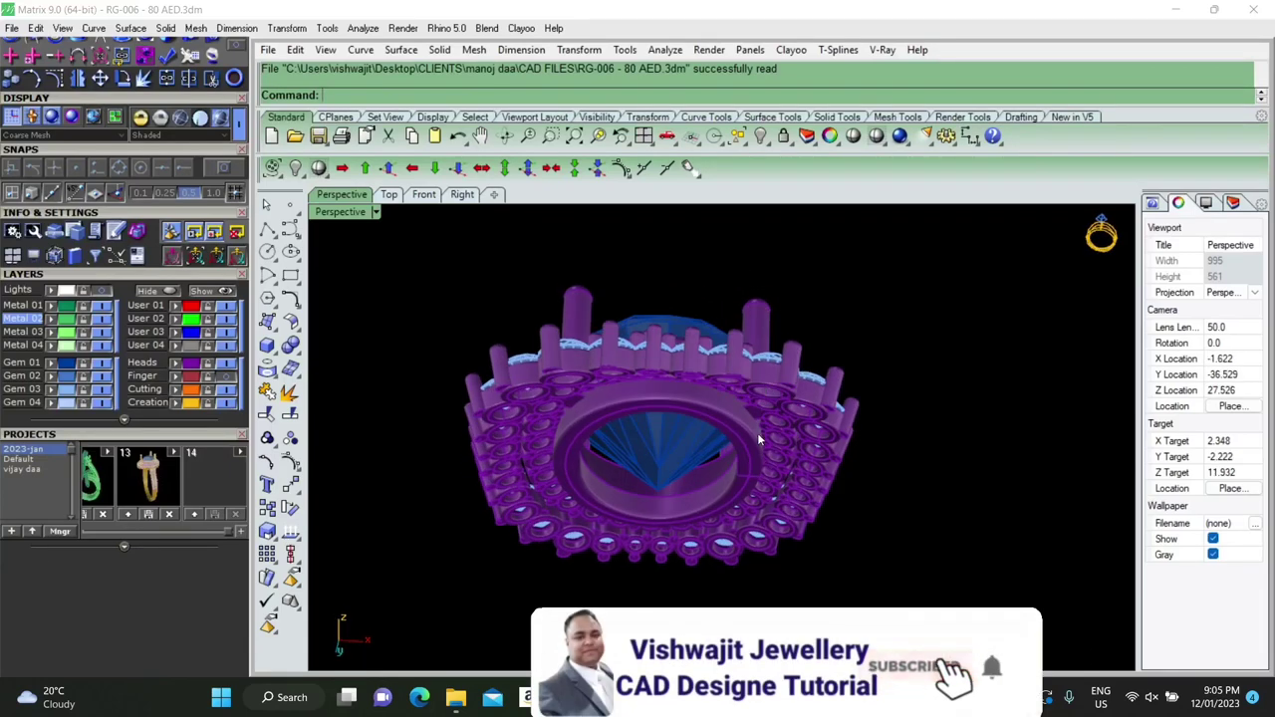
Step: Duplicate the halo head's bottom edge as a closed curve with DupEdge
scroll(751, 474, "up", 3)
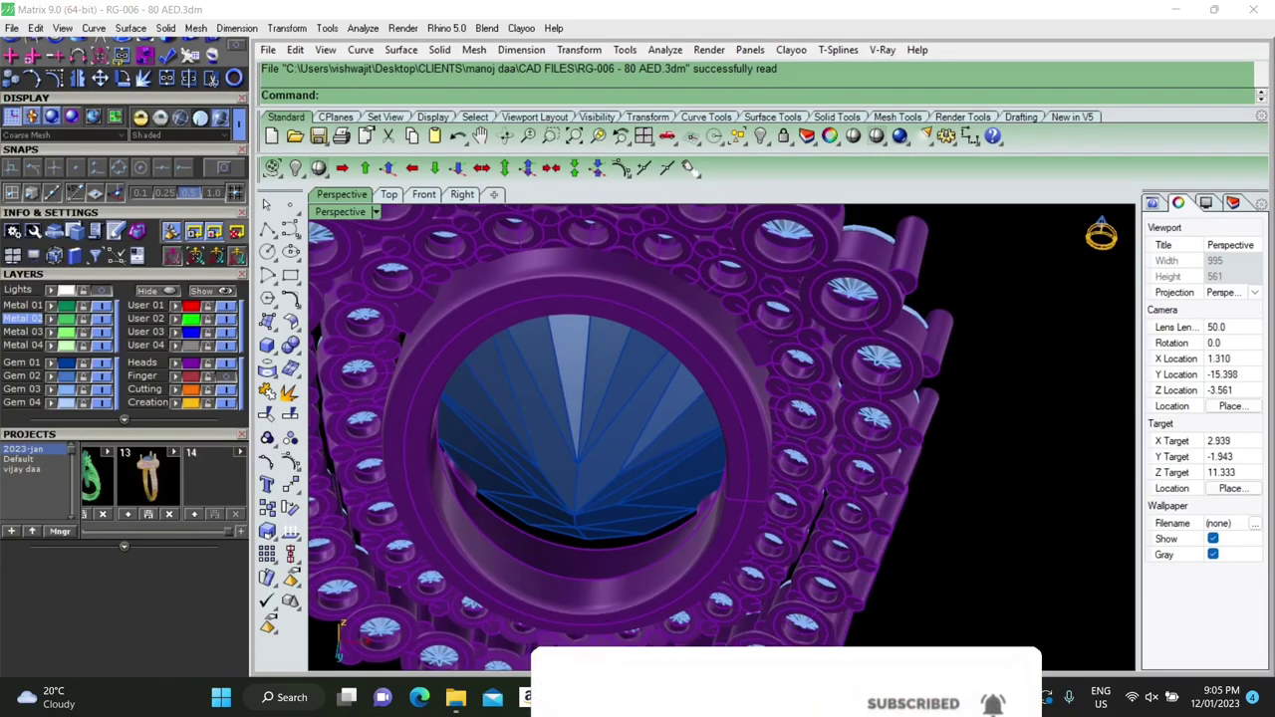
left_click(745, 452)
key("Return")
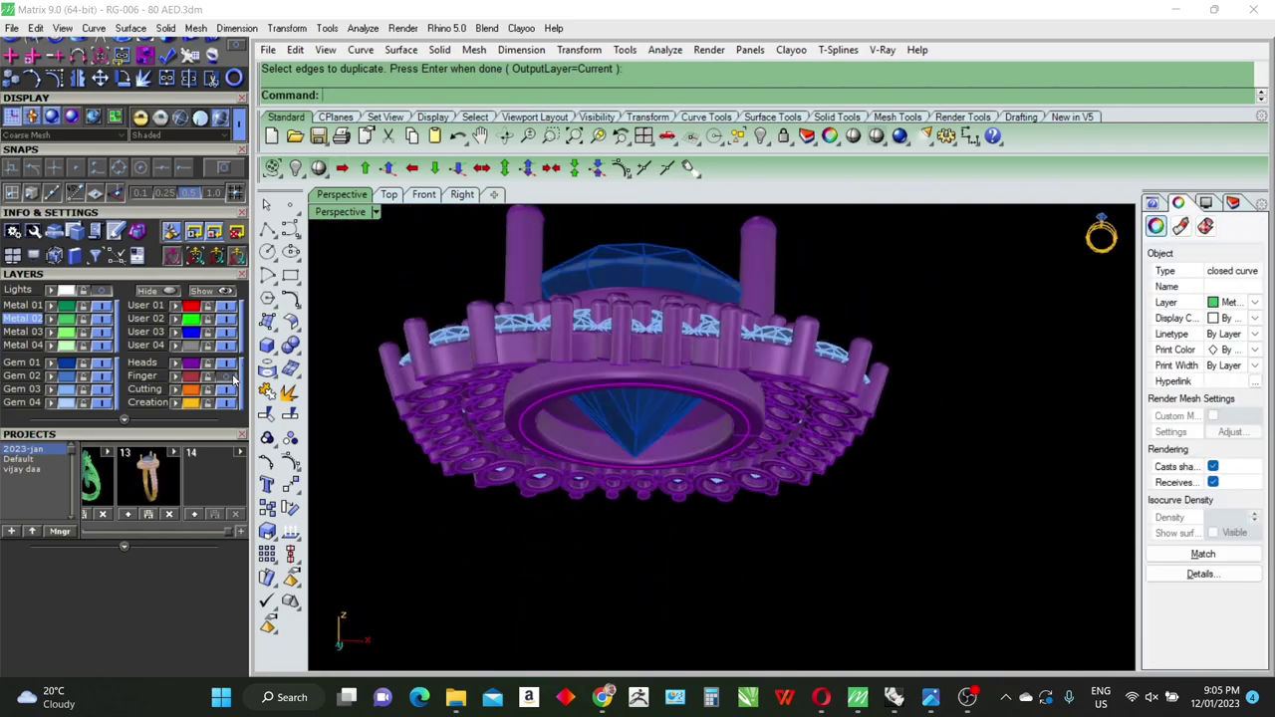
Step: Switch to four views and begin moving the copied curve from a base point
double_click(343, 211)
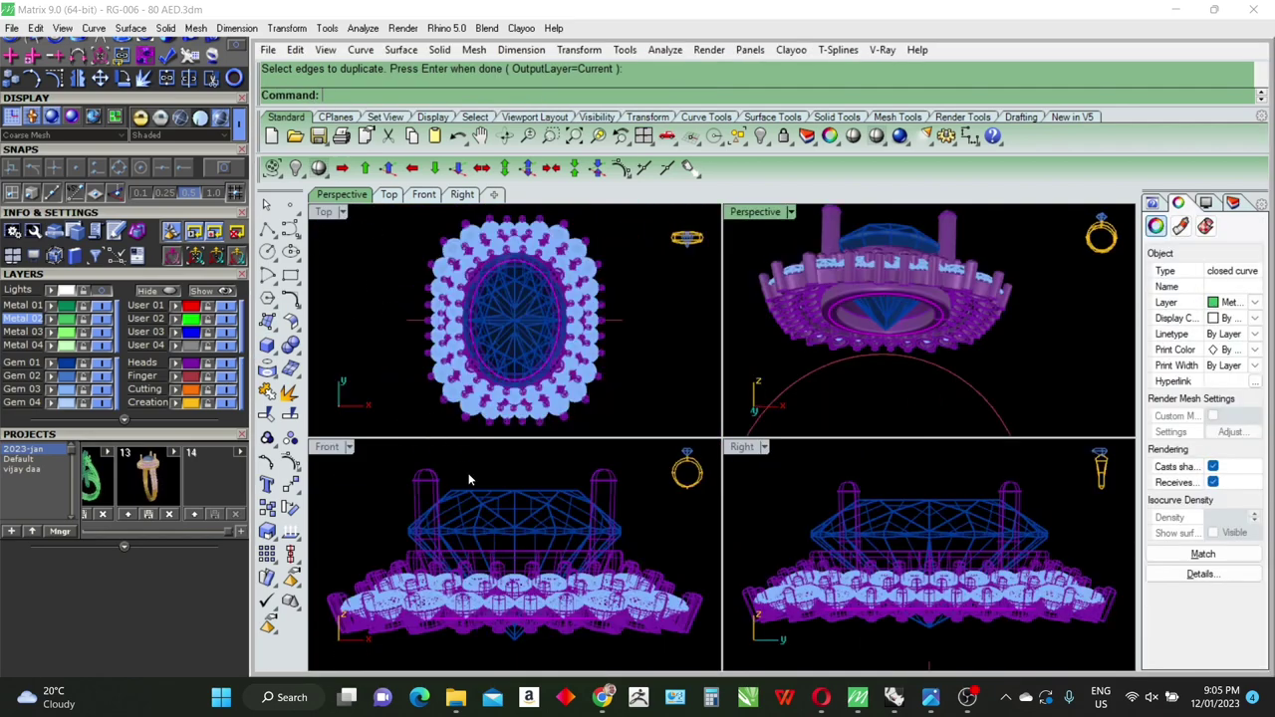
right_click_drag(506, 548, 514, 490)
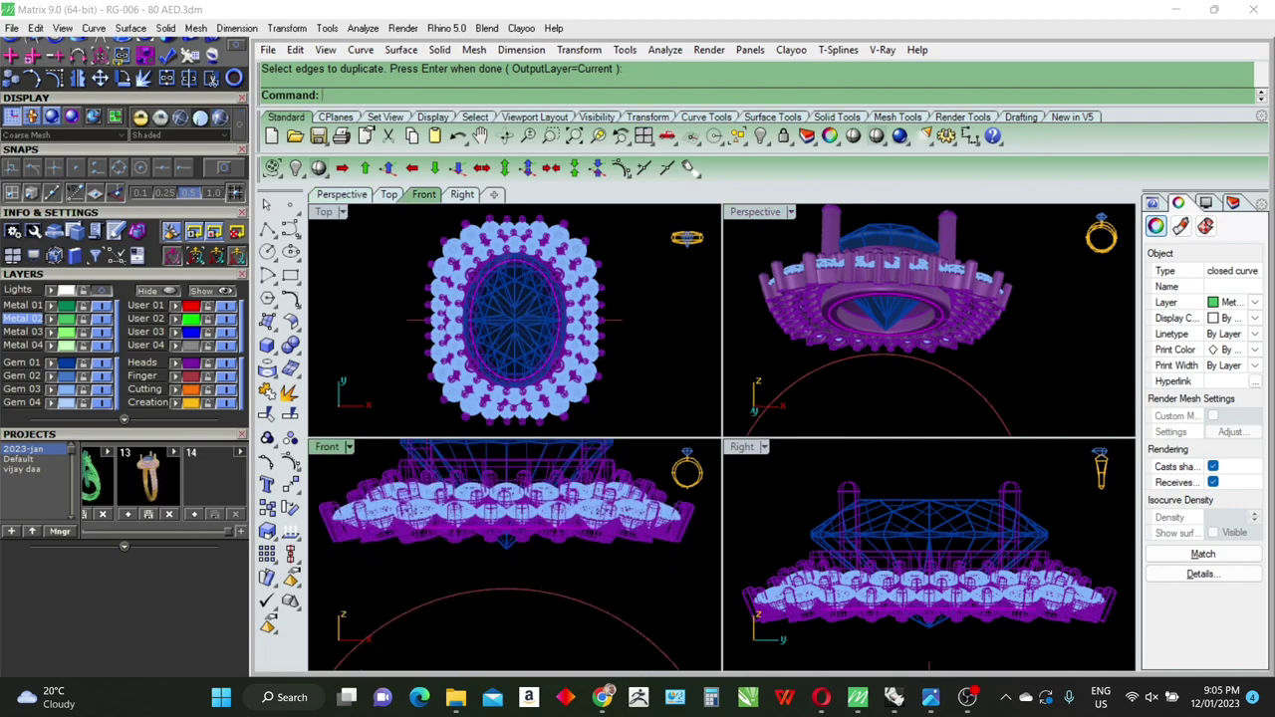
key("m")
key("Return")
left_click(562, 573)
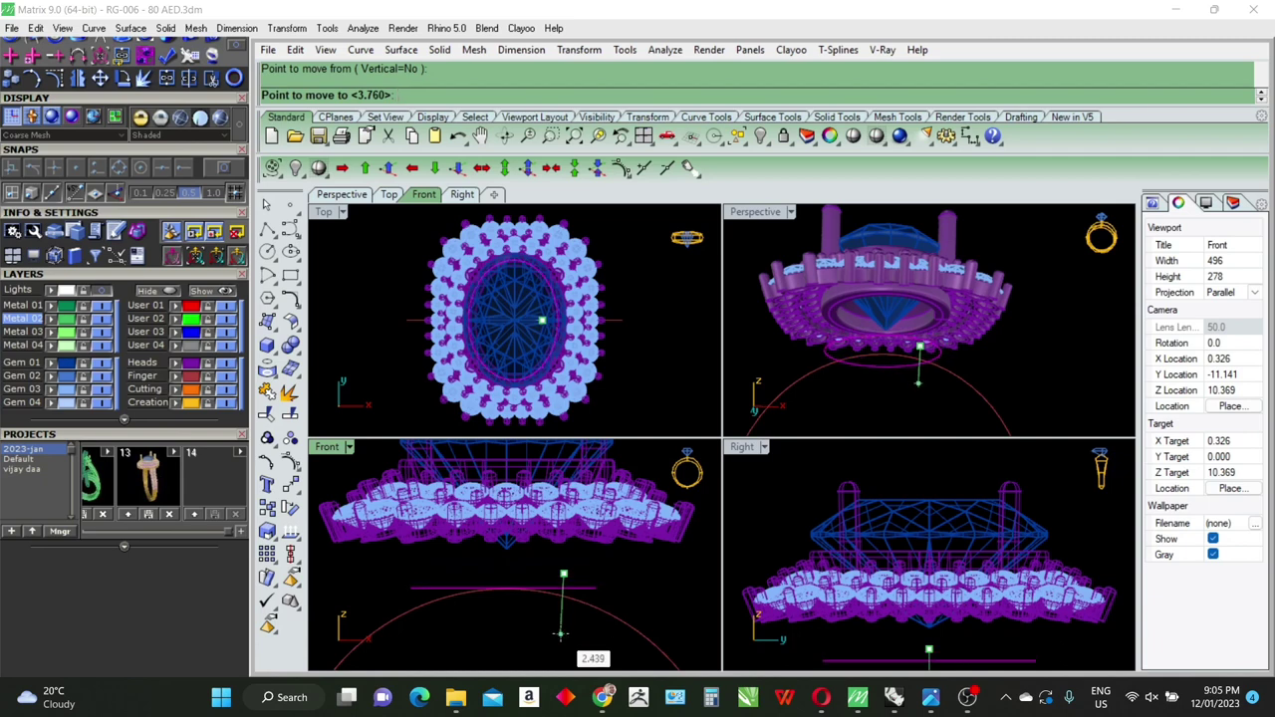
Step: Move the copied curve 3 units down and maximize the Front view
type("3")
key("Return")
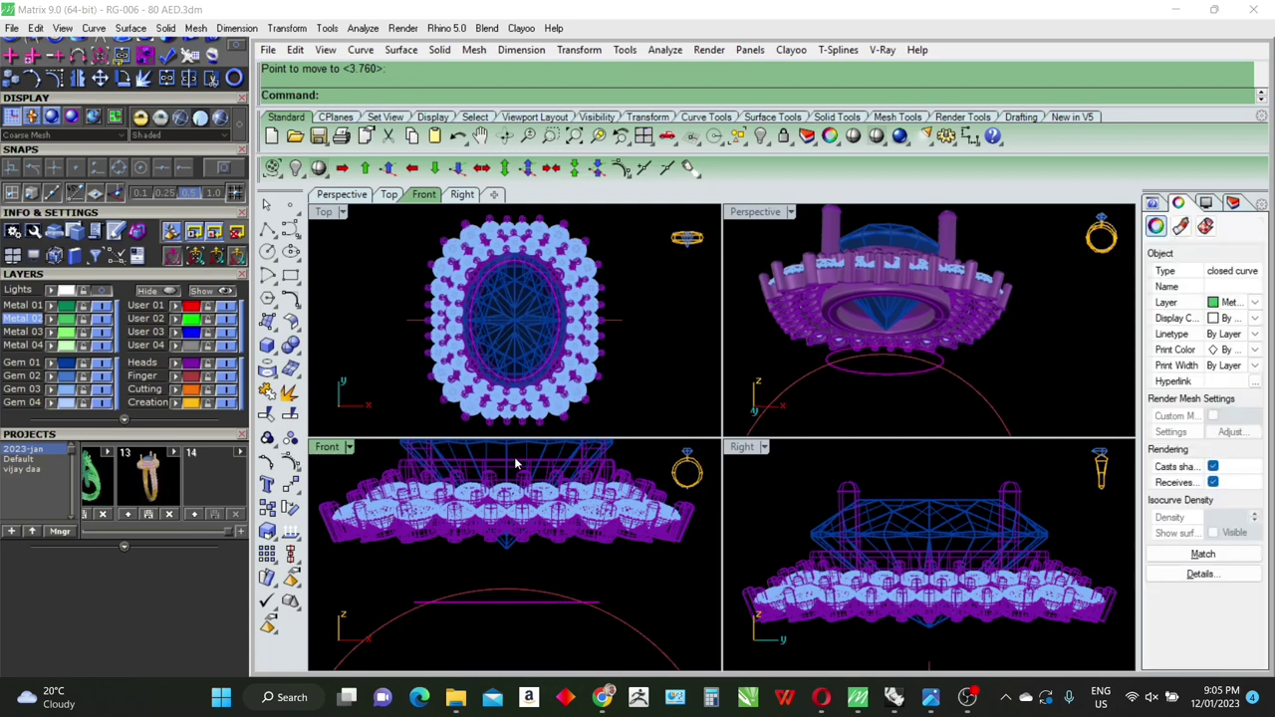
scroll(498, 467, "down", 3)
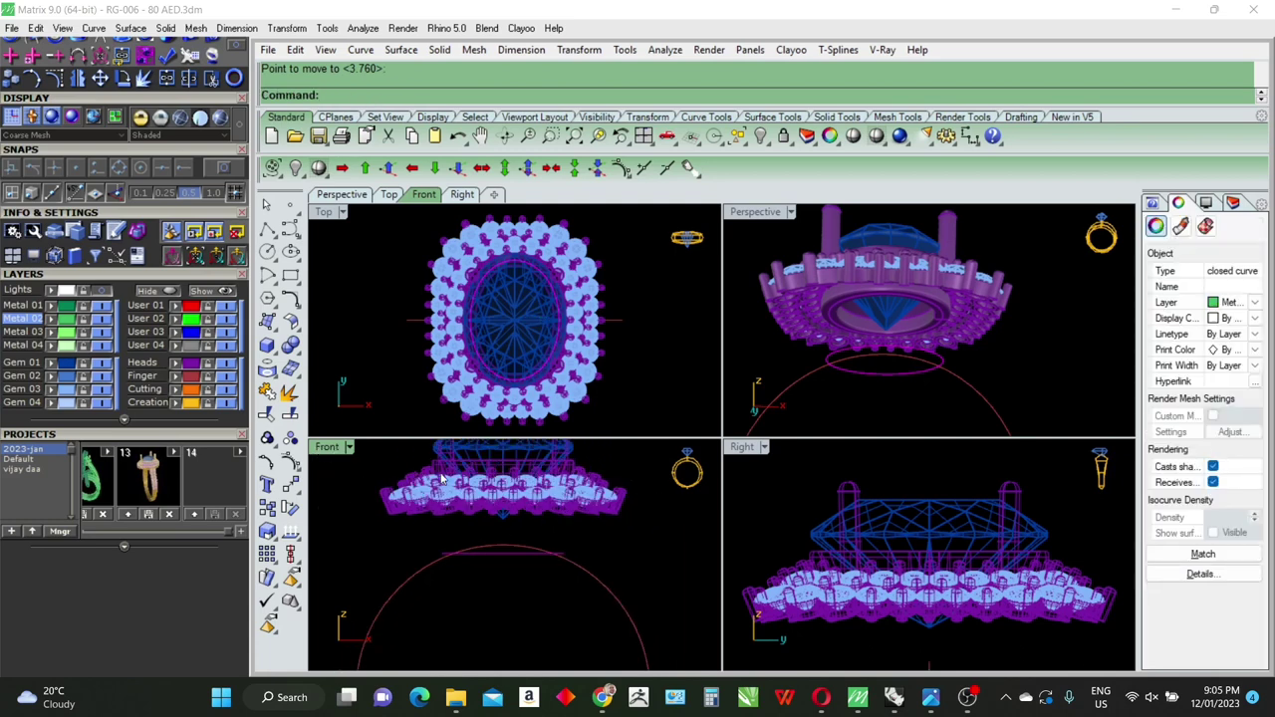
double_click(335, 453)
scroll(617, 493, "down", 2)
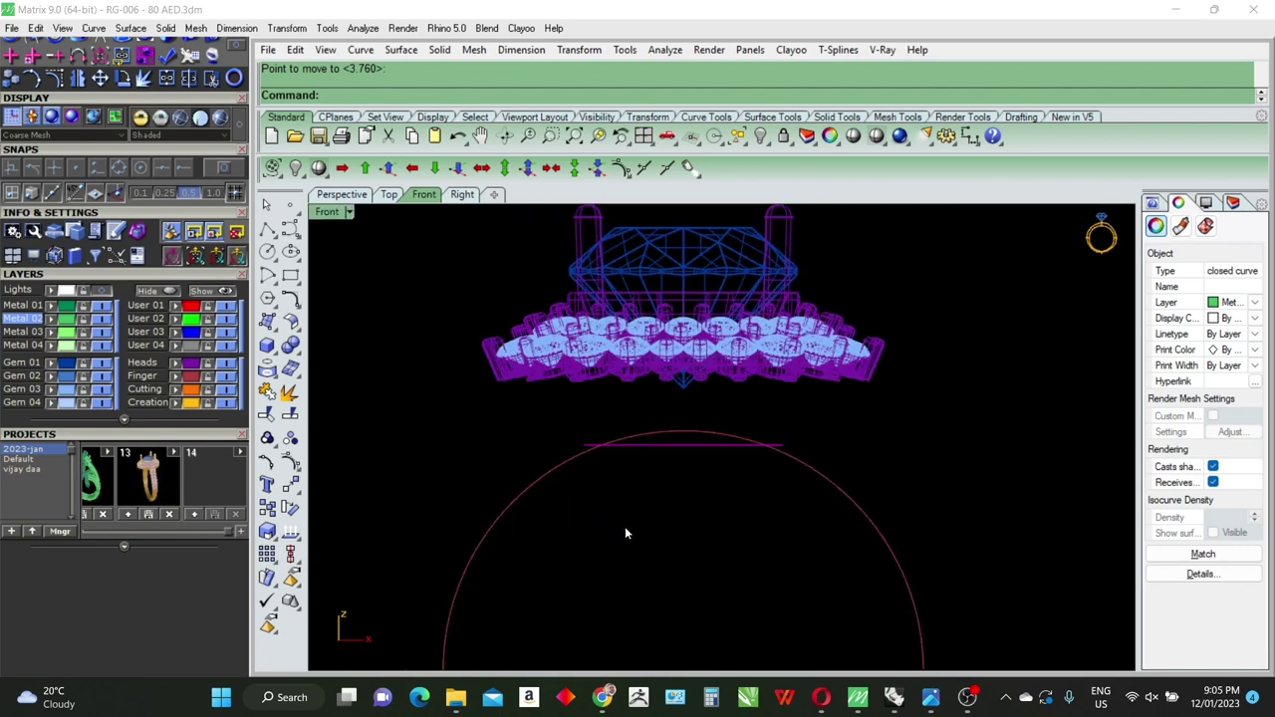
scroll(624, 532, "down", 2)
Step: Move everything except the finger circle down until the curve rests on the circle's top
key("ctrl+a")
left_click(807, 577, "ctrl")
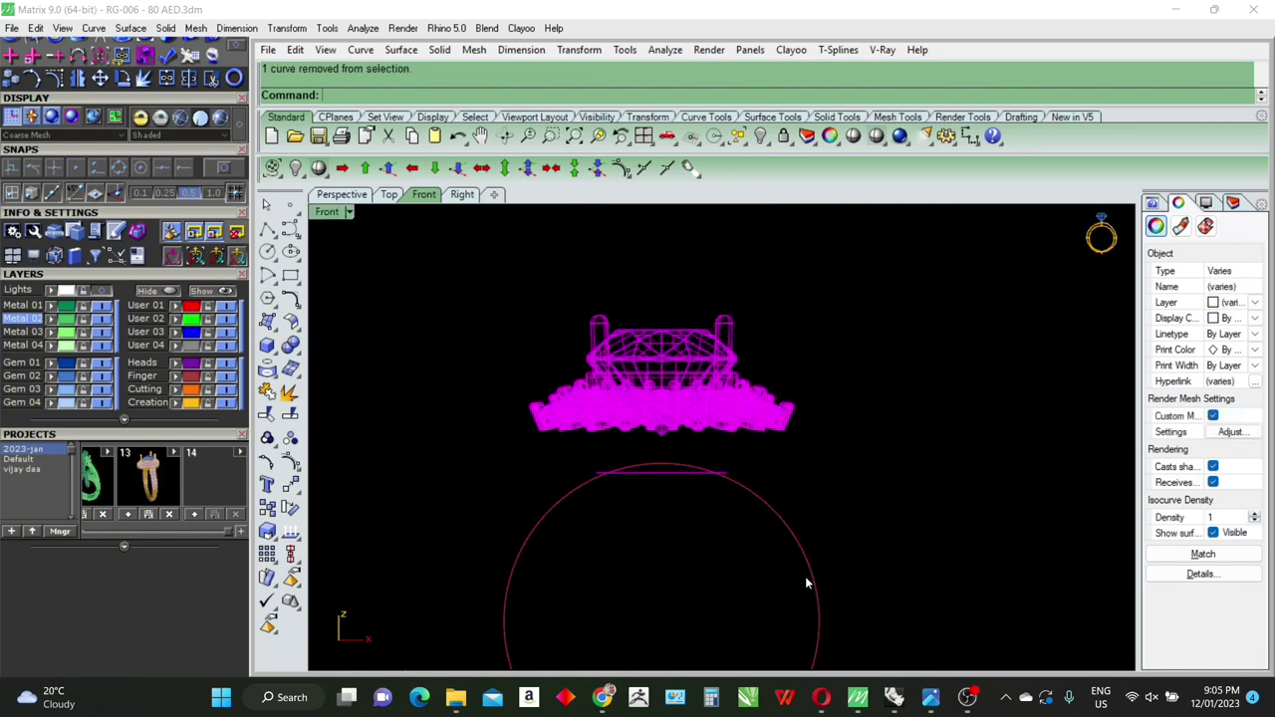
scroll(706, 478, "up", 3)
type("m")
key("Return")
scroll(677, 488, "up", 3)
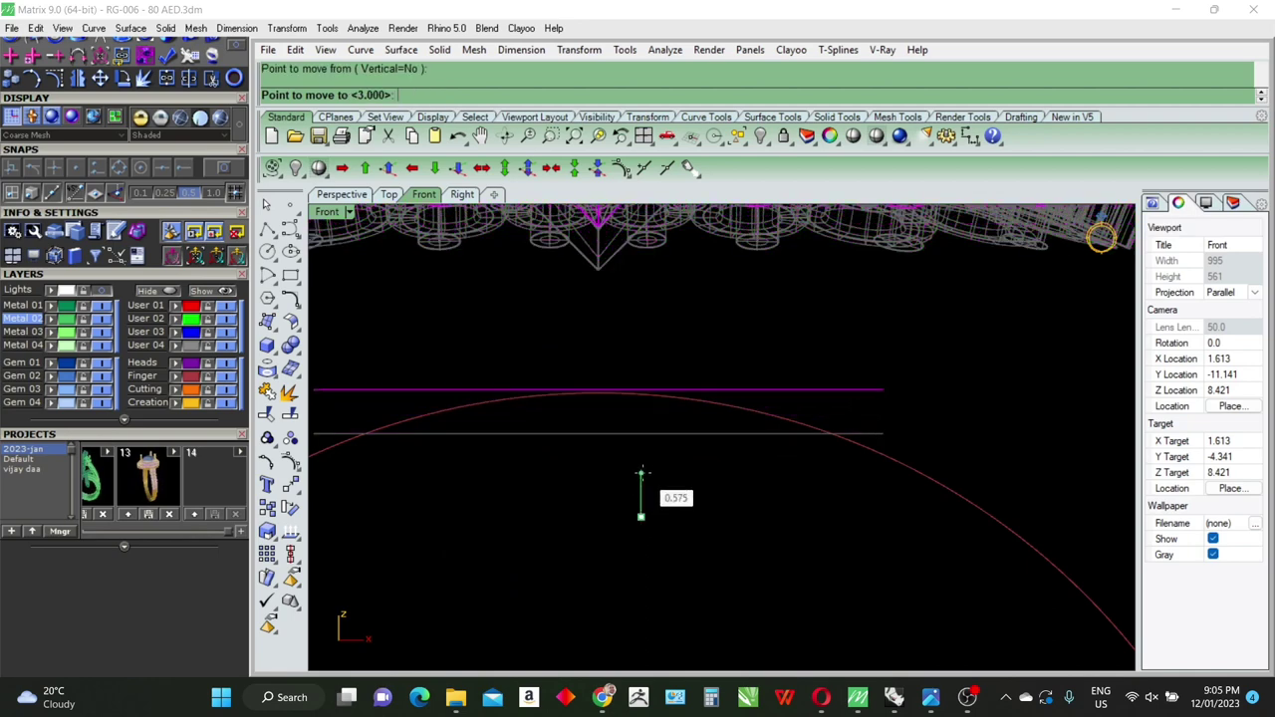
left_click(640, 478)
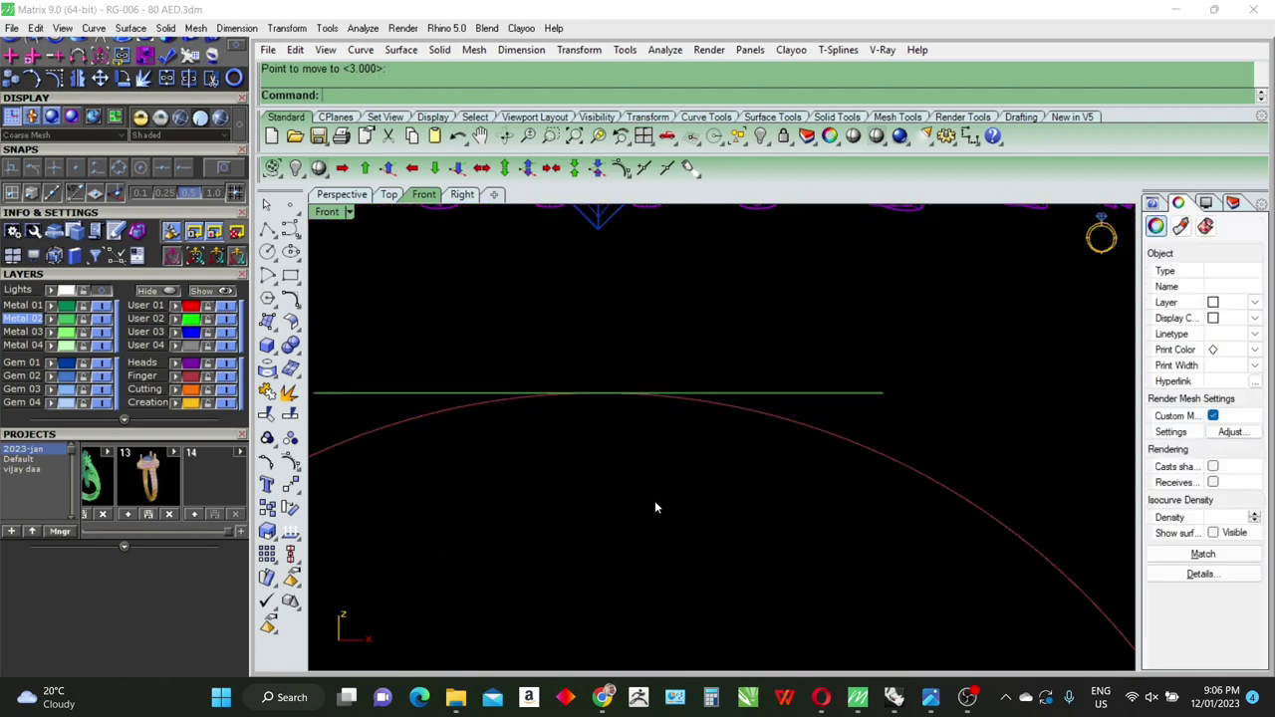
scroll(654, 500, "down", 2)
key("Escape")
left_click(449, 430)
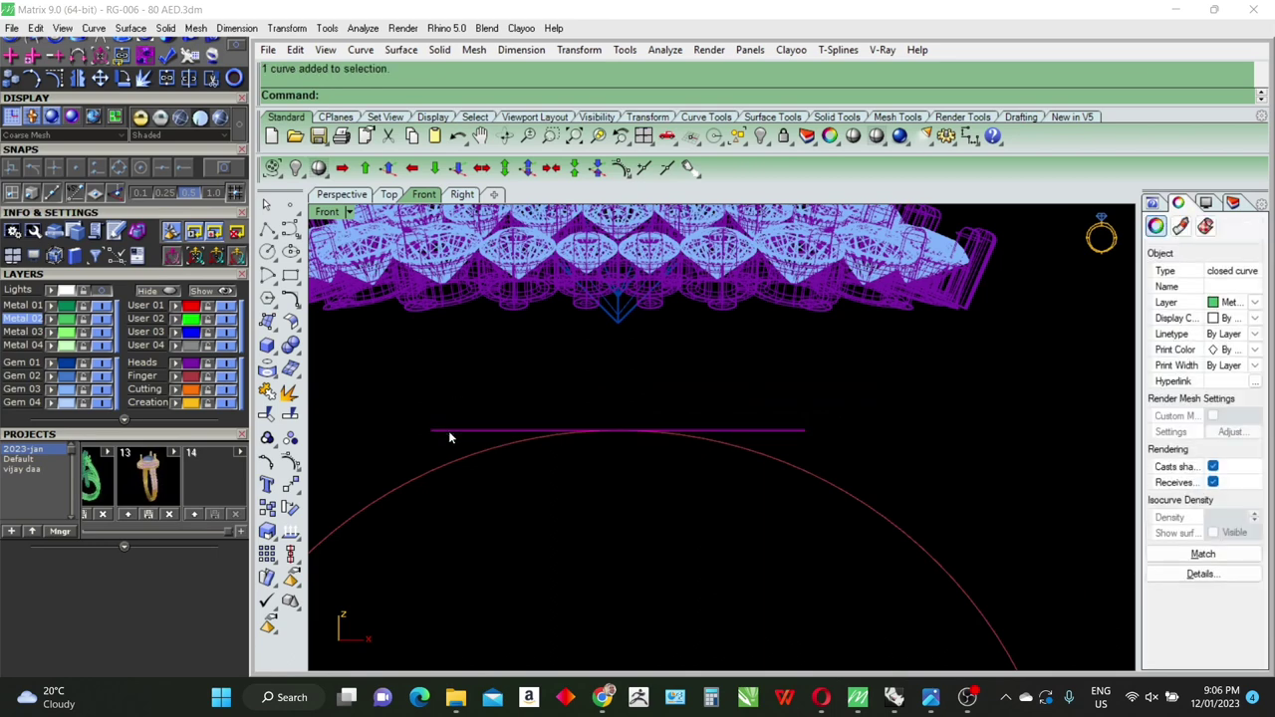
Step: Extrude the curve into a capped cylinder growing in both directions
type("e")
key("Return")
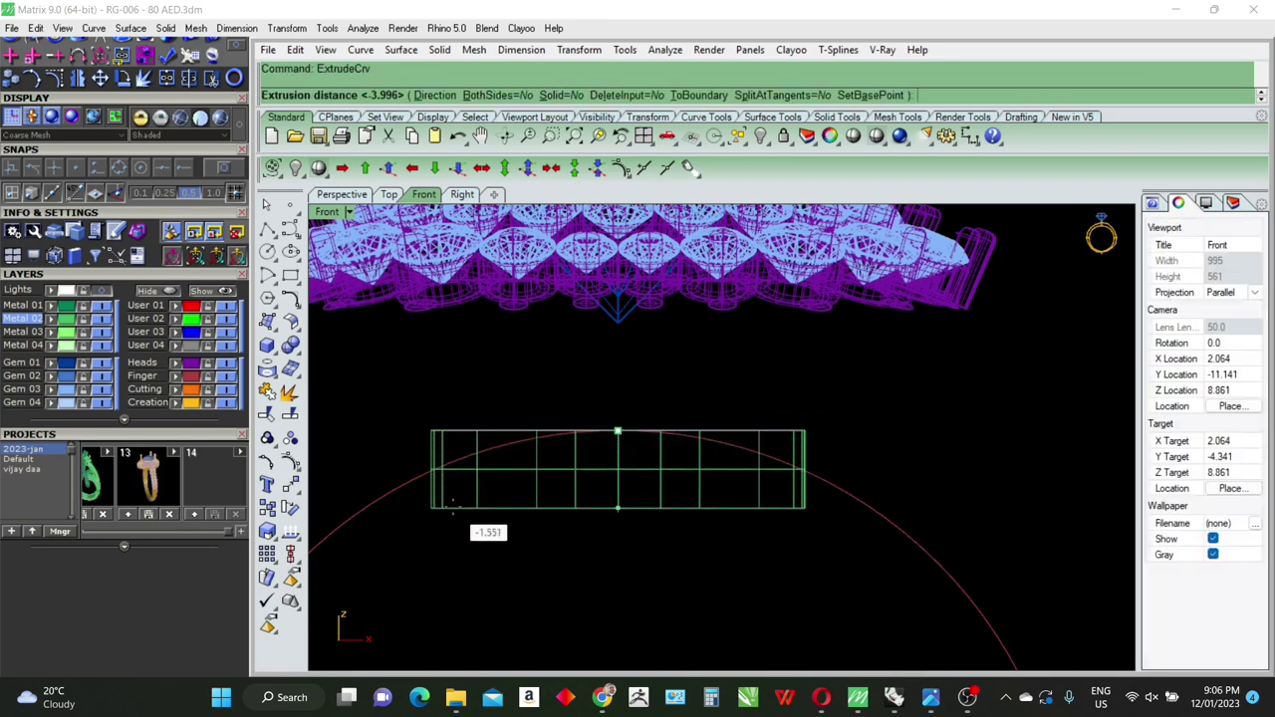
type("b")
key("Return")
left_click(453, 525)
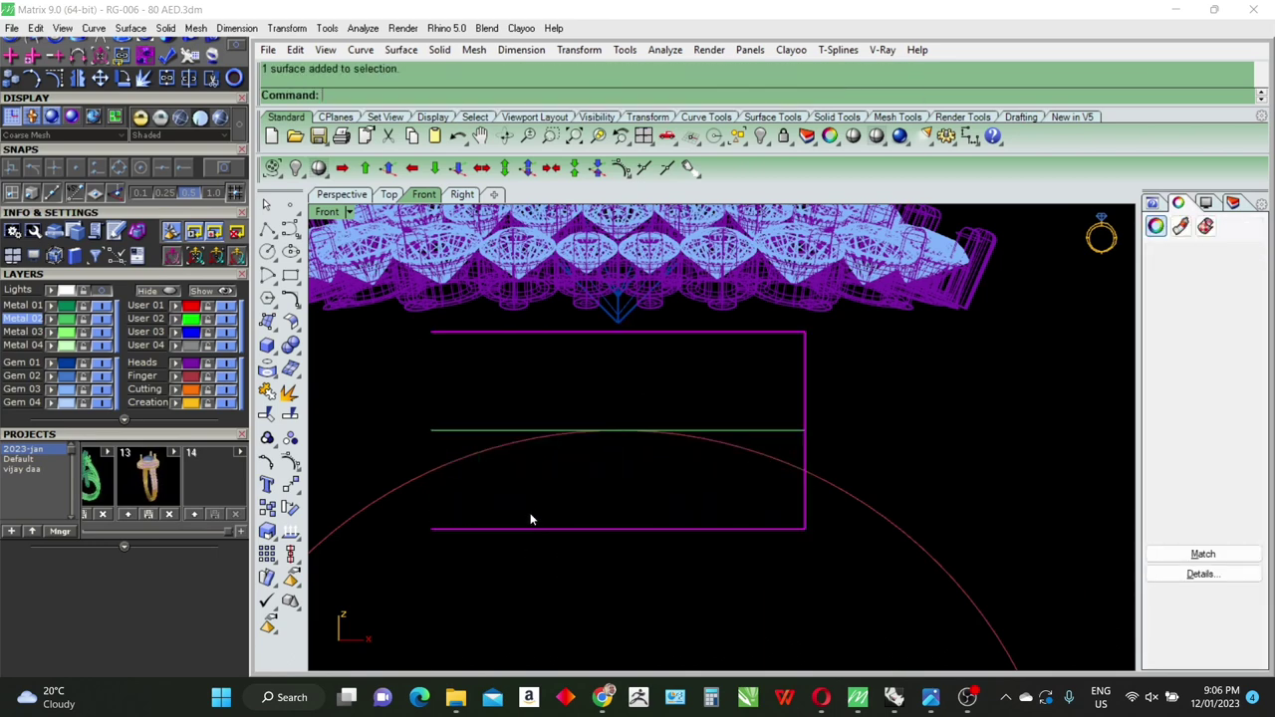
type("p")
key("Return")
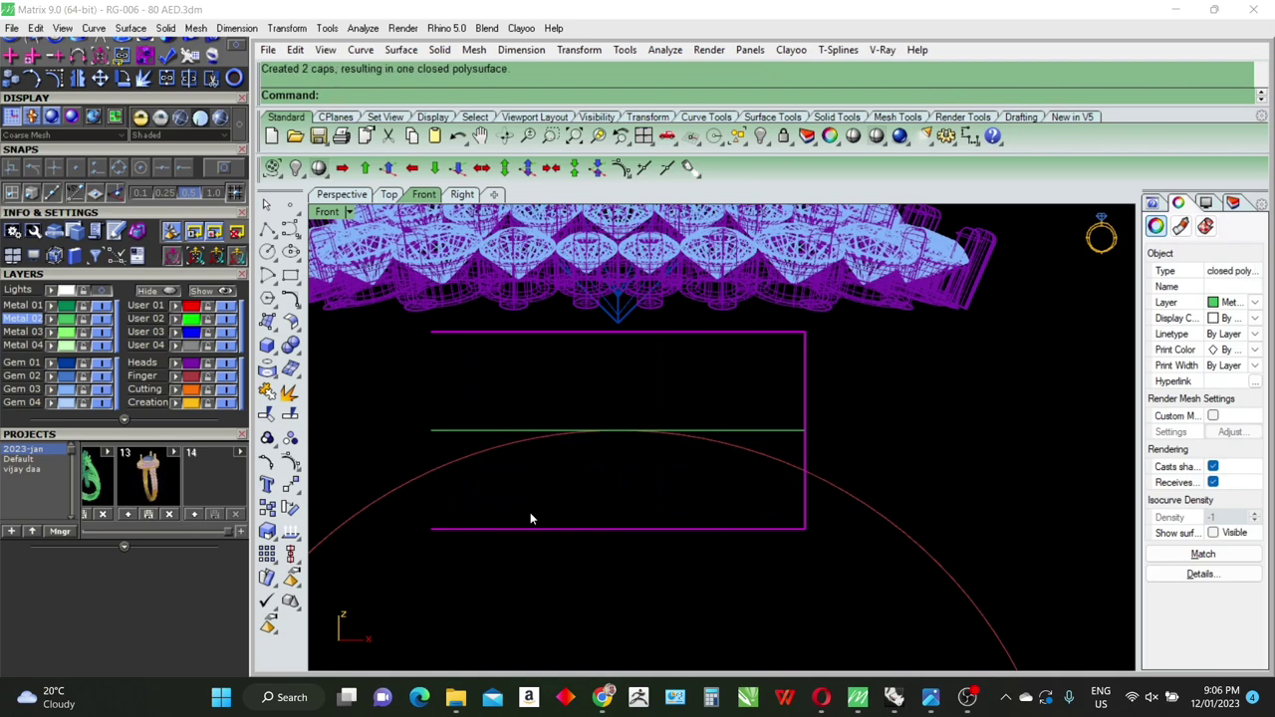
Step: Shell the cylinder with 0.6 thickness, removing its bottom face
key("ctrl+Tab")
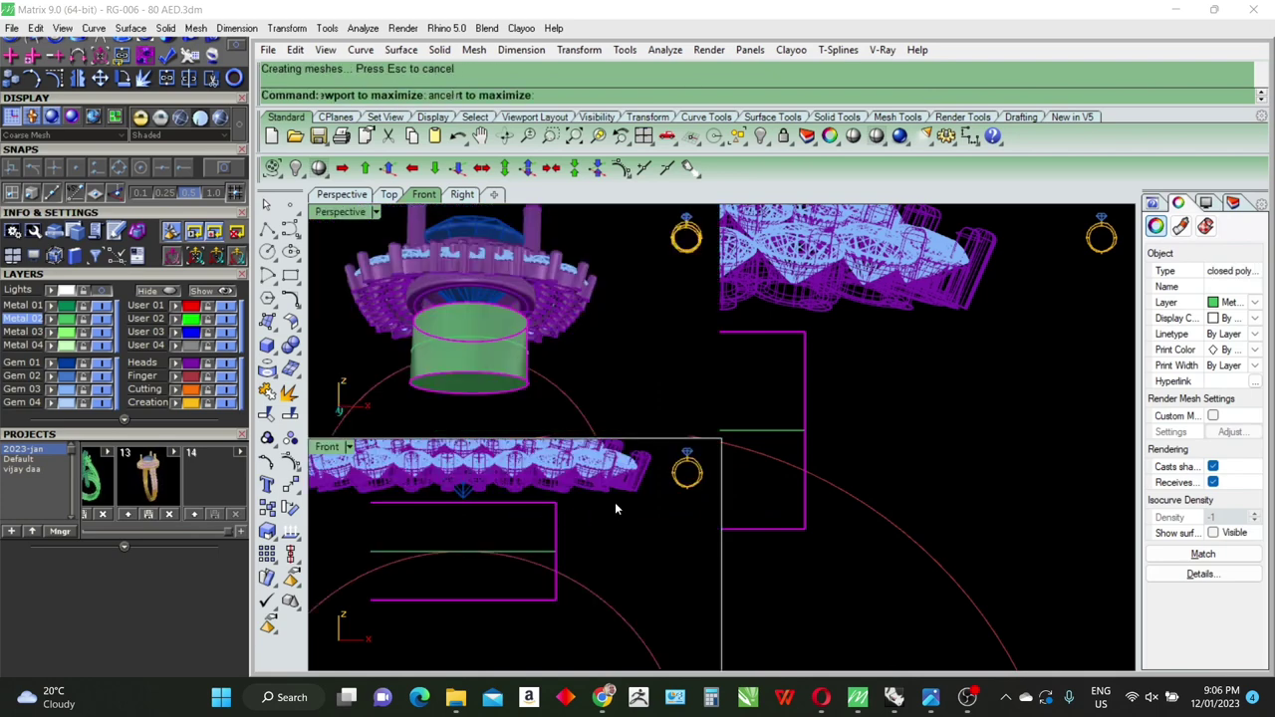
key("Escape")
type("She")
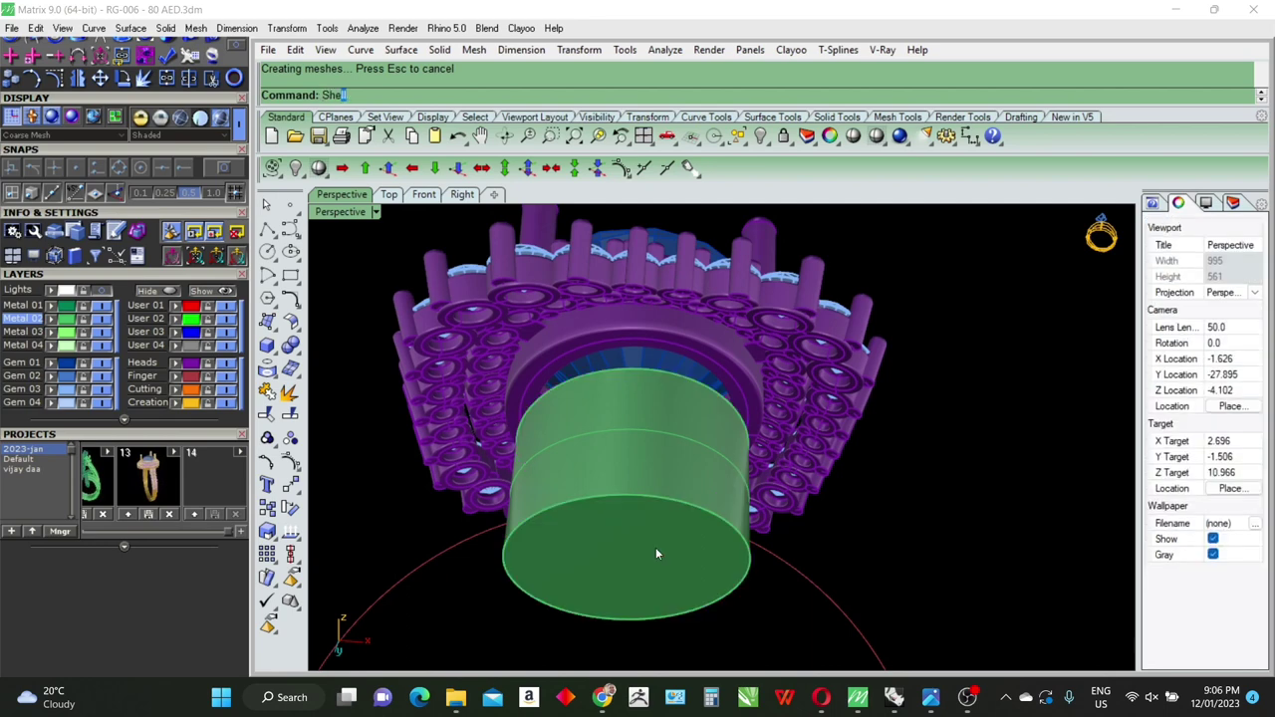
key("Return")
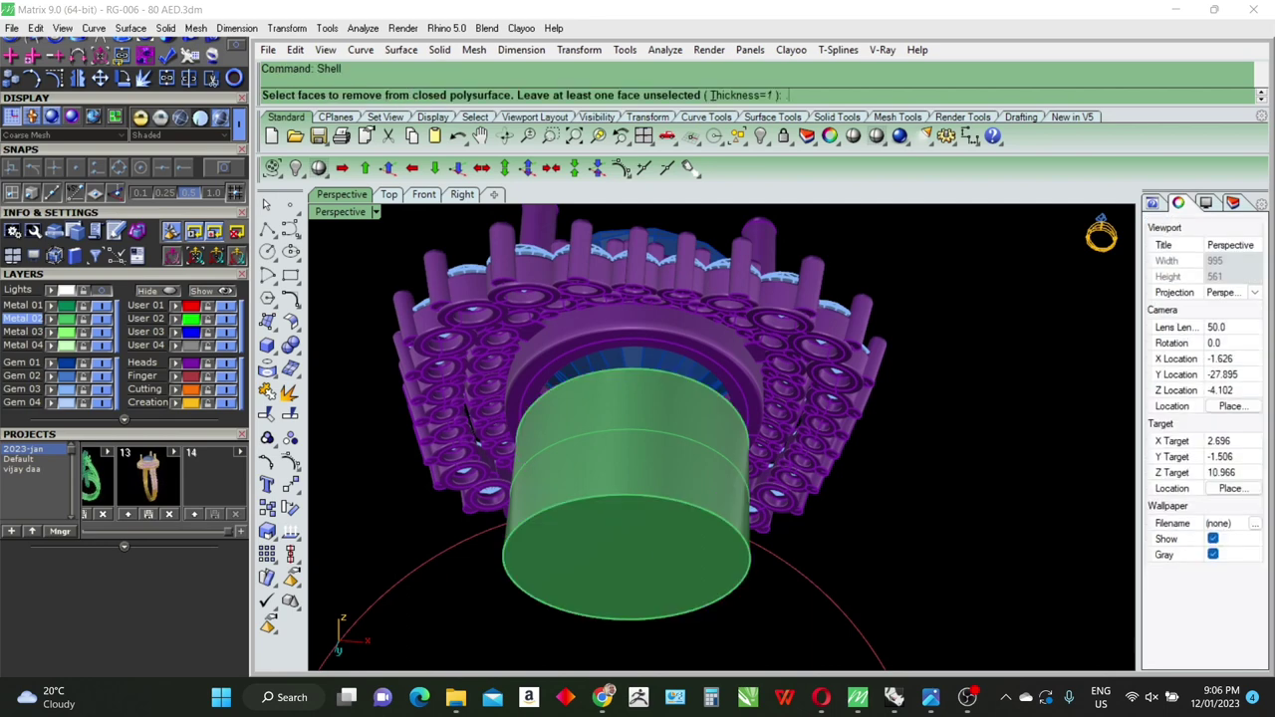
type("6")
key("Return")
left_click(656, 553)
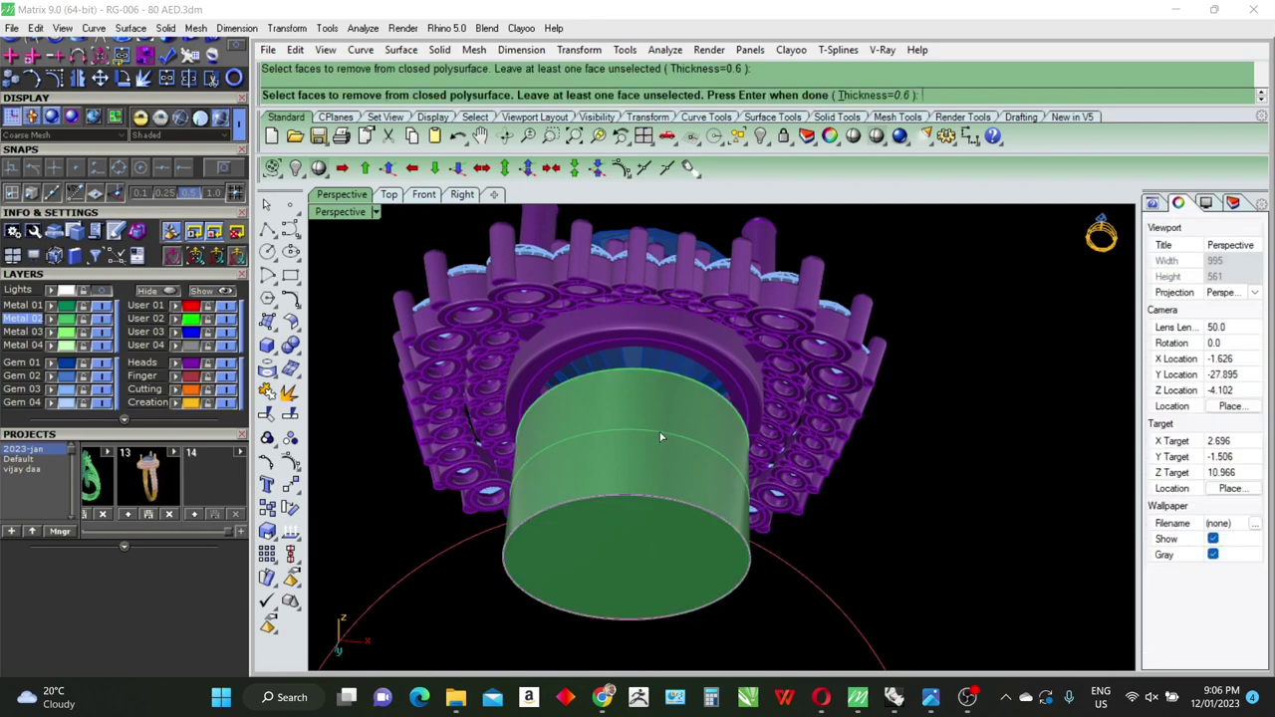
right_click_drag(661, 439, 630, 450)
scroll(627, 443, "up", 3)
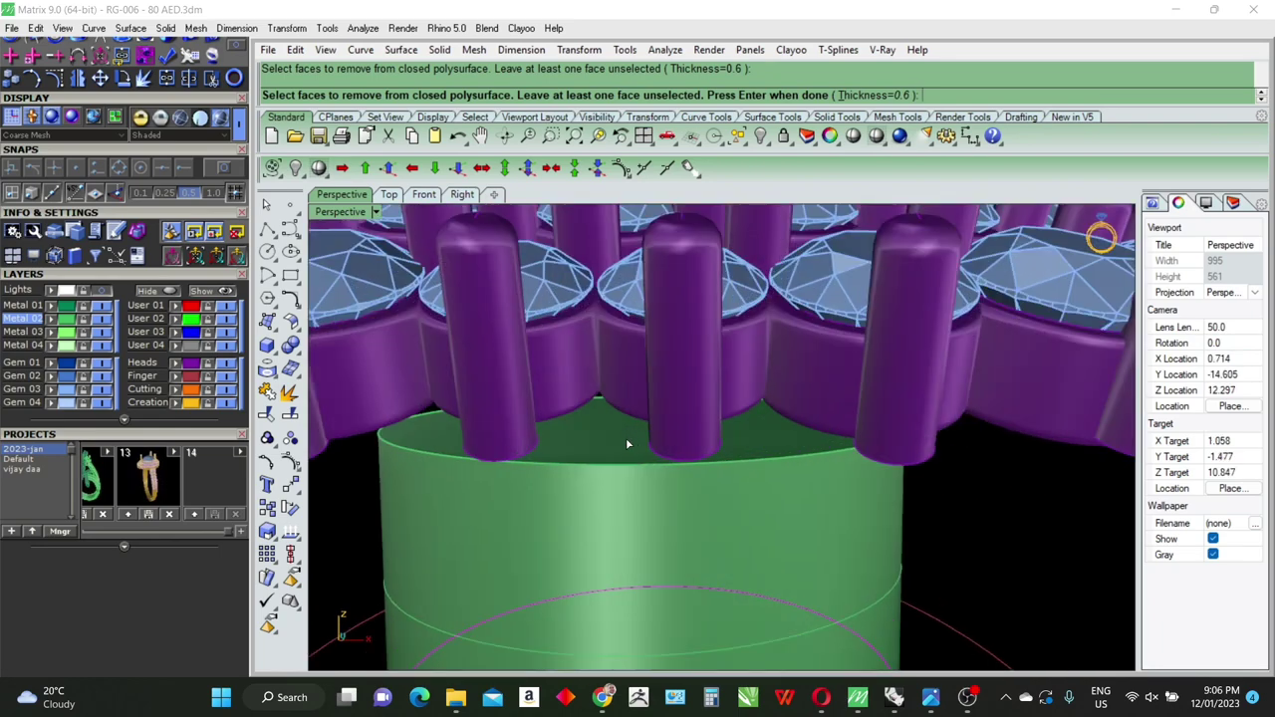
key("Return")
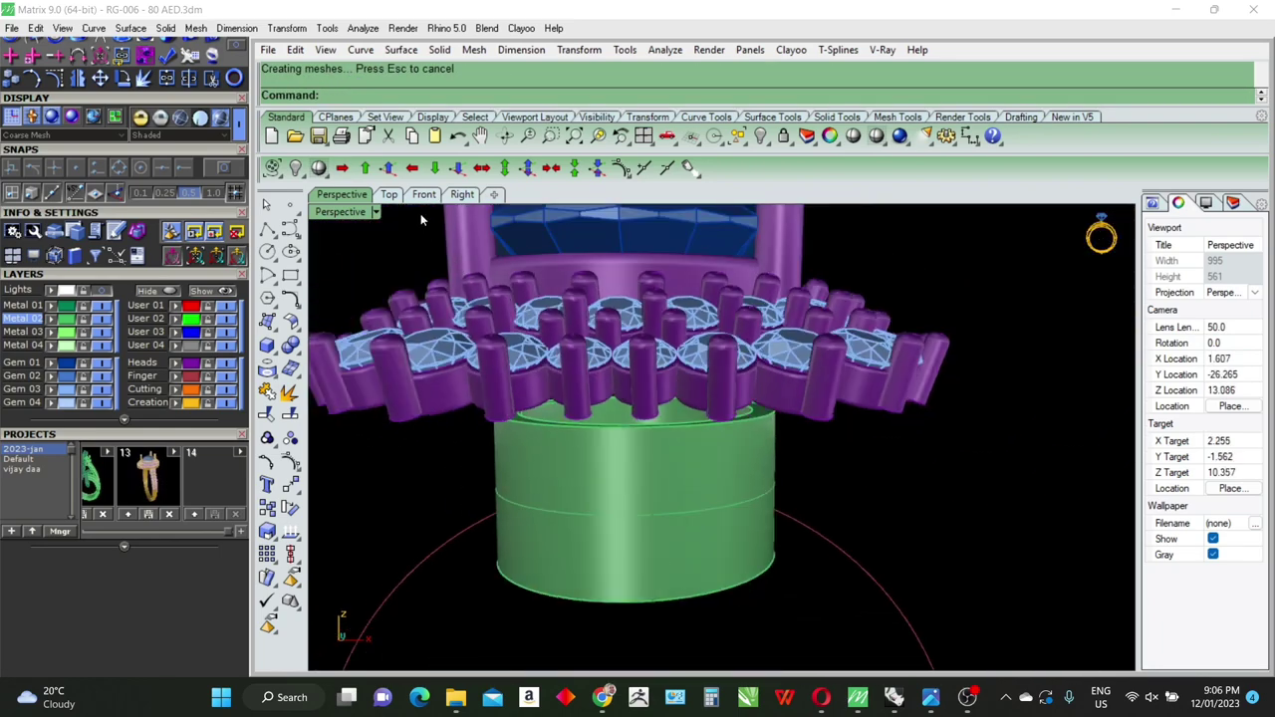
left_click(423, 195)
Step: Offset the finger rail curve 0.6 to the outside
left_click(846, 513)
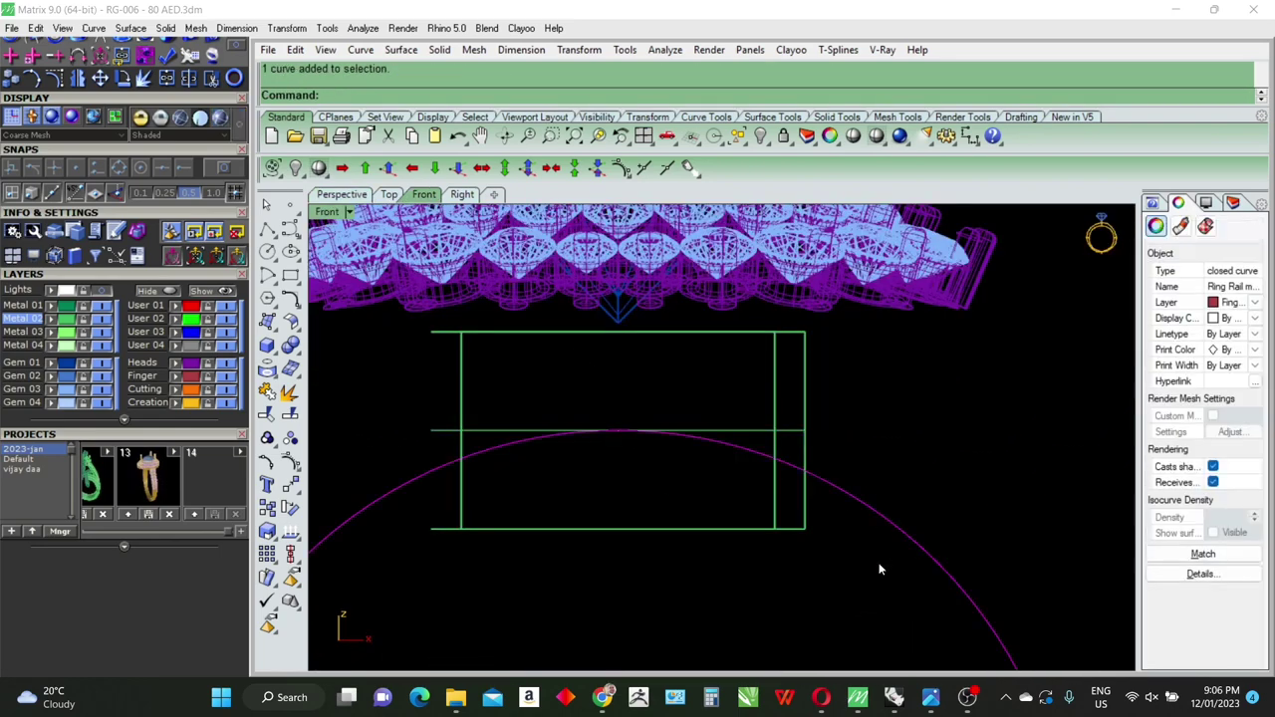
type("Offset")
key("Return")
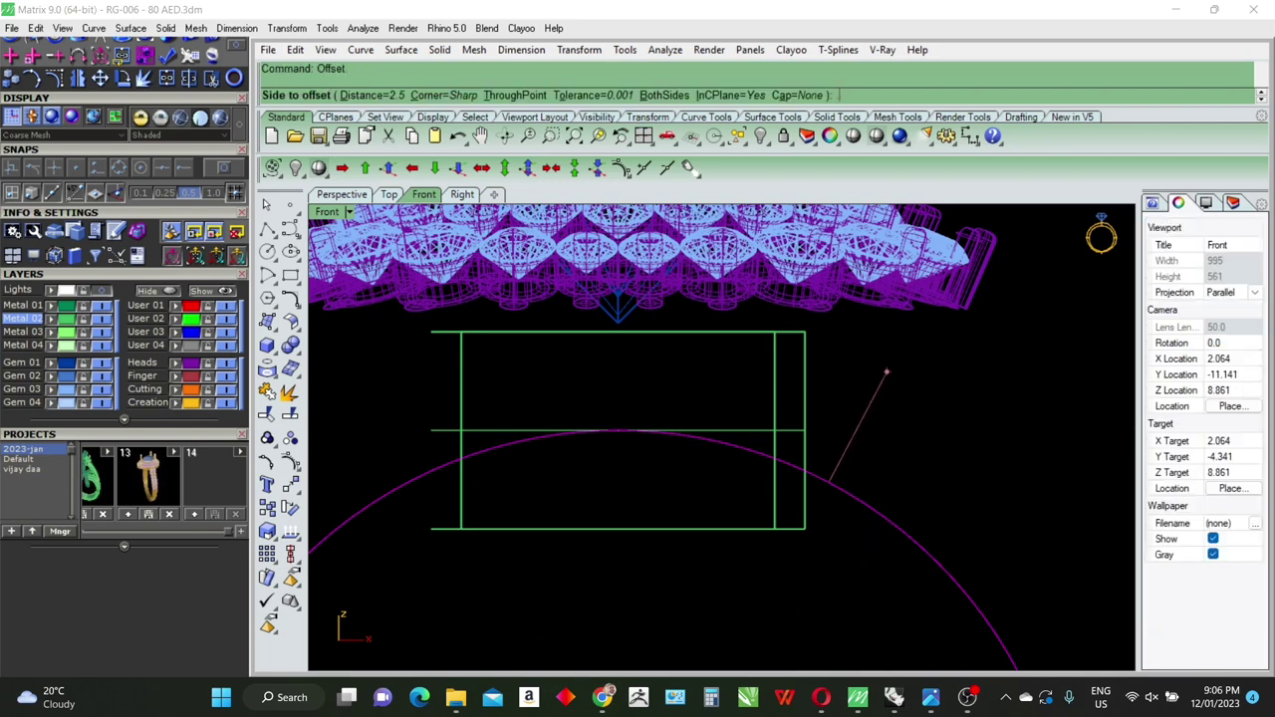
type(".6")
key("Return")
left_click(853, 430)
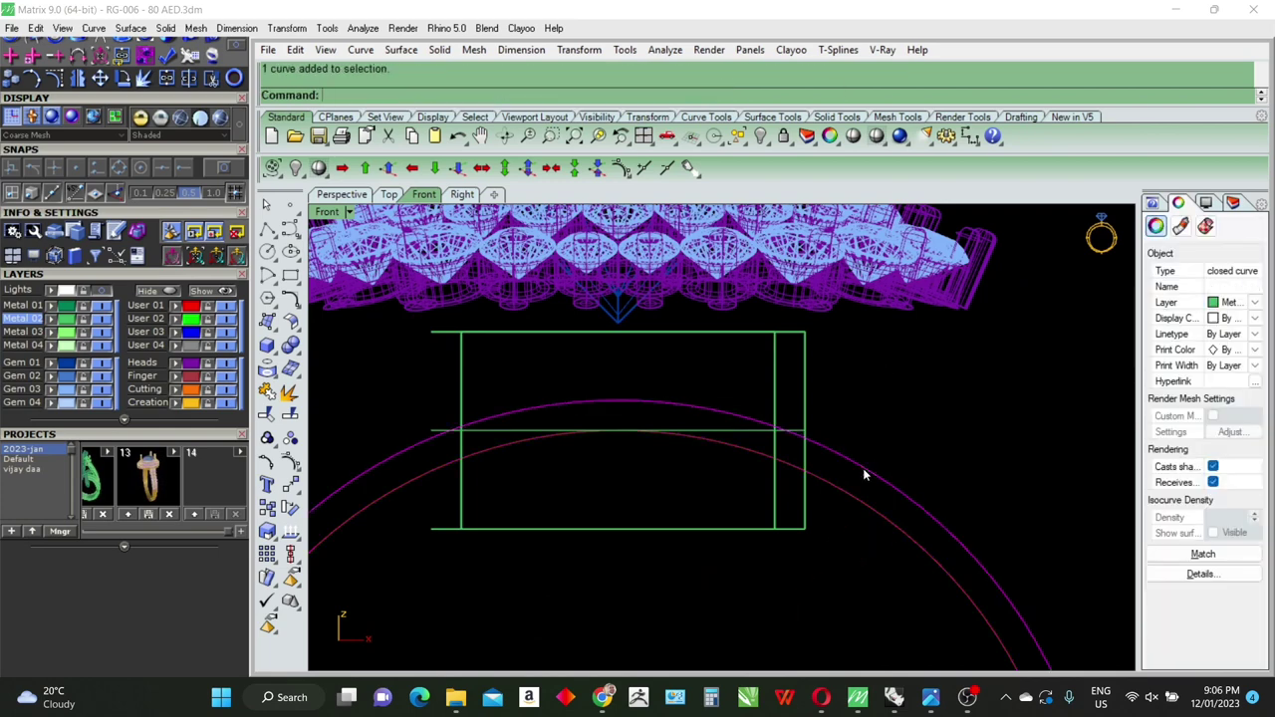
Step: WireCut the tube twice along the curves, discarding the outer parts
type("WireCut")
key("Return")
left_click(804, 383)
key("Return")
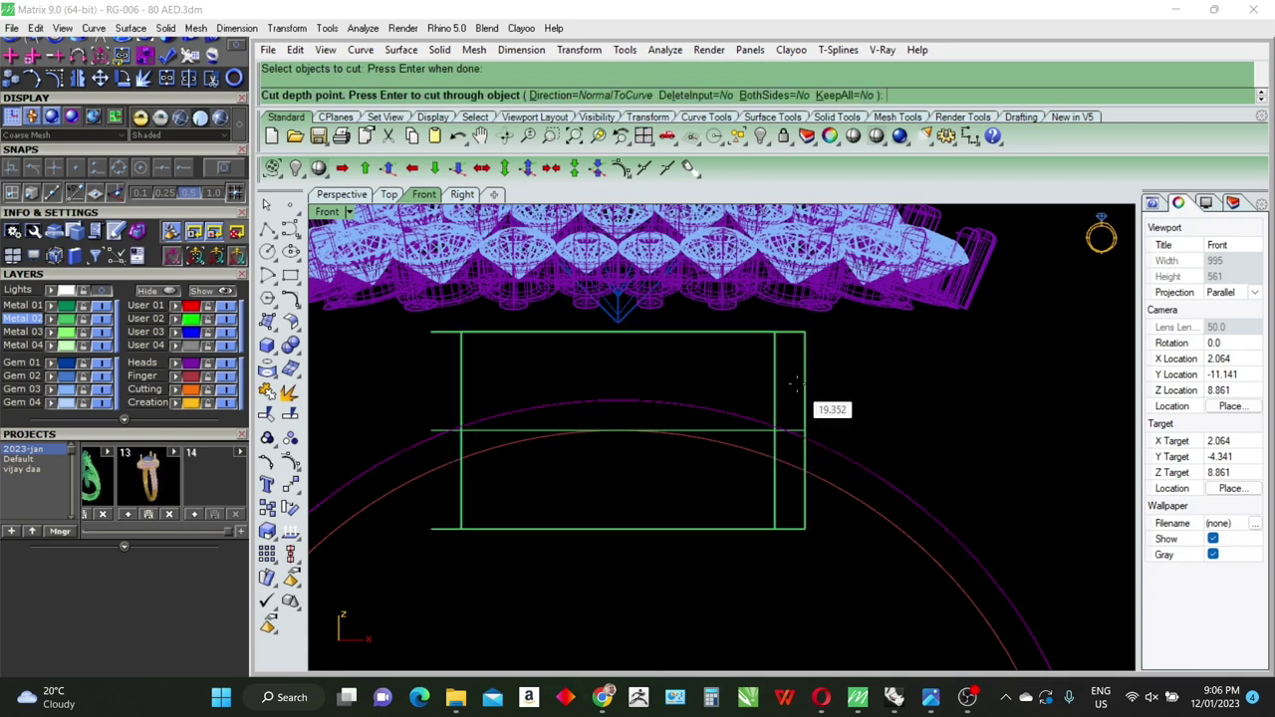
key("Return")
key("Return")
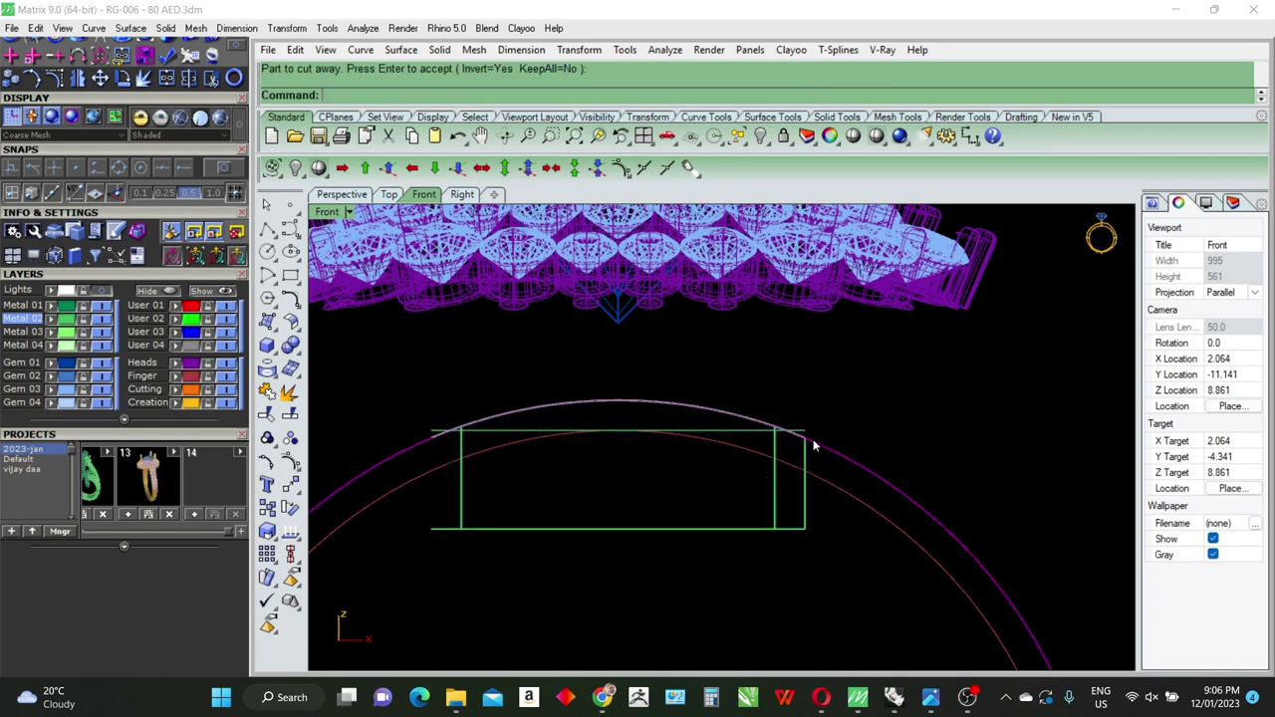
key("Return")
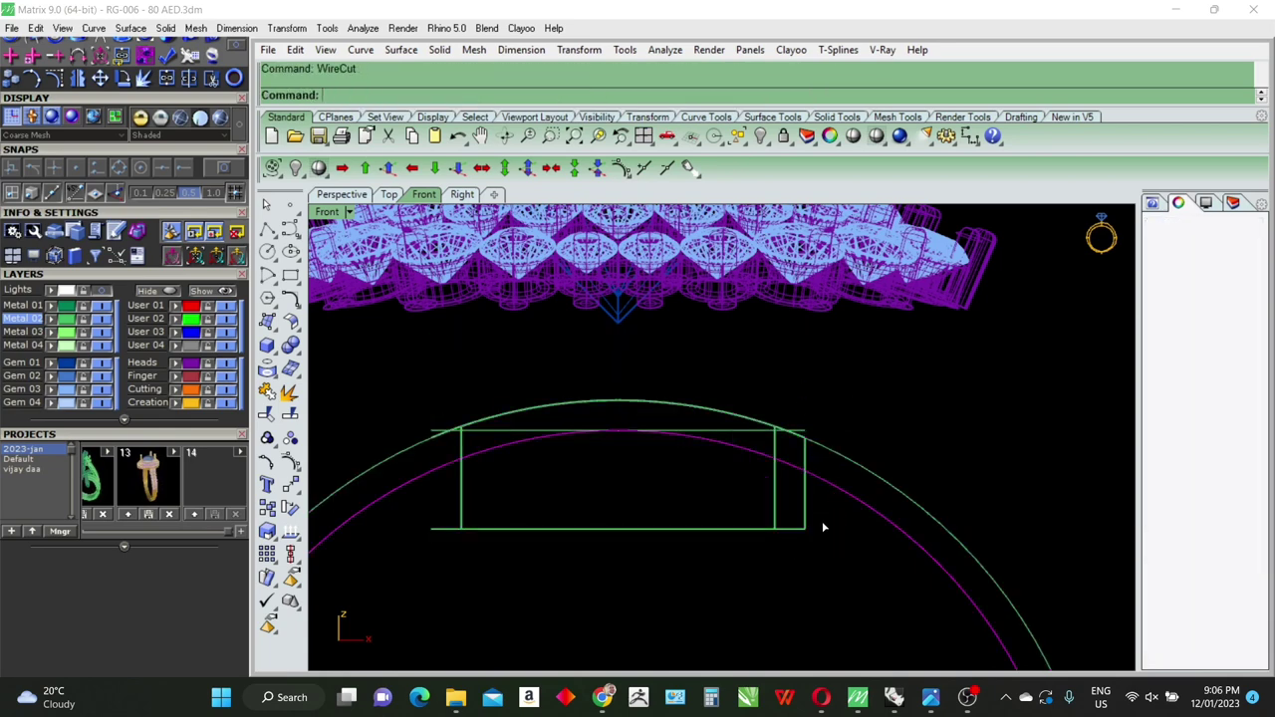
left_click(776, 530)
key("Return")
key("Return")
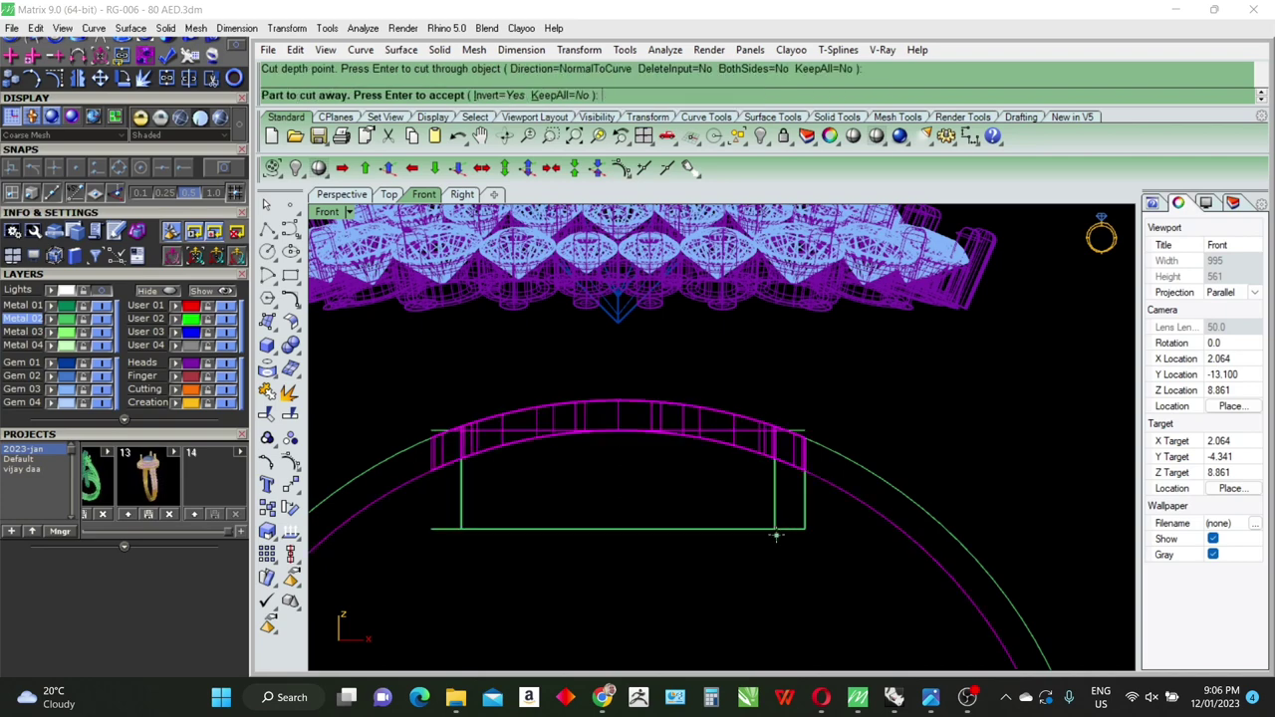
key("Return")
left_click(928, 484)
Step: Delete the stray outer curve and the horizontal construction line, keeping the band profile
left_click_drag(922, 475, 890, 507)
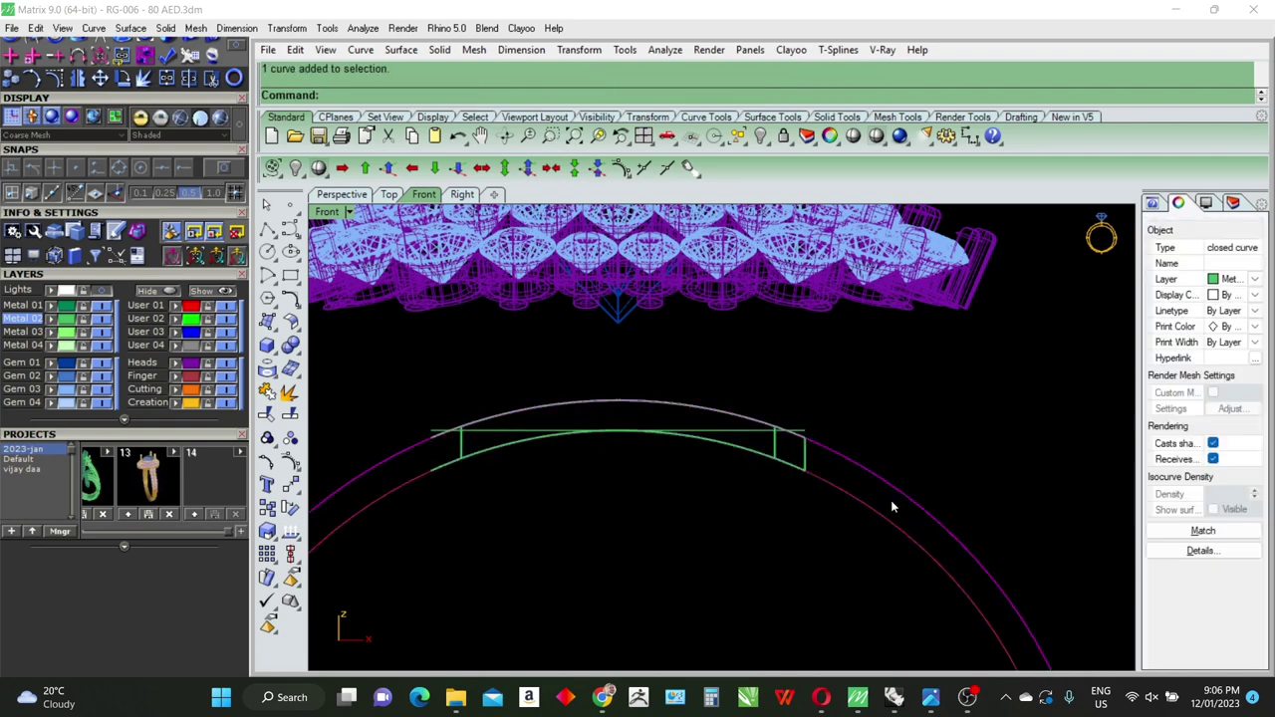
key("Delete")
left_click_drag(427, 541, 883, 373)
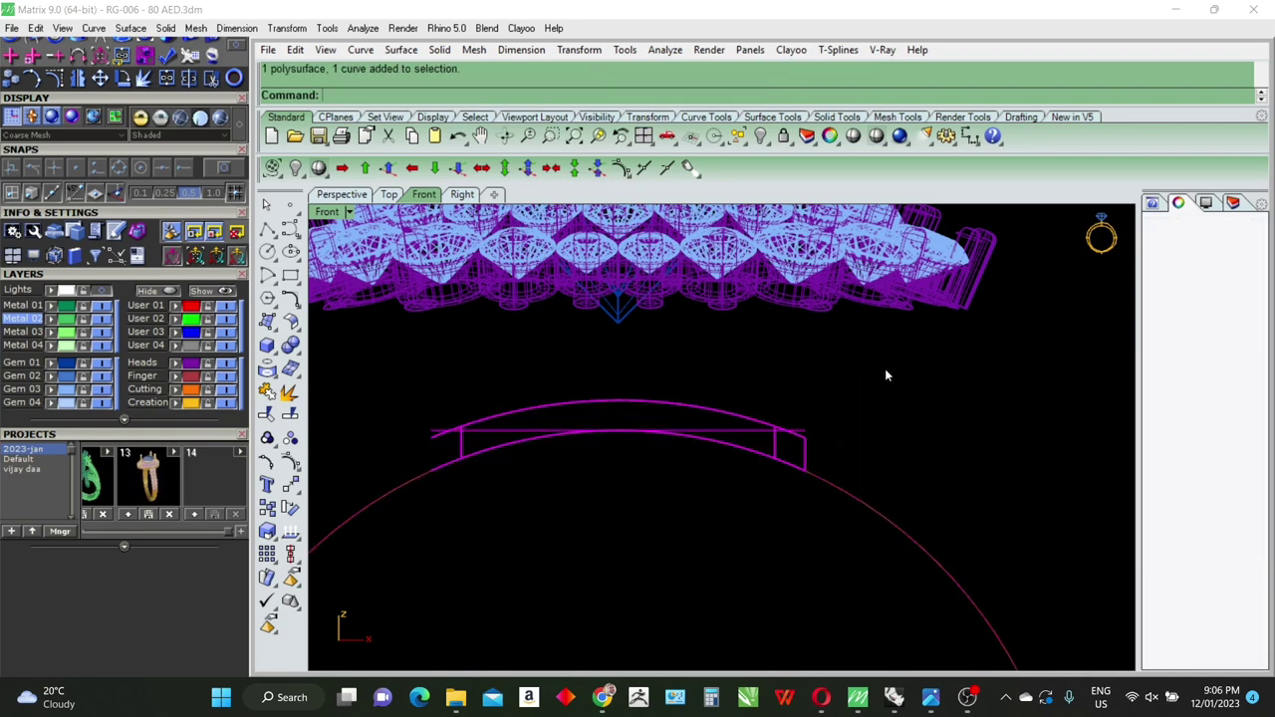
left_click(804, 455, "ctrl")
key("Delete")
scroll(786, 466, "down", 2)
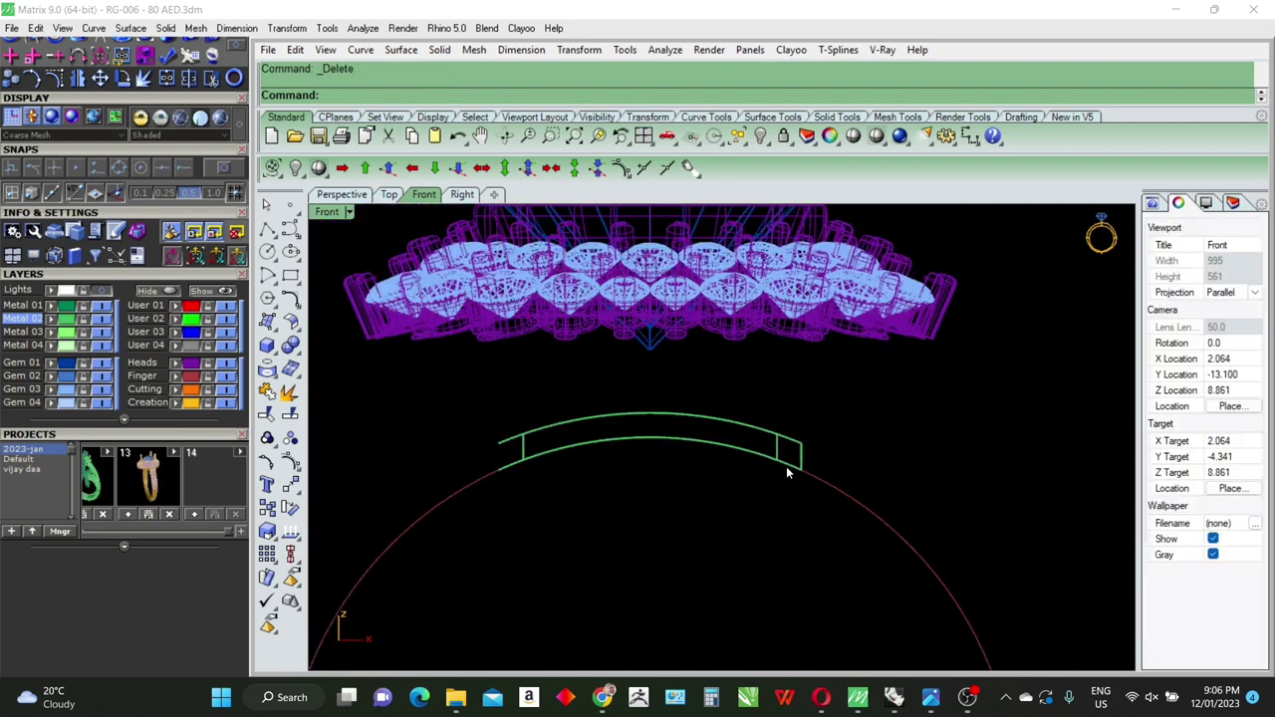
scroll(786, 466, "down", 1)
Step: Duplicate the green band's edge as a closed curve in the Perspective view
left_click(350, 199)
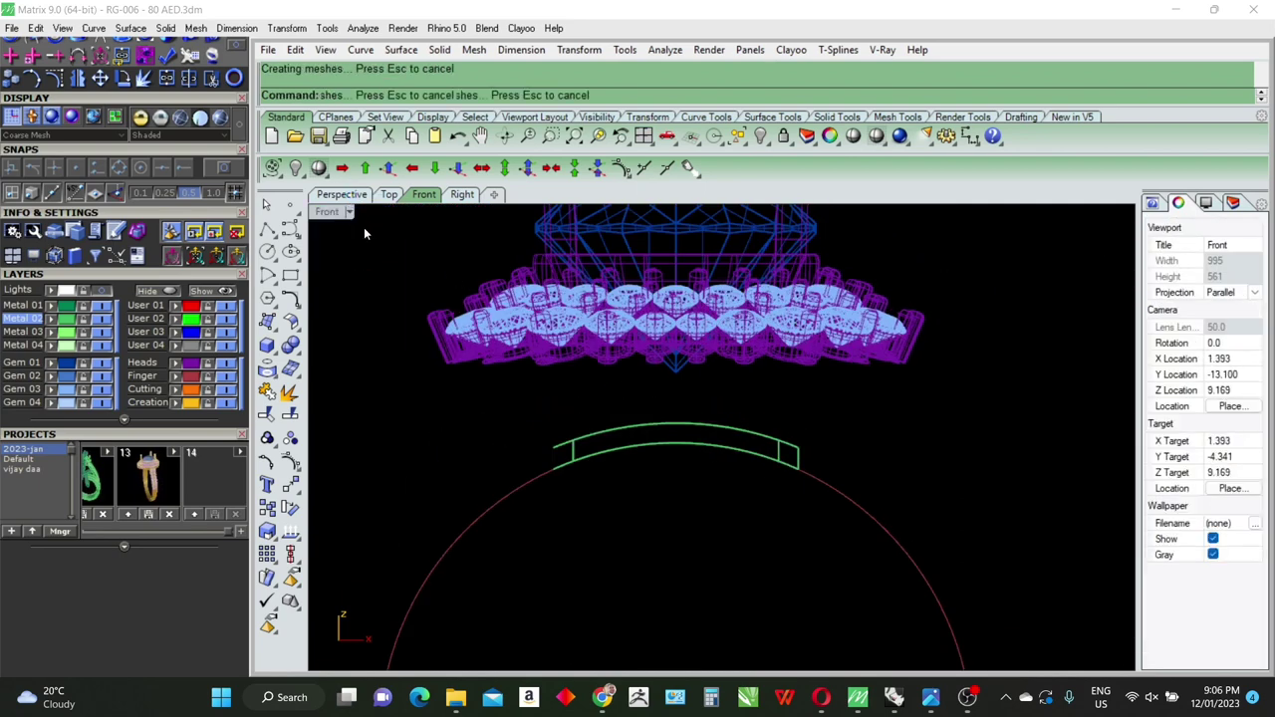
mouse_move(625, 455)
right_mouse_down()
mouse_move(541, 422)
mouse_move(547, 430)
right_mouse_up()
scroll(780, 508, "up", 3)
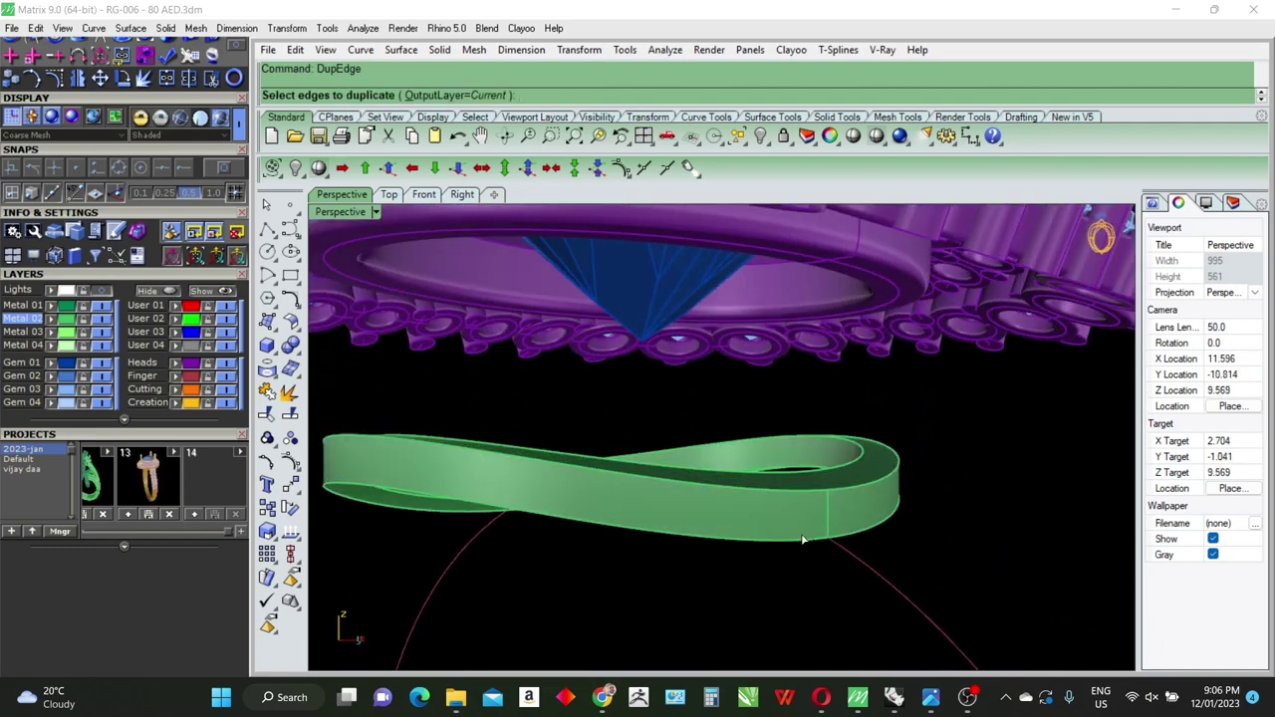
type("dupedge")
key("Return")
left_click(817, 503)
key("Return")
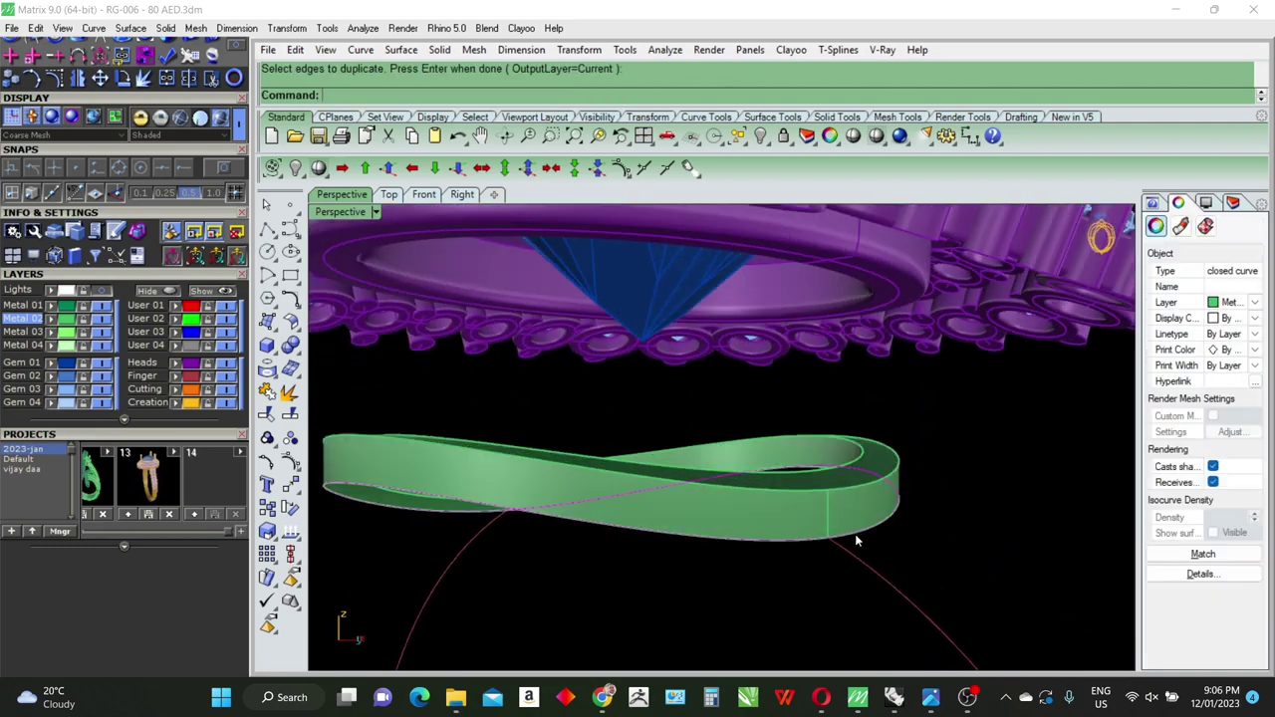
Step: Raise the duplicated edge curve 3 units and deselect it
mouse_move(854, 534)
right_mouse_down()
mouse_move(867, 553)
mouse_move(825, 539)
right_mouse_up()
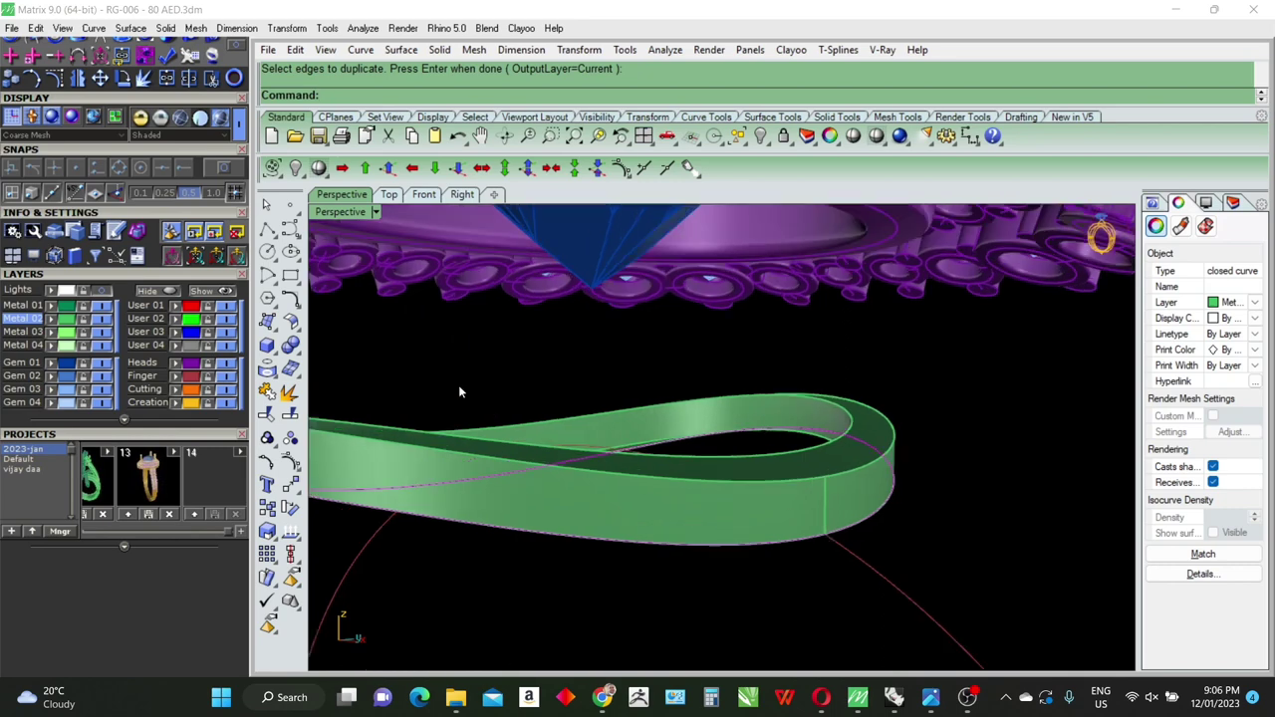
left_click(267, 275)
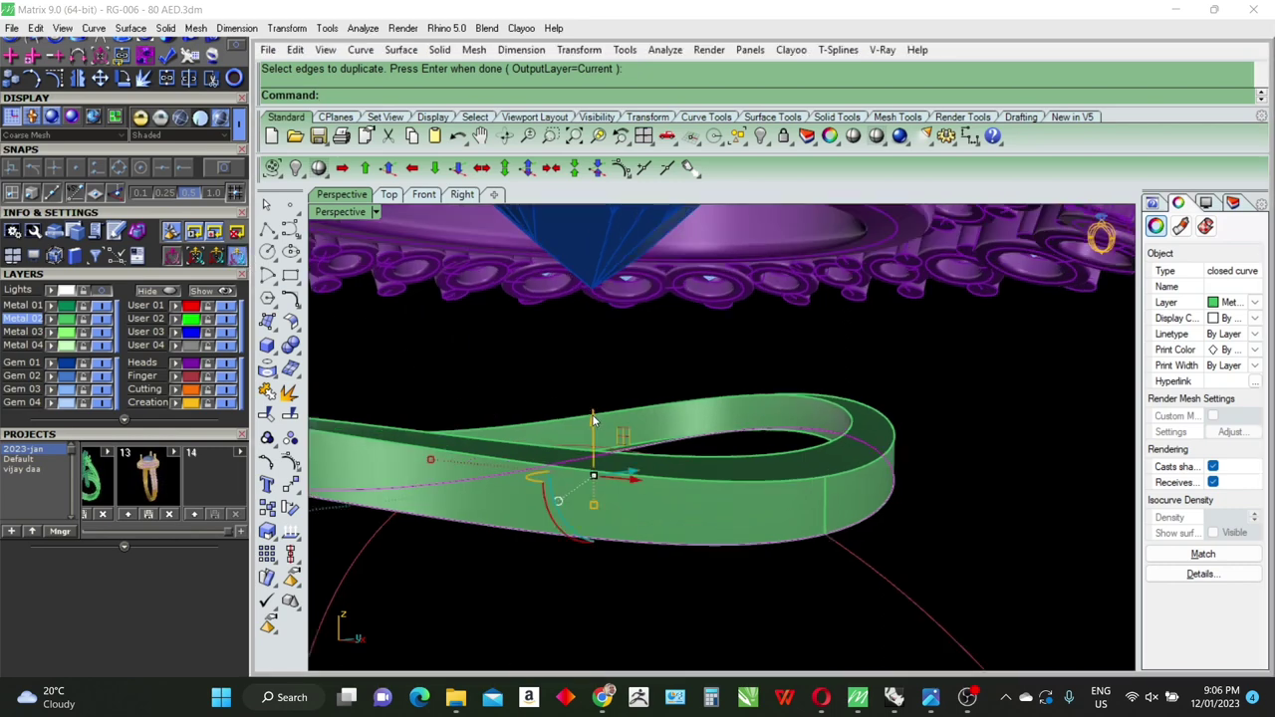
type("3")
key("Return")
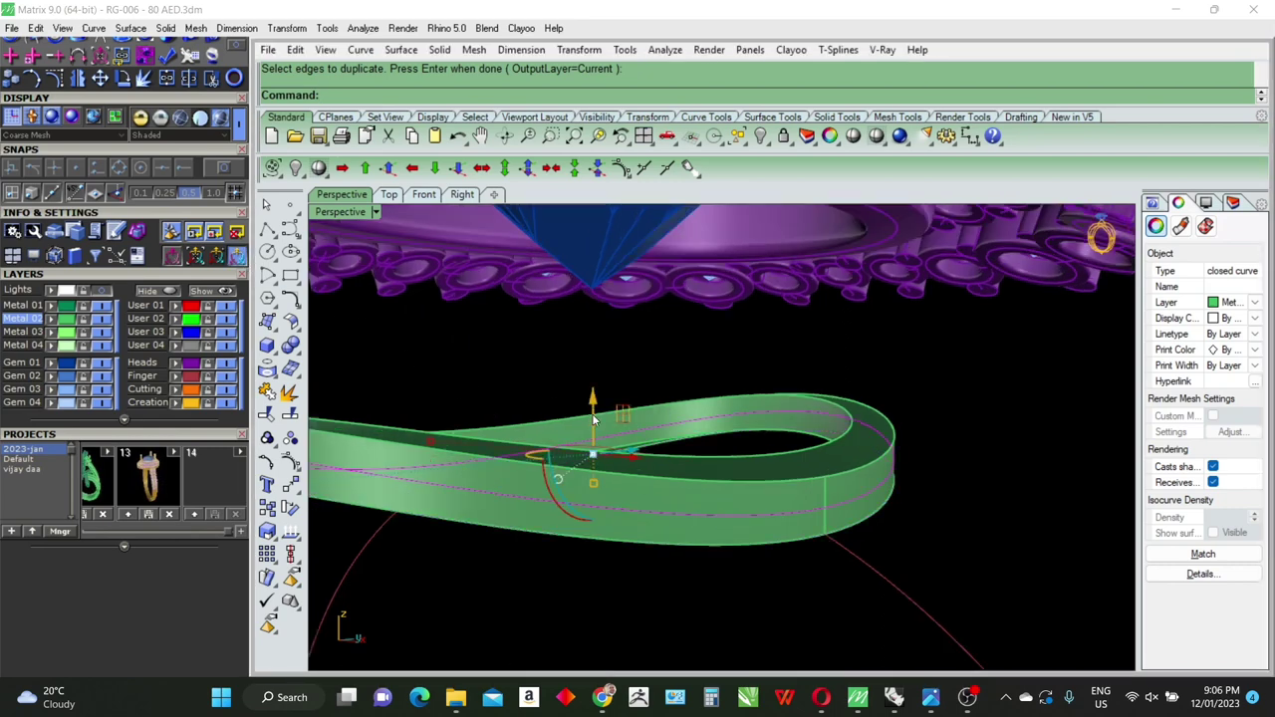
key("Escape")
scroll(760, 435, "down", 3)
mouse_move(671, 415)
right_mouse_down()
mouse_move(714, 370)
mouse_move(748, 407)
mouse_move(783, 365)
mouse_move(805, 276)
right_mouse_up()
Step: Turn on End snap and start an Interpolated Curve at a prong end, then cancel it
scroll(670, 274, "up", 5)
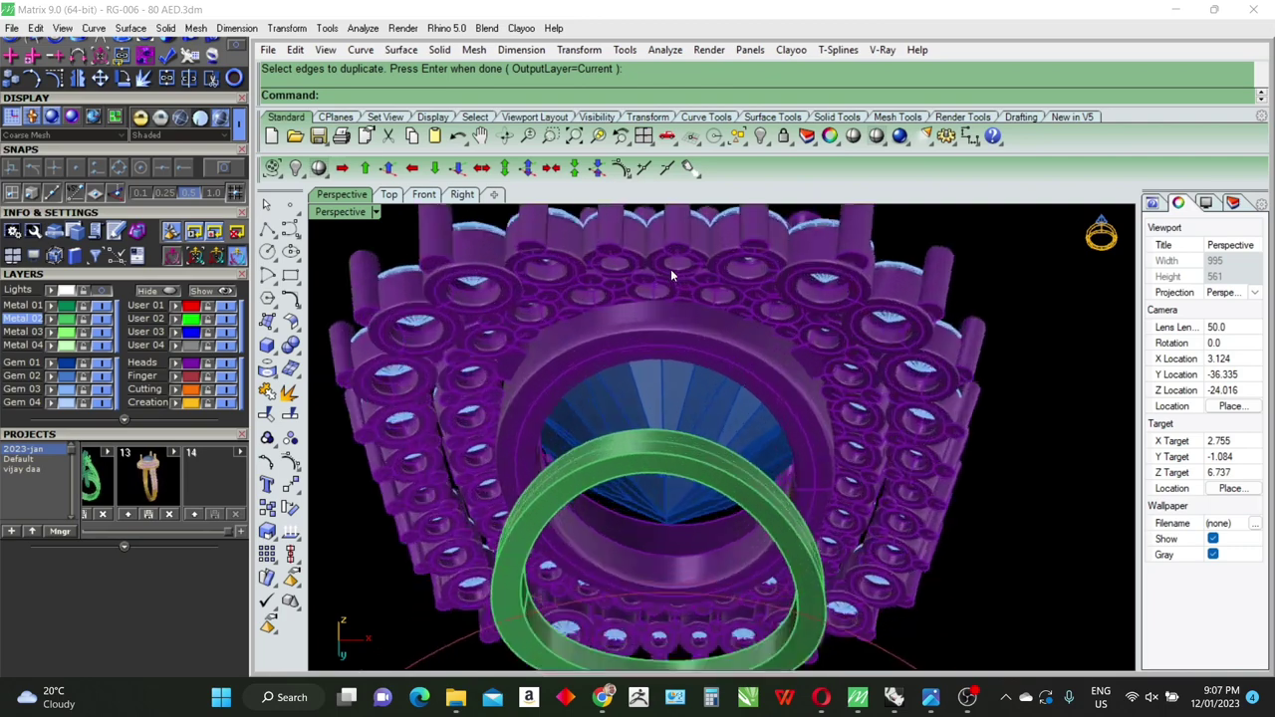
scroll(670, 269, "up", 3)
mouse_move(725, 329)
right_mouse_down()
mouse_move(661, 369)
mouse_move(649, 348)
right_mouse_up()
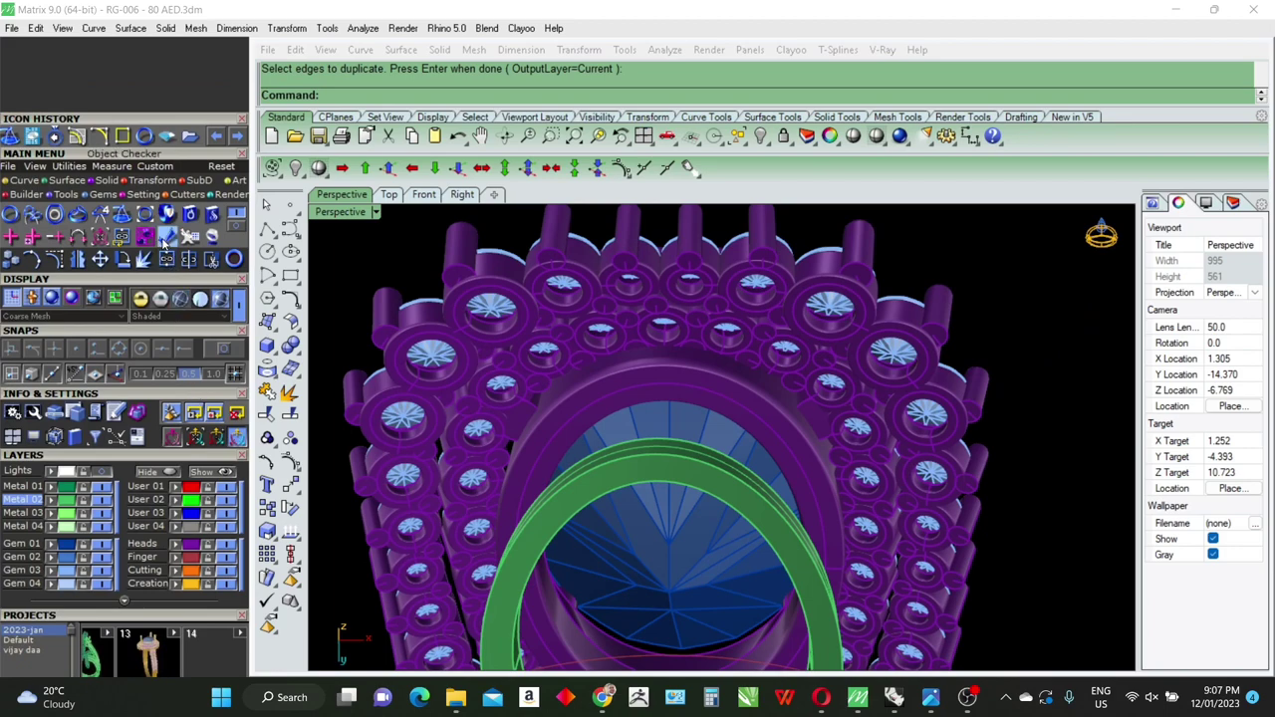
right_click_drag(595, 383, 531, 381)
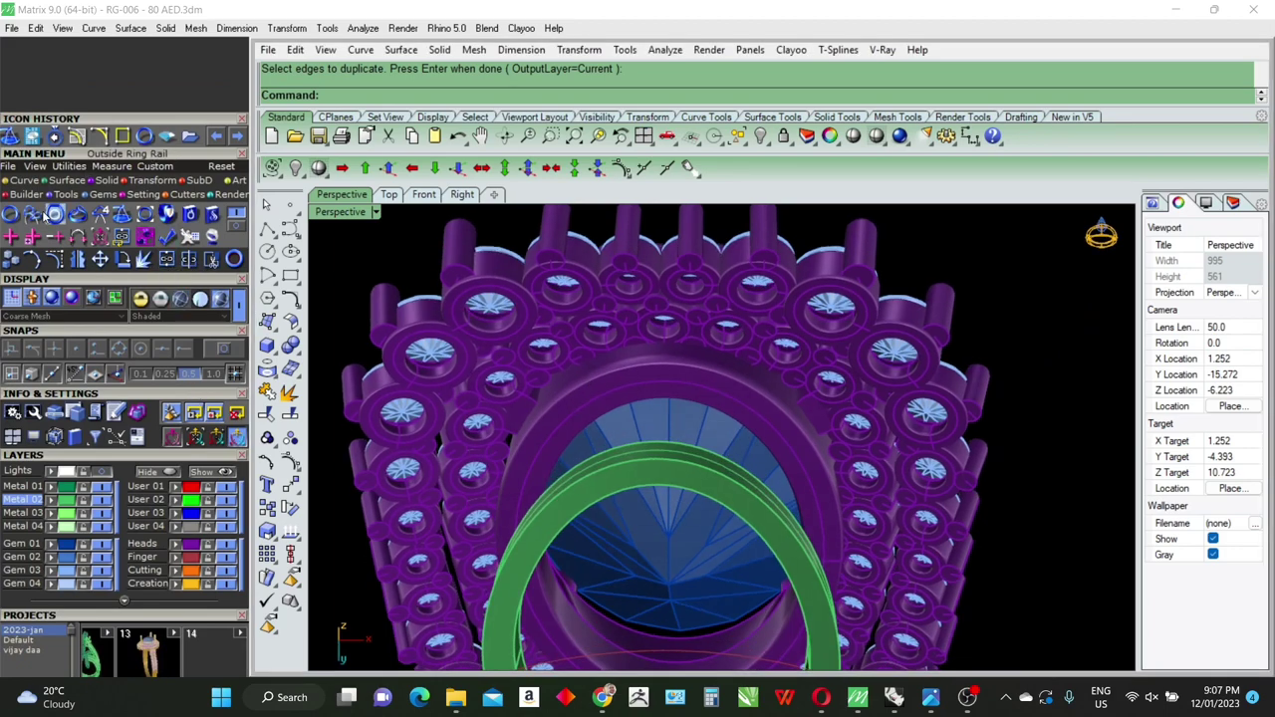
left_click(27, 181)
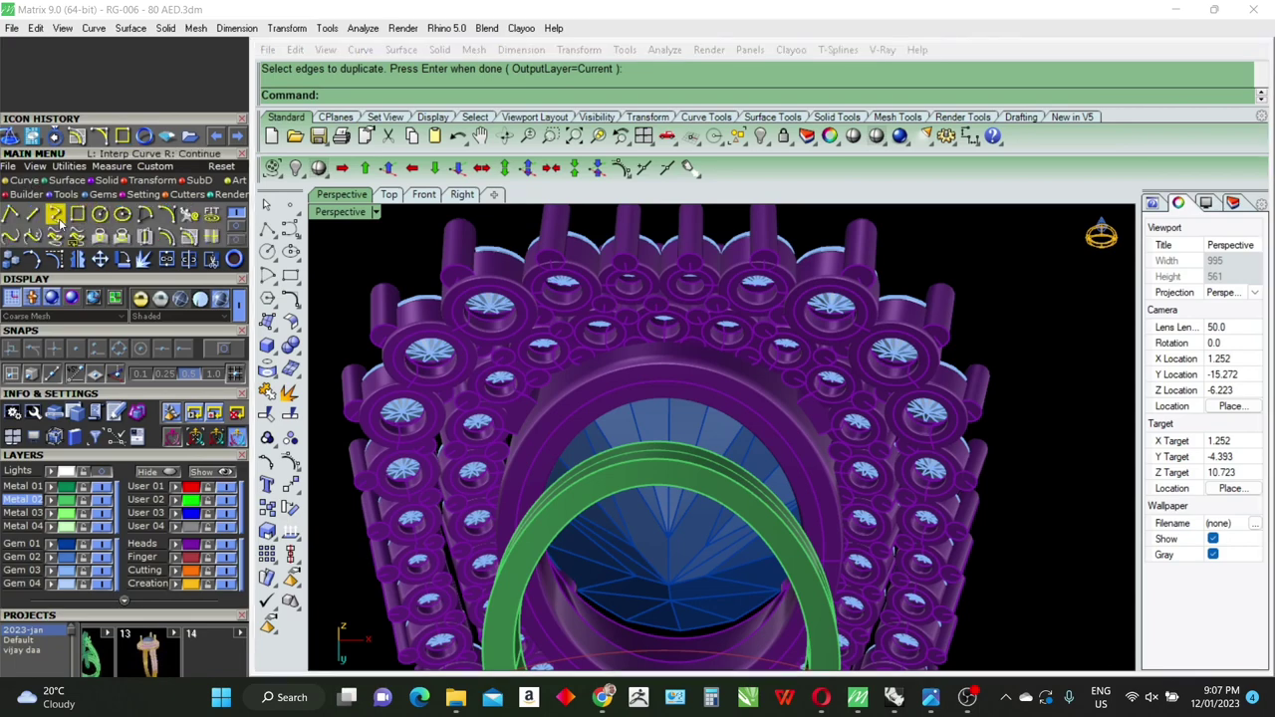
left_click(54, 215)
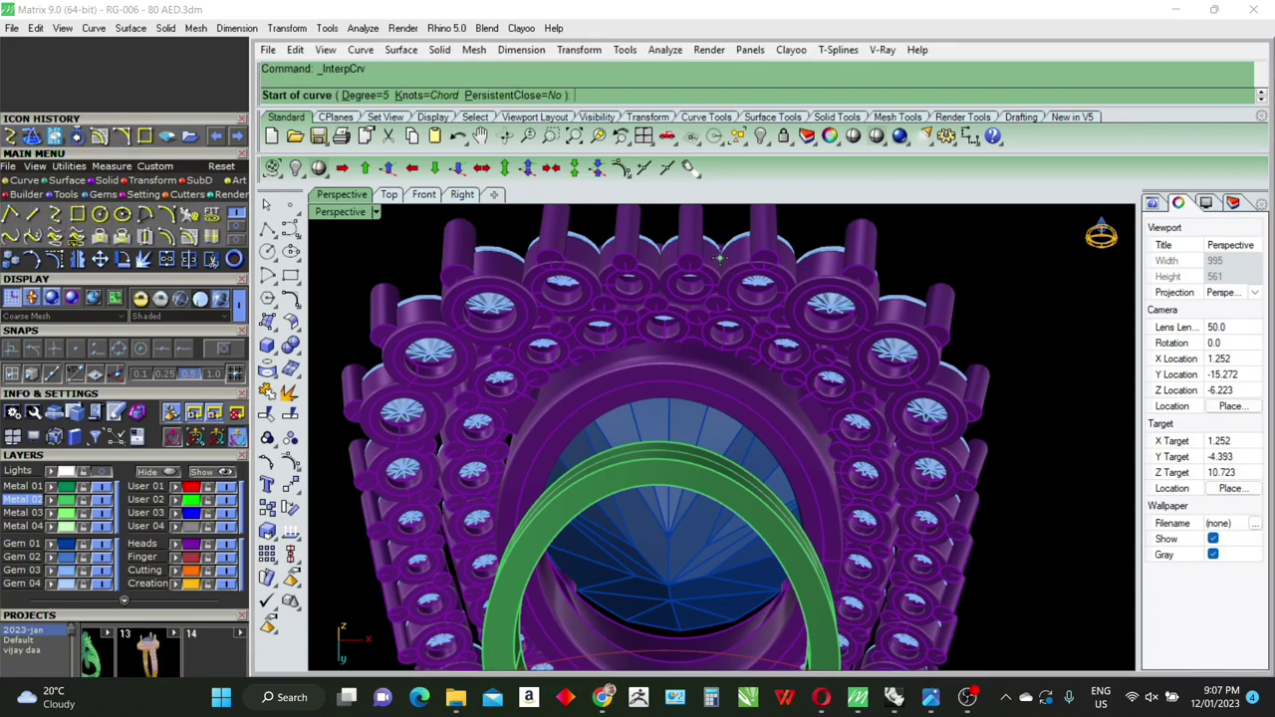
scroll(720, 257, "up", 5)
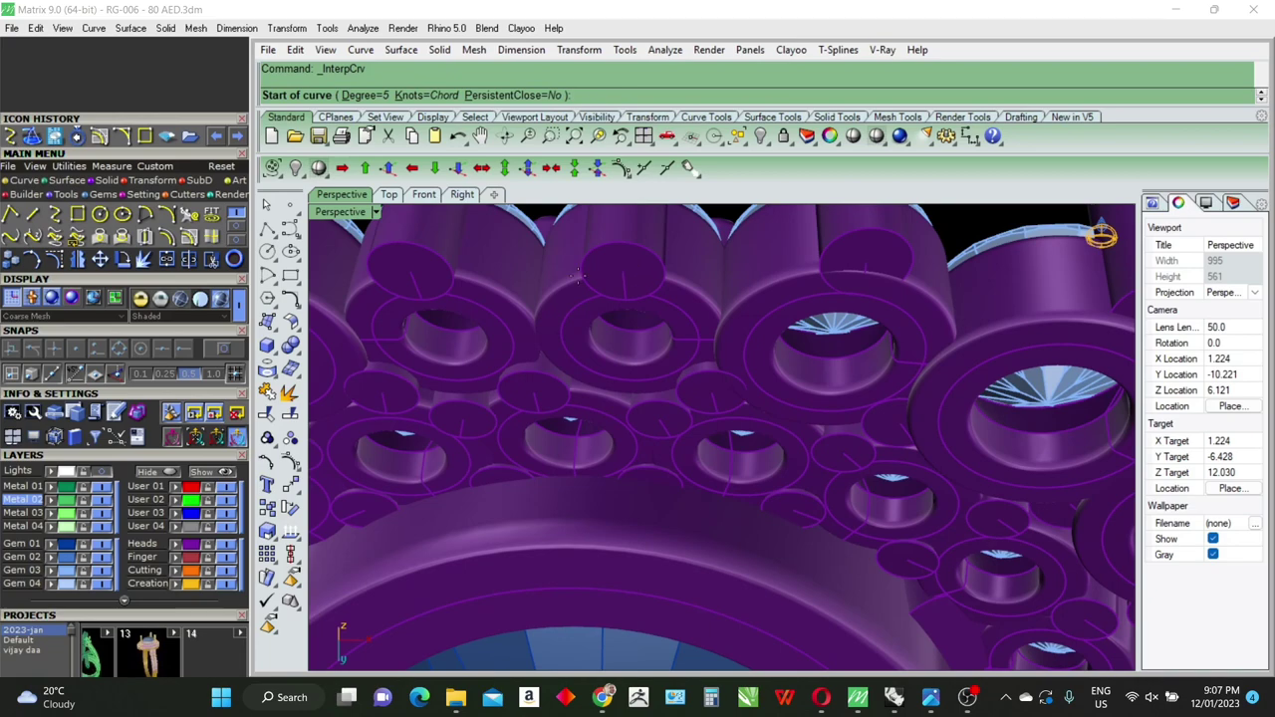
left_click(187, 348)
mouse_move(619, 315)
right_mouse_down()
mouse_move(675, 305)
mouse_move(662, 292)
right_mouse_up()
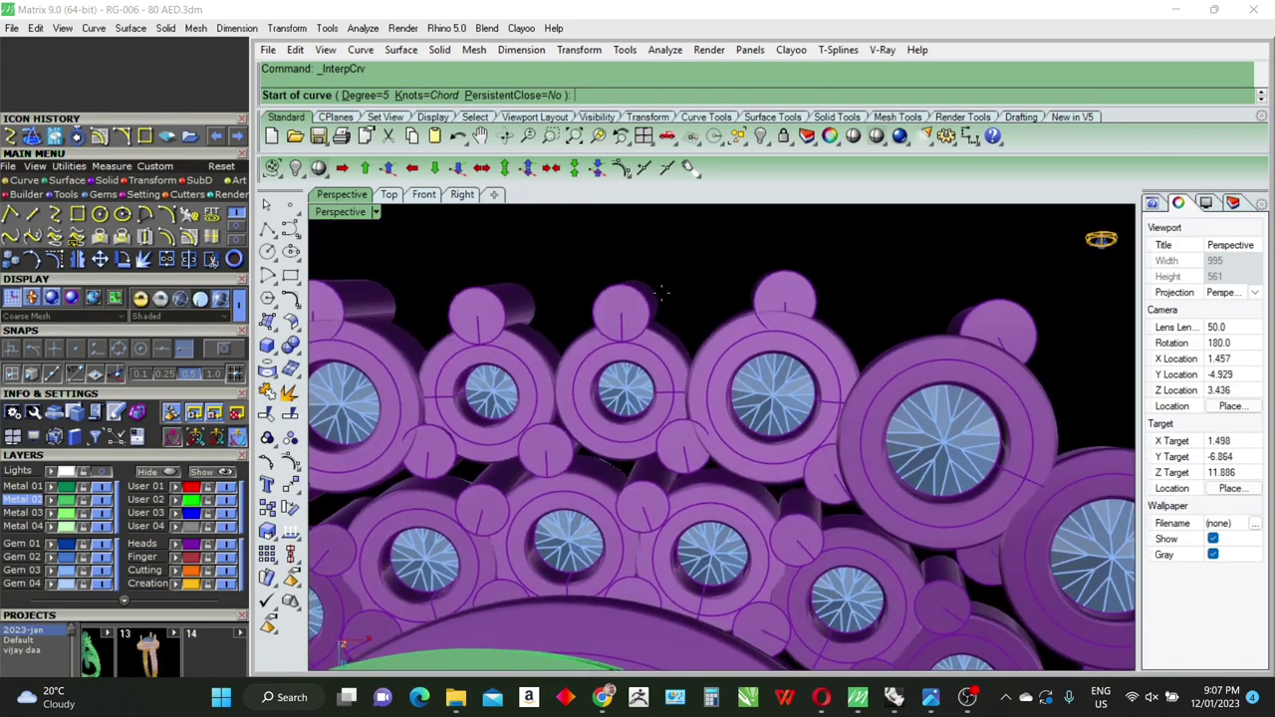
left_click(613, 311)
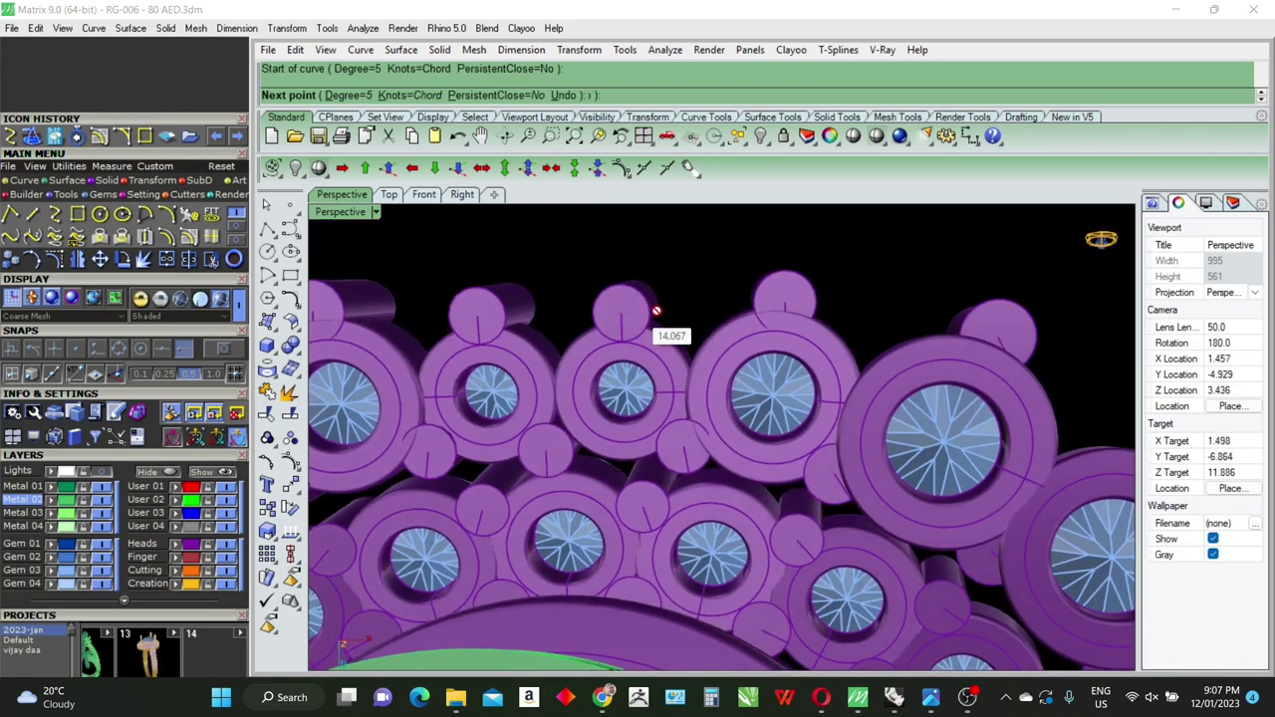
key("Escape")
Step: Show hidden objects and expand the layer list to reveal User 17 to User 29
left_click(201, 473)
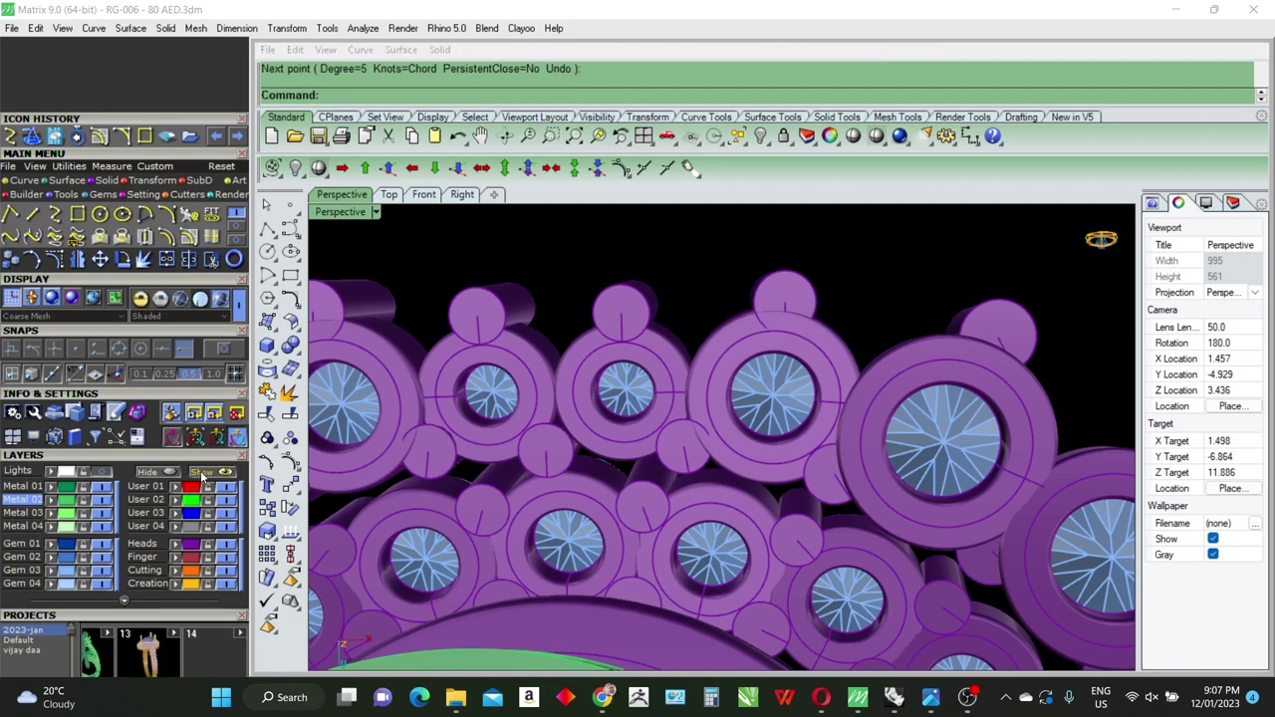
left_click(123, 602)
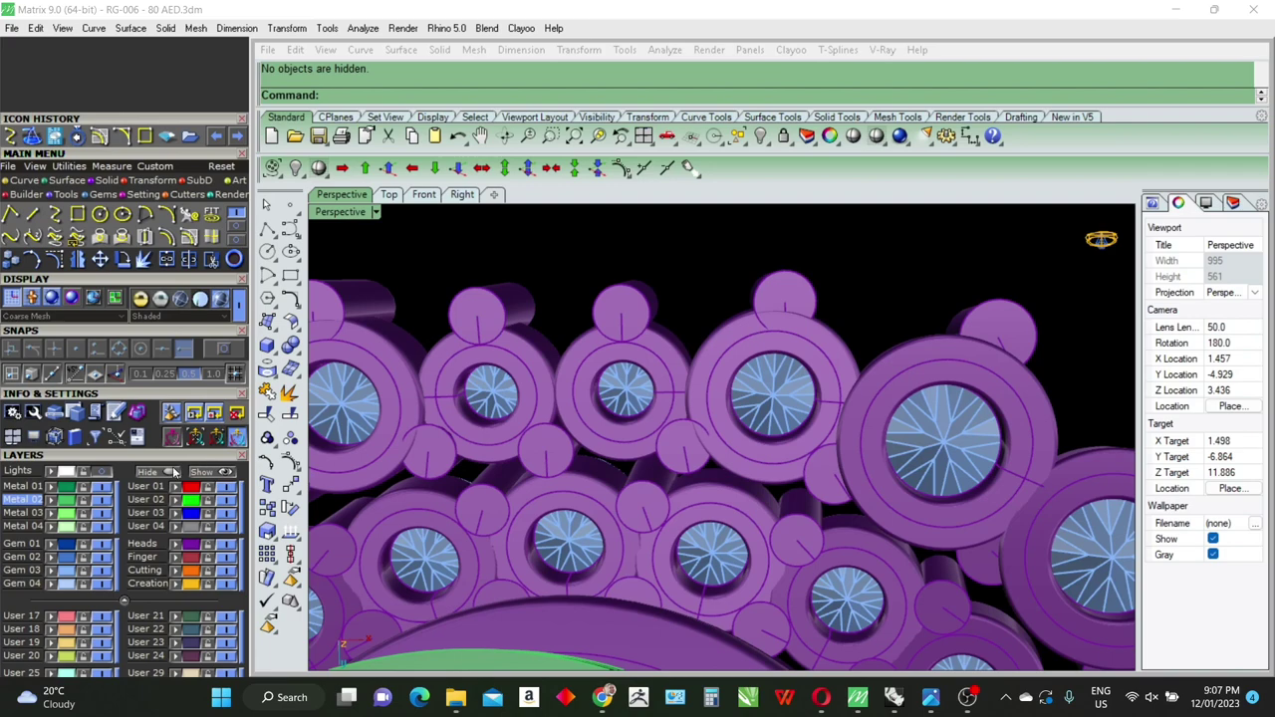
scroll(687, 448, "down", 5)
Step: Duplicate the halo base's outer edge as a curve
mouse_move(687, 448)
right_mouse_down()
mouse_move(685, 587)
mouse_move(763, 521)
right_mouse_up()
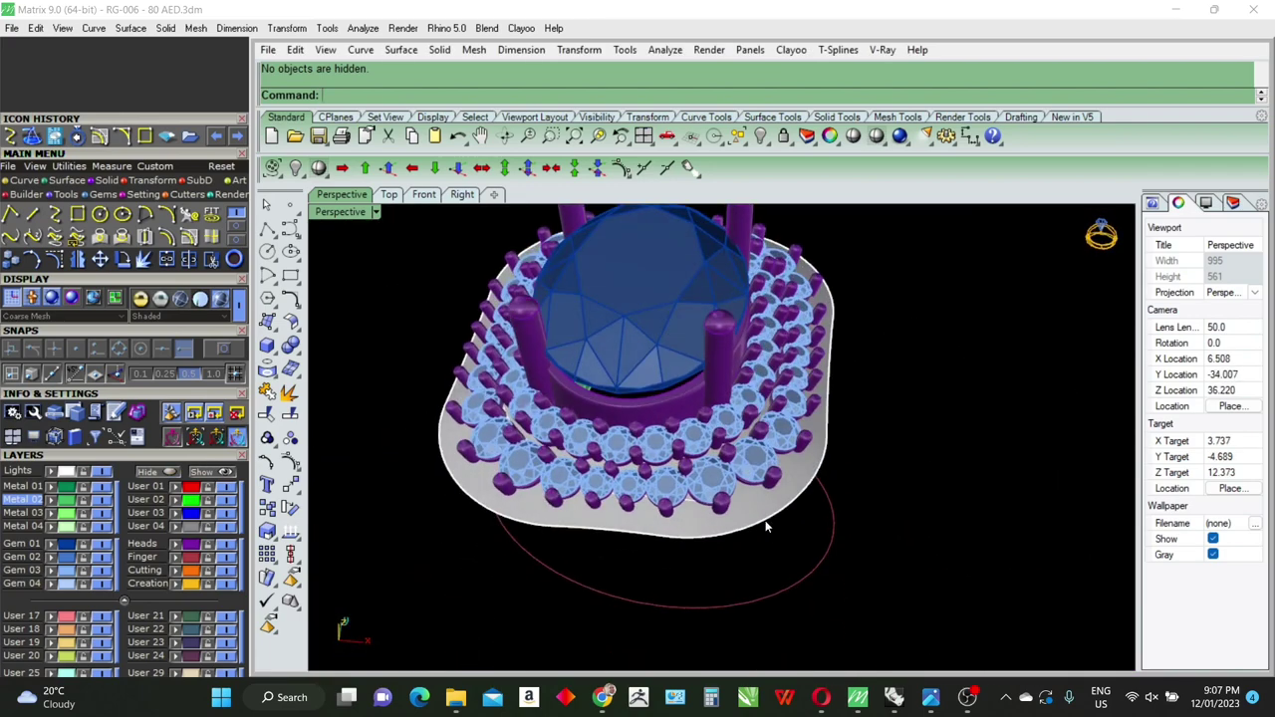
scroll(760, 525, "up", 3)
left_click(757, 533)
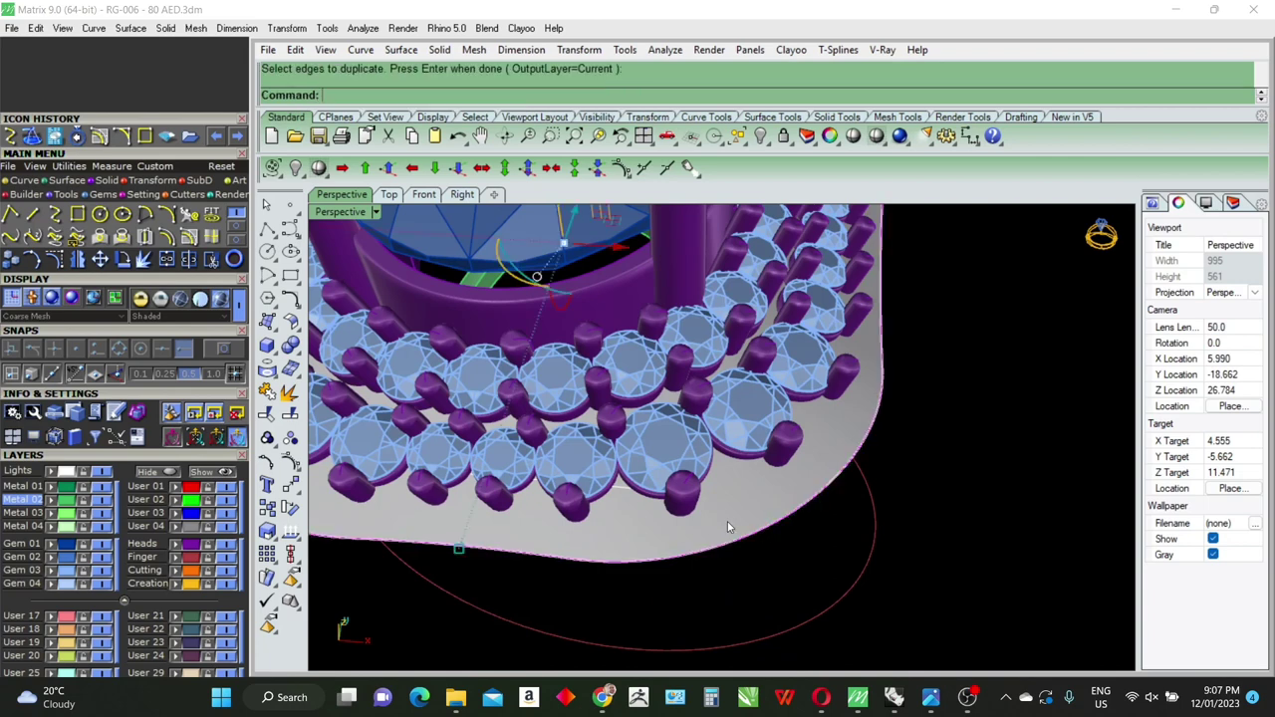
key("Return")
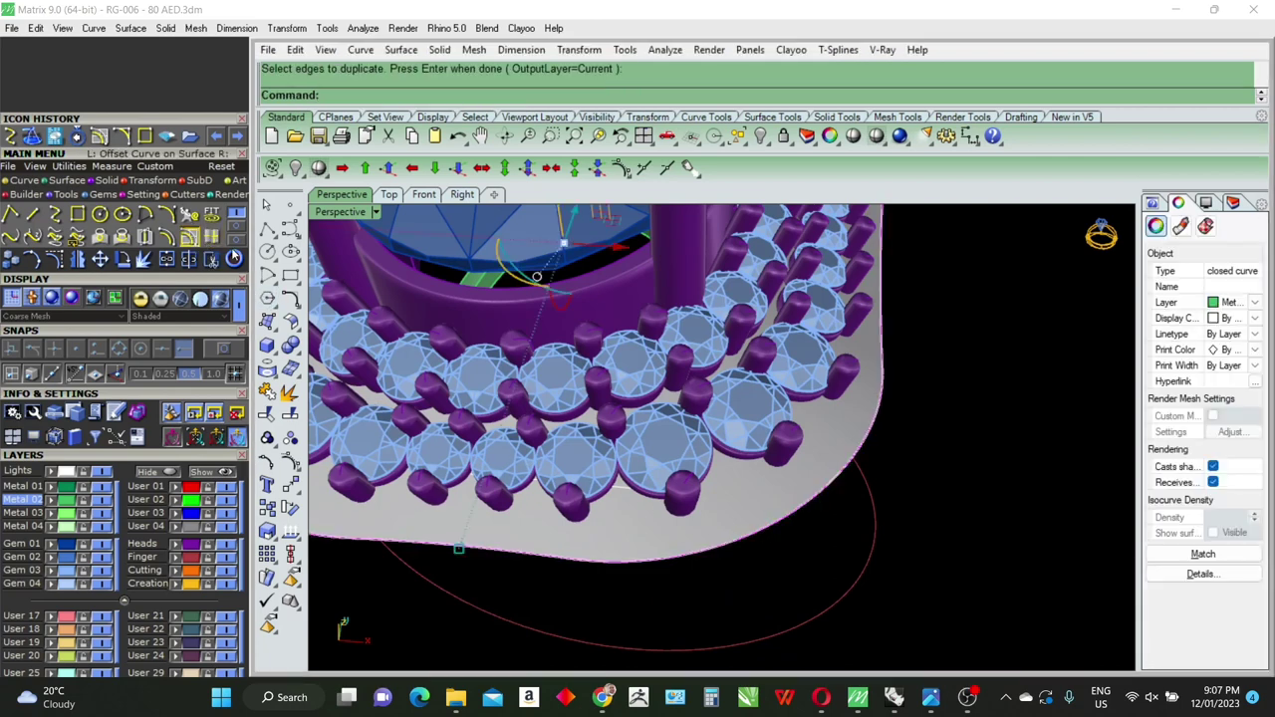
Step: Offset that curve 0.5 along the base surface with Offset Curve on Surface
left_click(233, 258)
left_click(731, 502)
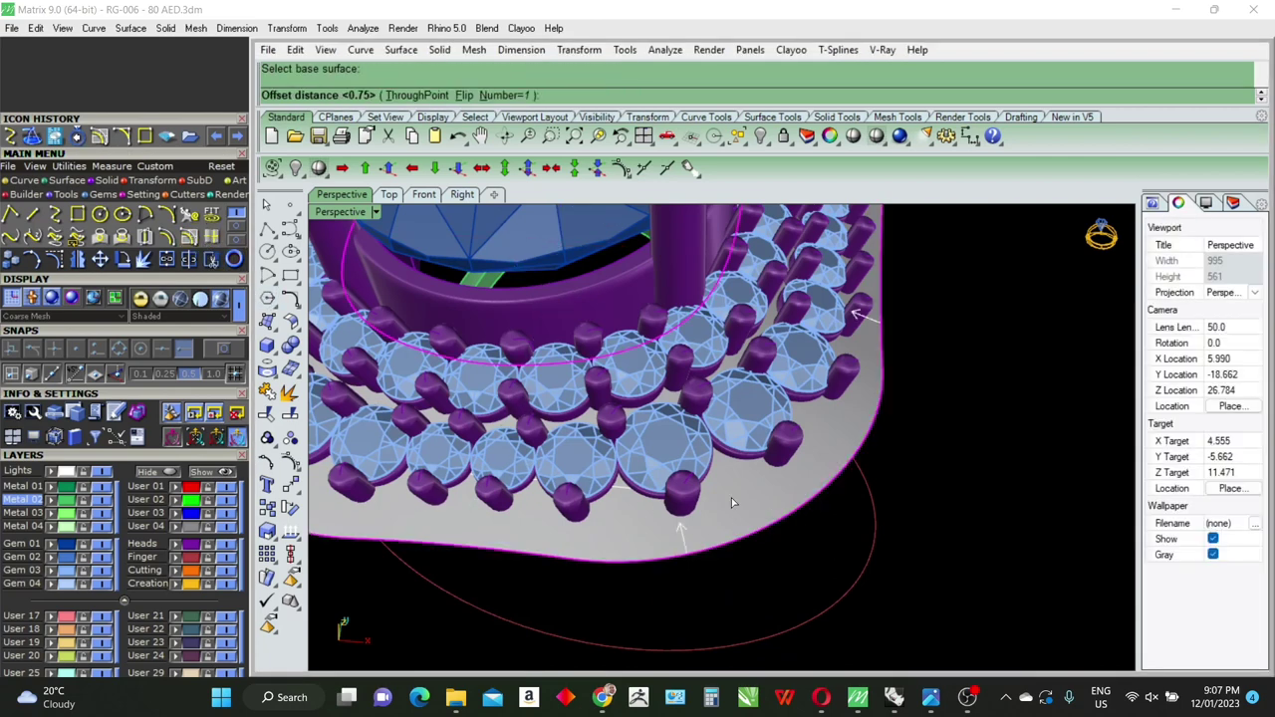
type("5")
key("Return")
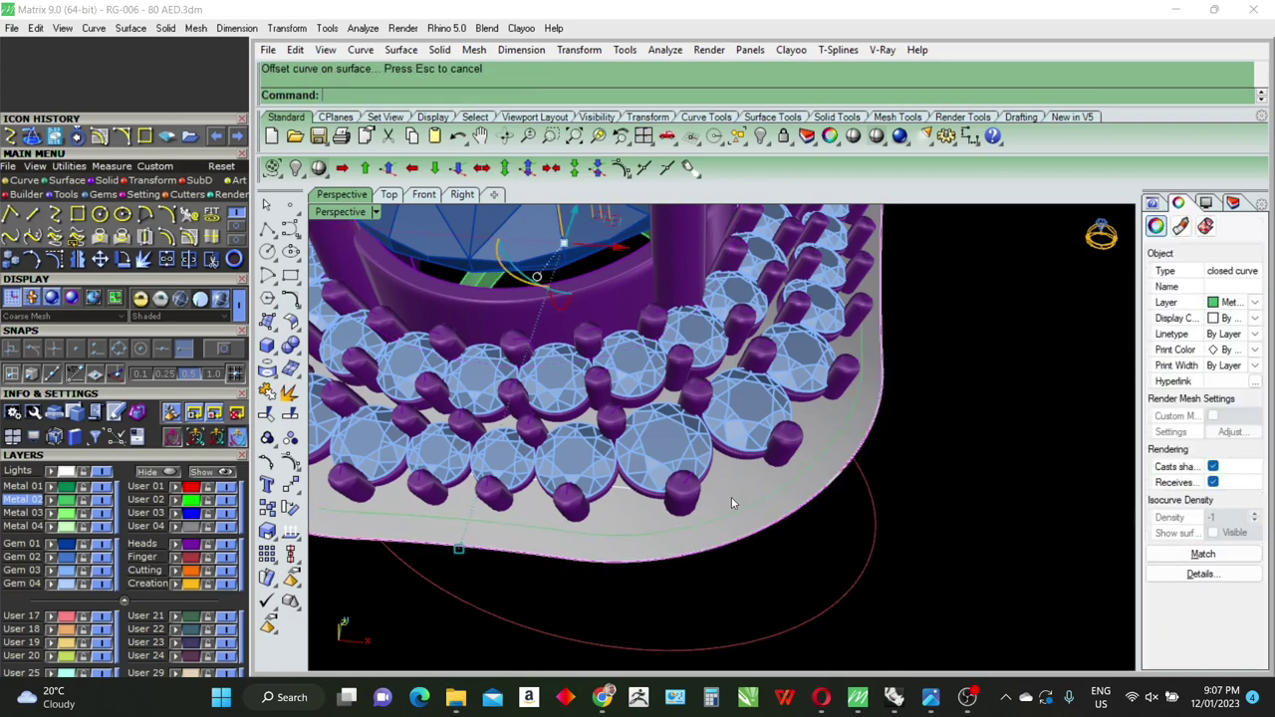
key("ctrl+z")
key("Return")
left_click(731, 502)
key("Return")
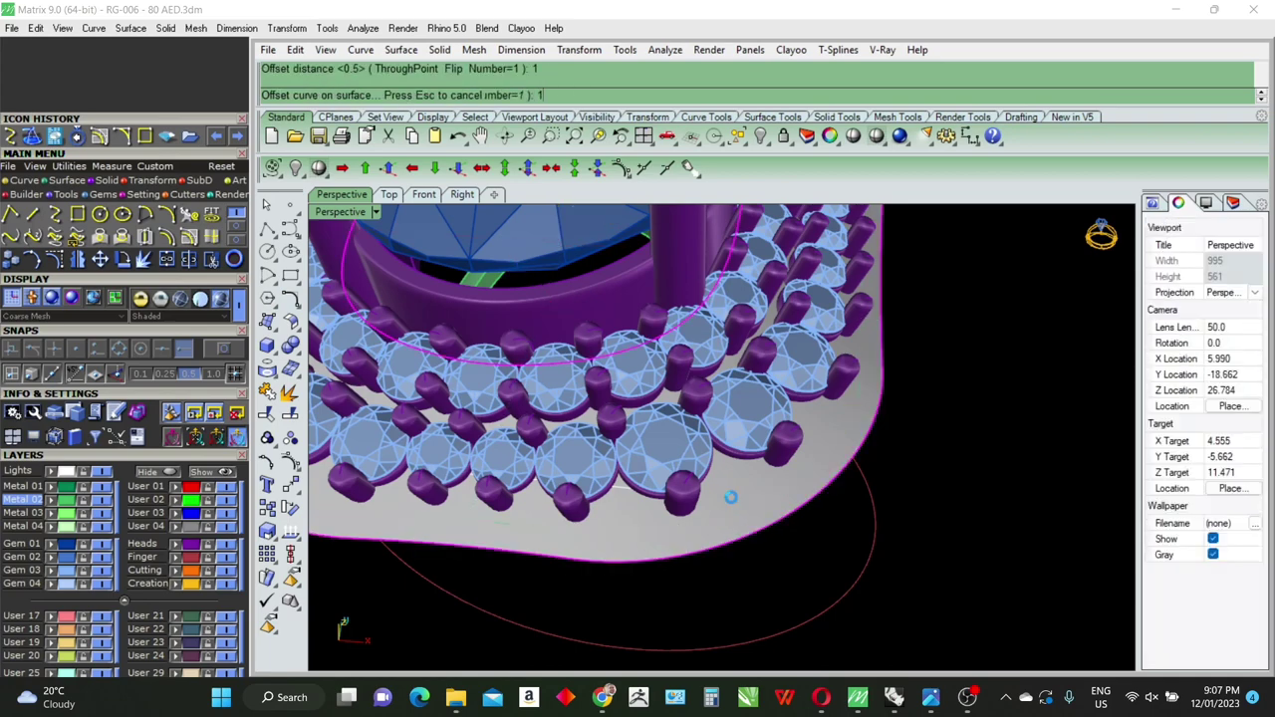
right_click_drag(730, 518, 766, 444)
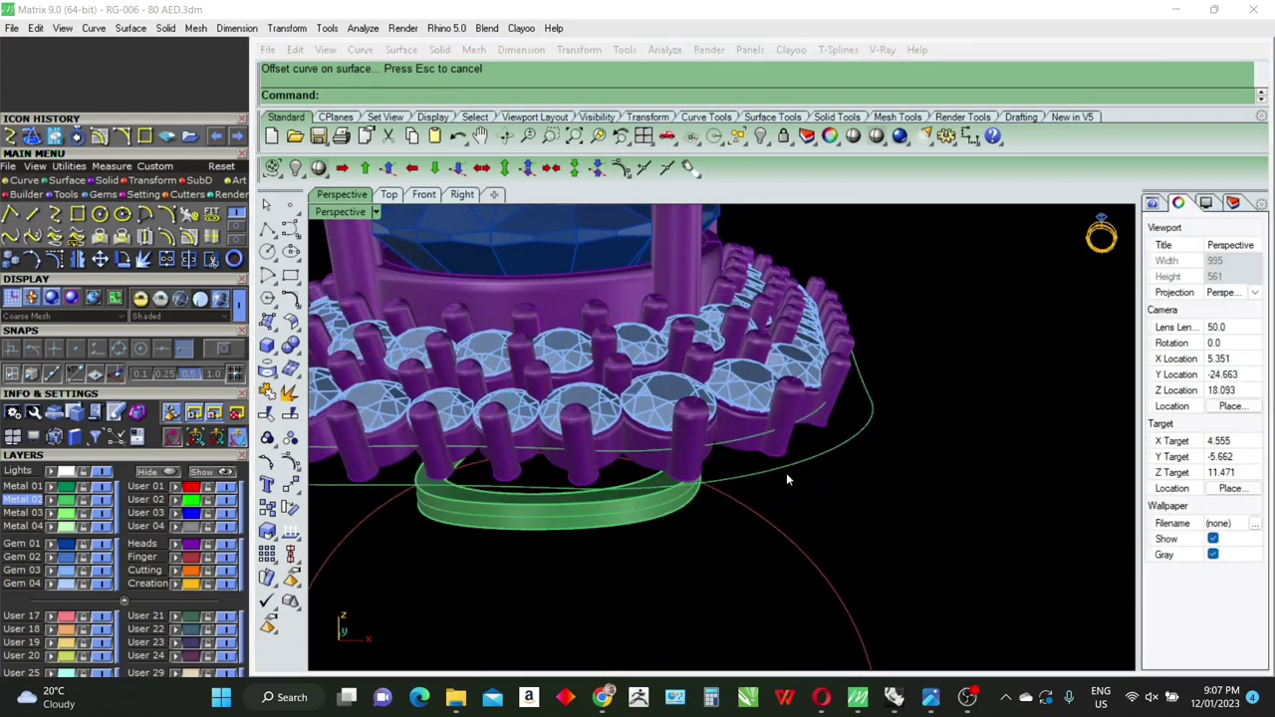
Step: Move the offset curve lower on the ring and scale it up with the gumball
mouse_move(786, 472)
right_mouse_down()
mouse_move(828, 440)
mouse_move(777, 419)
right_mouse_up()
left_click(828, 440)
left_click(833, 438)
scroll(763, 412, "up", 3)
left_click(756, 421)
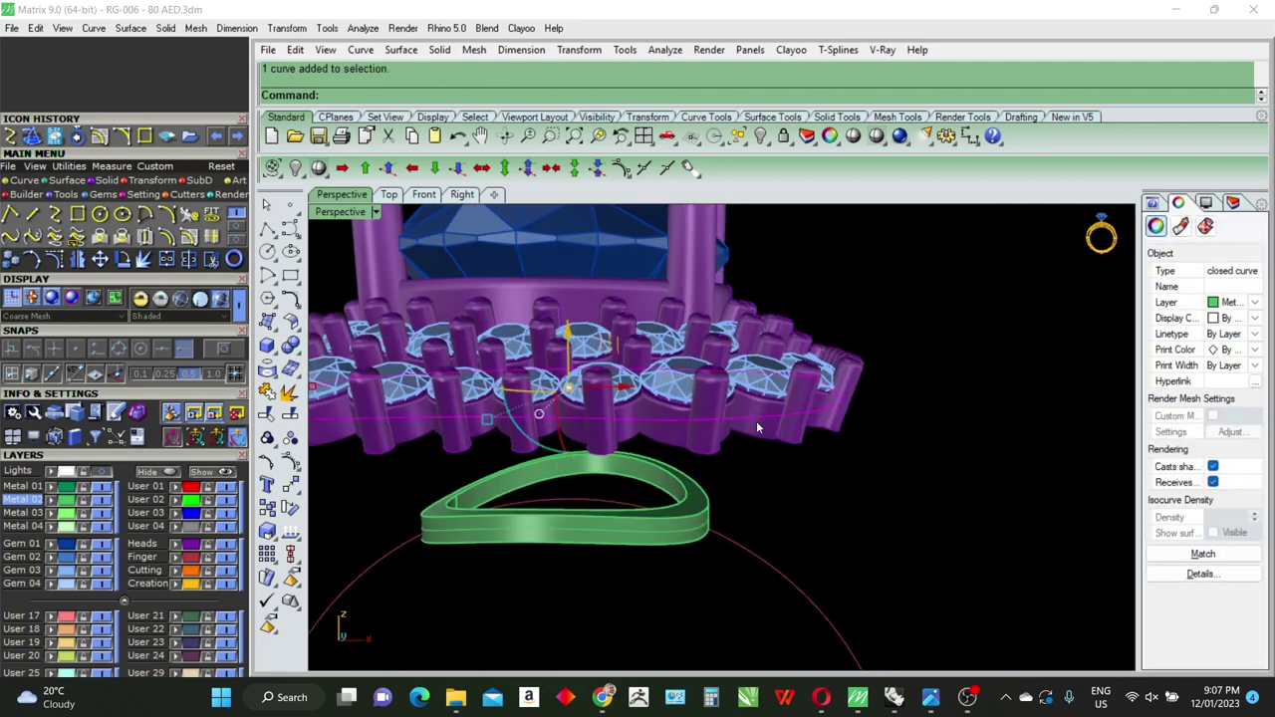
left_click(458, 168)
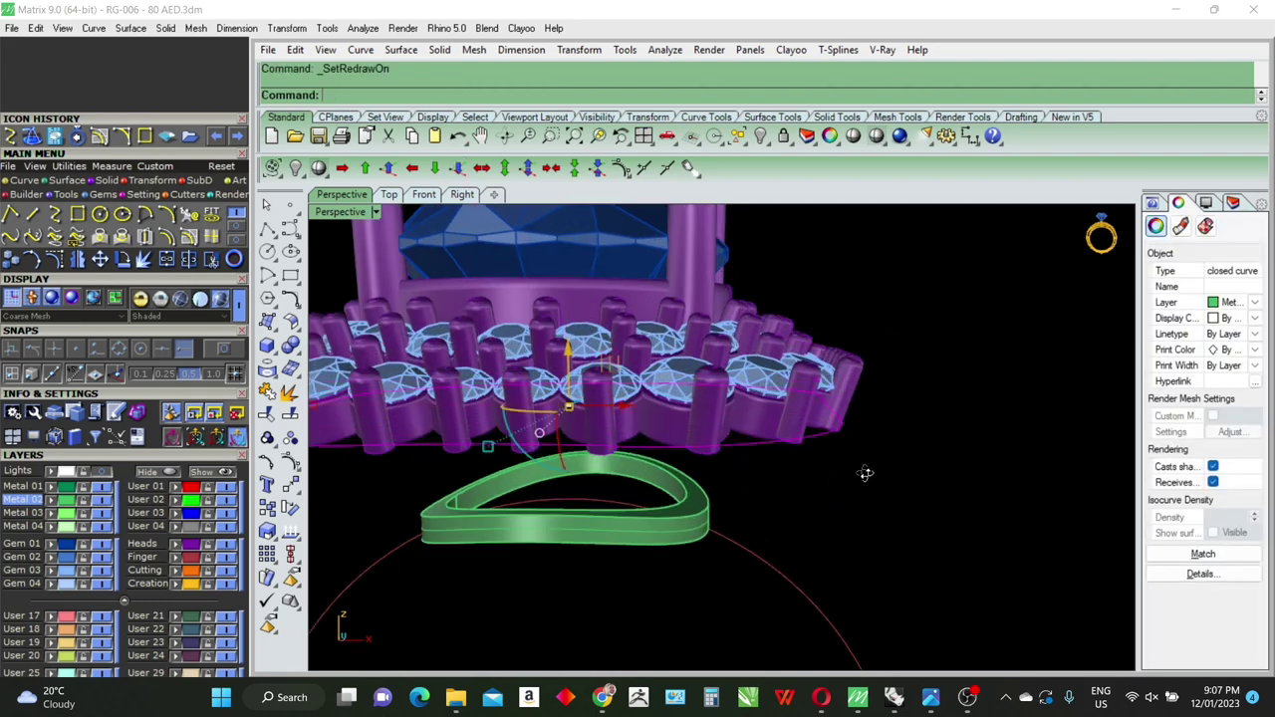
right_click_drag(864, 473, 916, 558)
left_click(853, 462)
mouse_move(853, 461)
right_mouse_down()
mouse_move(904, 440)
mouse_move(795, 424)
right_mouse_up()
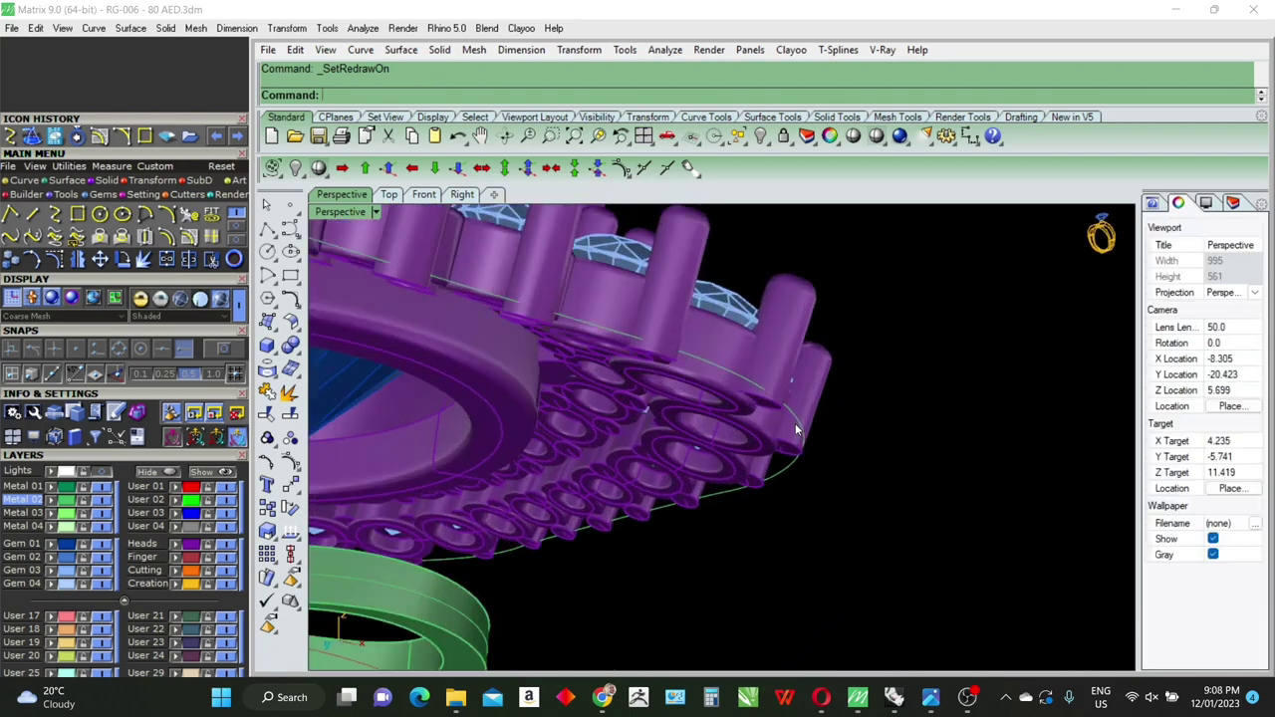
left_click(795, 420)
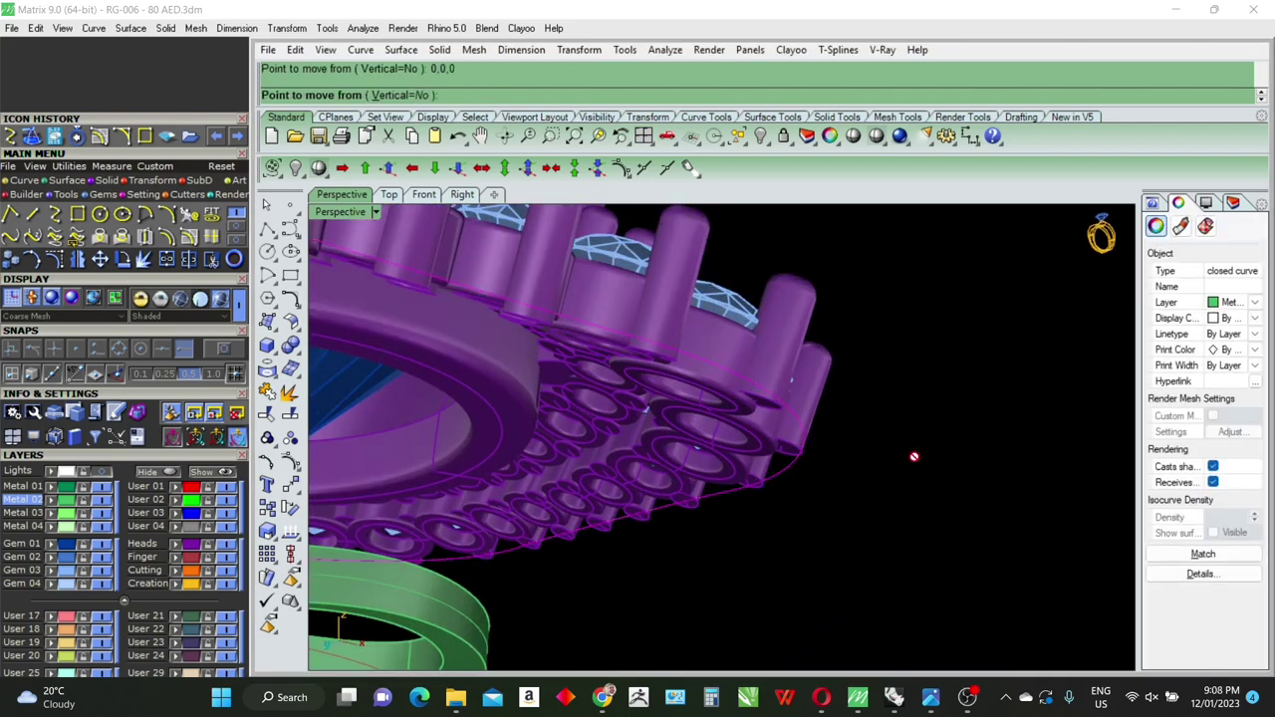
right_click_drag(914, 456, 764, 538)
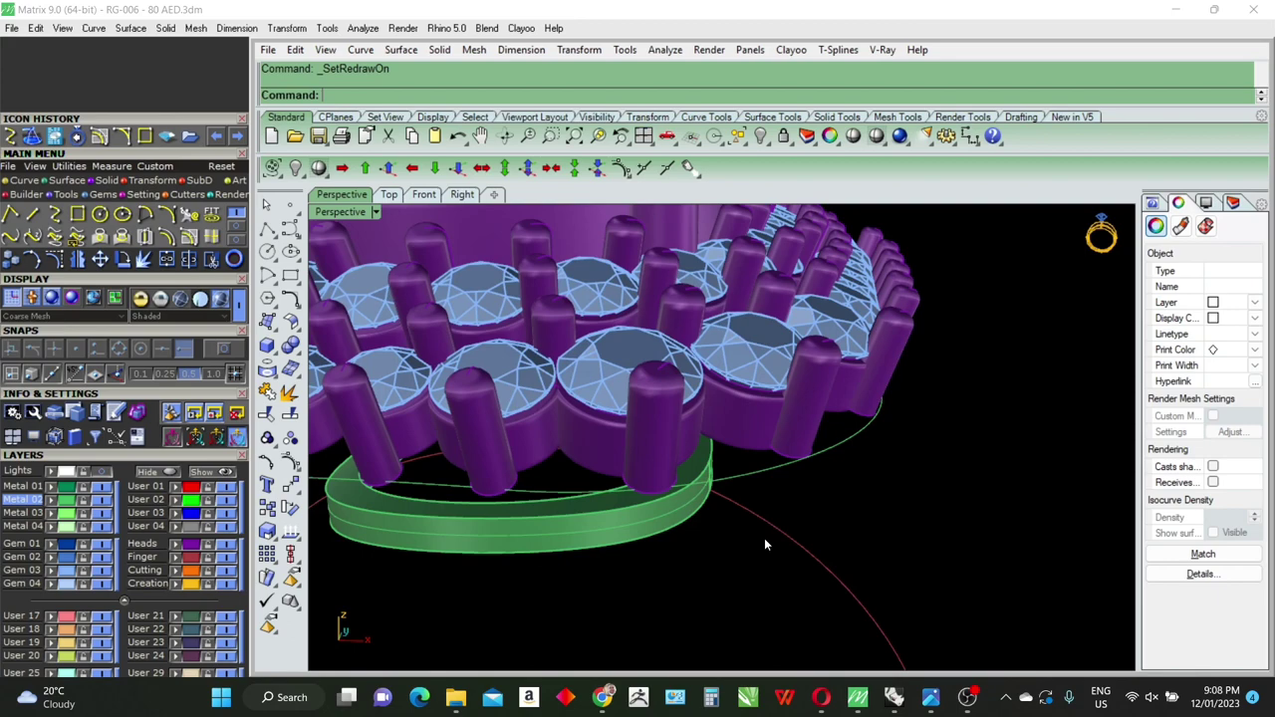
left_click(757, 468)
mouse_move(840, 516)
right_mouse_down()
mouse_move(621, 518)
mouse_move(630, 496)
right_mouse_up()
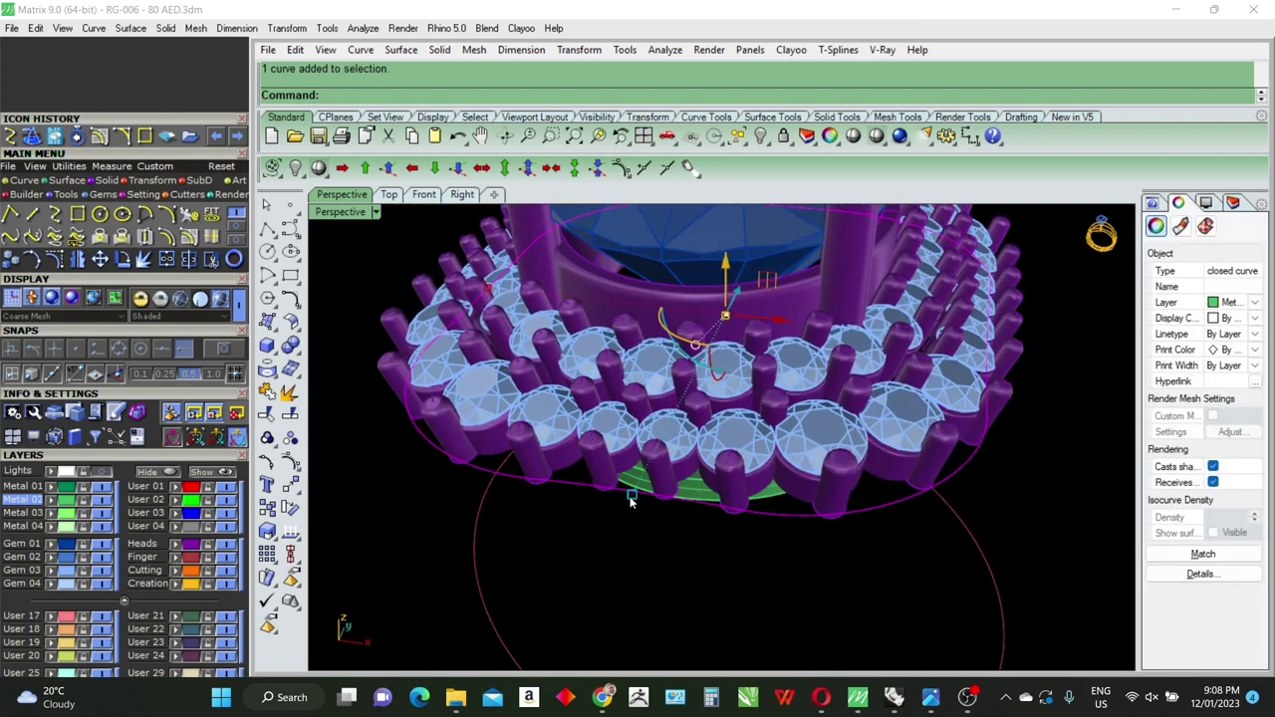
left_click_drag(630, 496, 635, 494)
Step: Lock the two closed outline curves and select everything else
mouse_move(697, 575)
right_mouse_down()
mouse_move(727, 399)
mouse_move(757, 570)
right_mouse_up()
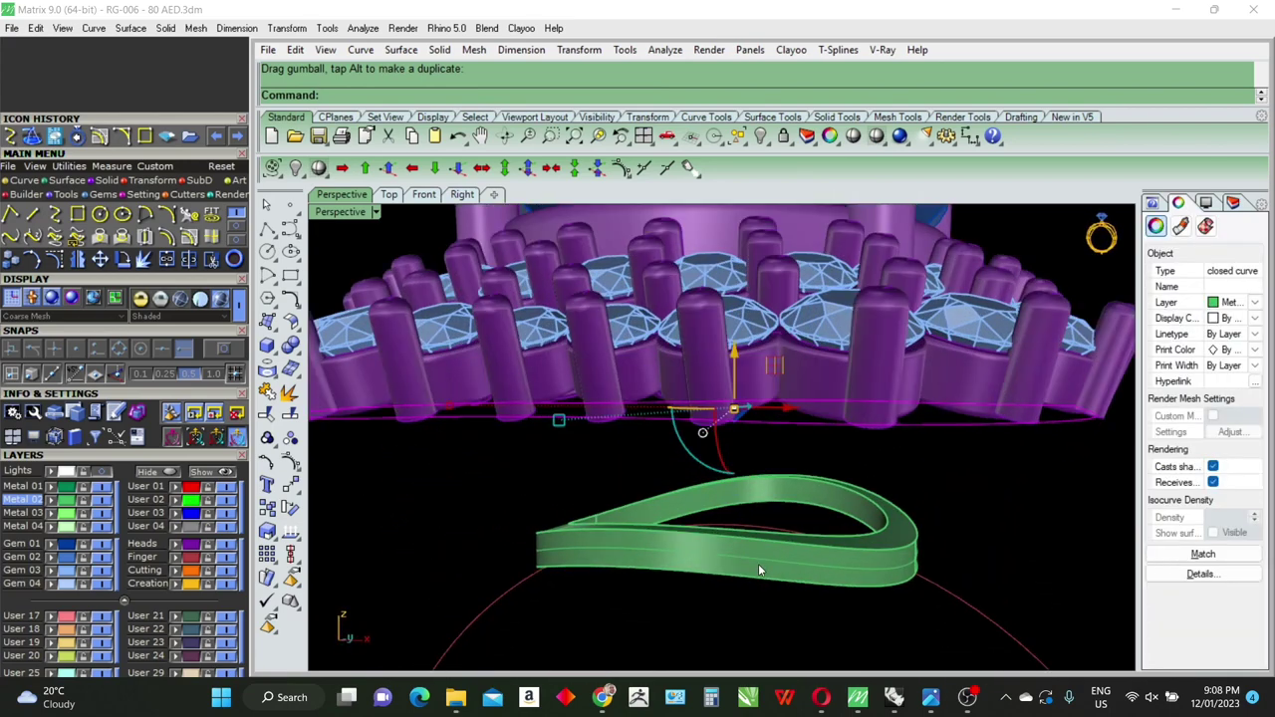
left_click(757, 563, "shift")
left_click(768, 567, "shift")
left_click(767, 557, "ctrl")
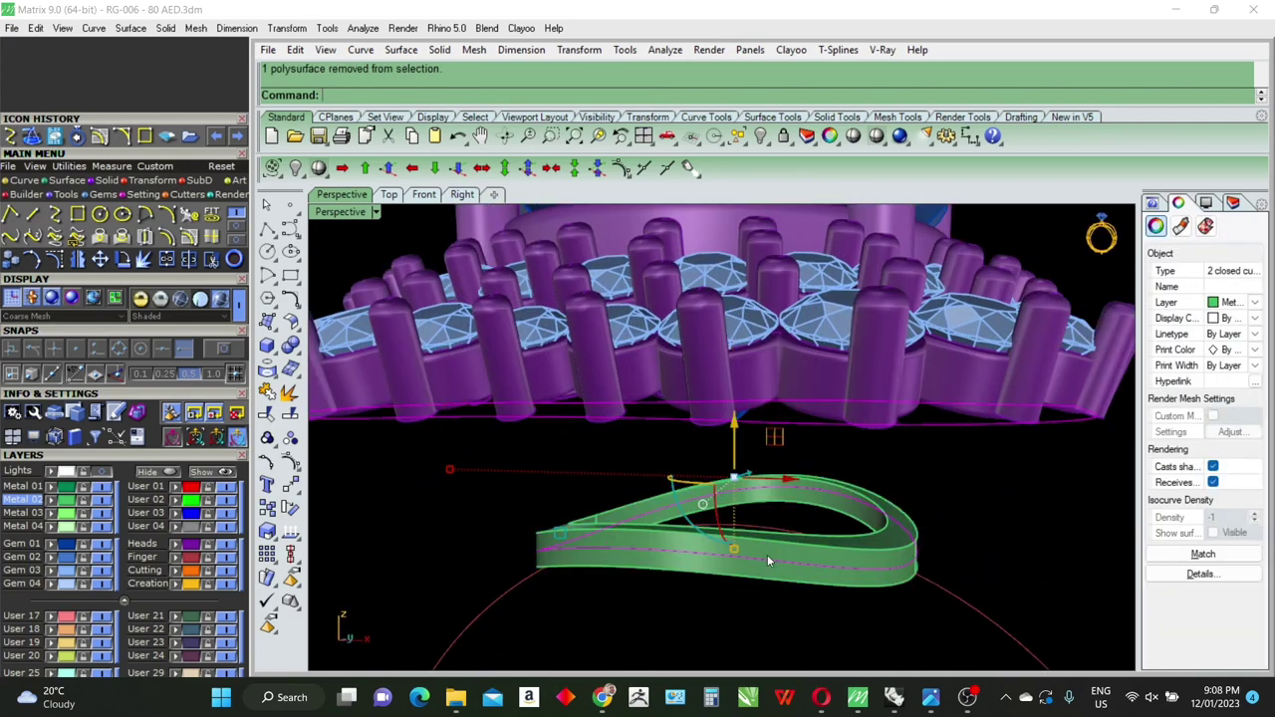
key("ctrl+l")
key("ctrl+a")
Step: In Top view, draw horizontal and vertical guide lines from the ring centre
key("ctrl+h")
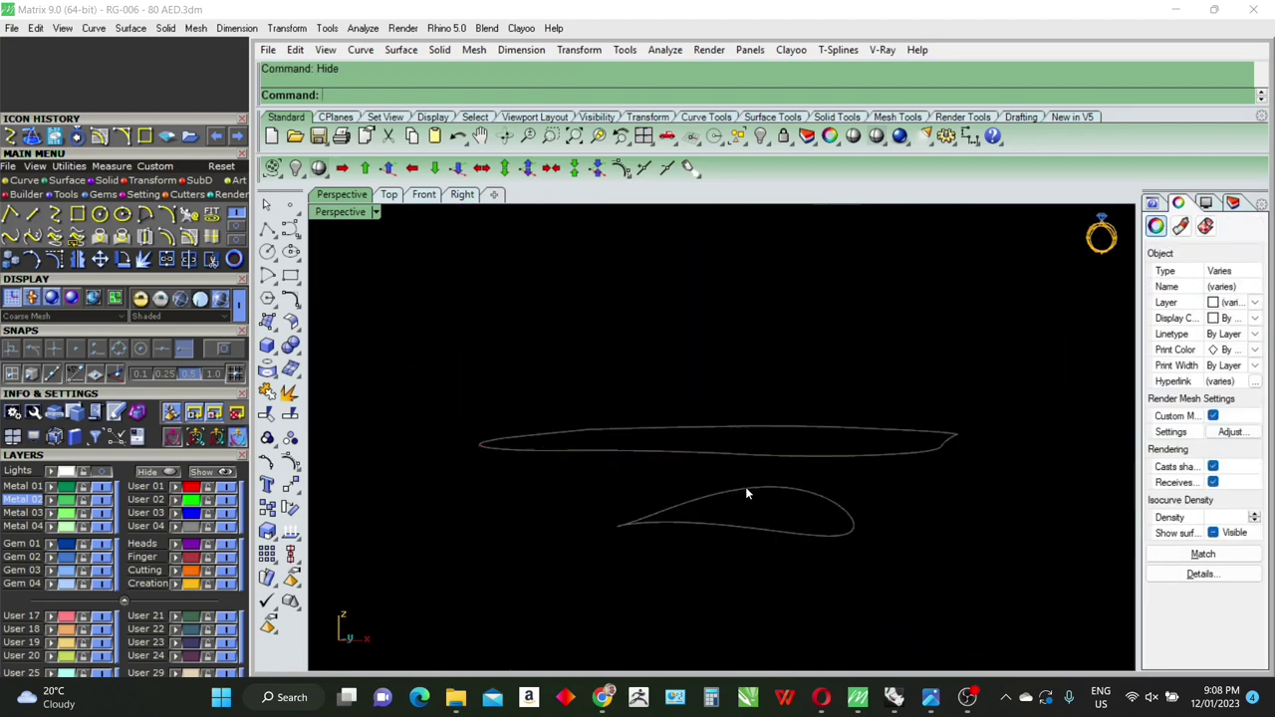
right_click_drag(745, 493, 794, 511)
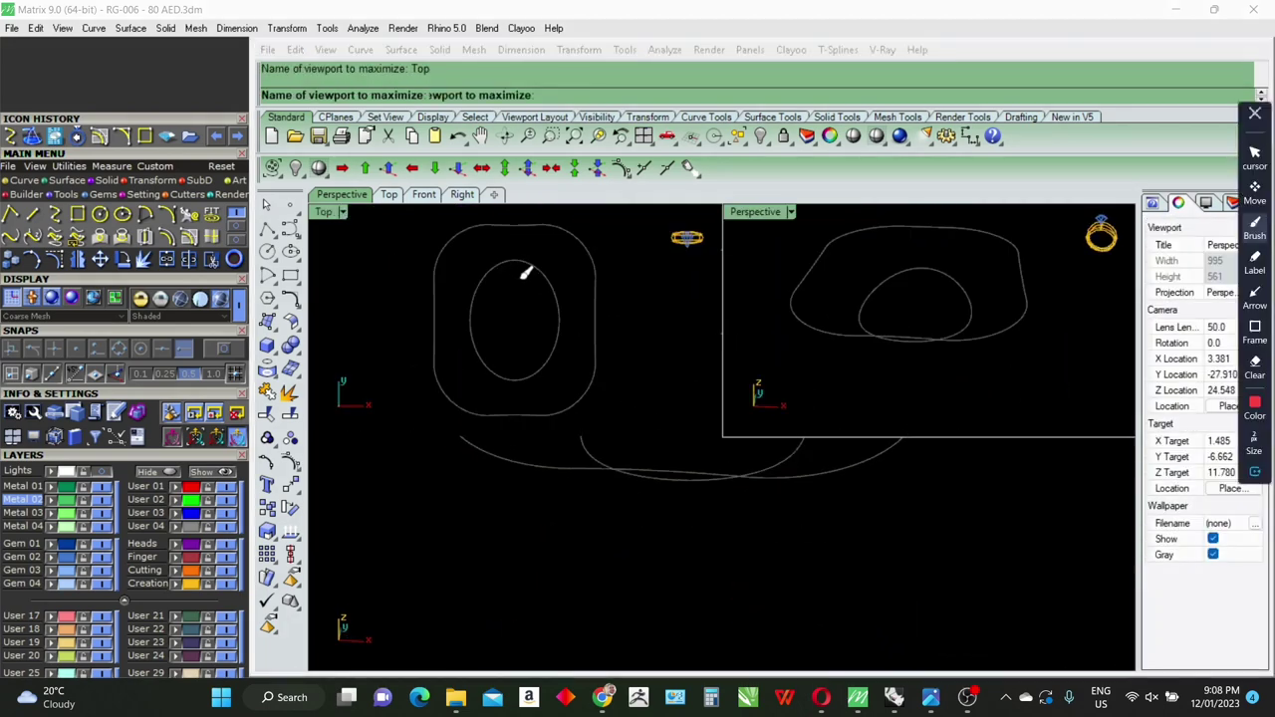
left_click(1255, 112)
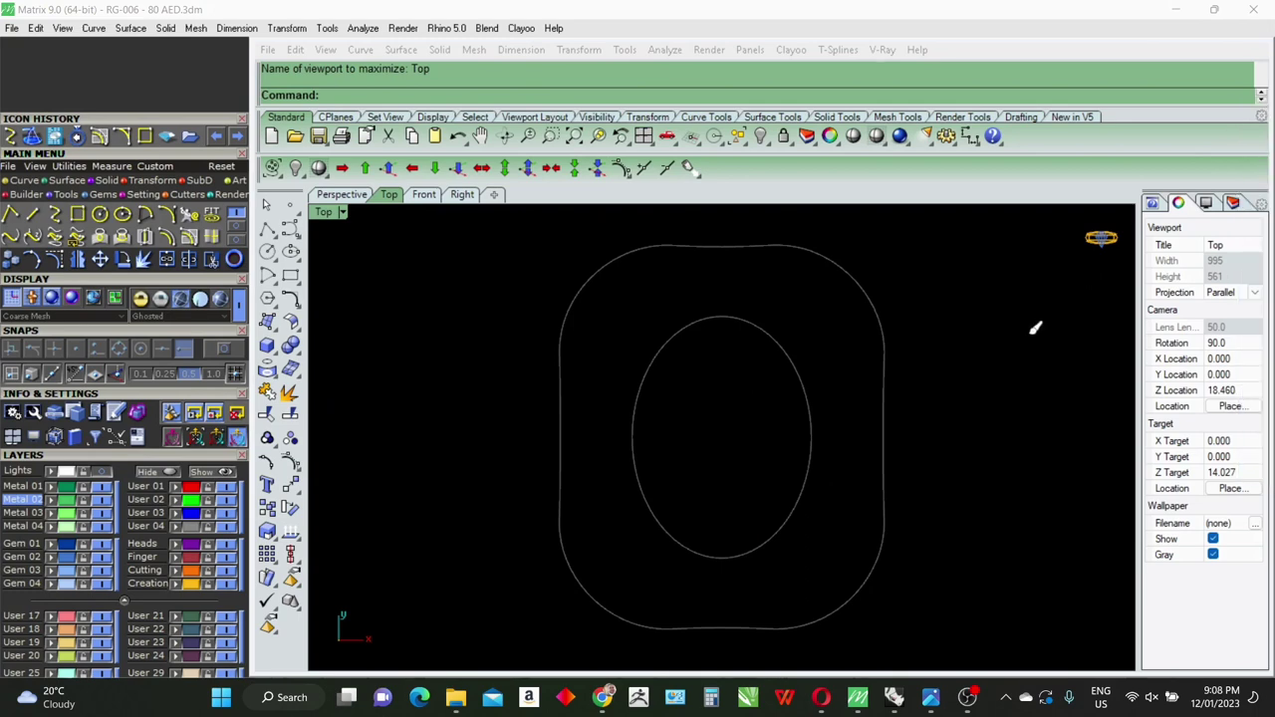
type("line")
key("Return")
key("Return")
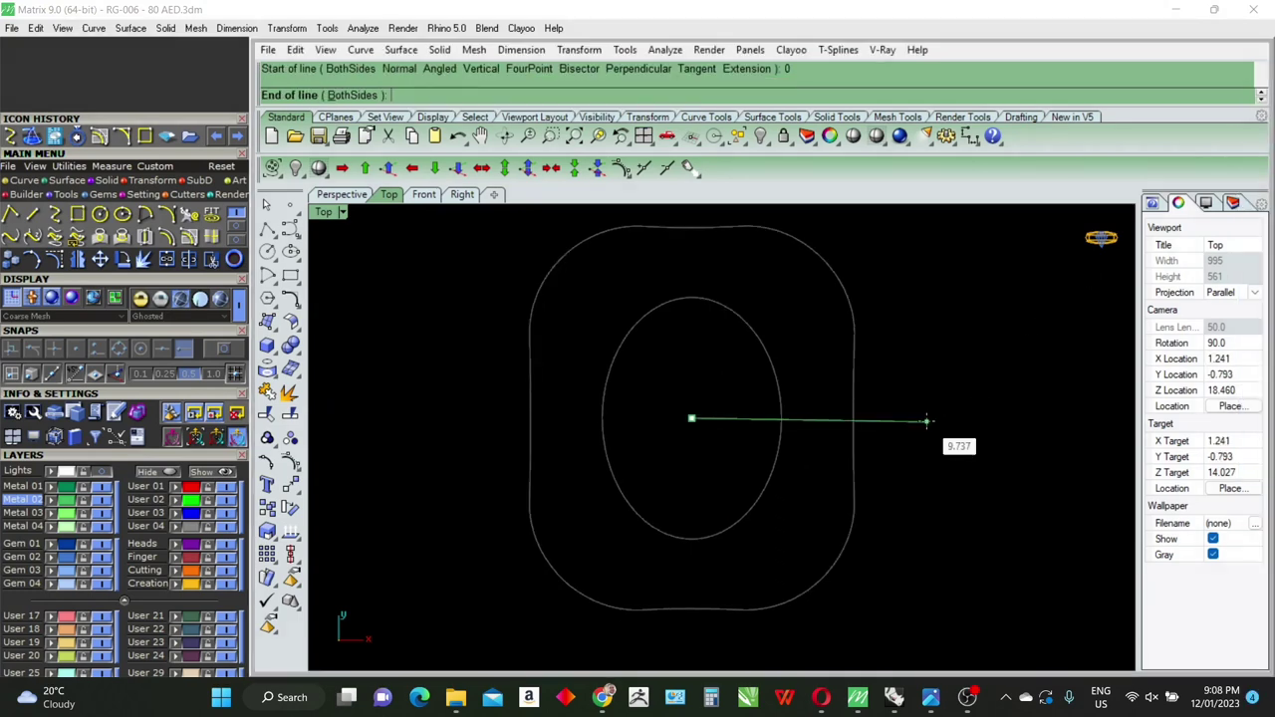
left_click(926, 418)
key("Return")
key("Return")
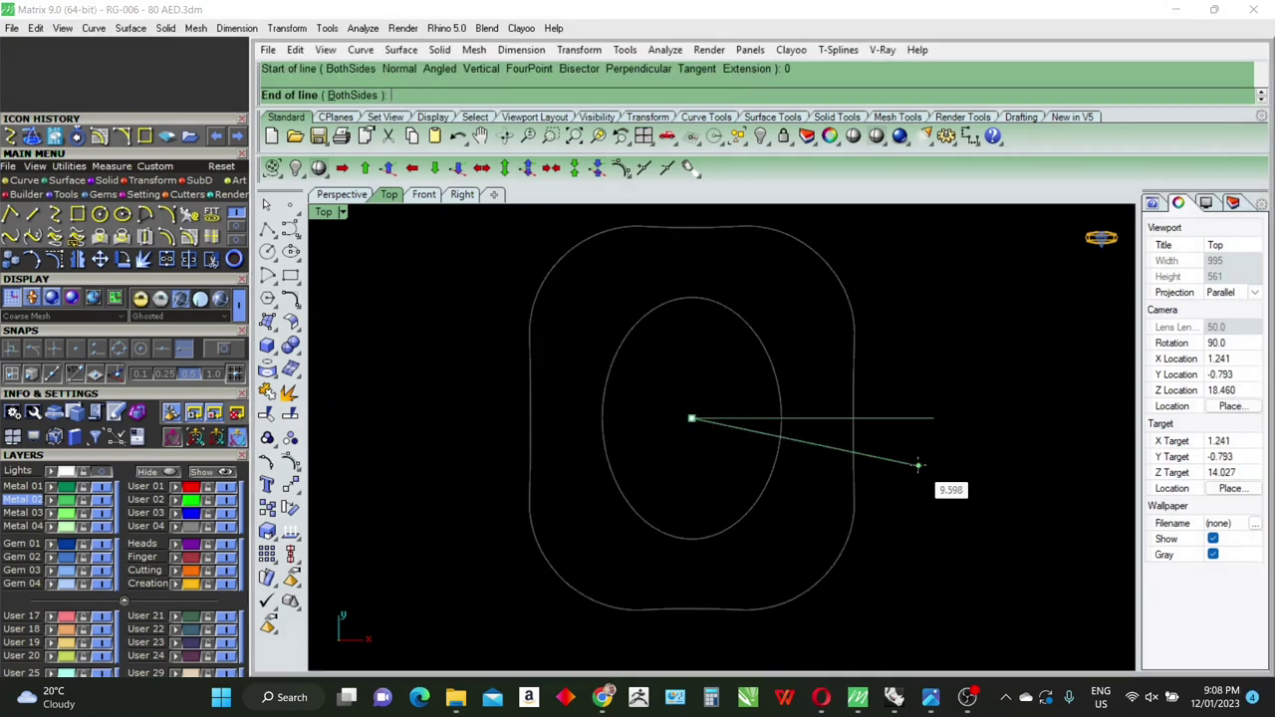
left_click(687, 635)
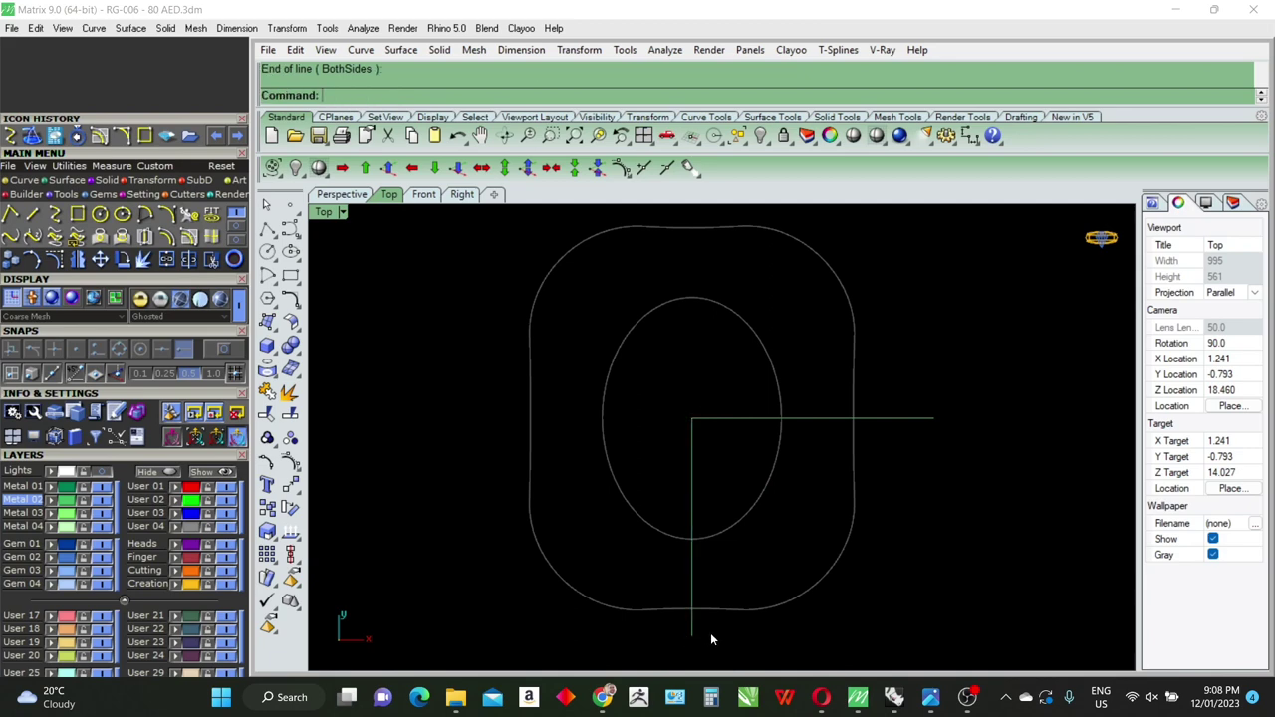
Step: Unlock the two outline curves and trim them to the lower-right quadrant
type("Unlock")
key("Return")
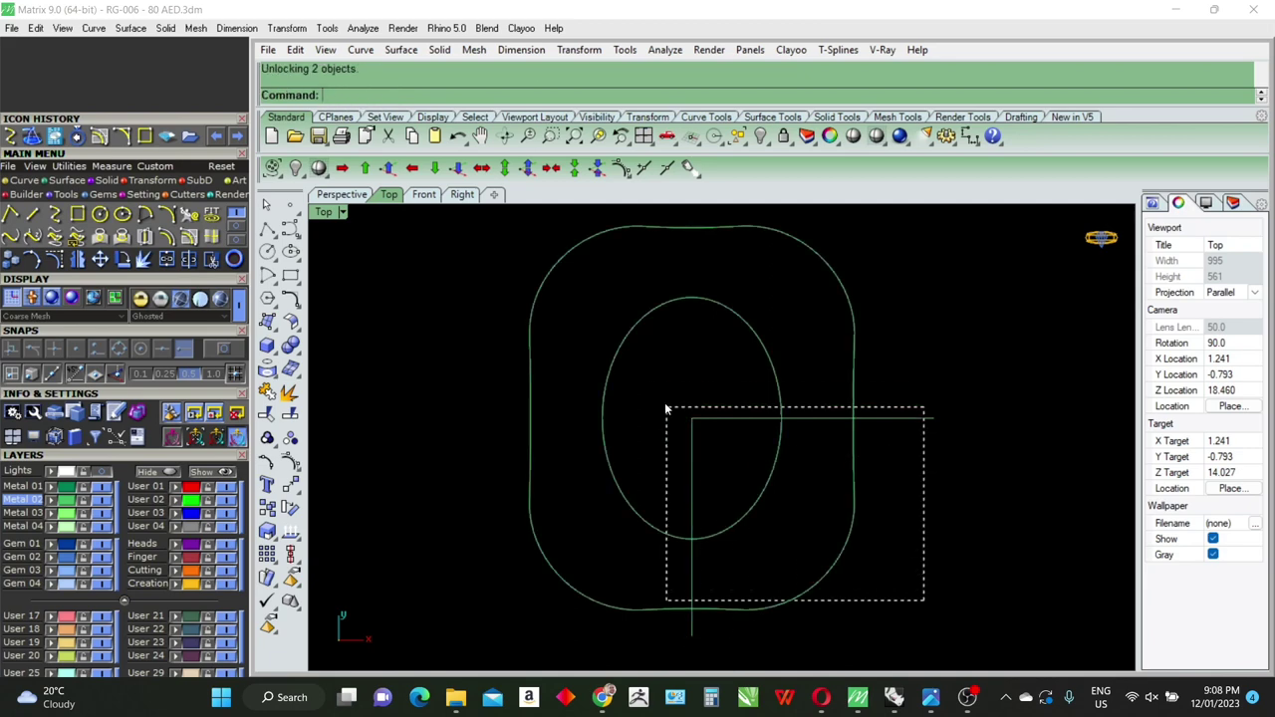
left_click_drag(665, 408, 673, 376)
type("trim")
key("Return")
left_click_drag(936, 317, 628, 447)
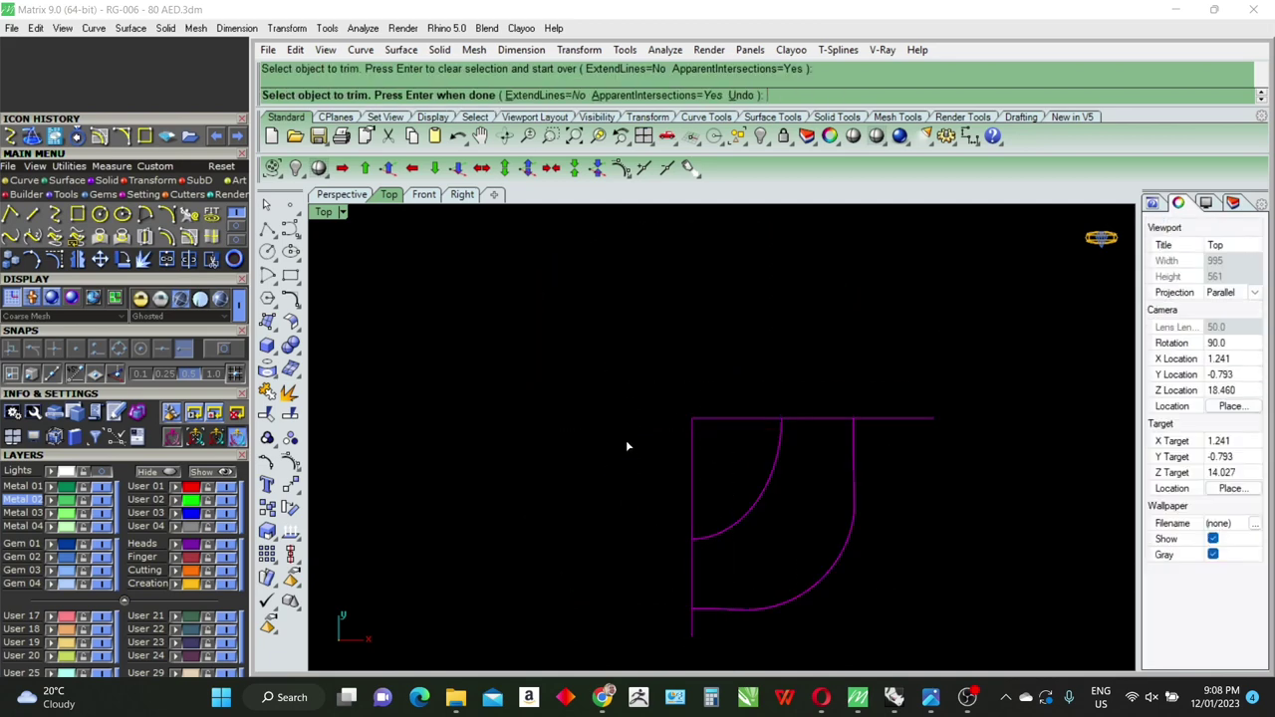
key("Return")
Step: Delete the two straight guide lines
left_click_drag(717, 453, 652, 390)
key("Delete")
scroll(646, 421, "down", 2)
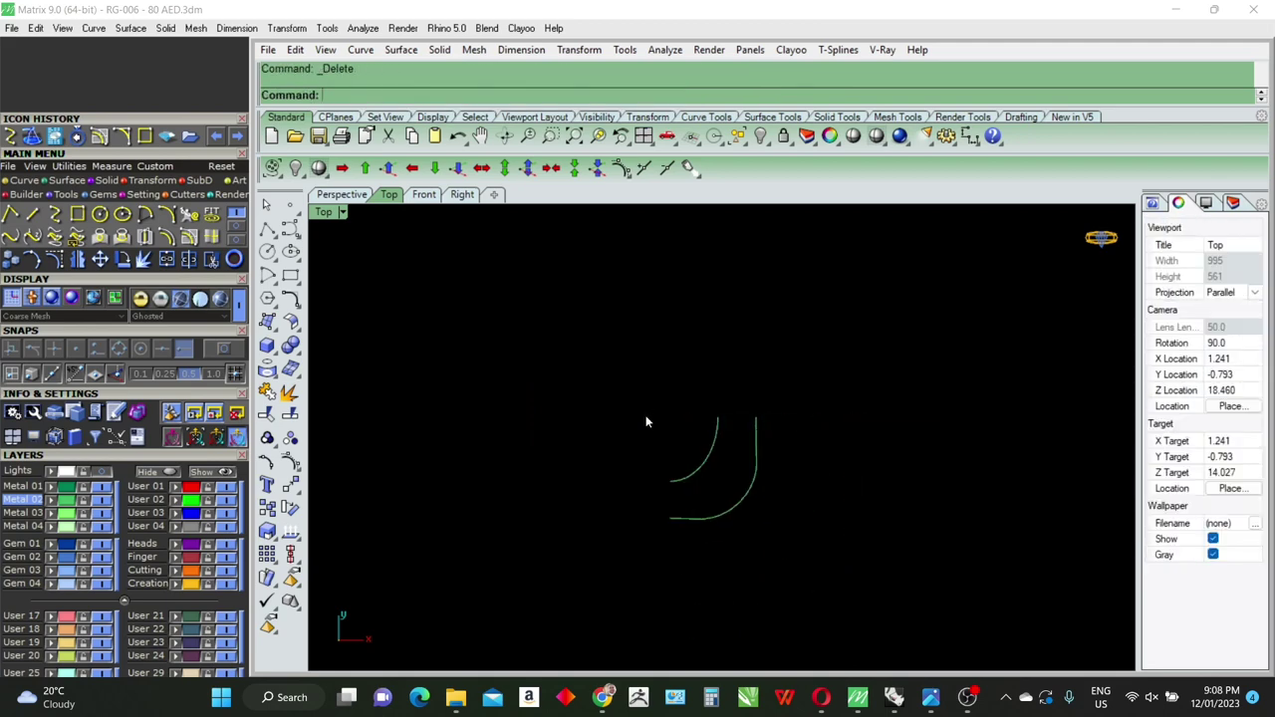
Step: In Perspective, draw two lines joining the inner and outer arcs' top and bottom ends
key("ctrl+F4")
right_click_drag(826, 480, 815, 546)
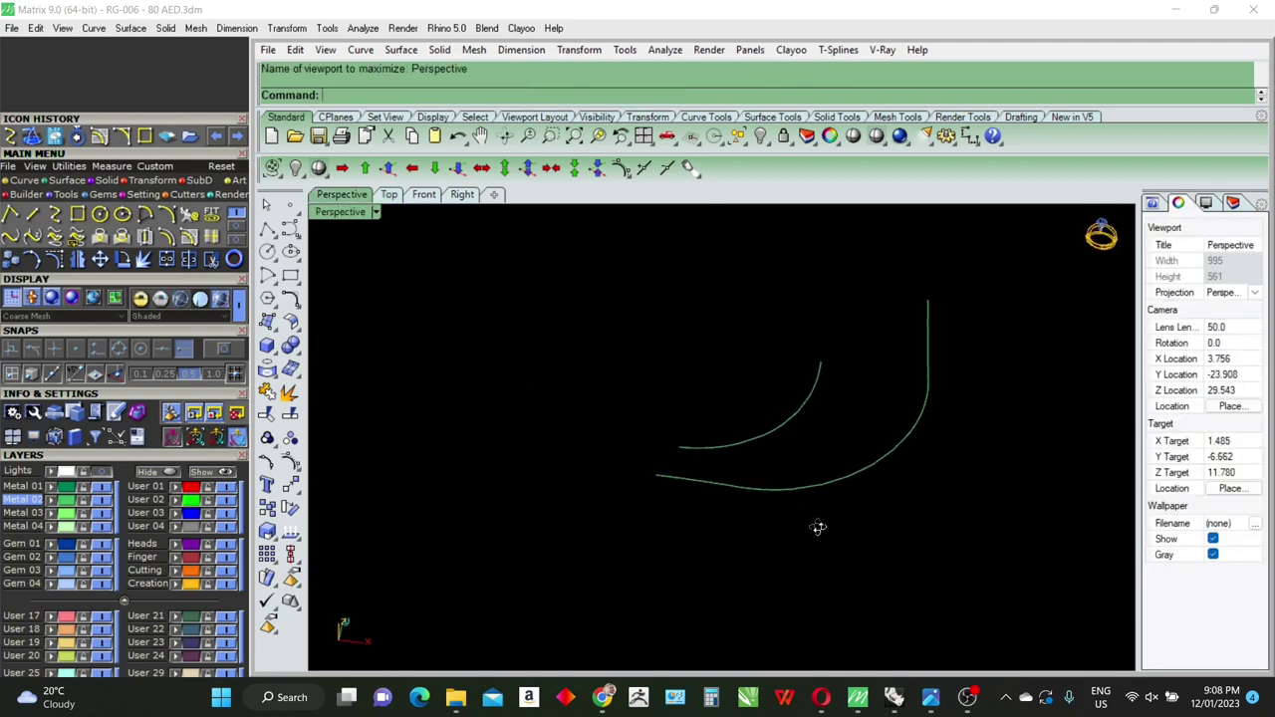
type("L")
key("Return")
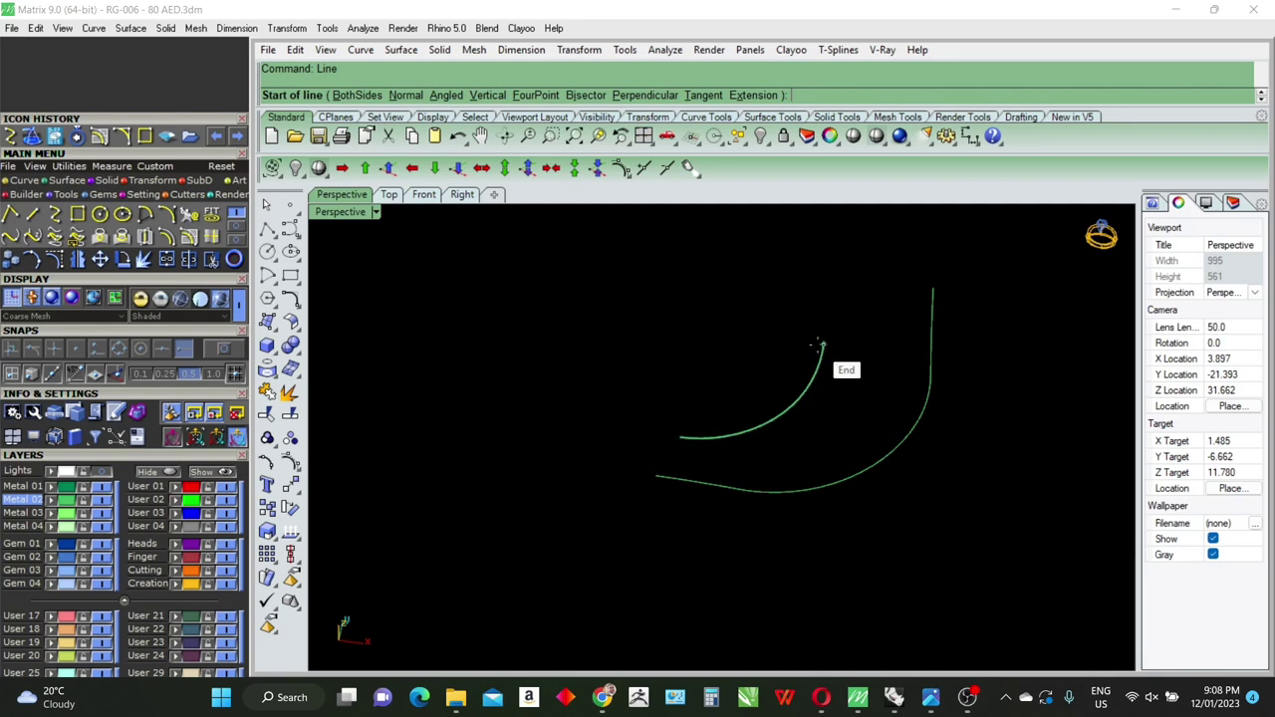
left_click(823, 344)
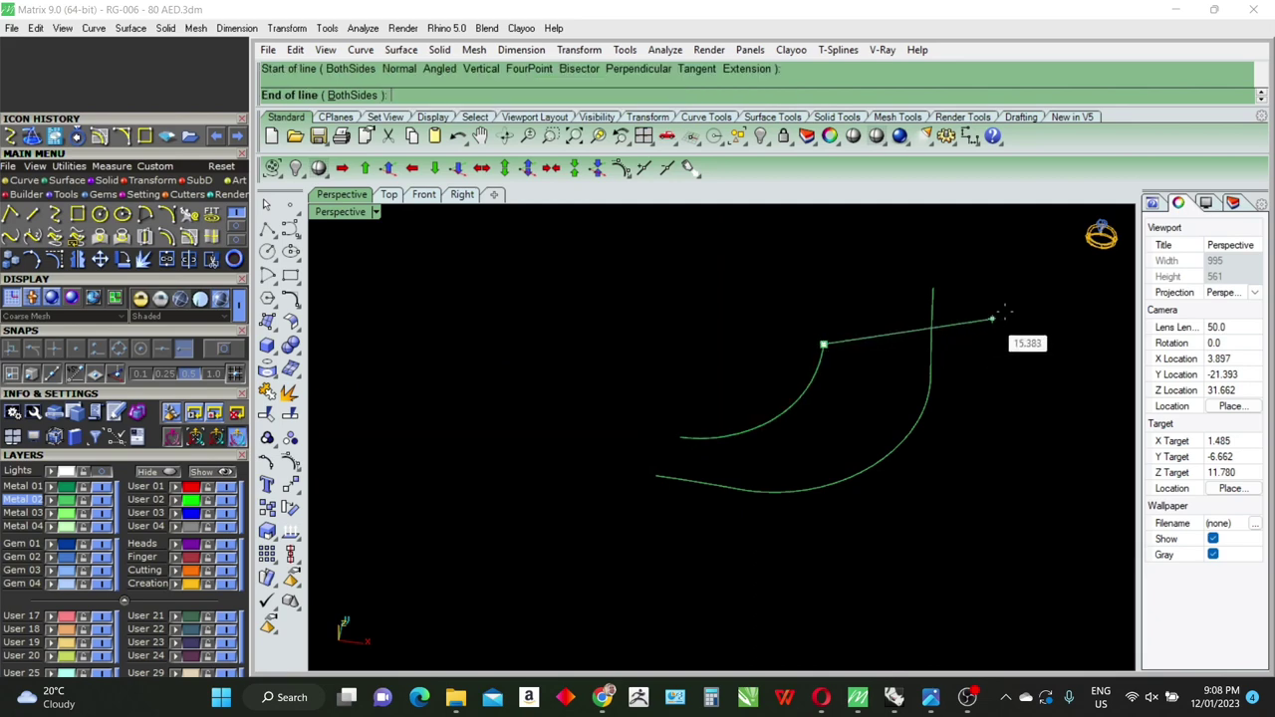
left_click(932, 289)
key("Return")
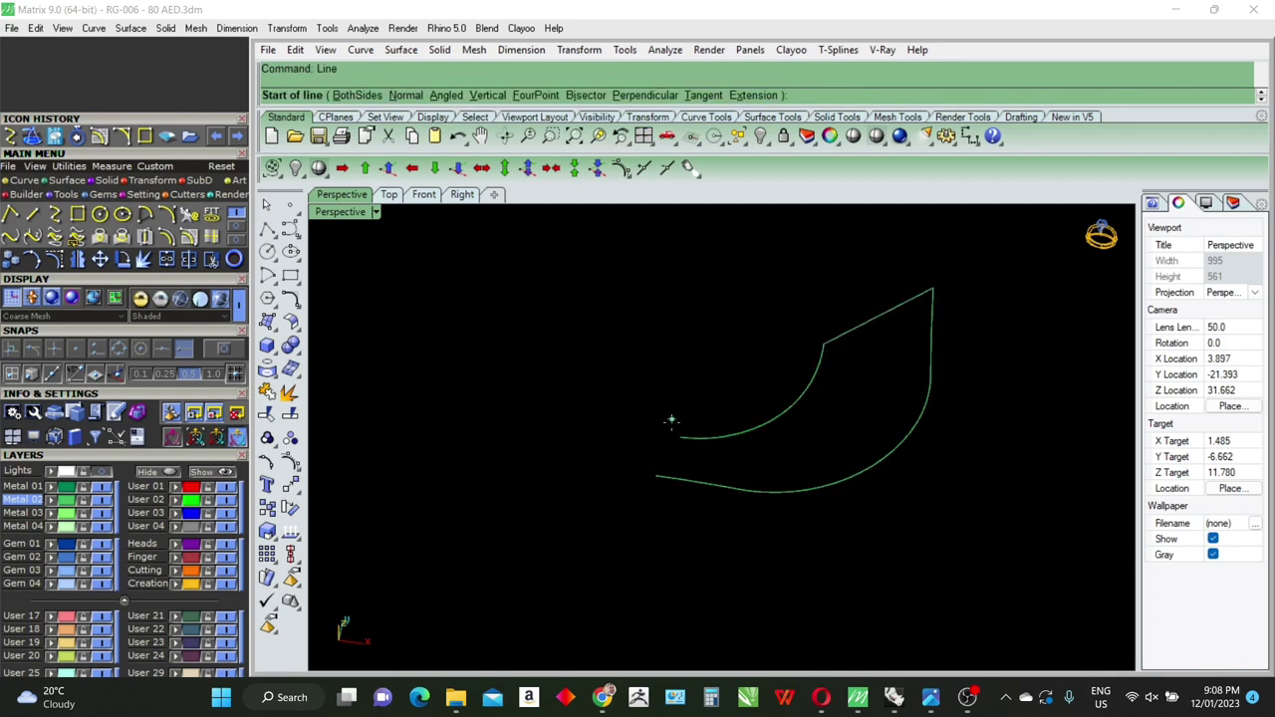
left_click(677, 436)
left_click(656, 476)
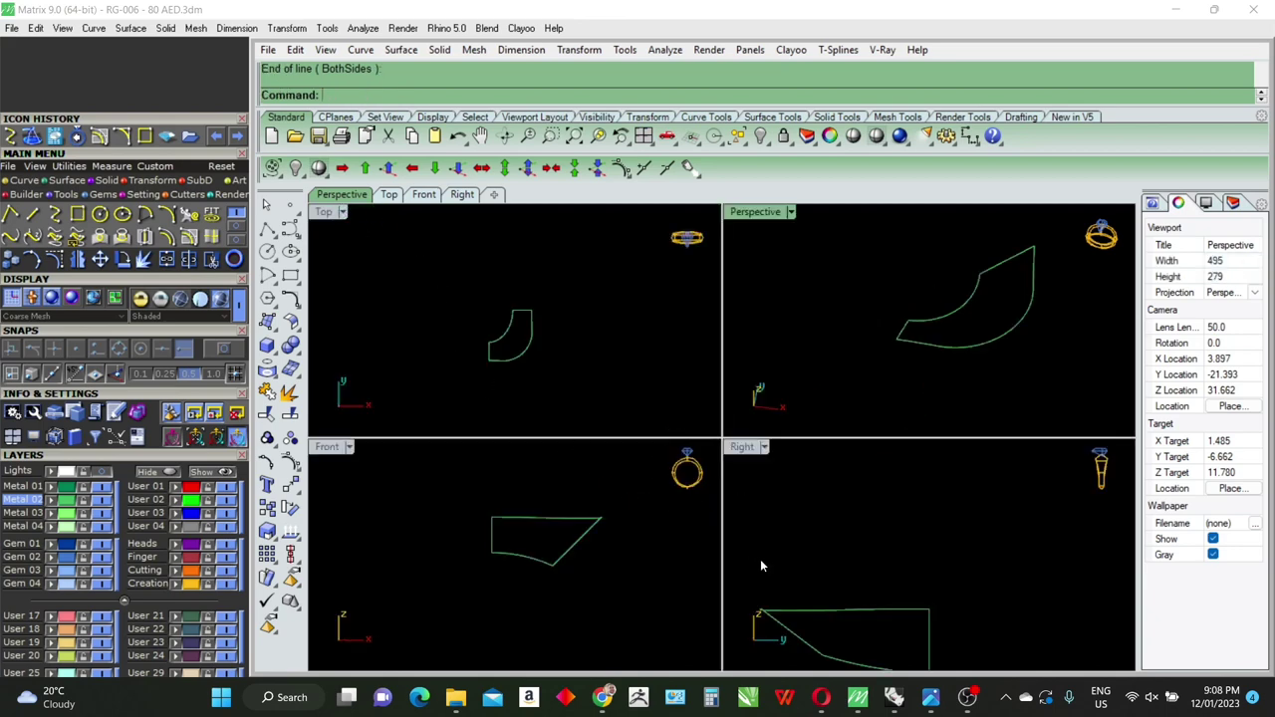
scroll(817, 523, "down", 3)
double_click(328, 446)
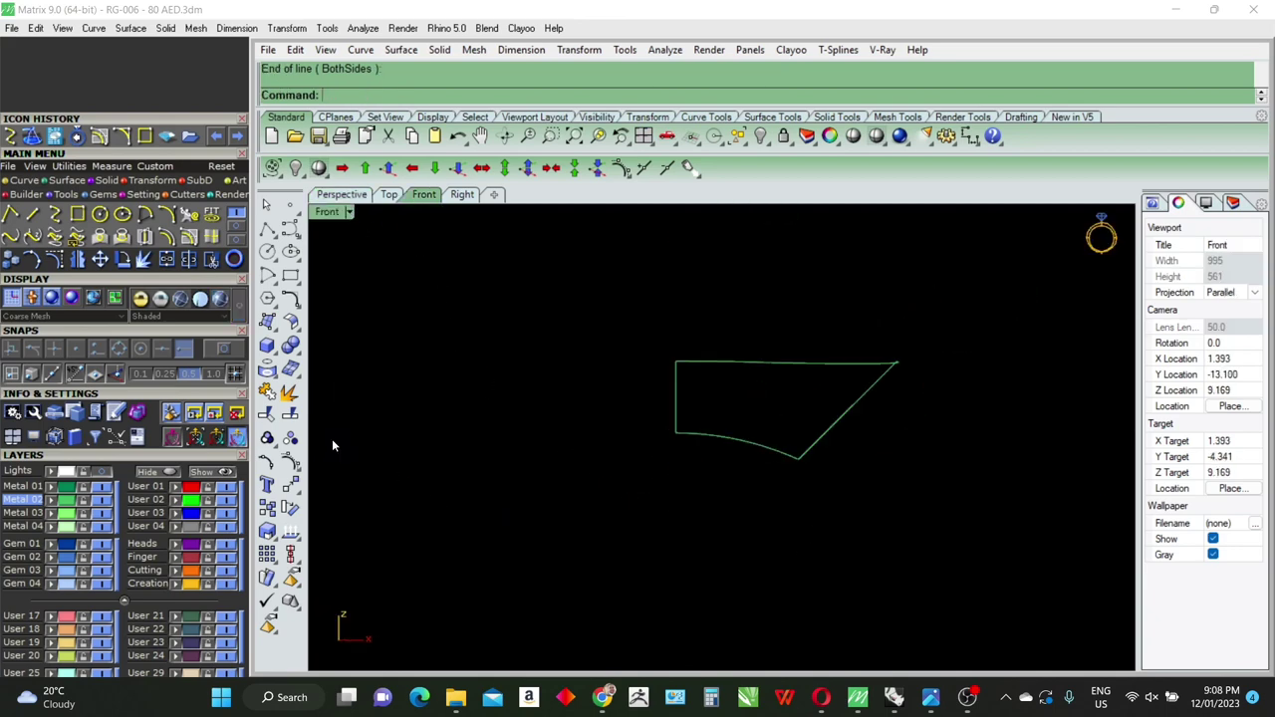
Step: Rebuild the profile's diagonal line with 5 points and show its control points
left_click(843, 416)
scroll(839, 416, "up", 2)
type("rebuild")
key("Return")
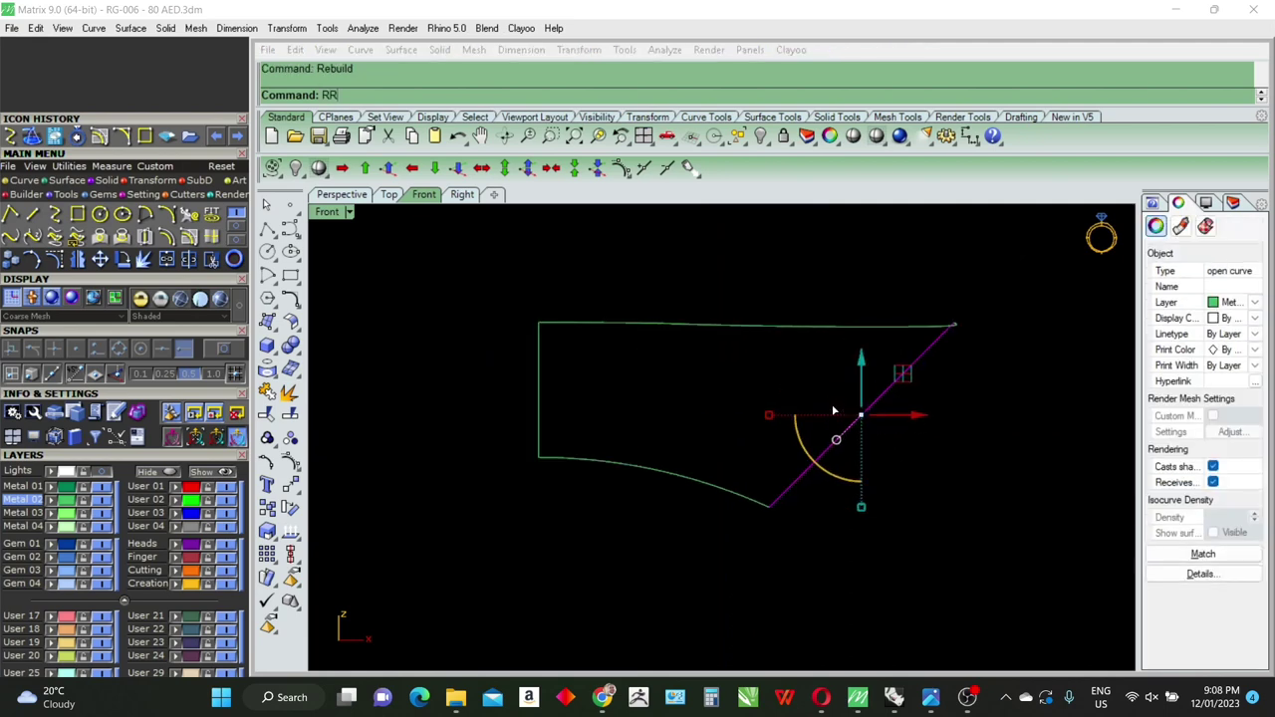
left_click_drag(466, 302, 445, 304)
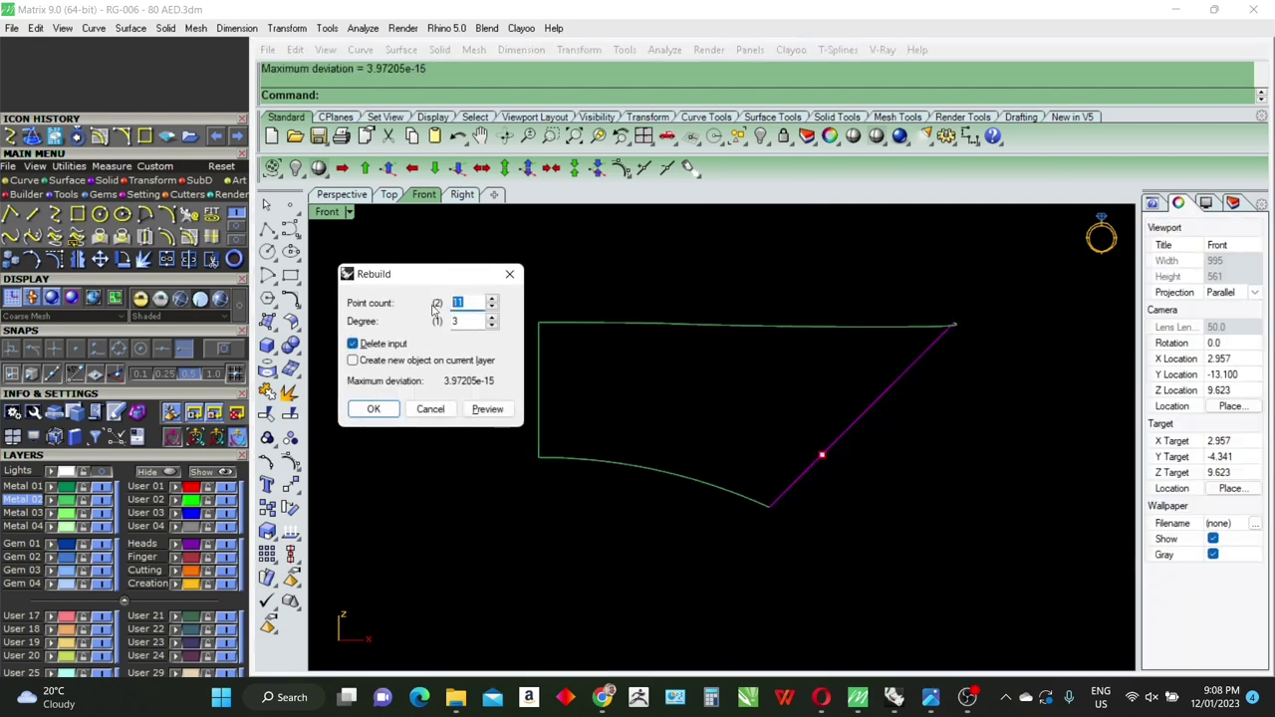
key("Return")
key("F10")
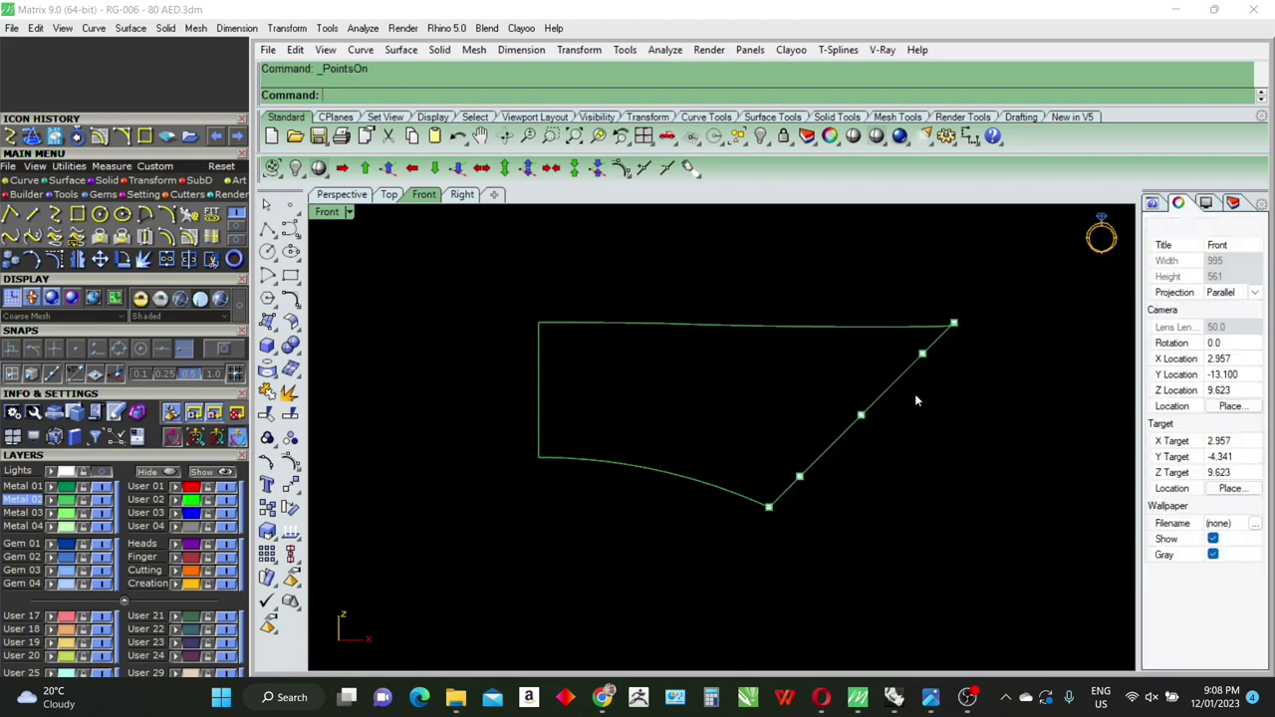
Step: Move the middle and upper control points right to bend the line into a curve
left_click(861, 415)
type("move")
key("Return")
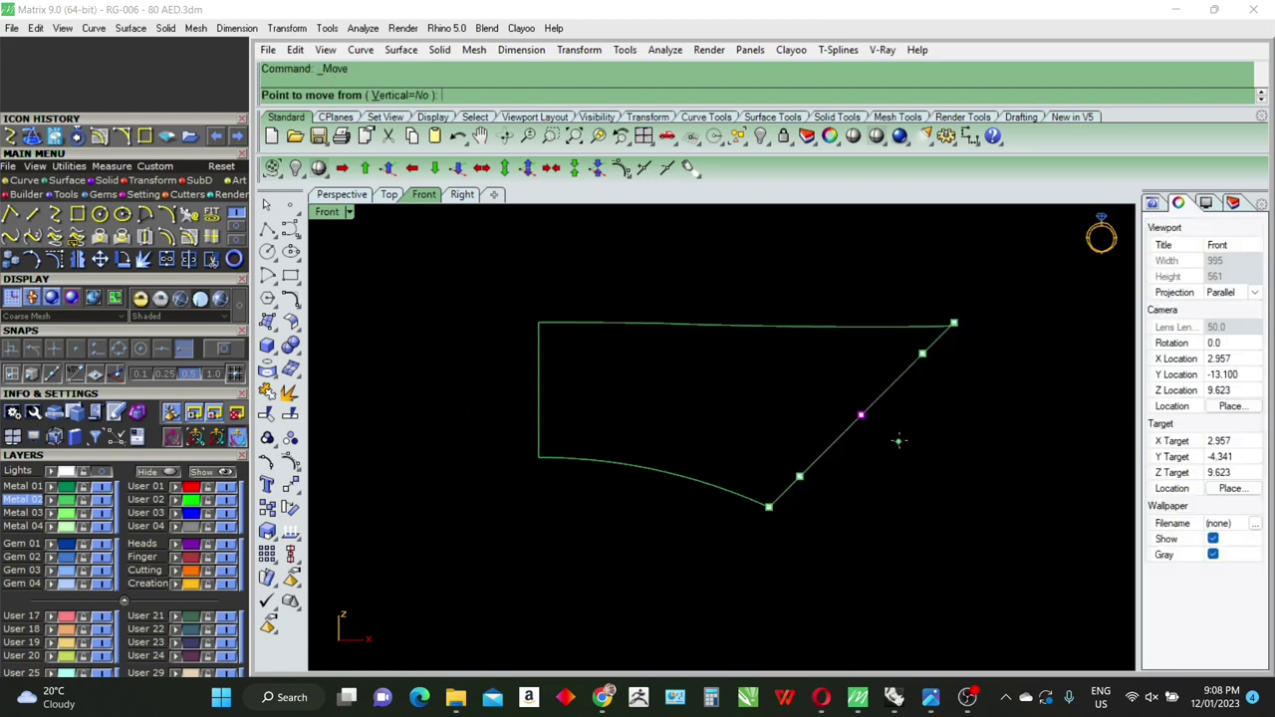
left_click(944, 448)
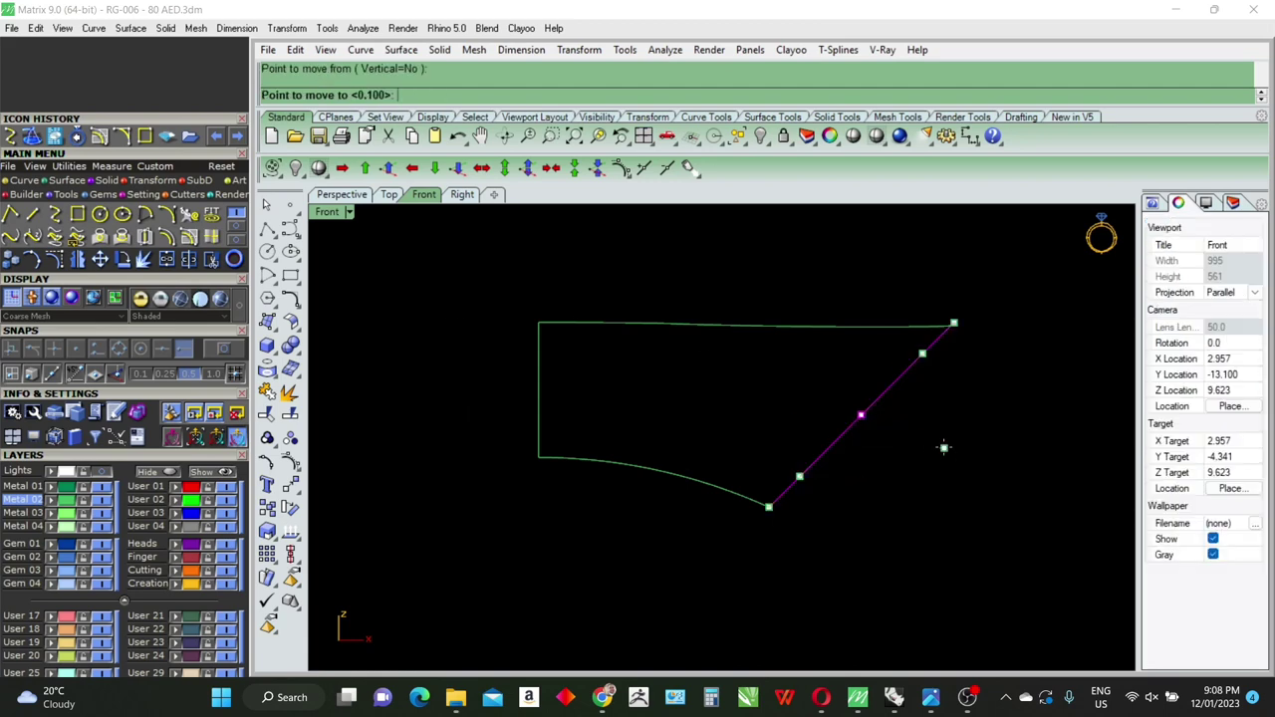
left_click(1028, 447)
scroll(892, 387, "up", 2)
left_click(939, 339)
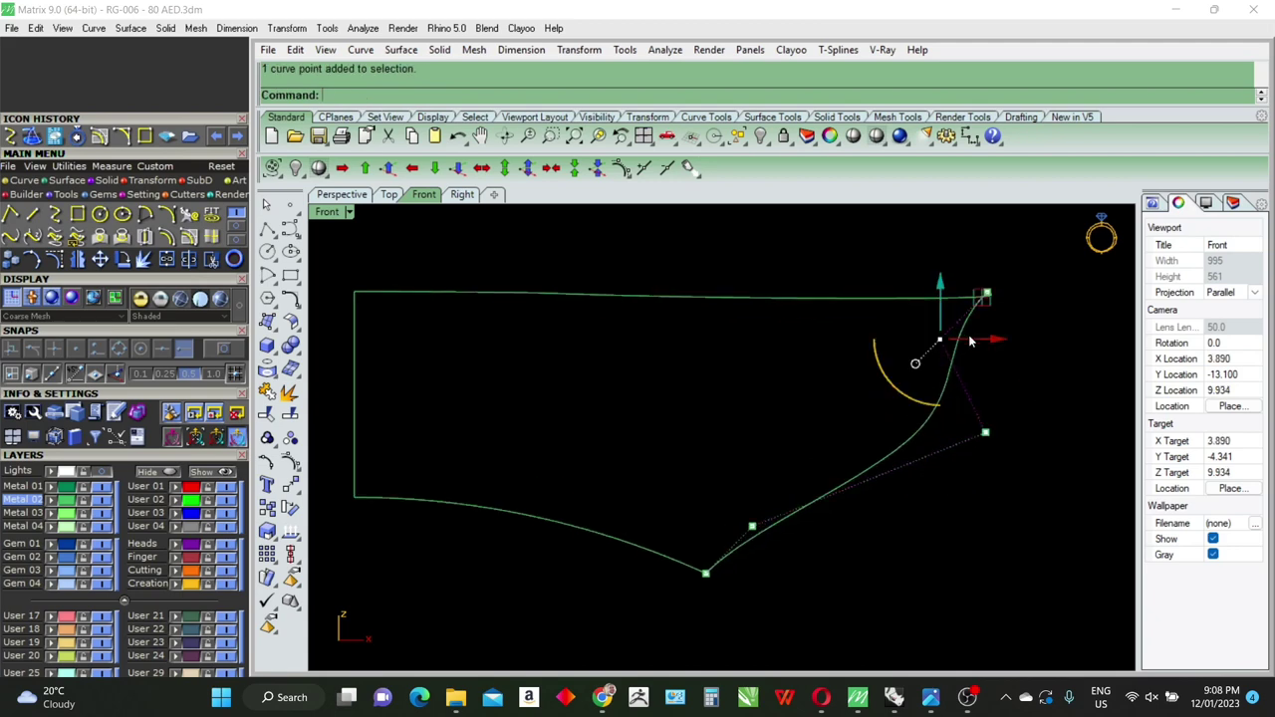
key("Return")
left_click(1034, 398)
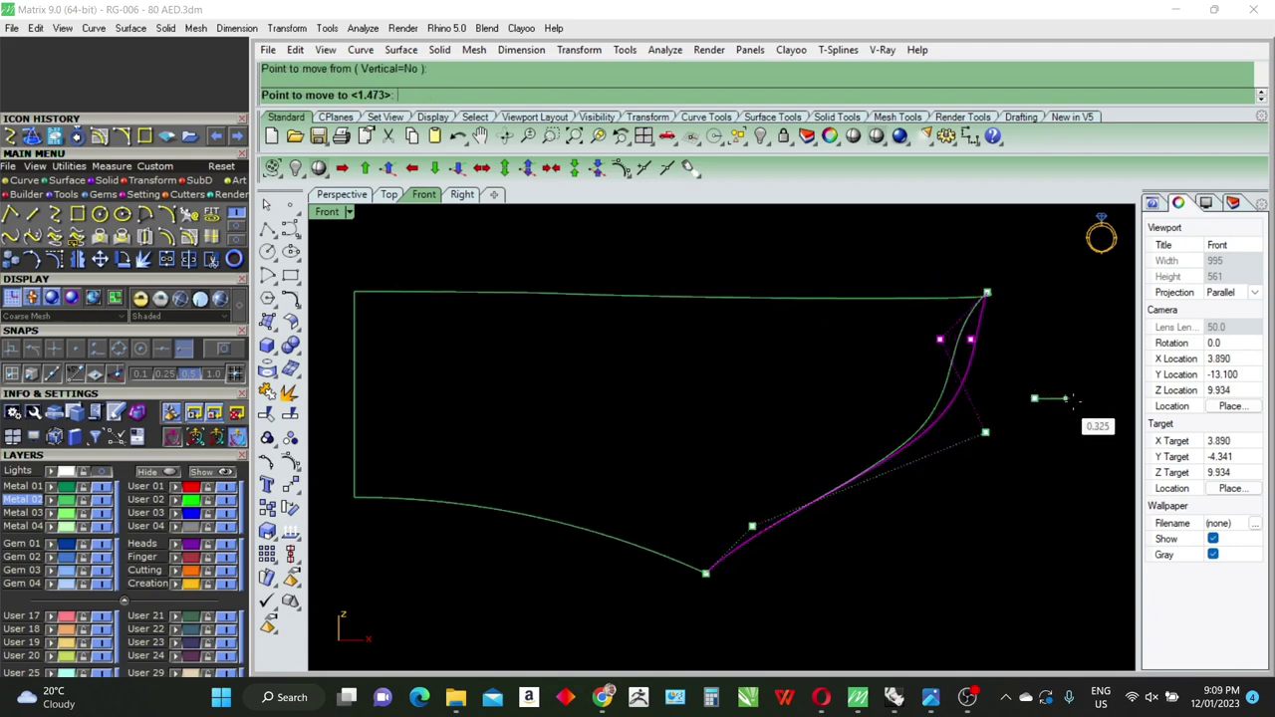
left_click(1055, 399)
Step: Shift the lower control point right and down to deepen the curve
left_click_drag(735, 492, 778, 544)
key("Return")
left_click(862, 553)
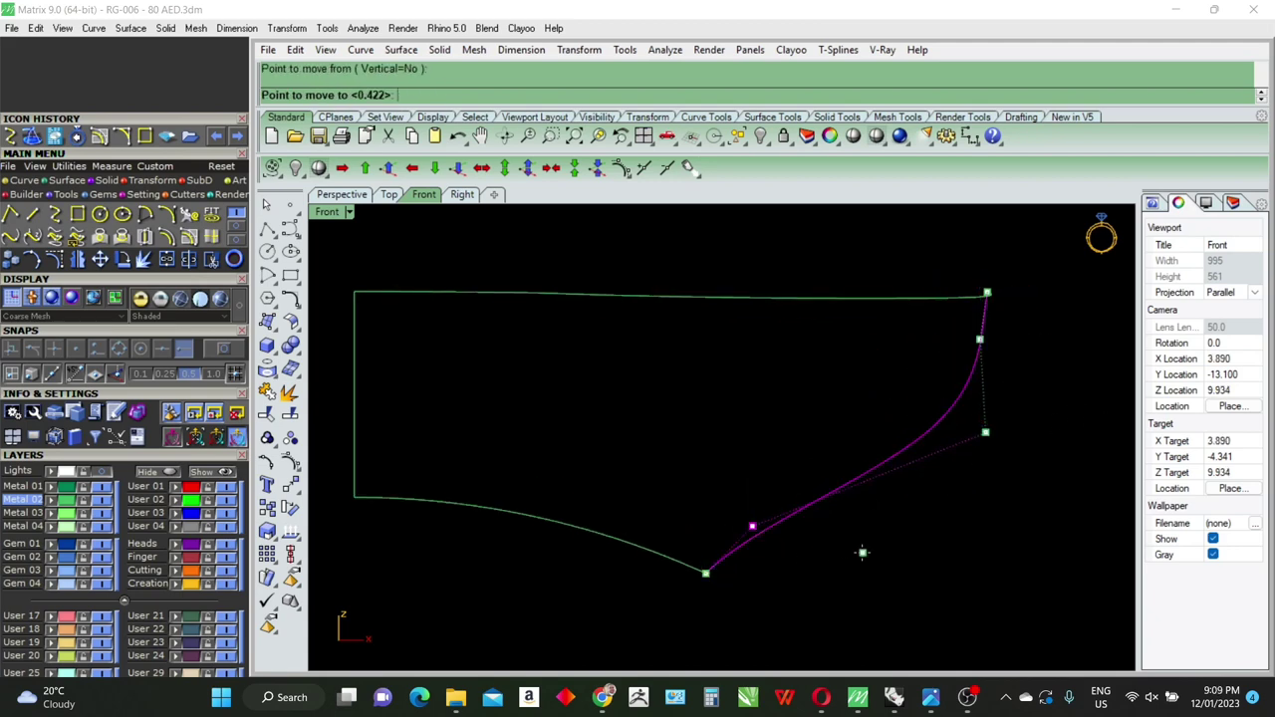
left_click(962, 563)
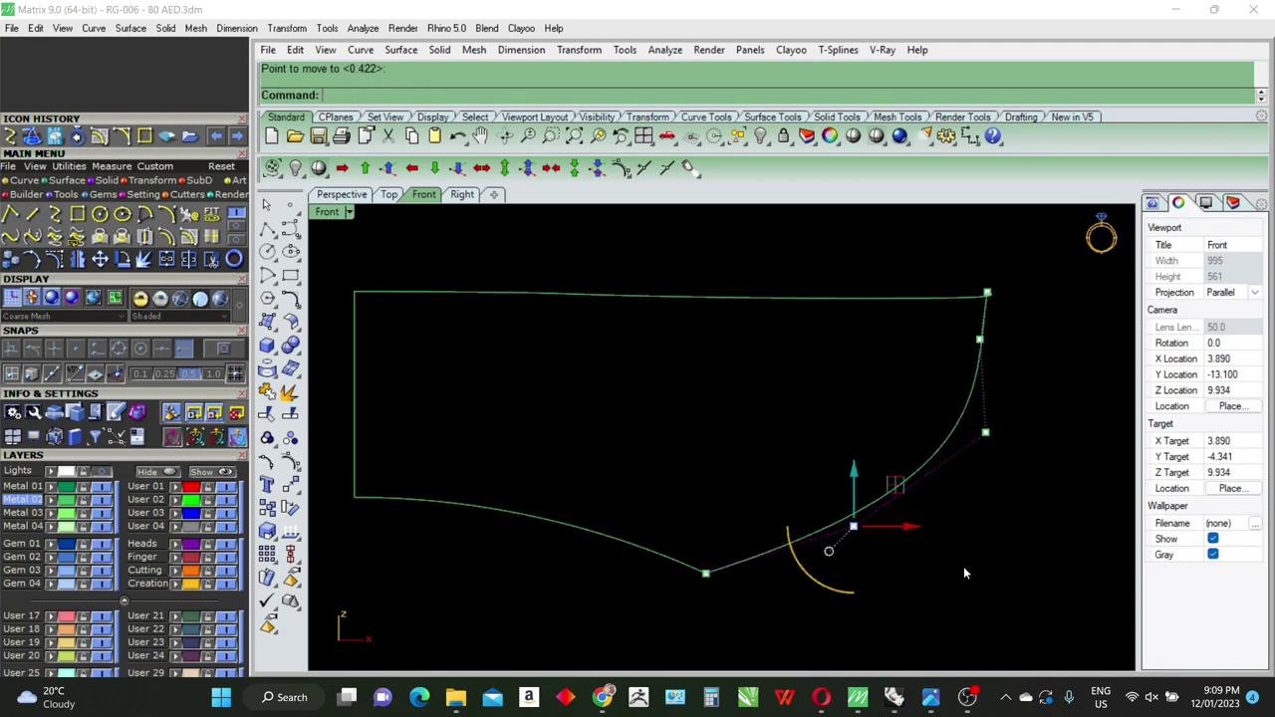
key("Return")
left_click(963, 522)
left_click(965, 552)
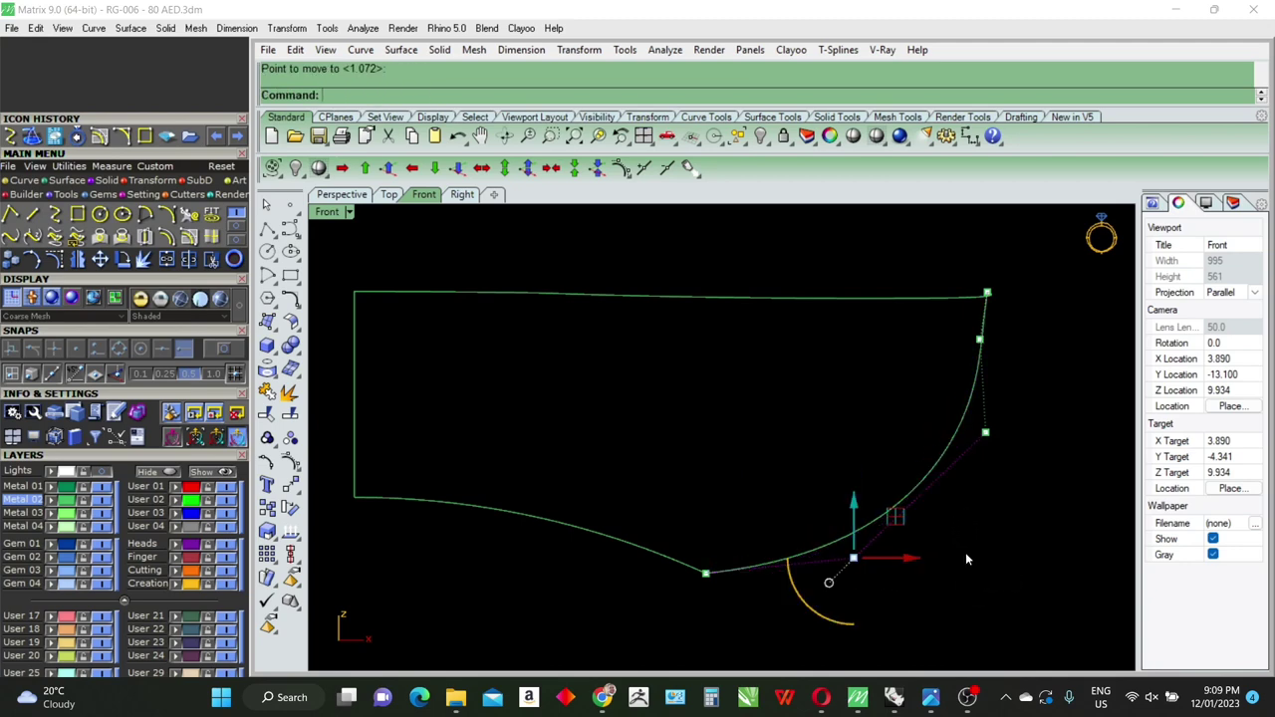
key("Return")
left_click(959, 554)
left_click(959, 554)
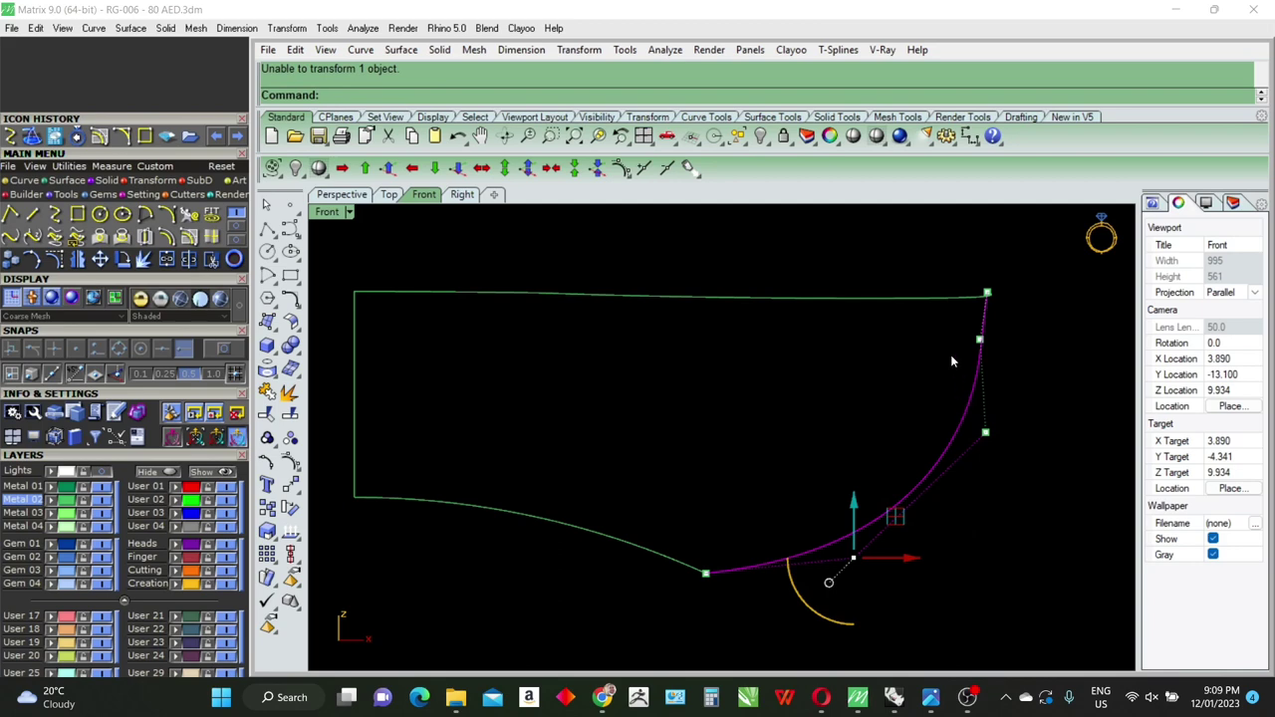
Step: Adjust the top control point slightly, then hide the control points
left_click(979, 340)
key("Return")
left_click(1042, 367)
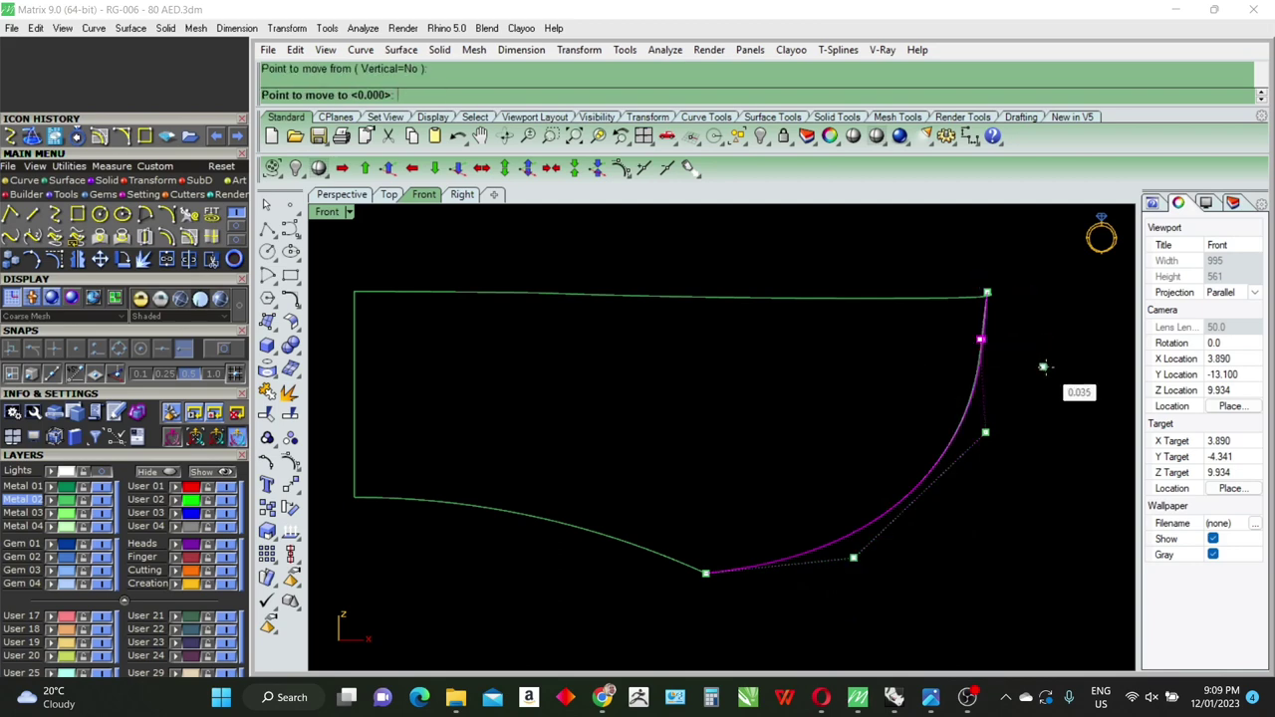
left_click(1044, 366)
mouse_move(888, 442)
left_mouse_down()
mouse_move(1008, 428)
mouse_move(1021, 506)
left_mouse_up()
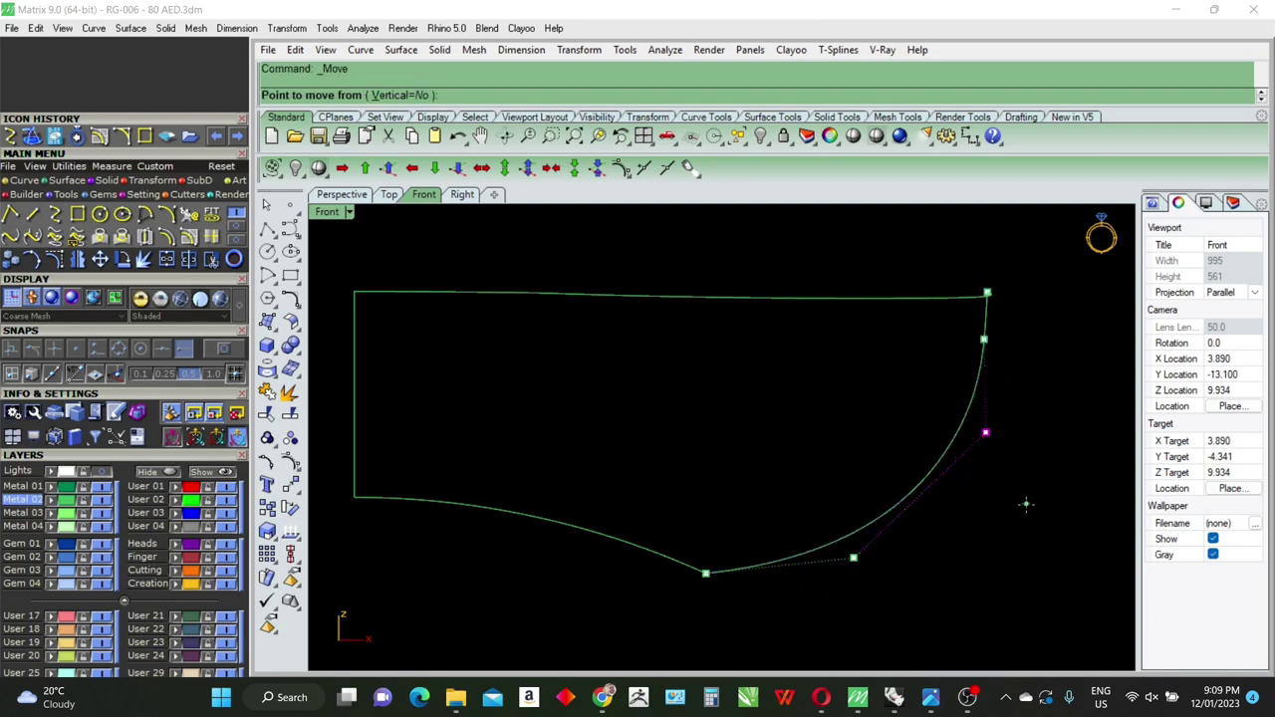
key("Escape")
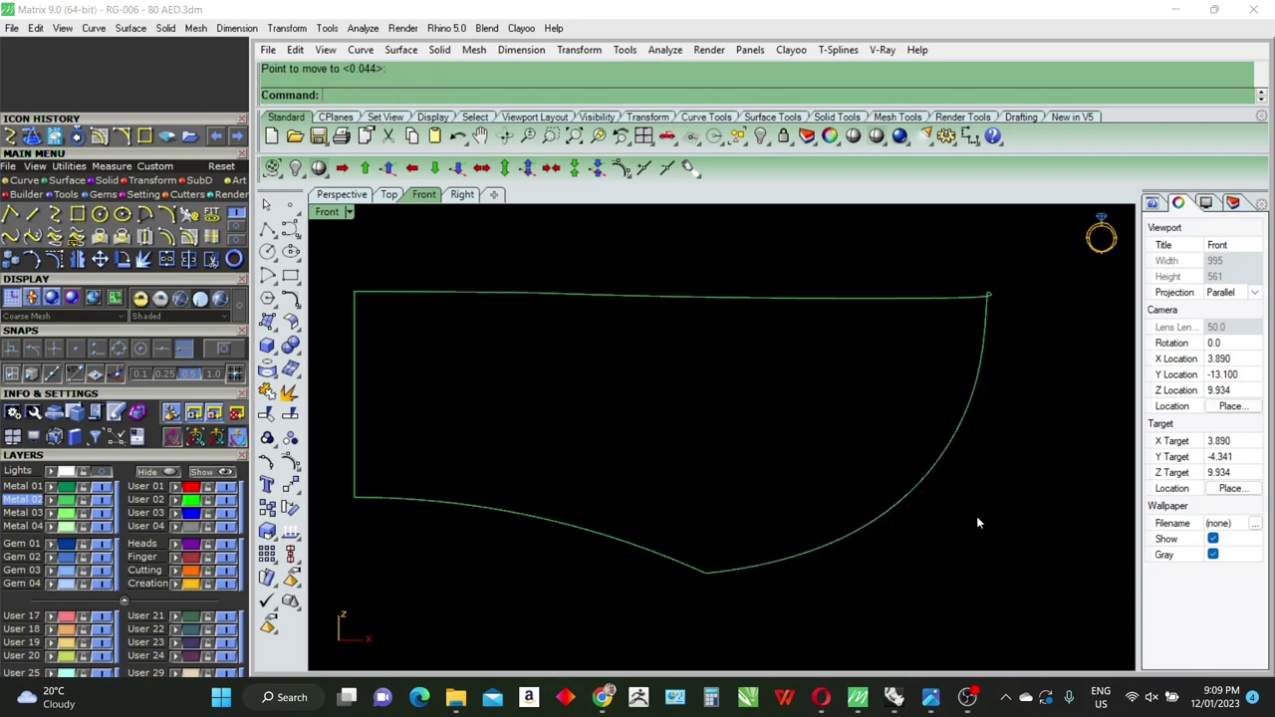
Step: Fair the front-profile curve with the default tolerance
left_click(905, 538)
right_click(905, 537)
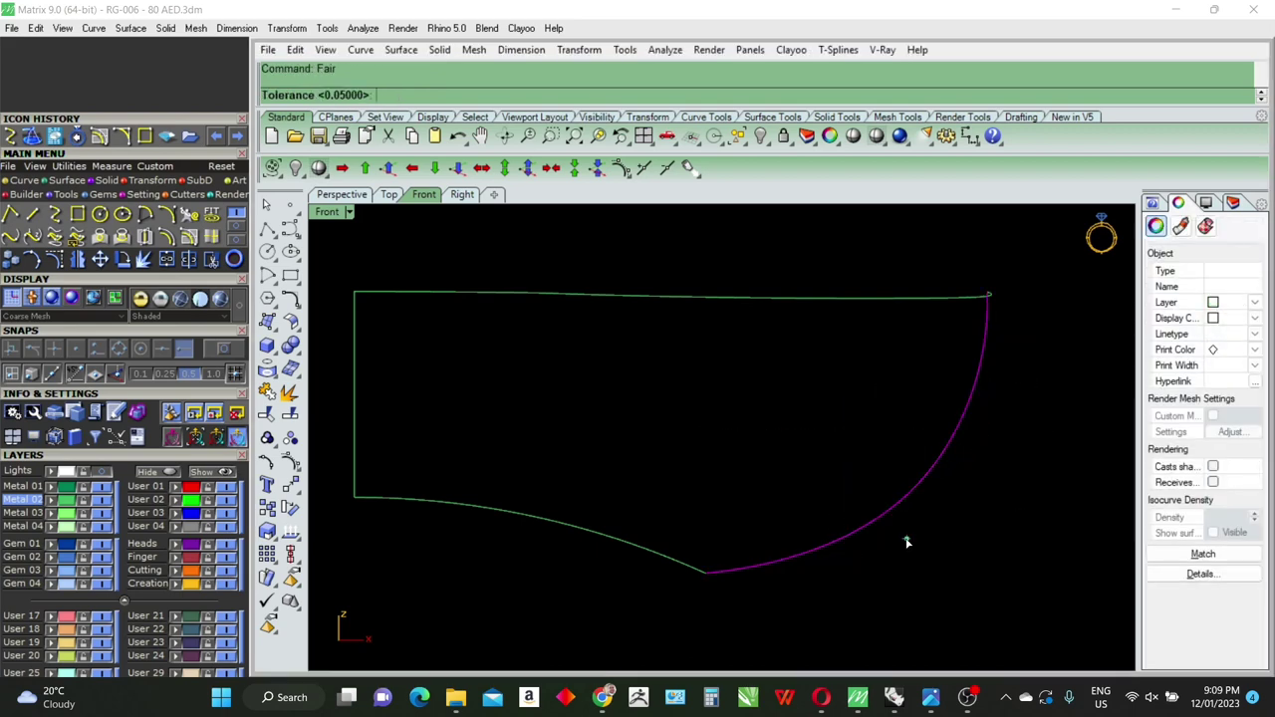
right_click(893, 543)
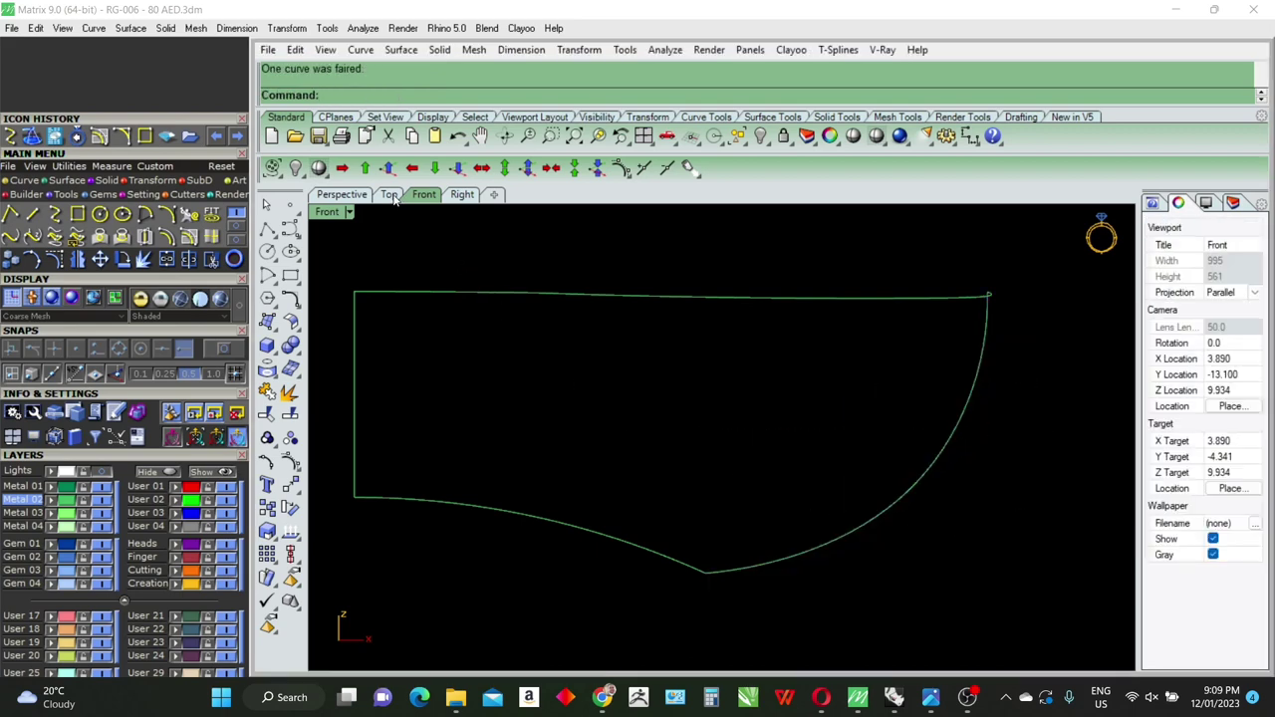
left_click(462, 194)
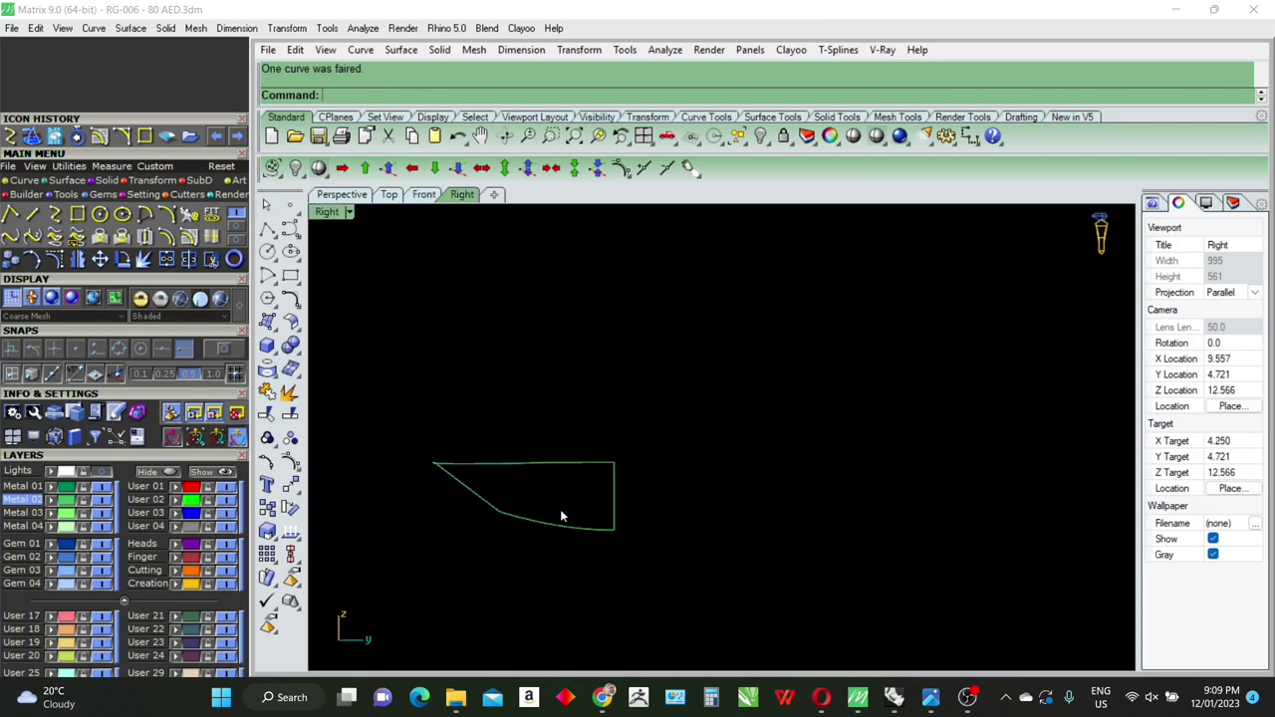
Step: Rebuild the side-profile curve with 4 points and show its control points
scroll(561, 516, "up", 2)
scroll(578, 513, "up", 2)
left_click(518, 498)
scroll(523, 495, "up", 2)
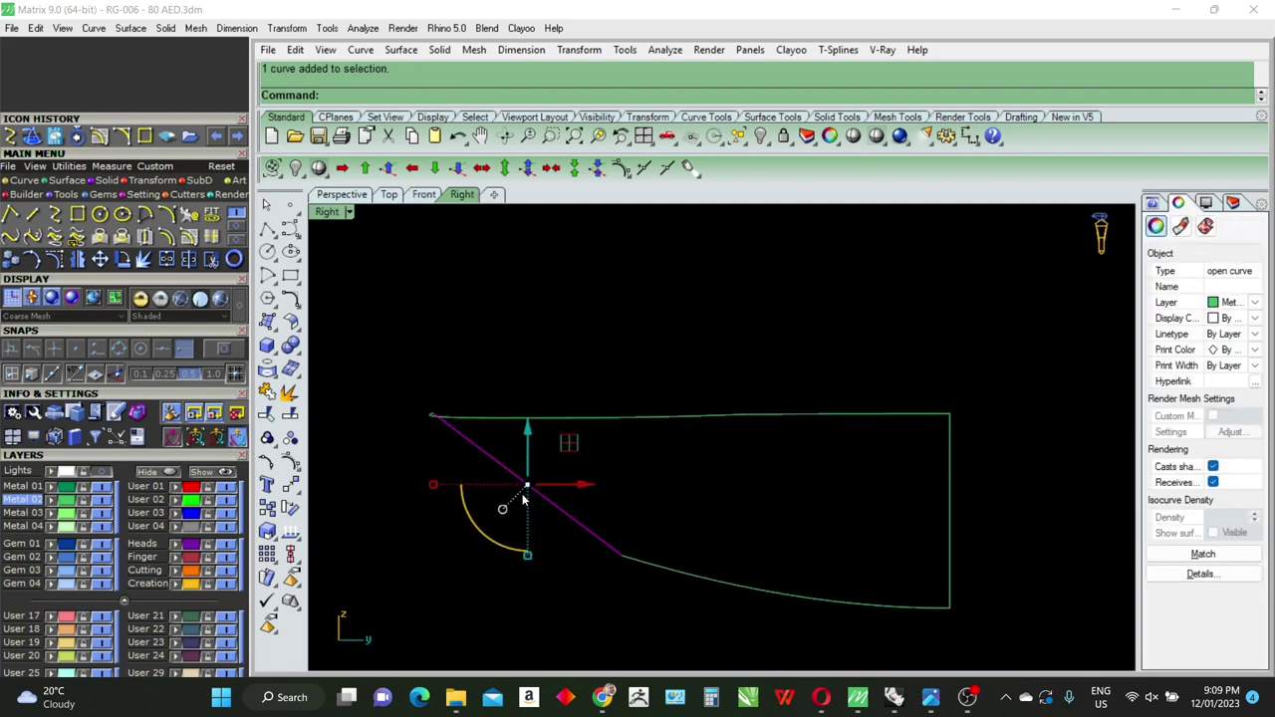
type("rebuild")
key("Return")
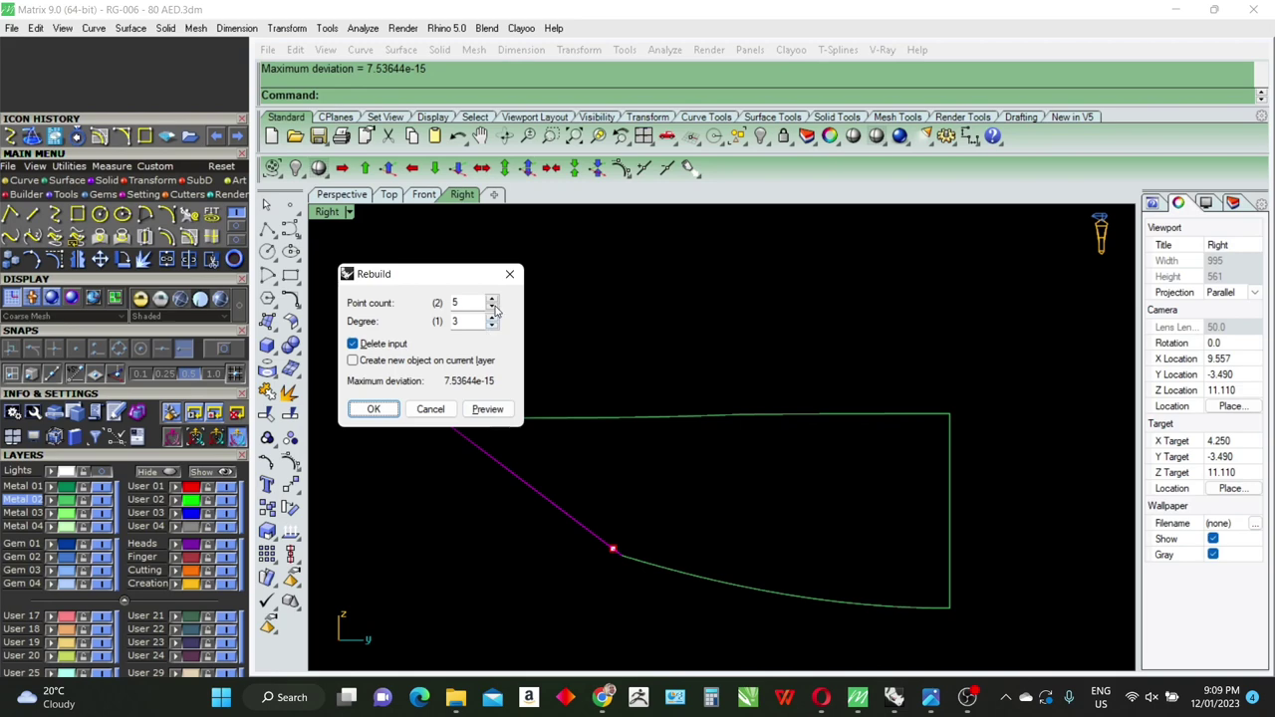
left_click(492, 307)
left_click(487, 410)
left_click(372, 409)
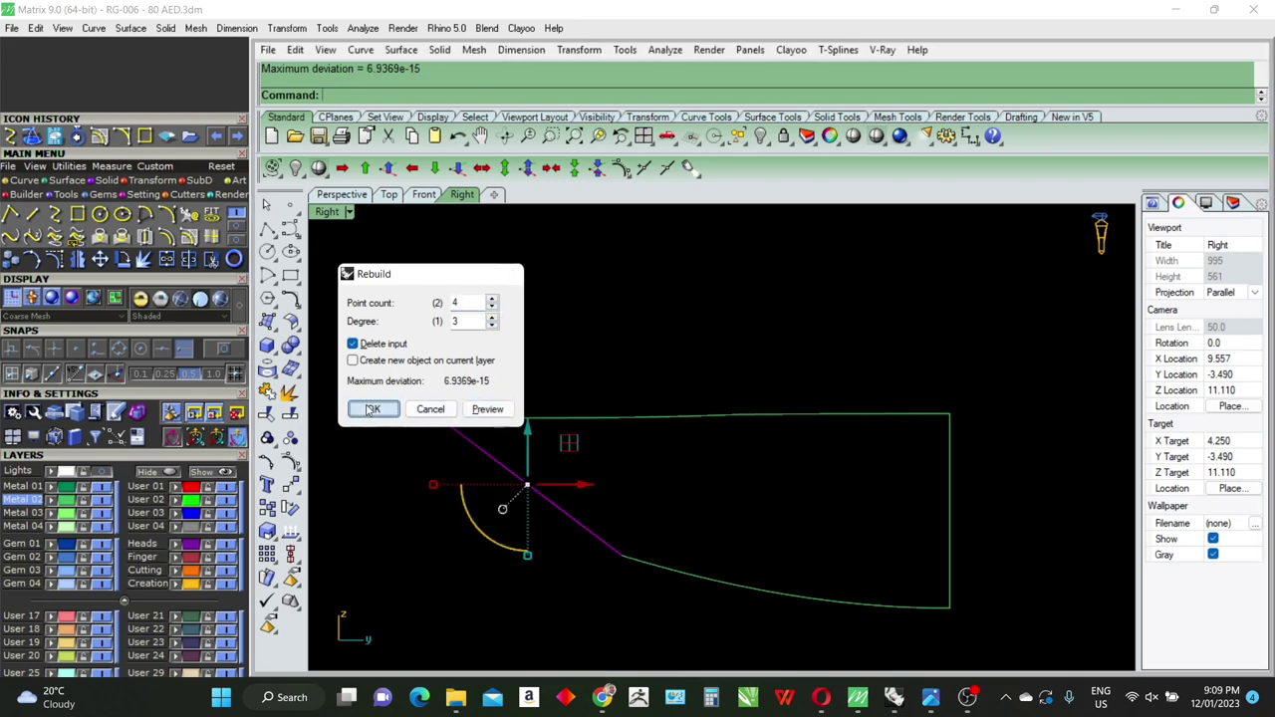
key("F10")
Step: Move two control points of the side curve left to reshape it
scroll(449, 462, "up", 2)
left_click(538, 459)
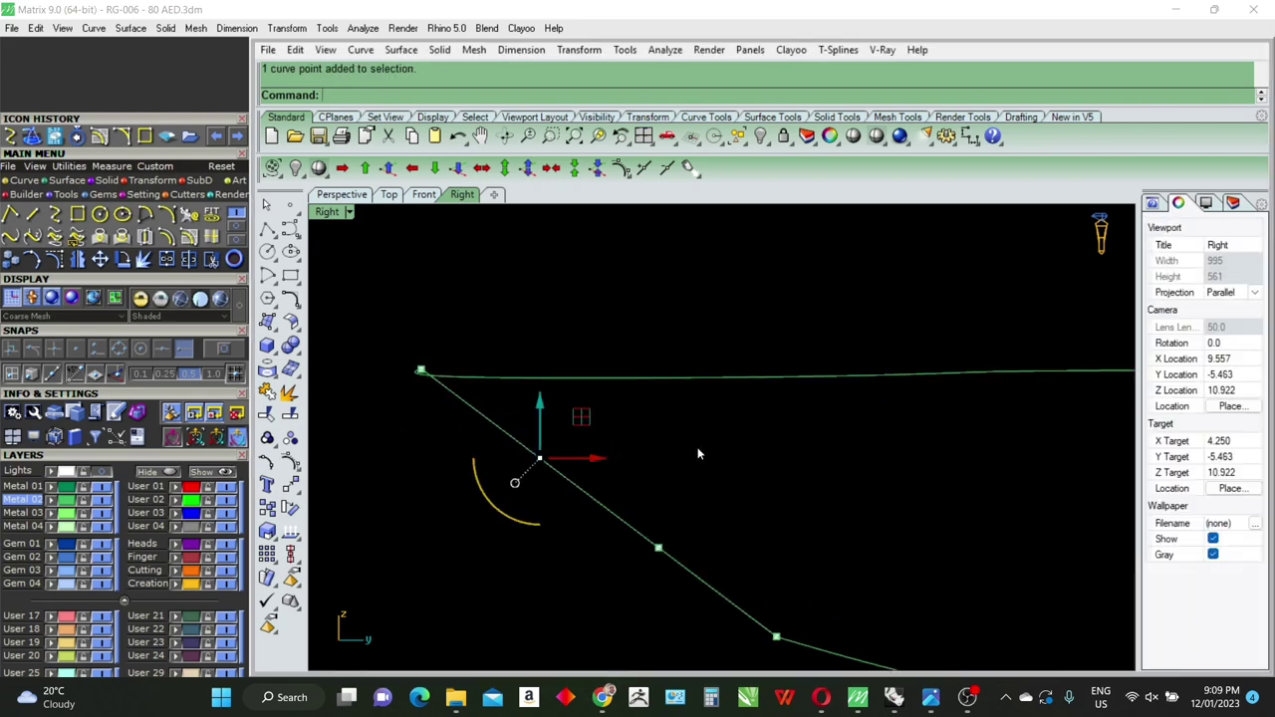
type("m")
key("Return")
left_click(846, 464)
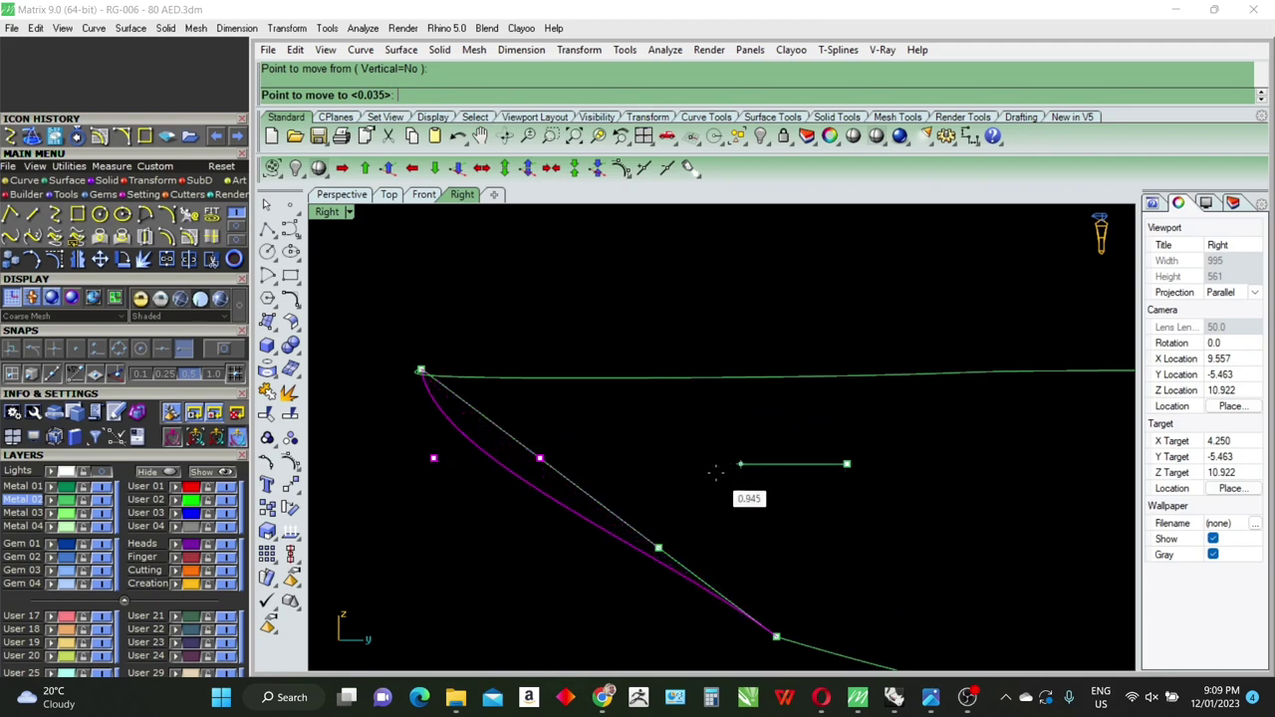
left_click(716, 470)
left_click(657, 548)
key("Return")
left_click(865, 526)
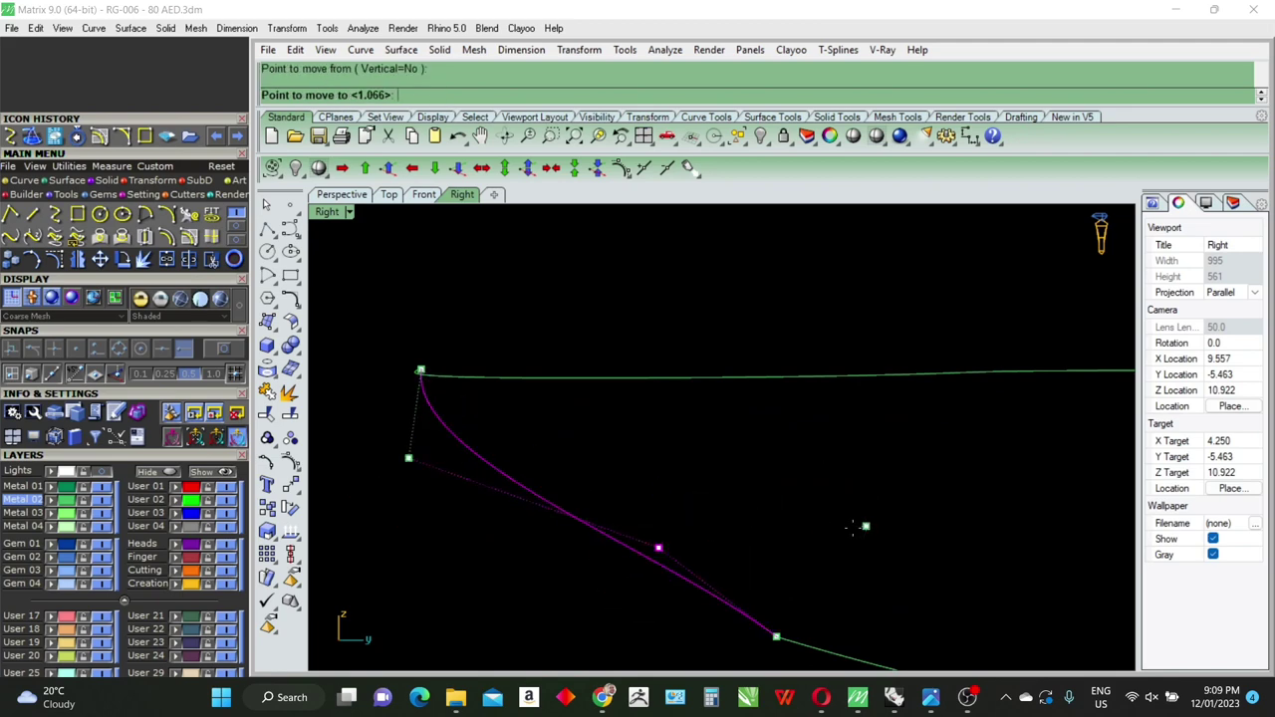
left_click(695, 535)
right_click_drag(682, 547, 682, 479)
key("Return")
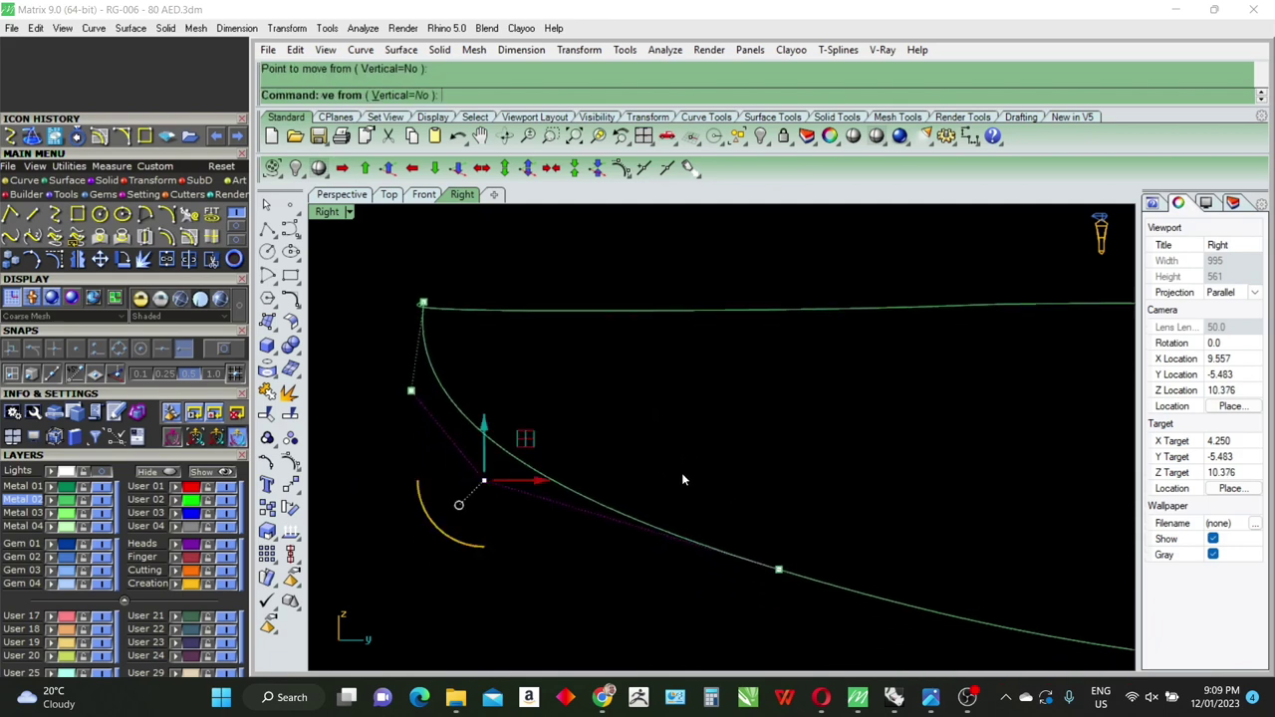
key("Escape")
key("Escape")
Step: Rebuild the side-profile curve again with 5 points and show its control points
left_click(588, 501)
type("RR")
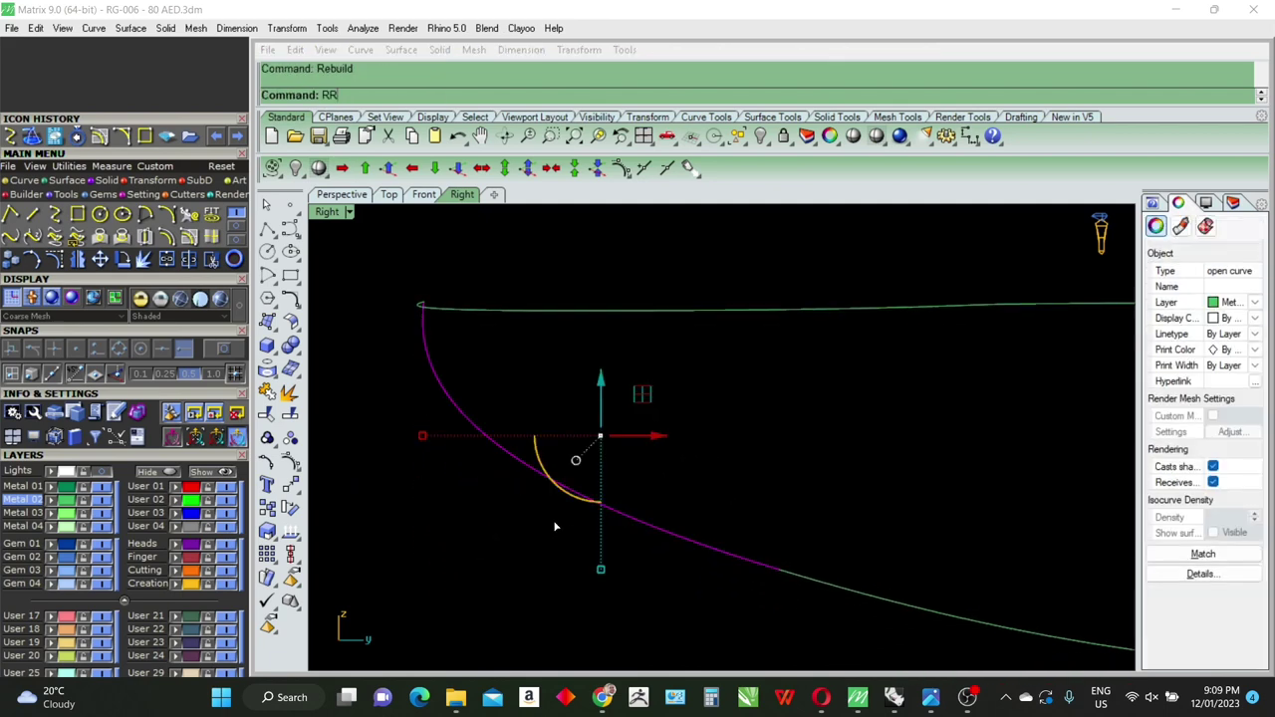
key("Return")
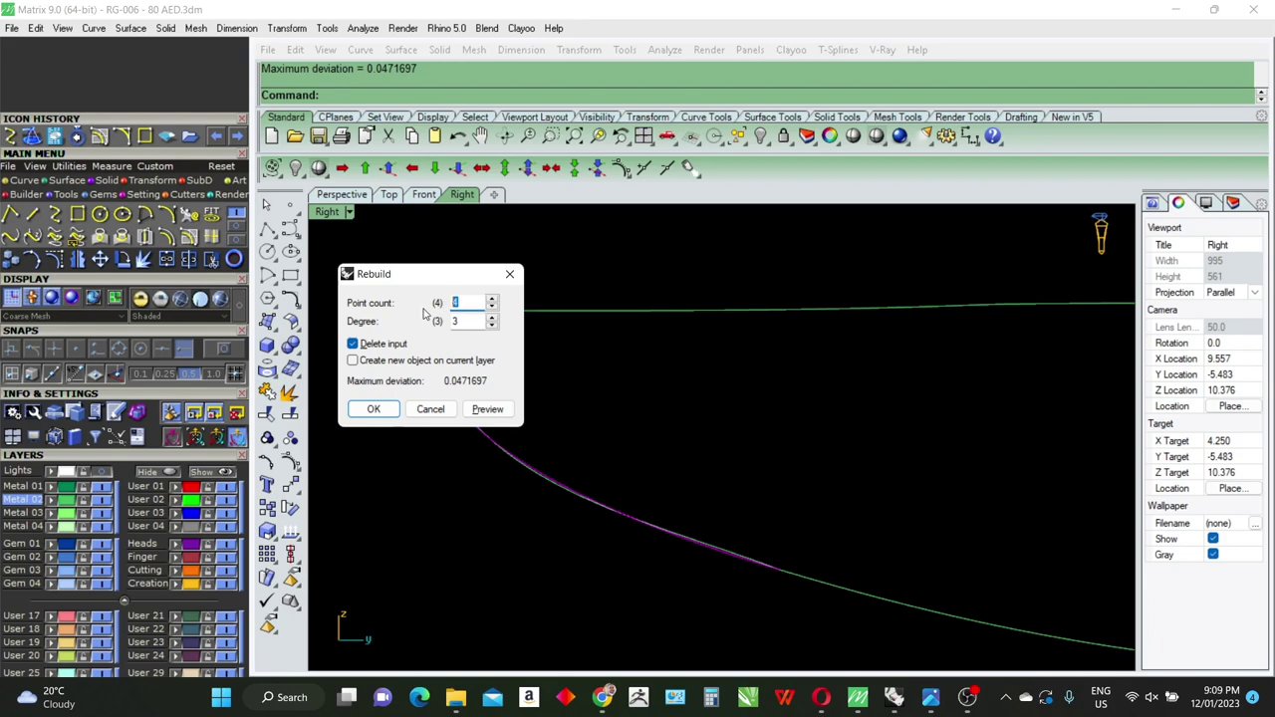
type("5")
key("Return")
key("F10")
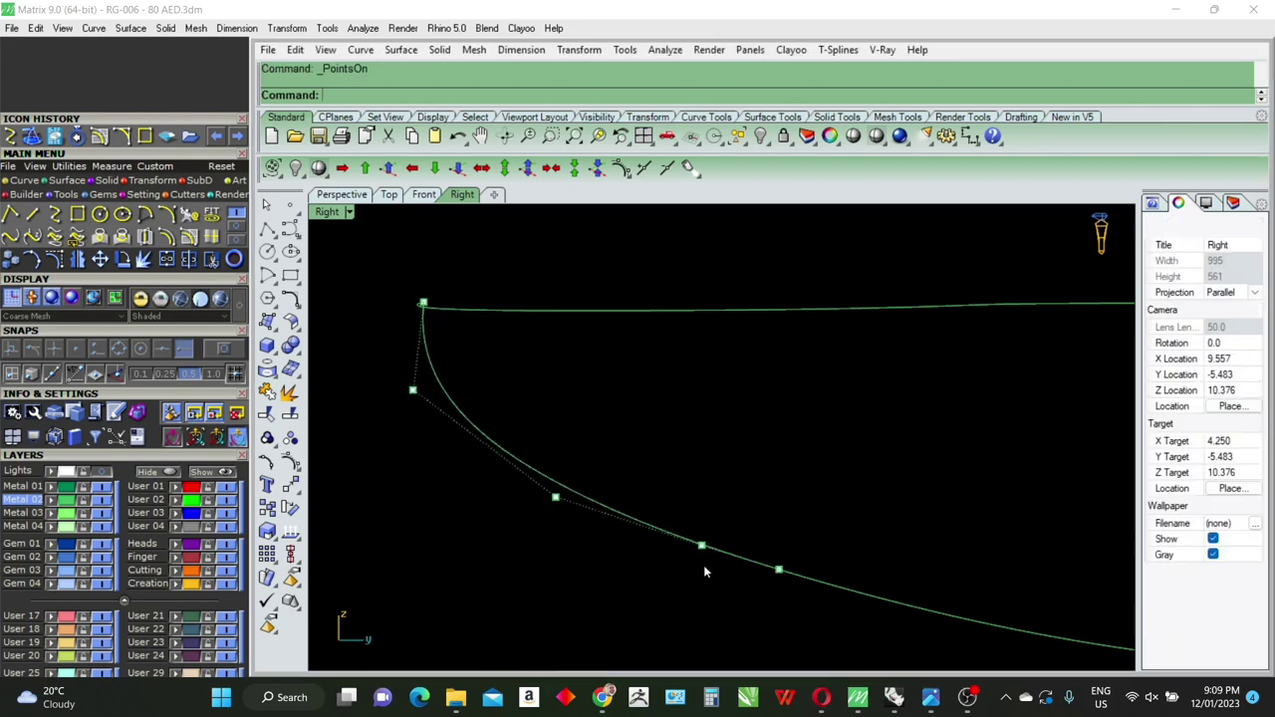
Step: Move two control points left to smooth the side arc, then hide the points
left_click(701, 546)
type("m")
key("Return")
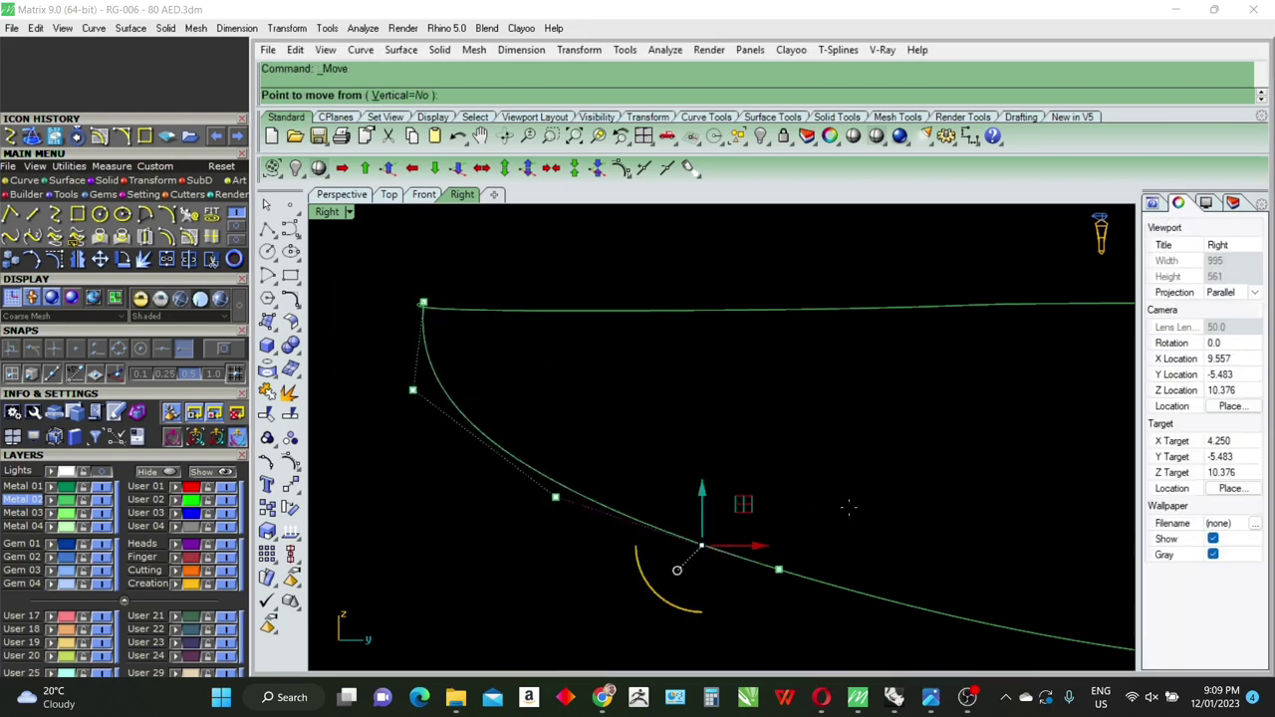
left_click(848, 507)
left_click(799, 518)
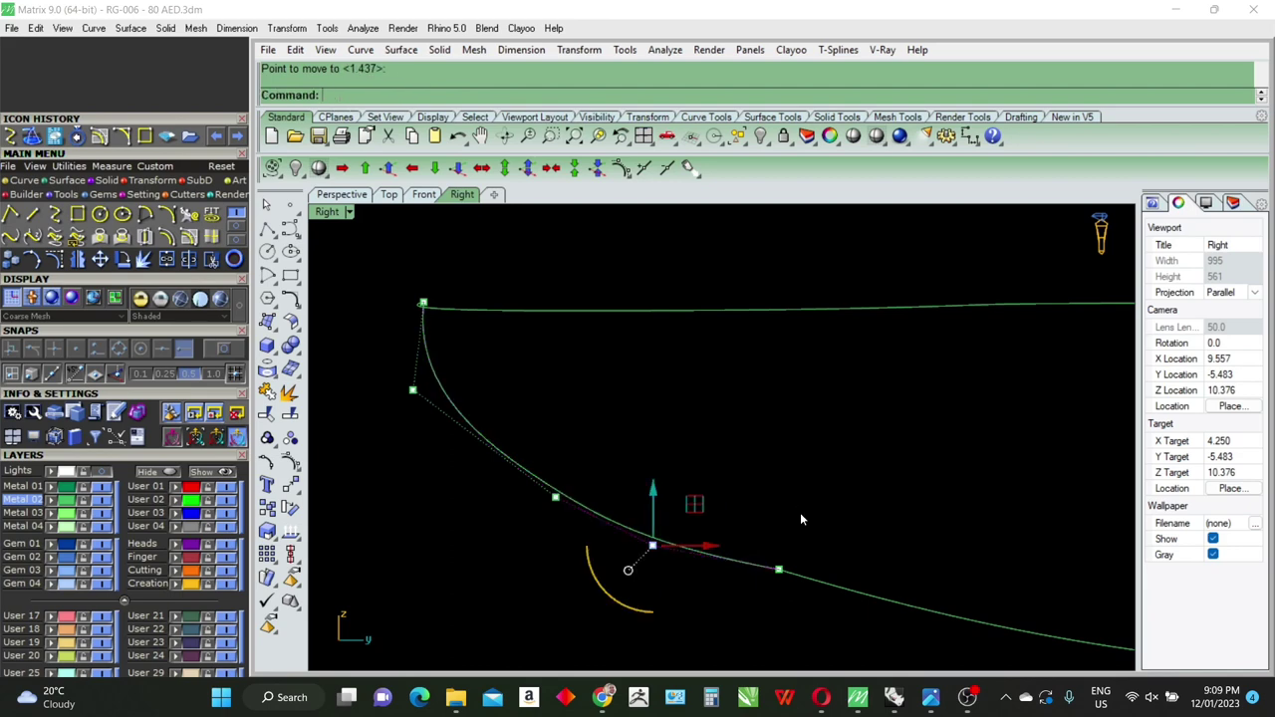
left_click(554, 496)
type("m")
key("Return")
left_click(778, 480)
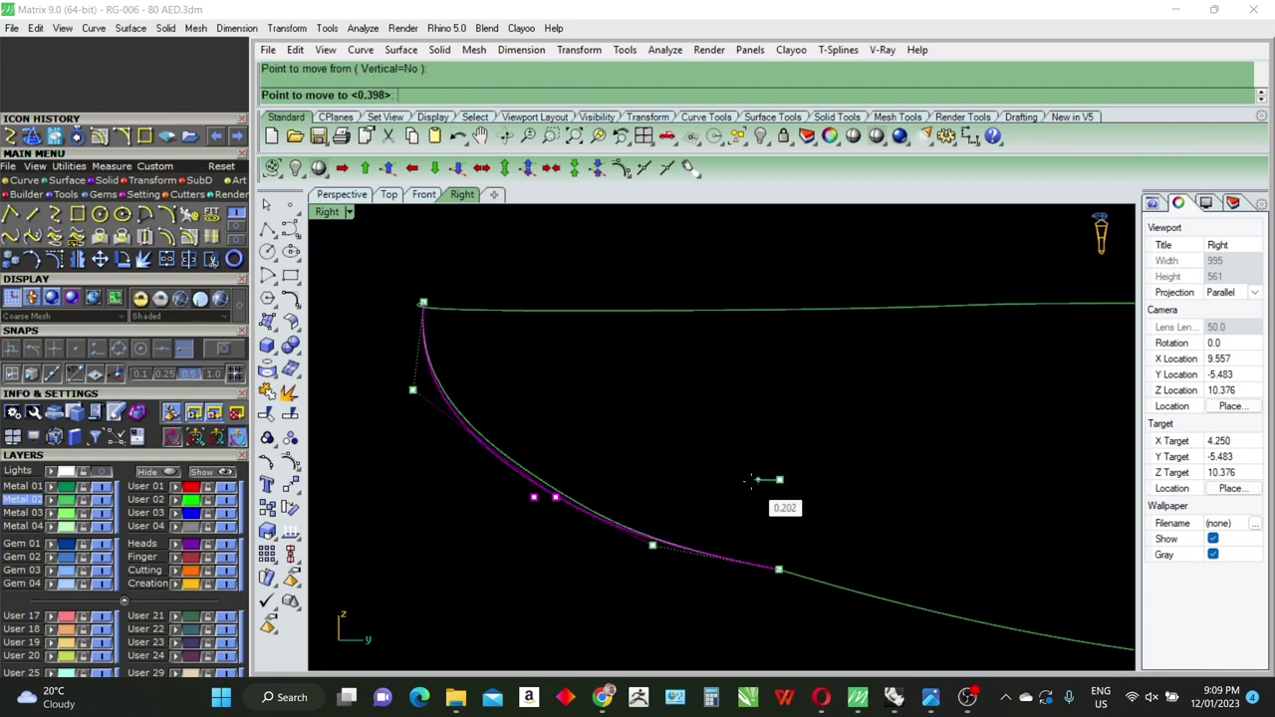
left_click(726, 480)
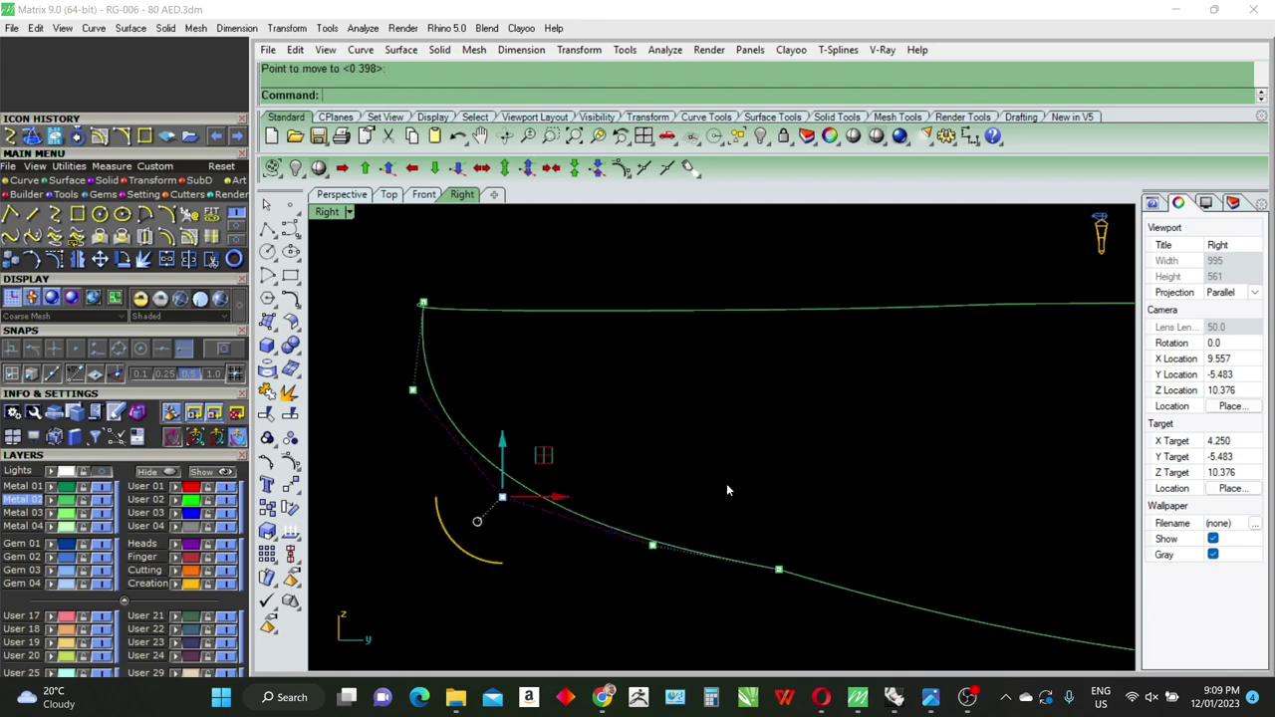
left_click(714, 506)
key("Escape")
Step: Nudge a lower control point of the side curve upward to smooth it
scroll(515, 441, "down", 2)
scroll(581, 435, "up", 1)
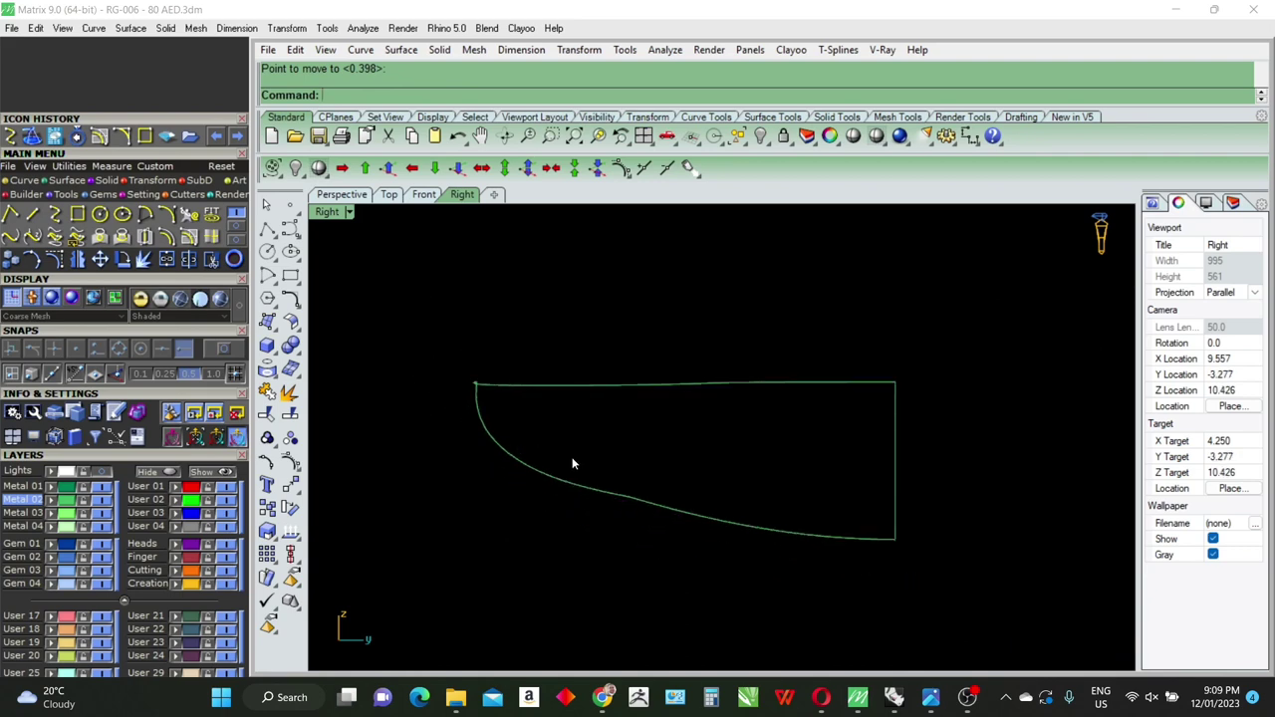
scroll(551, 474, "up", 2)
left_click(553, 482)
key("F10")
left_click_drag(570, 539, 619, 474)
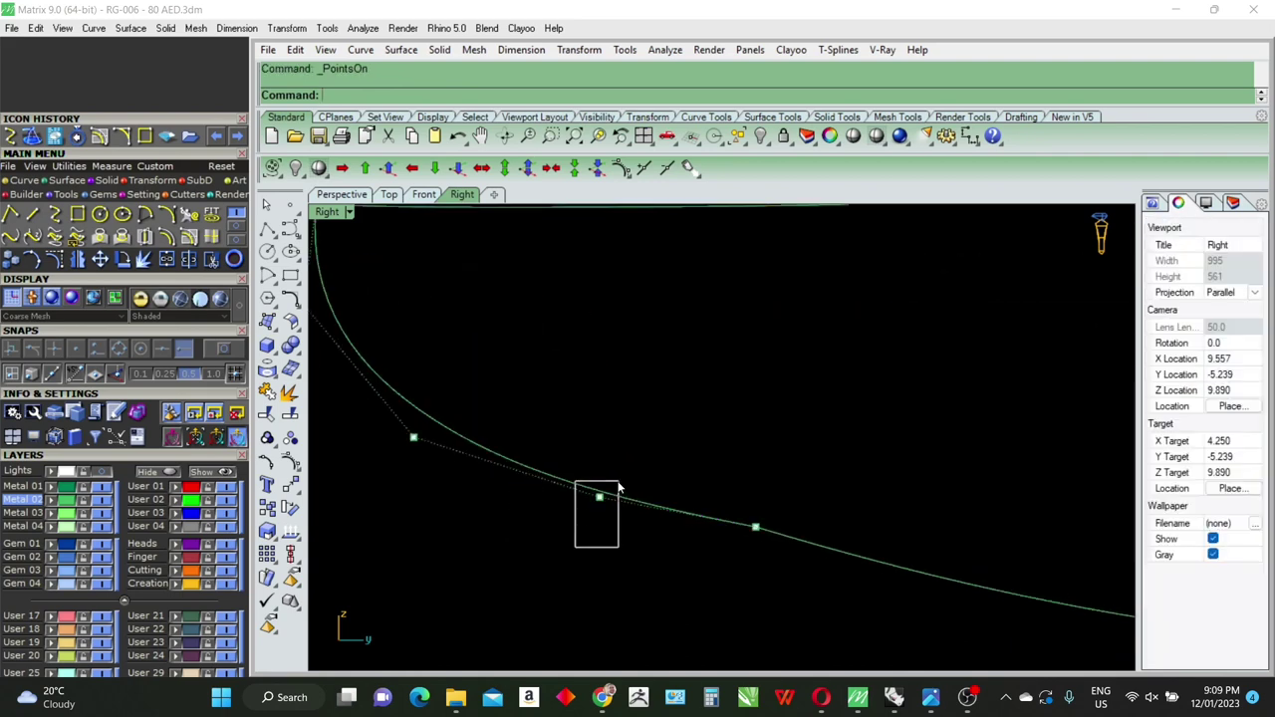
key("Return")
left_click(702, 456)
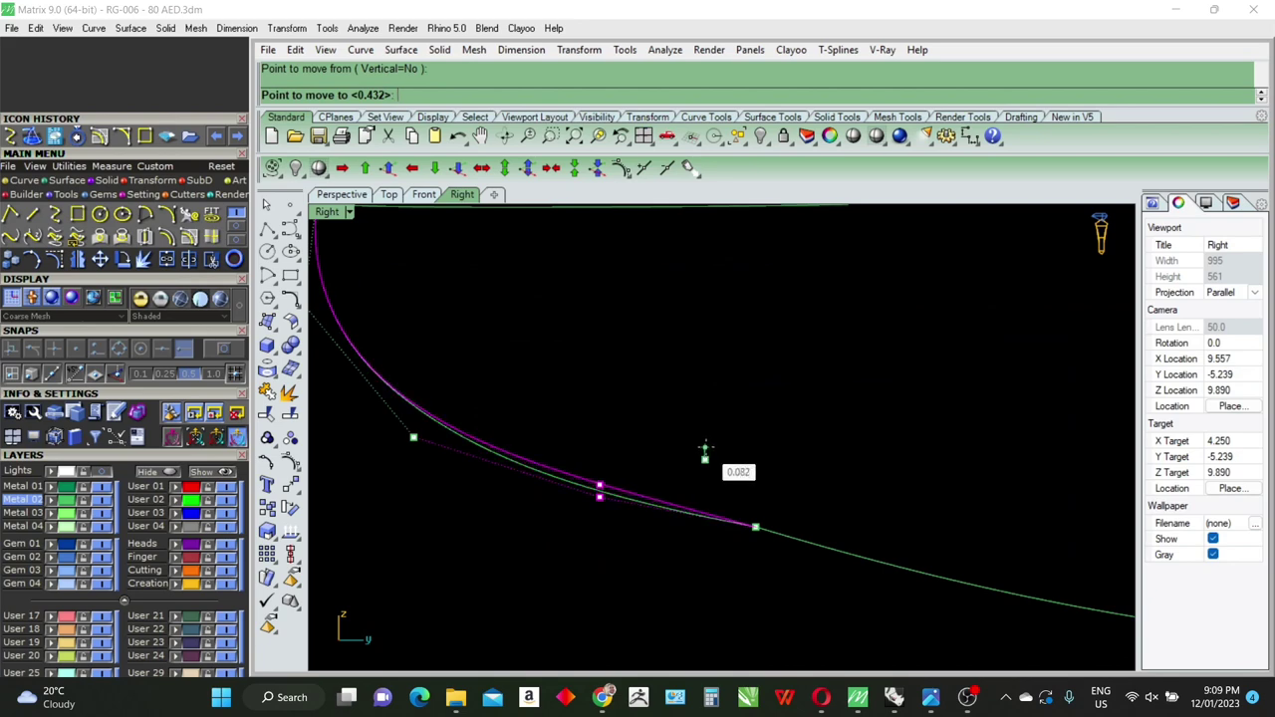
left_click(705, 446)
scroll(706, 445, "down", 2)
left_click(464, 475)
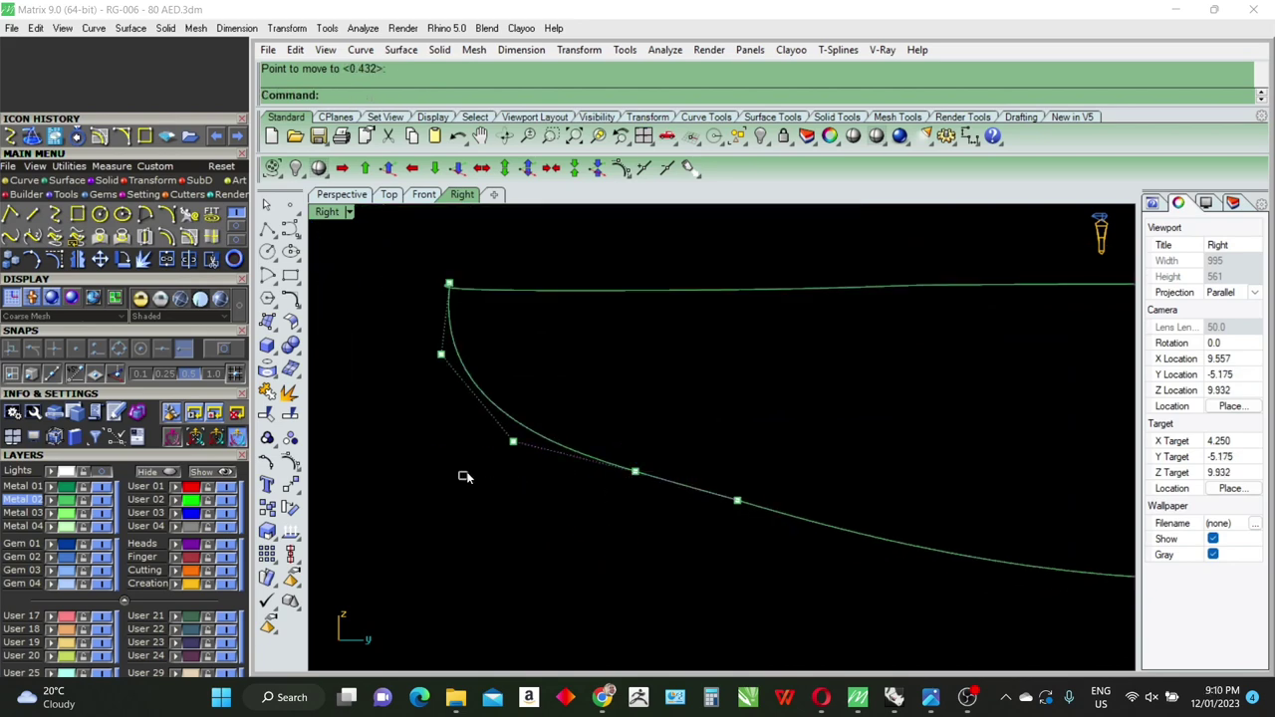
Step: Raise another control point to finish the arc, then view the curve frame in Perspective
left_click(498, 457)
scroll(573, 373, "up", 1)
key("Return")
left_click(572, 372)
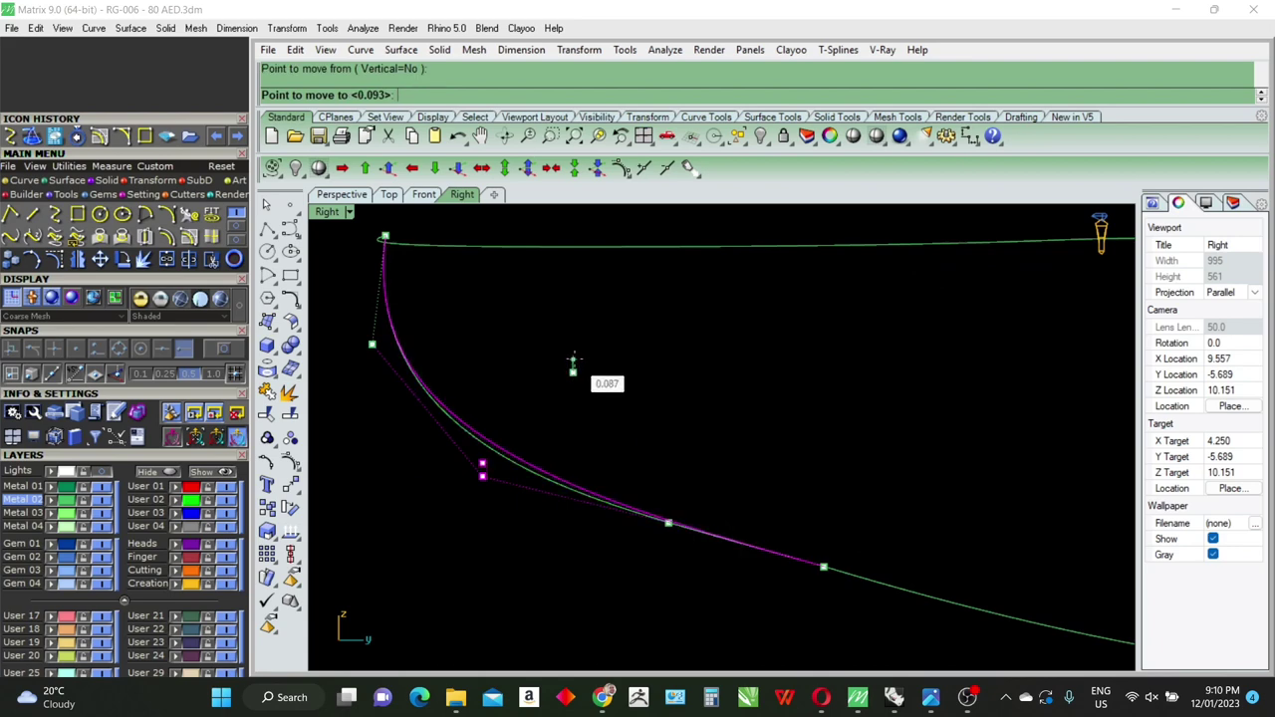
left_click(573, 358)
scroll(567, 369, "down", 1)
key("Escape")
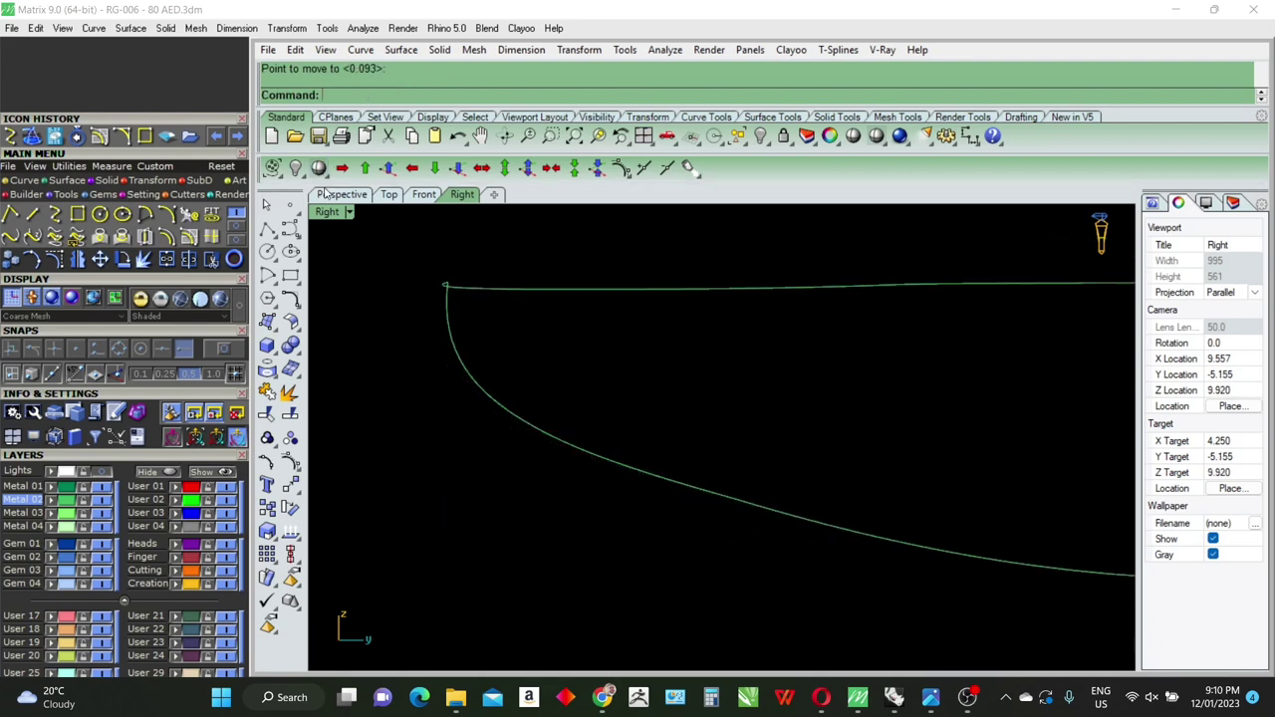
left_click(338, 194)
mouse_move(607, 392)
right_mouse_down()
mouse_move(746, 444)
mouse_move(798, 512)
right_mouse_up()
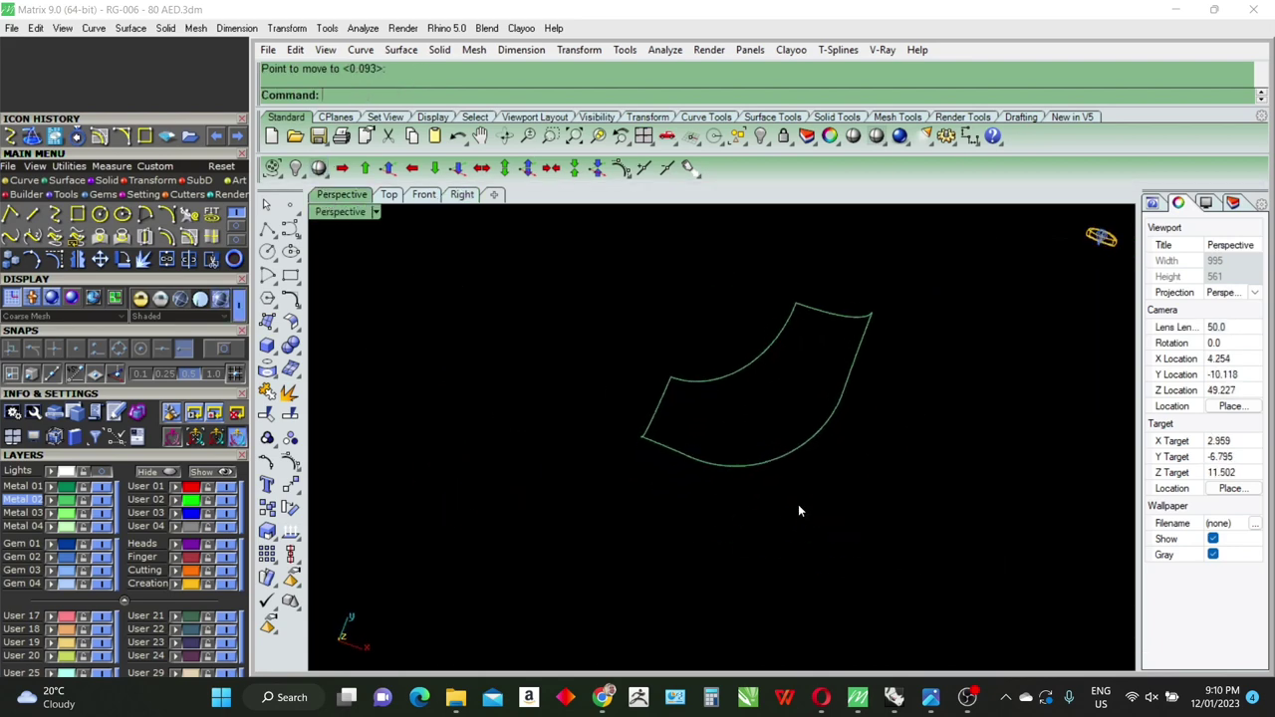
Step: Select the frame curves, then dismiss an accidental new-drawing save prompt
left_click(771, 404)
left_click(818, 314, "shift")
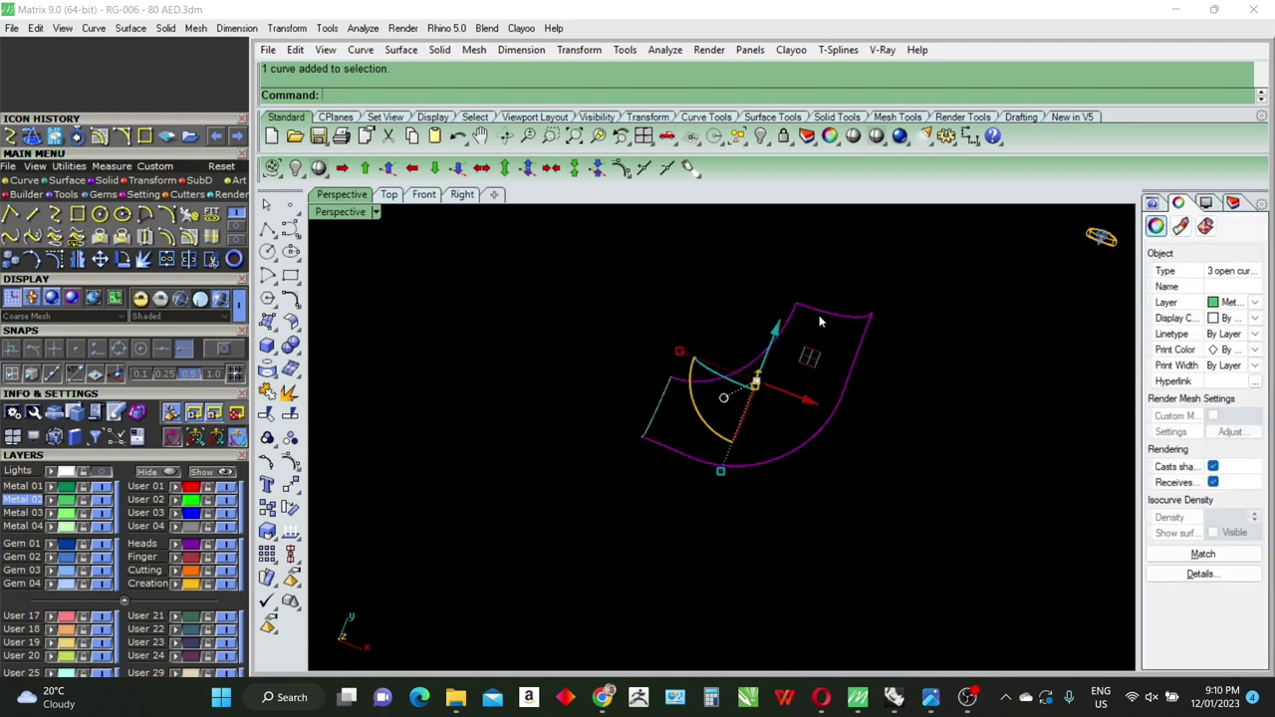
left_click(652, 426, "shift")
scroll(653, 422, "up", 1)
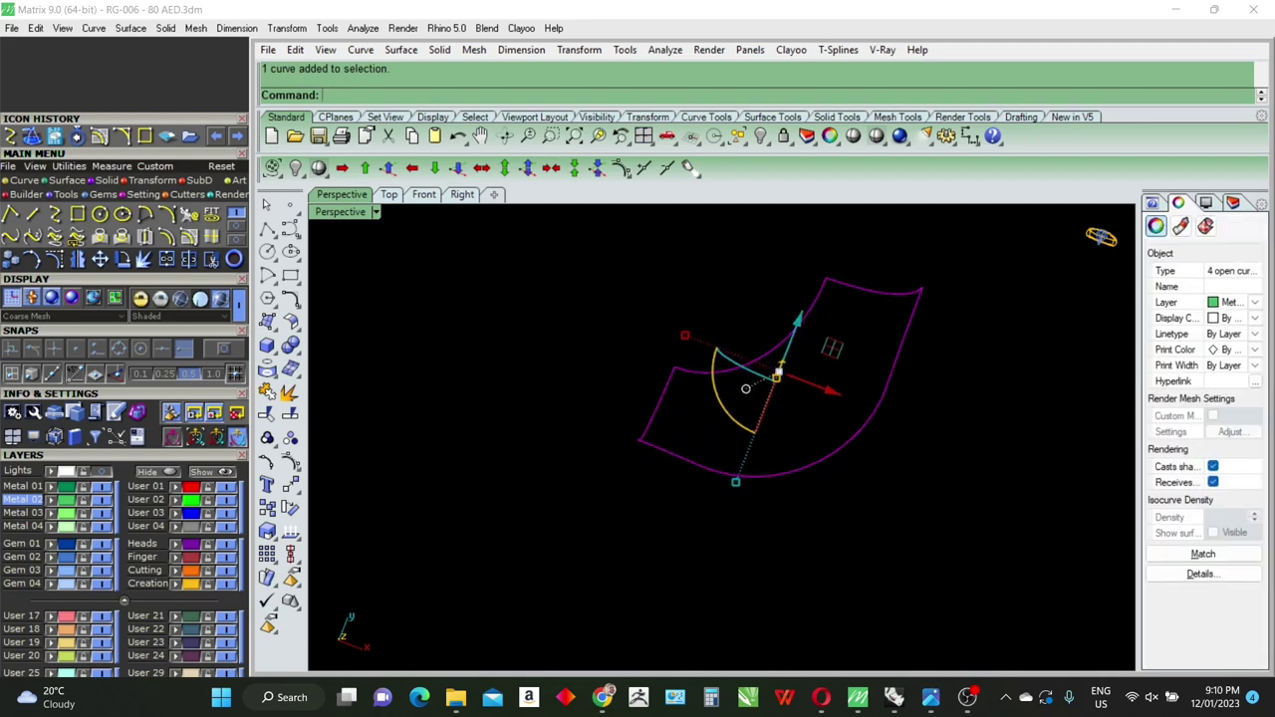
key("ctrl+n")
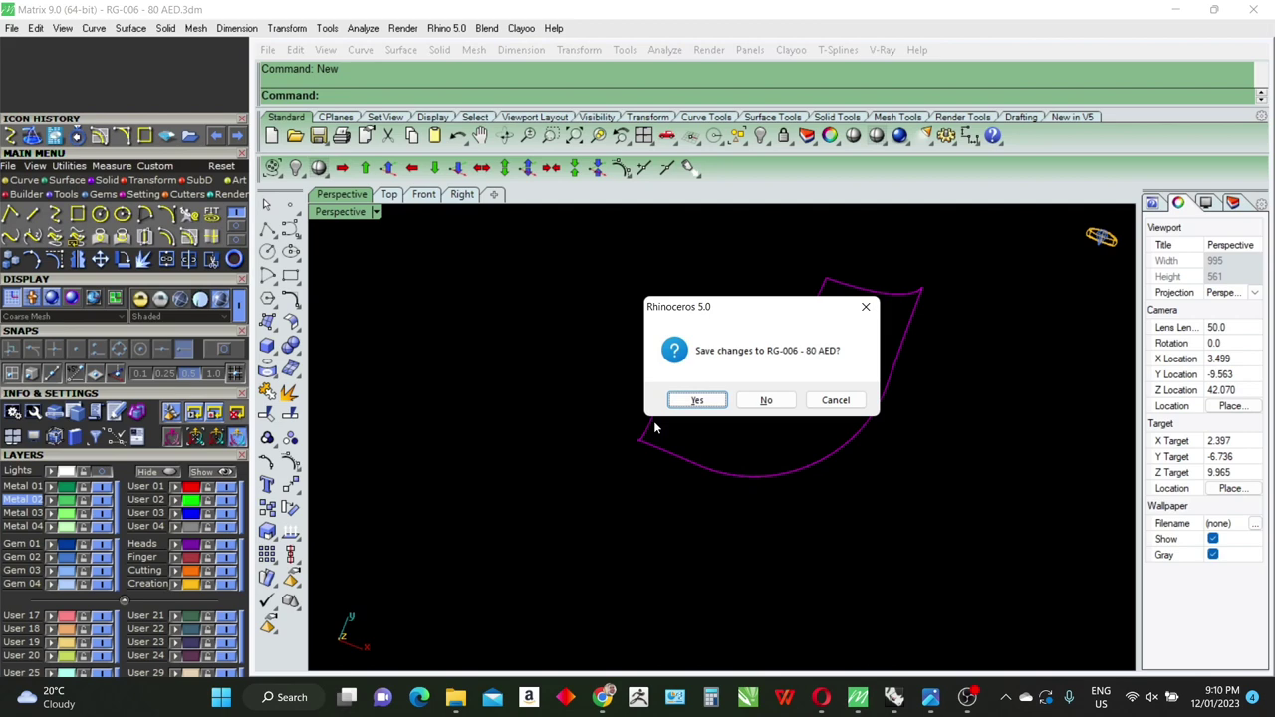
key("Escape")
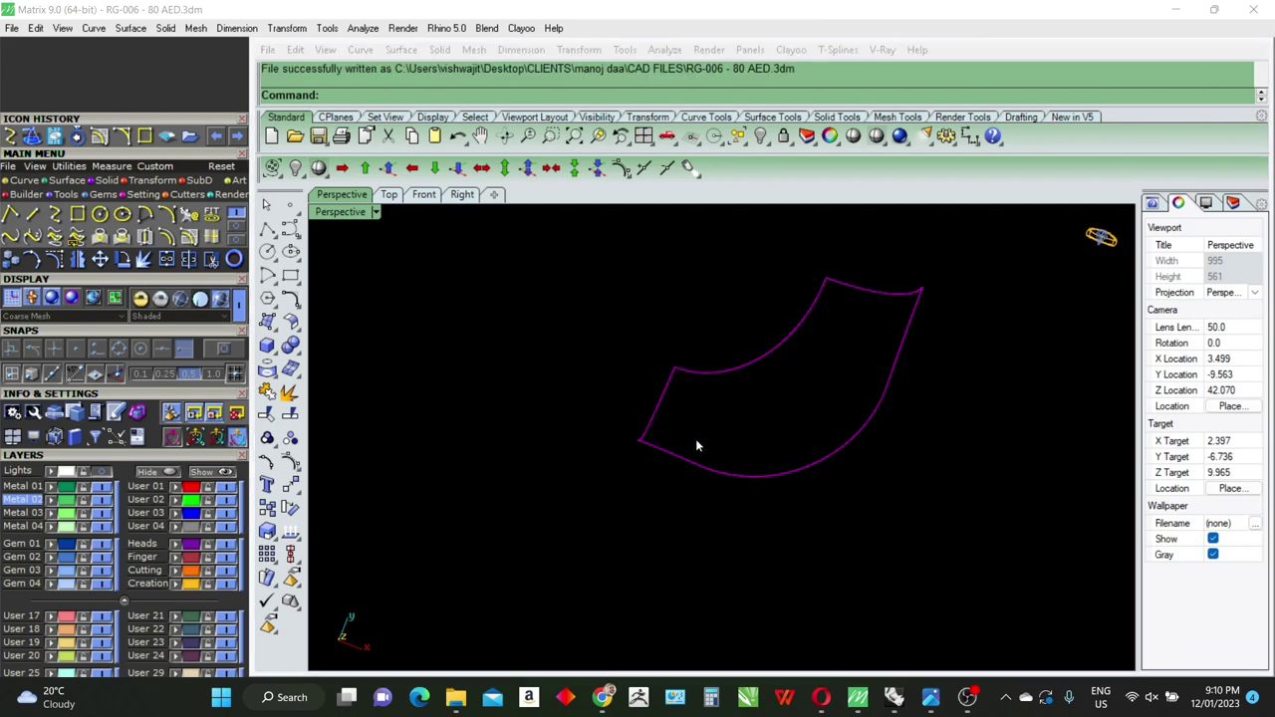
Step: Sweep a two-rail surface across the four-sided curve frame, then show the 228 hidden objects
left_click(695, 438)
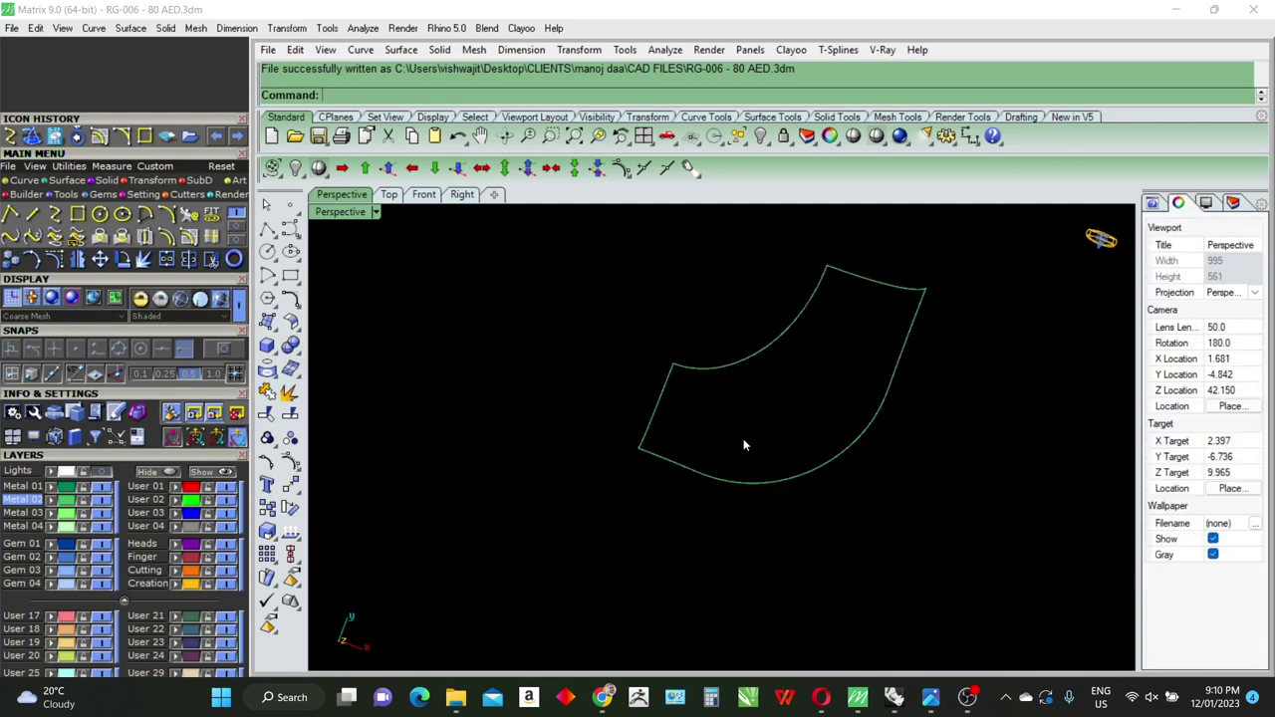
left_click(762, 475)
left_click_drag(757, 316, 755, 311)
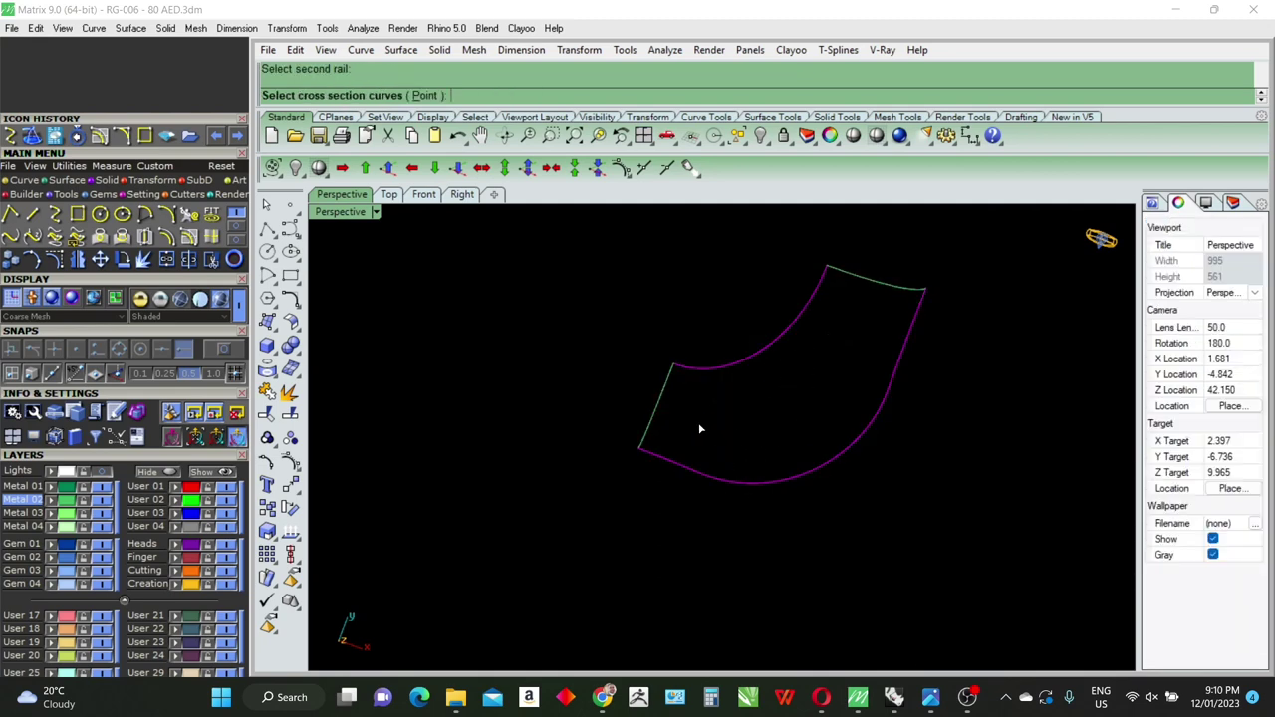
left_click(652, 424)
left_click_drag(896, 288, 868, 295)
key("Return")
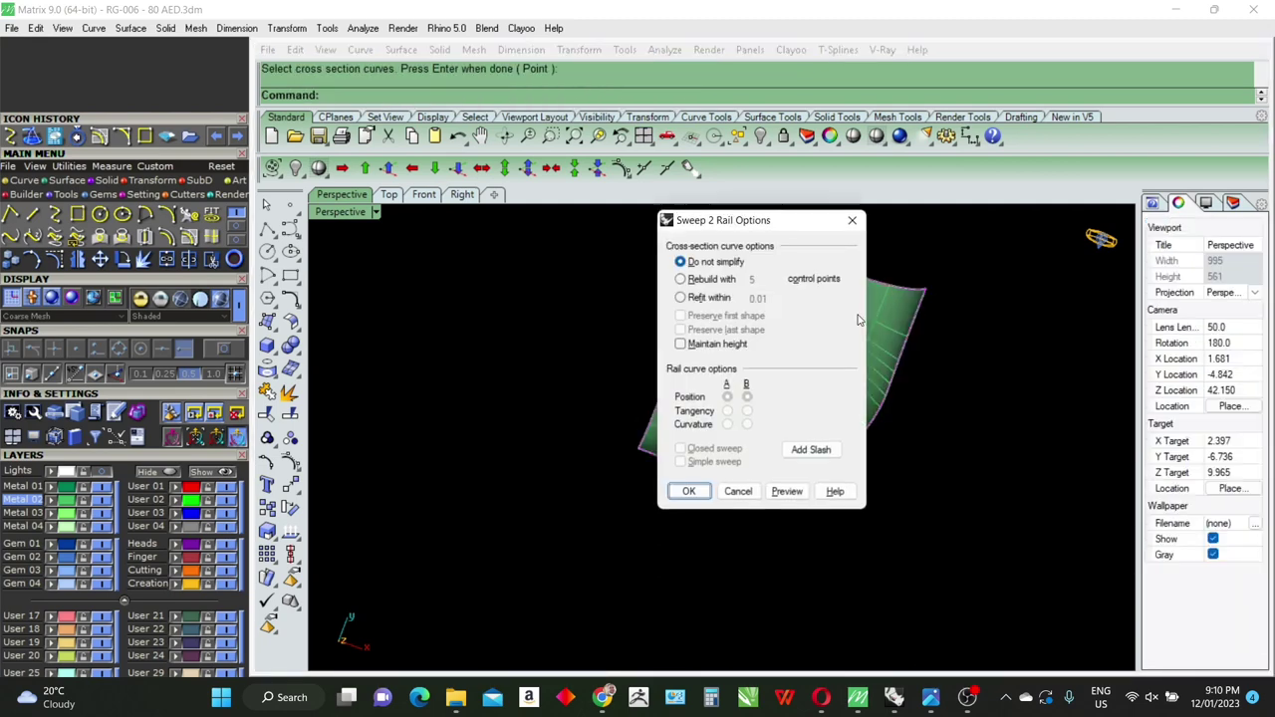
key("Return")
right_click_drag(849, 373, 462, 465, "shift")
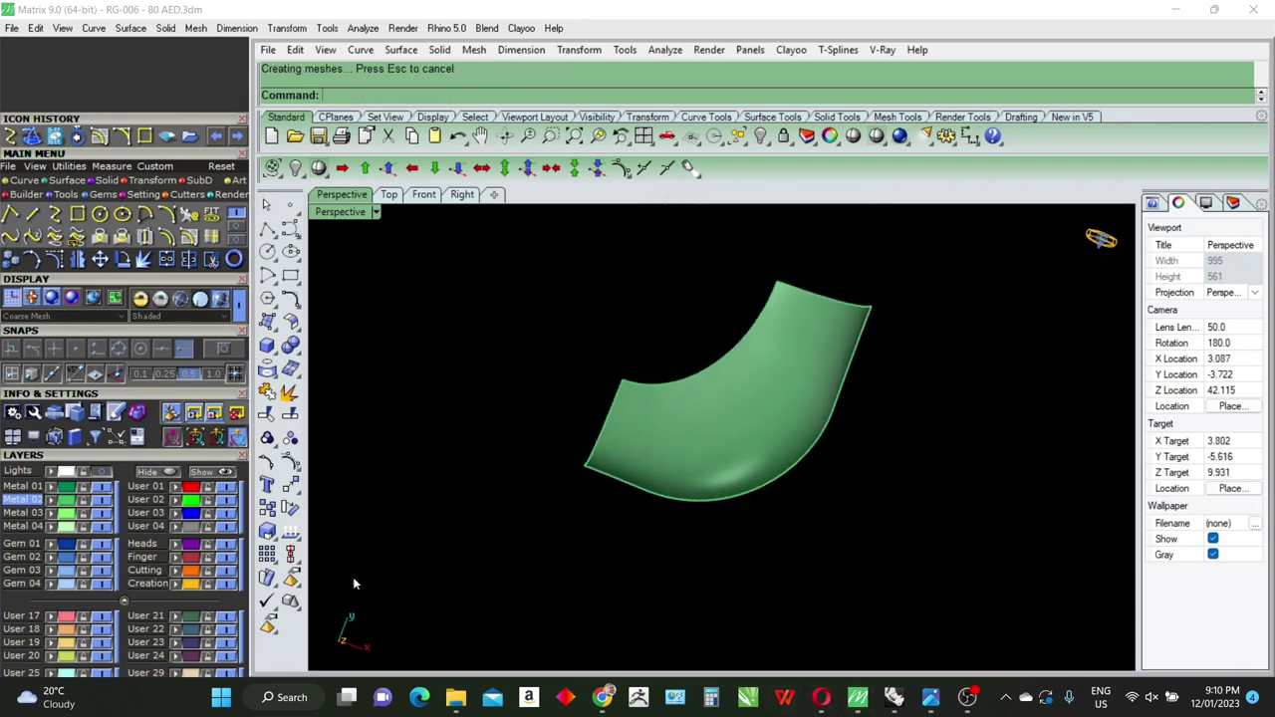
left_click(225, 471)
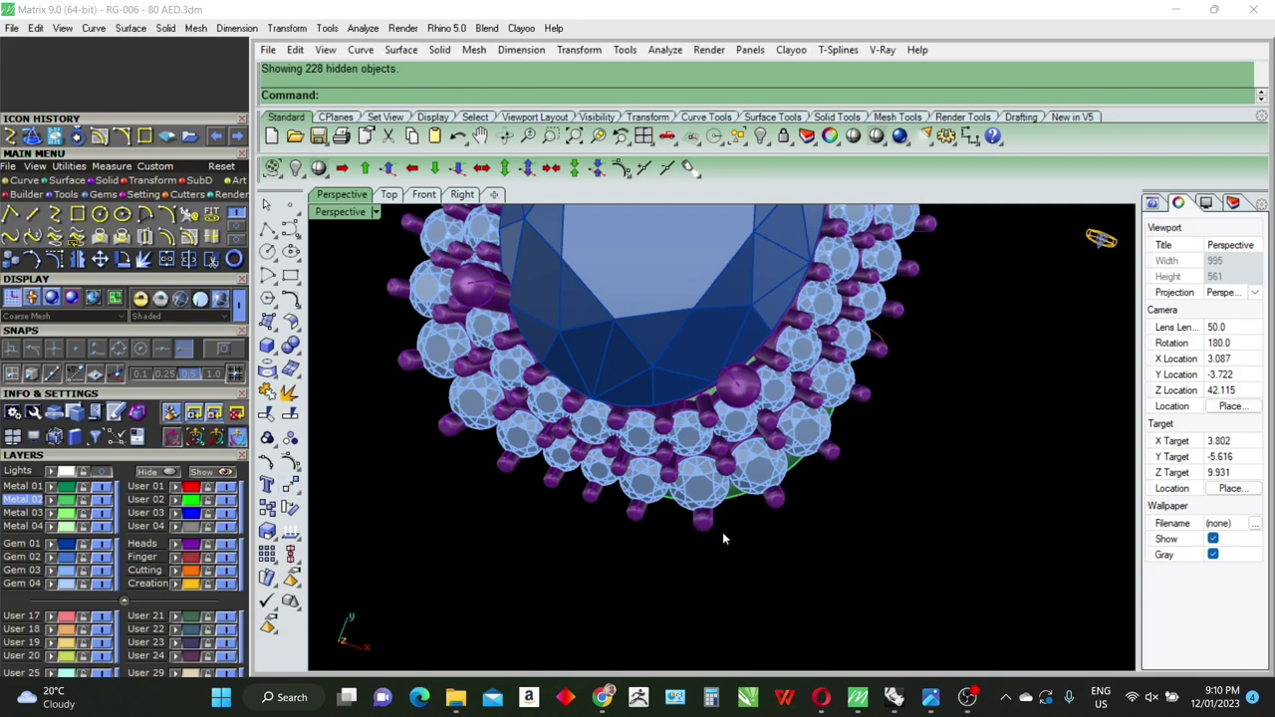
Step: Switch to the Top view, zoom in on the lower halo stones and prongs, and start a line
right_click_drag(745, 555, 760, 486)
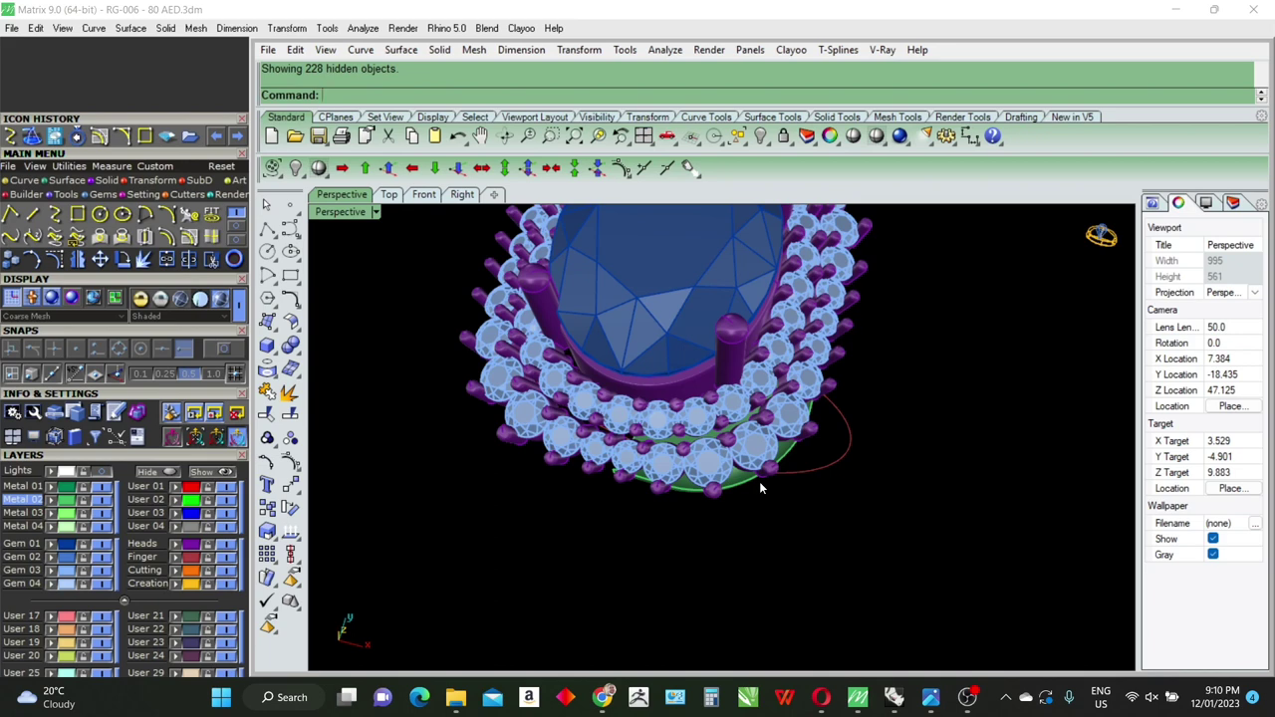
left_click(393, 196)
scroll(732, 485, "up", 5)
scroll(711, 546, "up", 5)
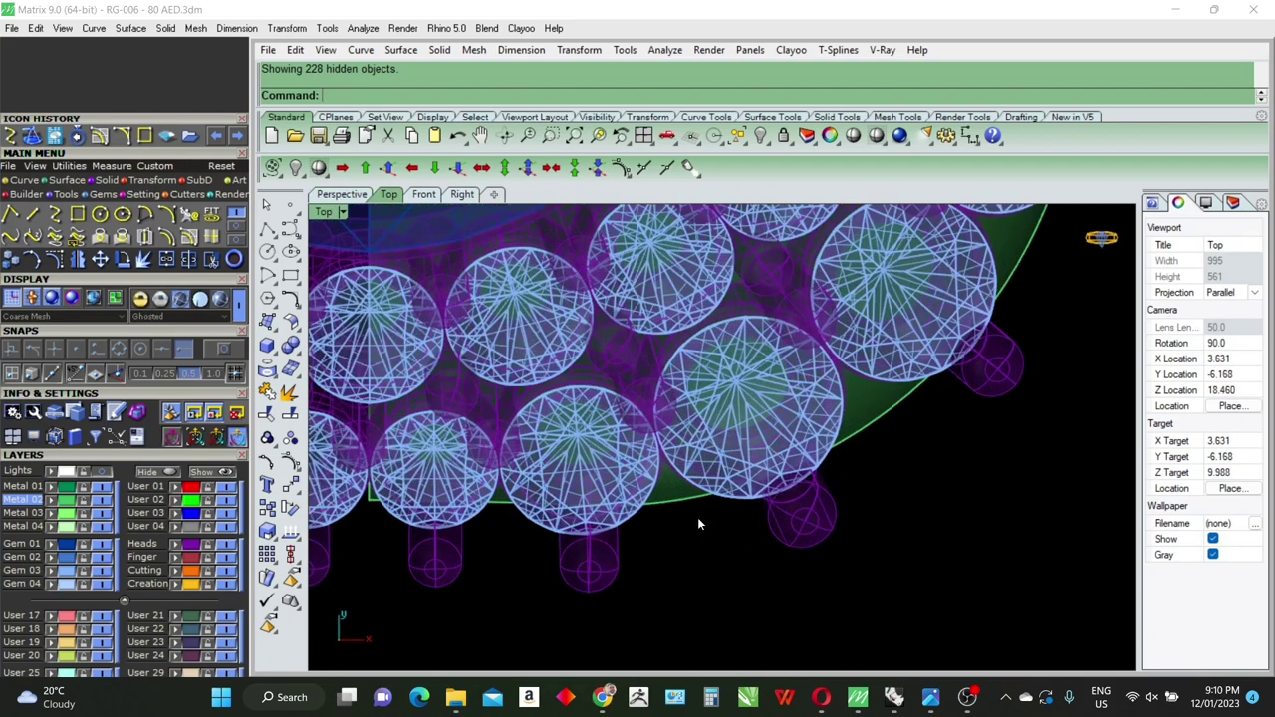
scroll(698, 517, "up", 3)
scroll(668, 538, "up", 2)
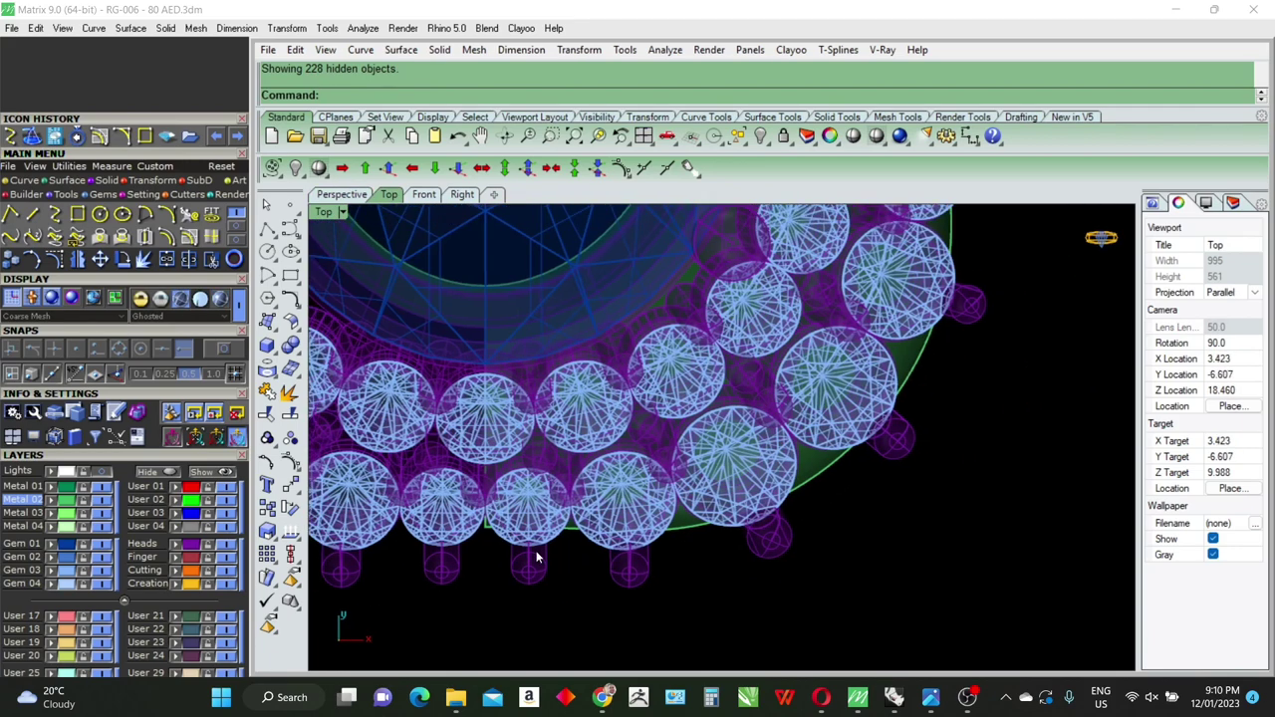
scroll(533, 564, "up", 2)
scroll(583, 567, "up", 1)
scroll(584, 566, "up", 1)
scroll(584, 566, "up", 1)
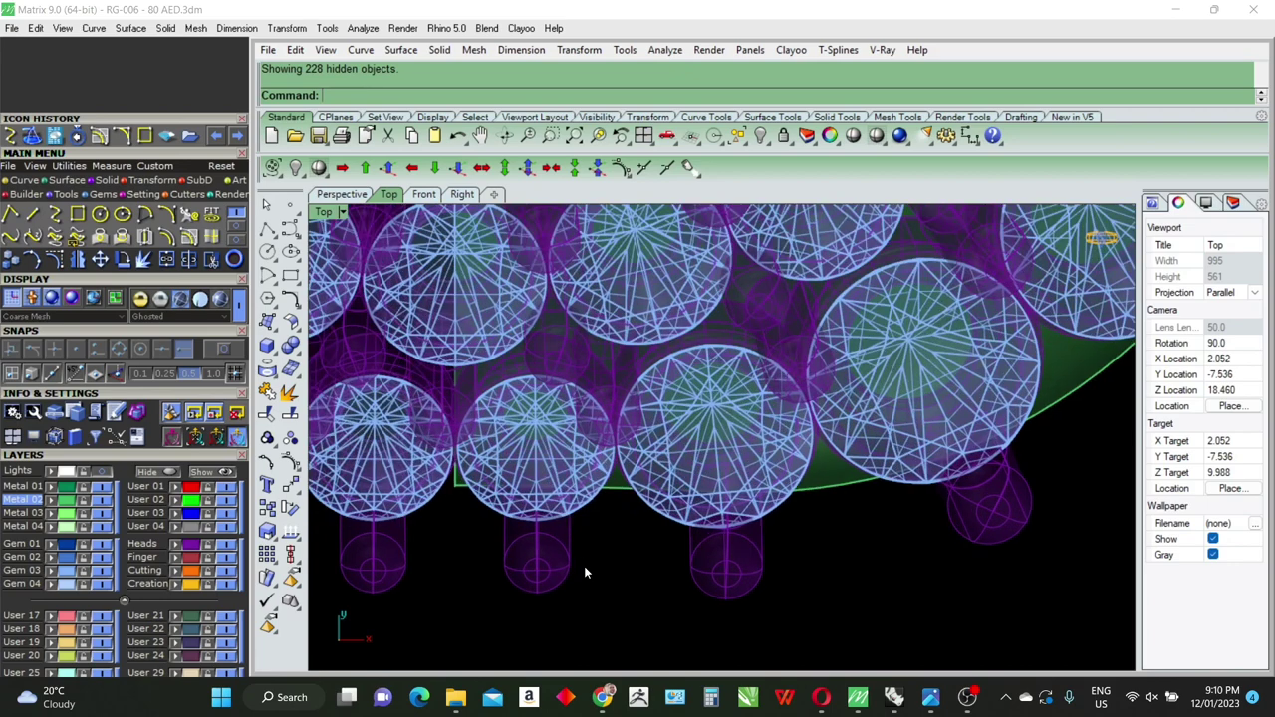
key("Return")
scroll(543, 522, "up", 1)
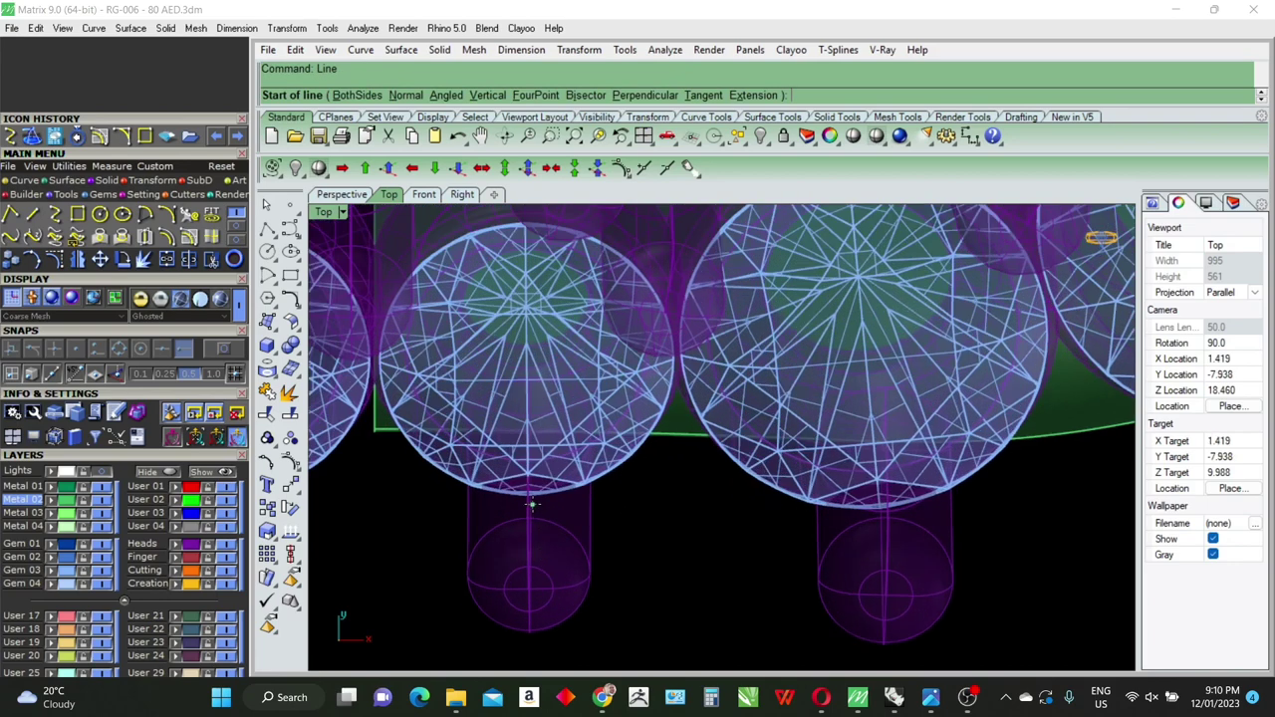
Step: Draw the first two guide lines from lower prong points inward toward the centre stone
left_click(528, 588)
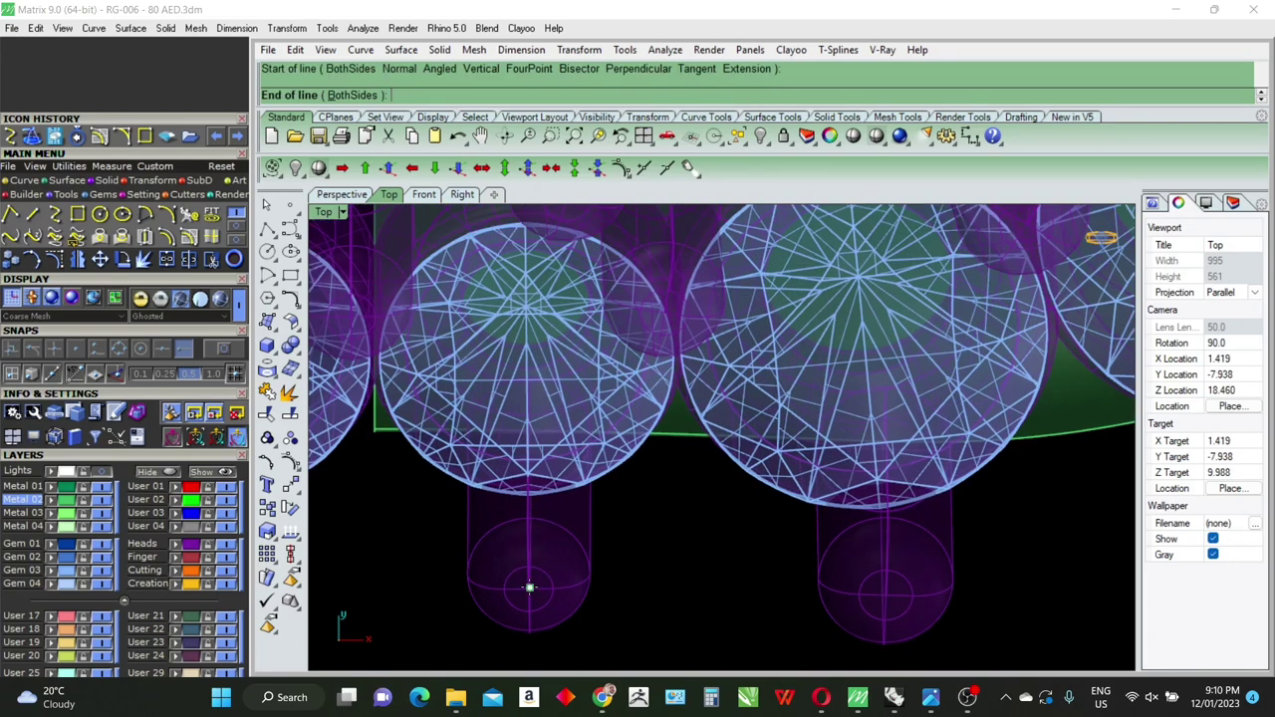
key("Escape")
key("Return")
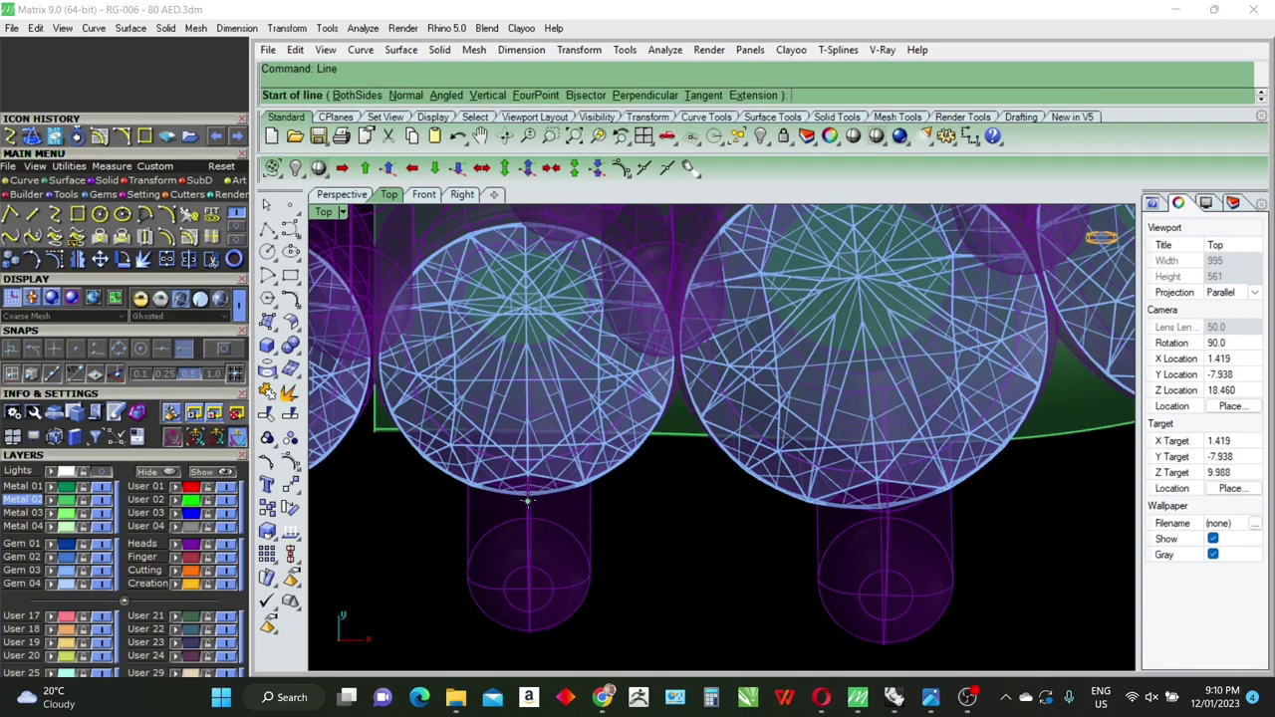
left_click(529, 498)
scroll(523, 523, "down", 2)
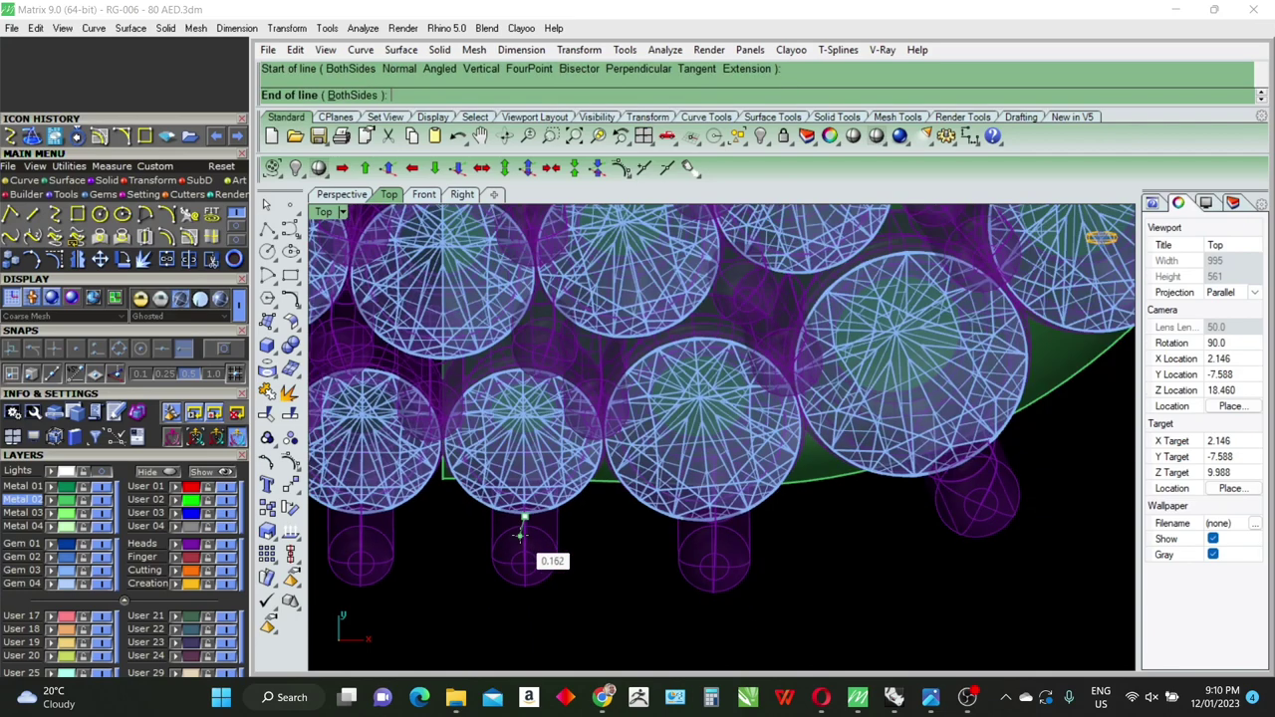
scroll(518, 602, "down", 1)
scroll(518, 603, "down", 1)
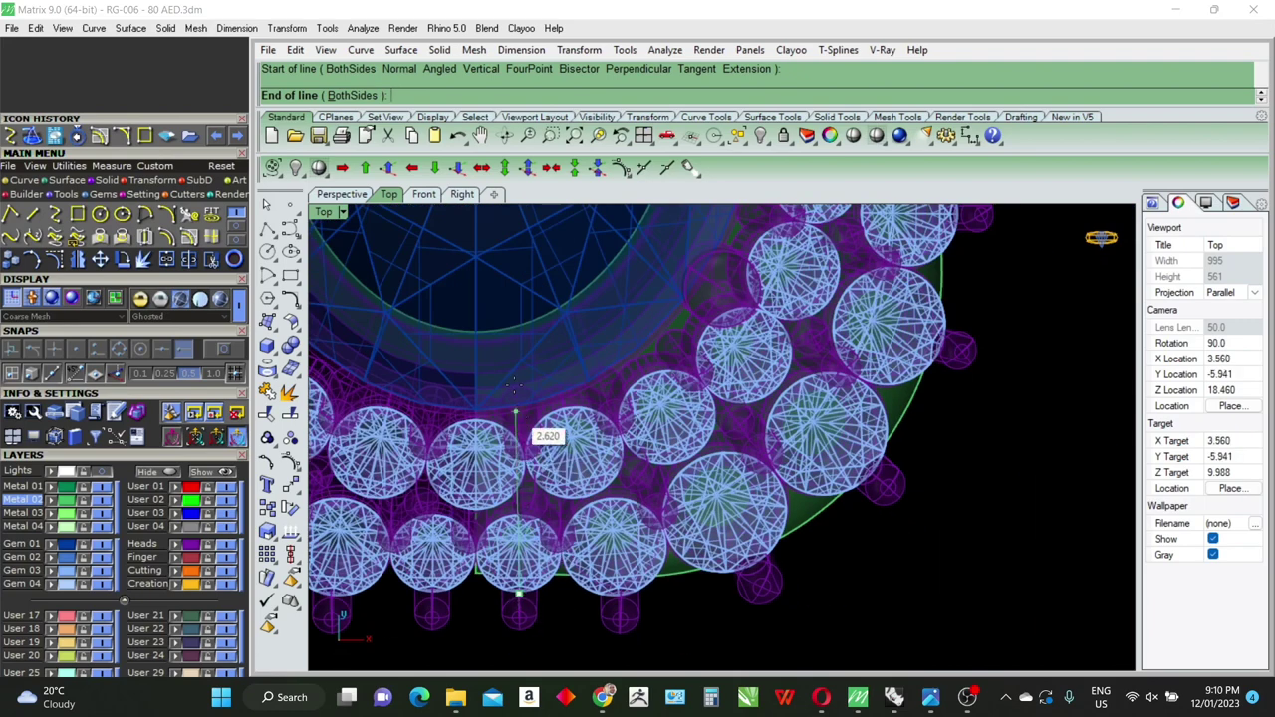
left_click(517, 306)
scroll(636, 615, "up", 2)
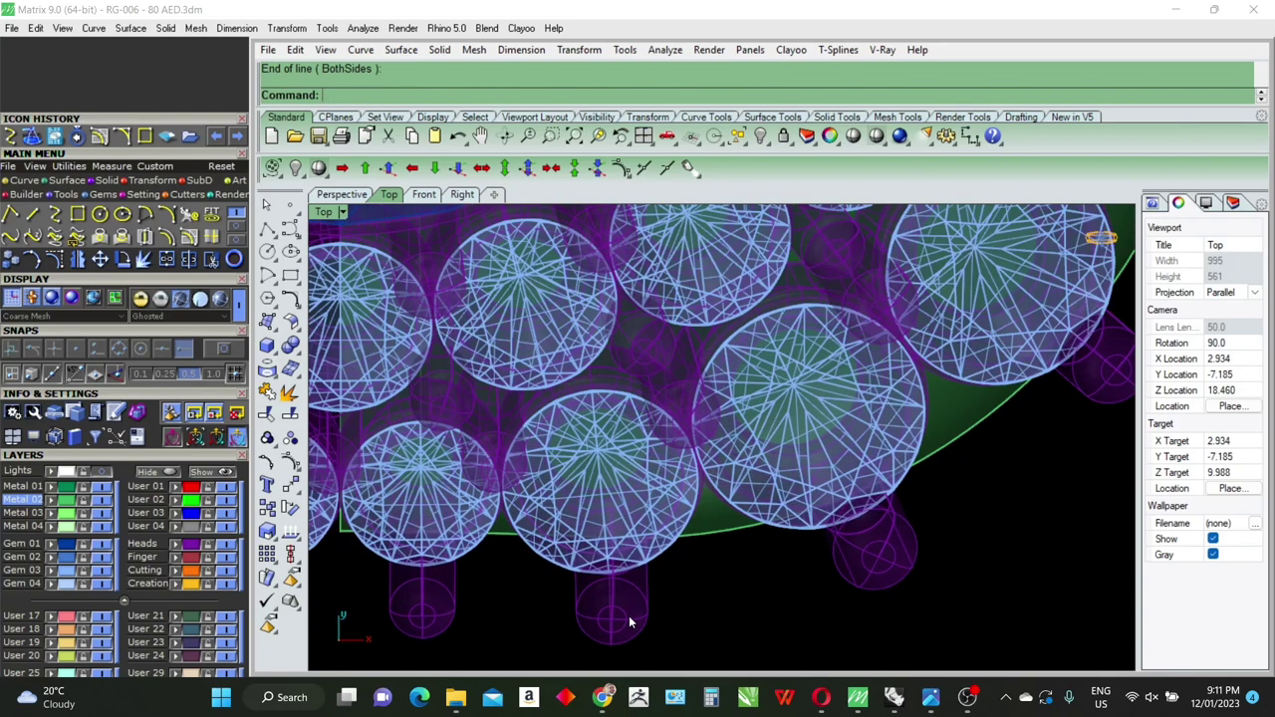
key("Return")
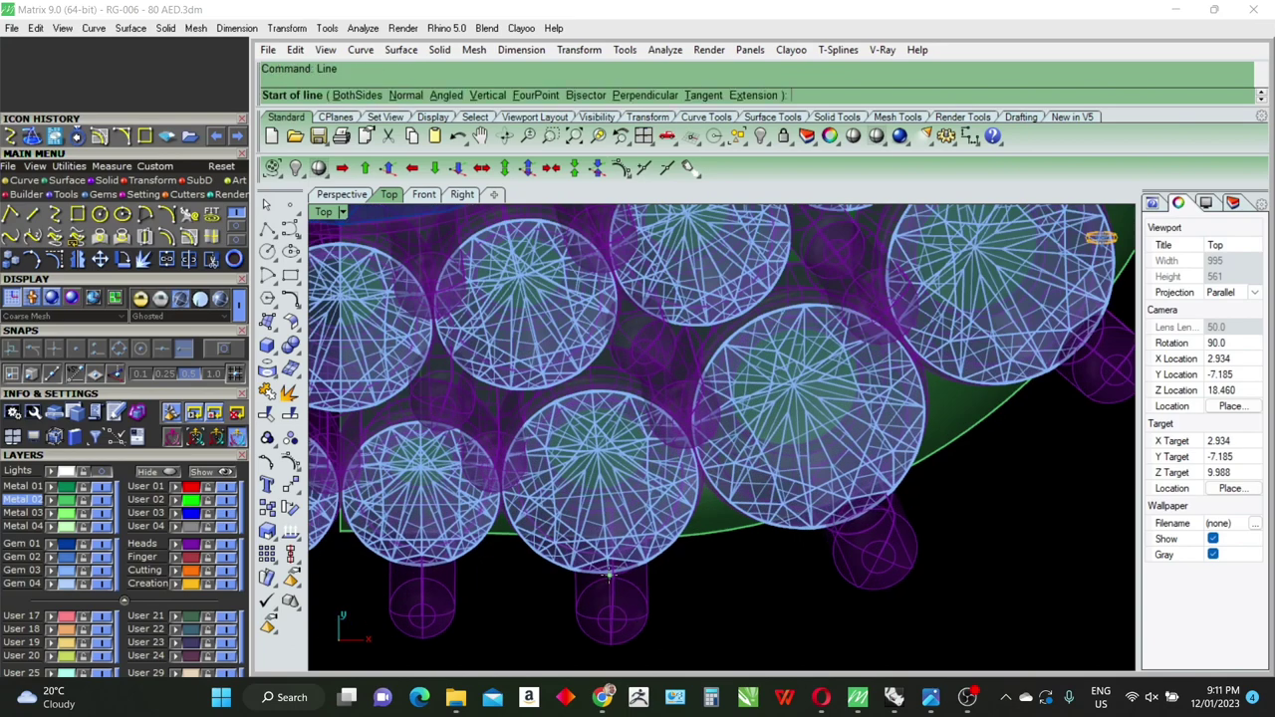
left_click(609, 575)
scroll(608, 575, "down", 2)
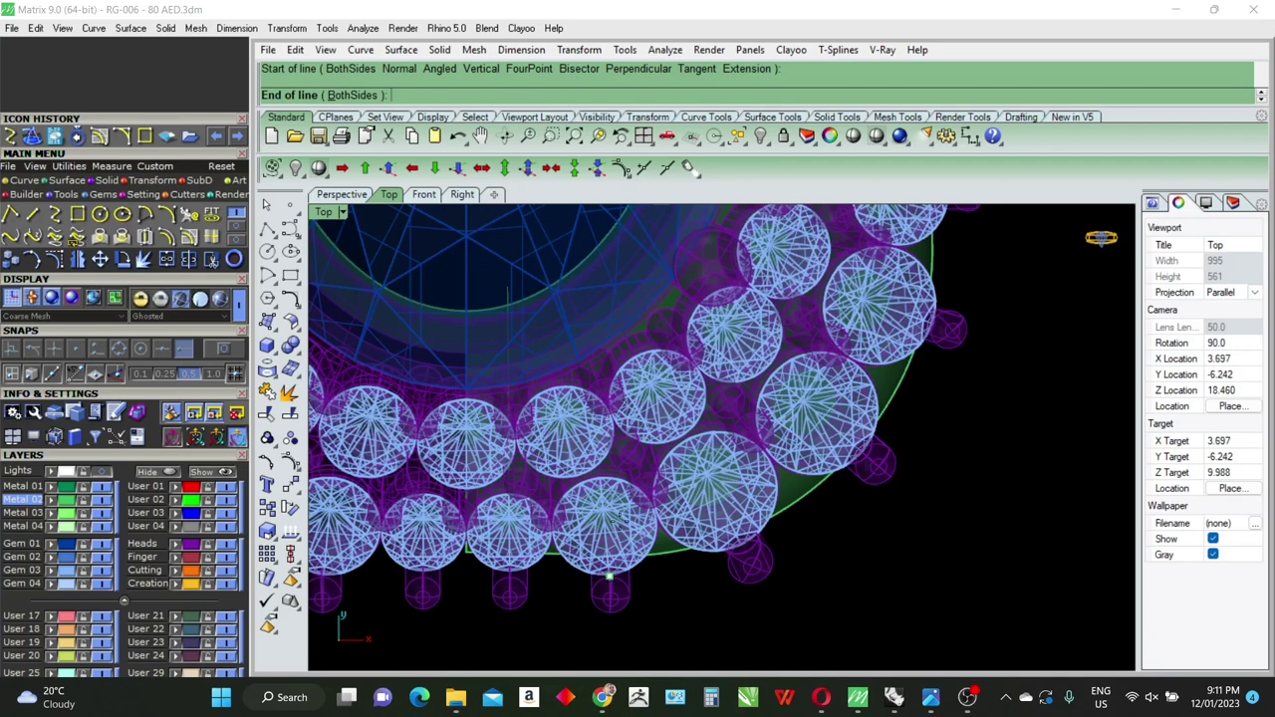
left_click(582, 303)
scroll(752, 550, "up", 2)
Step: Draw two more guide lines from outer prongs along the halo edge toward the centre stone
key("Return")
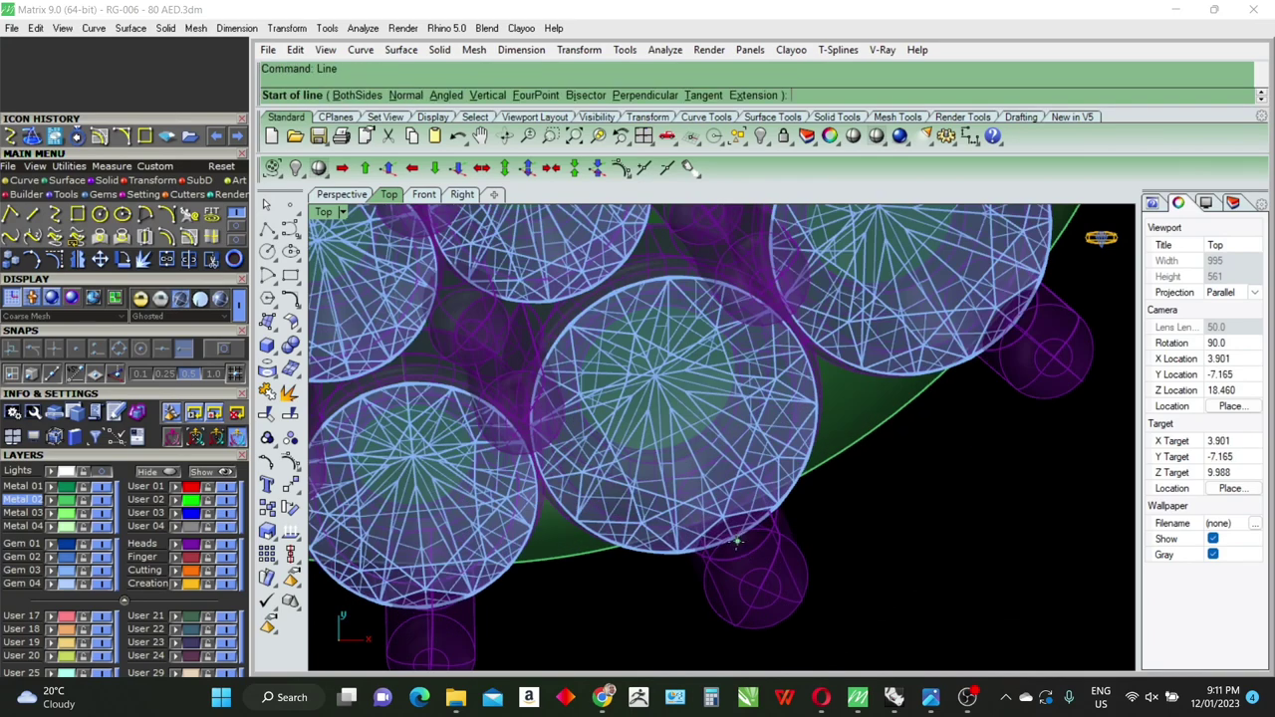
left_click(734, 543)
scroll(735, 545, "down", 2)
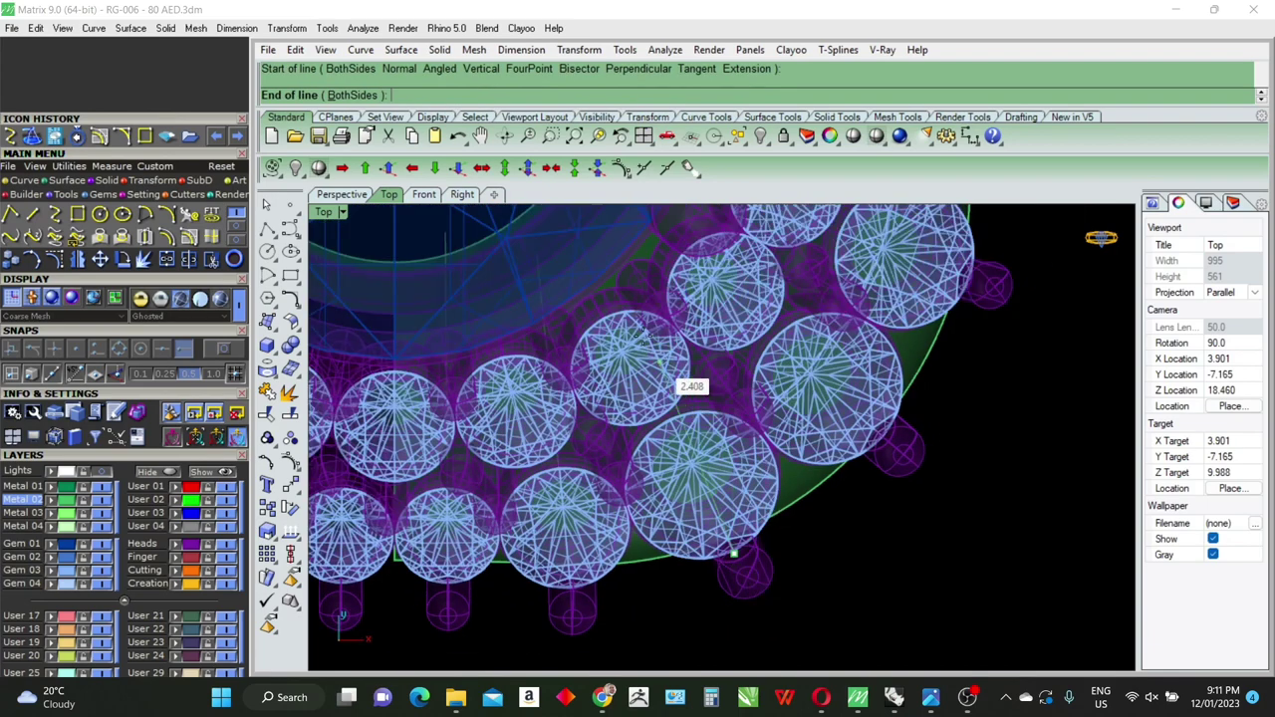
left_click(600, 277)
scroll(865, 528, "up", 3)
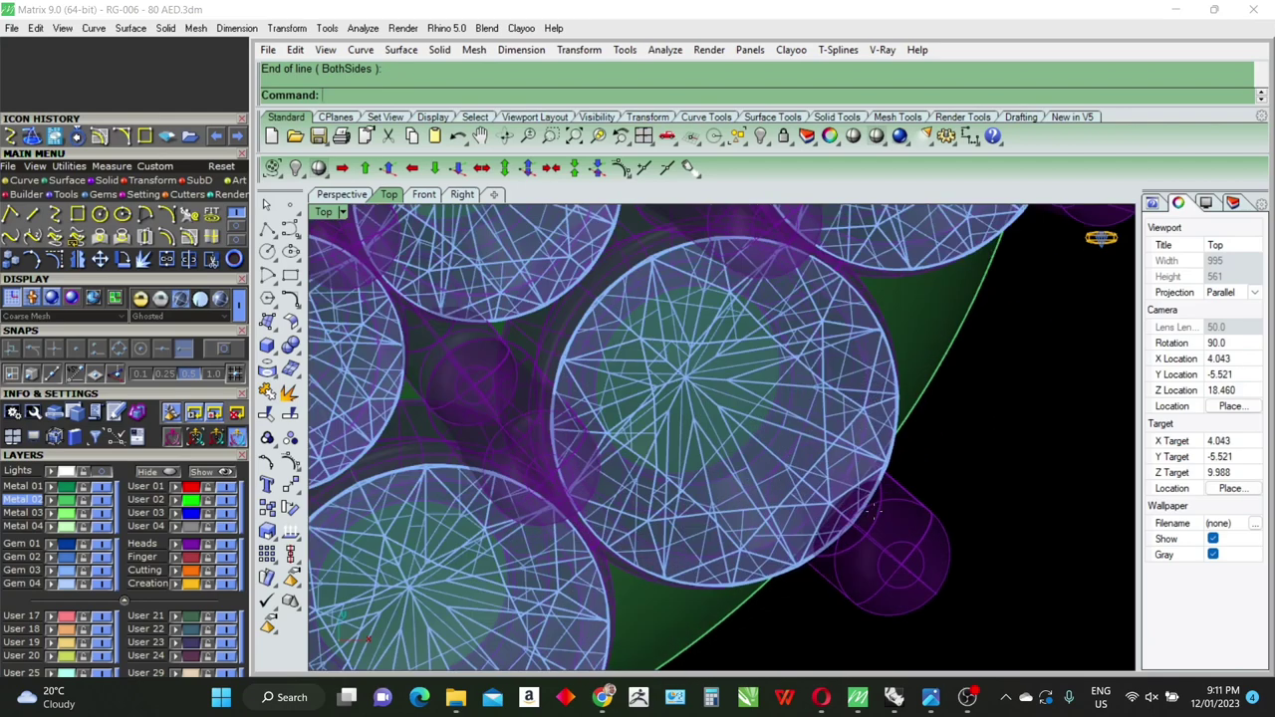
key("Return")
left_click(863, 531)
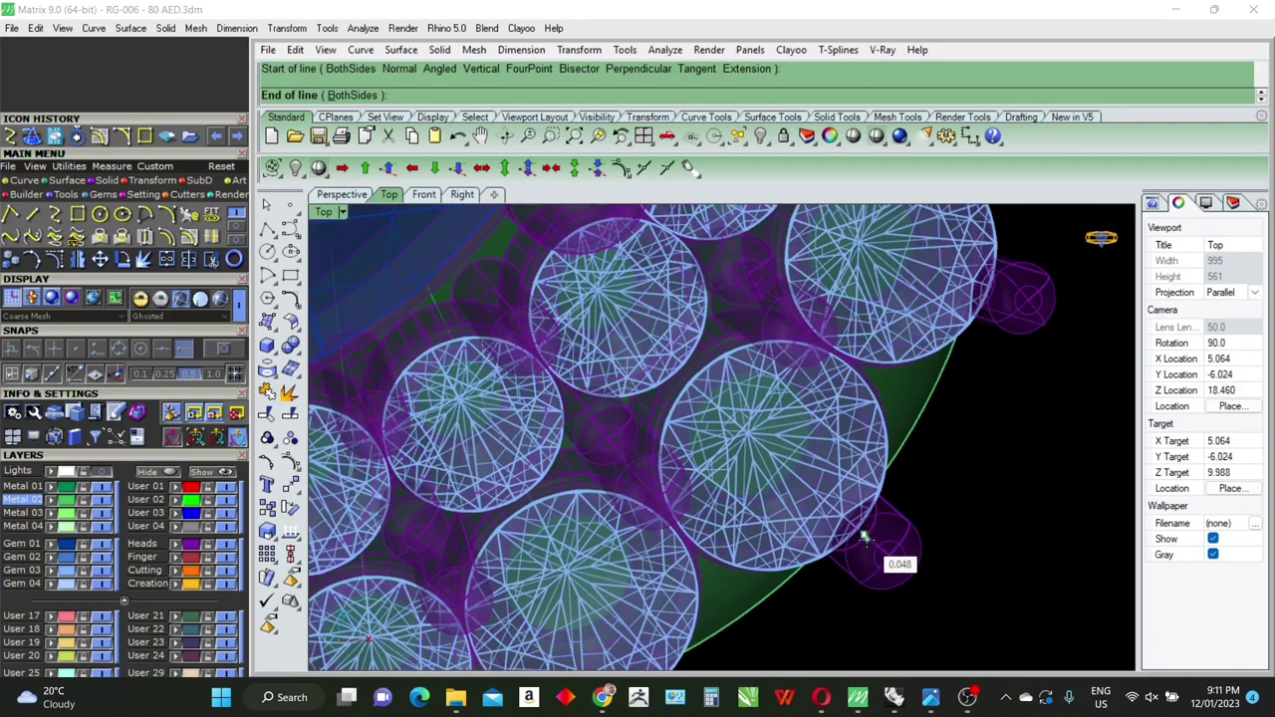
scroll(864, 533, "down", 2)
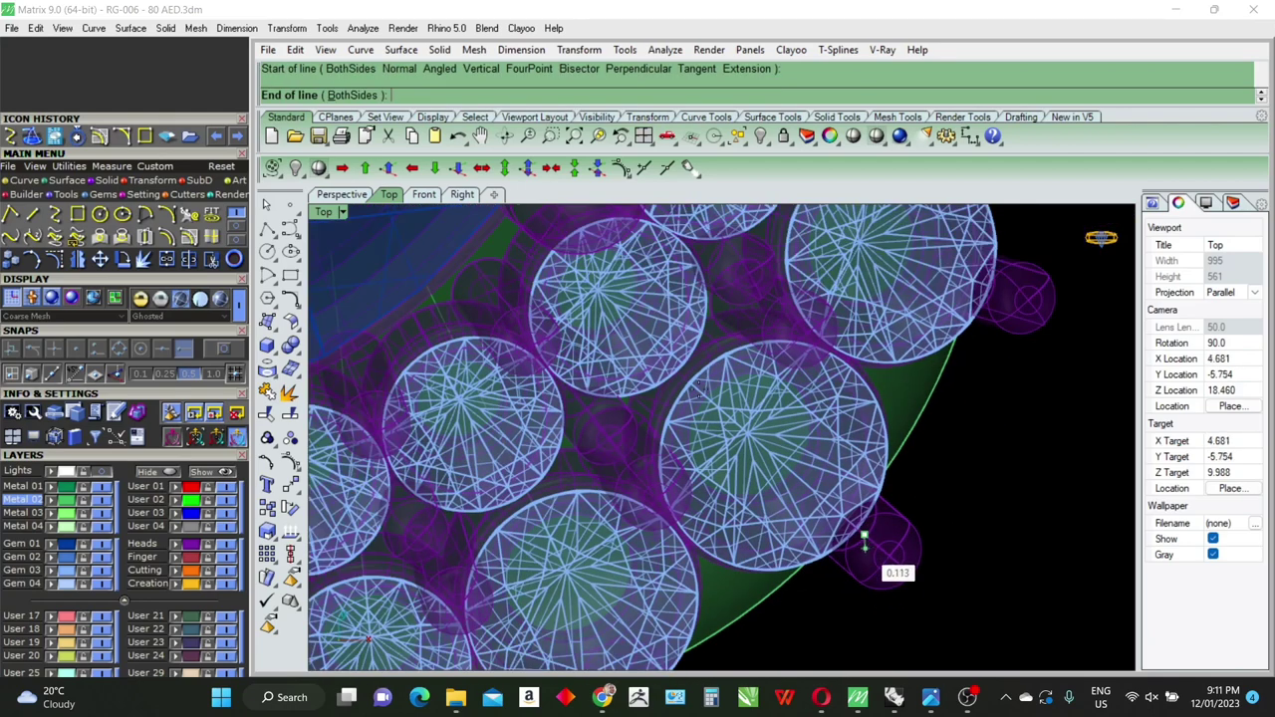
left_click(508, 223)
scroll(972, 358, "up", 2)
key("Return")
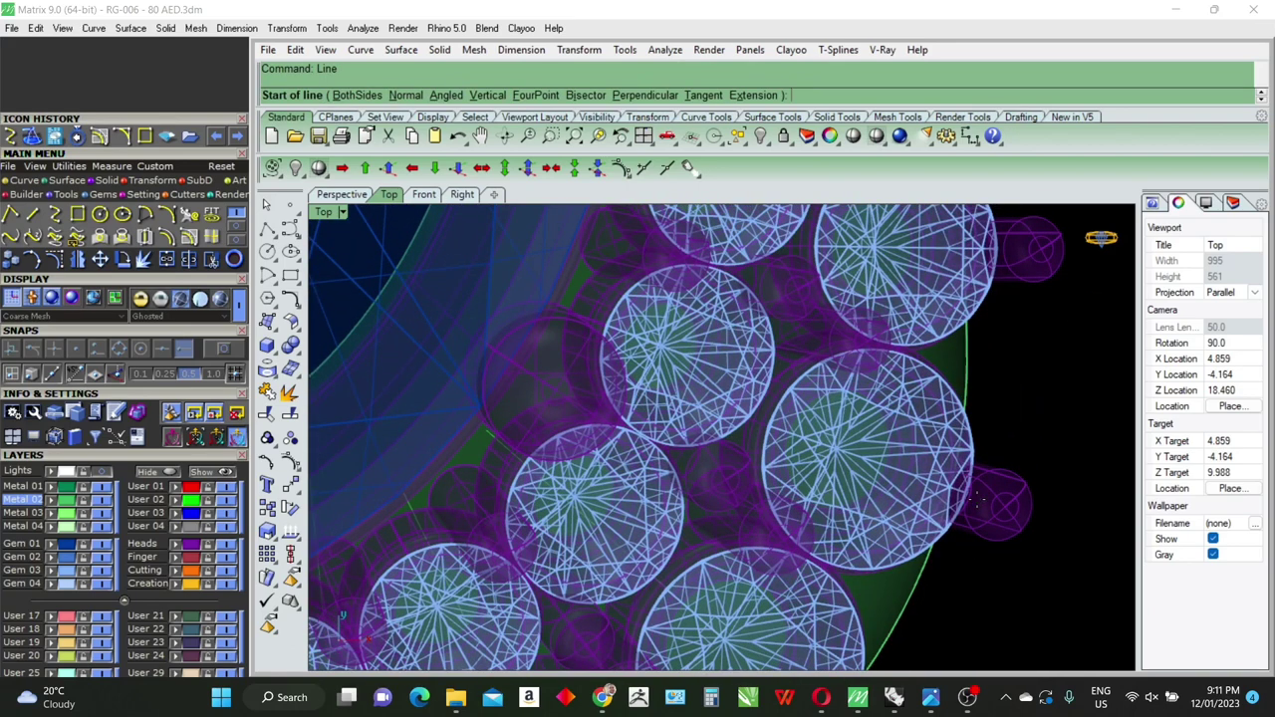
Step: Draw a guide line from the right-side prong toward the centre stone, panning to the halo's right side
left_click(975, 500)
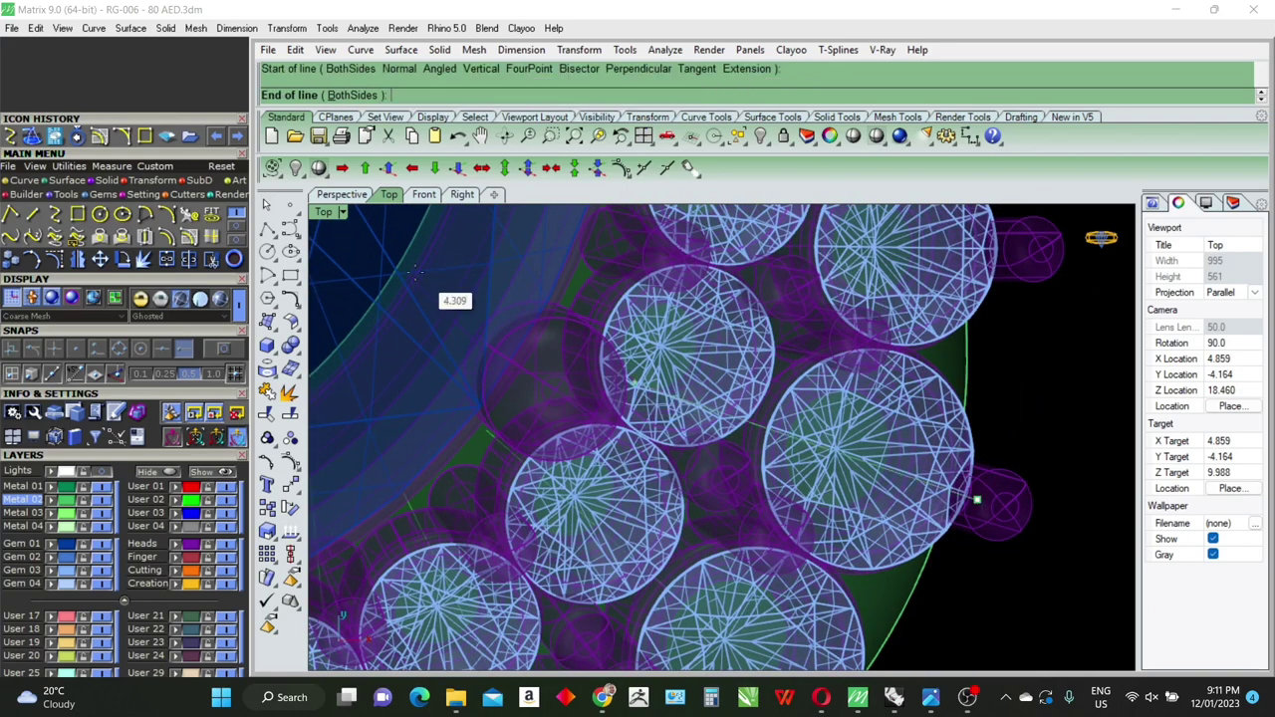
left_click(402, 221)
right_click_drag(435, 296, 992, 432)
key("Return")
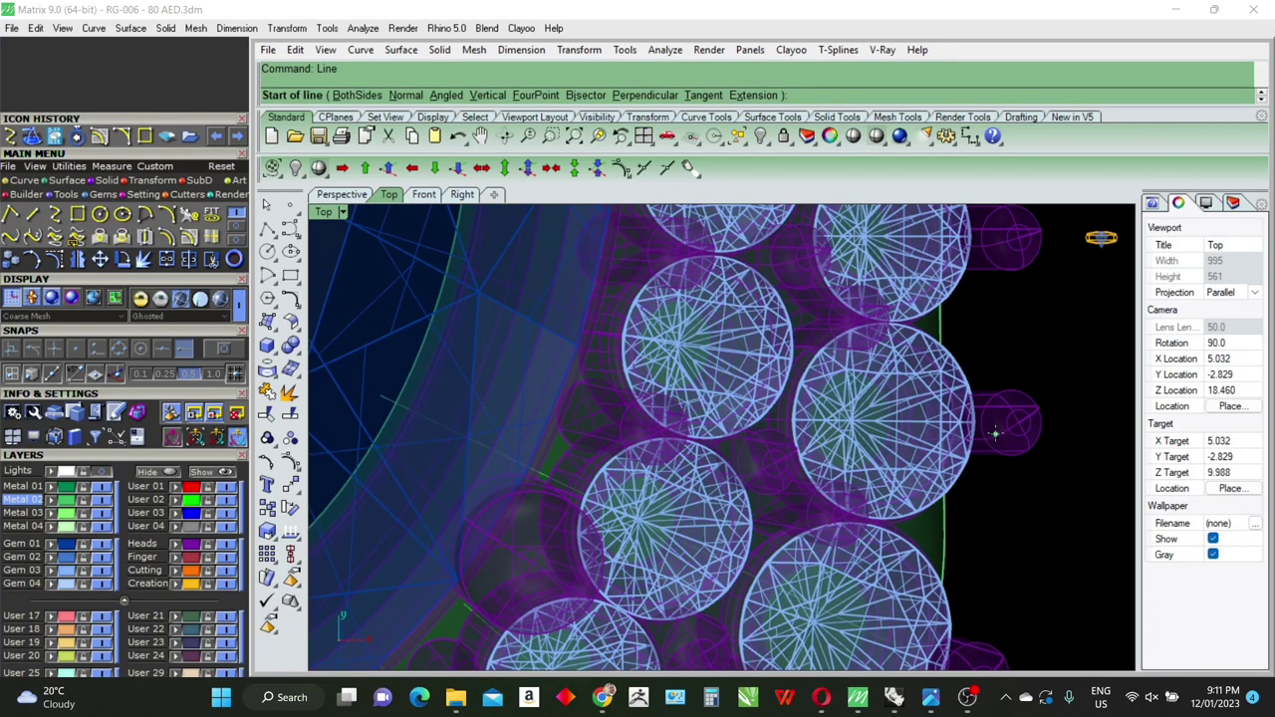
left_click(998, 427)
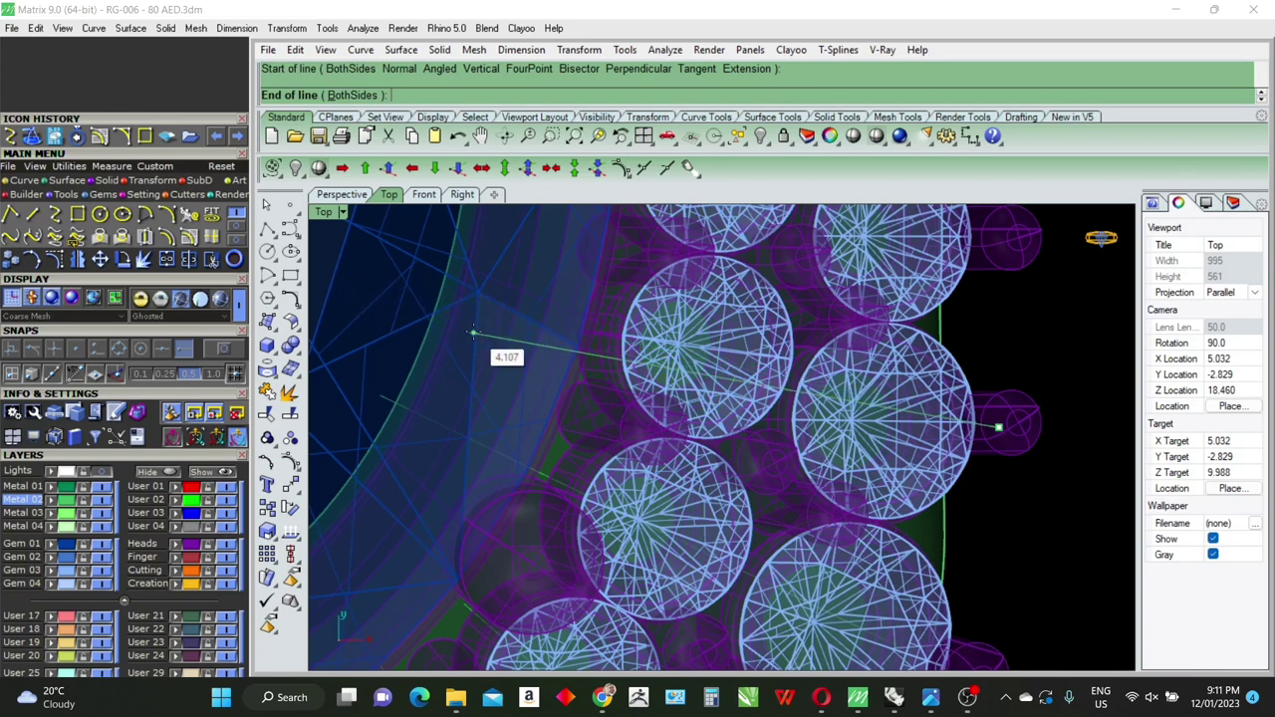
scroll(474, 333, "down", 2)
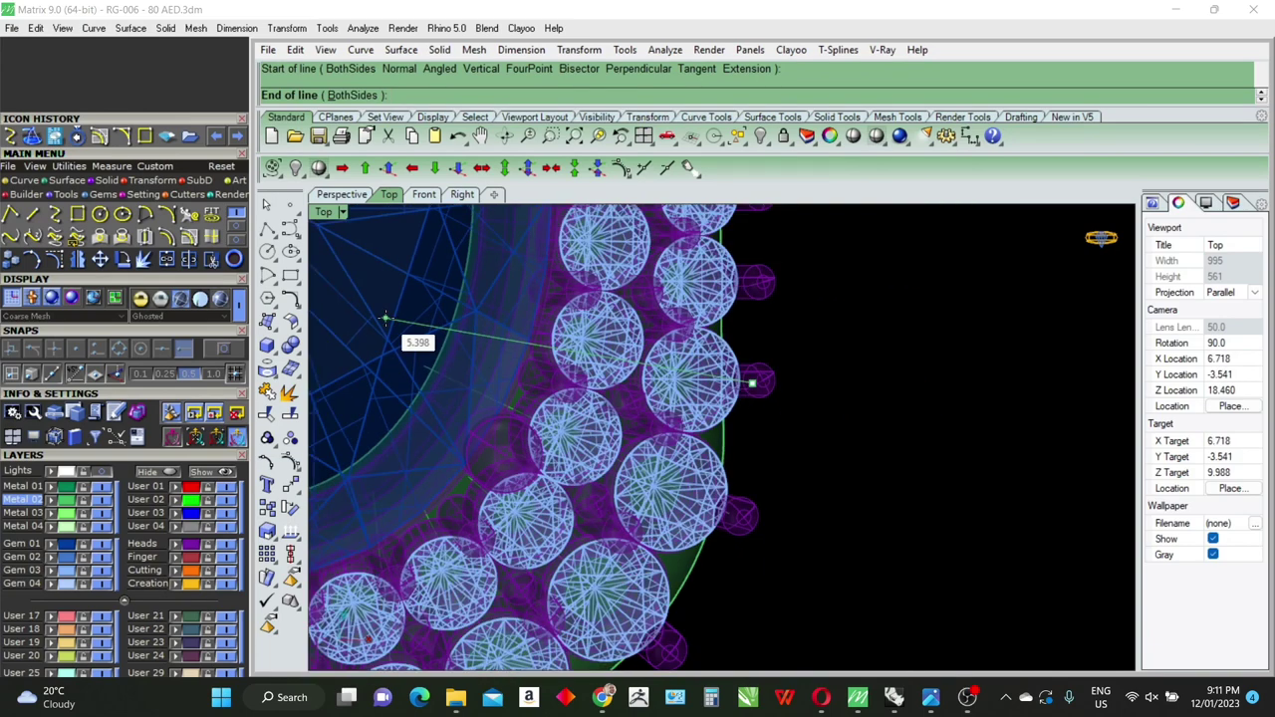
key("Escape")
key("Return")
scroll(766, 393, "up", 3)
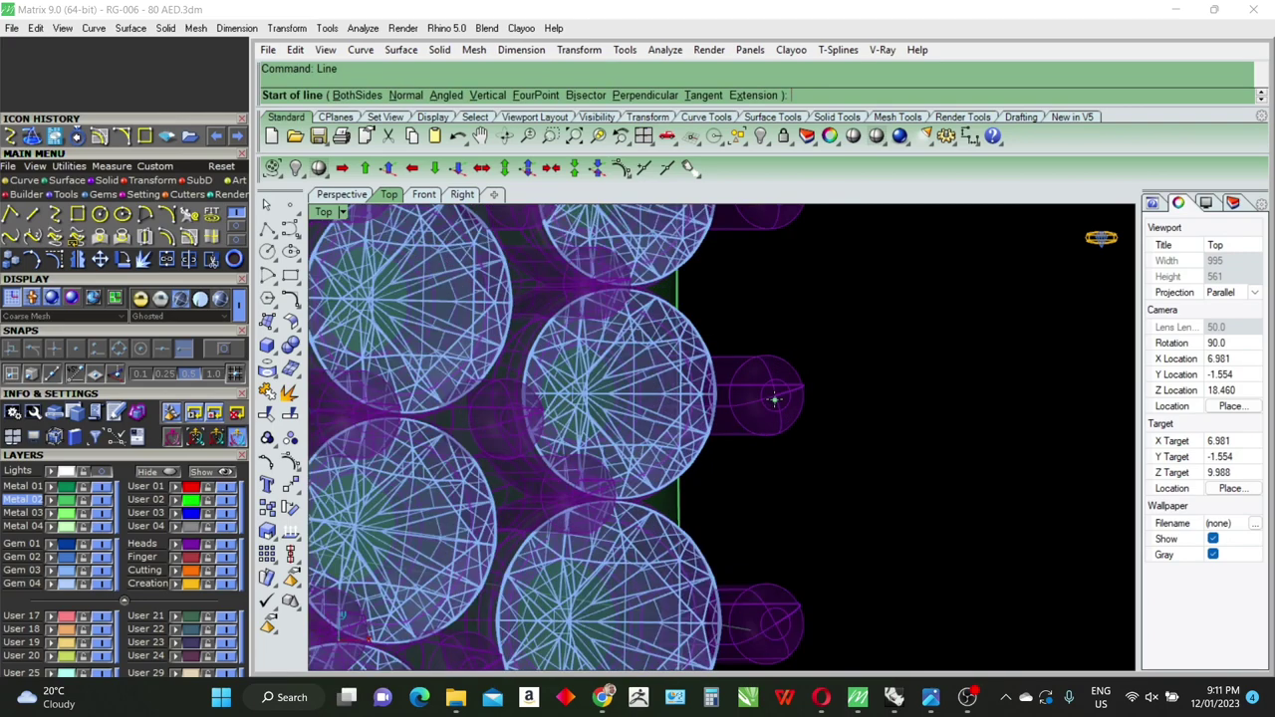
Step: Draw a new guide line running outward from the halo's outer edge
left_click(774, 400)
scroll(774, 397, "down", 2)
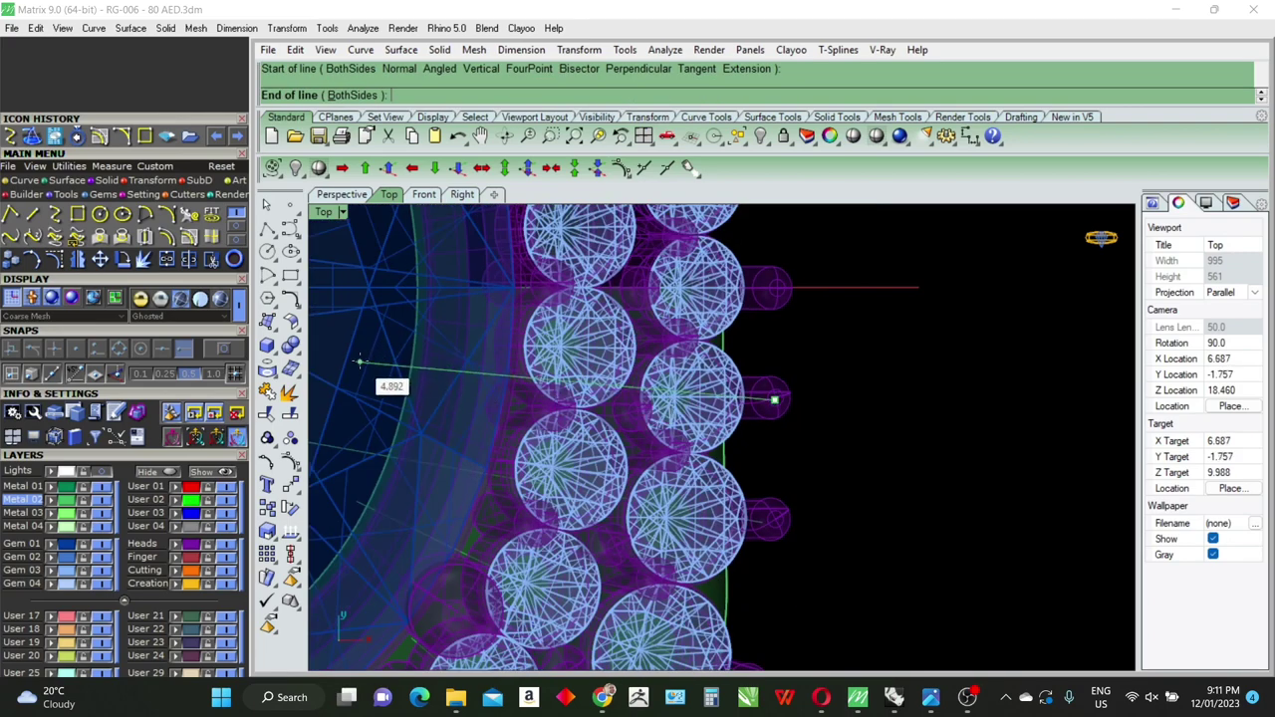
key("Escape")
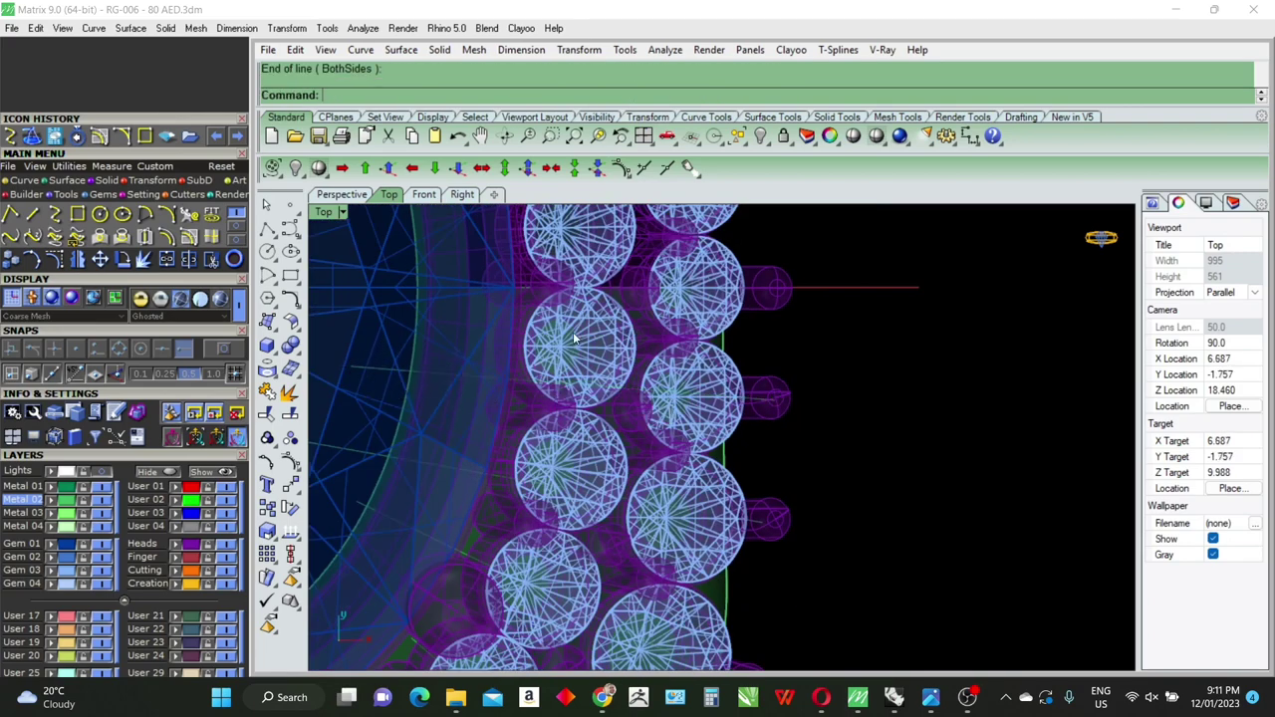
scroll(655, 399, "up", 2)
key("Return")
scroll(794, 359, "up", 1)
scroll(793, 359, "down", 1)
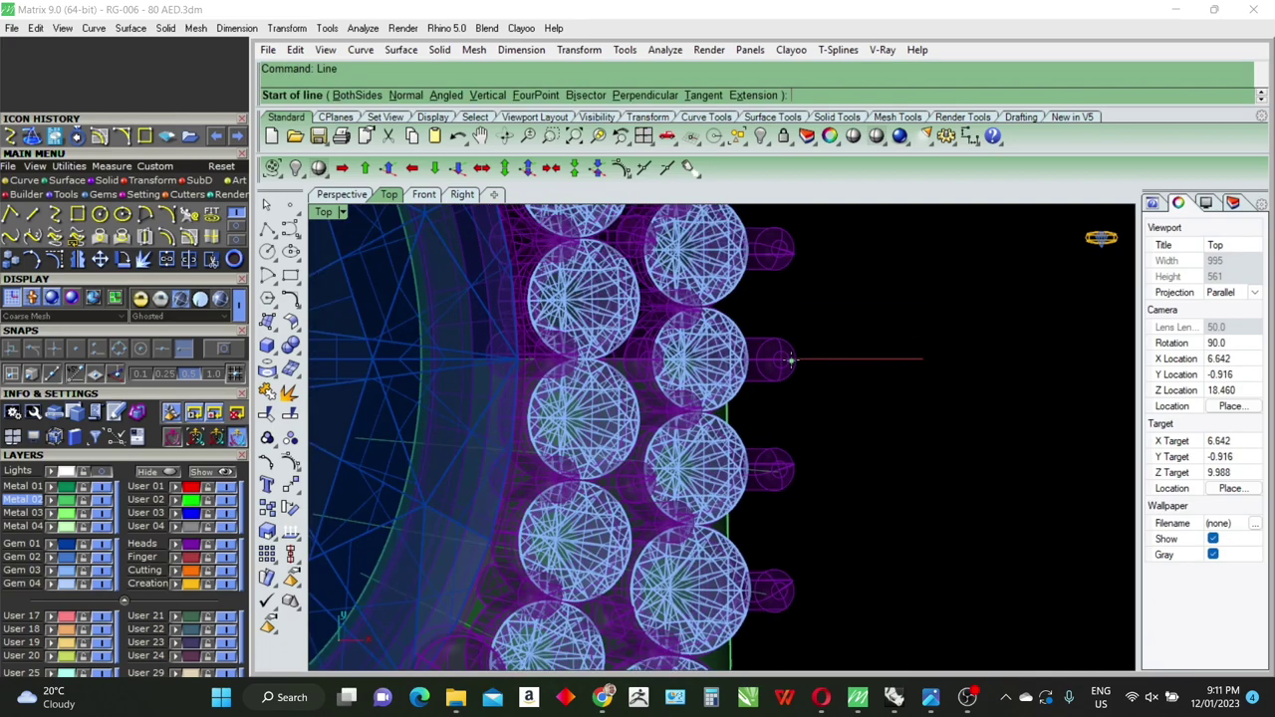
left_click(791, 359)
type("0")
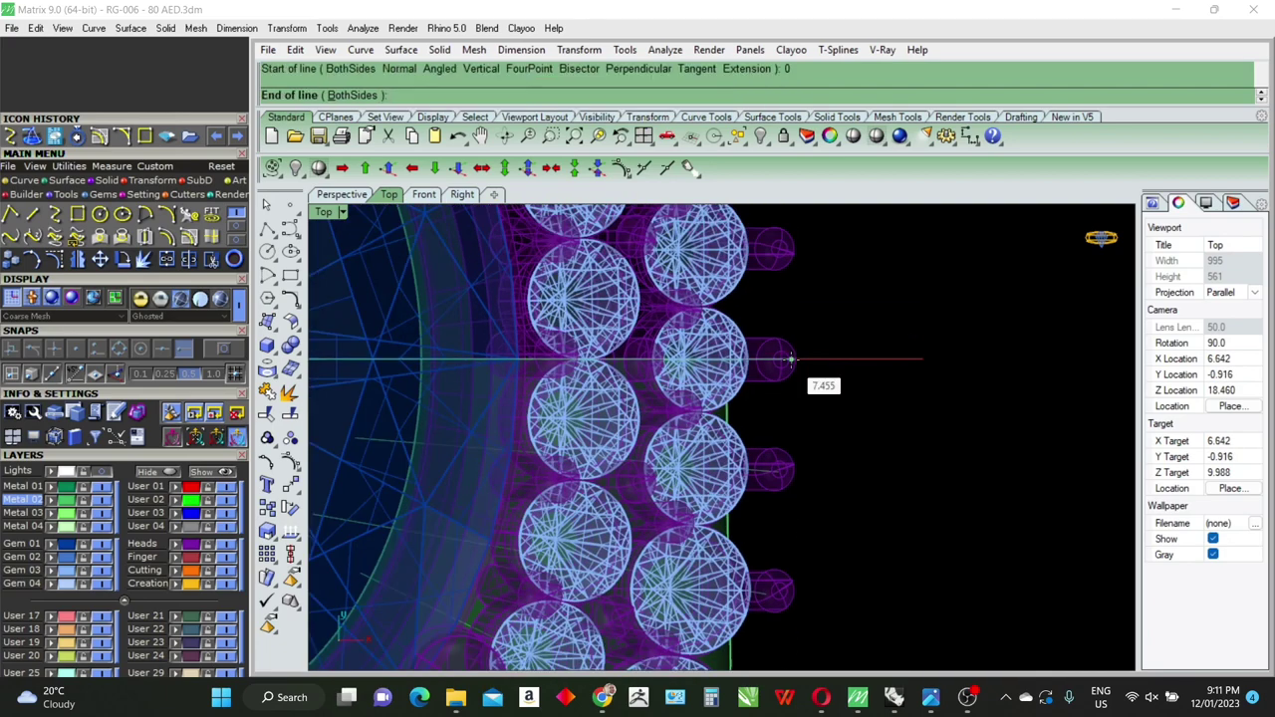
left_click(999, 359)
scroll(1001, 362, "down", 1)
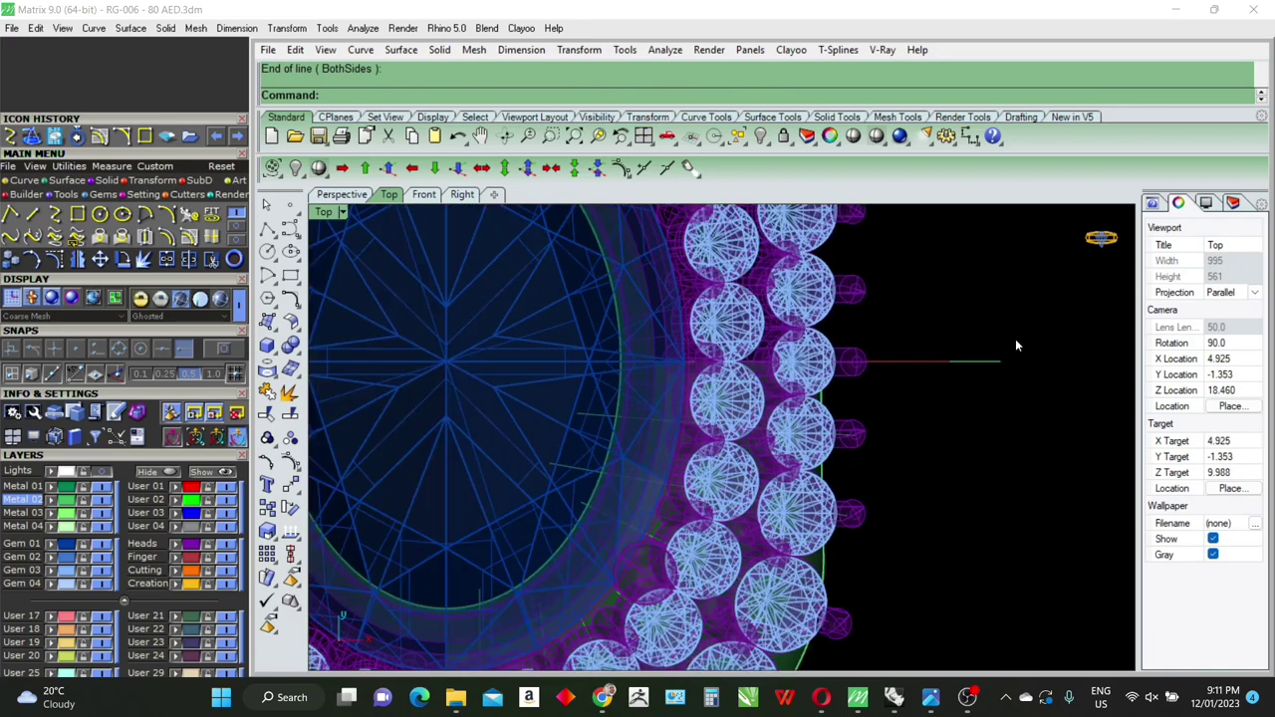
left_click(662, 390)
Step: Select the arc and all the radiating guide lines
left_click(342, 193)
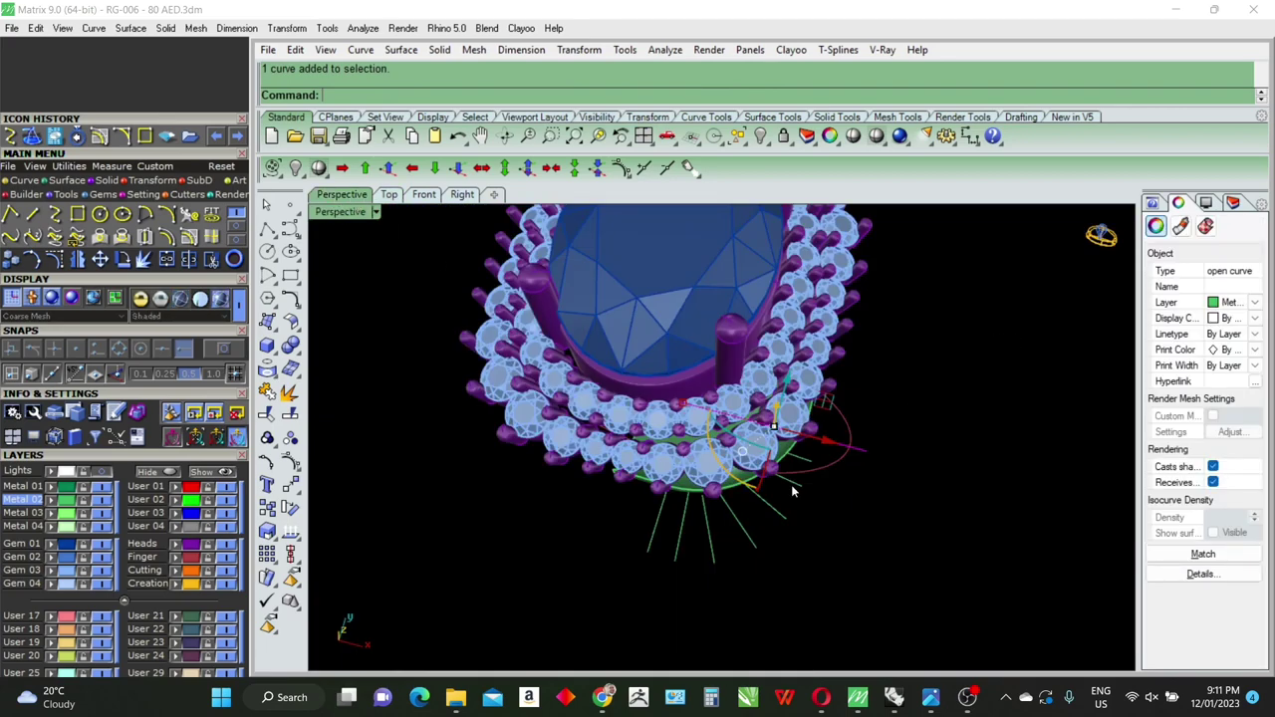
scroll(790, 484, "up", 3)
right_click_drag(790, 484, 757, 539)
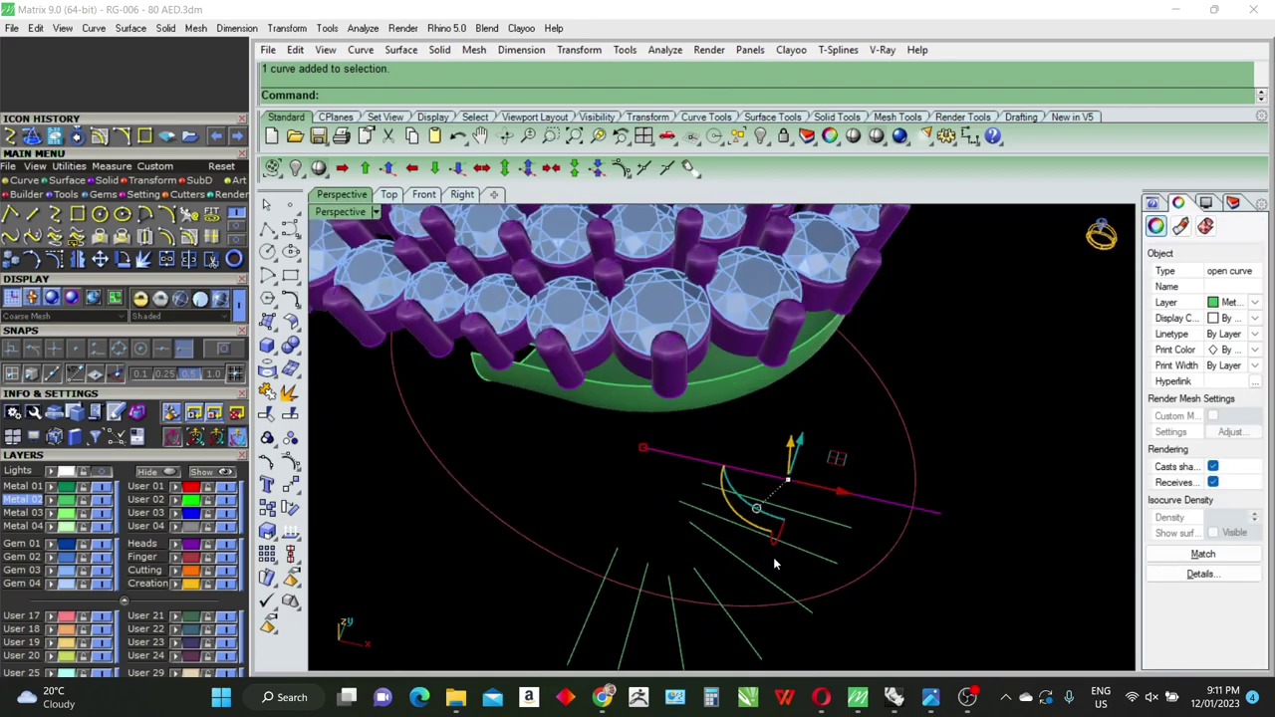
mouse_move(750, 473)
left_mouse_down()
mouse_move(723, 574)
mouse_move(687, 529)
left_mouse_up()
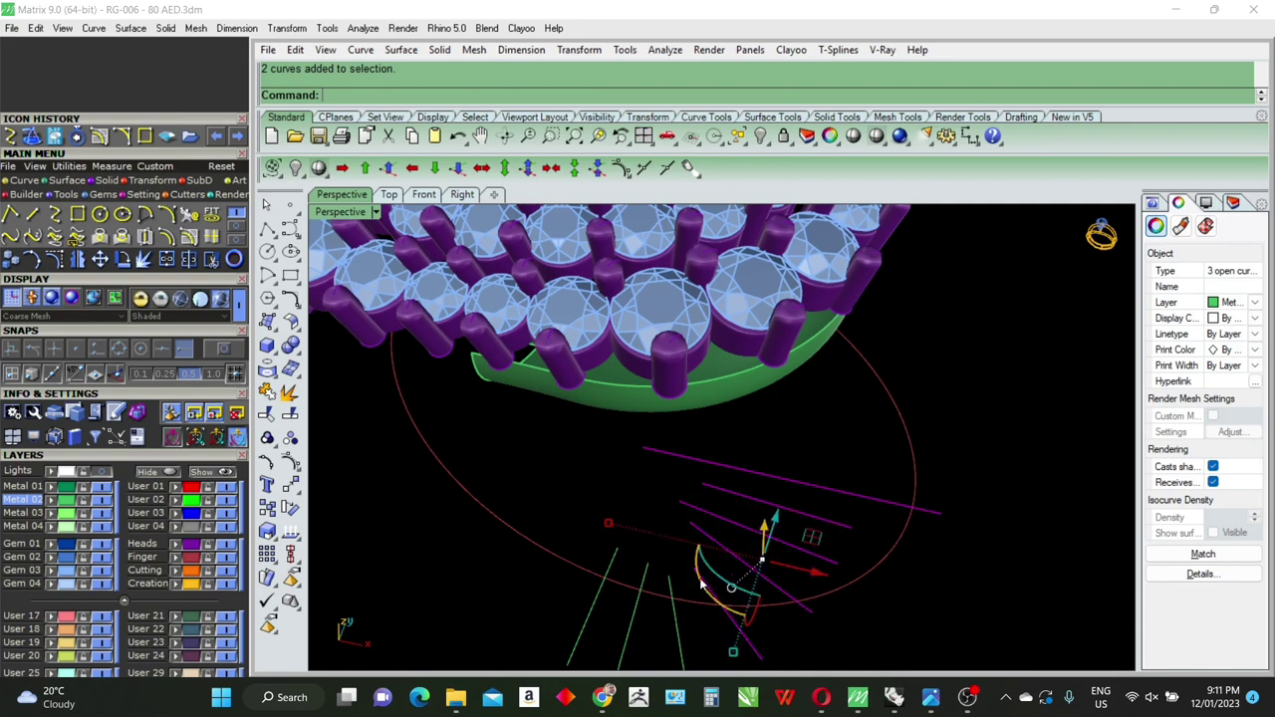
scroll(725, 552, "down", 3)
scroll(725, 552, "up", 2)
right_click_drag(725, 551, 657, 599)
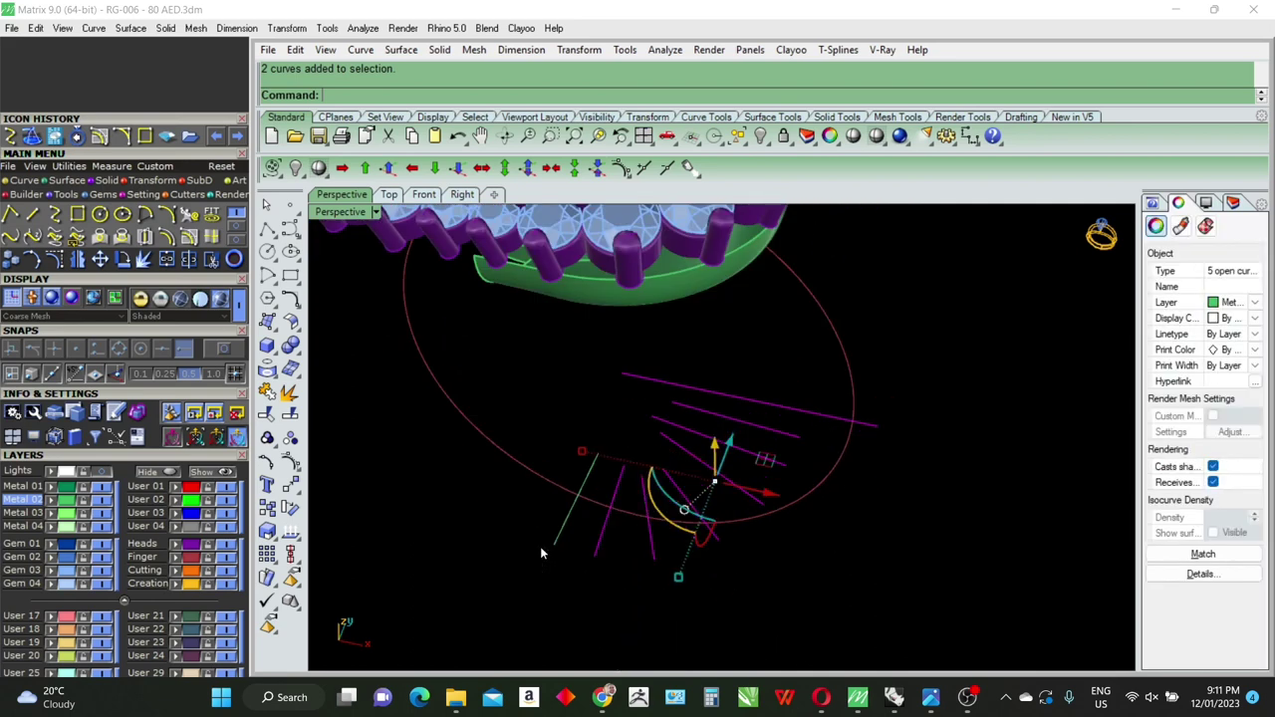
left_click_drag(512, 584, 621, 449)
mouse_move(630, 441)
right_mouse_down()
mouse_move(702, 485)
mouse_move(640, 312)
right_mouse_up()
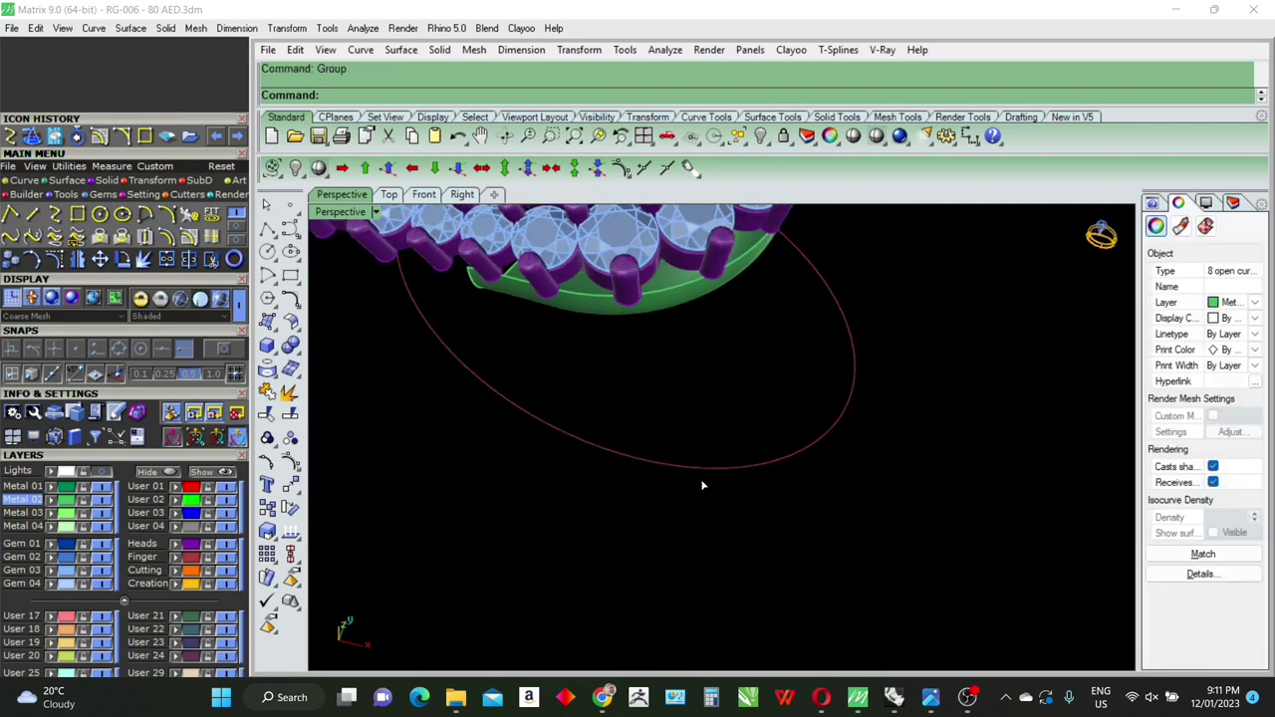
Step: Project the selected lines onto the green cup surface from the Top view, then maximize Perspective
left_click(604, 310, "shift")
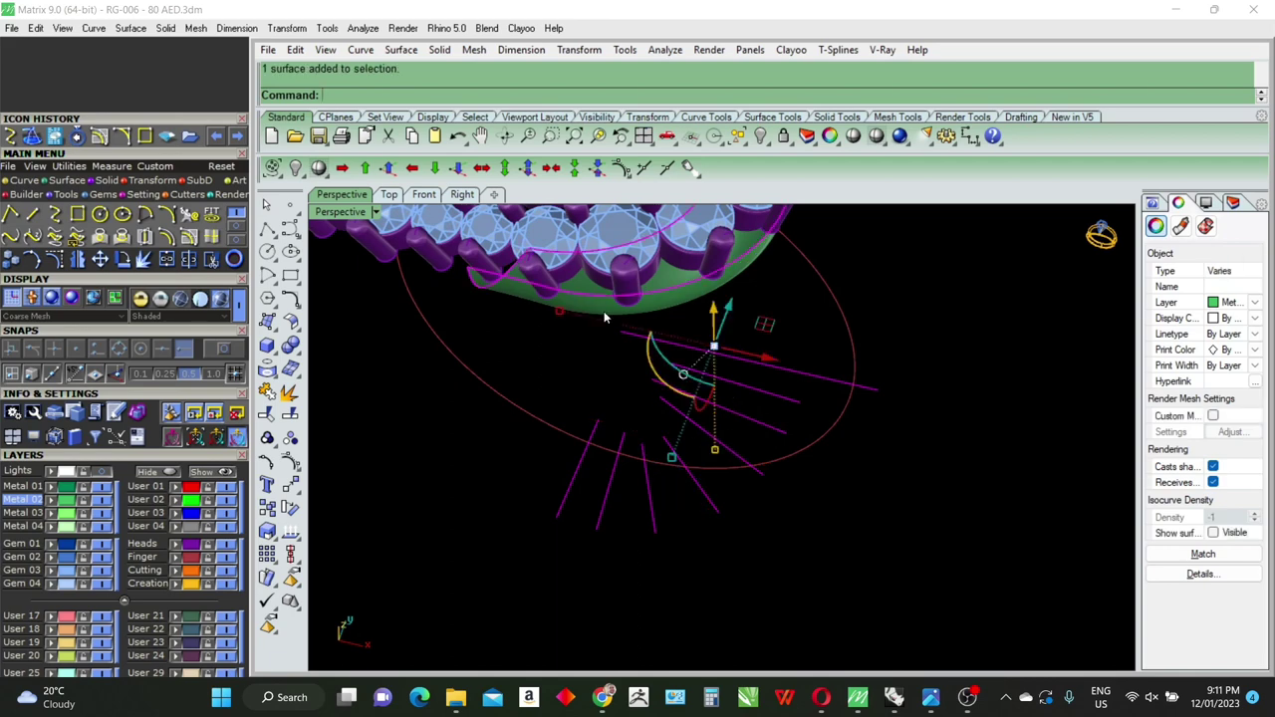
left_click(388, 194)
right_click_drag(702, 466, 723, 468)
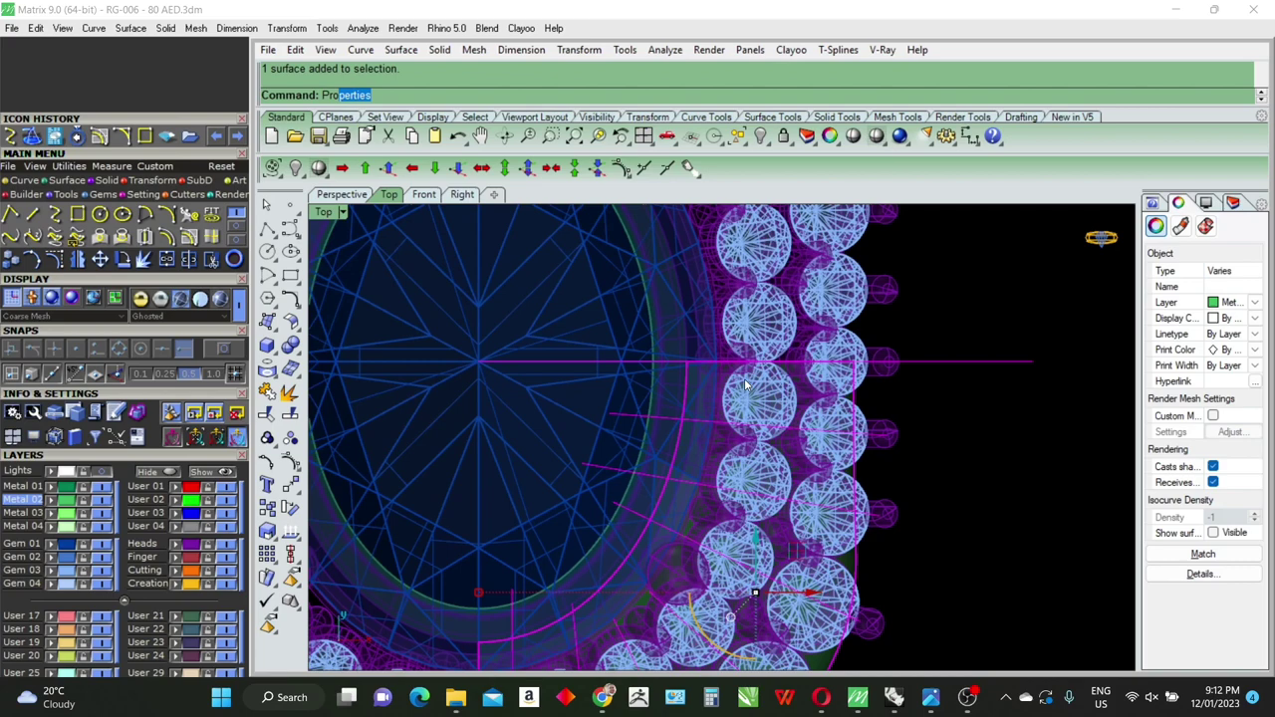
key("Up")
key("Up")
key("Up")
key("Return")
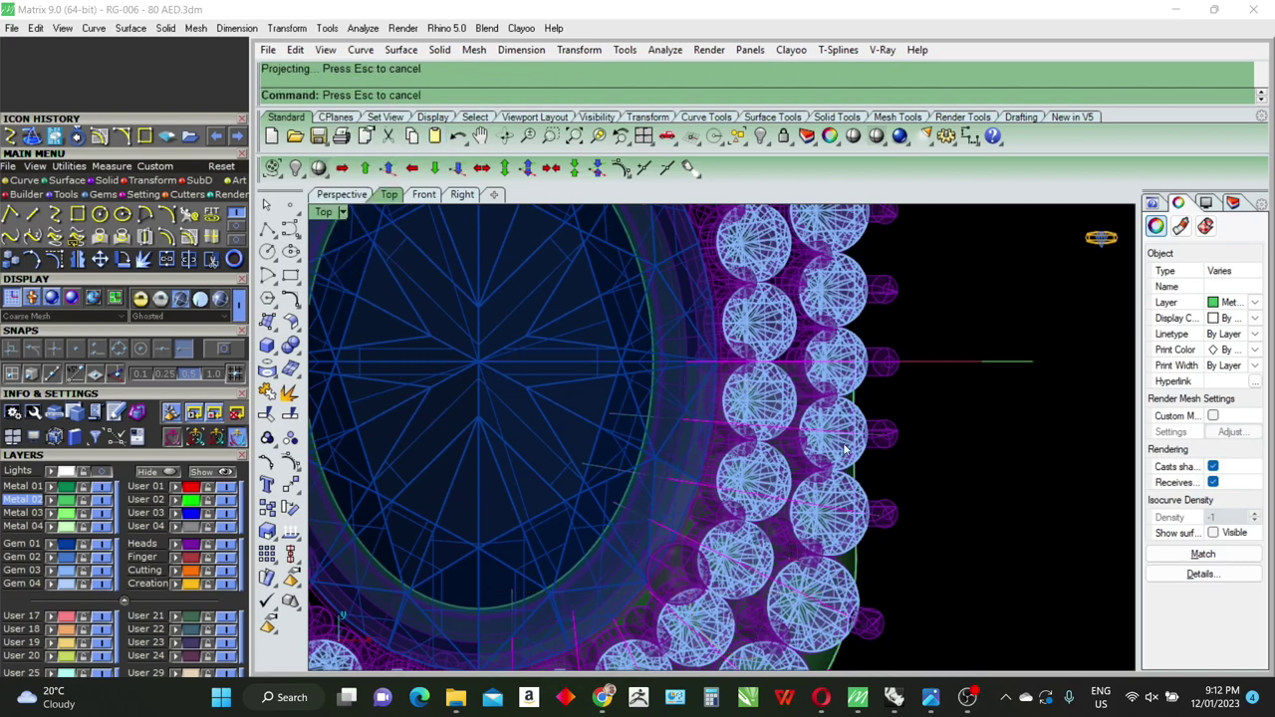
scroll(845, 450, "down", 2)
scroll(845, 454, "down", 2)
key("ctrl+F4")
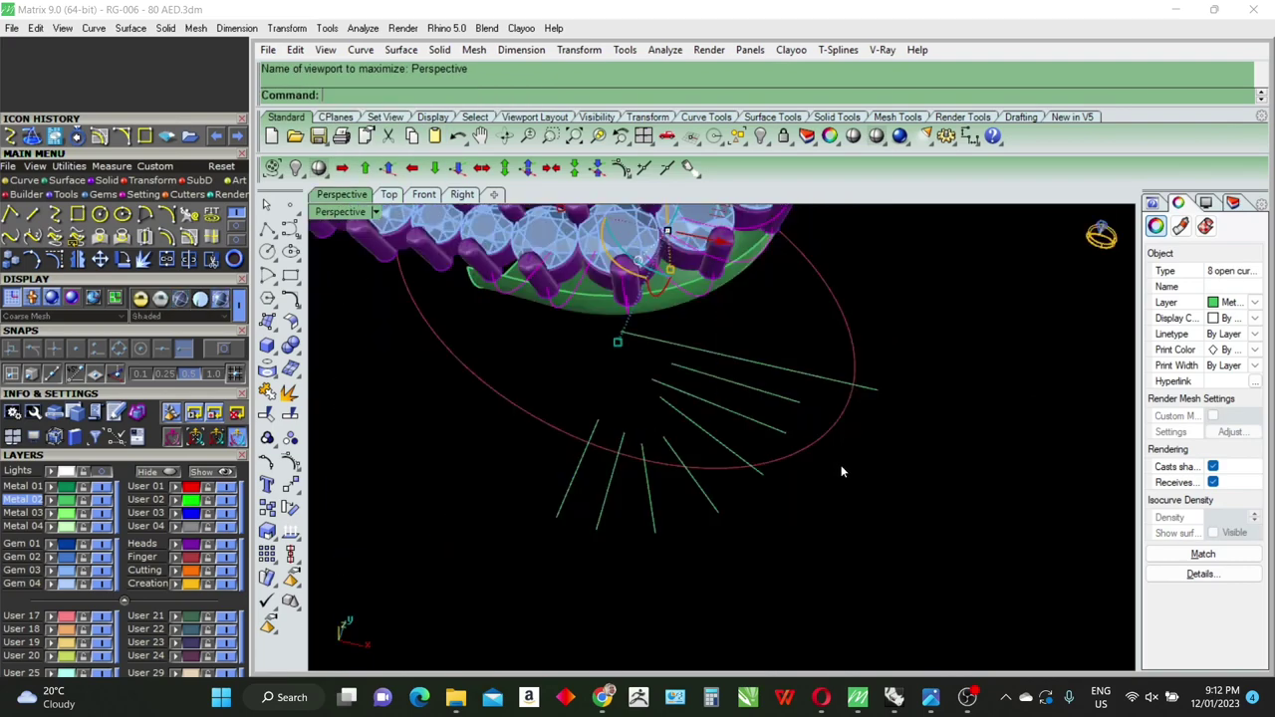
Step: Hide the green band and cup surfaces through the Layers panel
right_click_drag(842, 471, 804, 443)
mouse_move(714, 456)
right_mouse_down()
mouse_move(705, 389)
mouse_move(680, 398)
mouse_move(739, 425)
right_mouse_up()
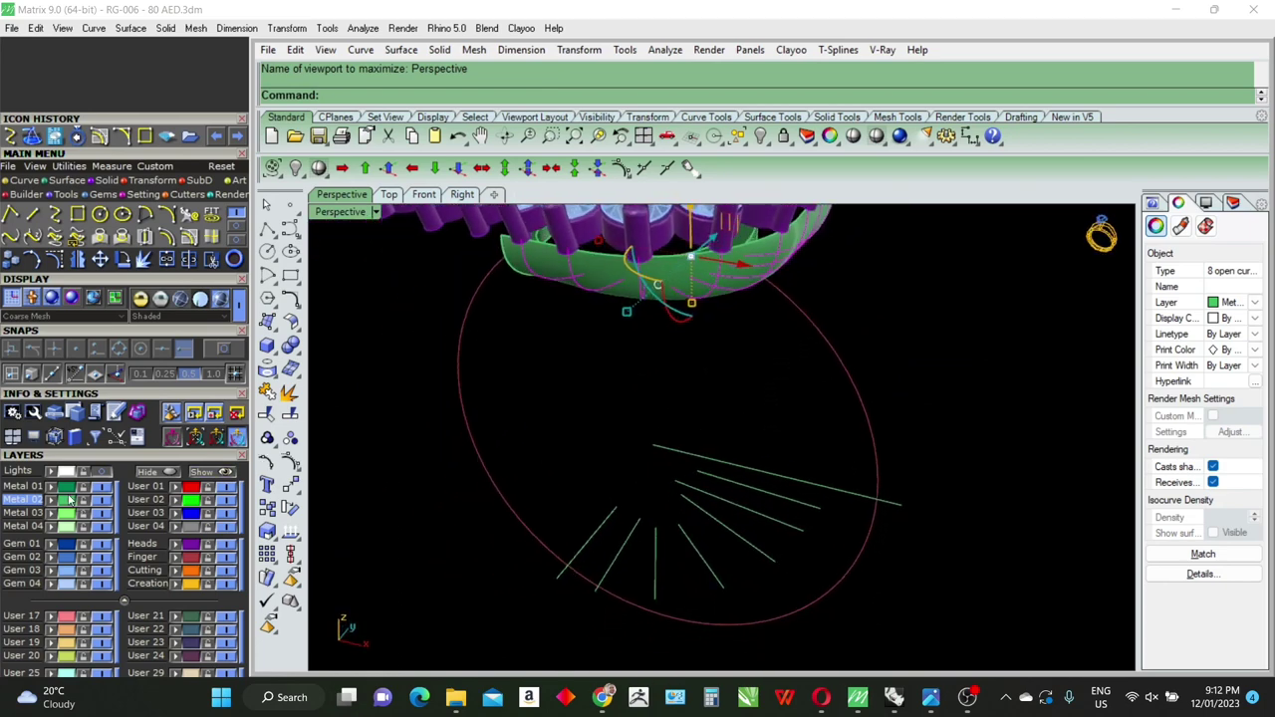
left_click(101, 508)
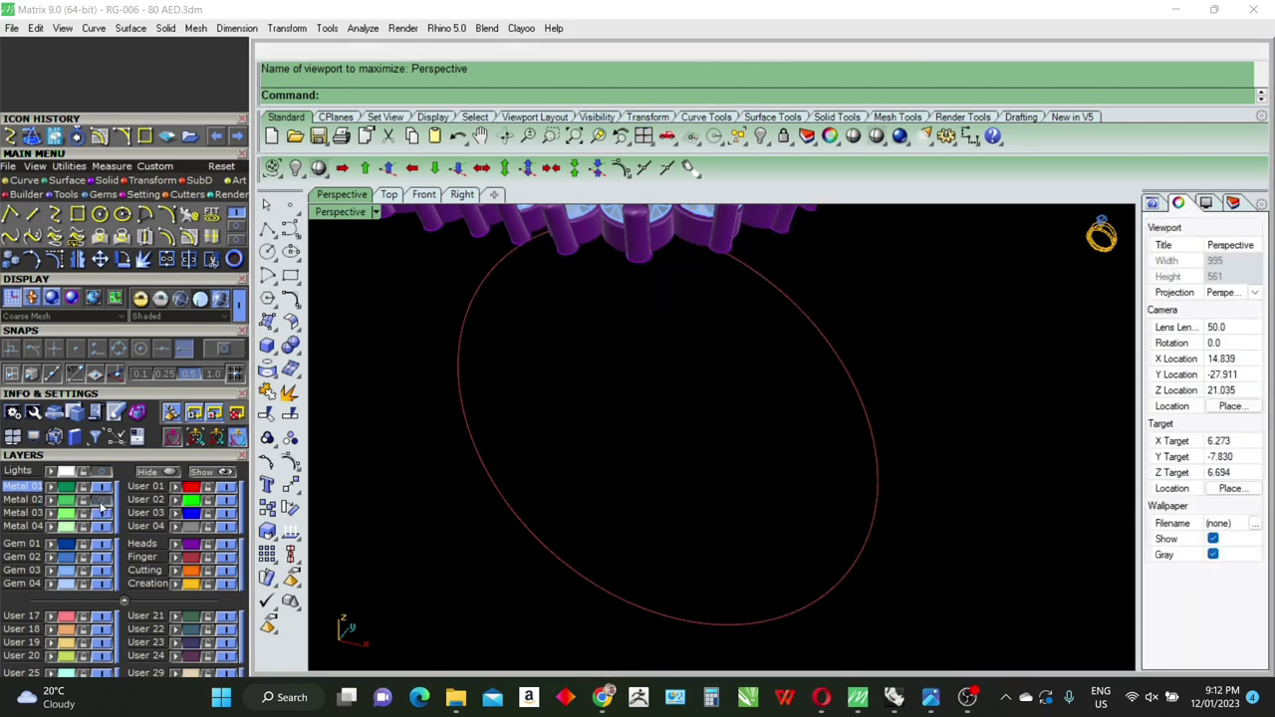
right_click_drag(567, 447, 612, 369)
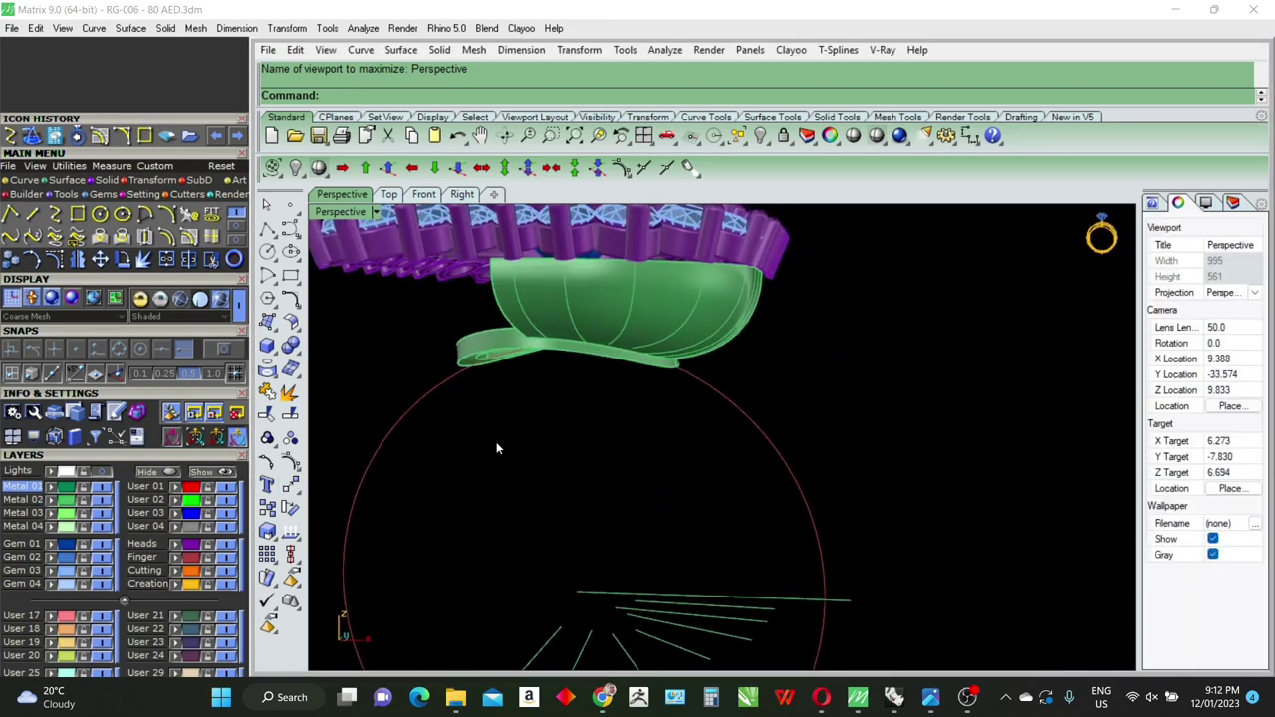
left_click_drag(458, 448, 847, 266)
scroll(777, 299, "up", 2)
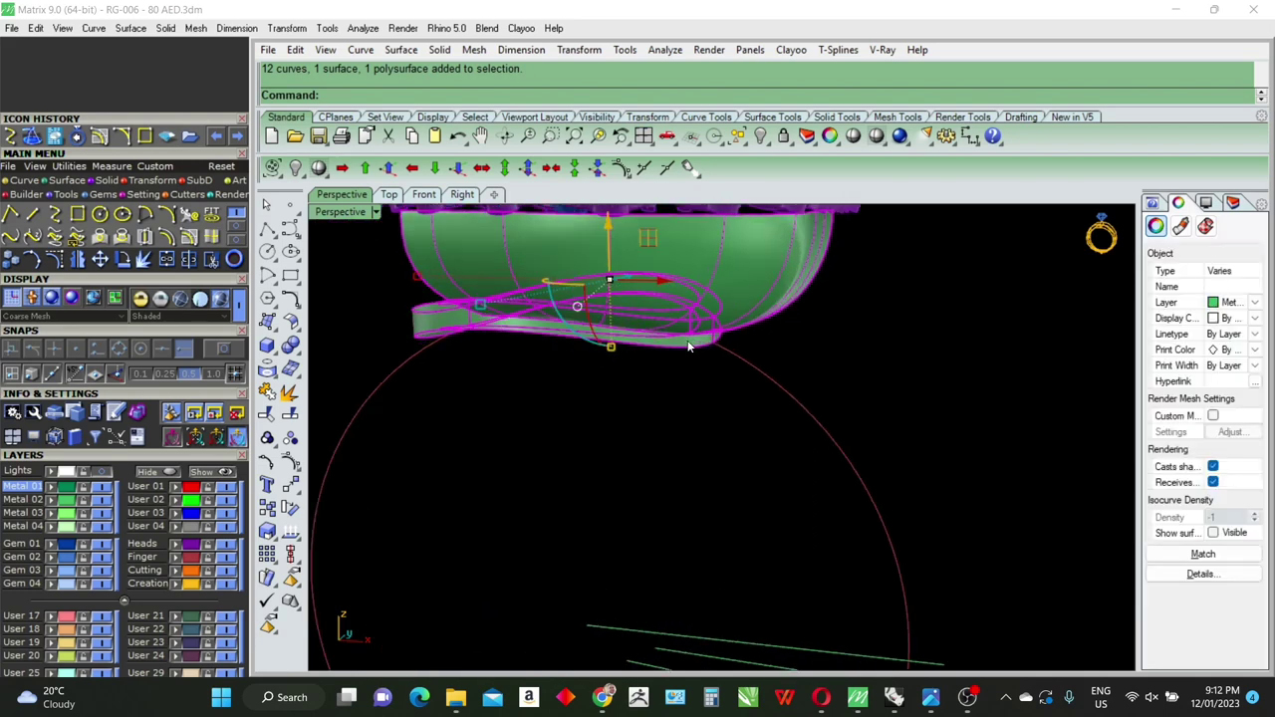
scroll(717, 328, "up", 2)
left_click(687, 345, "ctrl")
left_click(686, 260, "ctrl")
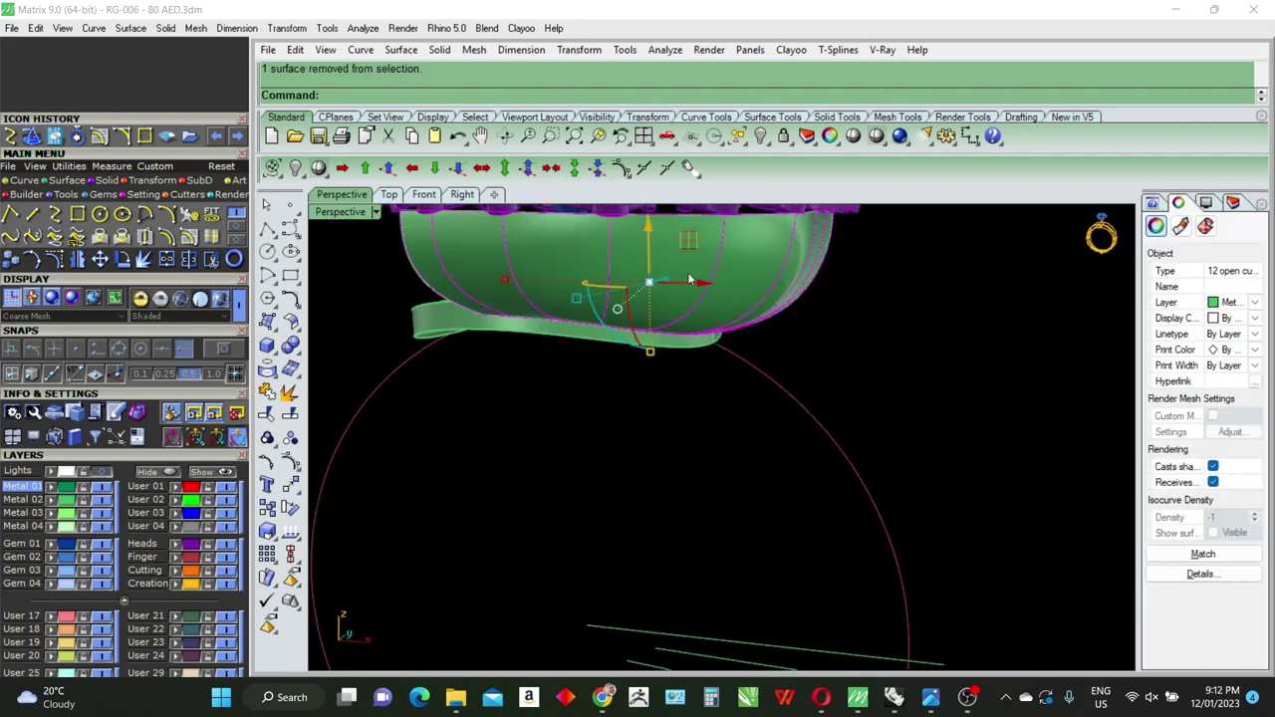
scroll(705, 389, "down", 2)
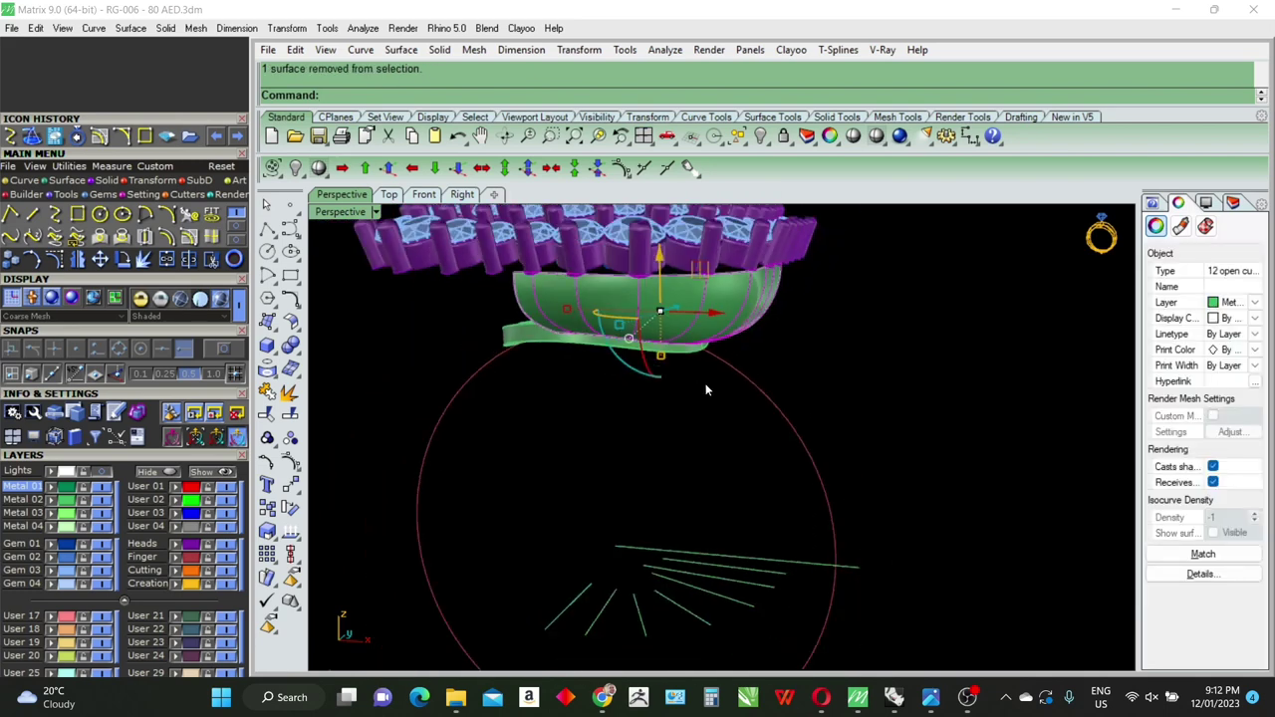
left_click(97, 509)
Step: Delete the two leftover unwanted curves beneath the halo
scroll(697, 408, "up", 2)
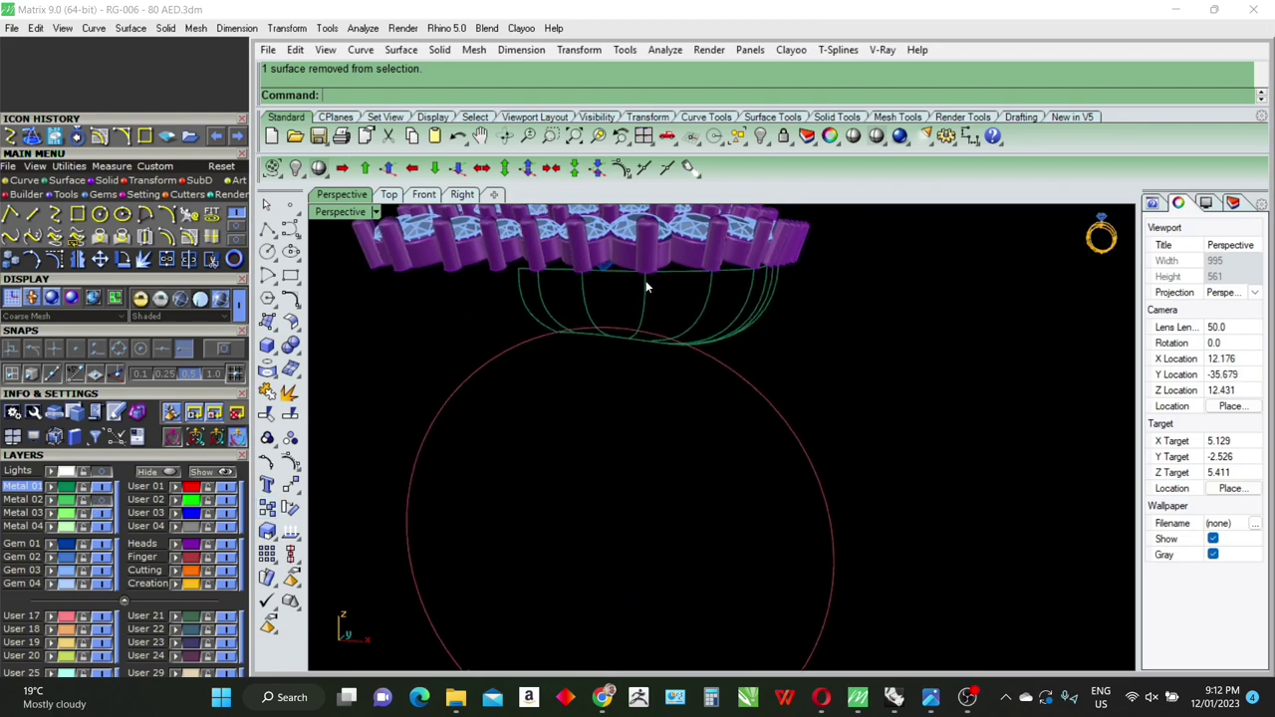
scroll(638, 299, "up", 2)
left_click(618, 273)
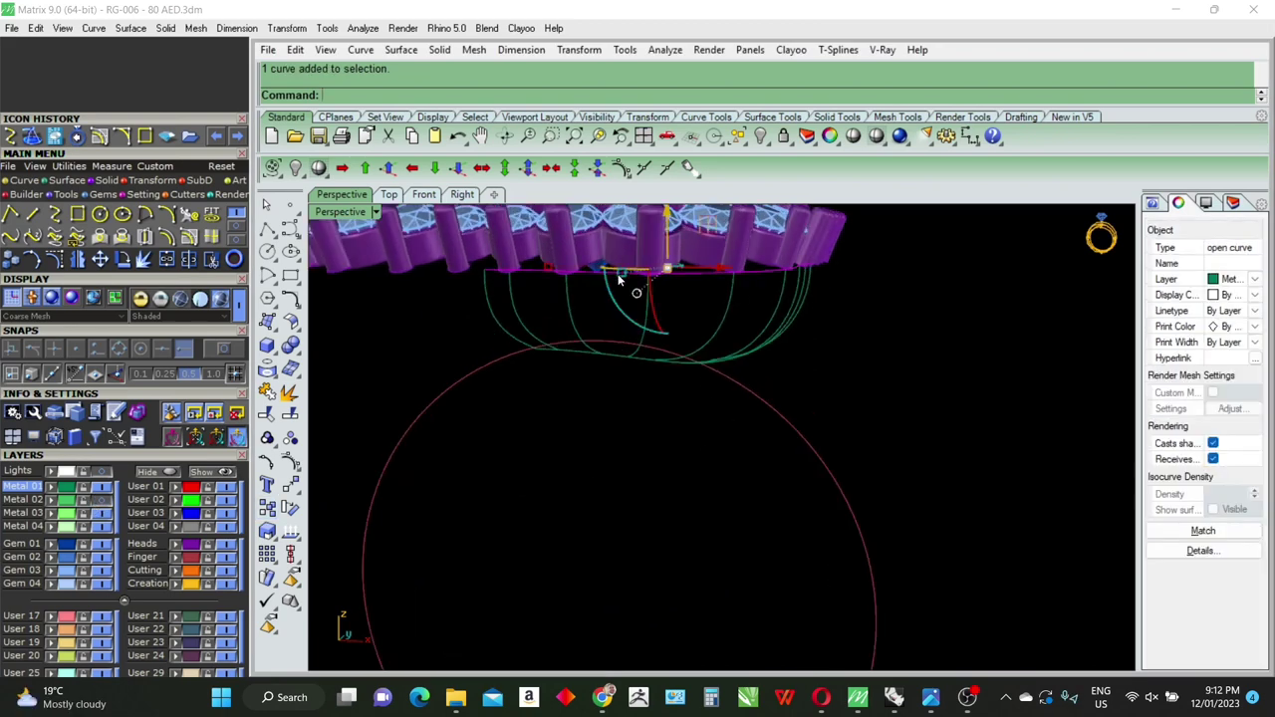
left_click(636, 371, "shift")
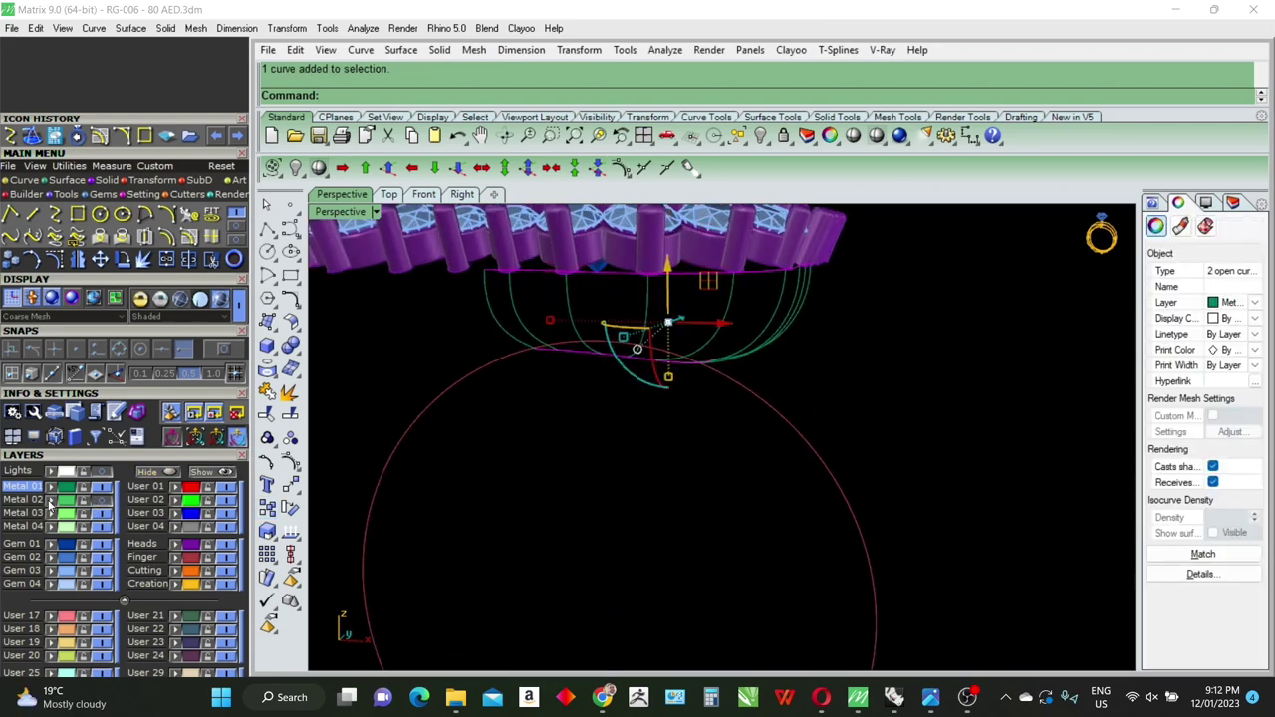
right_click_drag(784, 501, 728, 475)
key("Escape")
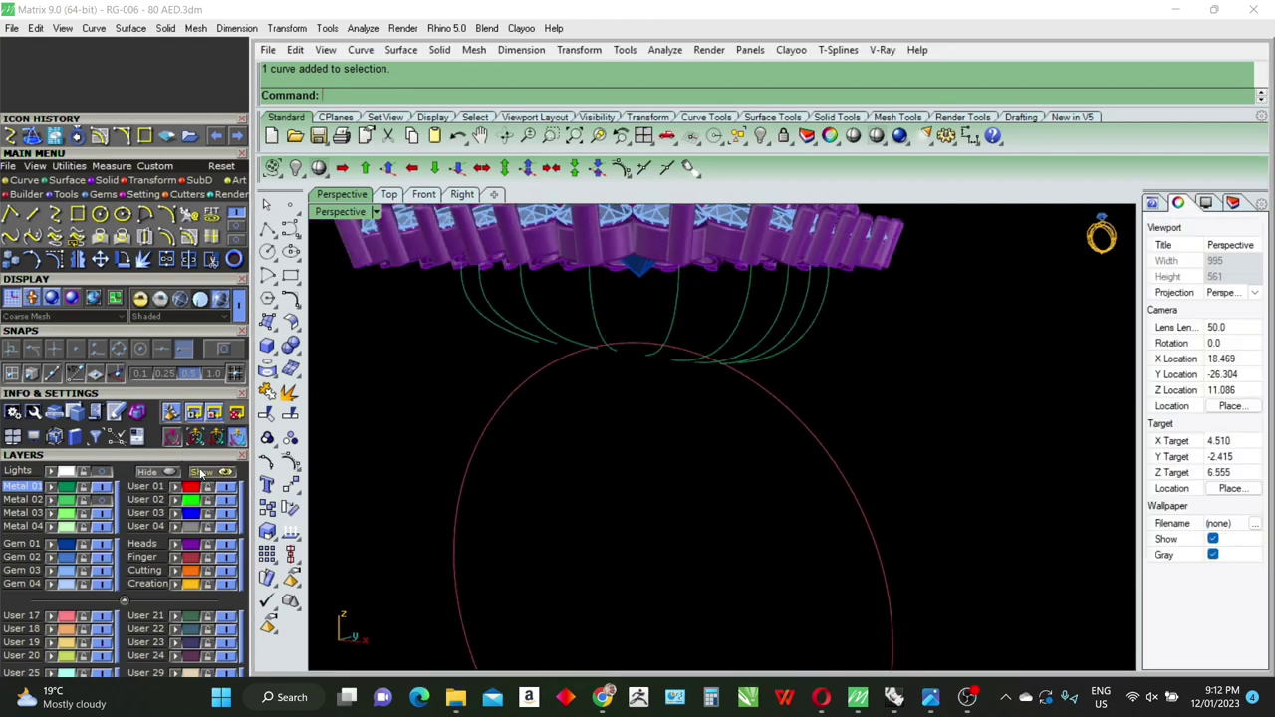
Step: Pipe the ten prong curves with the default 0.5 radius and round caps
right_click_drag(822, 412, 833, 348)
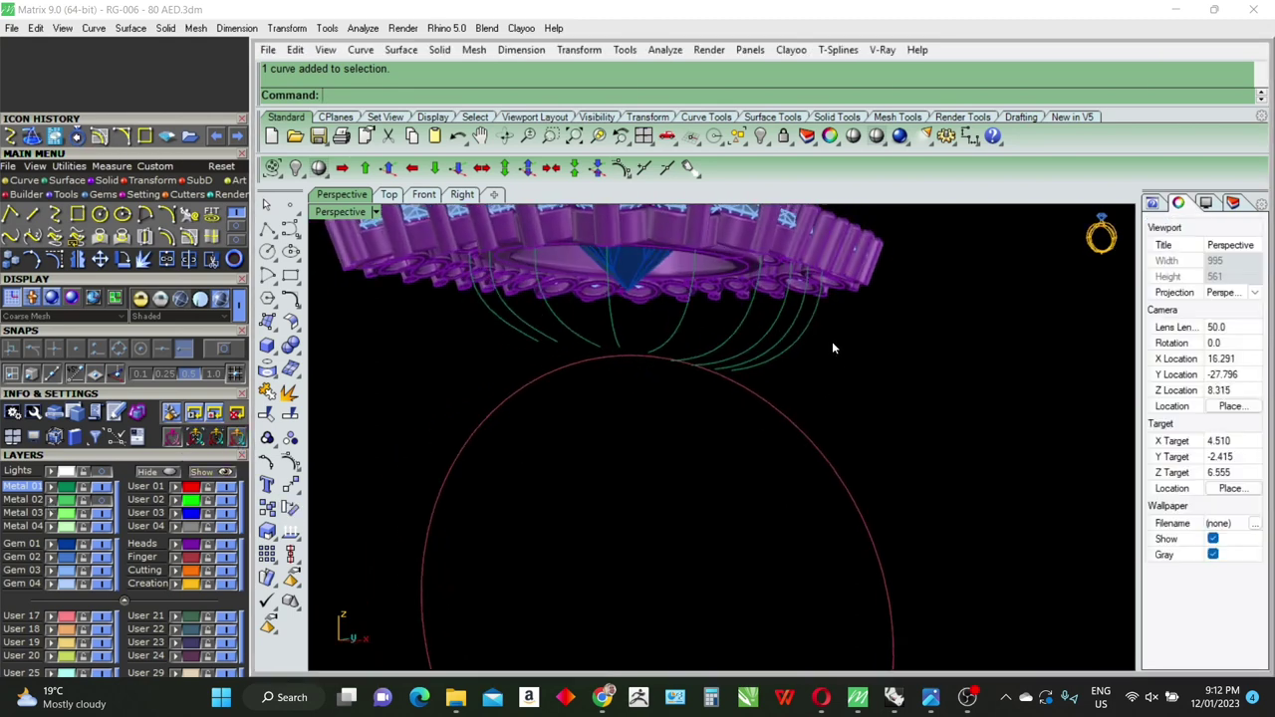
left_click_drag(598, 351, 595, 349)
right_click_drag(490, 344, 681, 410)
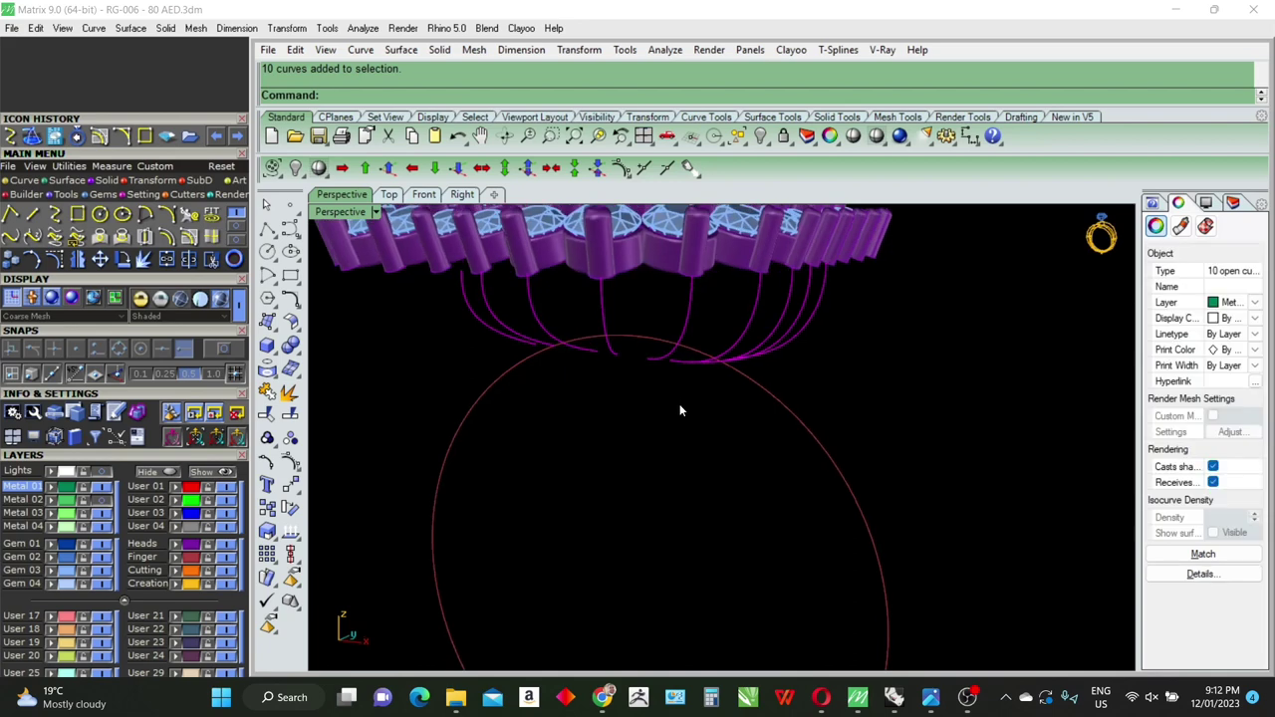
type("Pip")
key("Return")
key("Return")
key("Return")
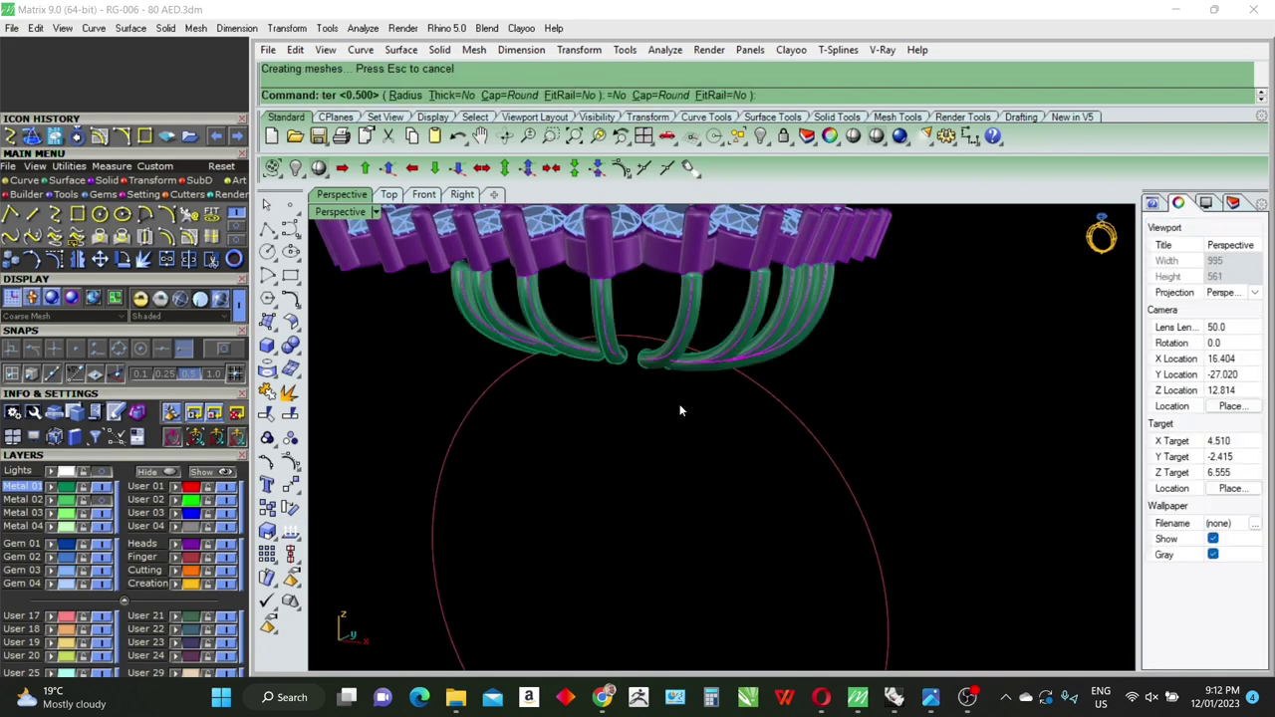
right_click_drag(680, 410, 638, 448)
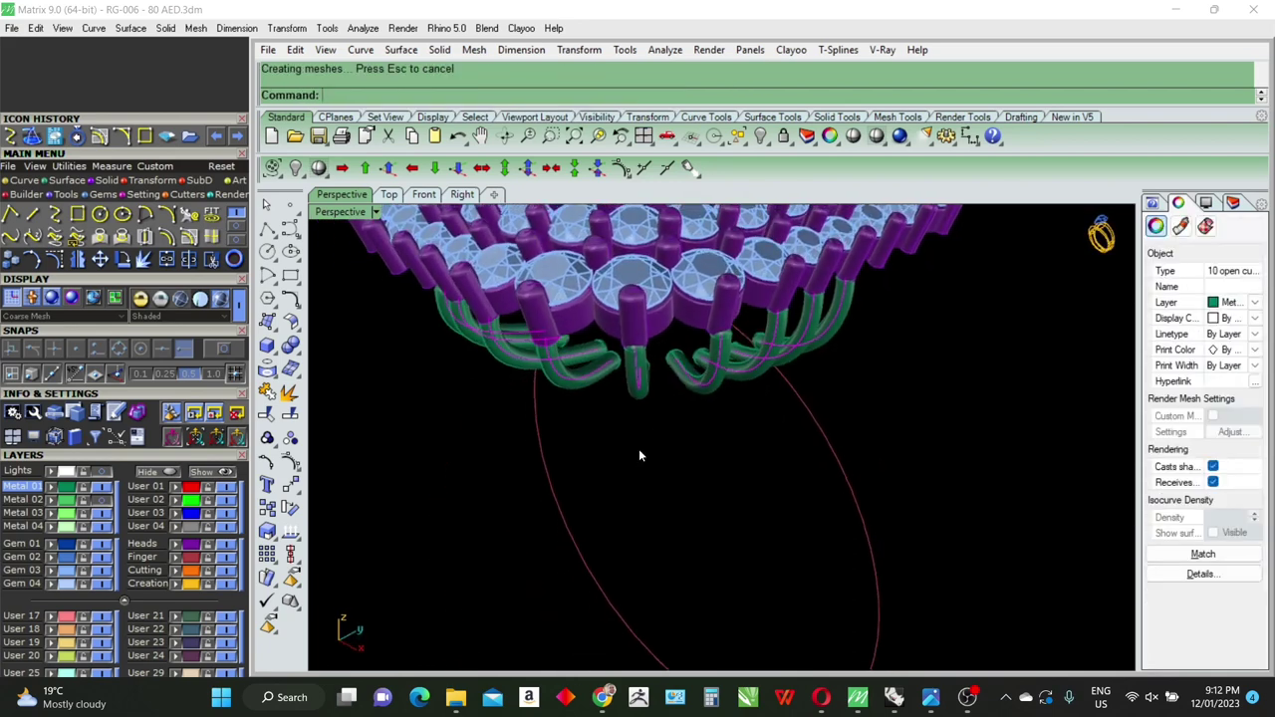
Step: Rebuild the curves with 5 points and degree 3, and show their control points
type("r")
key("Return")
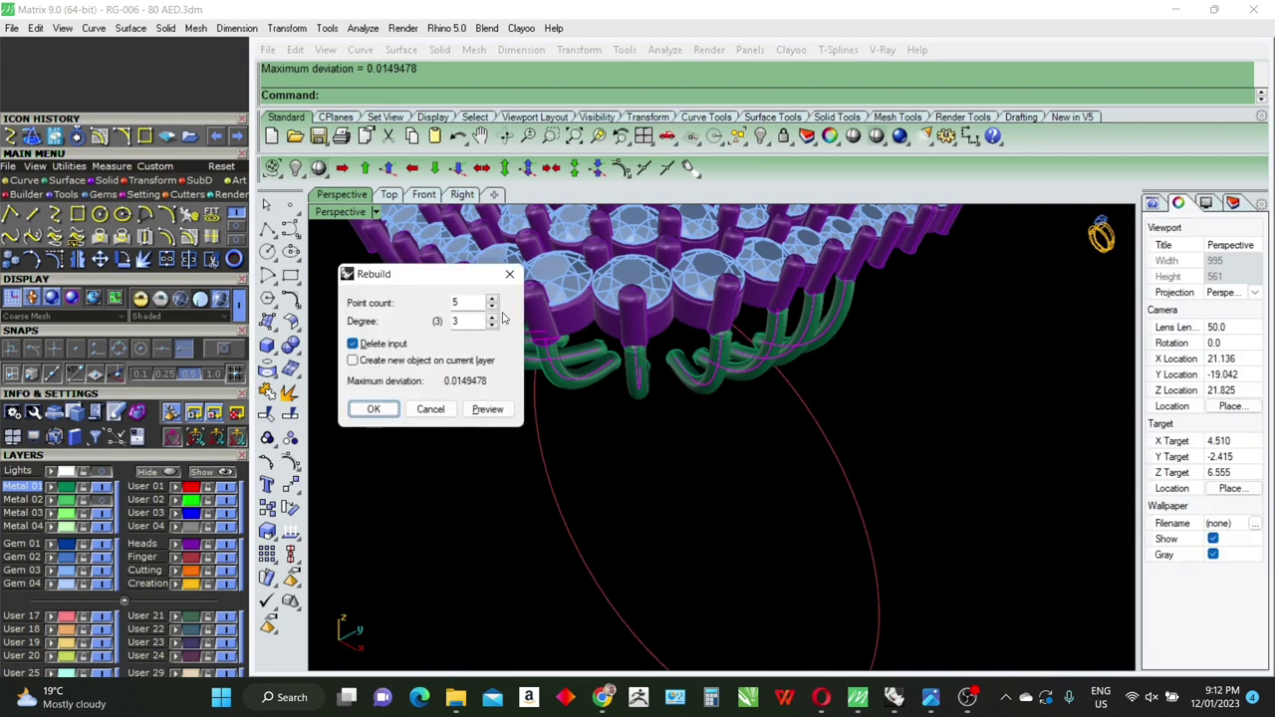
key("Return")
mouse_move(656, 416)
right_mouse_down()
mouse_move(598, 389)
mouse_move(631, 447)
mouse_move(663, 398)
right_mouse_up()
key("F10")
mouse_move(761, 394)
right_mouse_down()
mouse_move(856, 378)
mouse_move(837, 393)
right_mouse_up()
Step: Select a control point at a prong's top and start a Move on it
scroll(836, 392, "up", 5)
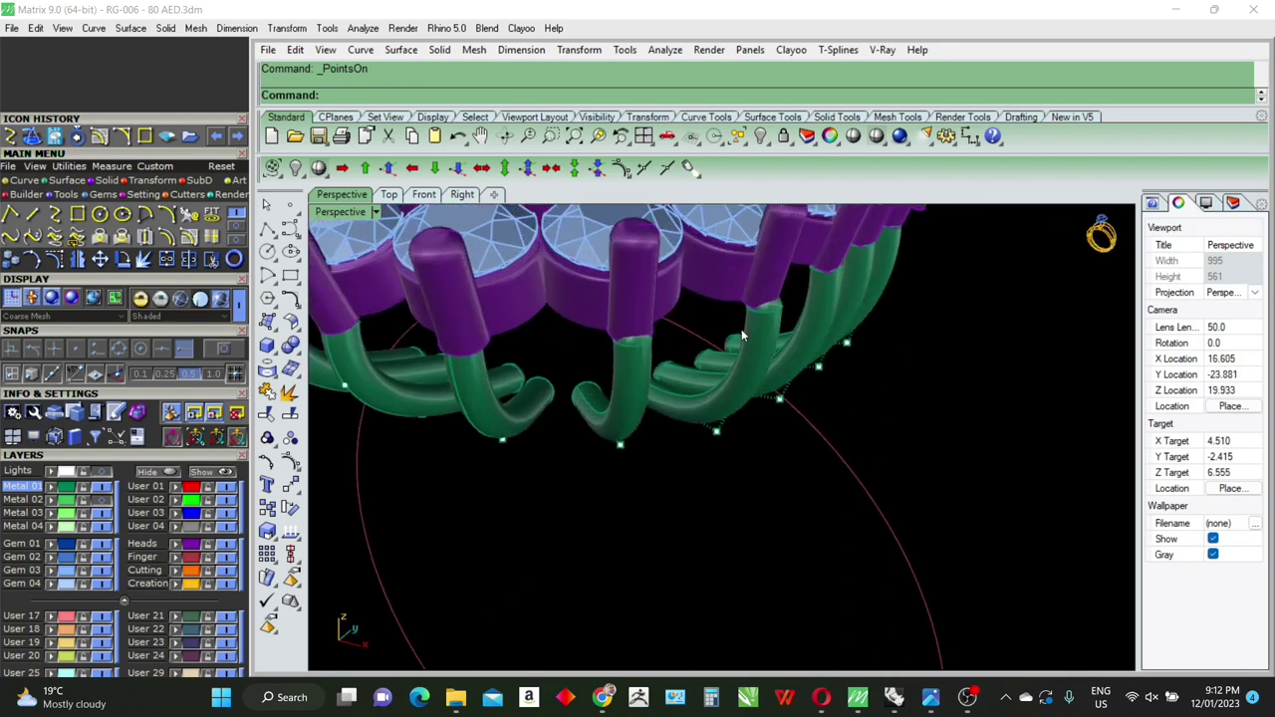
scroll(741, 329, "up", 3)
left_click(726, 320)
scroll(806, 309, "up", 2)
type("m")
key("Return")
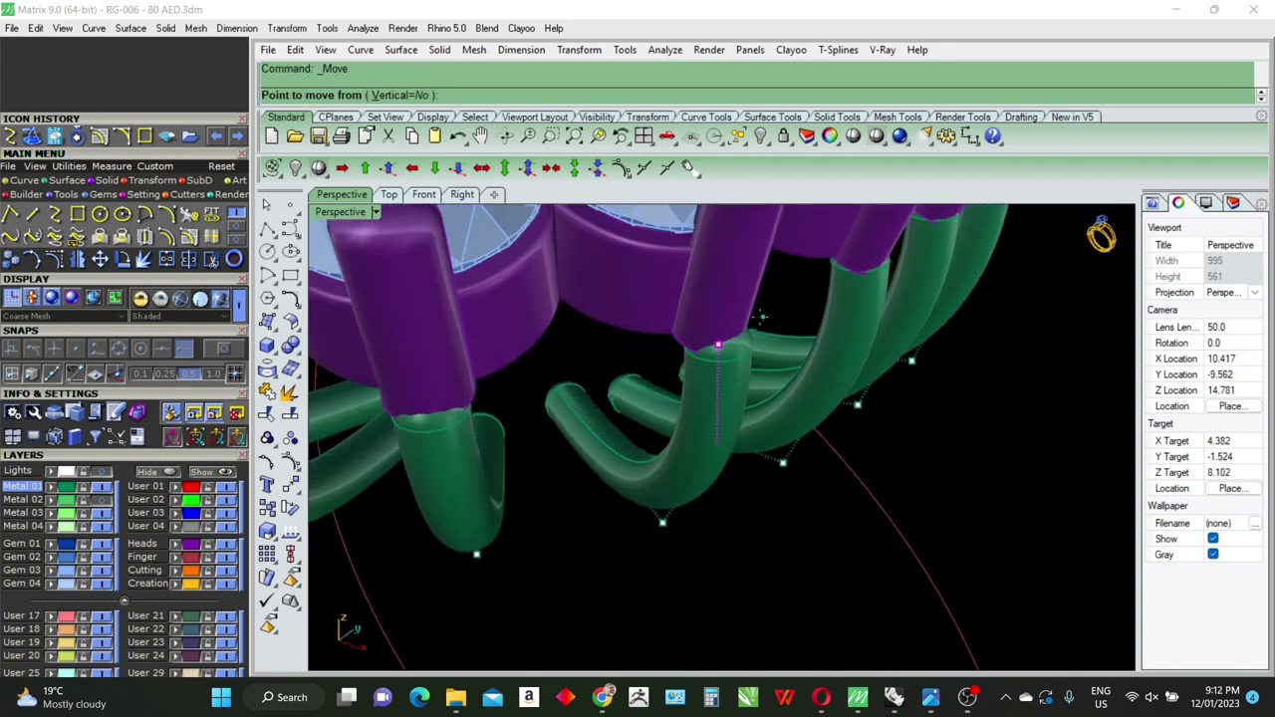
scroll(742, 324, "down", 3)
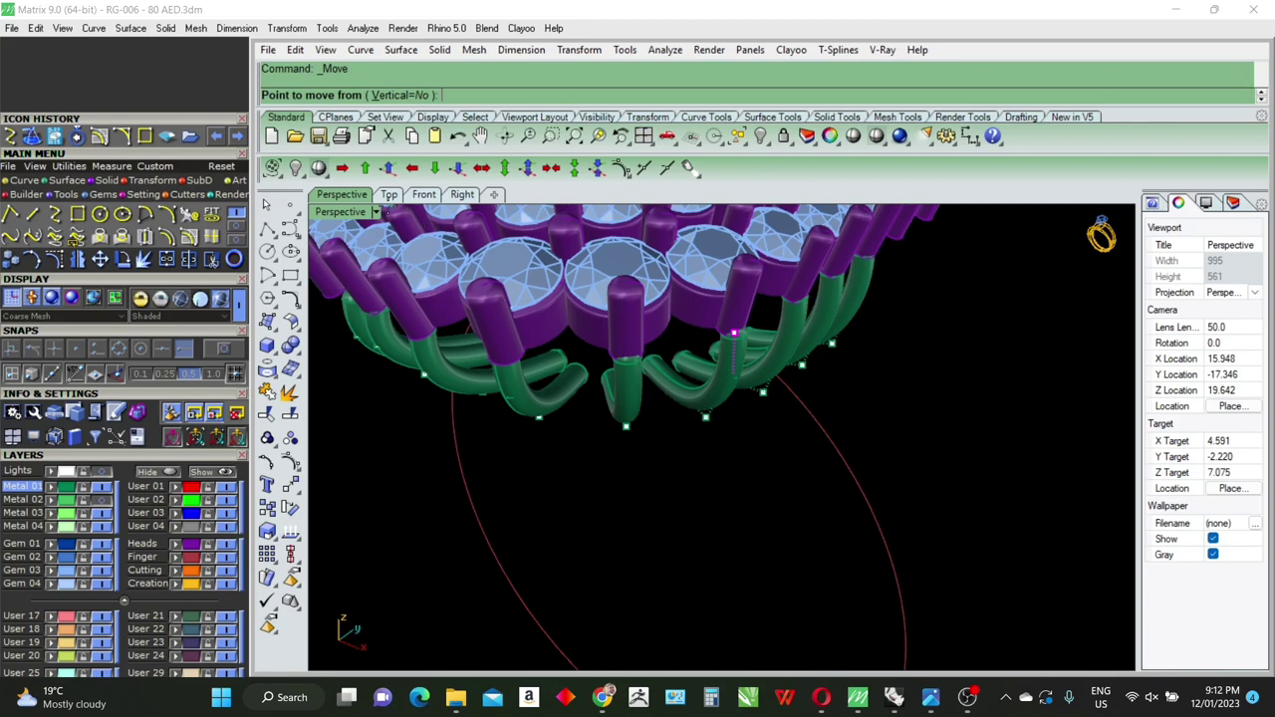
Step: Hide the Gem layer, check prong alignment in Top view, and cancel the pending move
left_click(103, 570)
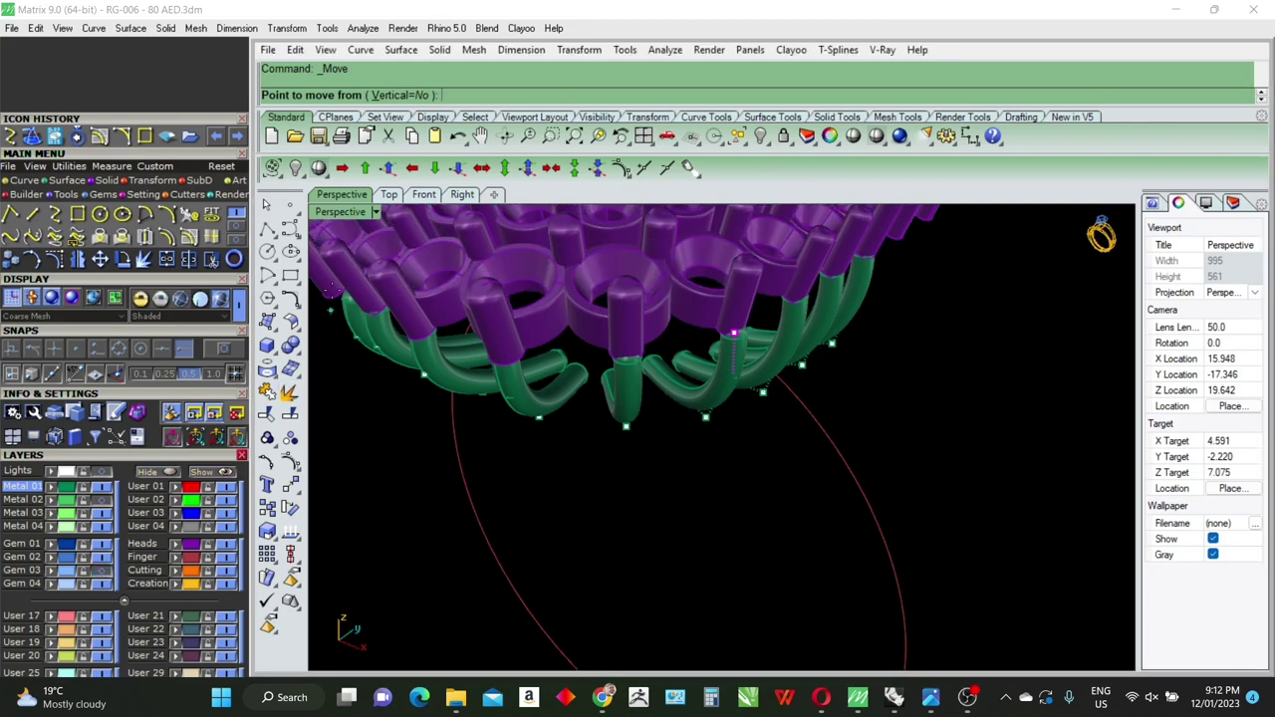
left_click(389, 195)
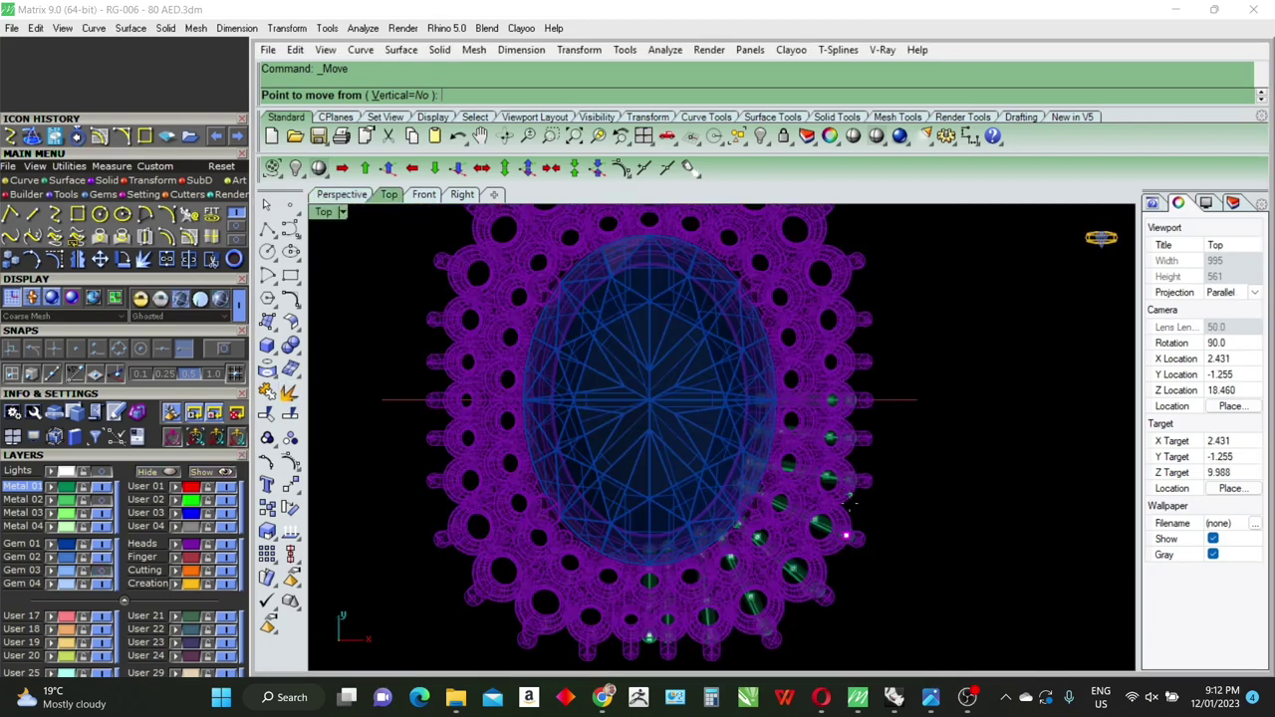
scroll(849, 505, "up", 3)
scroll(867, 548, "up", 2)
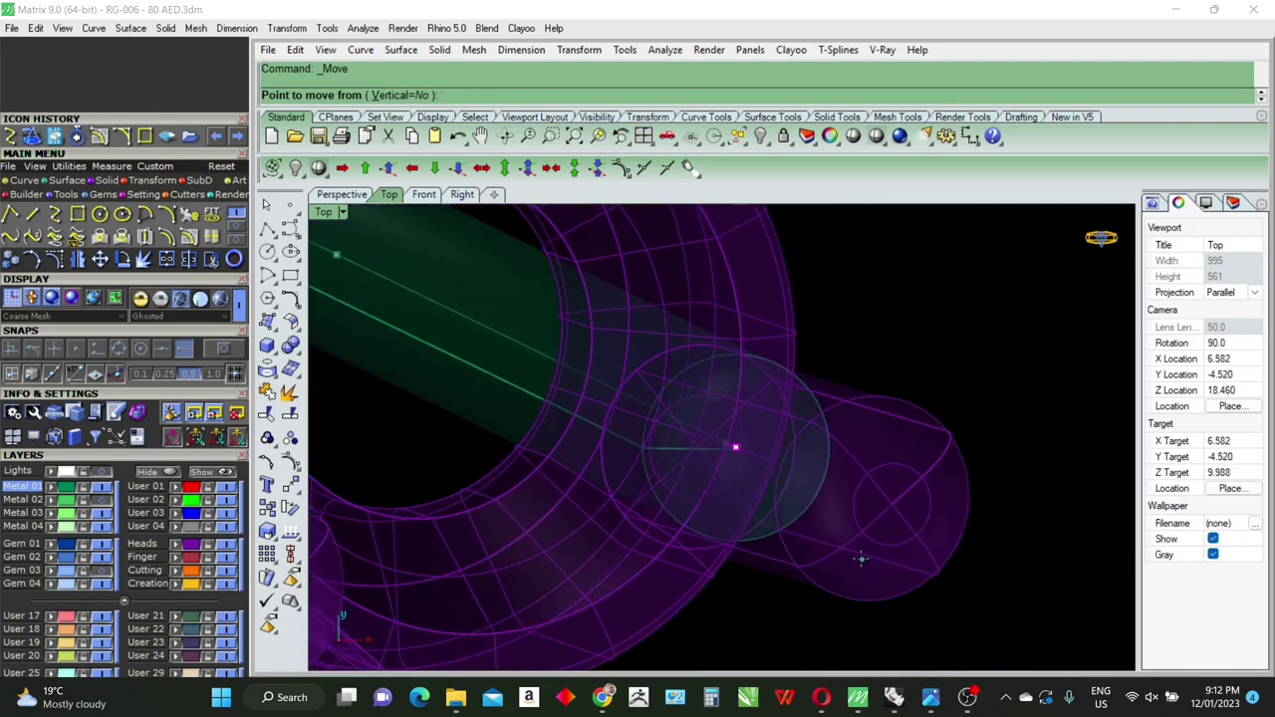
scroll(737, 448, "down", 3)
key("Escape")
Step: Back in Perspective, pick one green prong pipe beneath the halo and delete it
left_click(341, 195)
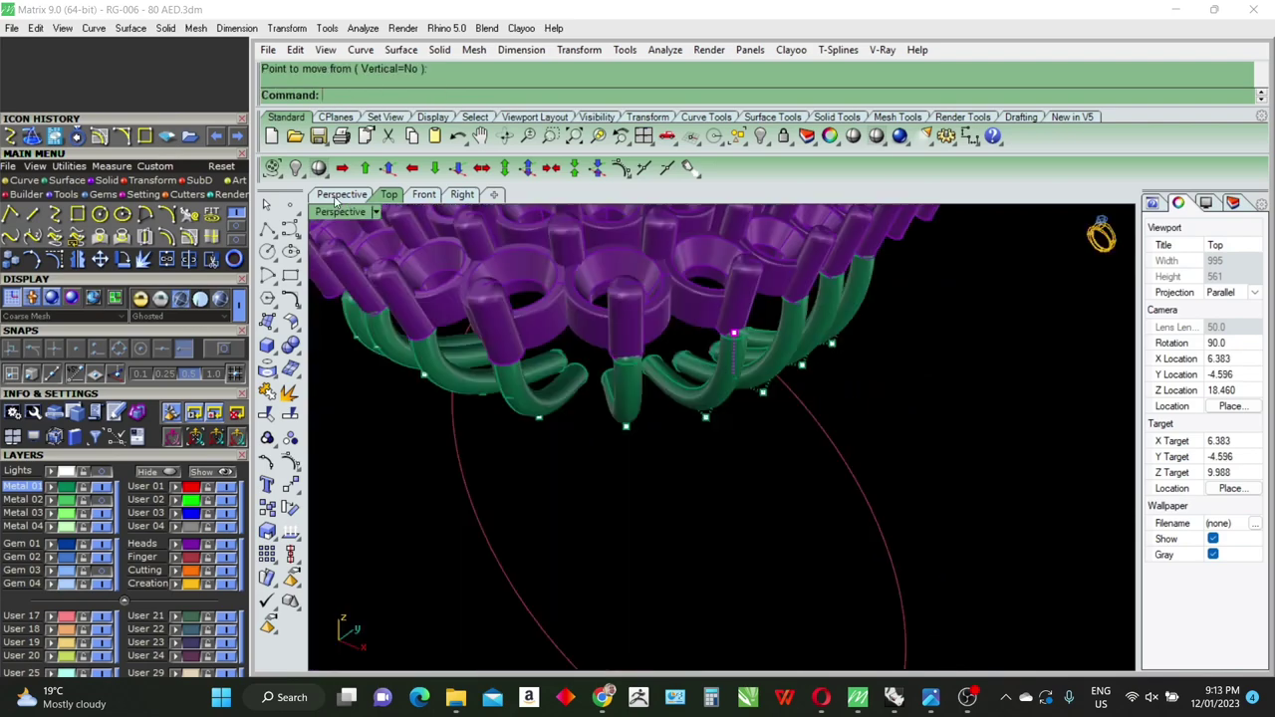
mouse_move(555, 498)
right_mouse_down()
mouse_move(700, 408)
mouse_move(604, 388)
right_mouse_up()
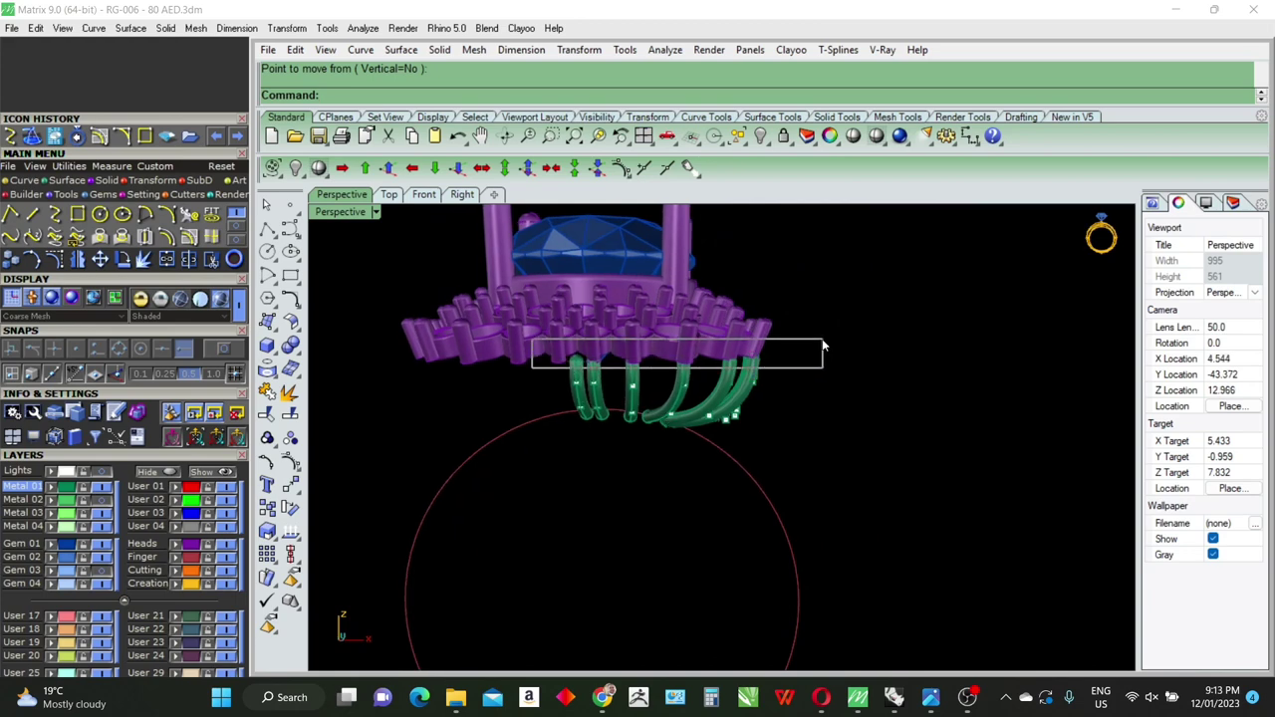
left_click_drag(663, 363, 826, 351)
mouse_move(867, 373)
right_mouse_down()
mouse_move(768, 372)
mouse_move(494, 255)
right_mouse_up()
scroll(528, 329, "up", 2)
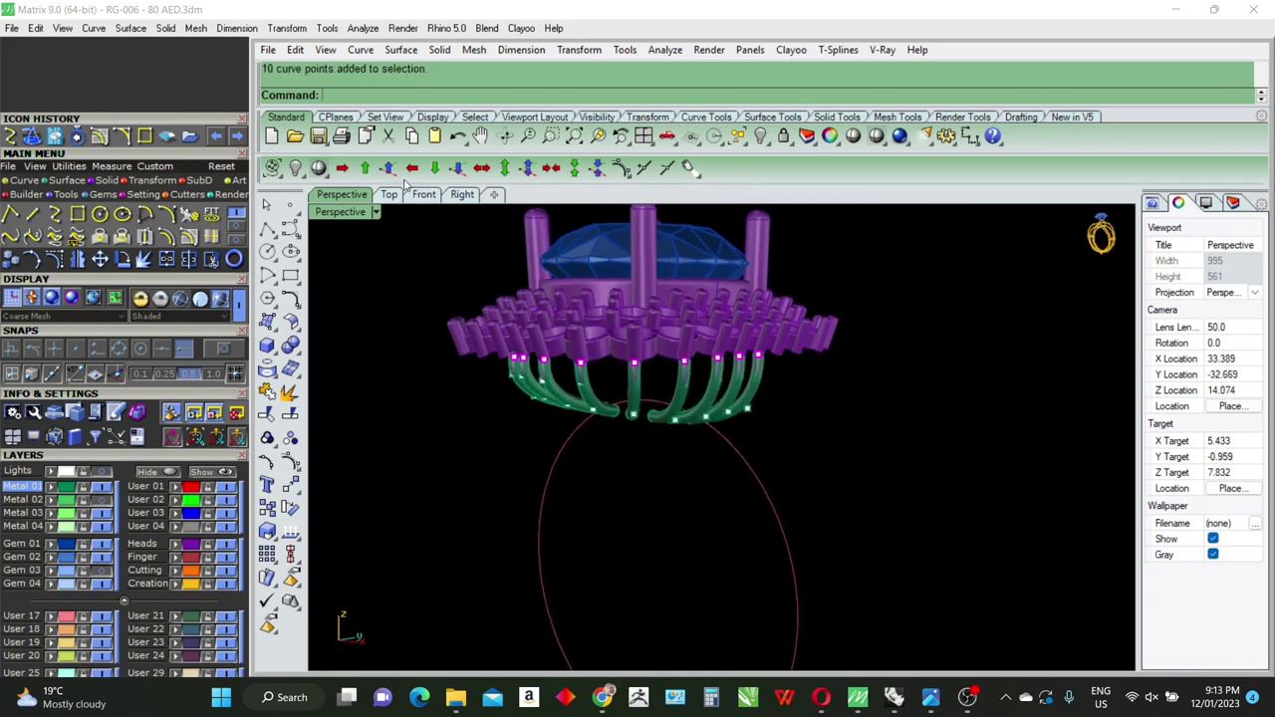
scroll(567, 400, "up", 2)
scroll(728, 389, "up", 2)
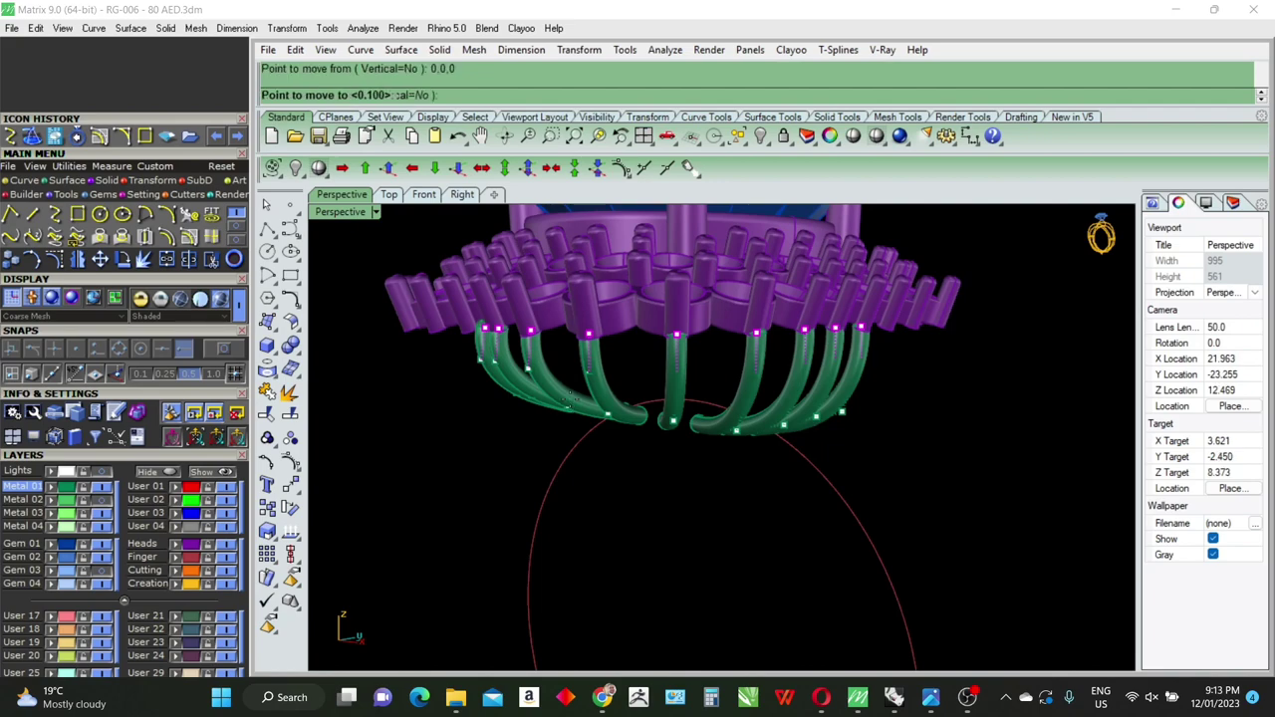
right_click_drag(728, 389, 642, 395)
scroll(573, 380, "up", 2)
left_click(573, 379)
key("Delete")
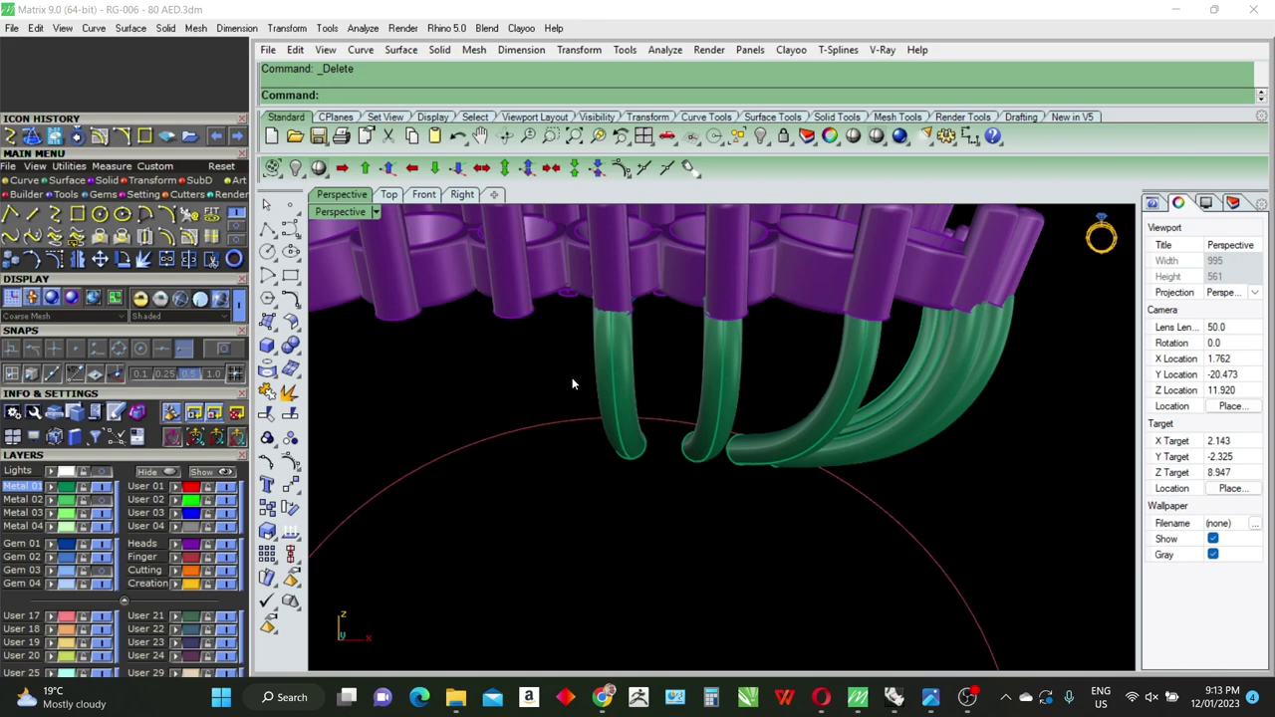
Step: Select the prong curves without the ring-size circle and turn their control points on
mouse_move(648, 376)
right_mouse_down()
mouse_move(767, 375)
mouse_move(677, 376)
right_mouse_up()
left_click(677, 376)
scroll(612, 341, "down", 3)
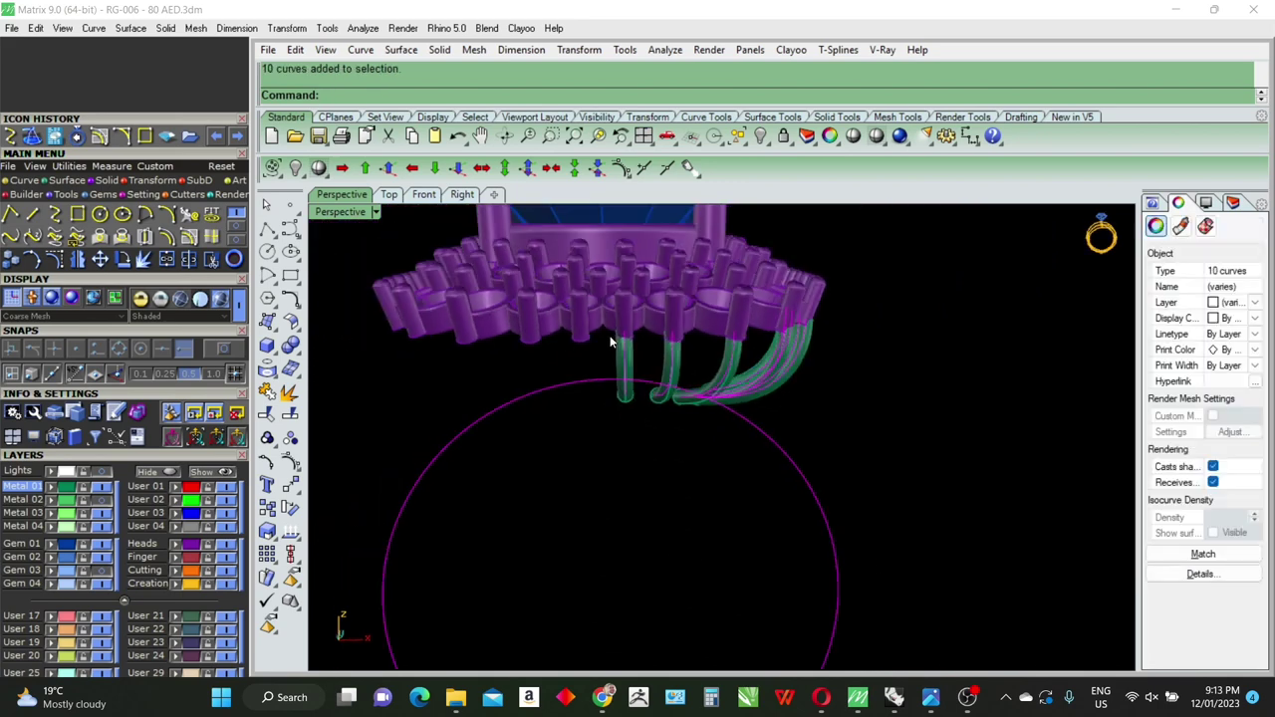
left_click(834, 522, "ctrl")
right_click_drag(830, 469, 822, 490)
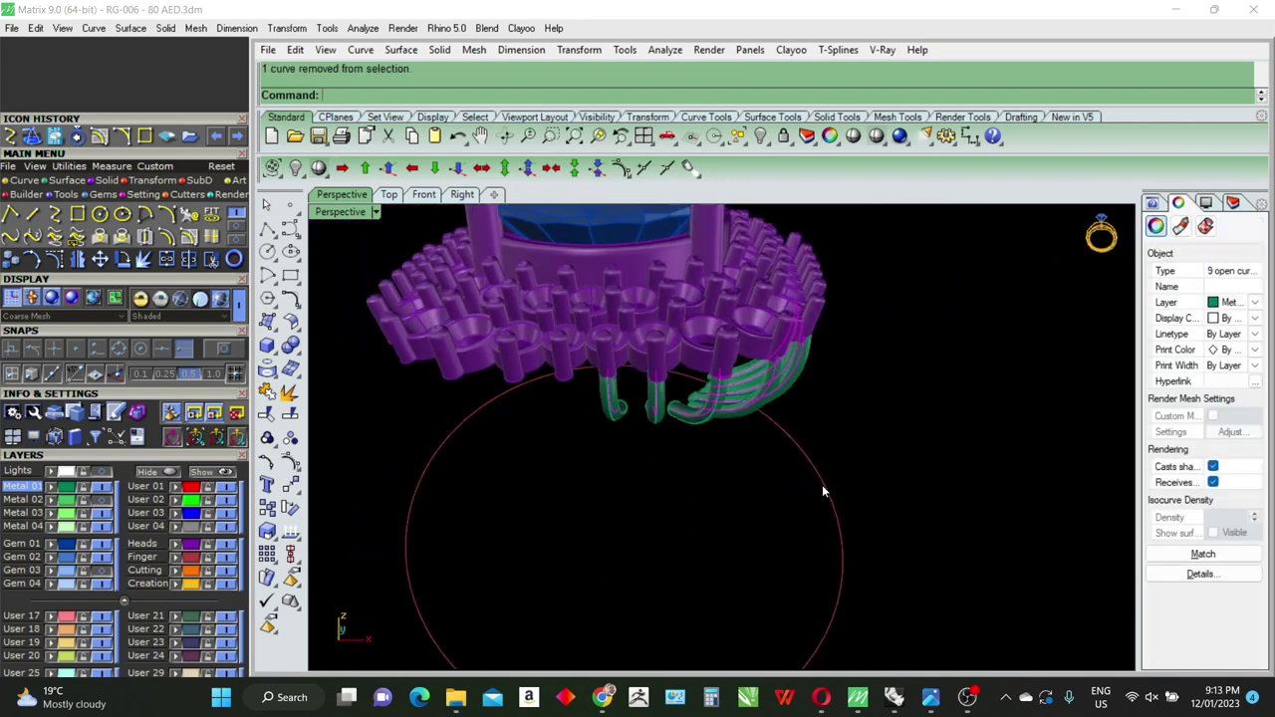
key("F10")
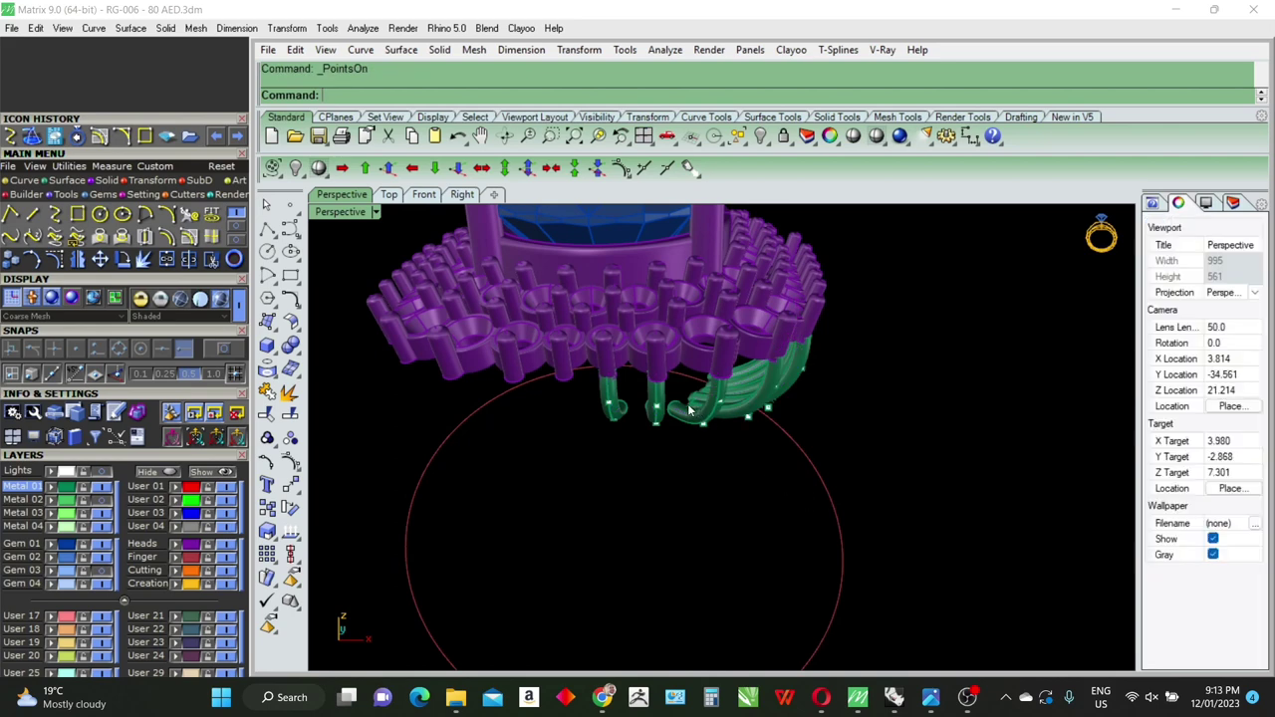
Step: Select three unwanted prong control points and delete them to reshape the curves
scroll(687, 403, "up", 2)
scroll(574, 389, "up", 3)
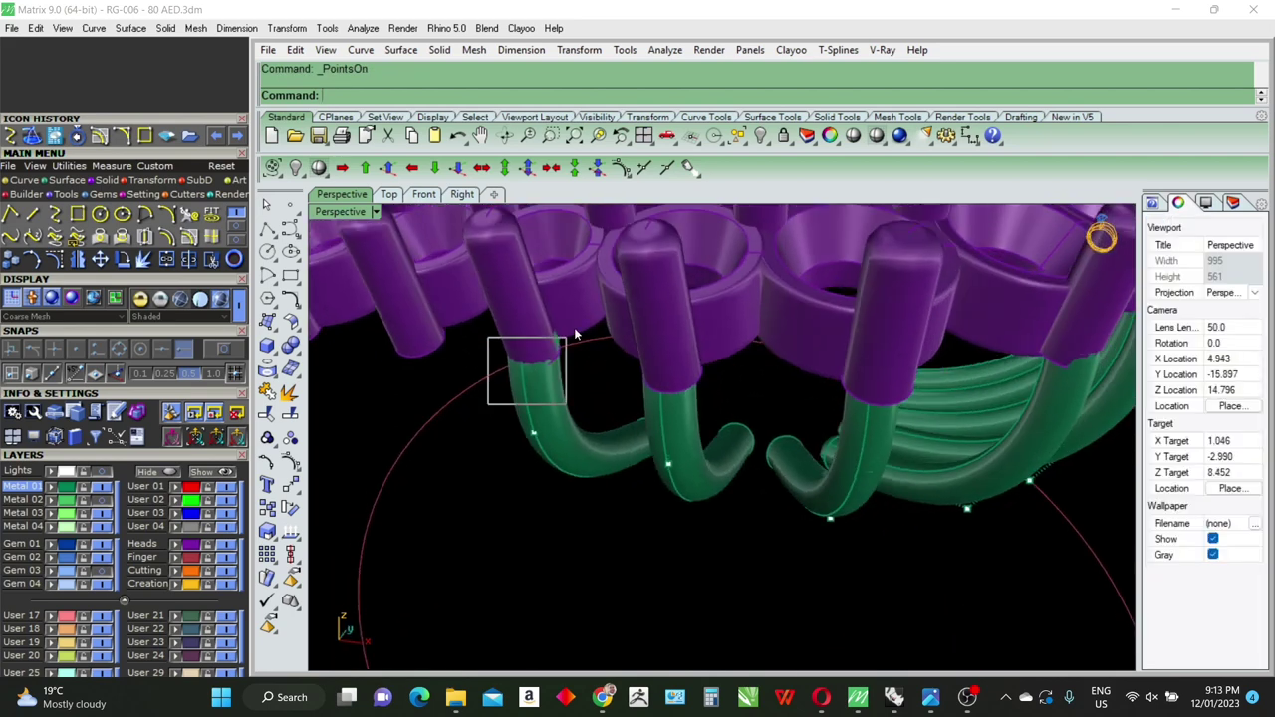
left_click_drag(574, 333, 575, 333)
mouse_move(575, 334)
right_mouse_down()
mouse_move(600, 313)
mouse_move(555, 349)
right_mouse_up()
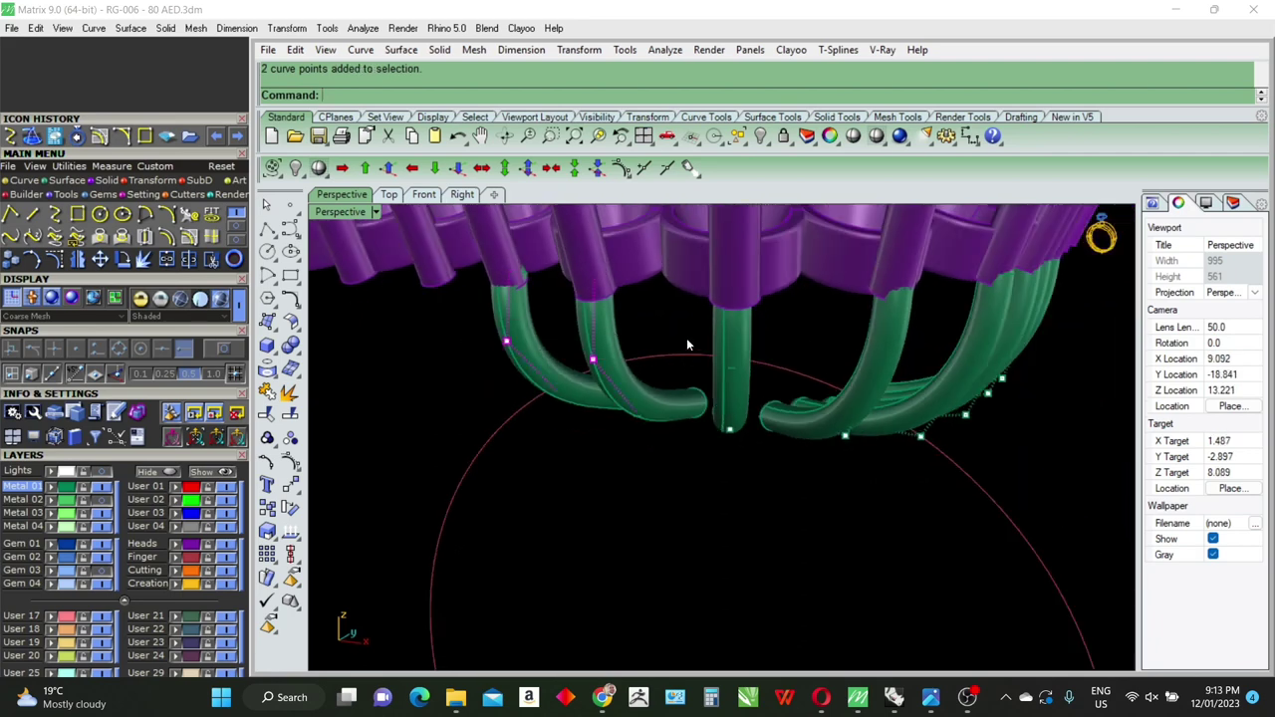
left_click_drag(686, 345, 773, 392, "shift")
right_click_drag(773, 393, 804, 333)
left_click_drag(880, 347, 879, 346, "shift")
right_click_drag(879, 346, 864, 311)
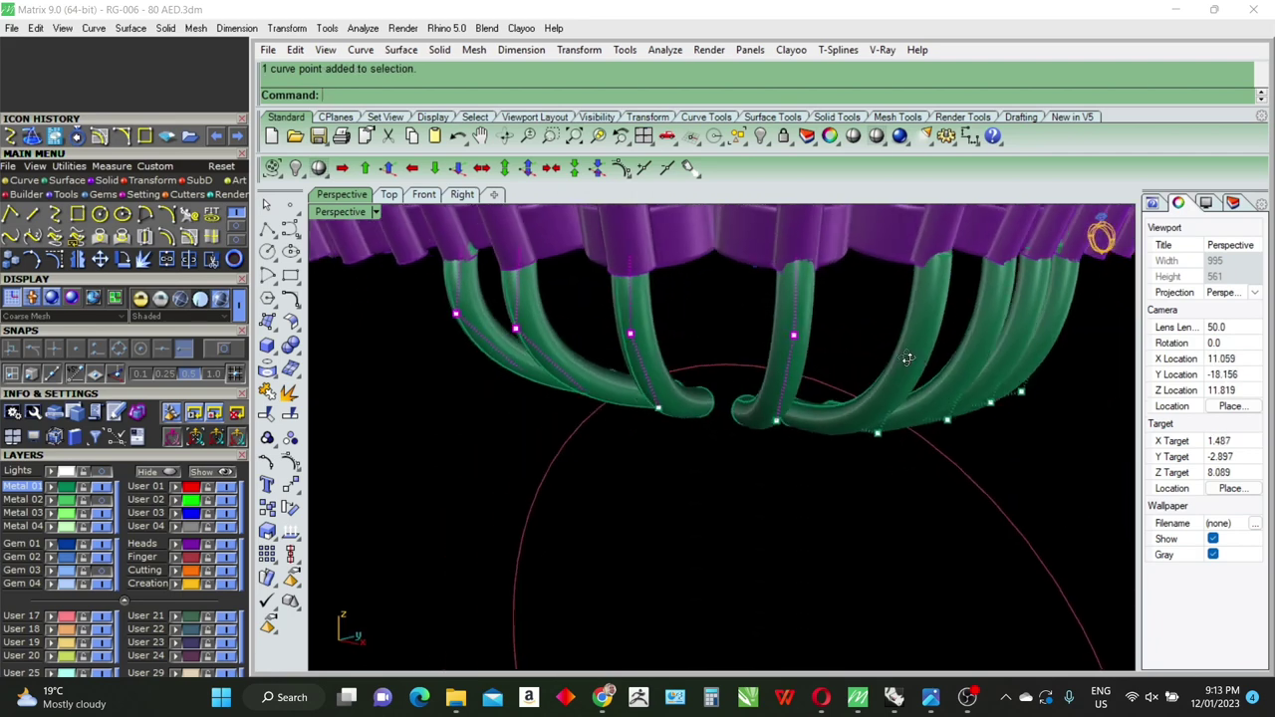
right_click_drag(978, 379, 897, 341)
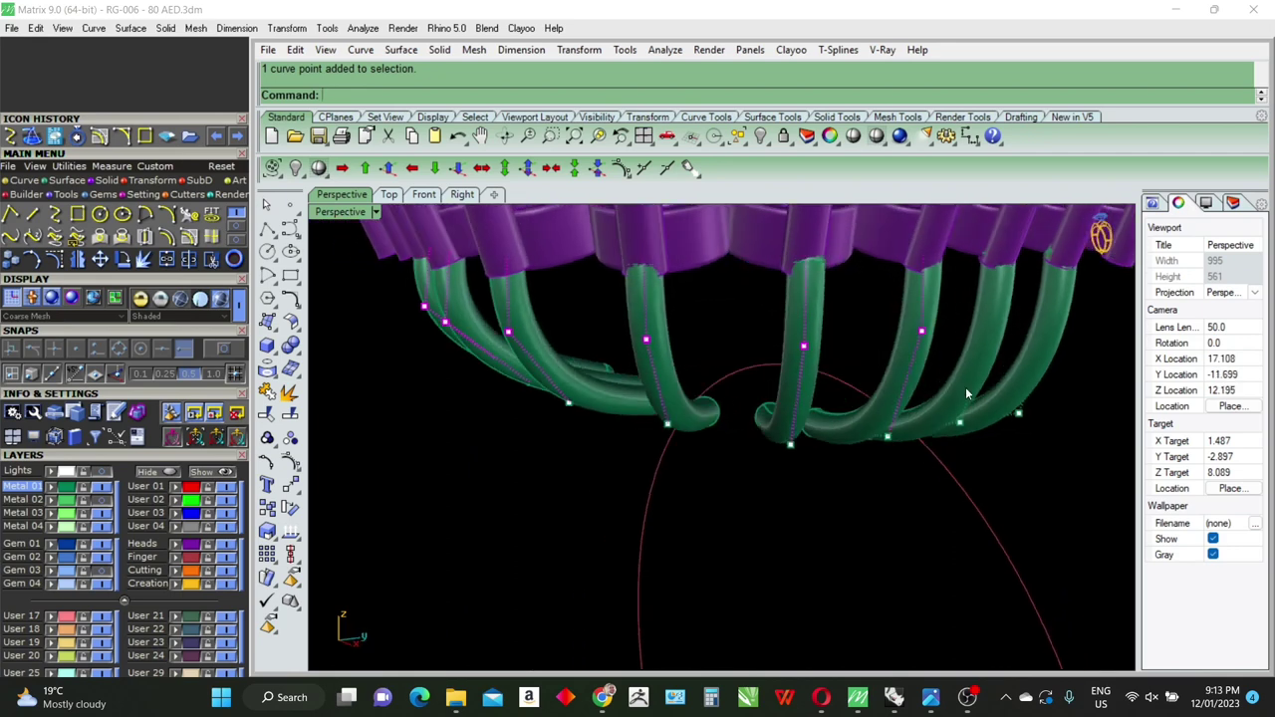
right_click_drag(965, 393, 948, 375)
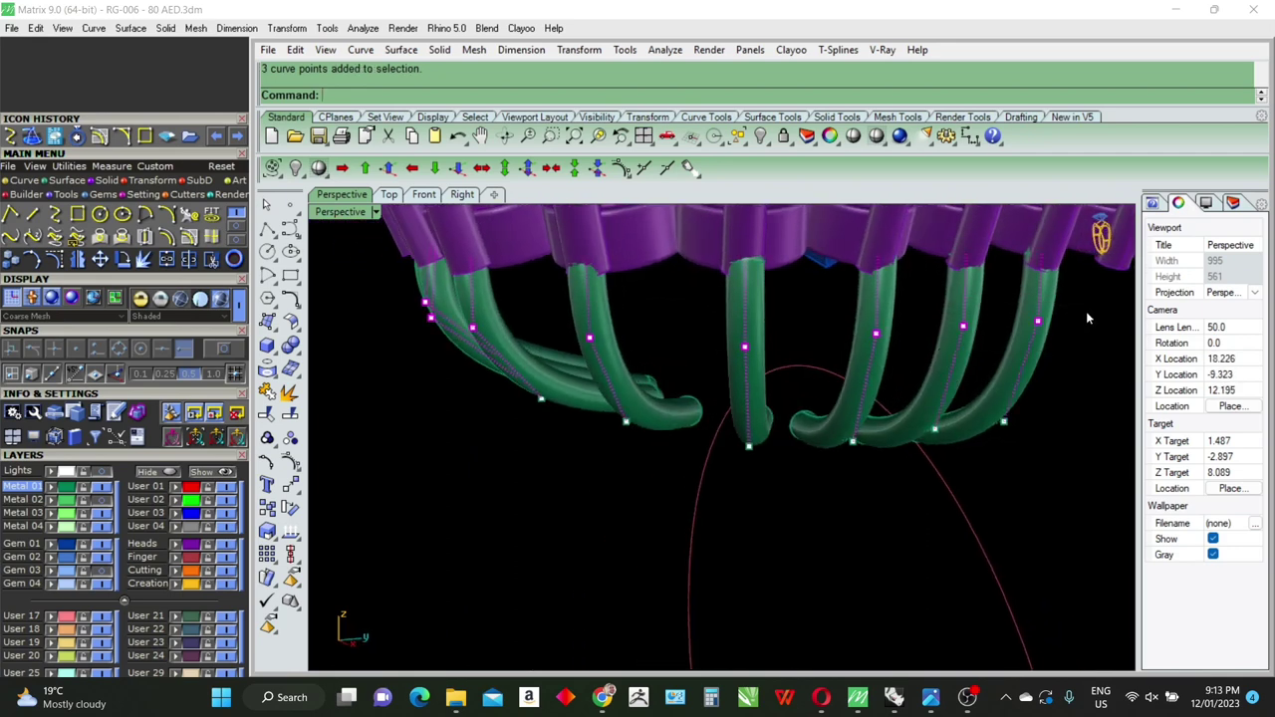
key("Delete")
Step: Move the middle prong's top point slightly in Perspective view
right_click_drag(1049, 376, 778, 382)
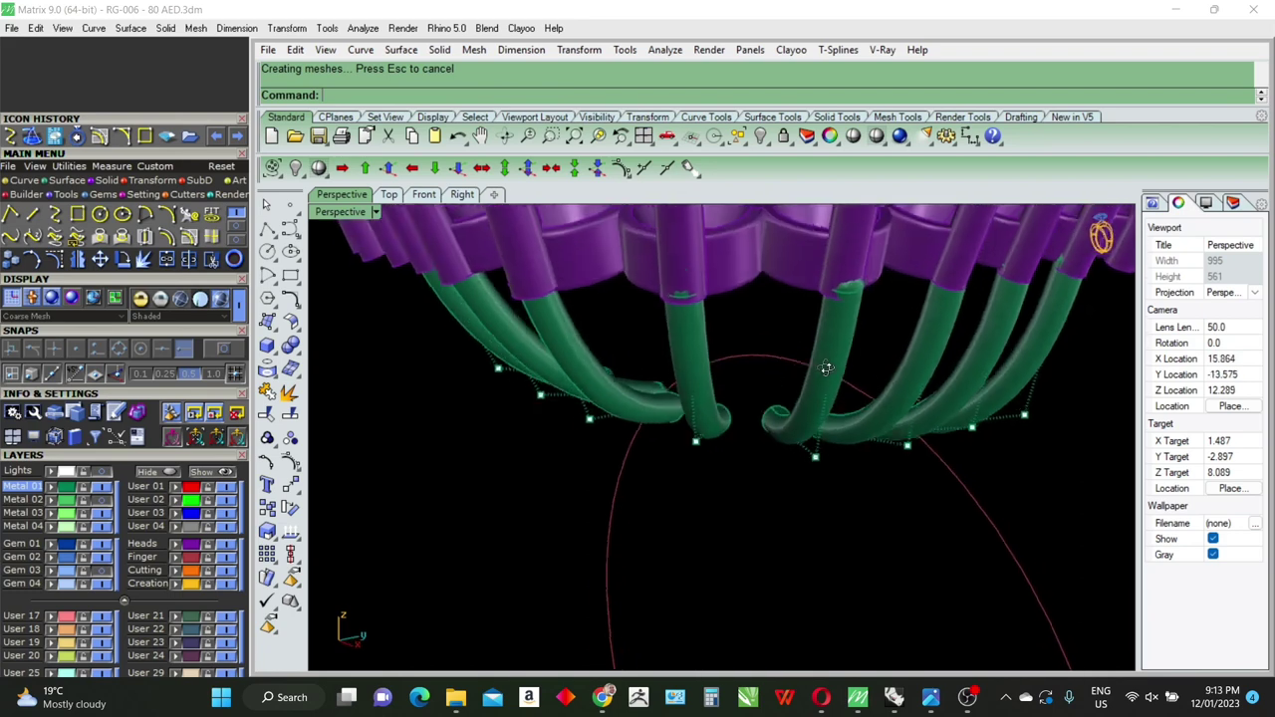
left_click(811, 361)
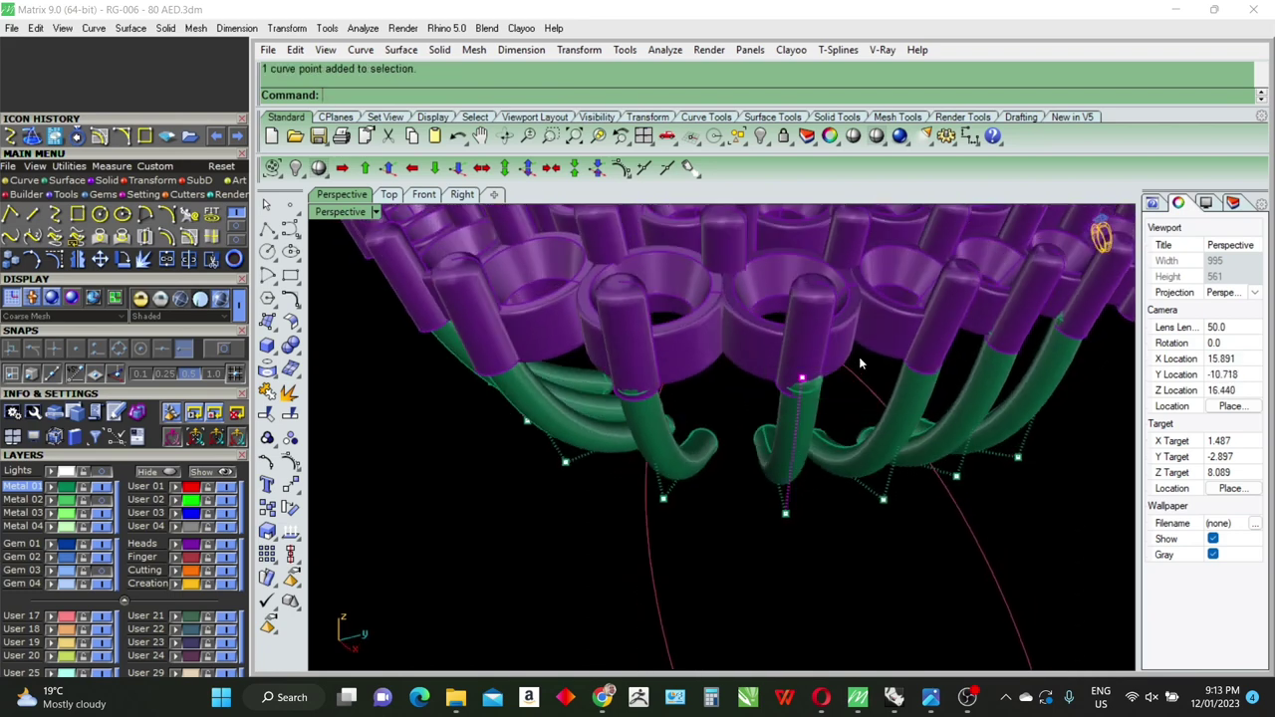
mouse_move(811, 360)
right_mouse_down()
mouse_move(858, 415)
mouse_move(830, 453)
right_mouse_up()
type("m")
key("Return")
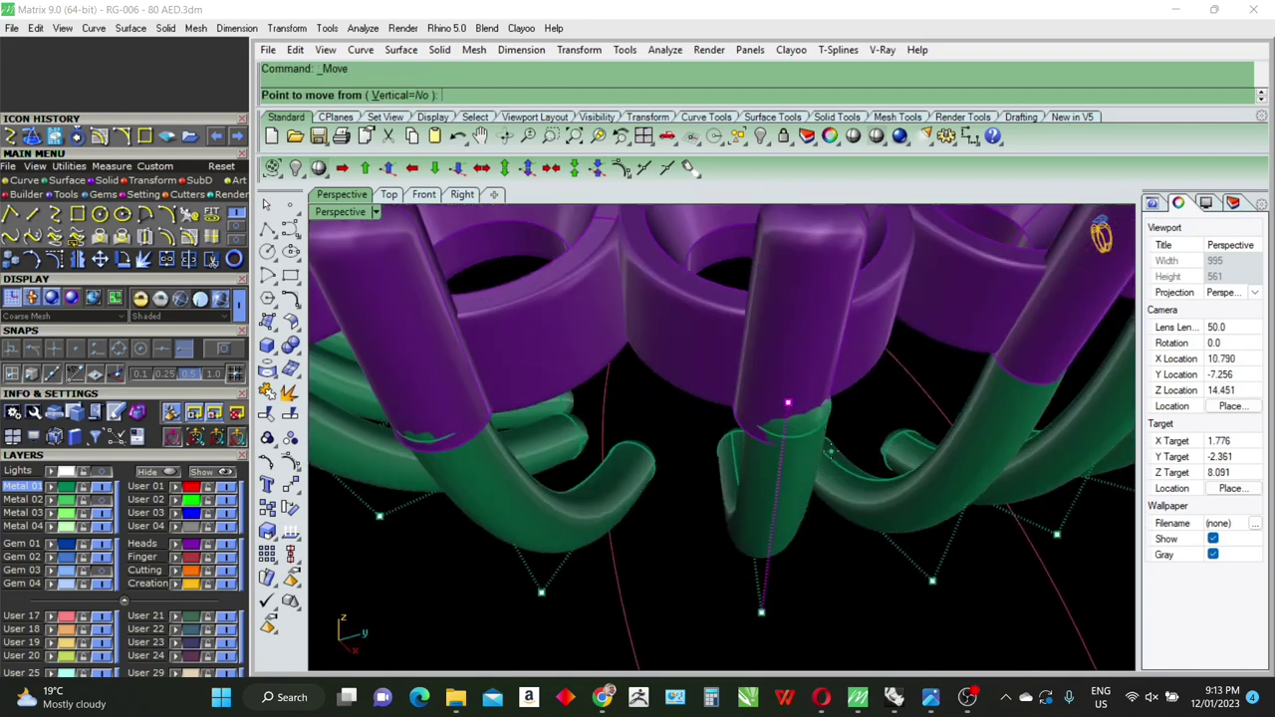
left_click(847, 442)
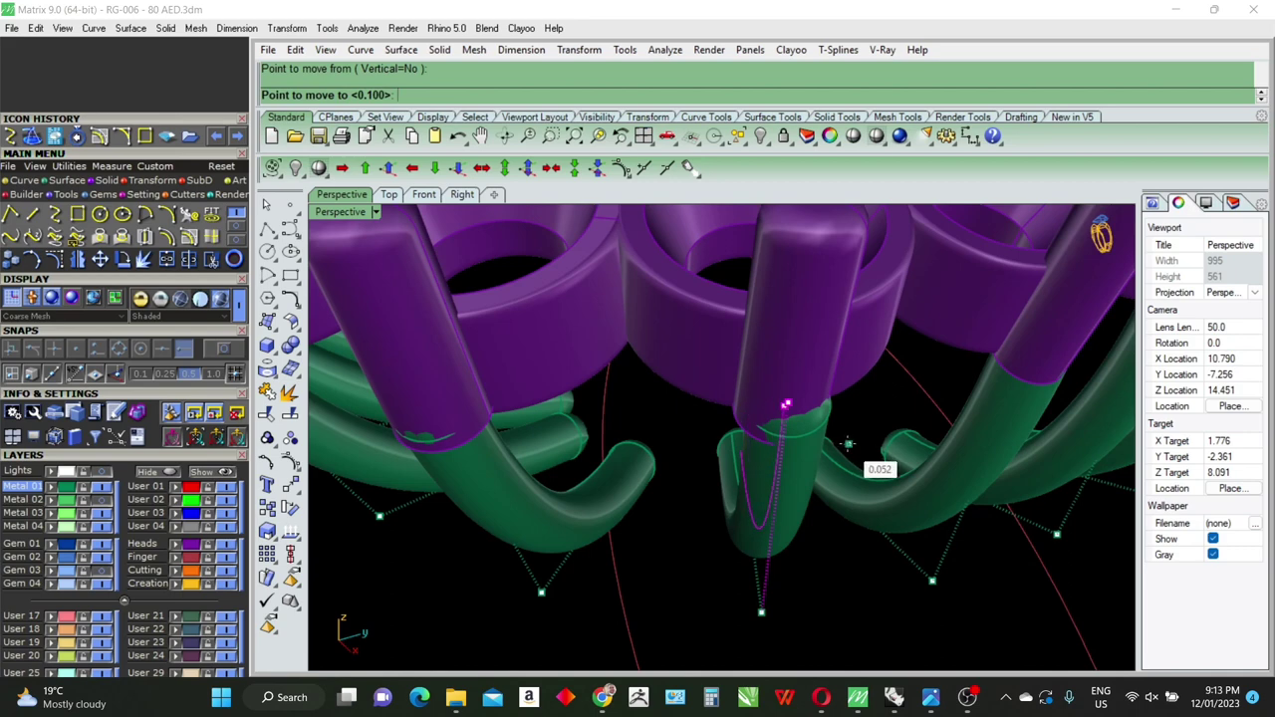
left_click(847, 445)
right_click(822, 429)
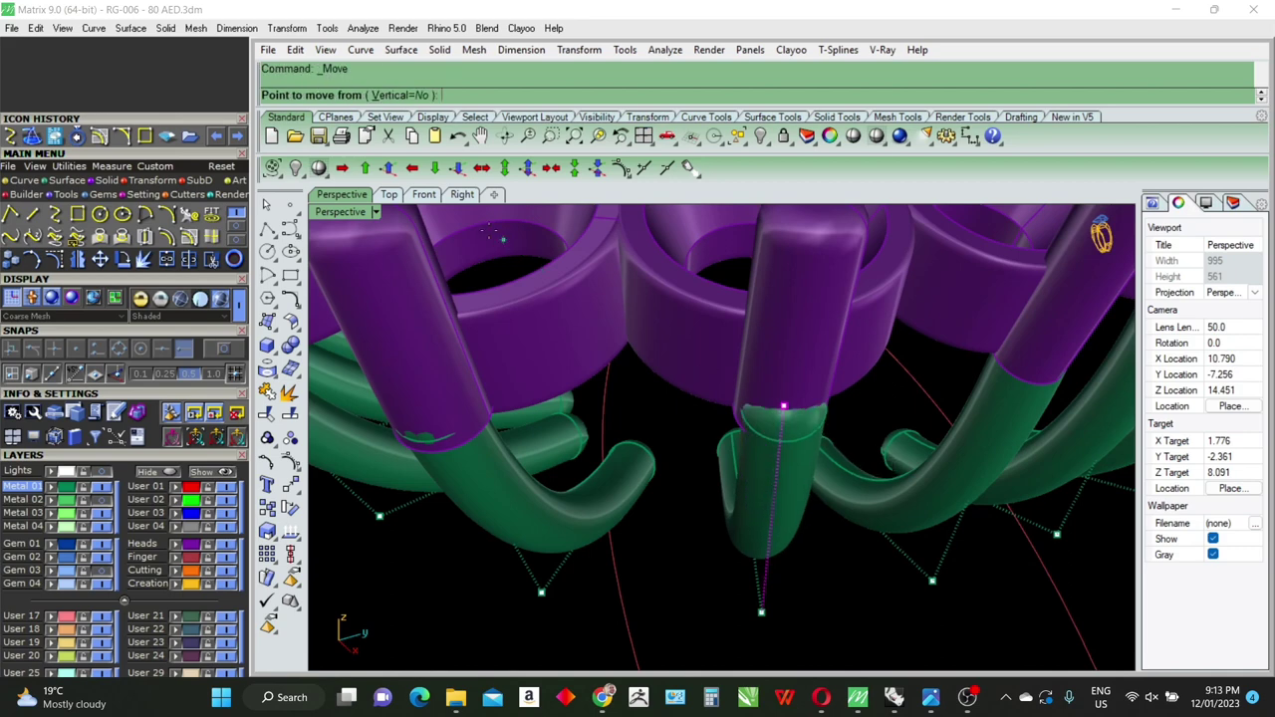
Step: In Top view, shift that top point 0.052 onto the prong centre, then restore four viewports
left_click(391, 196)
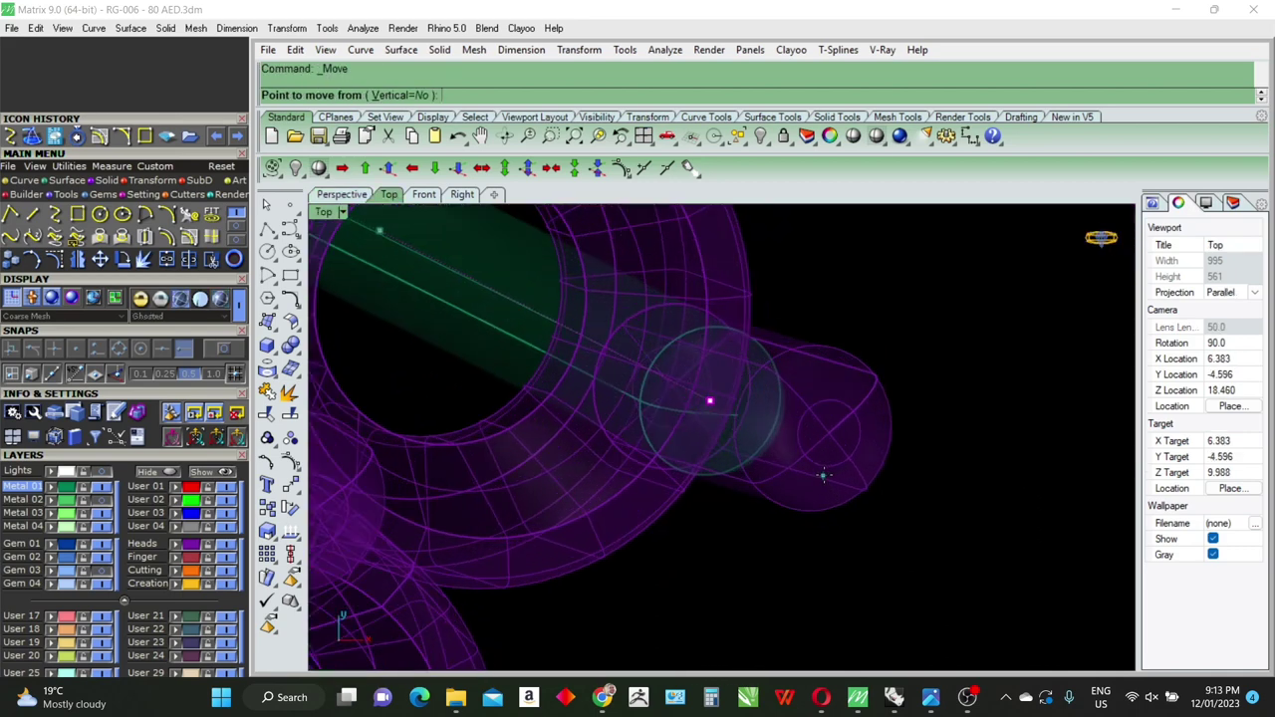
left_click(806, 471)
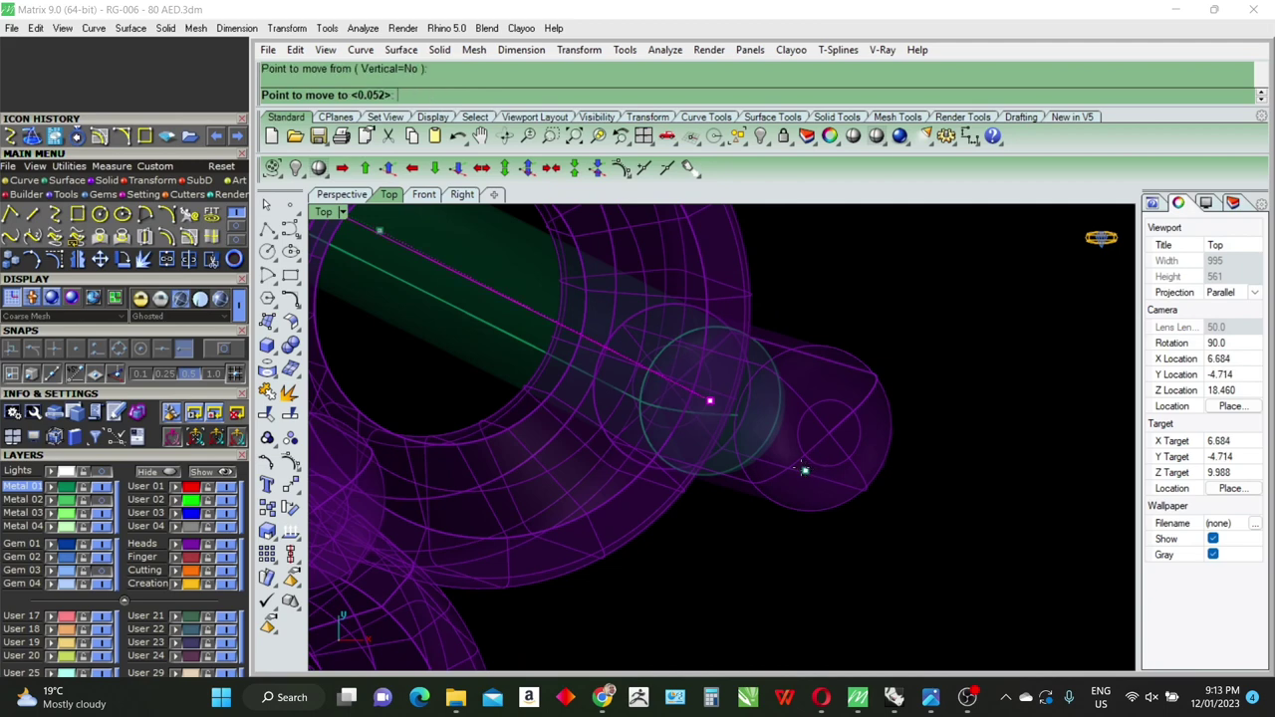
left_click(797, 471)
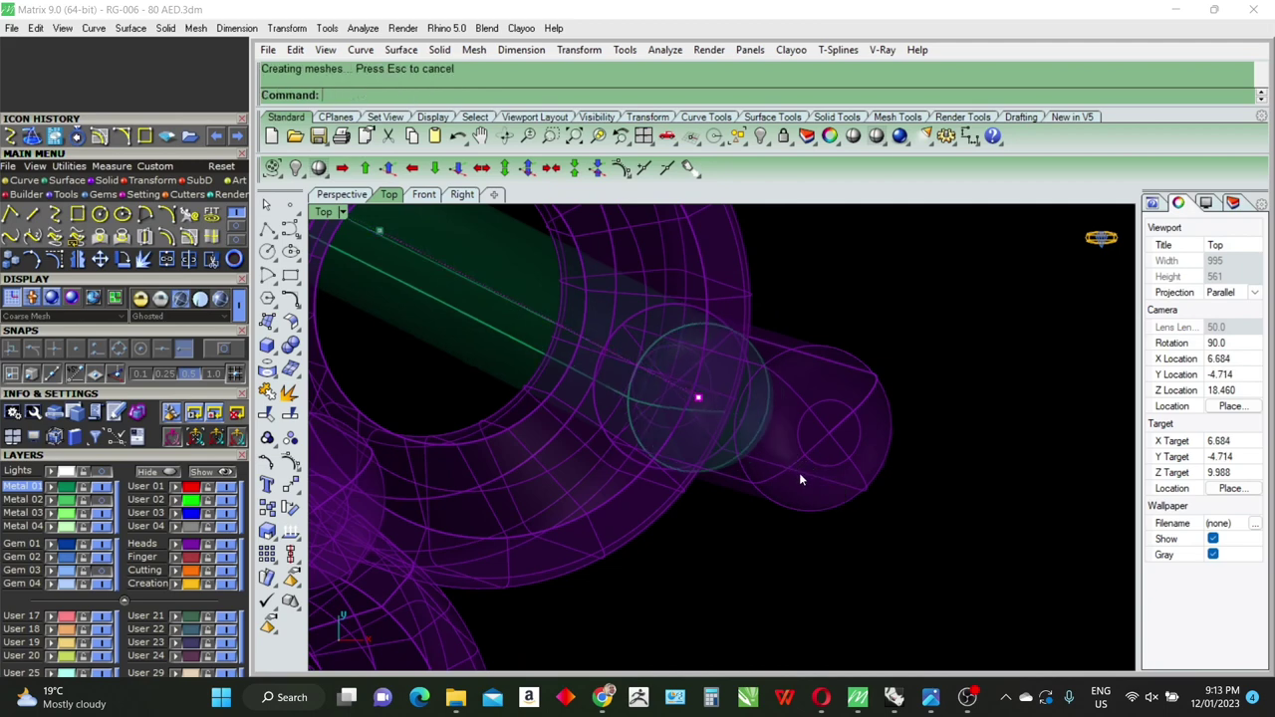
left_click(351, 195)
right_click_drag(886, 477, 781, 428)
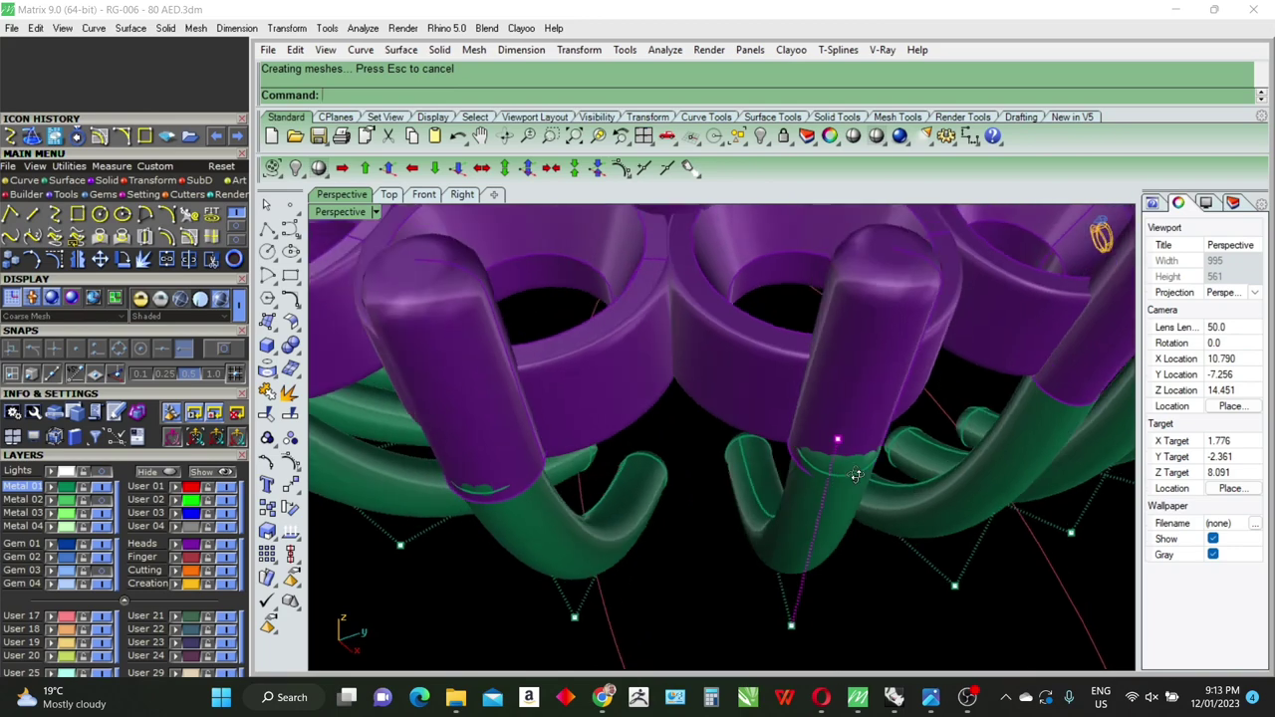
scroll(696, 431, "down", 5)
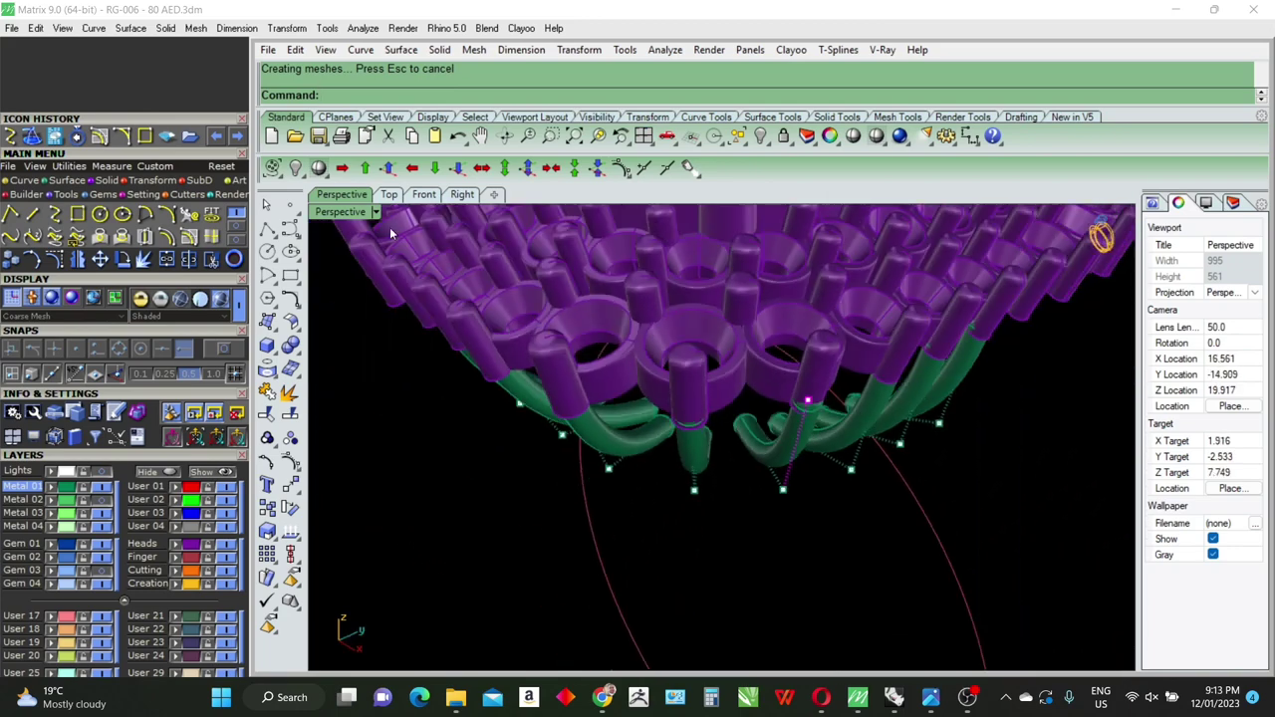
double_click(344, 213)
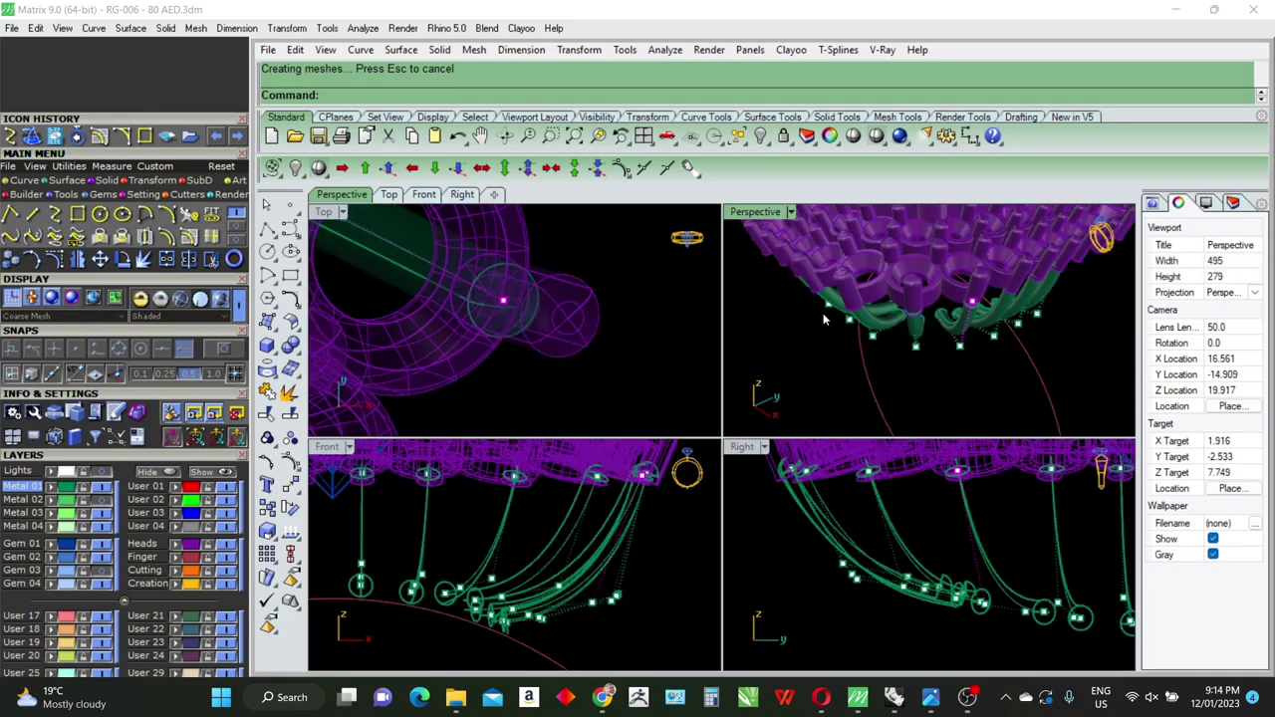
Step: Nudge the previous prong's top point once more with a repeated Move, then cancel
right_click_drag(824, 319, 999, 281)
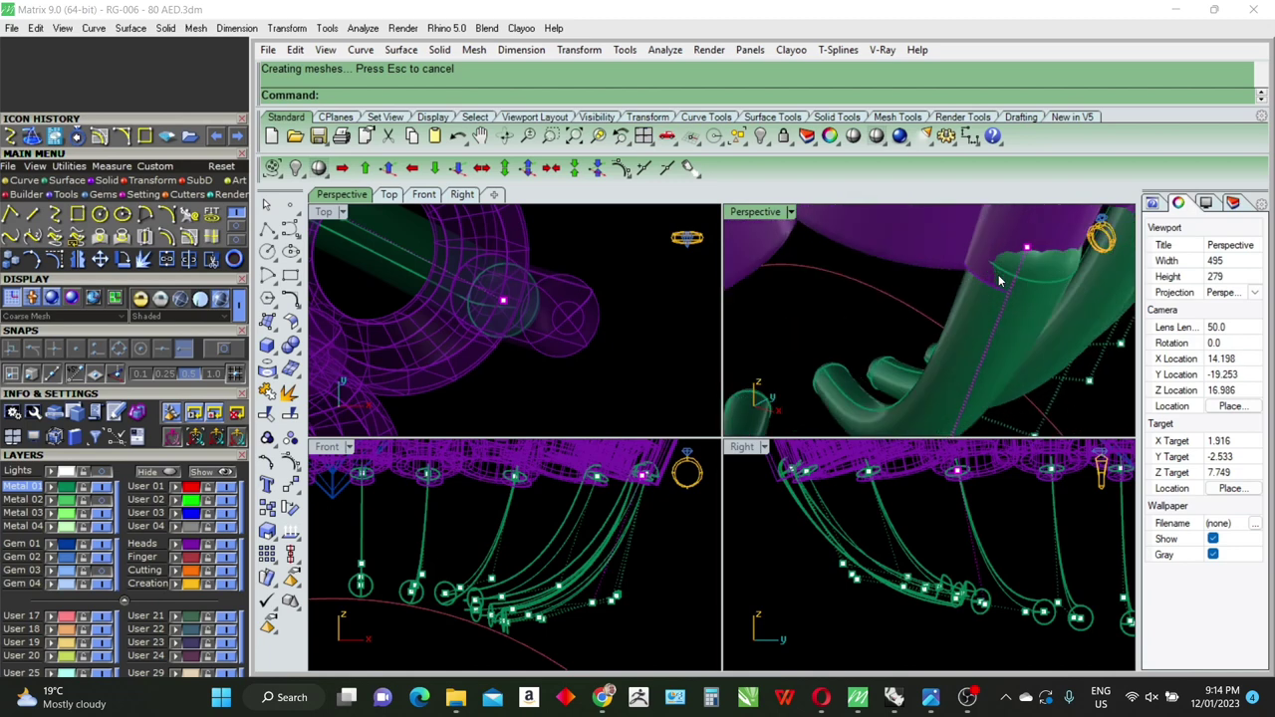
right_click(501, 313)
left_click(507, 312)
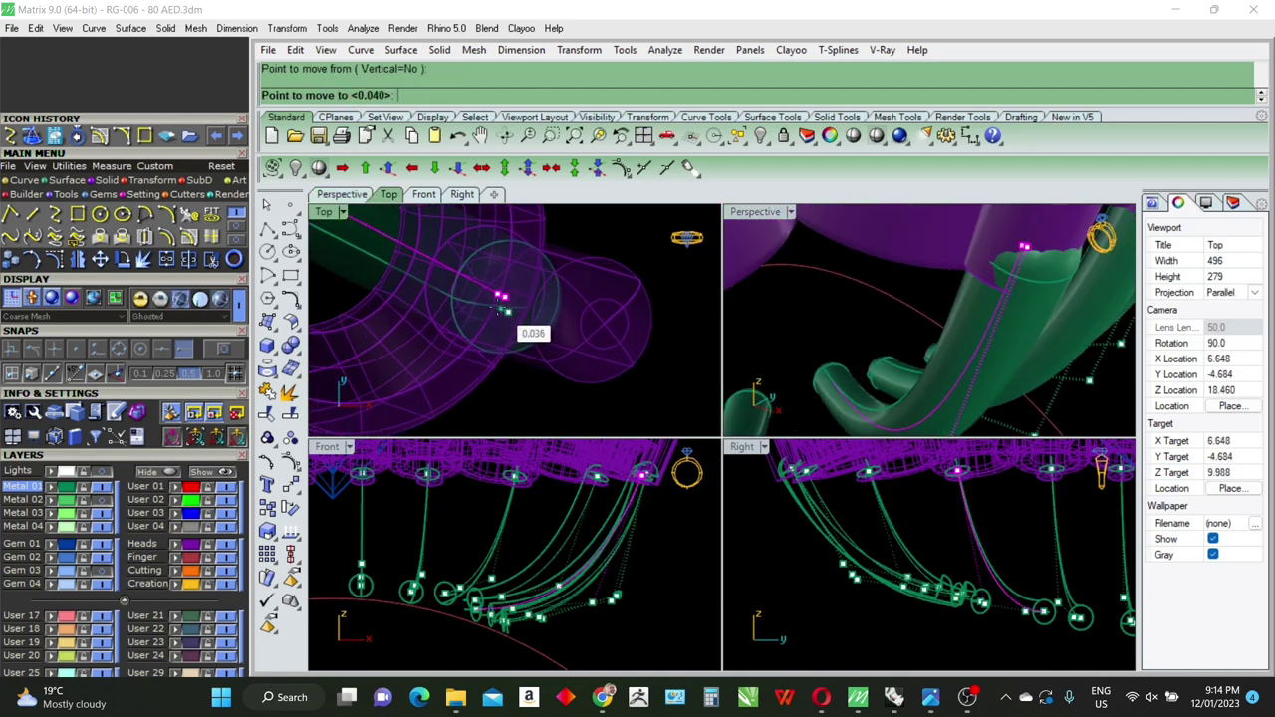
left_click(494, 311)
right_click(494, 312)
key("Escape")
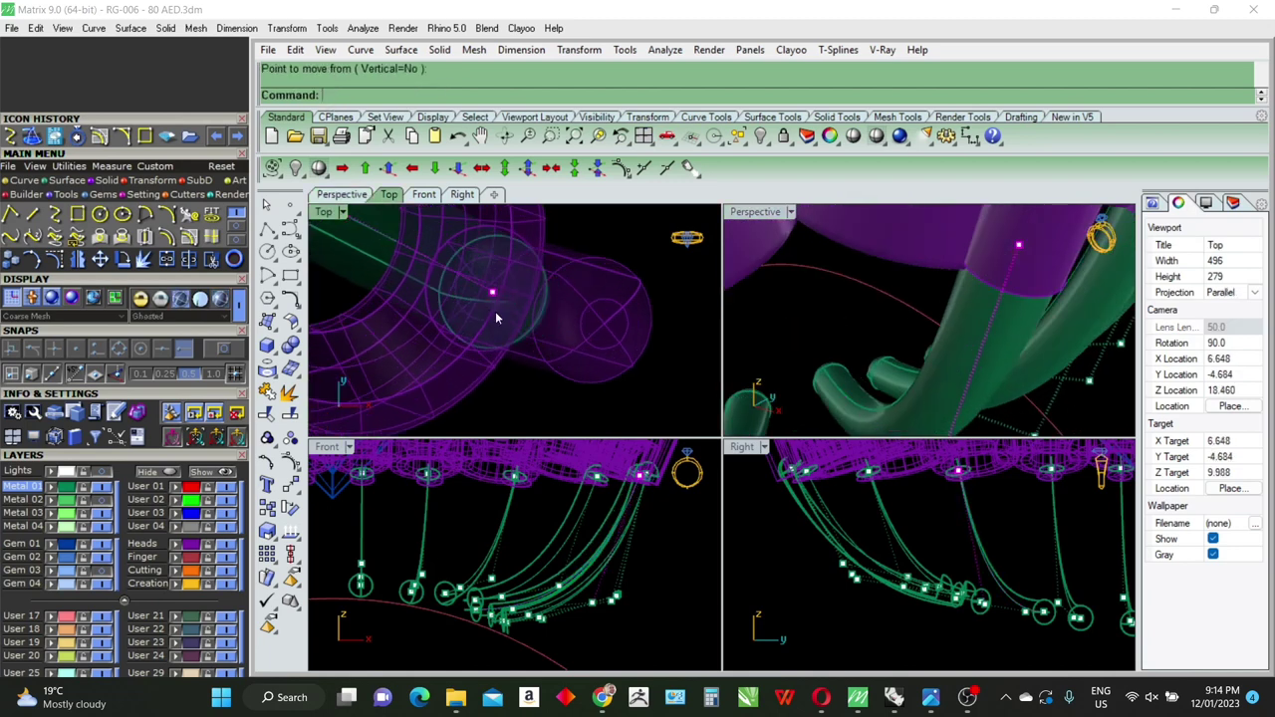
right_click_drag(777, 337, 889, 322)
scroll(902, 325, "up", 3)
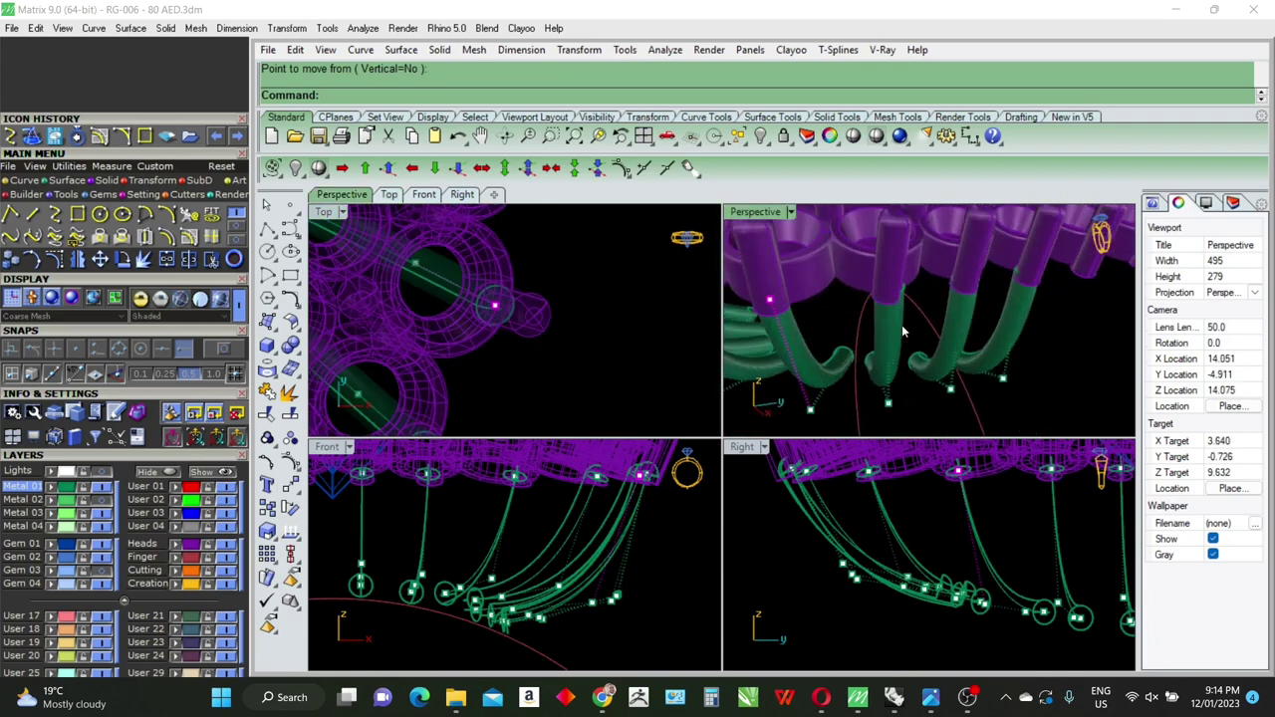
scroll(901, 325, "up", 2)
left_click_drag(880, 325, 935, 291)
key("Escape")
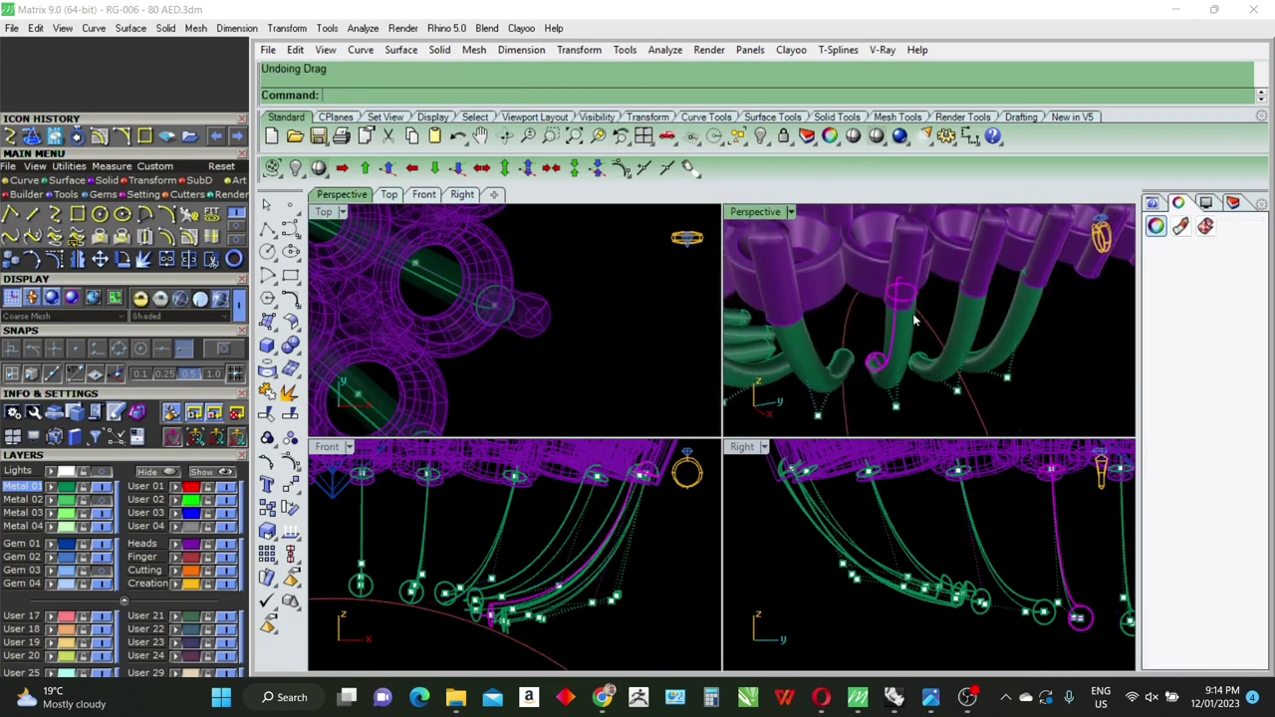
Step: Select another prong's top point, zoom all views onto it with ZSA, and move it
left_click(900, 292)
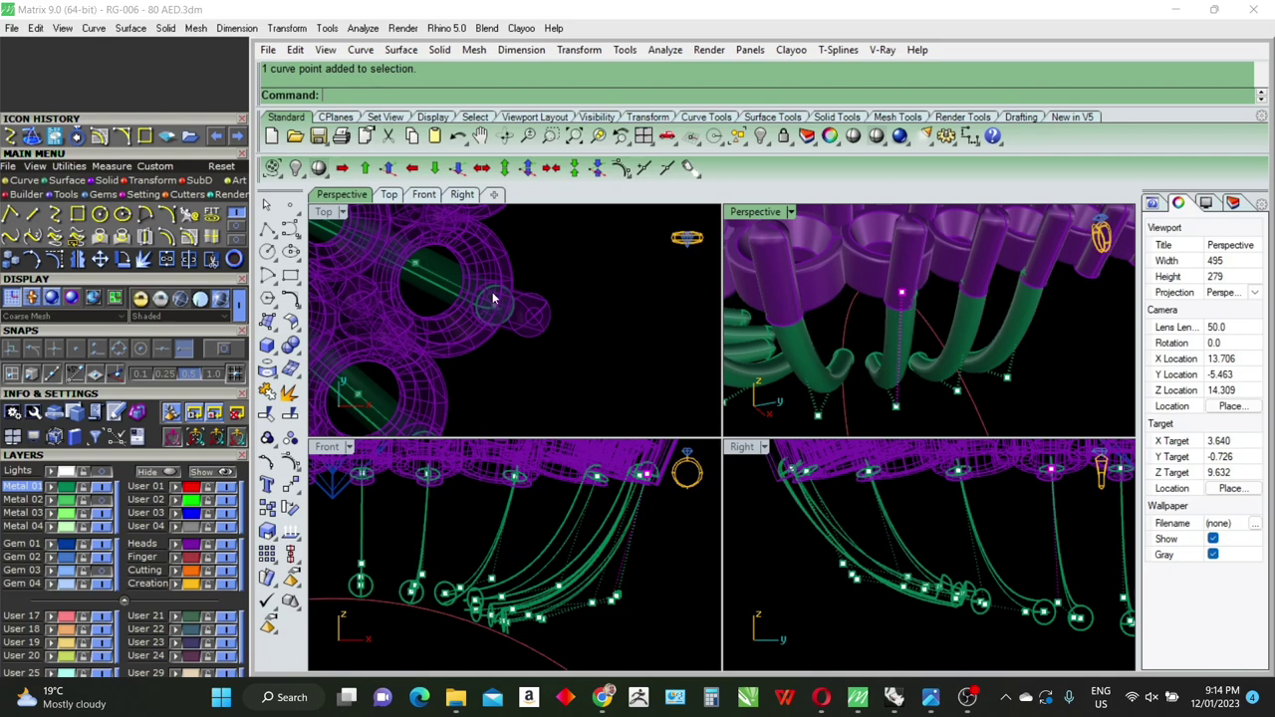
type("ZSA")
key("Return")
type("m")
key("Return")
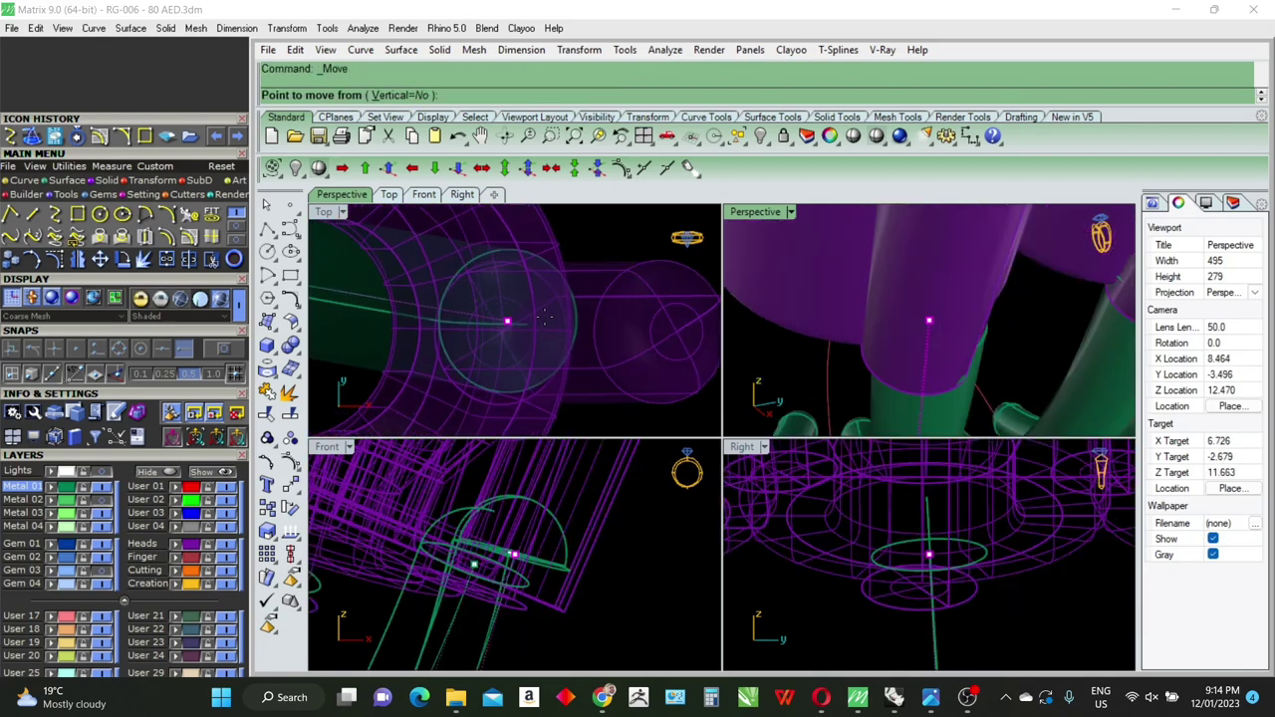
left_click(543, 319)
left_click(544, 319)
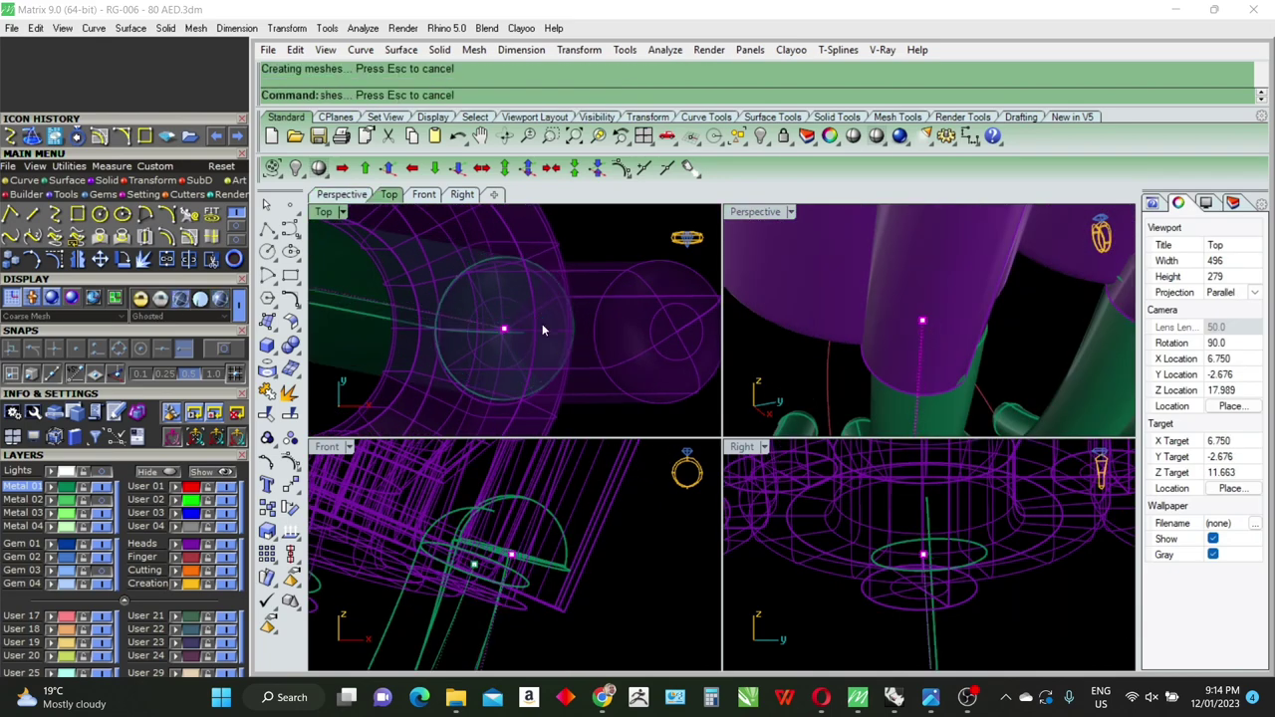
Step: Nudge that point with repeated small moves until it sits centred in its purple post
key("Return")
left_click(554, 323)
left_click(555, 327)
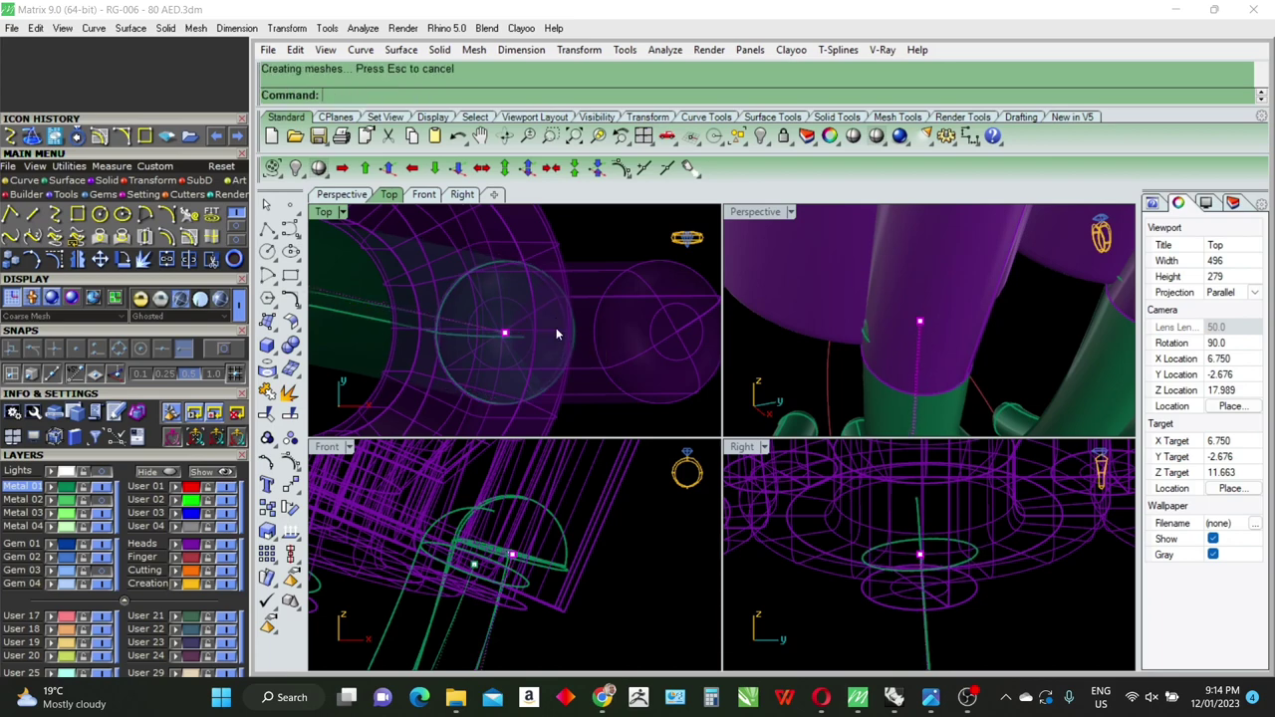
key("Return")
left_click(555, 329)
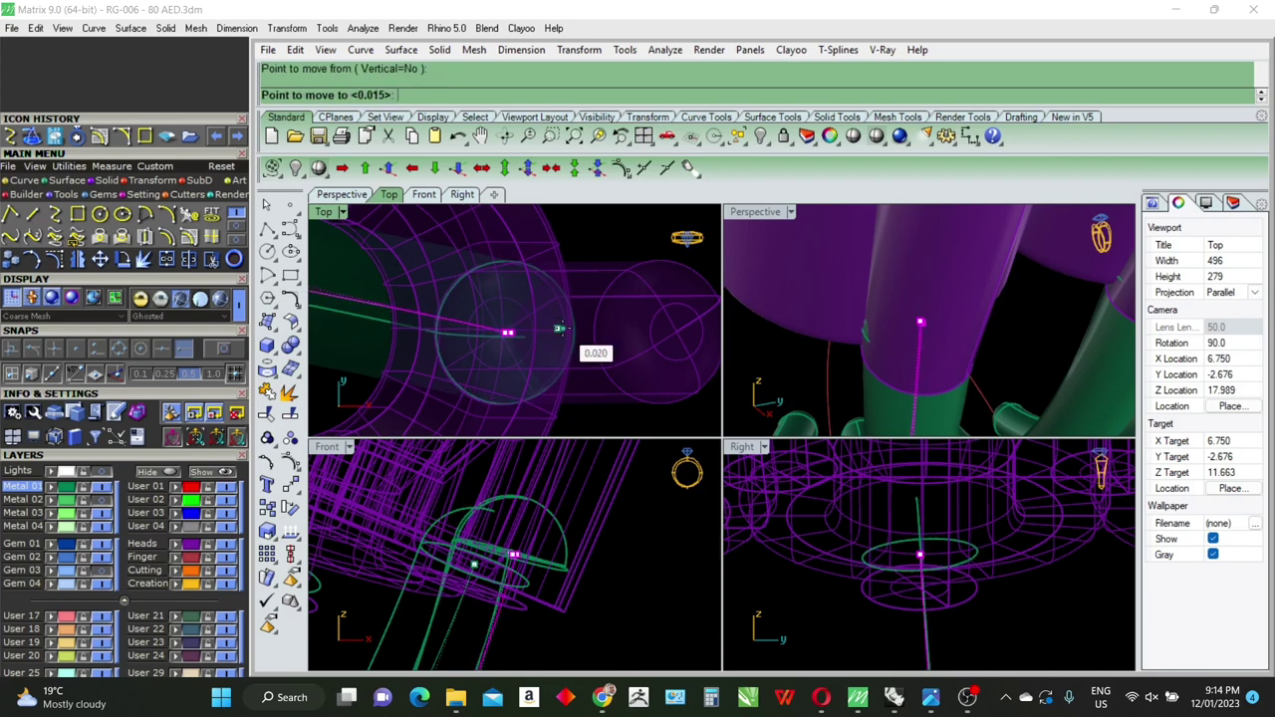
left_click(562, 328)
key("Return")
left_click(563, 328)
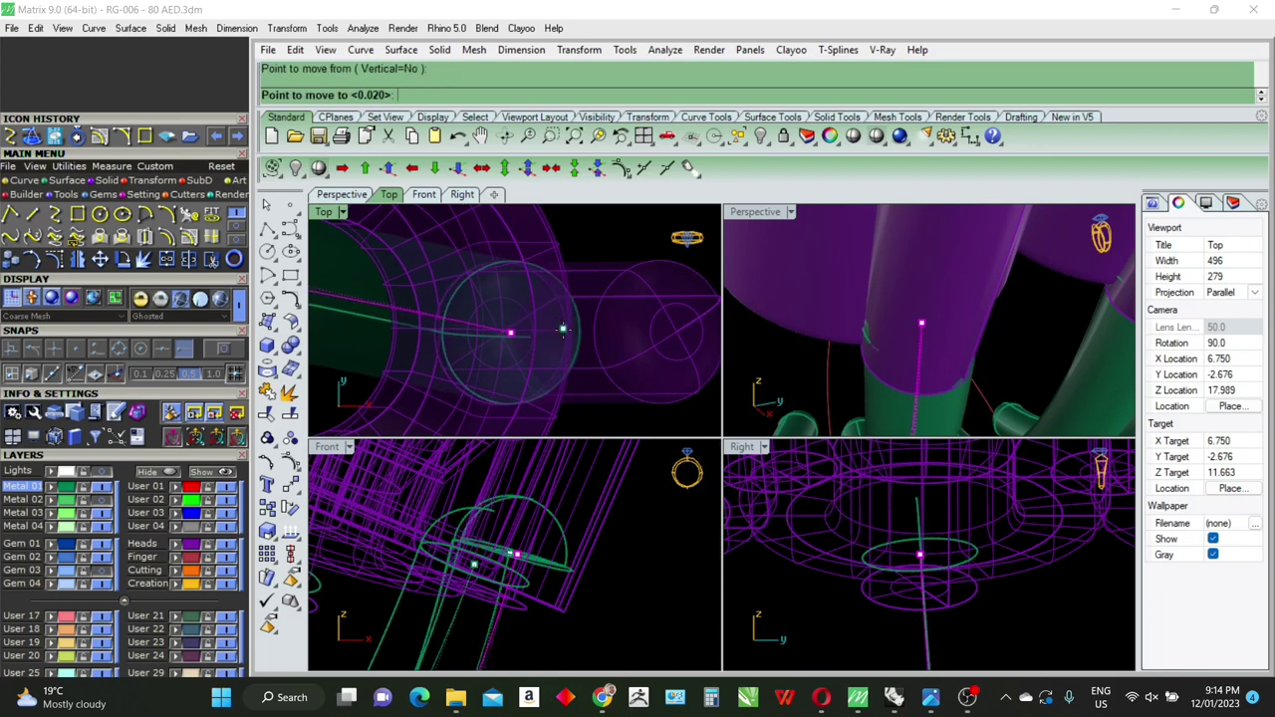
left_click(563, 331)
scroll(475, 334, "down", 3)
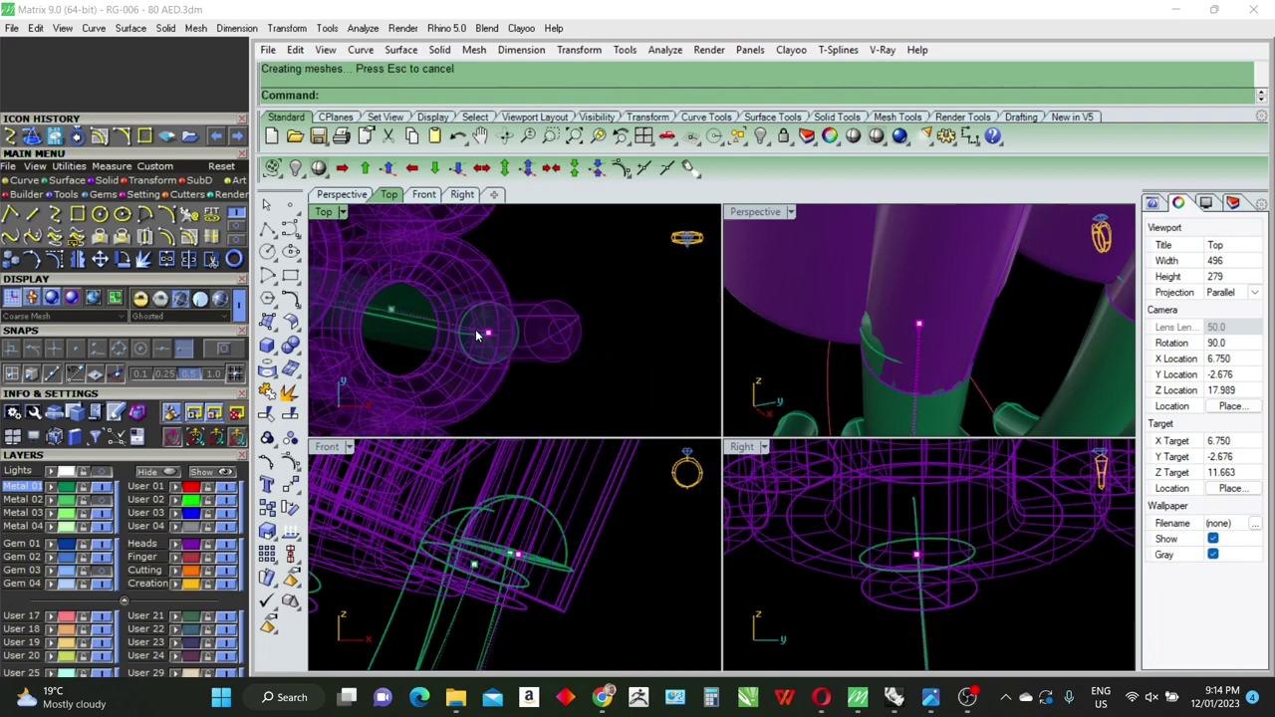
Step: Select the next prong's top point, zoom onto it with Ctrl+Shift+E, and start nudging it
mouse_move(857, 319)
right_mouse_down()
mouse_move(895, 322)
mouse_move(975, 363)
mouse_move(984, 343)
right_mouse_up()
left_click_drag(991, 342, 1092, 306)
key("ctrl+shift+e")
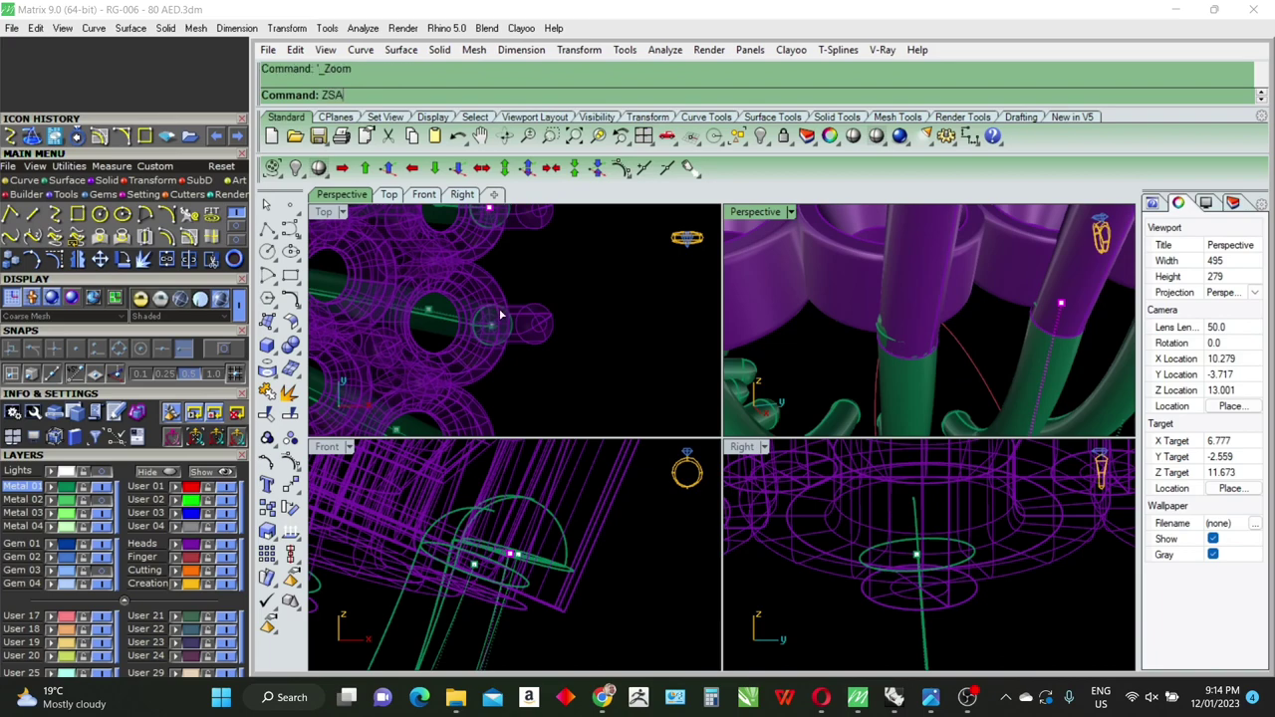
type("m")
key("Return")
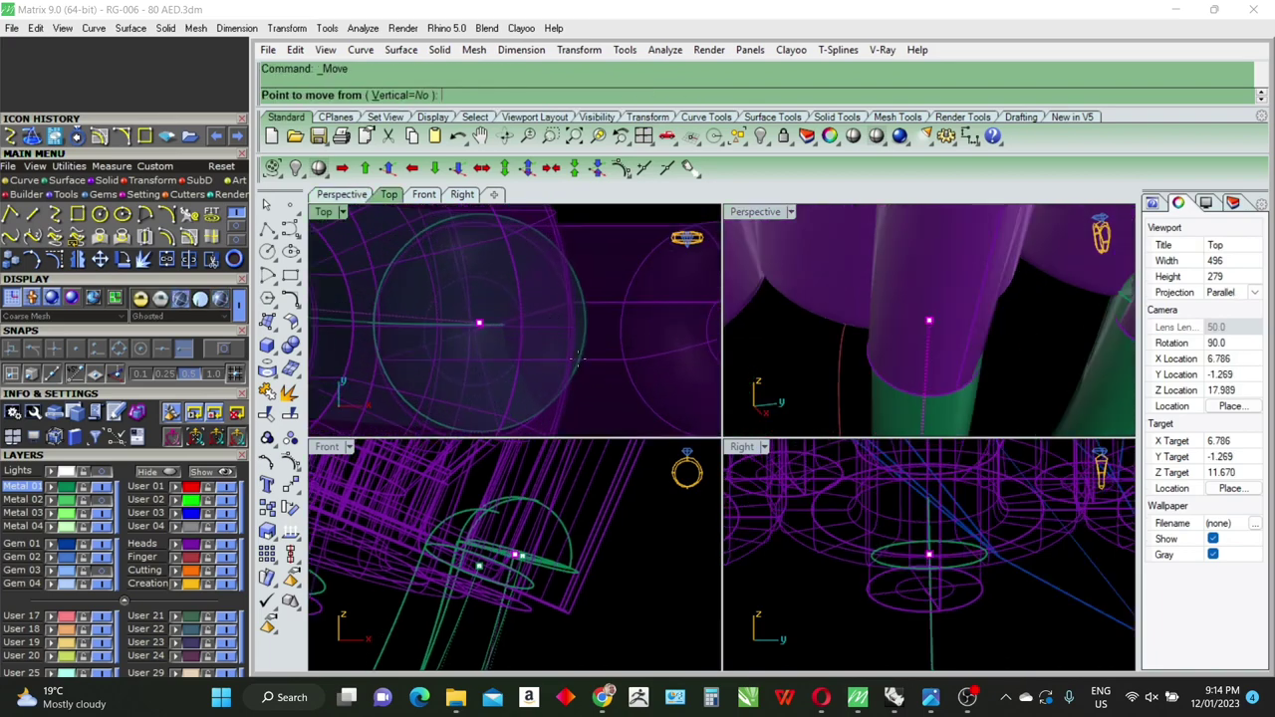
left_click(581, 360)
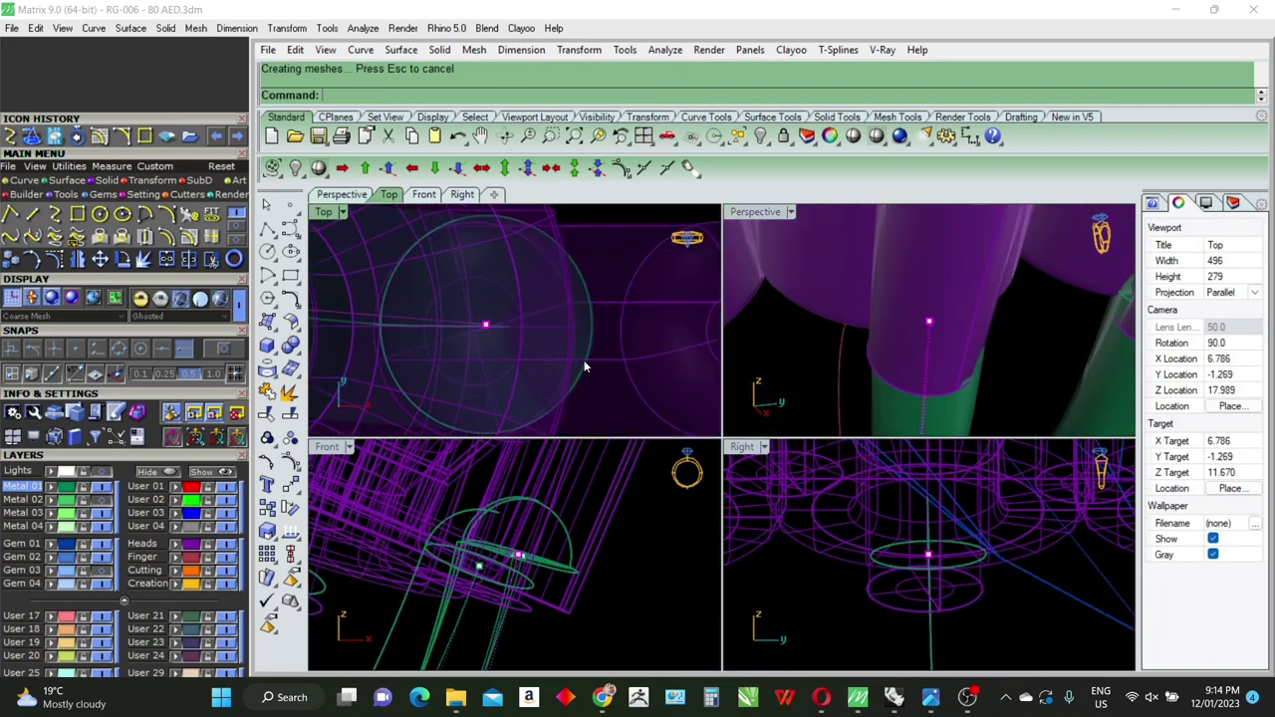
key("Return")
left_click(585, 361)
left_click(585, 355)
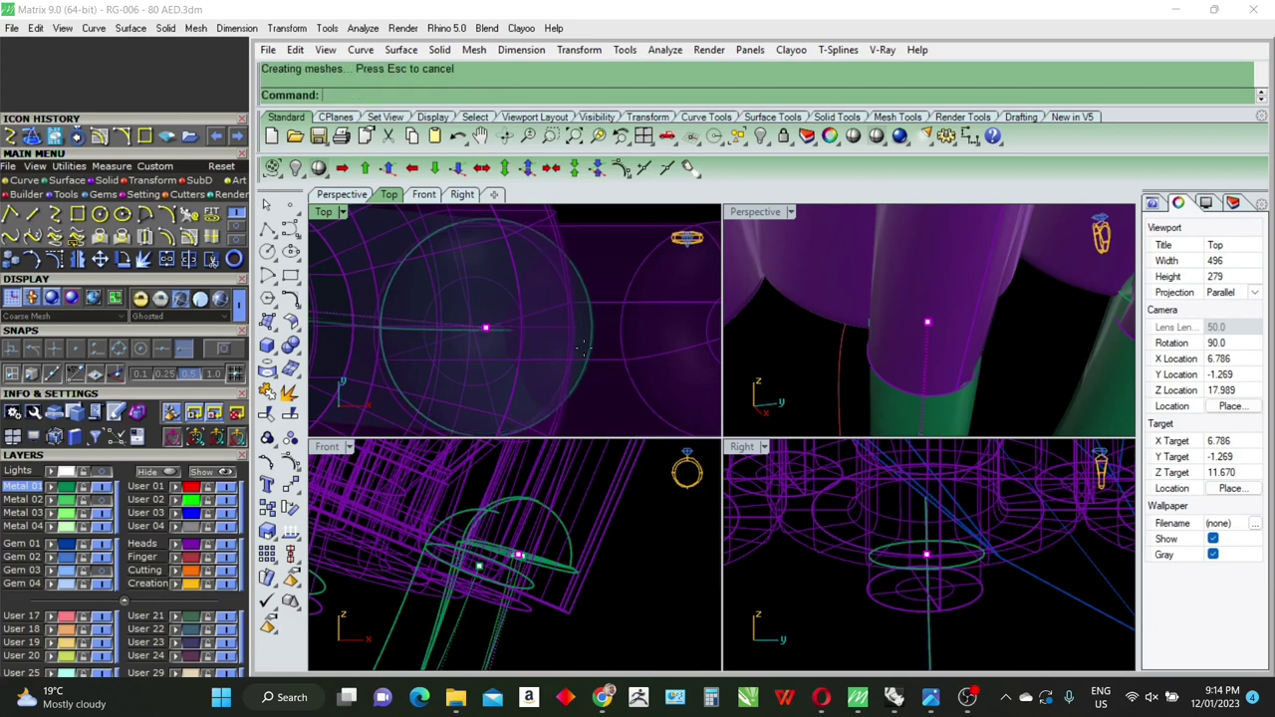
Step: Keep nudging this second point until it is centred inside its halo post
key("Return")
left_click(584, 350)
left_click(583, 352)
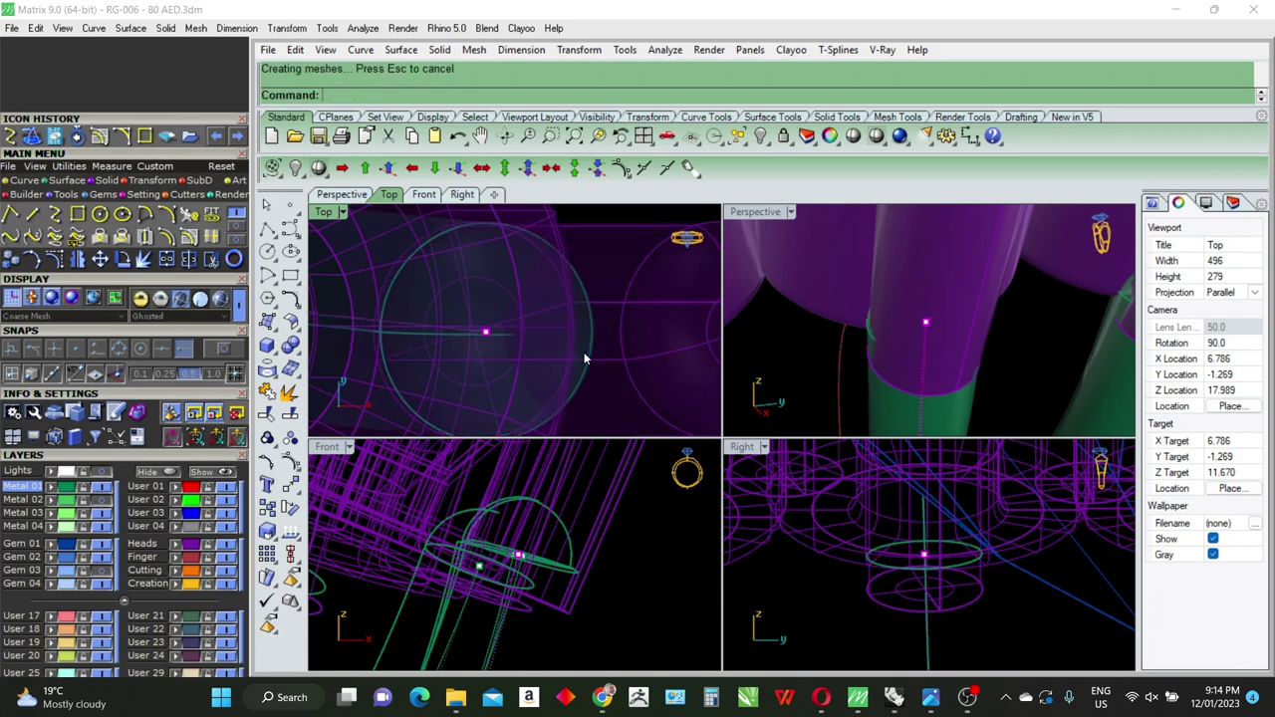
key("Return")
left_click(555, 356)
left_click(591, 356)
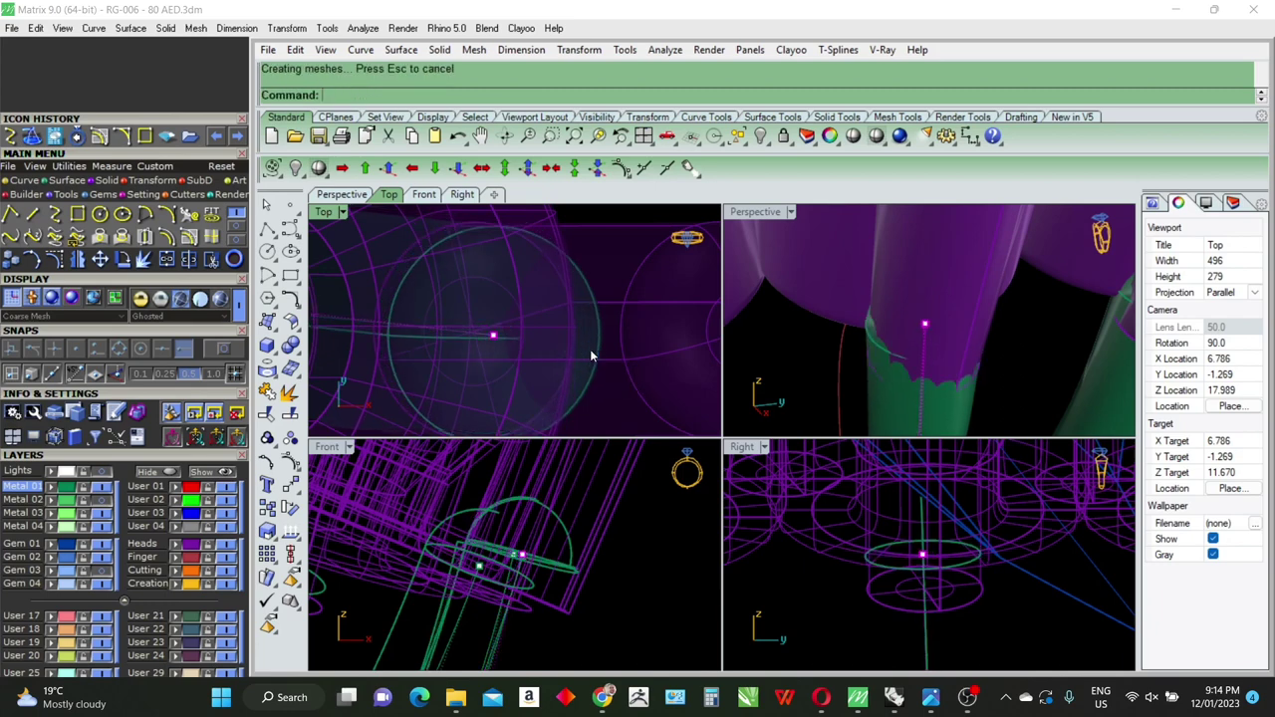
key("Return")
left_click(590, 351)
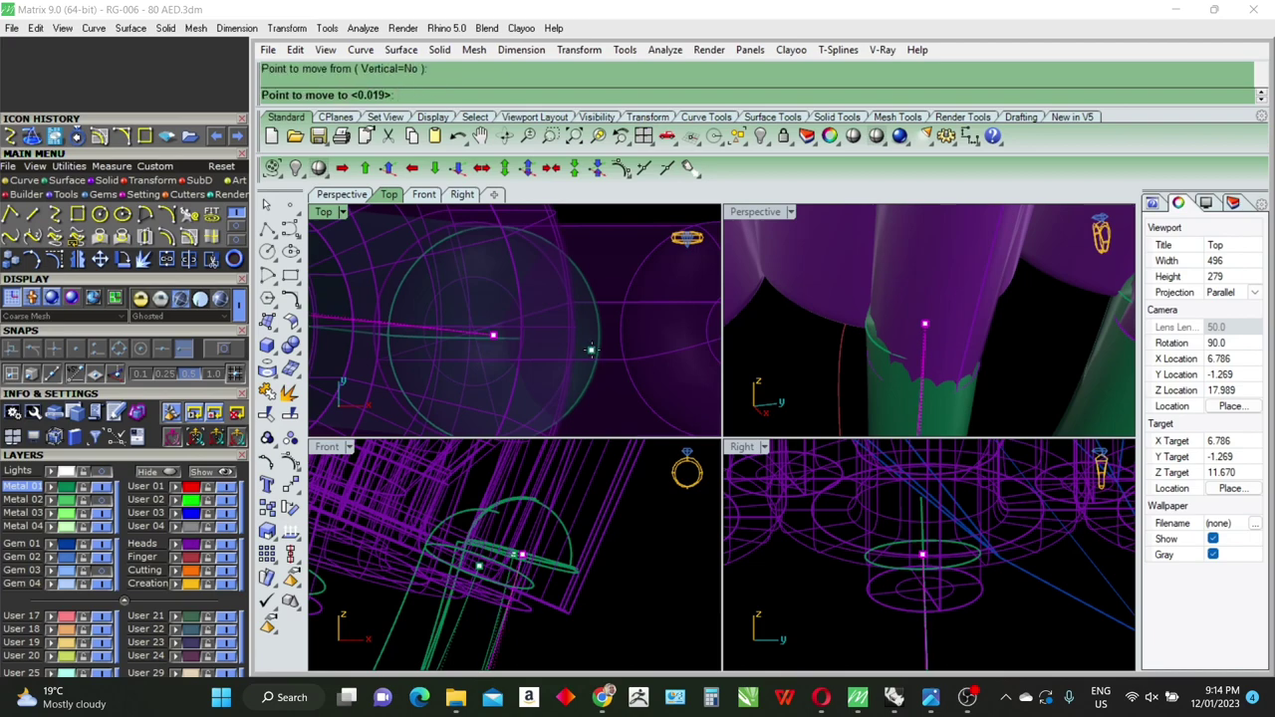
left_click(592, 350)
Step: Pick a third prong's top point and begin moving it toward its post
scroll(904, 346, "down", 2)
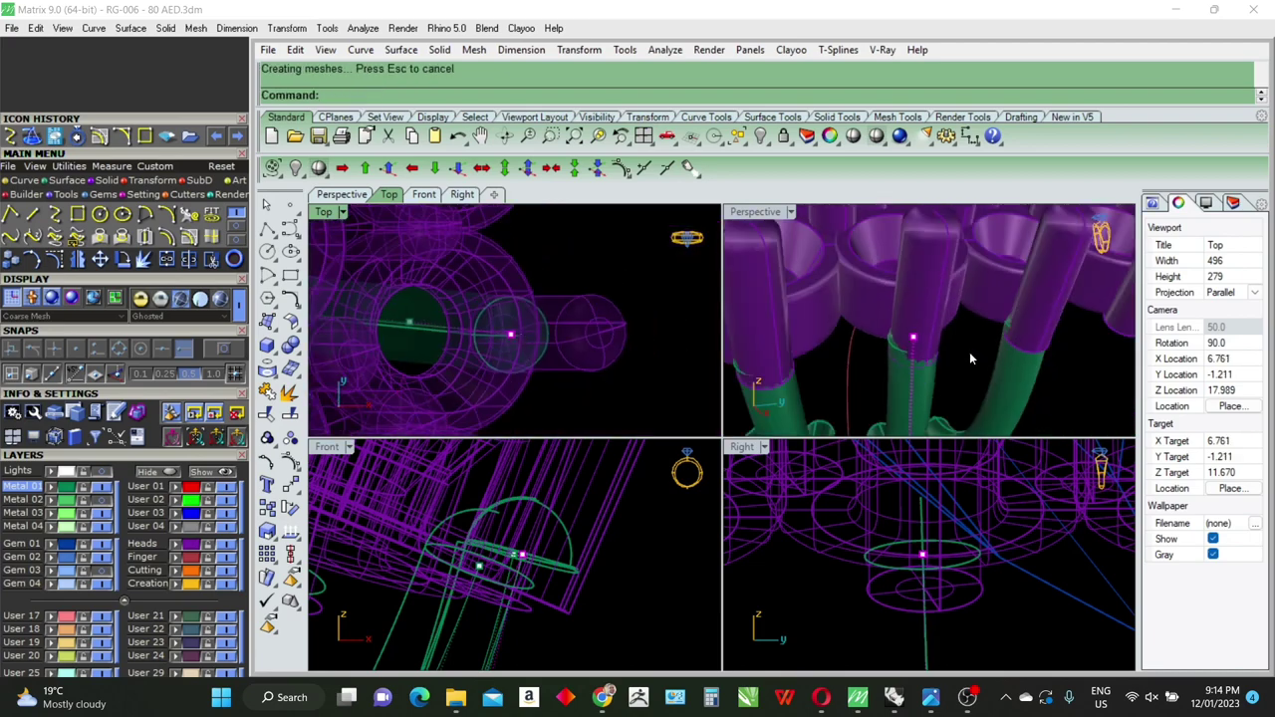
left_click_drag(969, 352, 1074, 316)
scroll(597, 339, "up", 2)
scroll(558, 328, "up", 2)
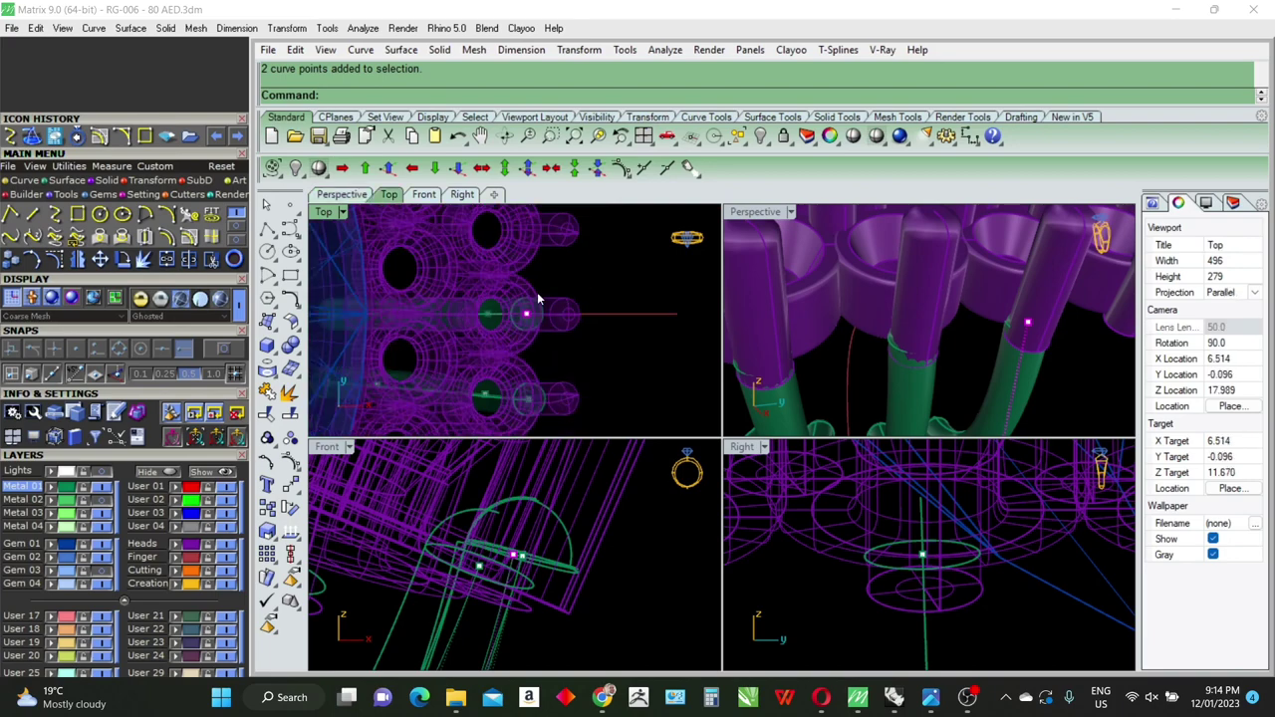
scroll(535, 302, "up", 2)
key("Return")
left_click(487, 347)
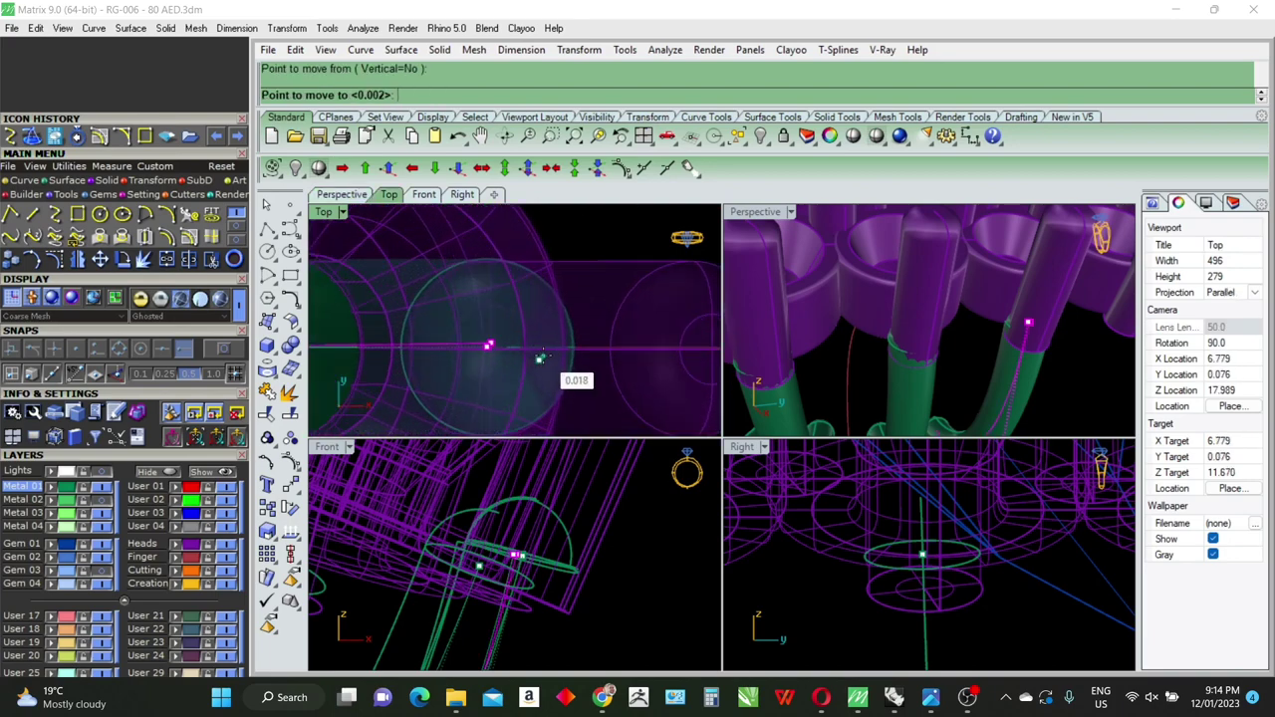
left_click(540, 356)
key("Return")
left_click(542, 354)
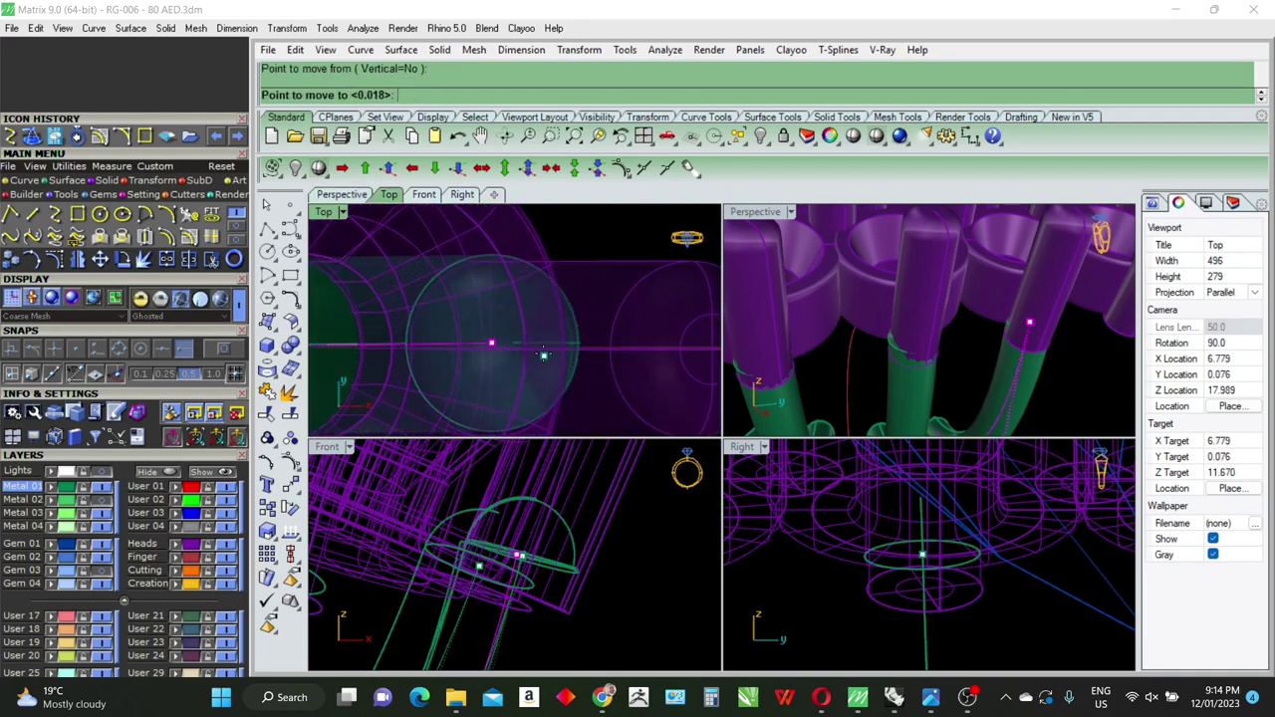
Step: Repeatedly nudge the third point until it sits centred in its post, then check in Perspective
left_click(547, 351)
key("Return")
left_click(550, 349)
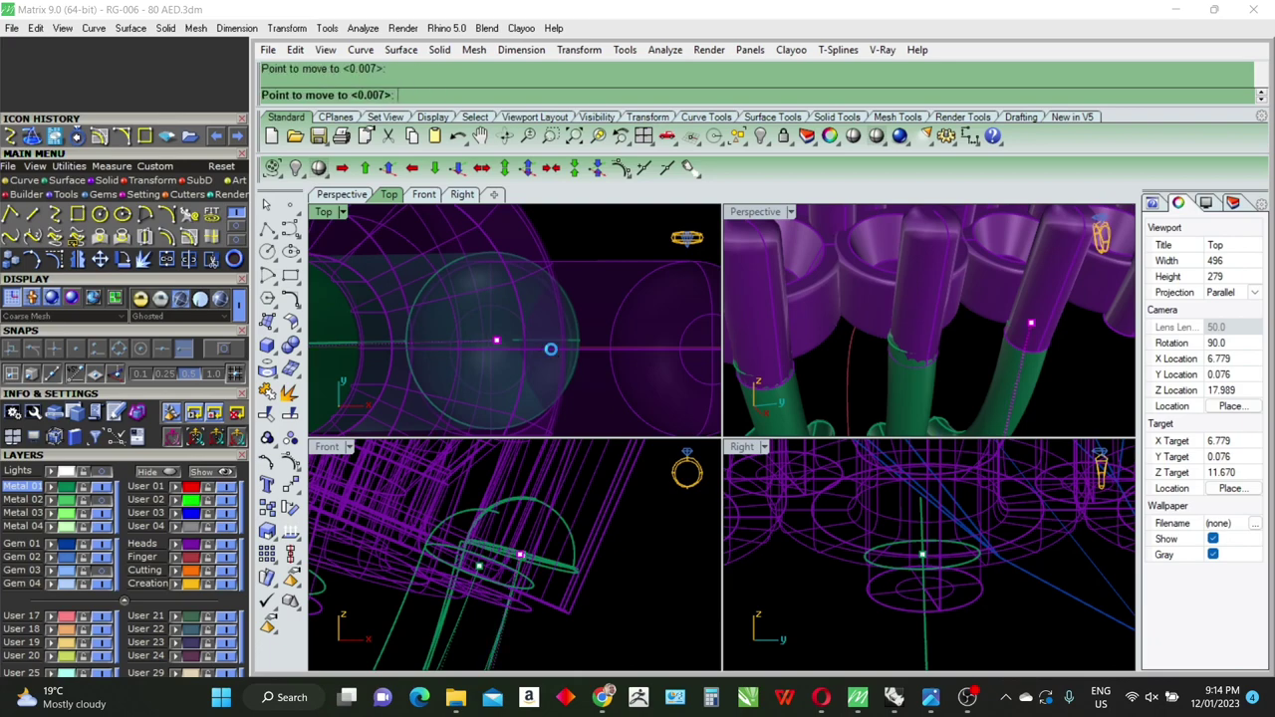
left_click(551, 348)
key("Return")
left_click(551, 348)
left_click(552, 349)
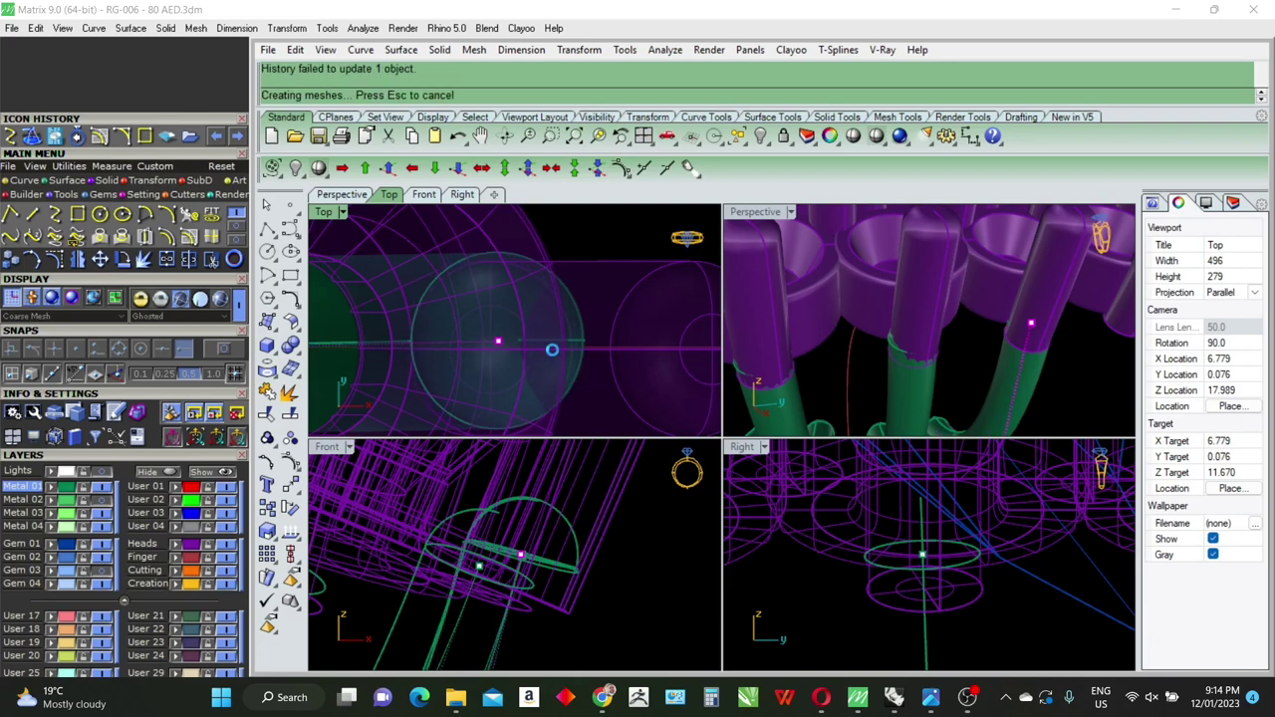
key("Return")
left_click(552, 348)
left_click(552, 354)
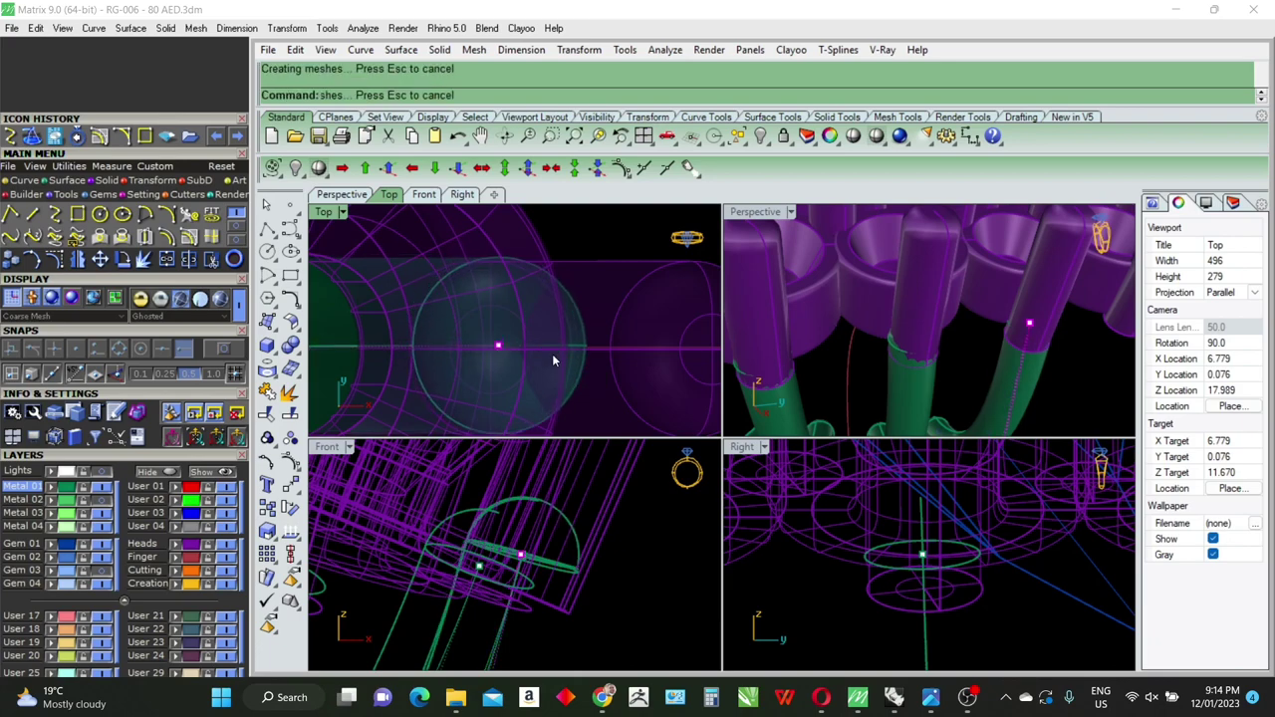
key("Return")
left_click(552, 354)
left_click(558, 354)
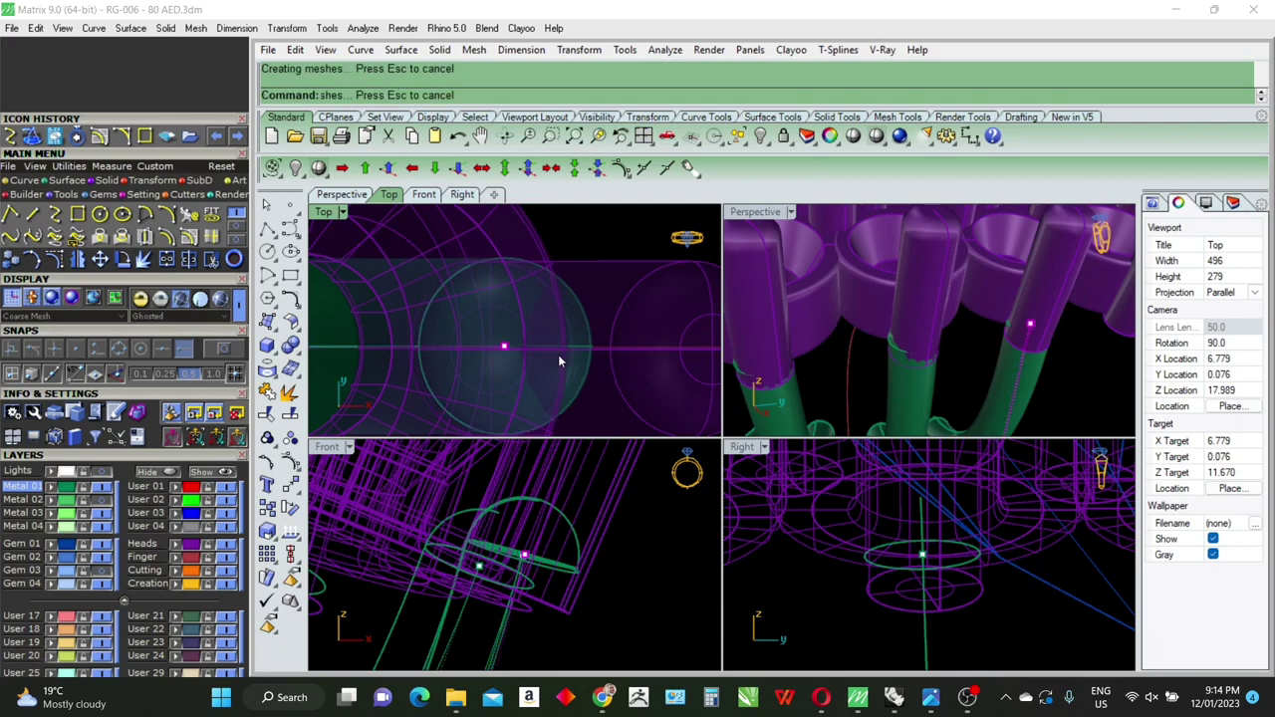
key("Return")
left_click(557, 355)
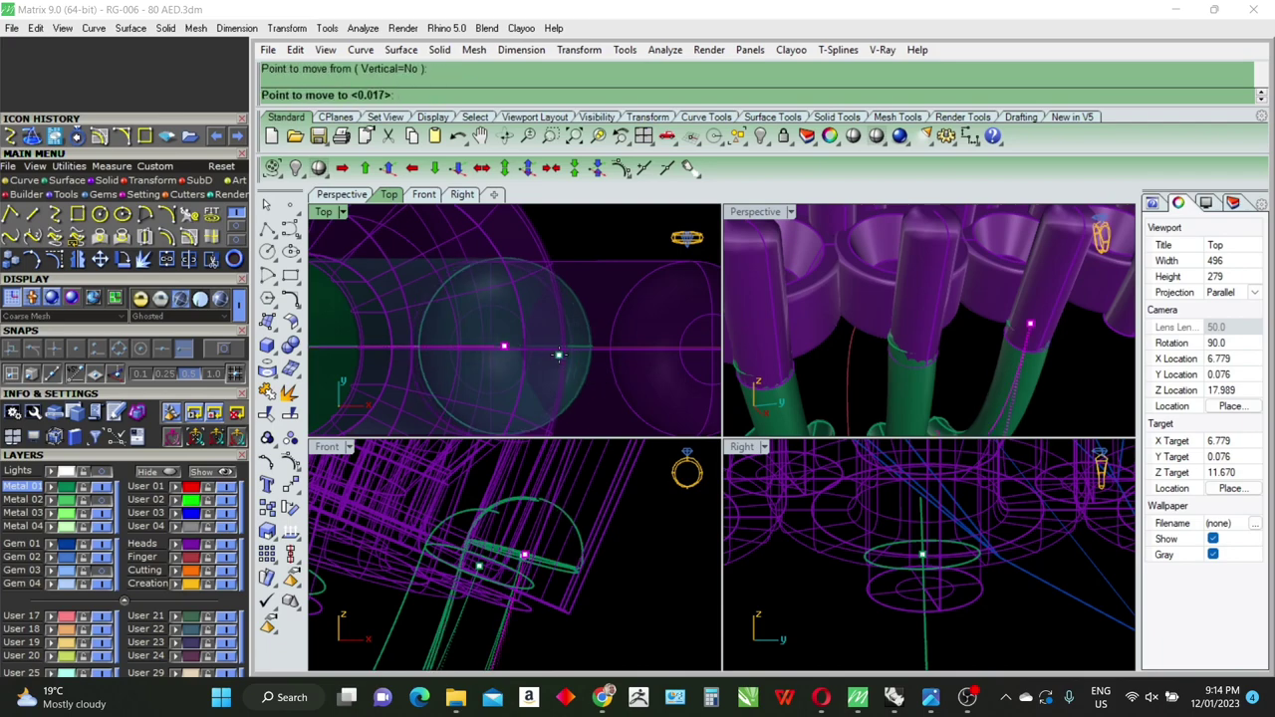
left_click(558, 357)
mouse_move(902, 353)
right_mouse_down()
mouse_move(919, 376)
mouse_move(1006, 352)
right_mouse_up()
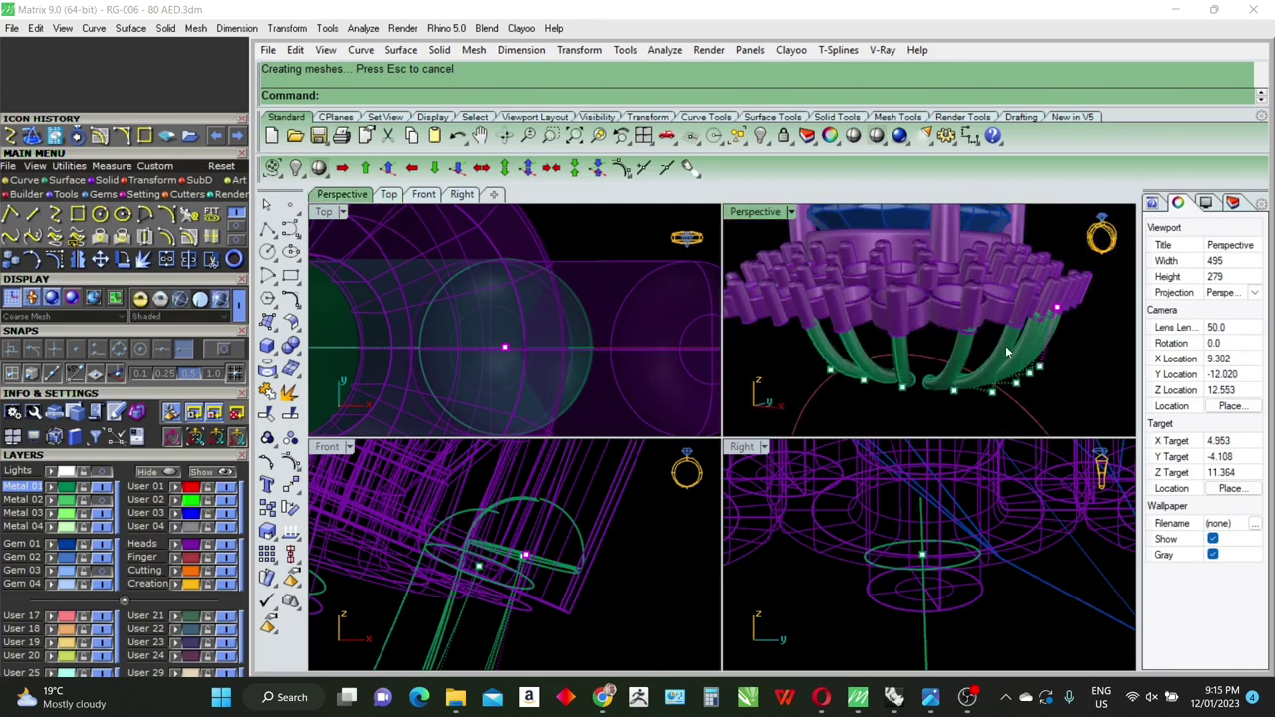
Step: Nudge the current prong curve's end point onto its purple post centre
scroll(878, 362, "up", 3)
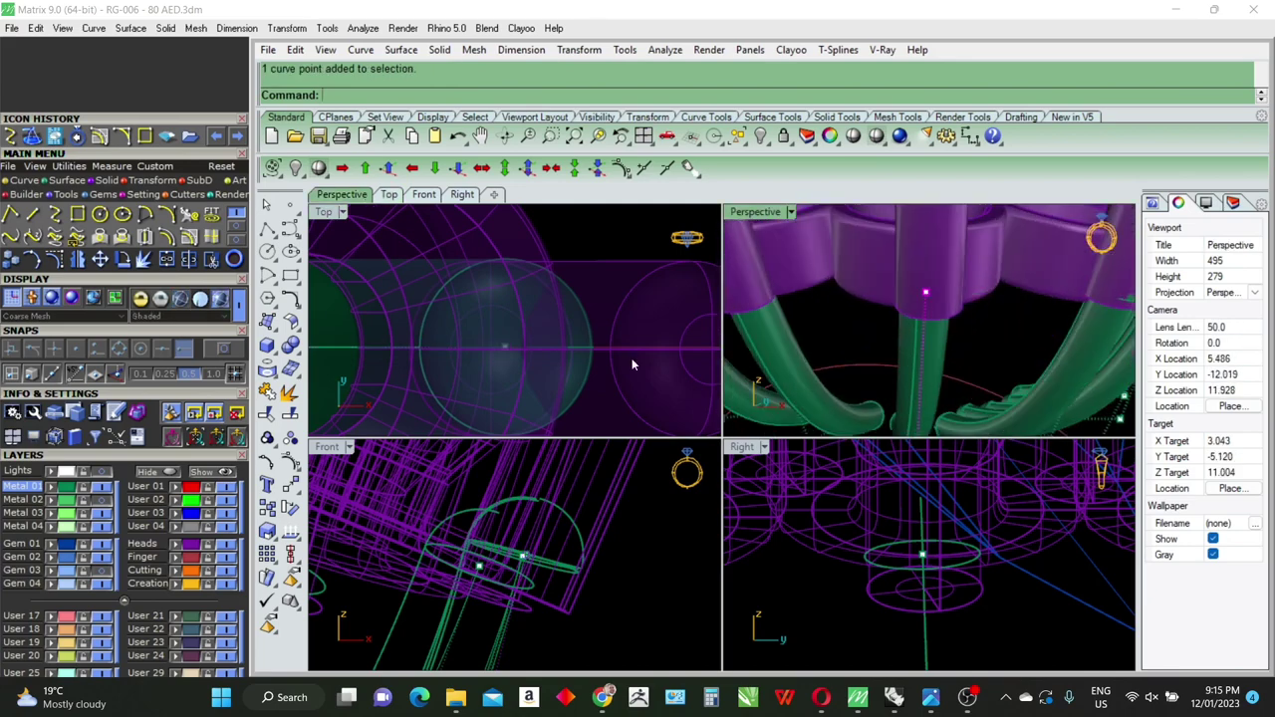
scroll(523, 301, "down", 2)
scroll(523, 301, "down", 2)
scroll(537, 319, "down", 2)
scroll(542, 327, "down", 1)
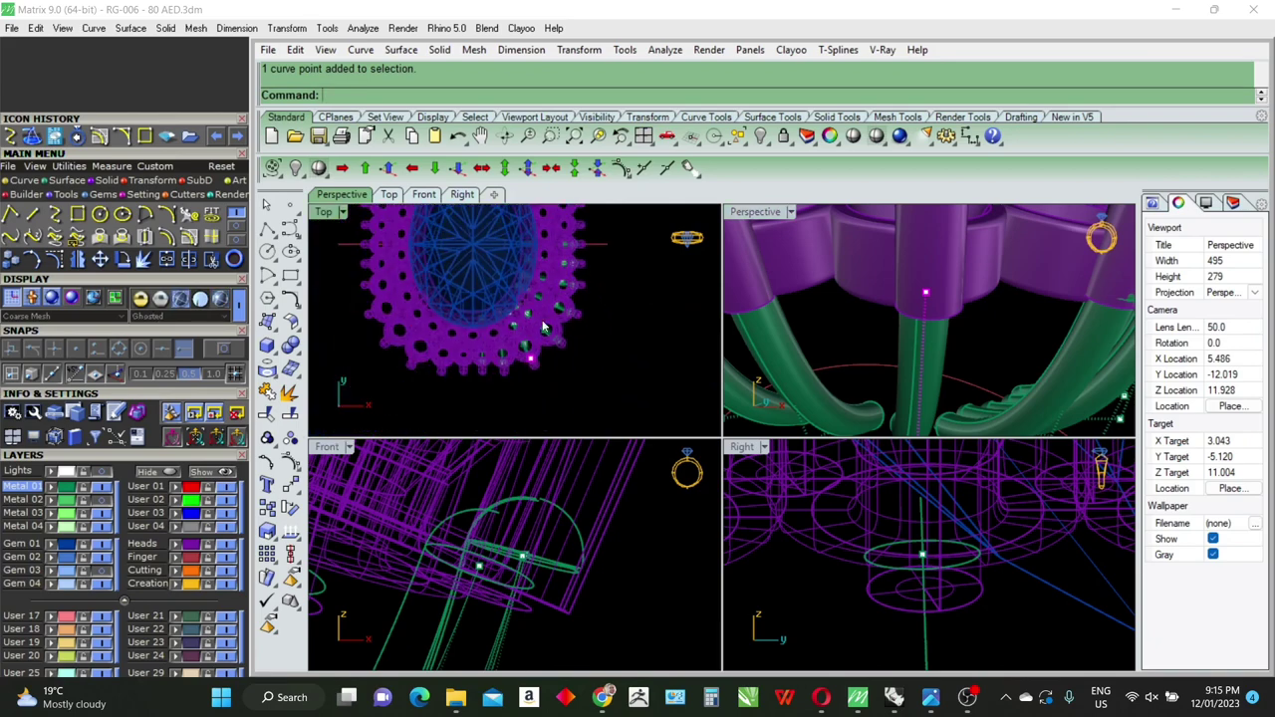
scroll(543, 327, "up", 2)
scroll(541, 358, "up", 2)
left_click(535, 354)
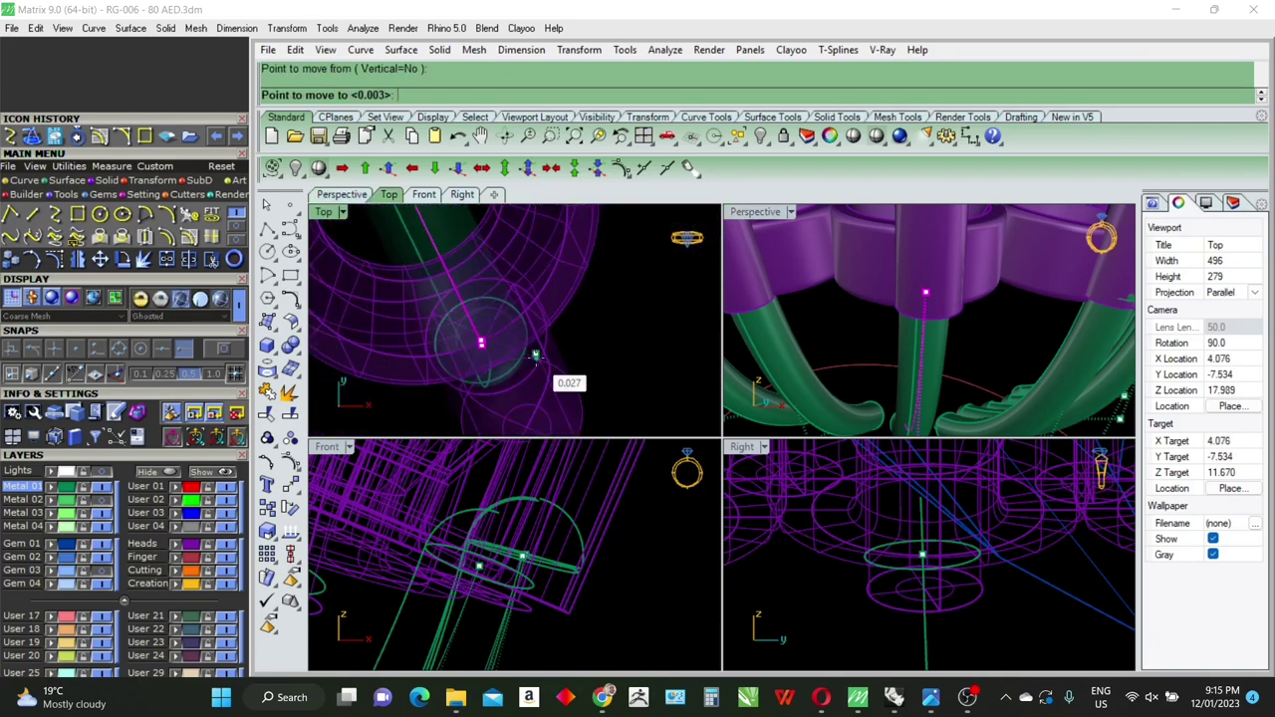
left_click(535, 355)
right_click(538, 358)
left_click(539, 360)
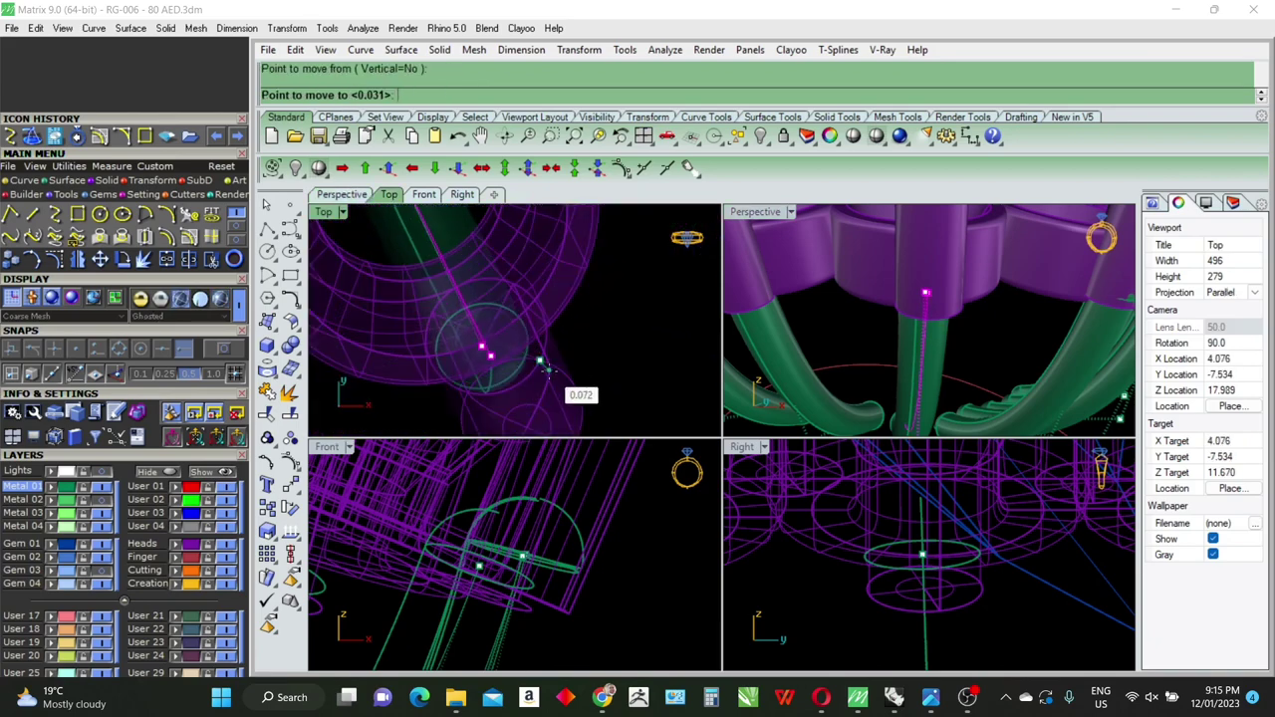
left_click(549, 371)
right_click(549, 370)
left_click(561, 363)
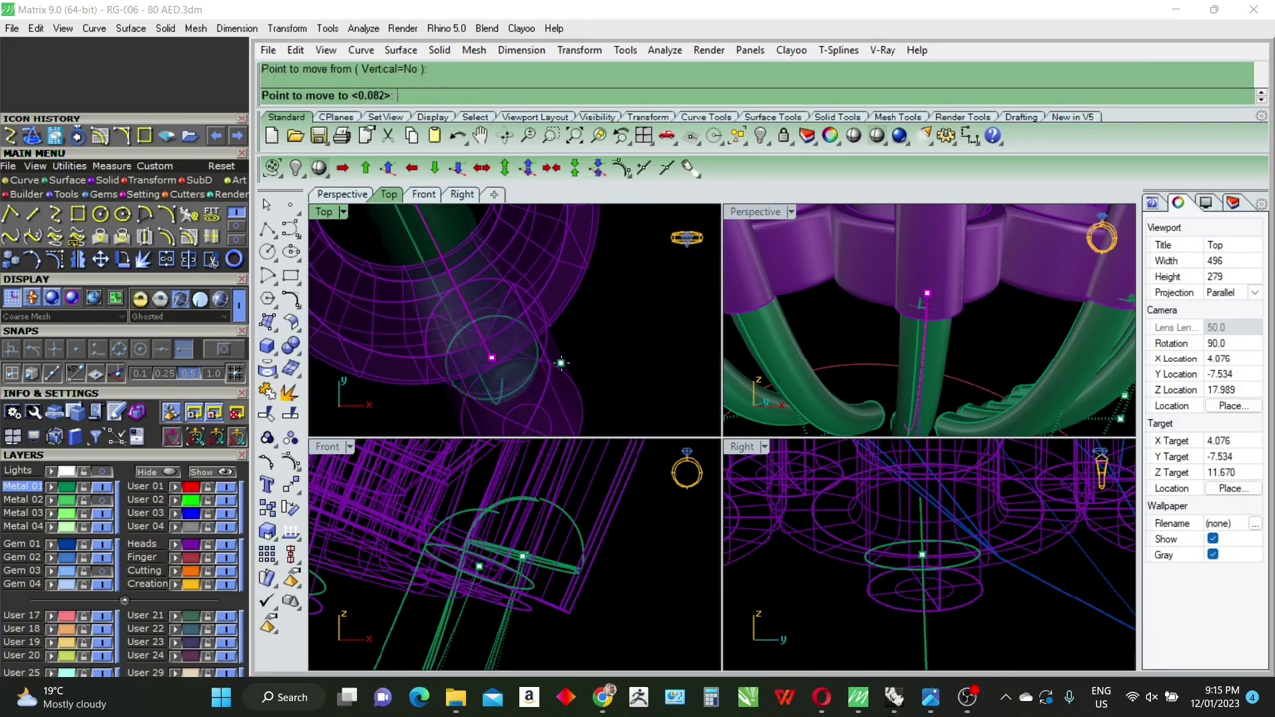
left_click(561, 364)
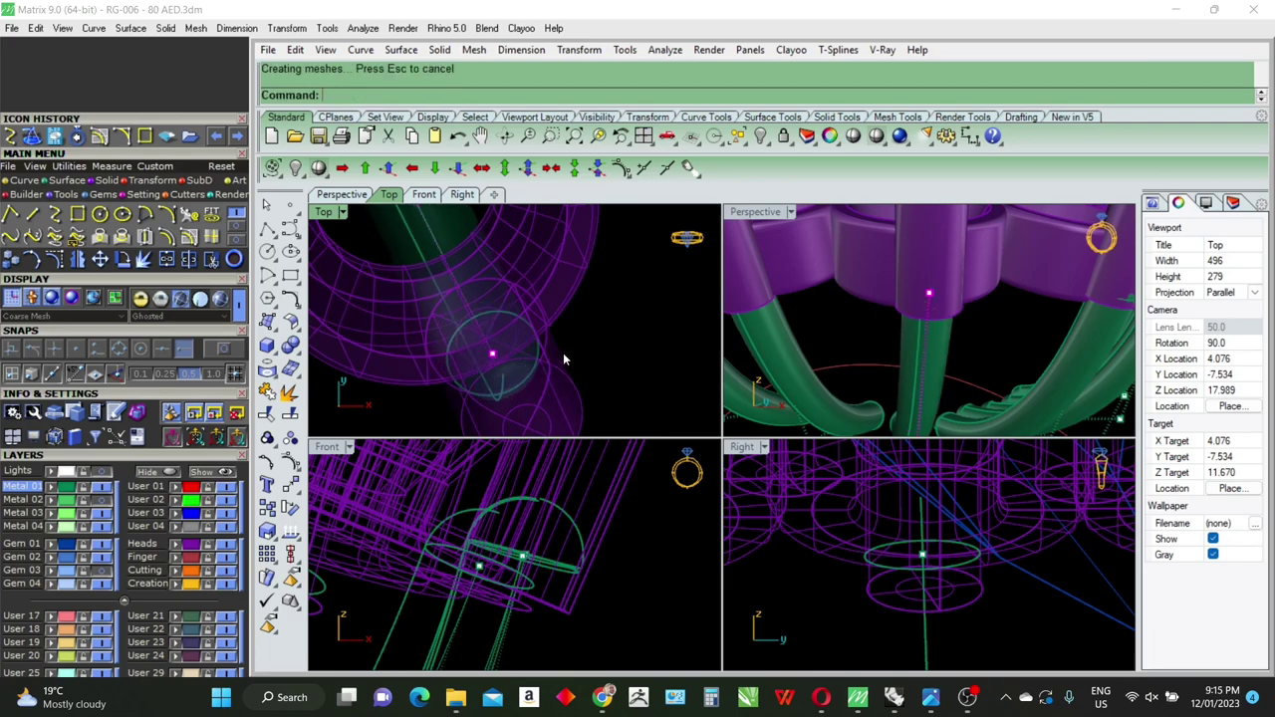
Step: Select the next prong curve's end point, zoom to it, and move it down onto its post
scroll(563, 353, "down", 3)
scroll(571, 309, "down", 2)
scroll(508, 362, "up", 4)
left_click_drag(482, 361, 544, 276)
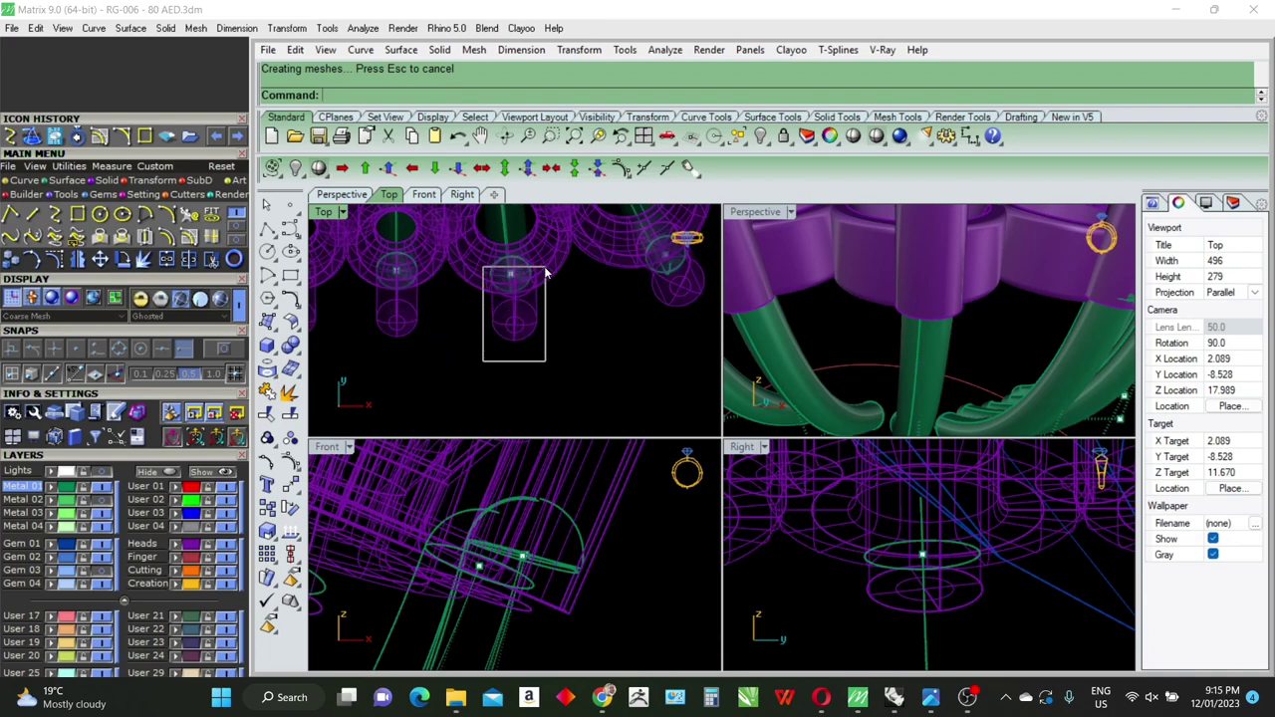
type("Z")
key("Return")
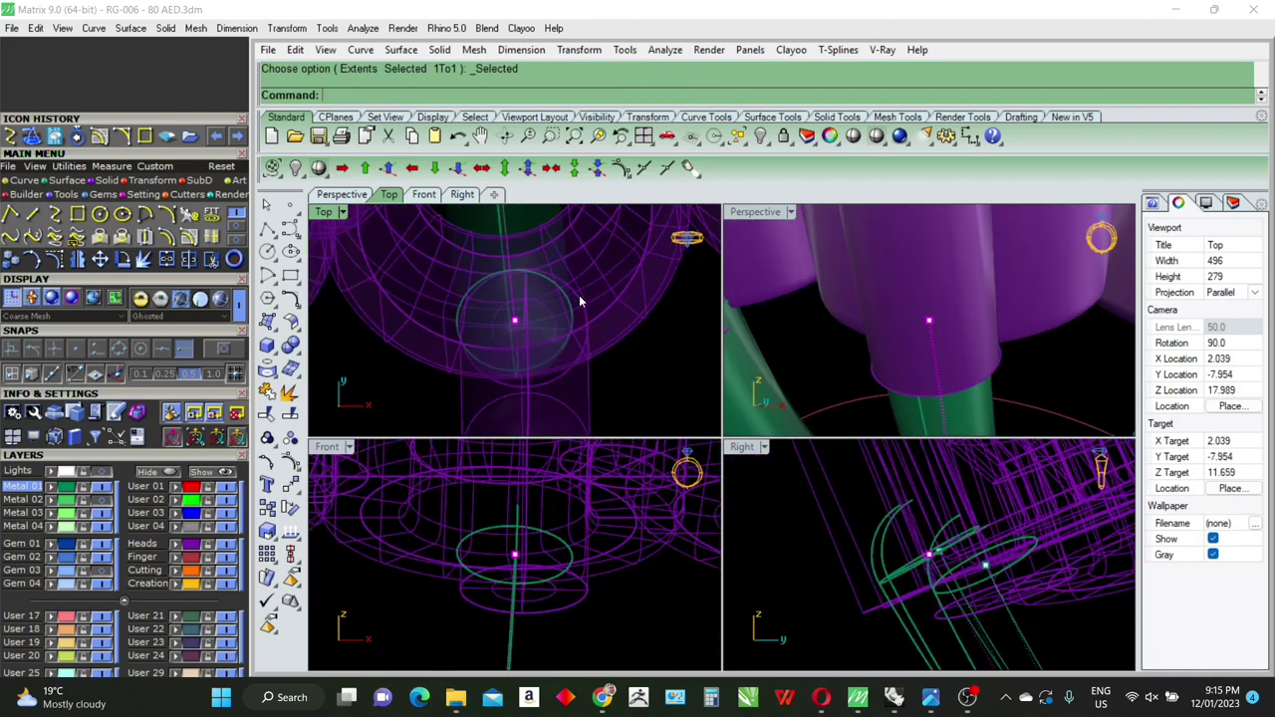
key("Return")
left_click(577, 311)
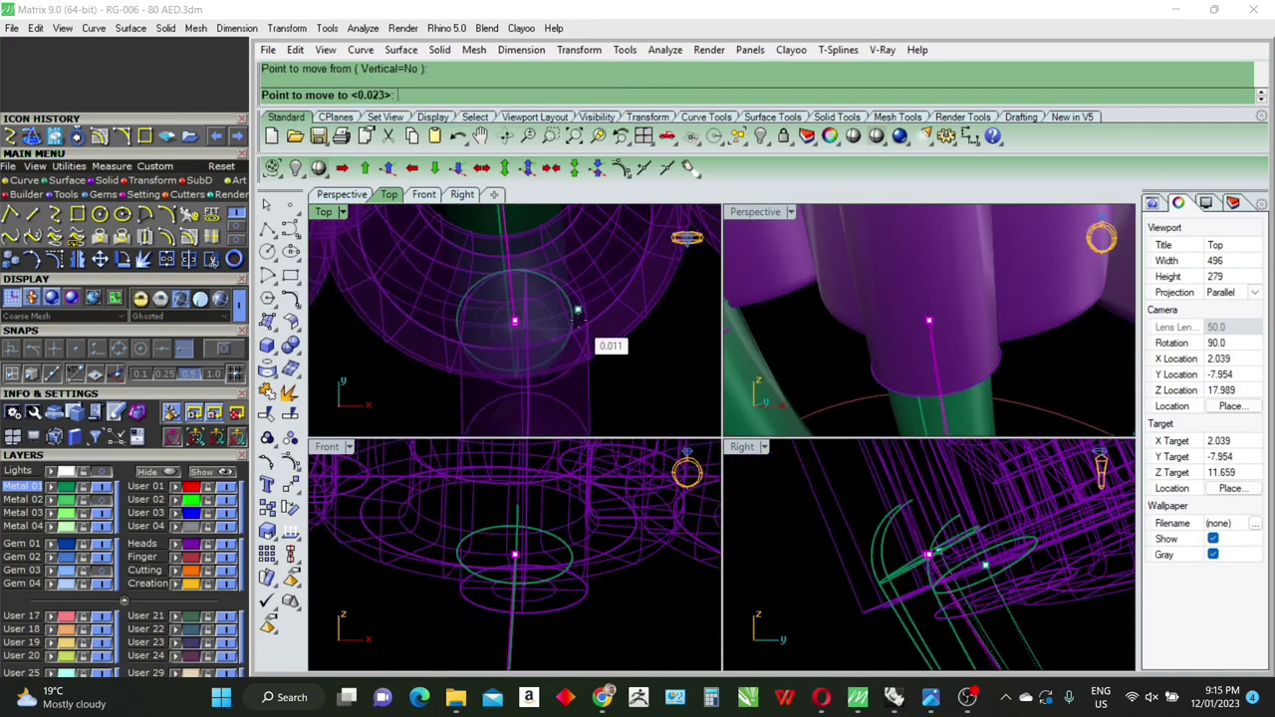
left_click(580, 327)
key("Return")
left_click(580, 324)
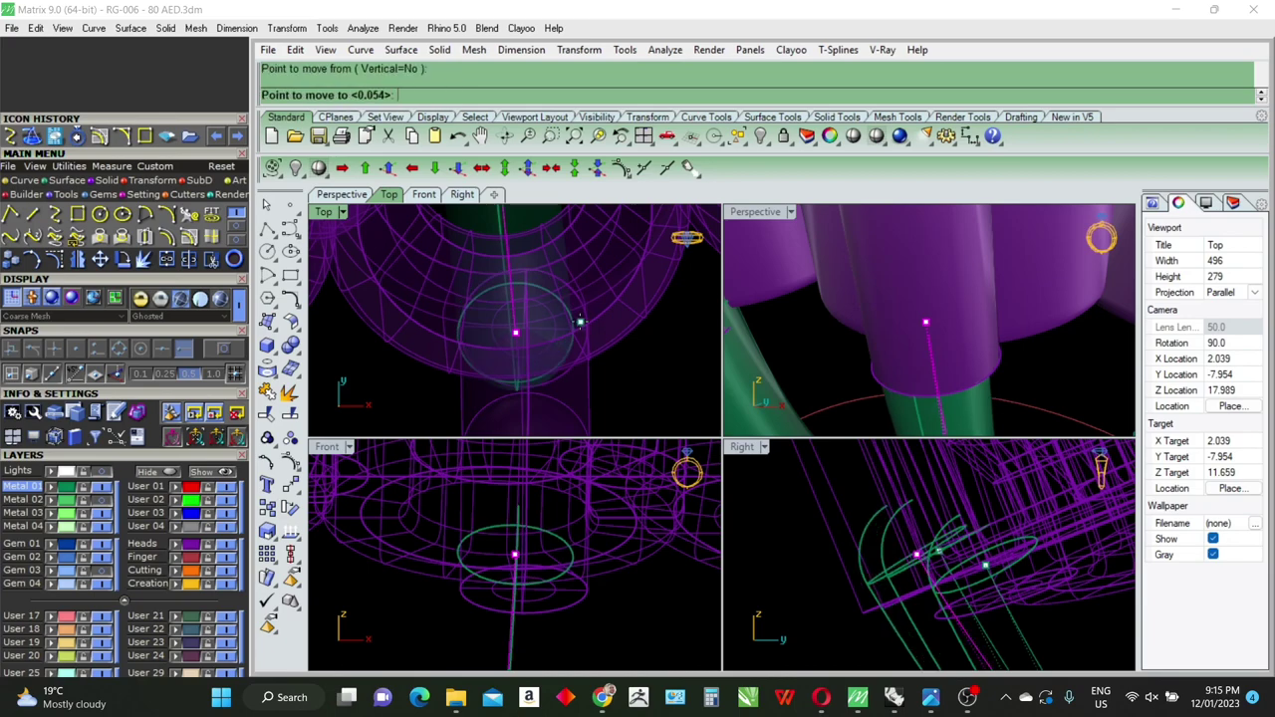
left_click(581, 321)
Step: Select another prong end point, zoom with ZSA, and move it down in small steps onto its post
right_click_drag(627, 311, 521, 378)
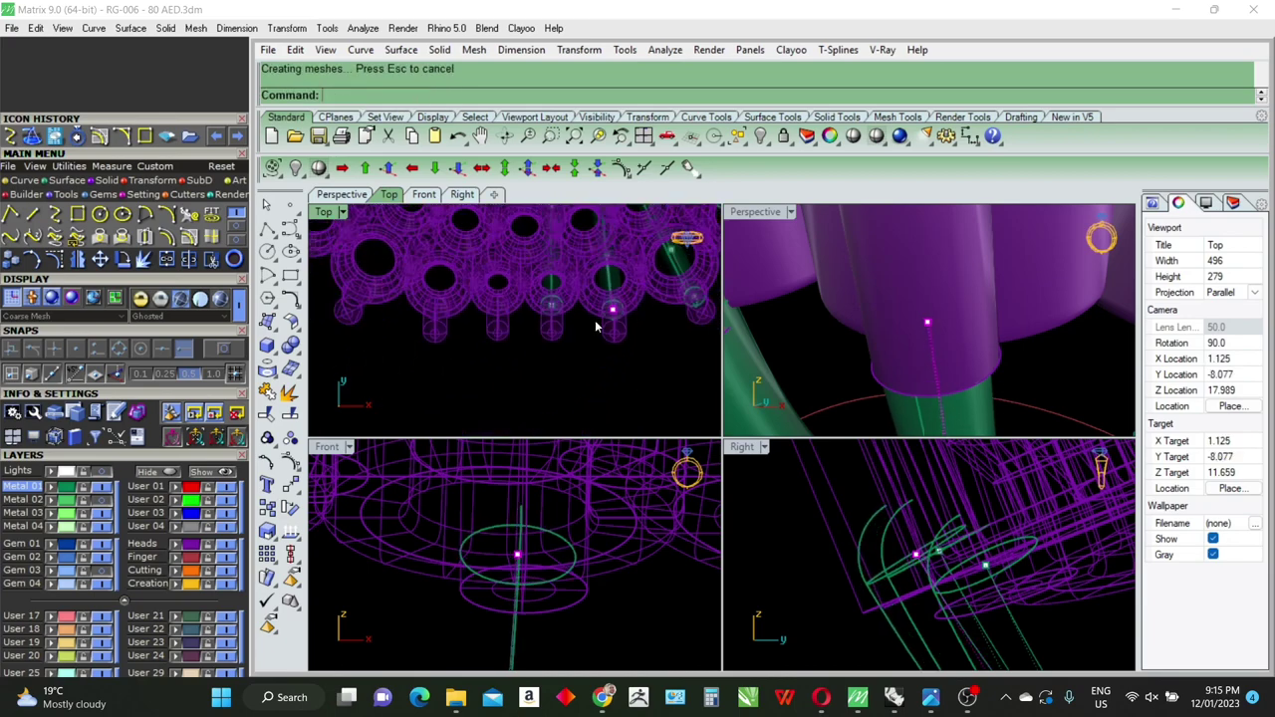
left_click_drag(521, 379, 585, 271)
type("ZSA")
key("Return")
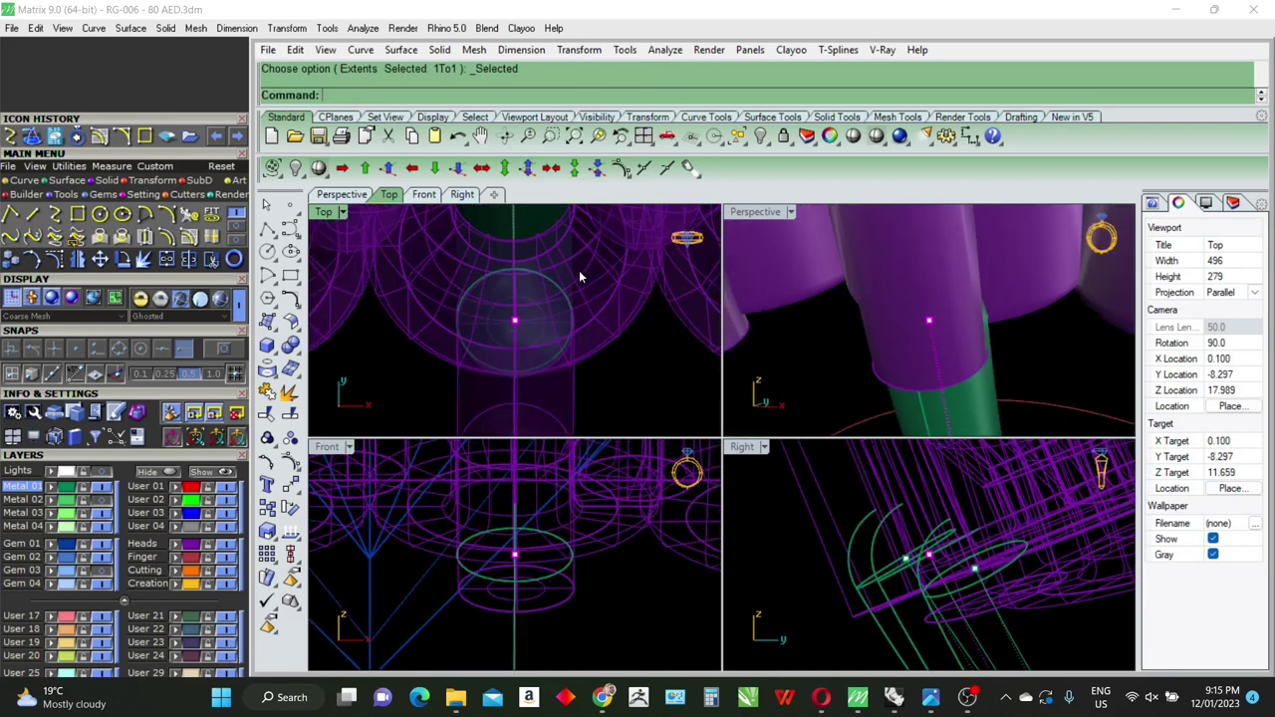
type("m")
key("Return")
left_click(569, 307)
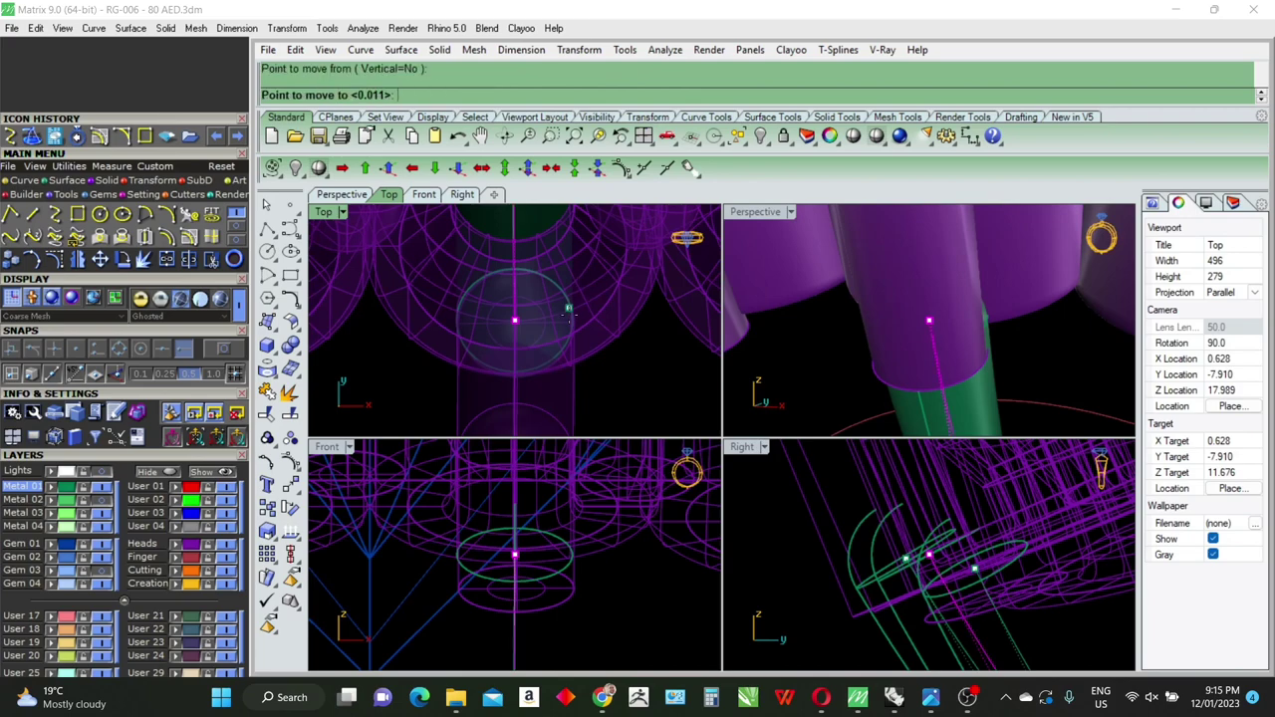
left_click(569, 316)
key("Return")
left_click(569, 316)
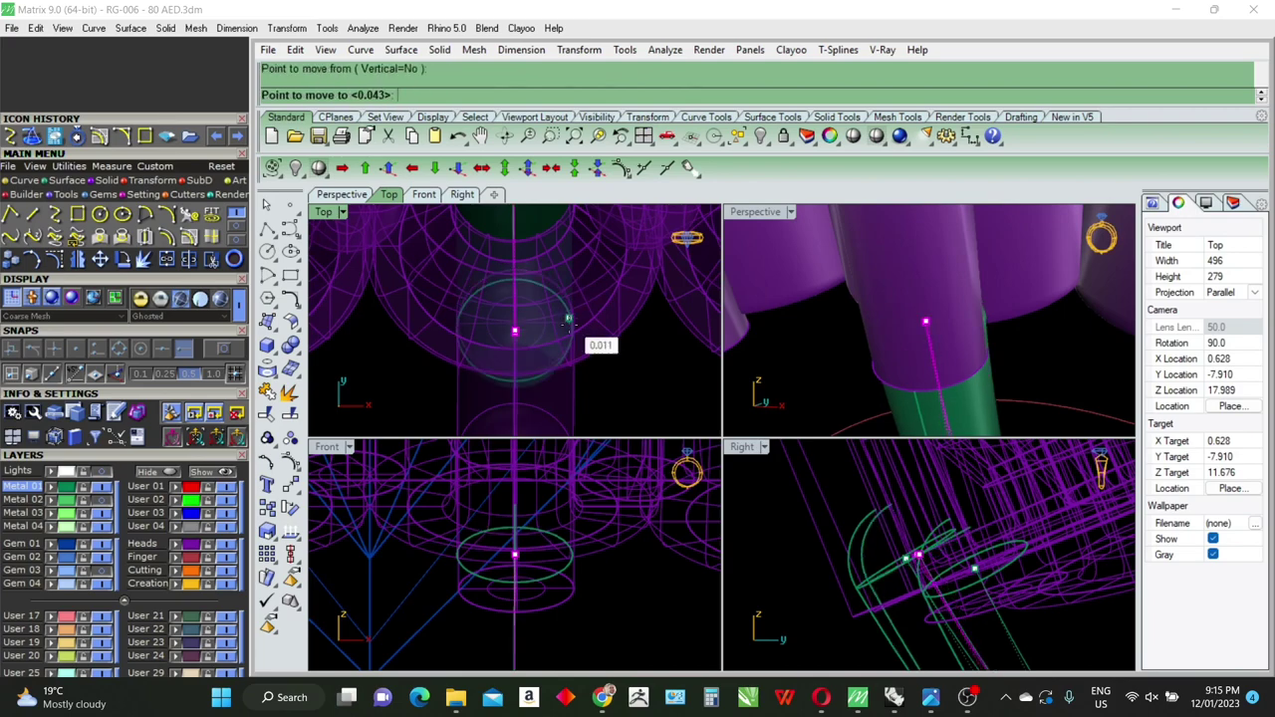
left_click(569, 326)
key("Return")
left_click(569, 327)
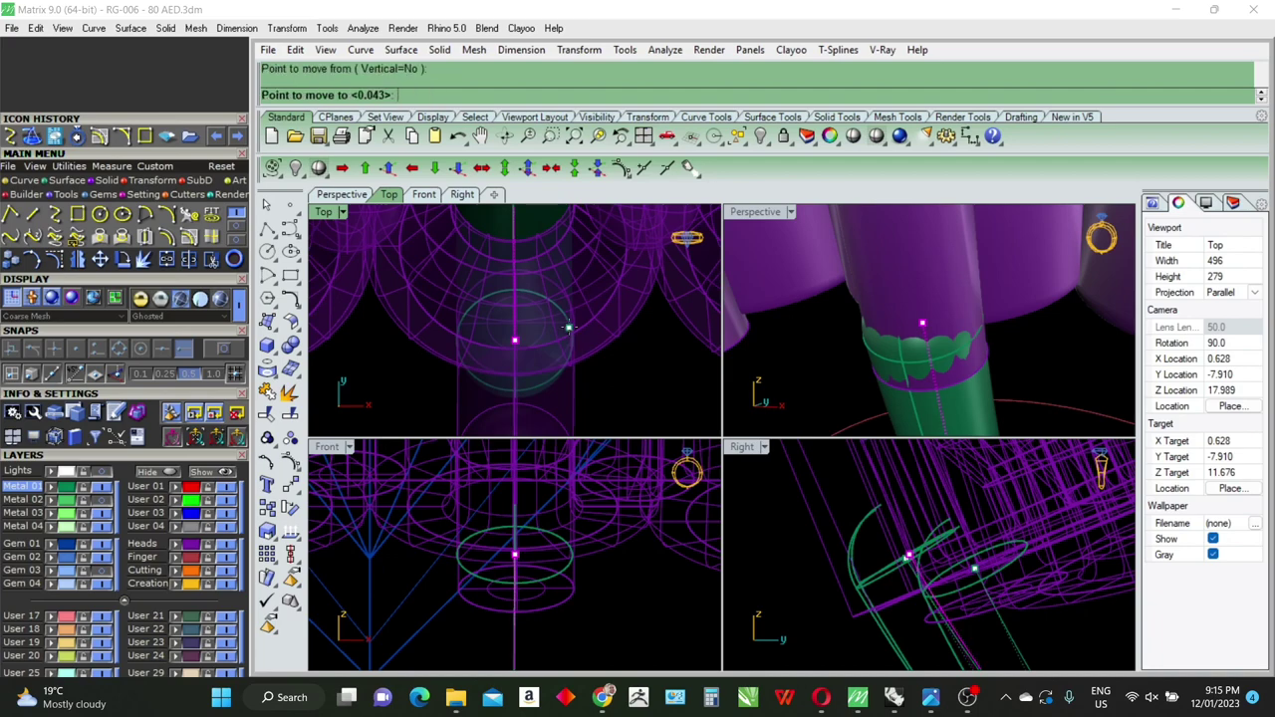
left_click(570, 321)
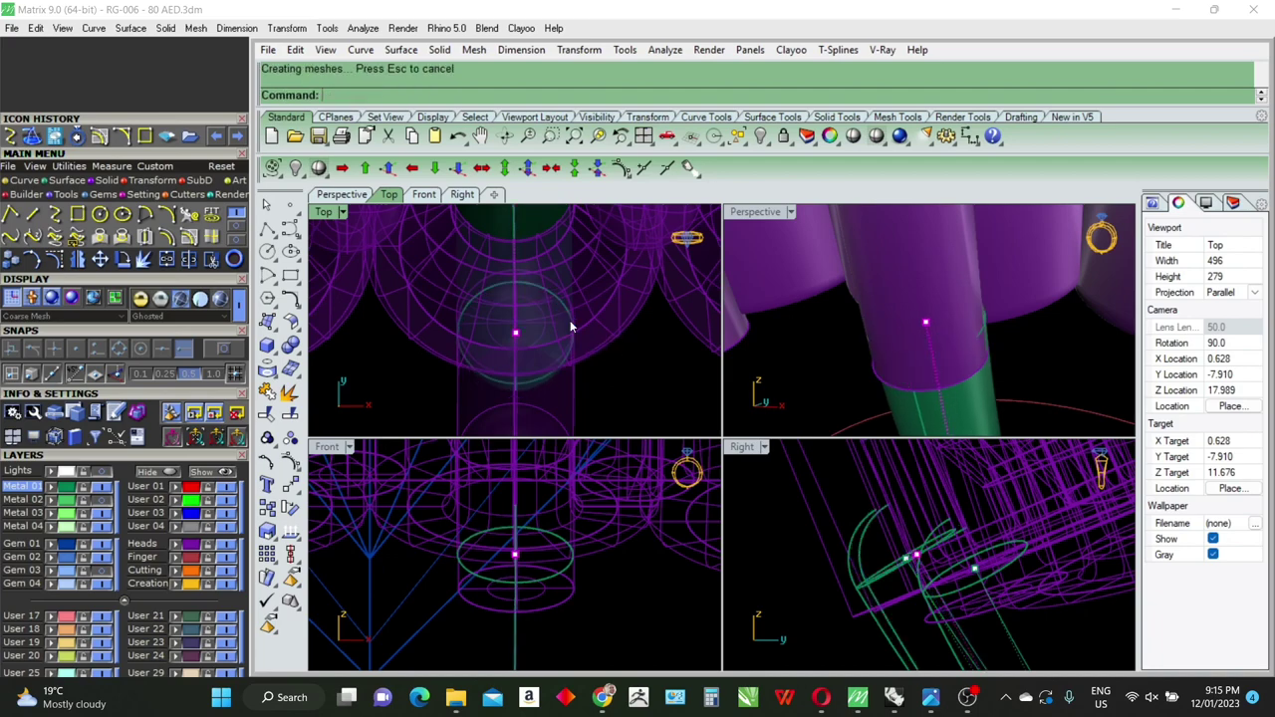
scroll(569, 319, "down", 3)
Step: In a maximized Perspective view, select and delete all the old green prong tubes
double_click(754, 212)
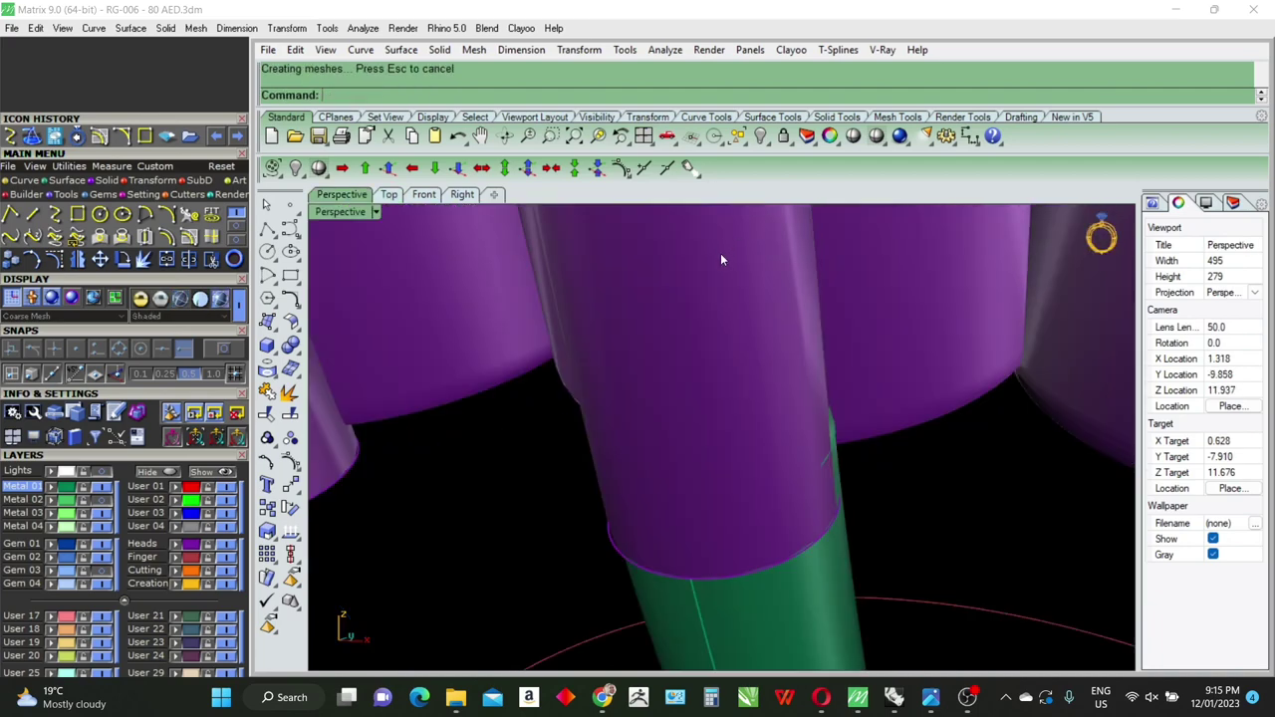
scroll(720, 253, "down", 3)
left_click(735, 357)
left_click(863, 406, "shift")
key("Delete")
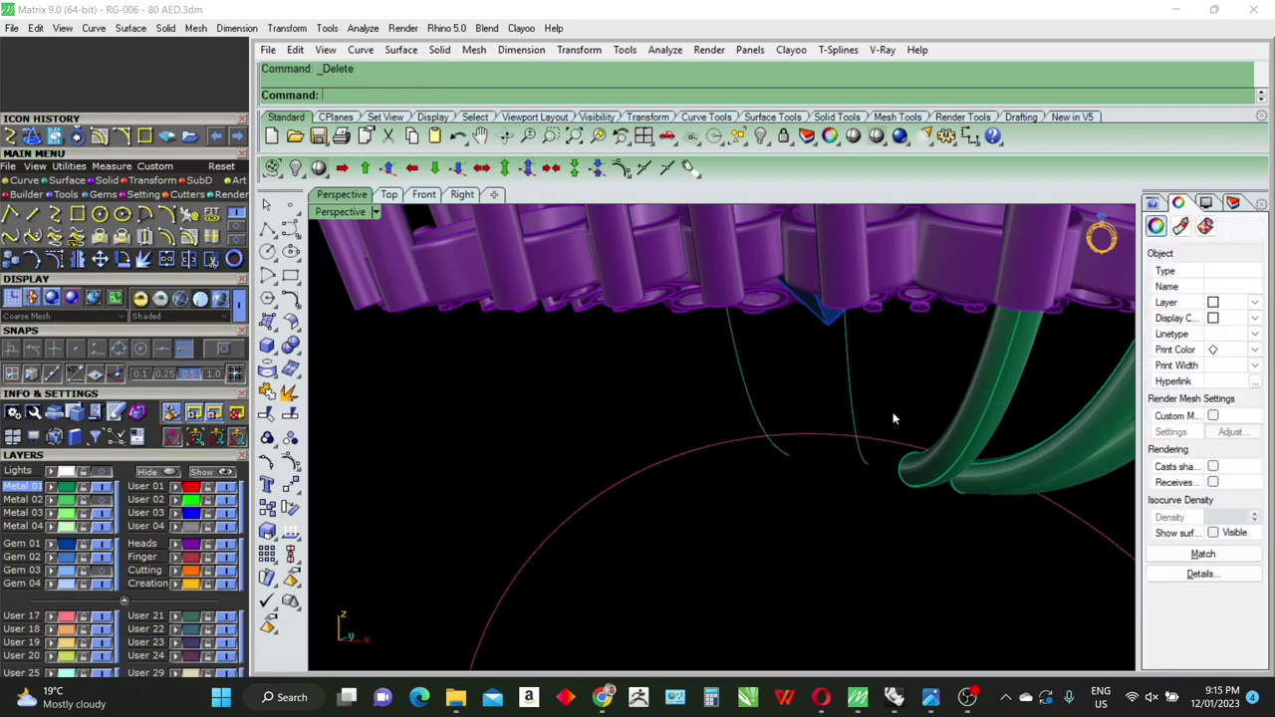
mouse_move(686, 352)
right_mouse_down()
mouse_move(954, 397)
mouse_move(954, 417)
mouse_move(785, 425)
right_mouse_up()
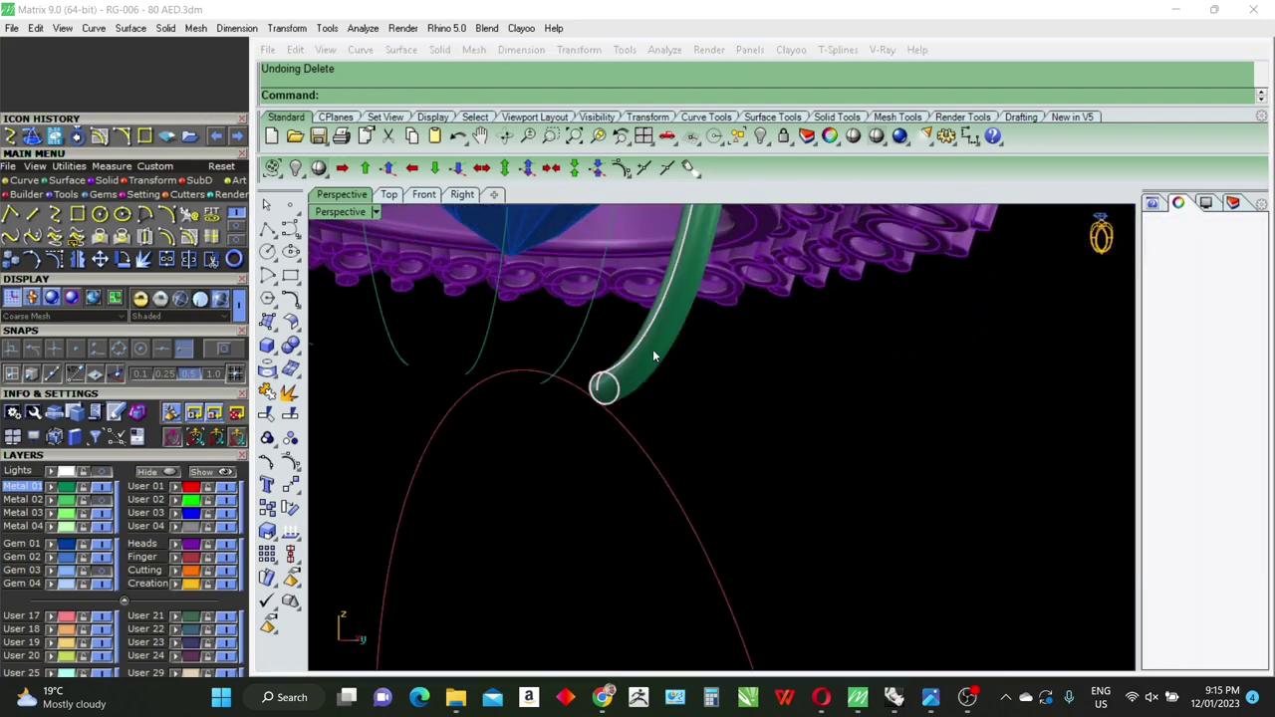
left_click(652, 348)
left_click(697, 395)
key("Delete")
Step: Select all the remaining prong centre curves
right_click_drag(675, 365, 727, 385)
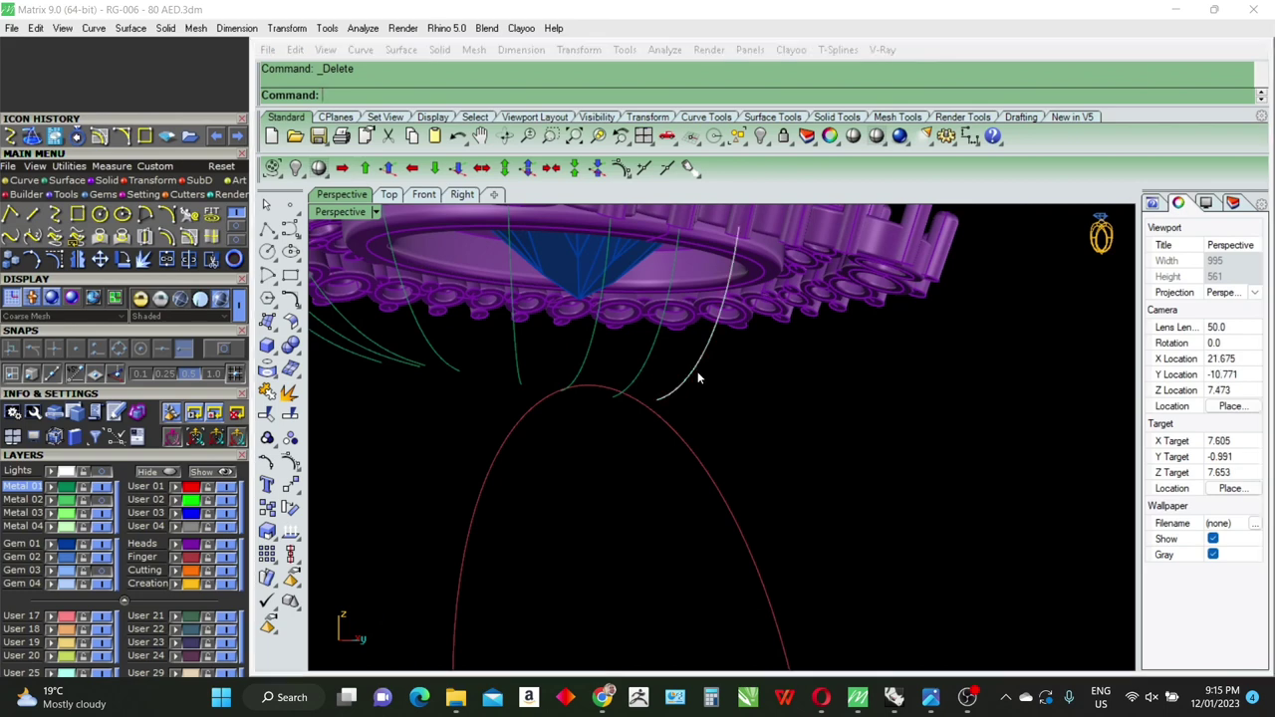
left_click(696, 371)
left_click(808, 416)
right_click_drag(808, 416, 848, 448)
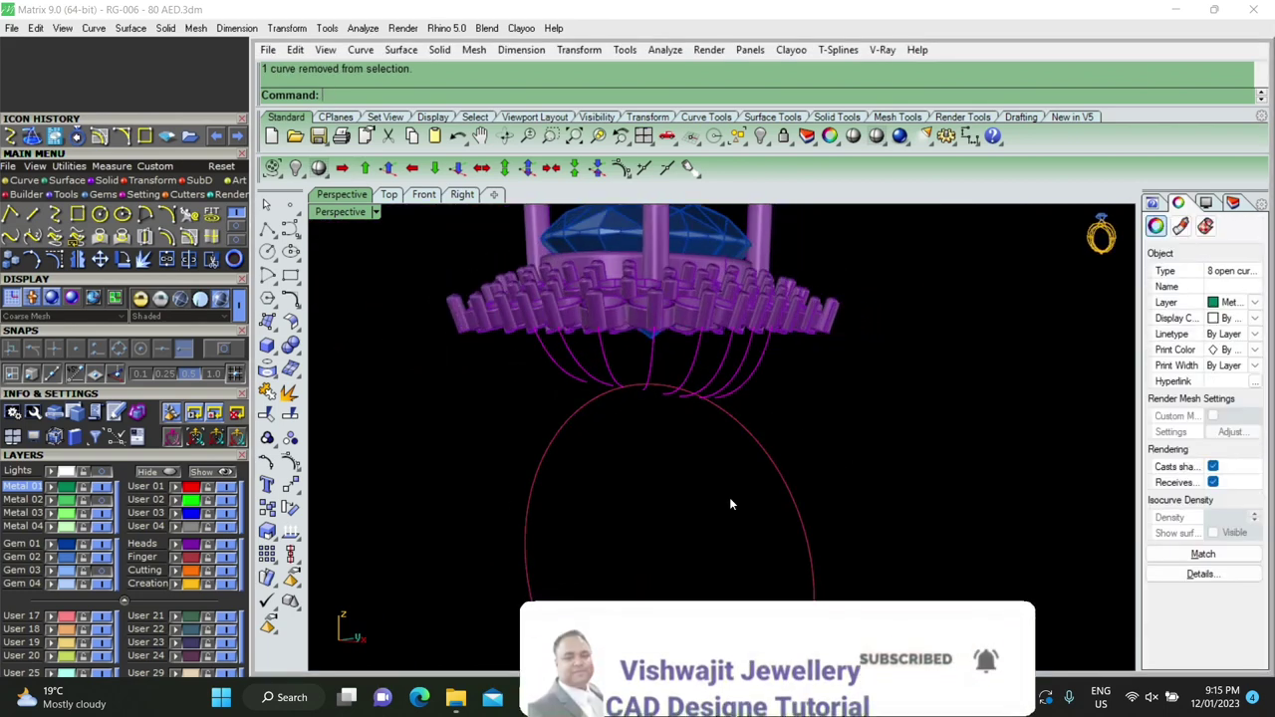
Step: Build pipes of diameter 0.6 along the selected prong curves
type("pipe")
key("Return")
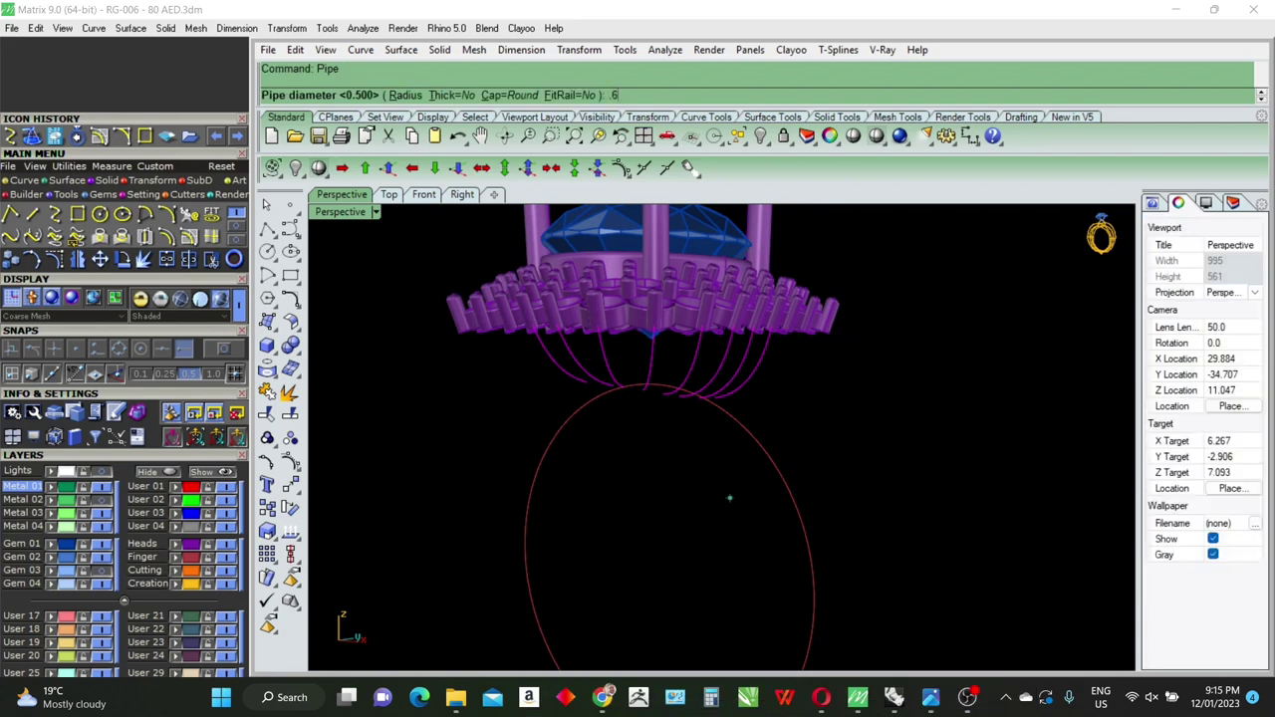
key("Return")
key("Return")
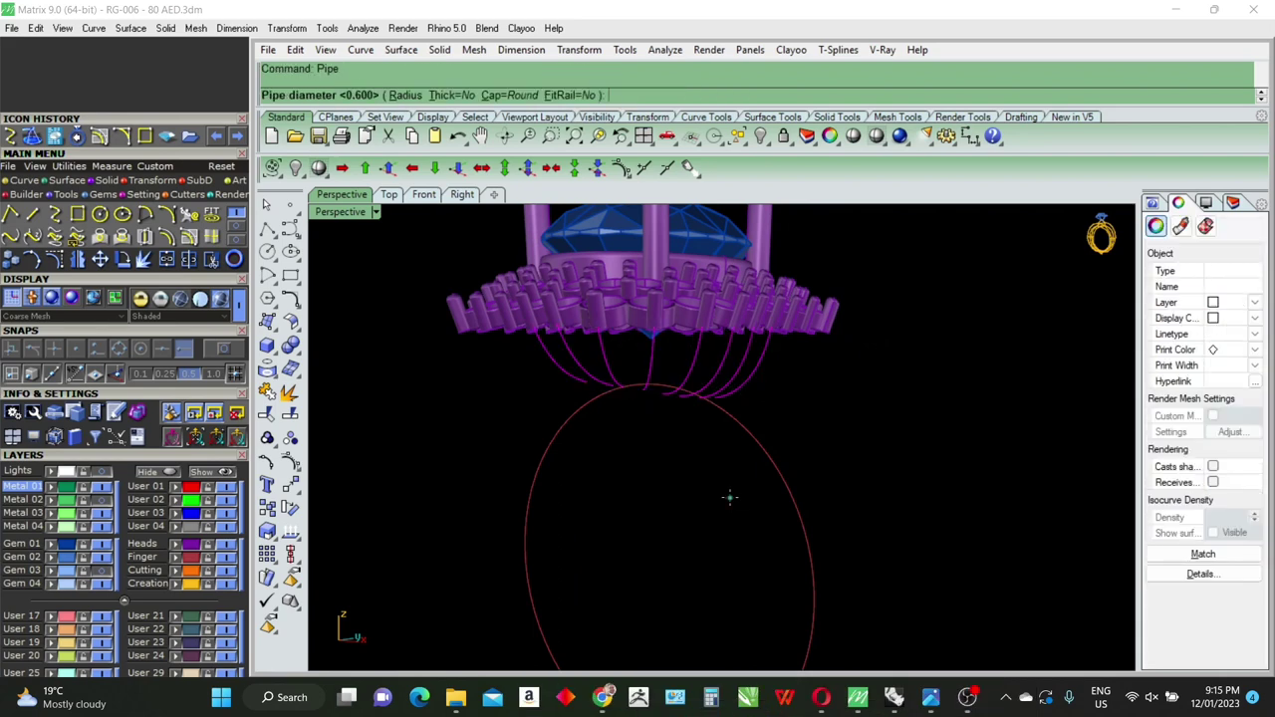
type(".55")
key("Return")
key("Return")
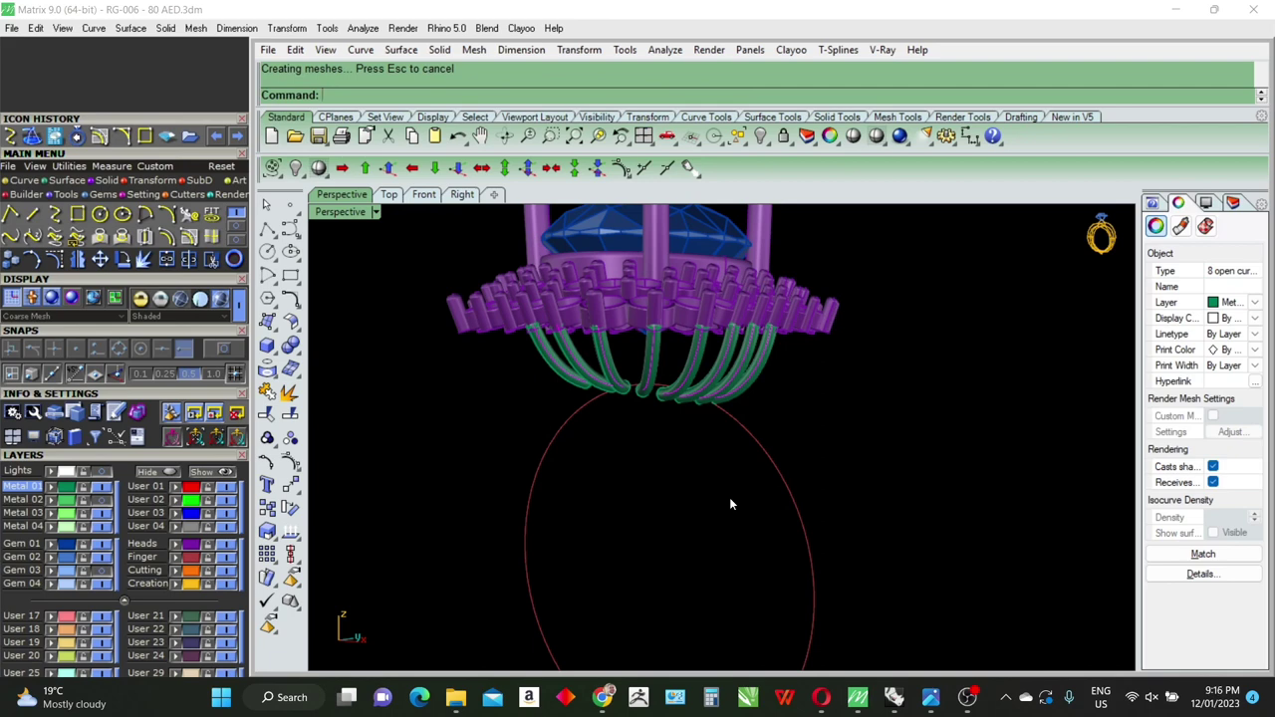
Step: Inspect the new pipe ends, then restore the four-view layout
scroll(729, 503, "up", 2)
scroll(733, 463, "up", 2)
scroll(700, 380, "up", 2)
scroll(745, 435, "up", 2)
right_click_drag(744, 435, 737, 439)
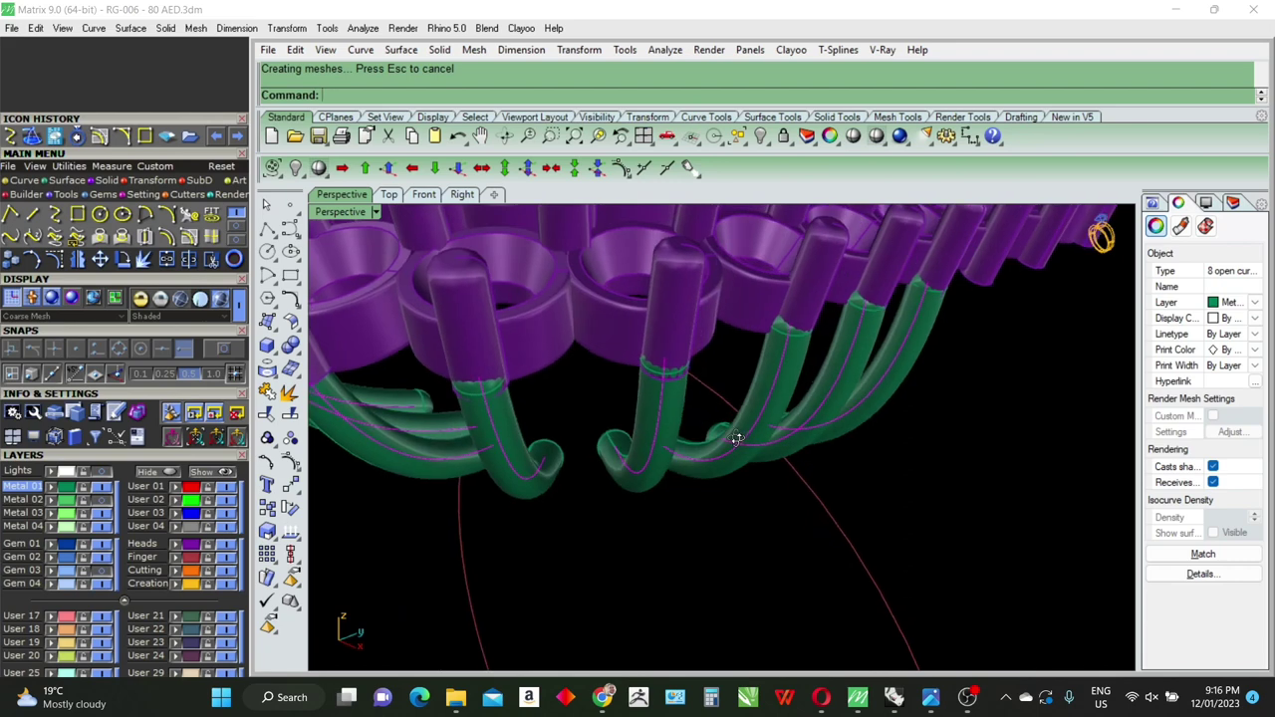
mouse_move(737, 439)
right_mouse_down()
mouse_move(677, 475)
mouse_move(606, 464)
mouse_move(697, 442)
mouse_move(723, 409)
right_mouse_up()
double_click(341, 212)
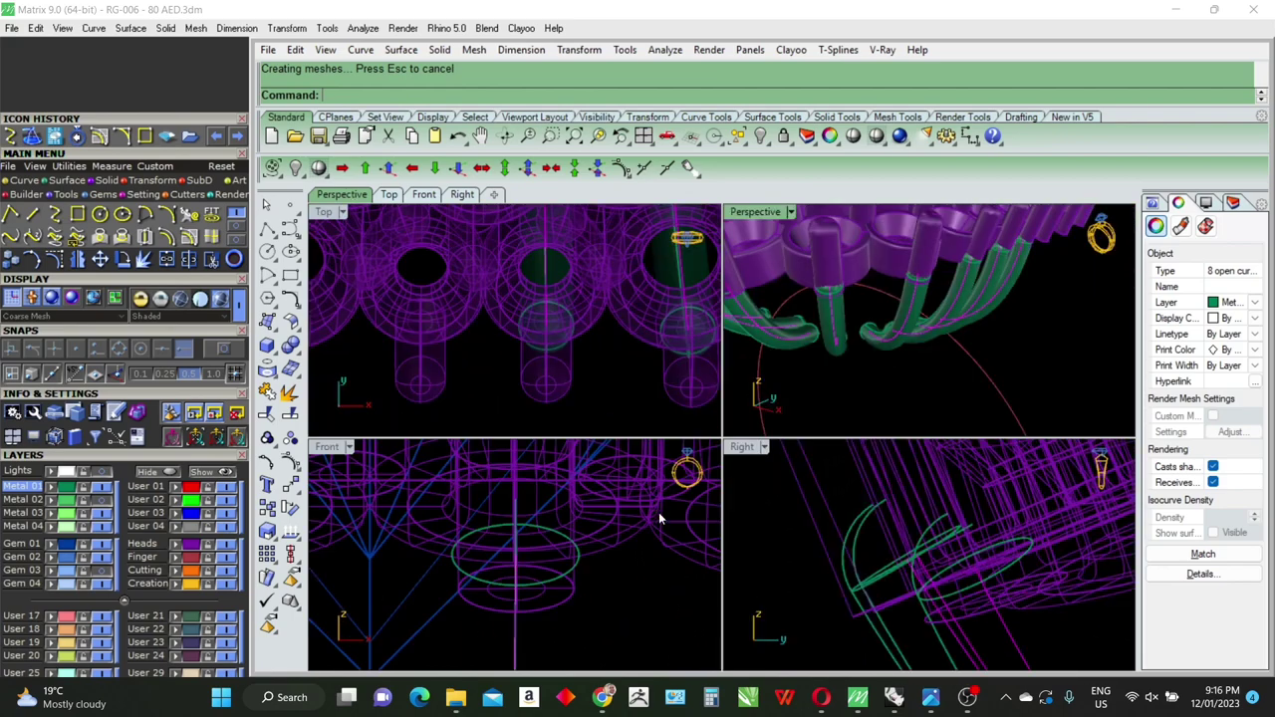
Step: Mirror the seven prong pipes and their curves across the Front view
scroll(573, 513, "down", 3)
scroll(576, 484, "down", 2)
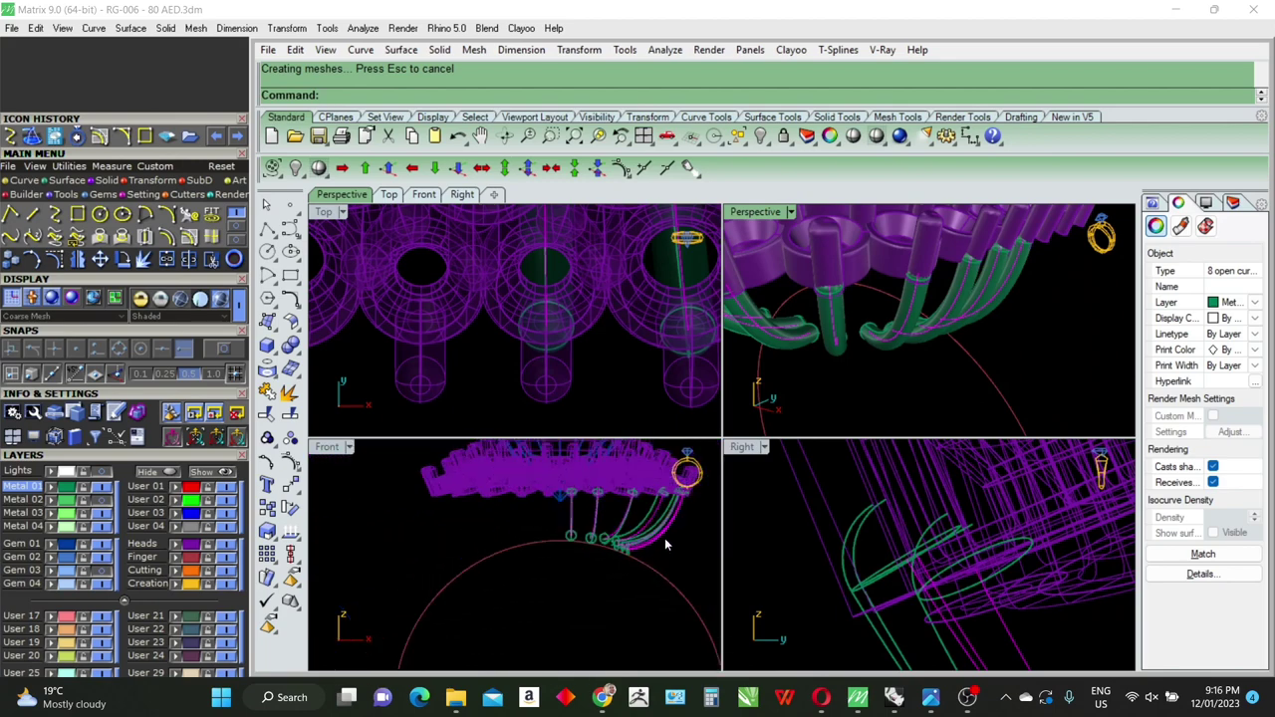
scroll(664, 538, "down", 1)
left_click_drag(681, 544, 528, 469)
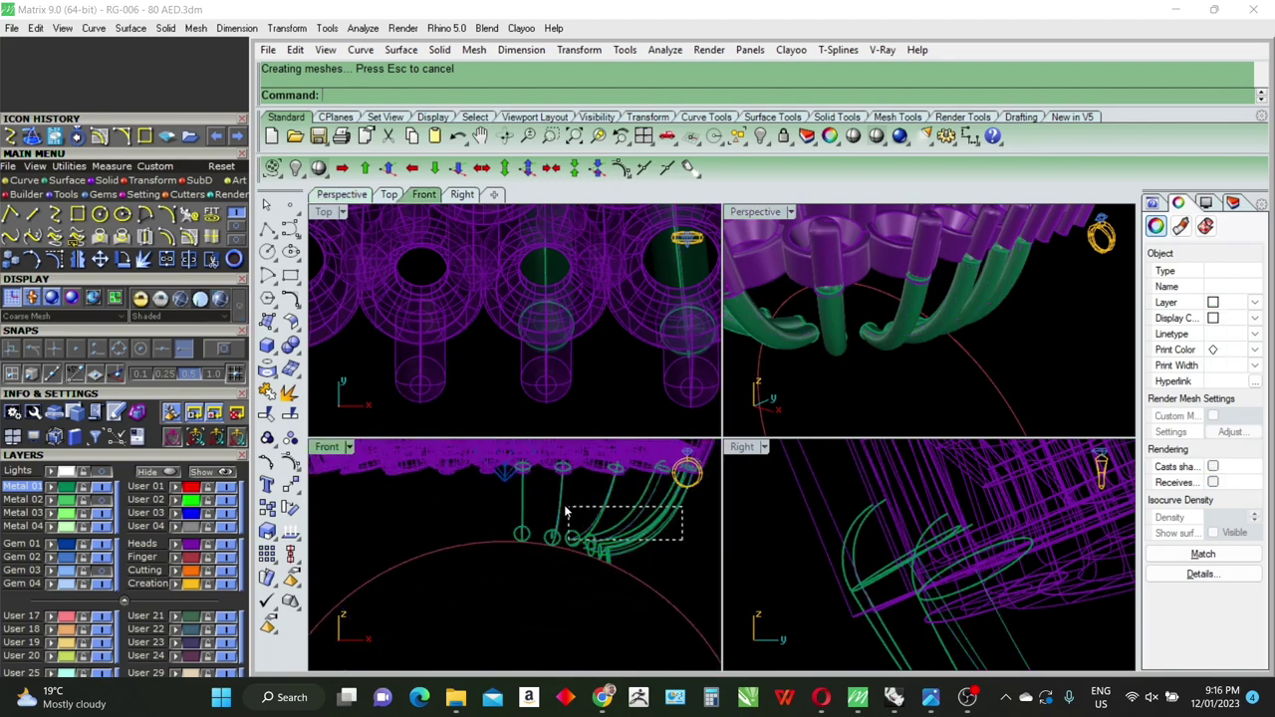
type("mirror")
key("Return")
Step: Mirror the centre prong pipe through the origin
key("Return")
left_click(540, 582)
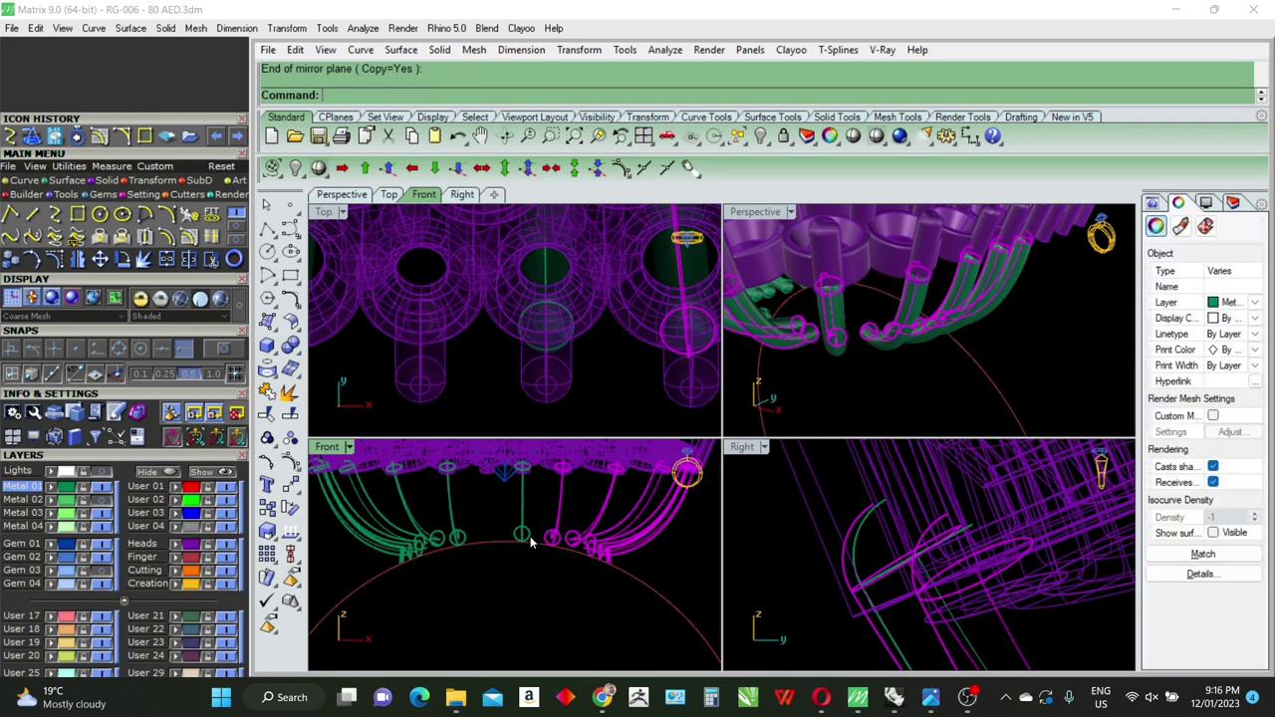
scroll(536, 496, "up", 2)
left_click_drag(535, 496, 489, 529)
key("Return")
left_click(483, 543)
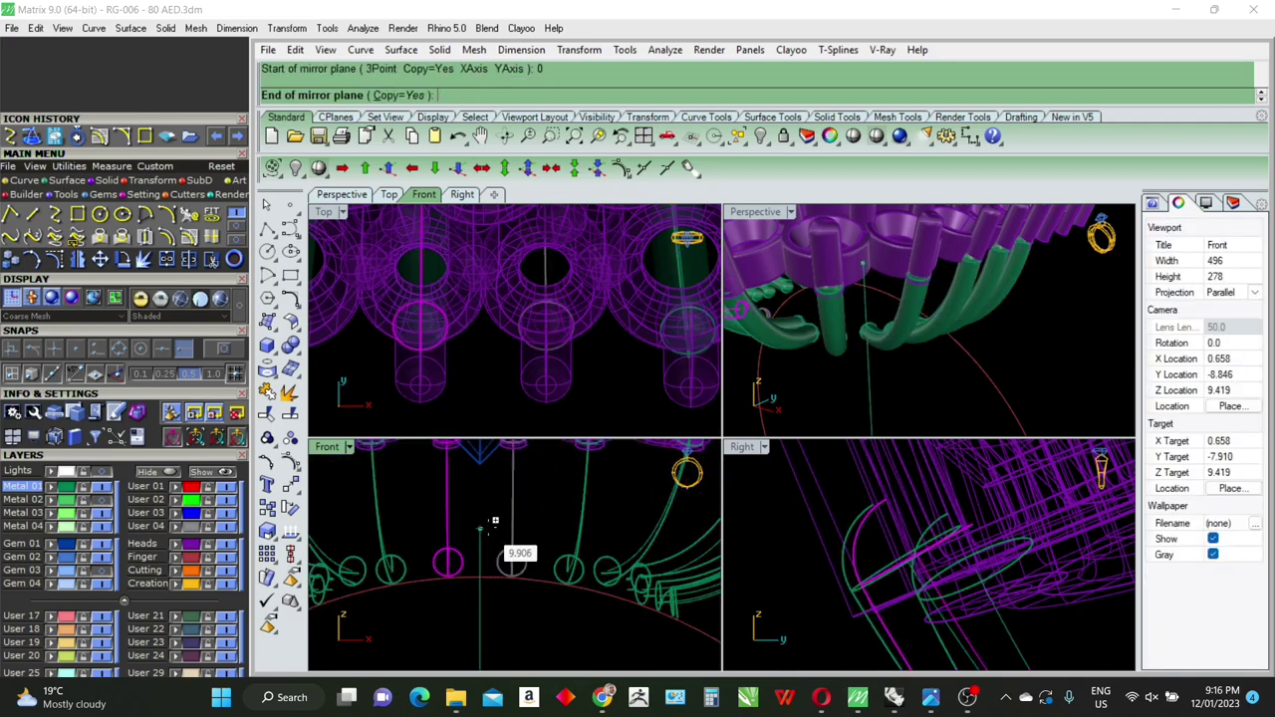
left_click(487, 528)
Step: Mirror all prong pipes and curves, except the centre prong, to the other side in the Right view
scroll(487, 528, "down", 3)
left_click_drag(358, 443, 650, 529)
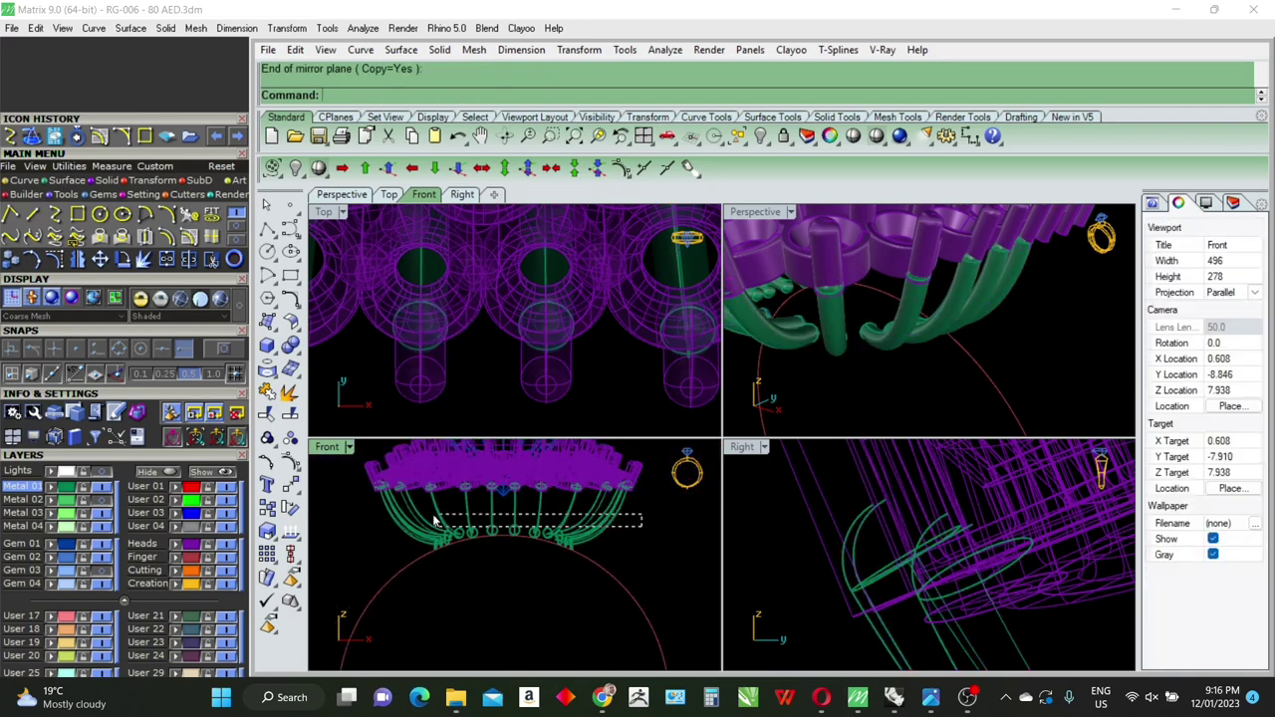
left_click_drag(604, 594, 604, 594)
right_click_drag(886, 545, 1034, 532)
left_click_drag(1033, 531, 1002, 546, "ctrl")
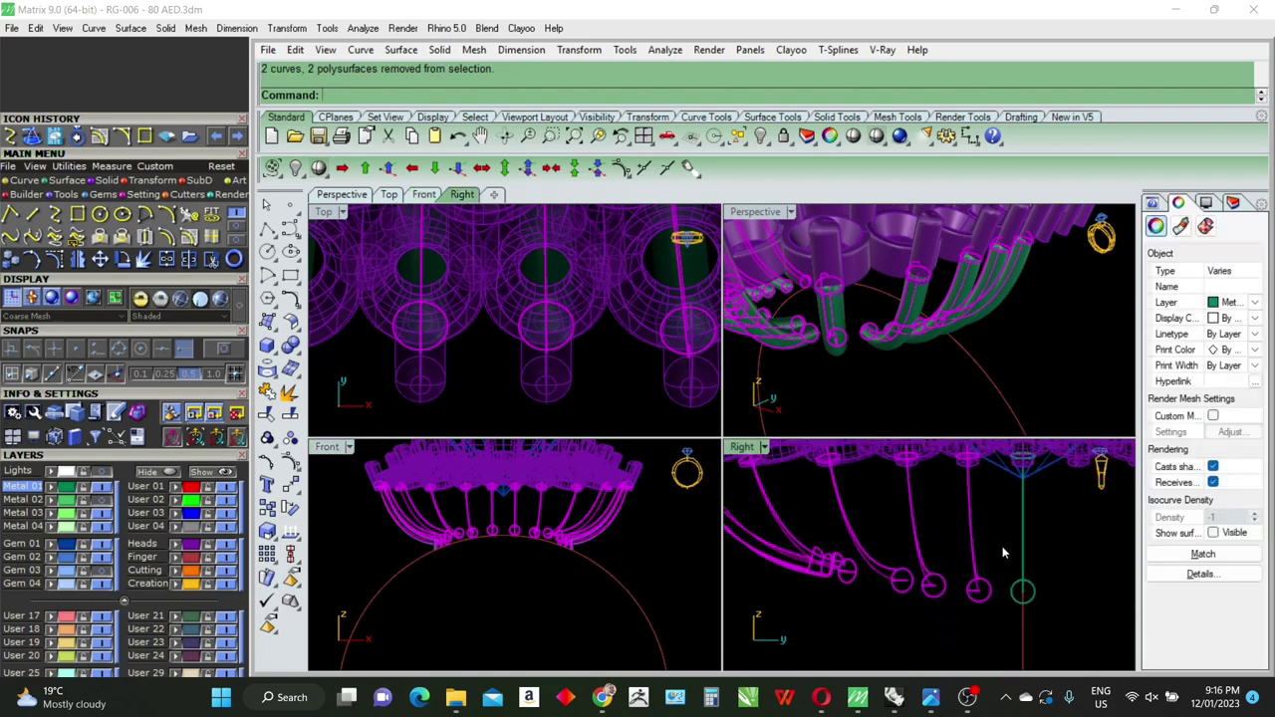
right_click(1002, 545)
left_click(1002, 545)
left_click(1002, 546)
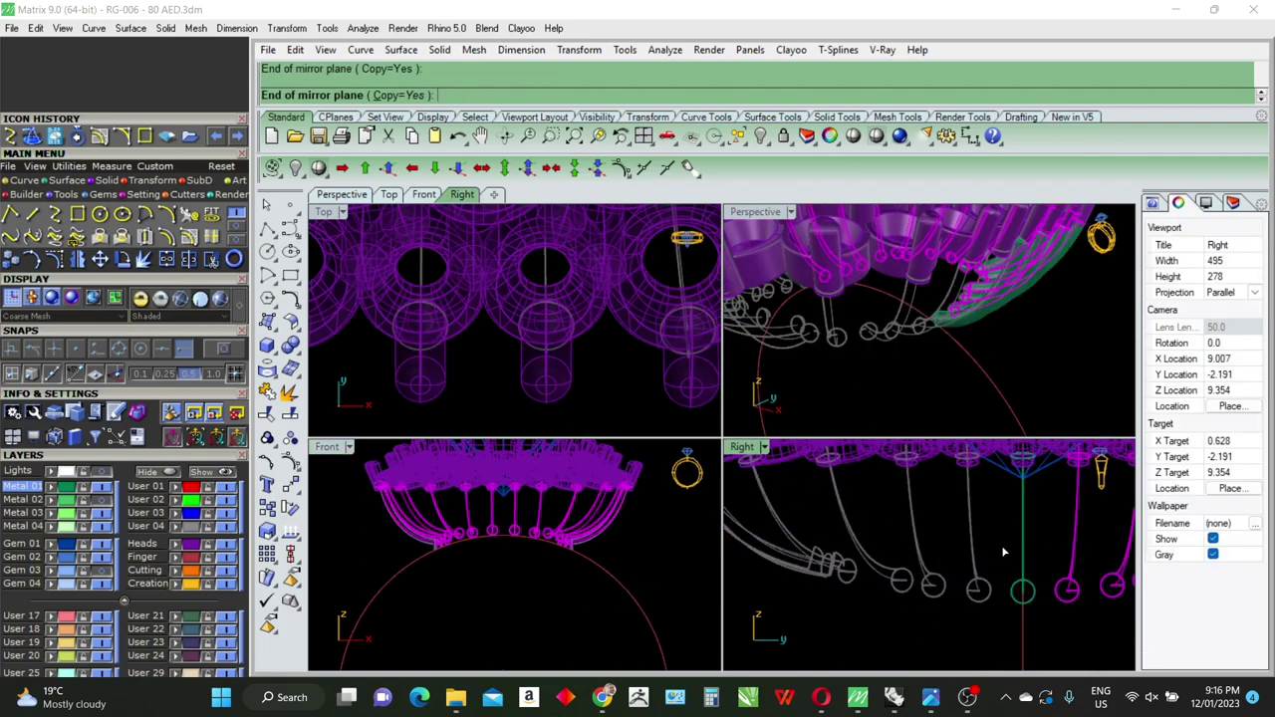
Step: Maximize the Perspective view and orbit to inspect under the halo head
double_click(754, 212)
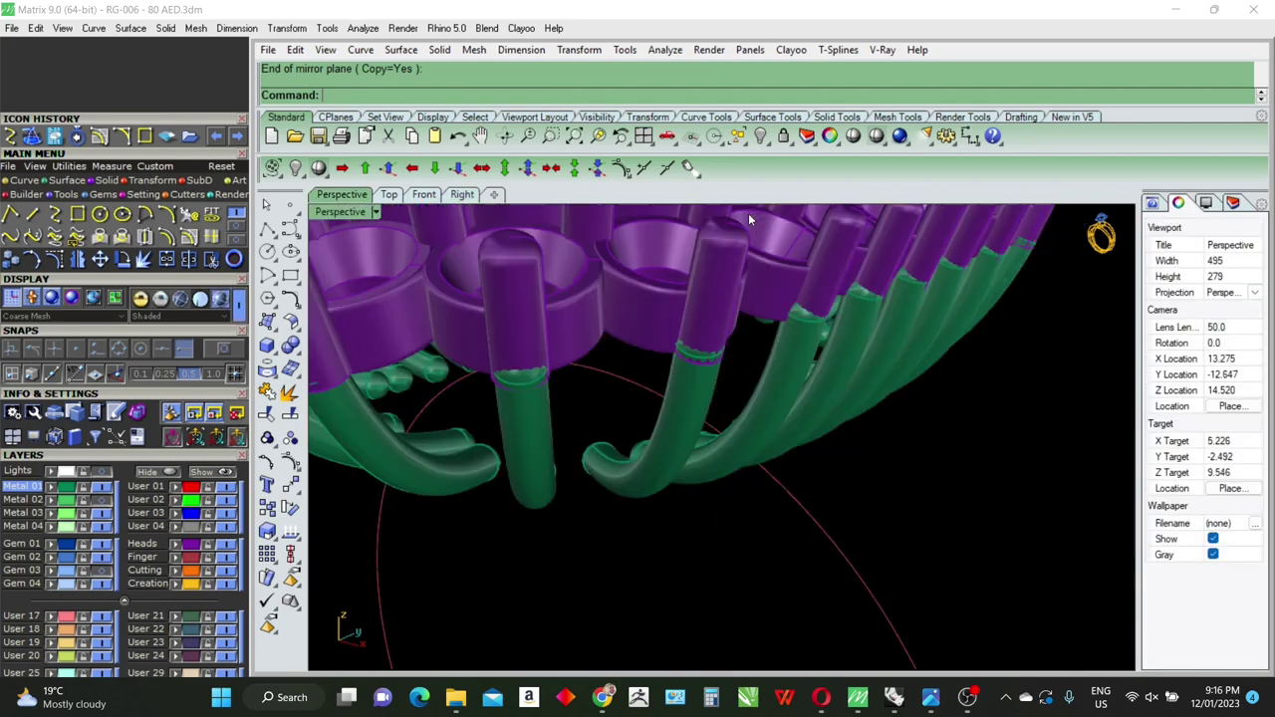
scroll(705, 400, "down", 3)
scroll(705, 401, "down", 3)
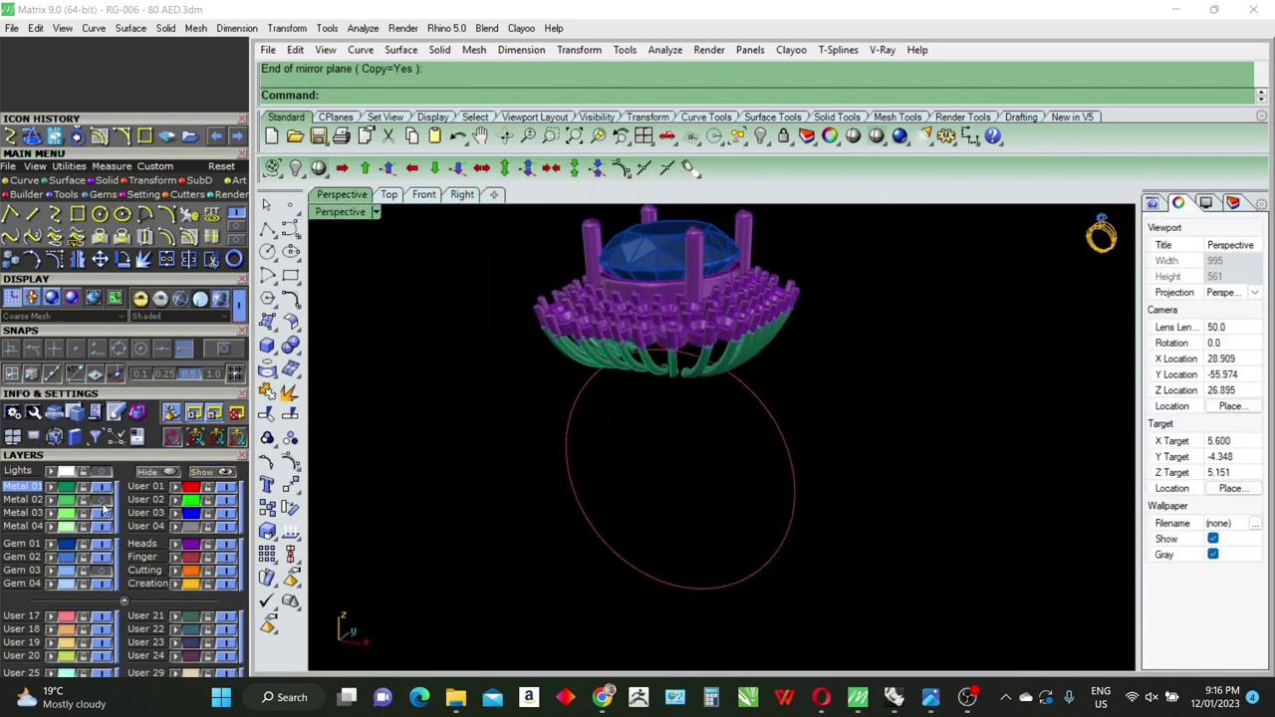
scroll(707, 396, "up", 3)
right_click_drag(707, 438, 721, 376)
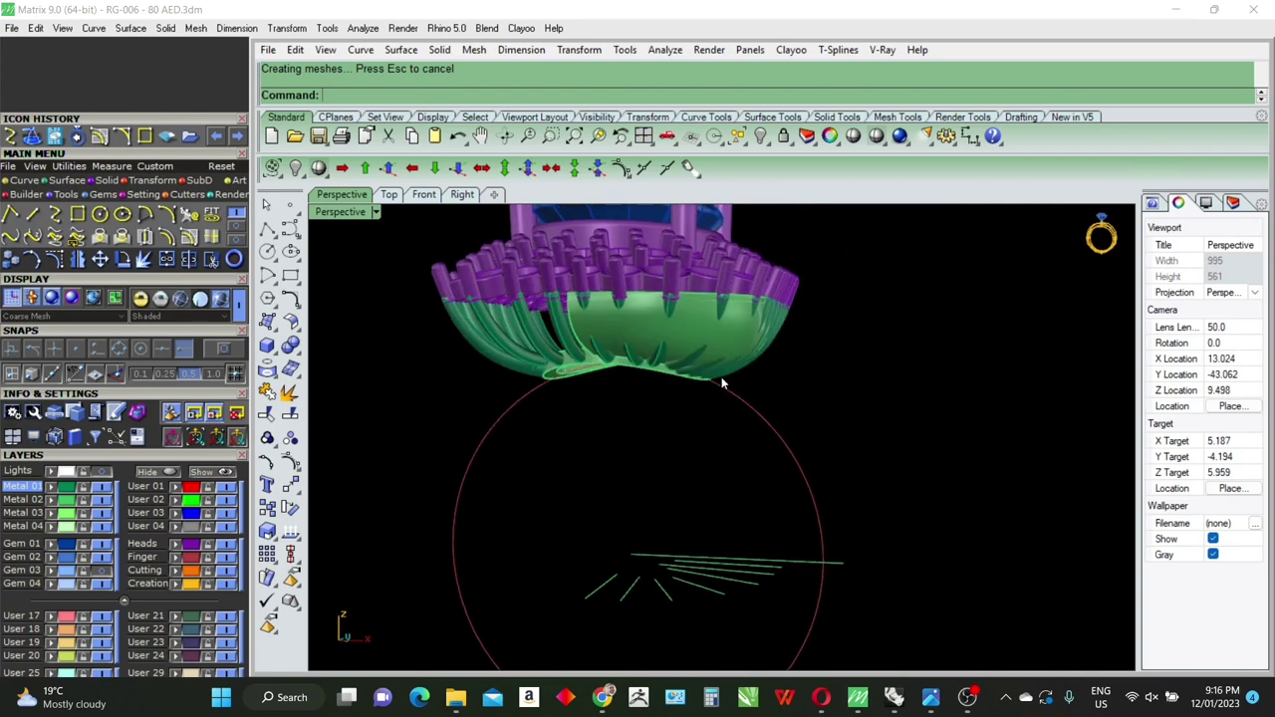
left_click(700, 330)
scroll(743, 377, "down", 2)
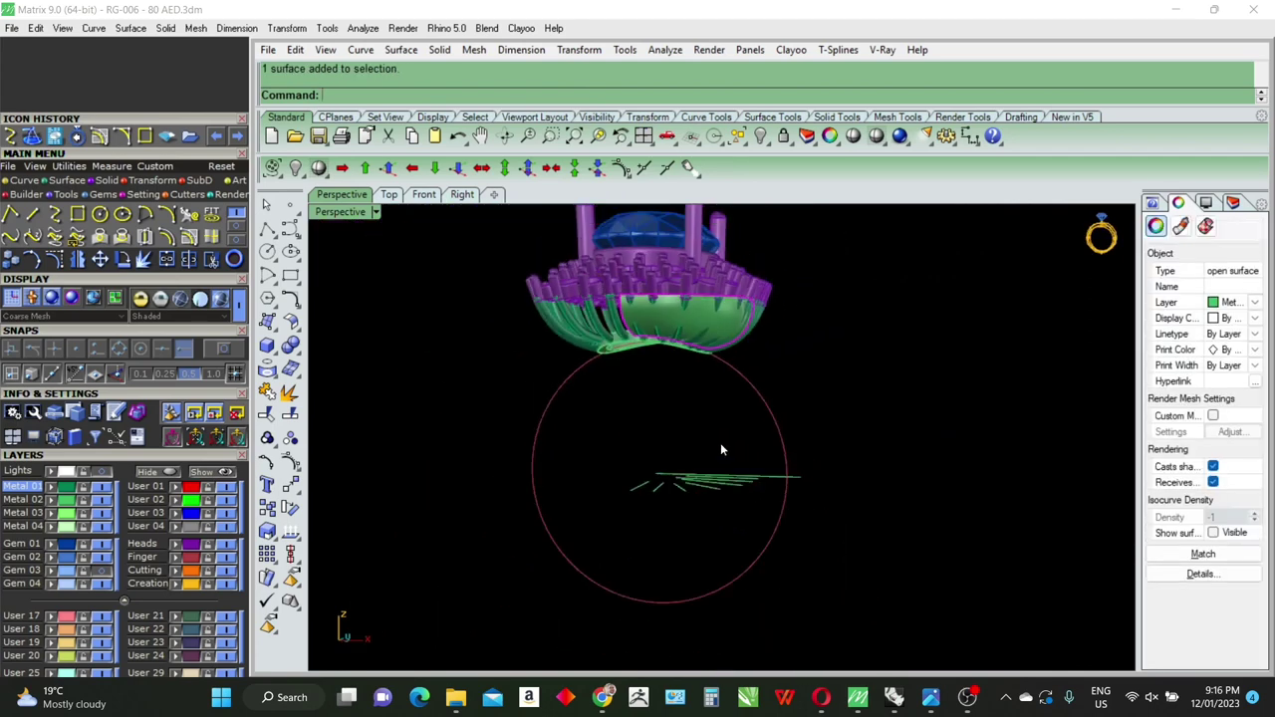
Step: Select the leftover construction curves inside the ring circle, then restore the four-view layout
left_click_drag(722, 450, 617, 506)
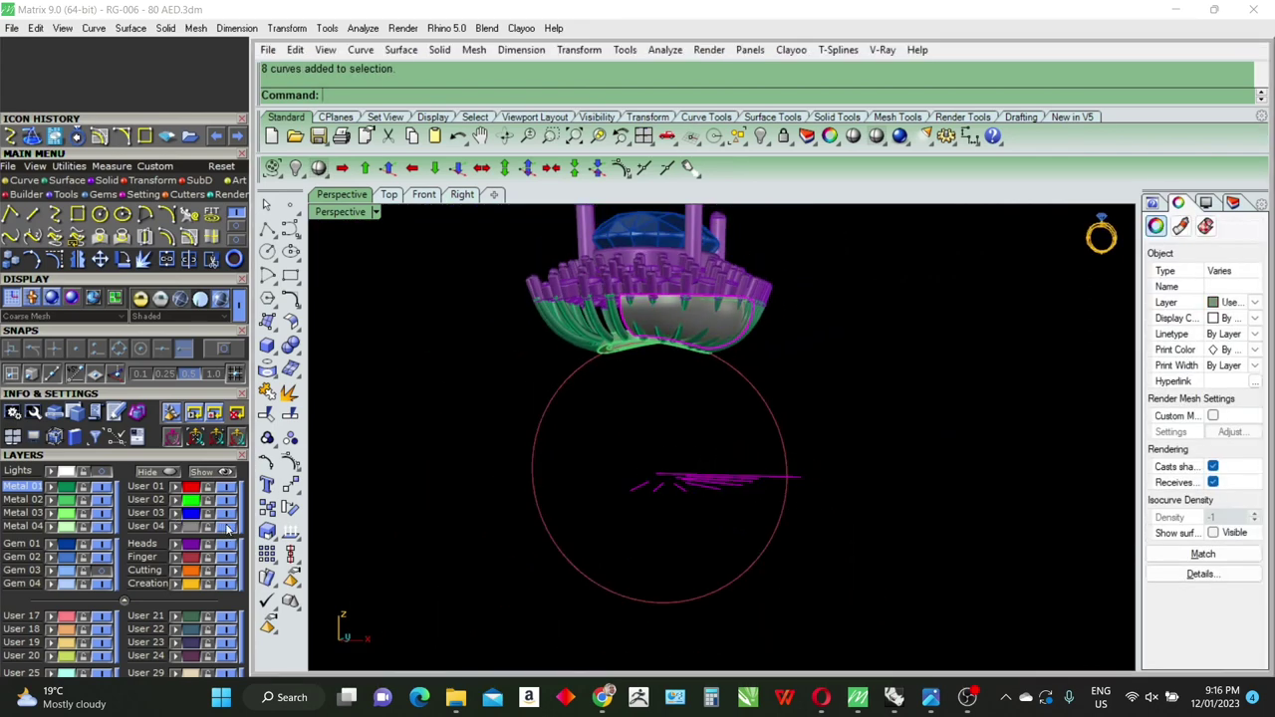
left_click(176, 528)
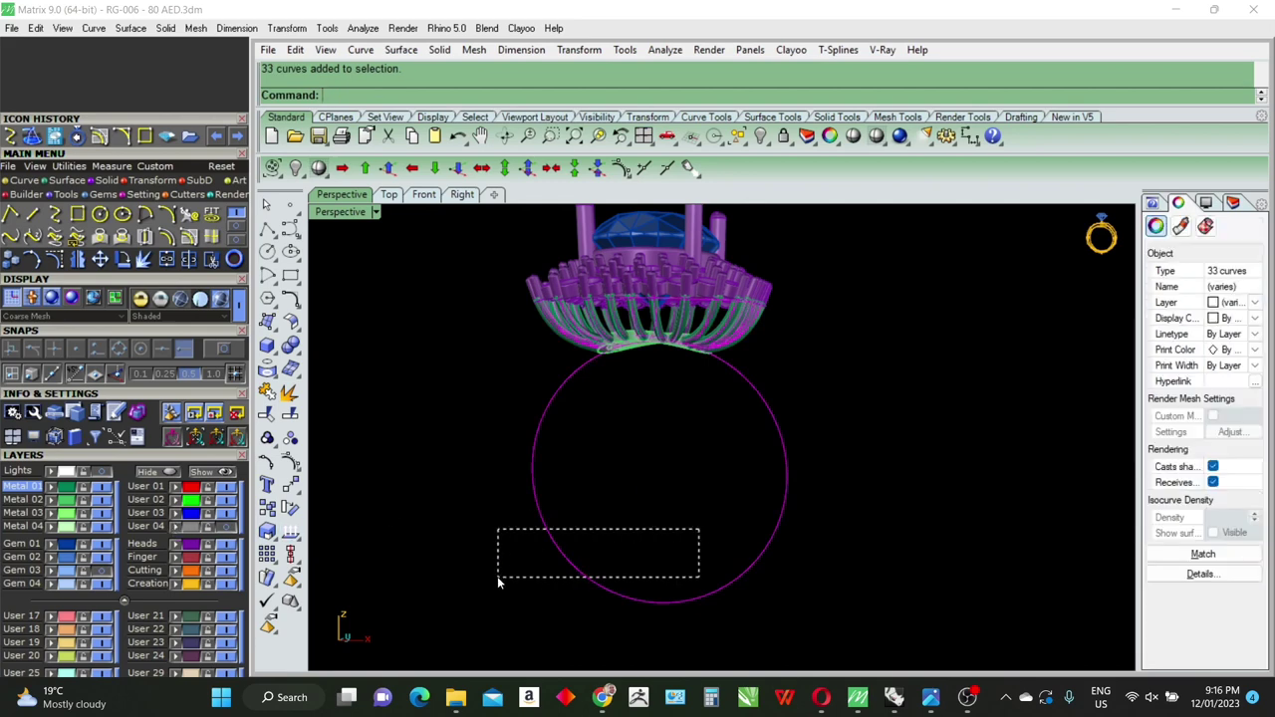
left_click_drag(498, 577, 498, 577, "ctrl")
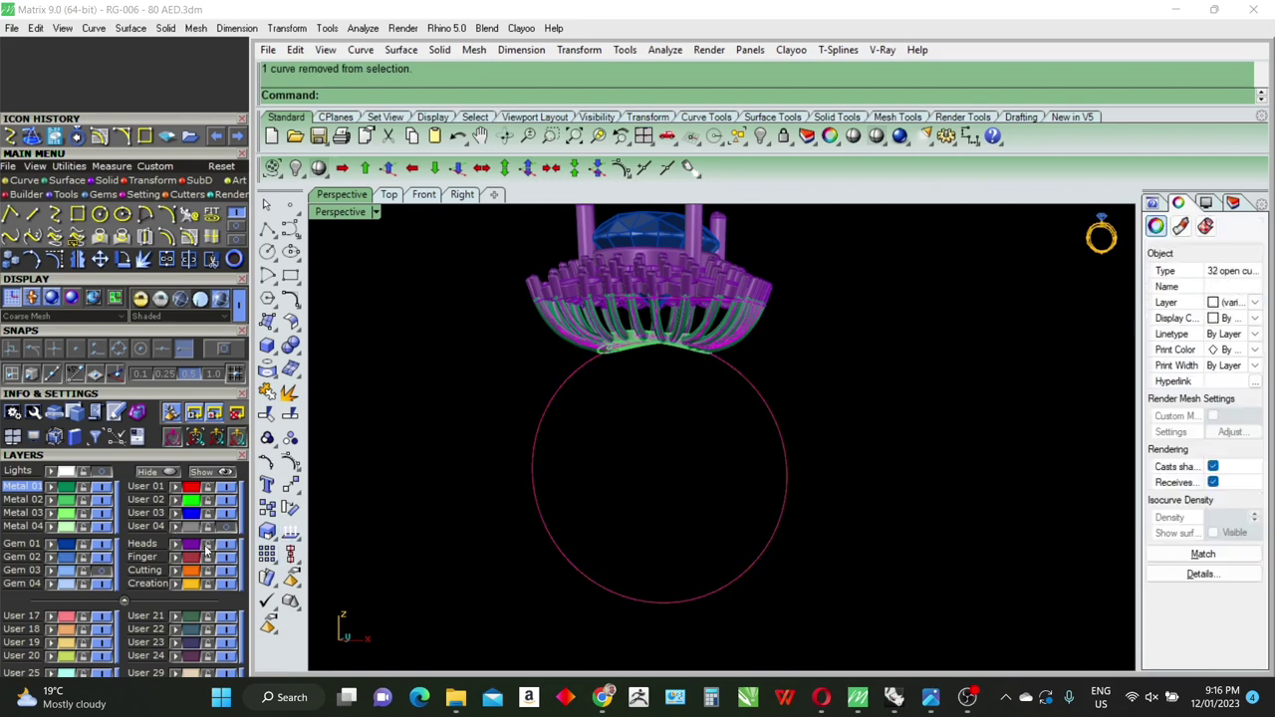
left_click(734, 447)
right_click_drag(734, 447, 769, 469)
key("ctrl+m")
Step: Zoom every view to fit the whole ring, then deselect everything
key("ctrl+shift+e")
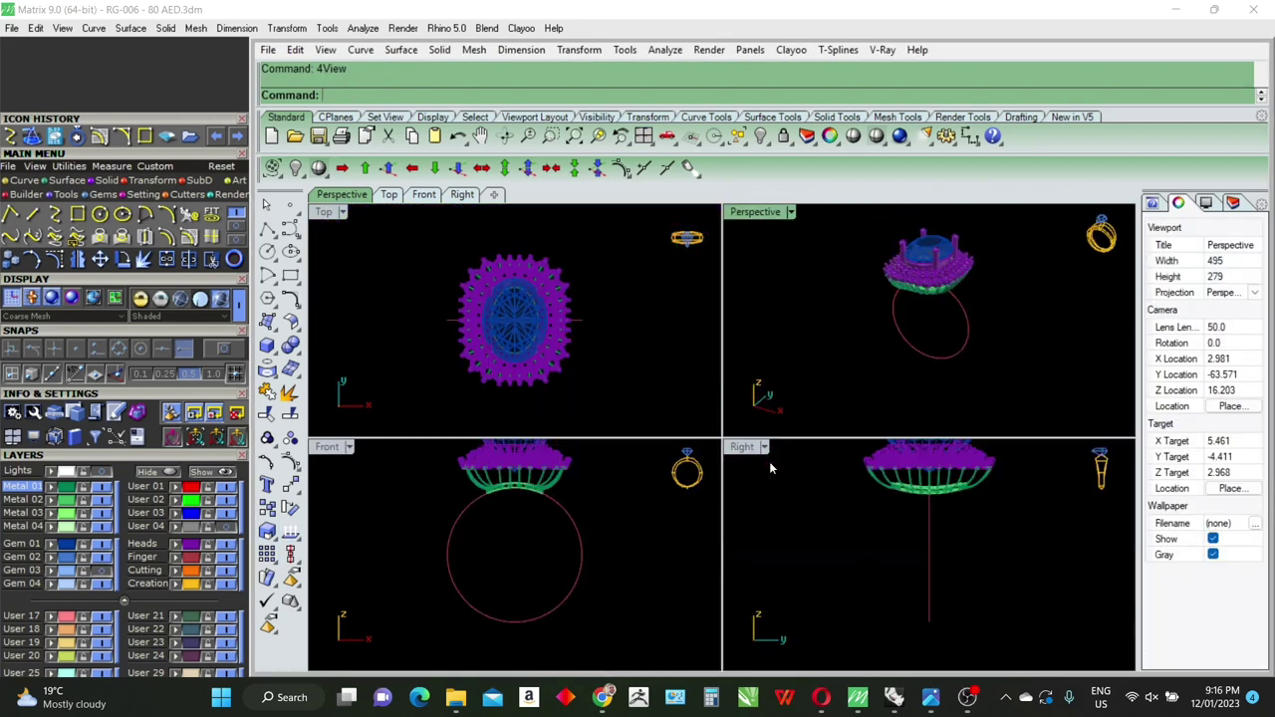
key("ctrl+a")
key("ctrl+alt+shift+e")
key("Escape")
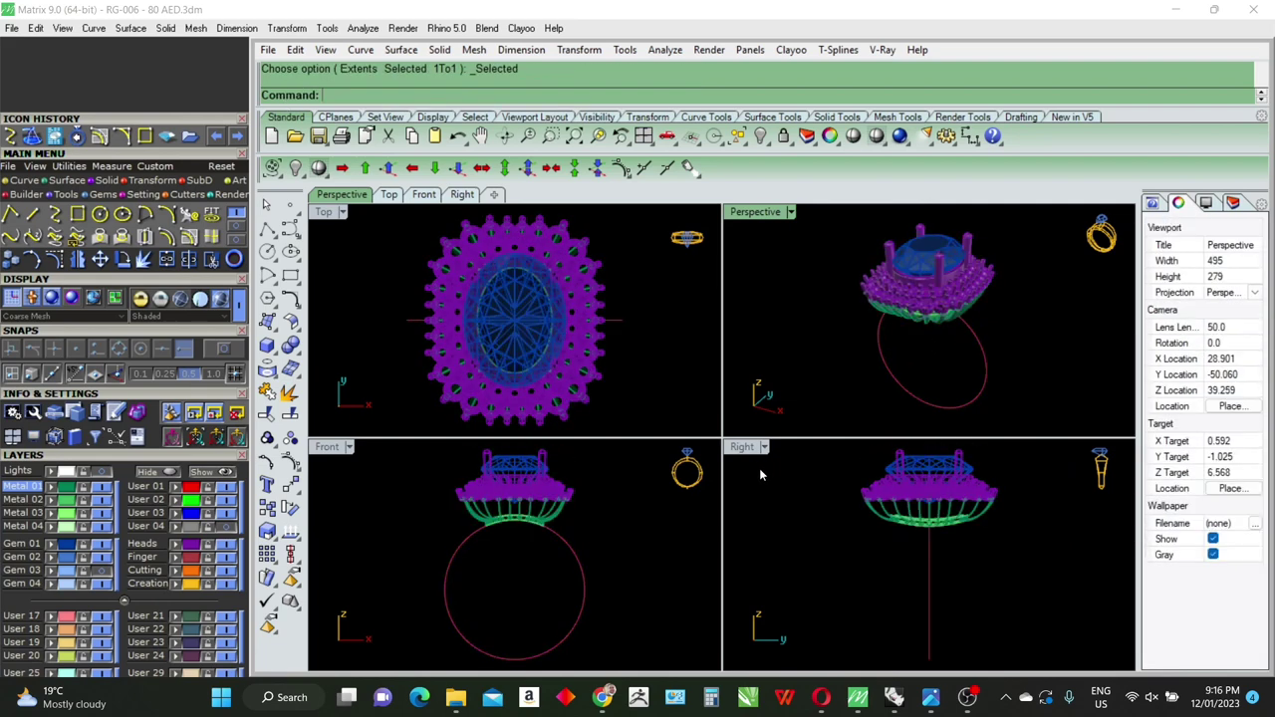
scroll(507, 536, "up", 1)
scroll(482, 513, "up", 1)
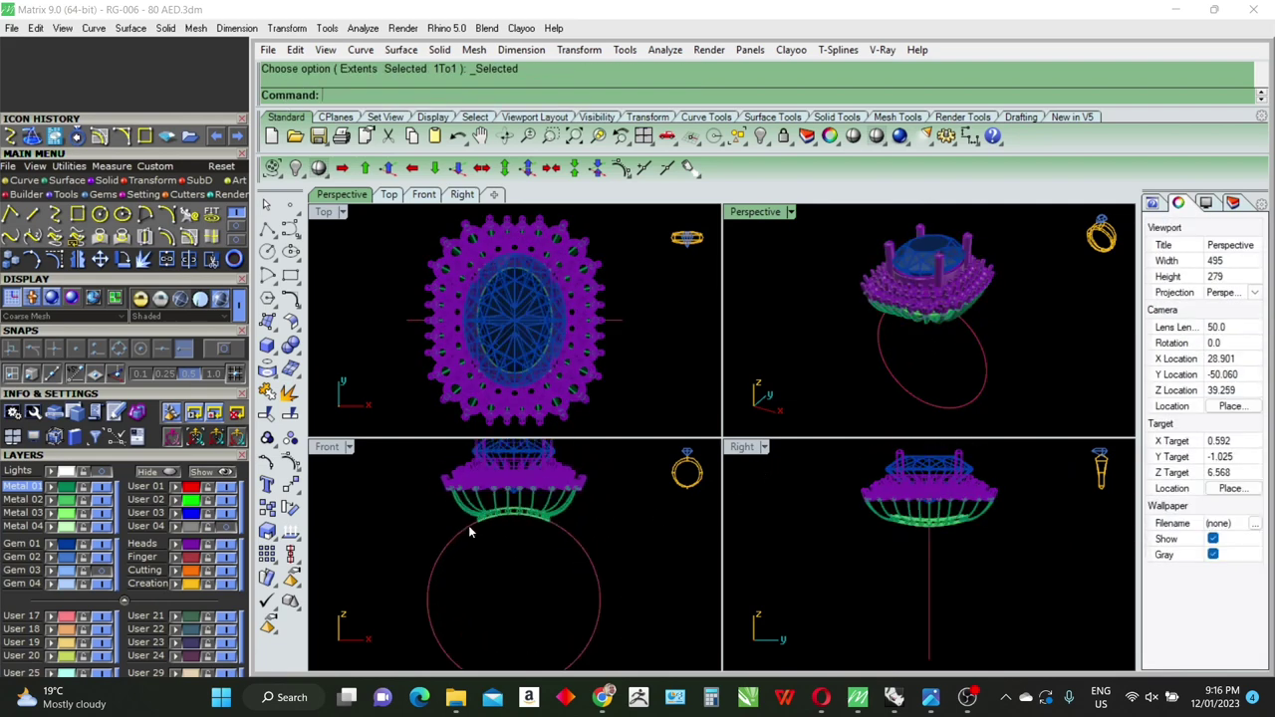
Step: Set the Front, Top and Right views to Shaded display and deselect all
left_click(347, 451)
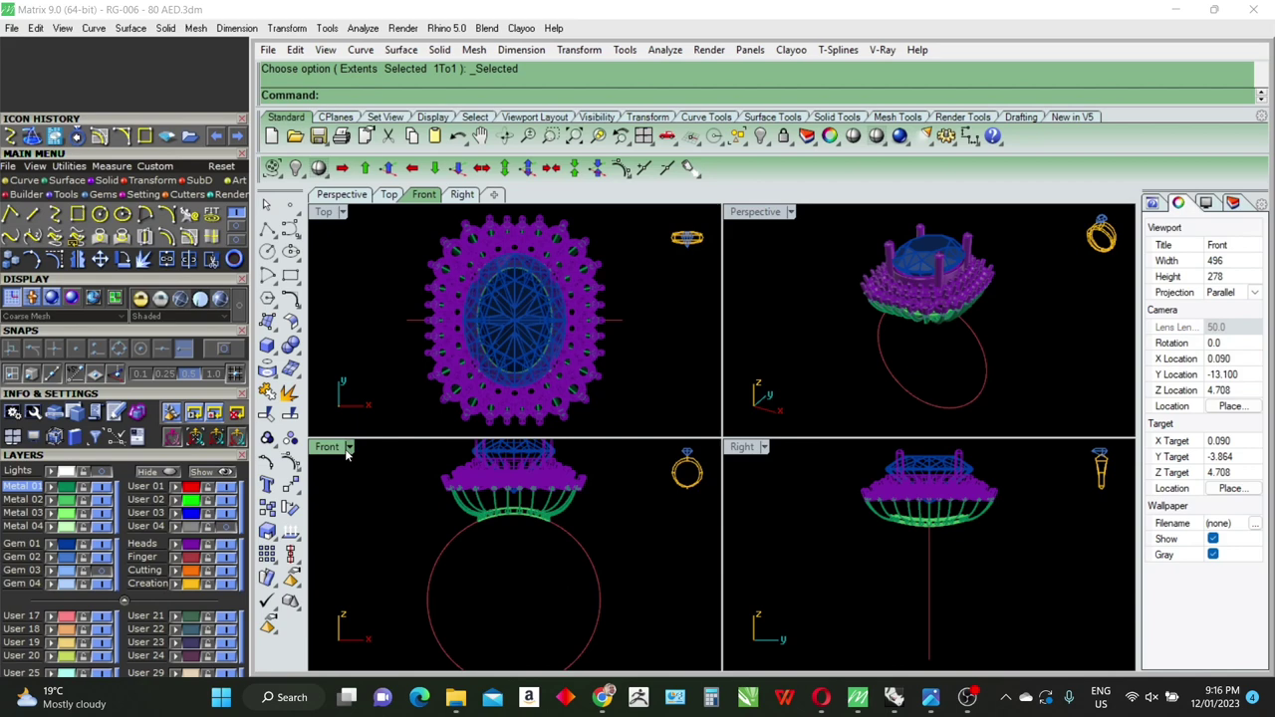
left_click(349, 447)
left_click(441, 71)
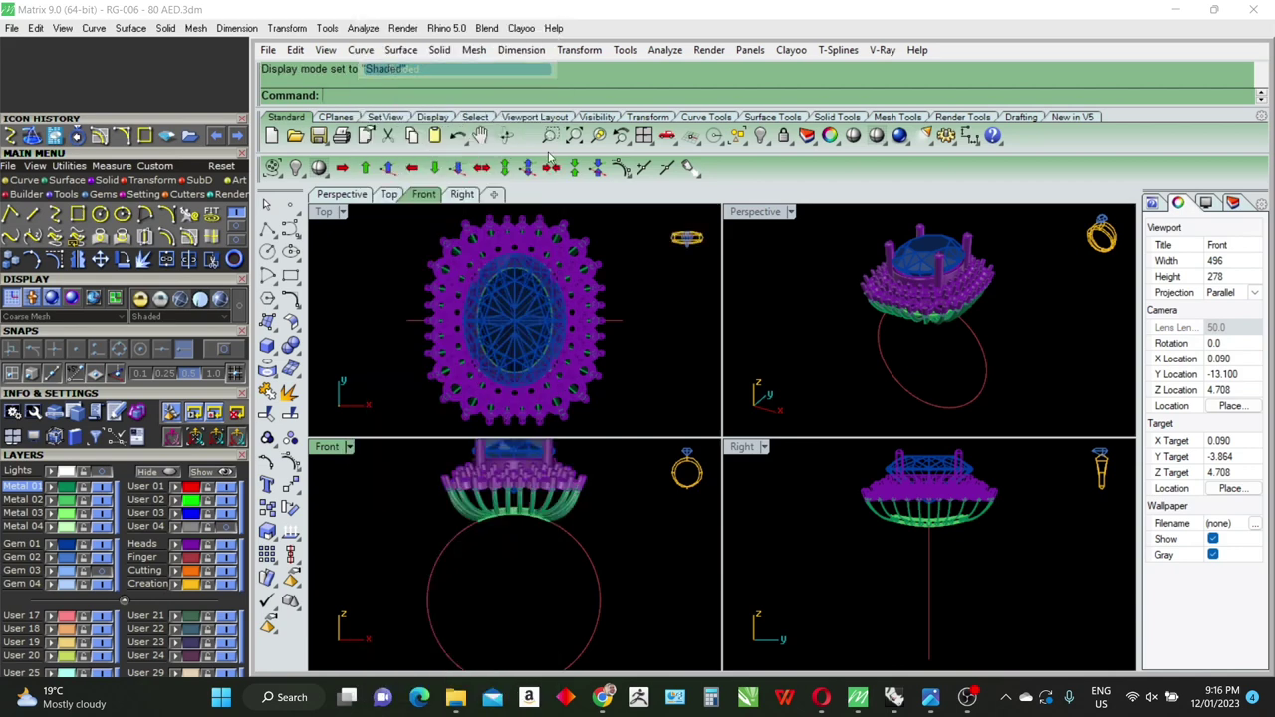
right_click(651, 304)
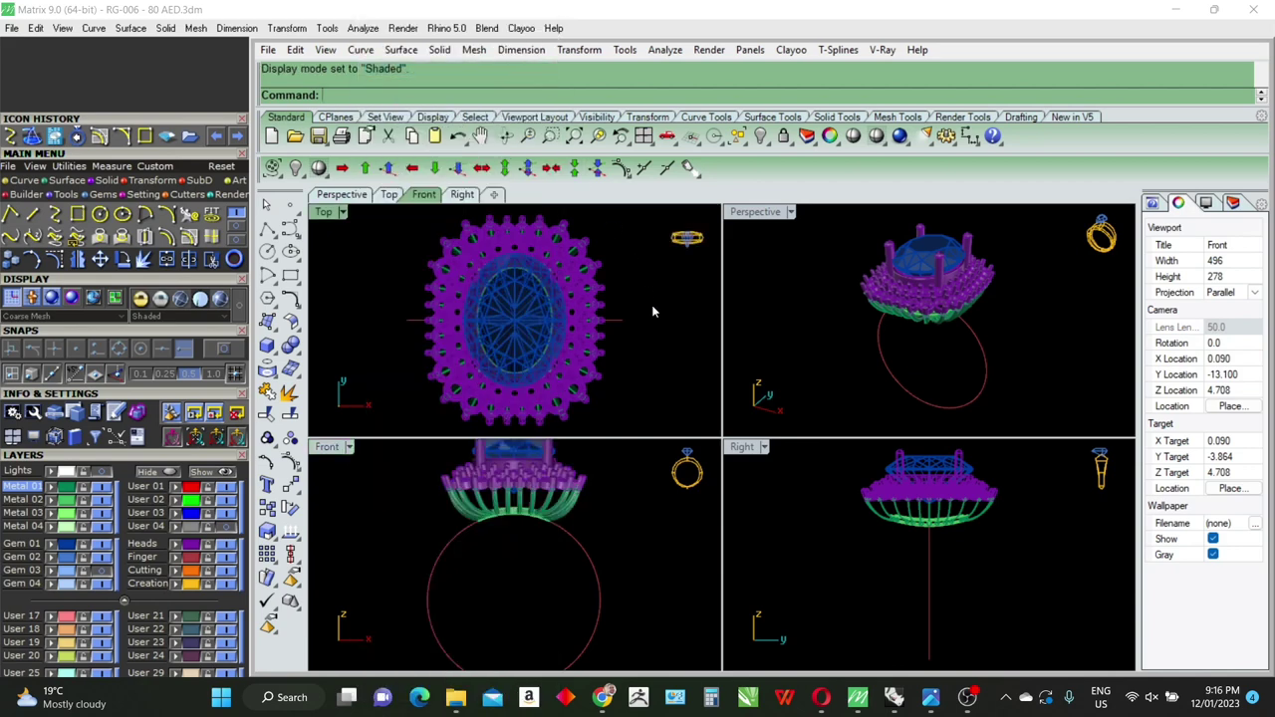
right_click(809, 543)
key("ctrl+a")
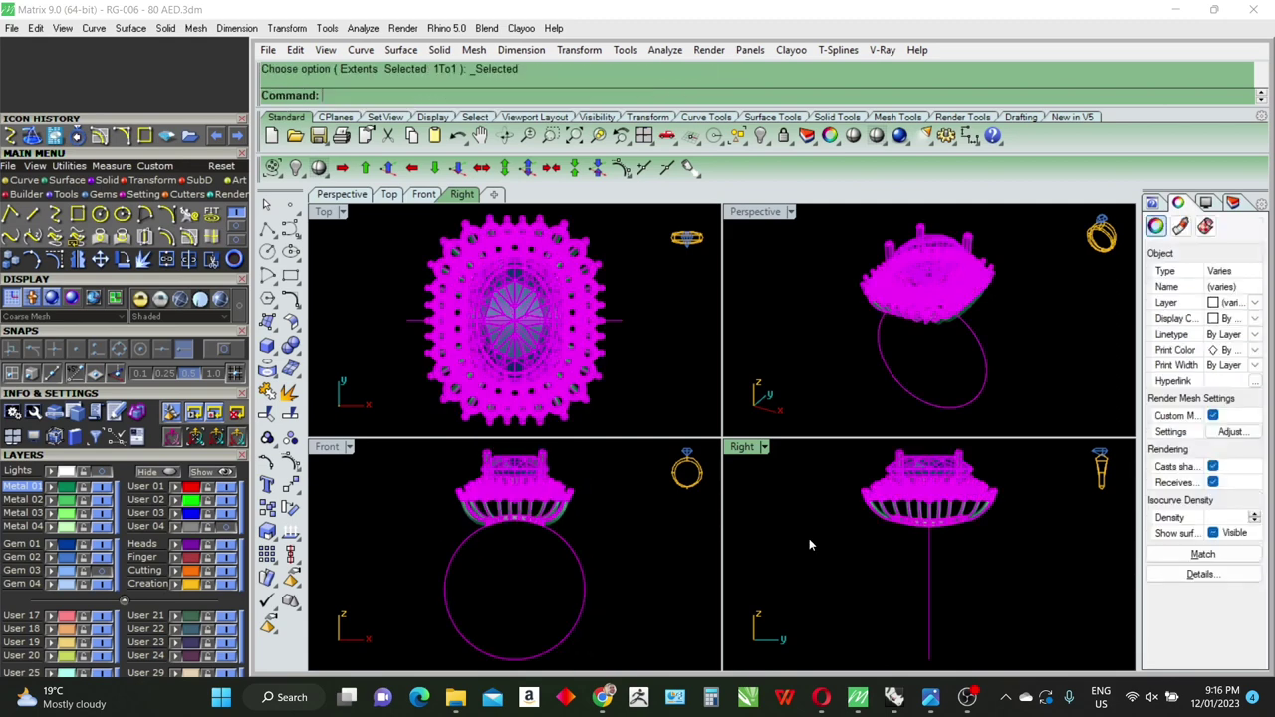
key("Escape")
scroll(544, 549, "up", 2)
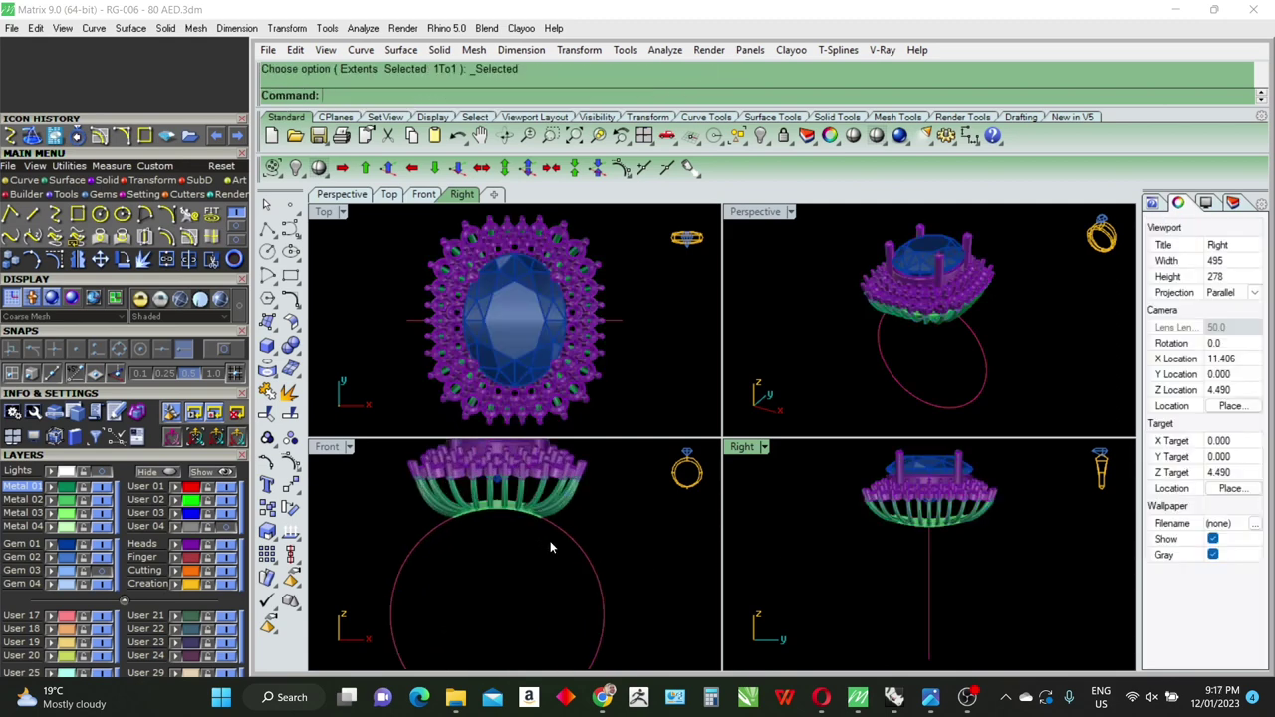
scroll(542, 509, "down", 1)
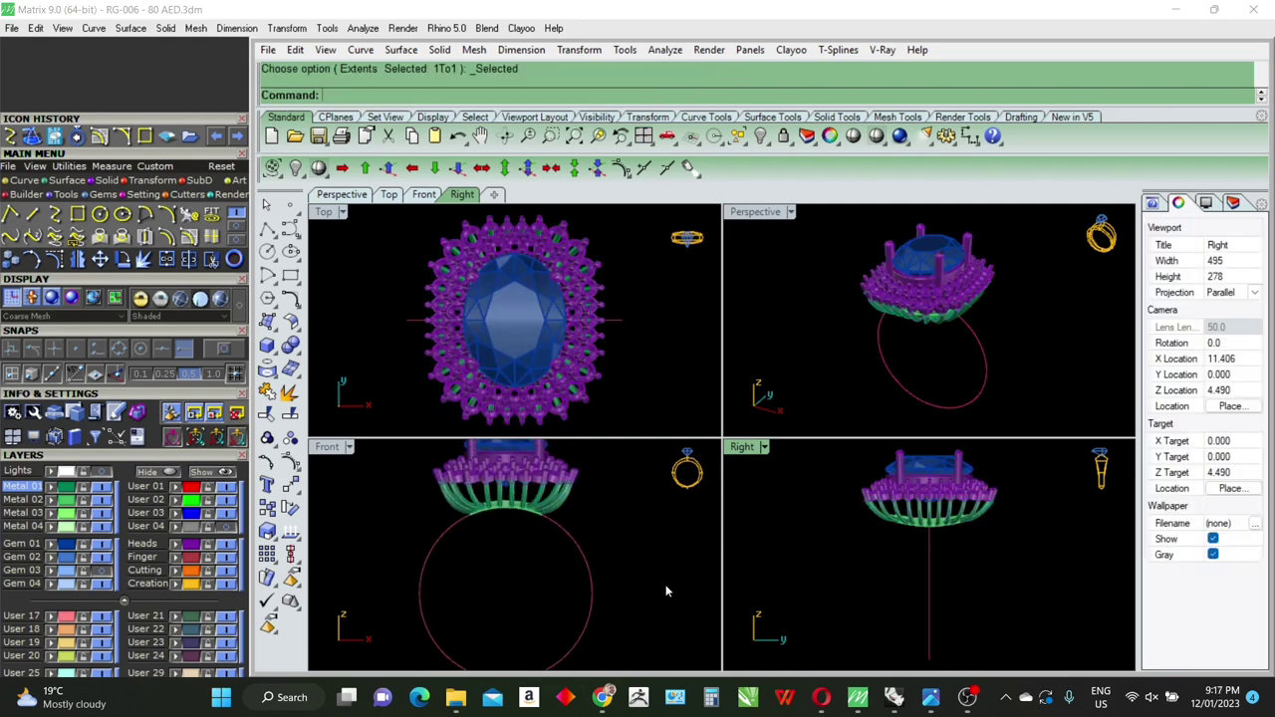
scroll(215, 488, "down", 5)
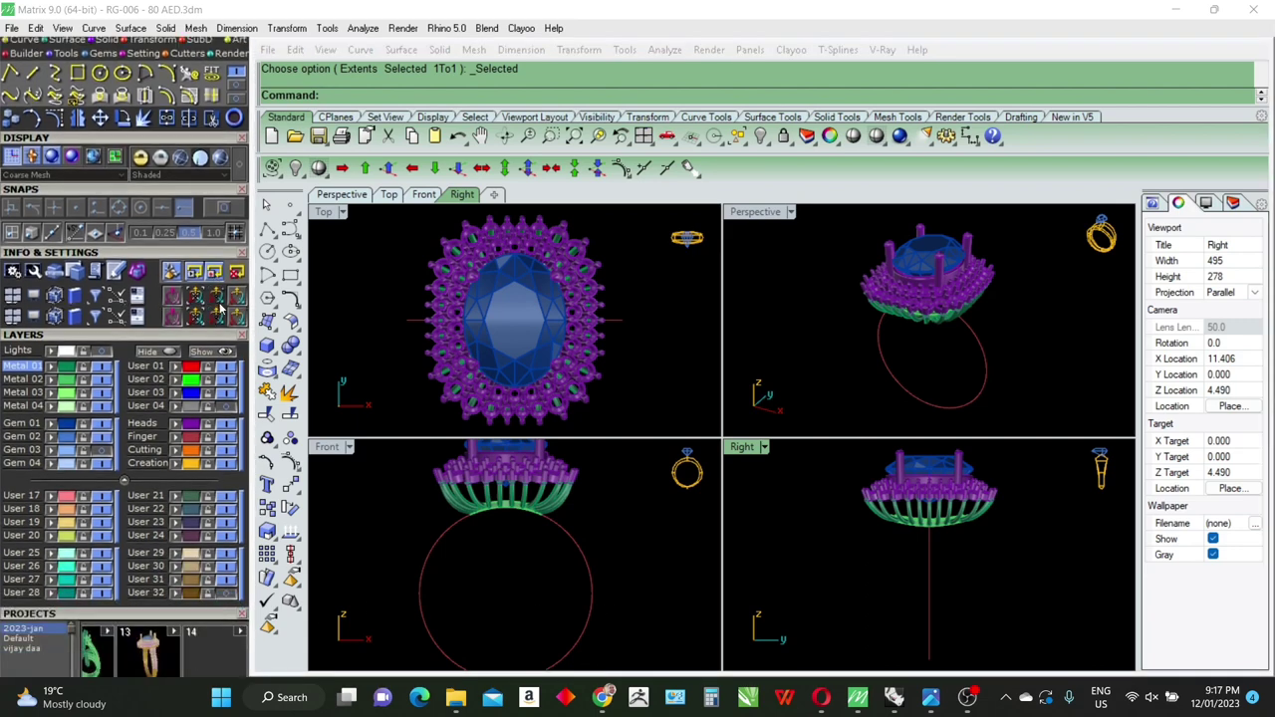
scroll(207, 538, "down", 4)
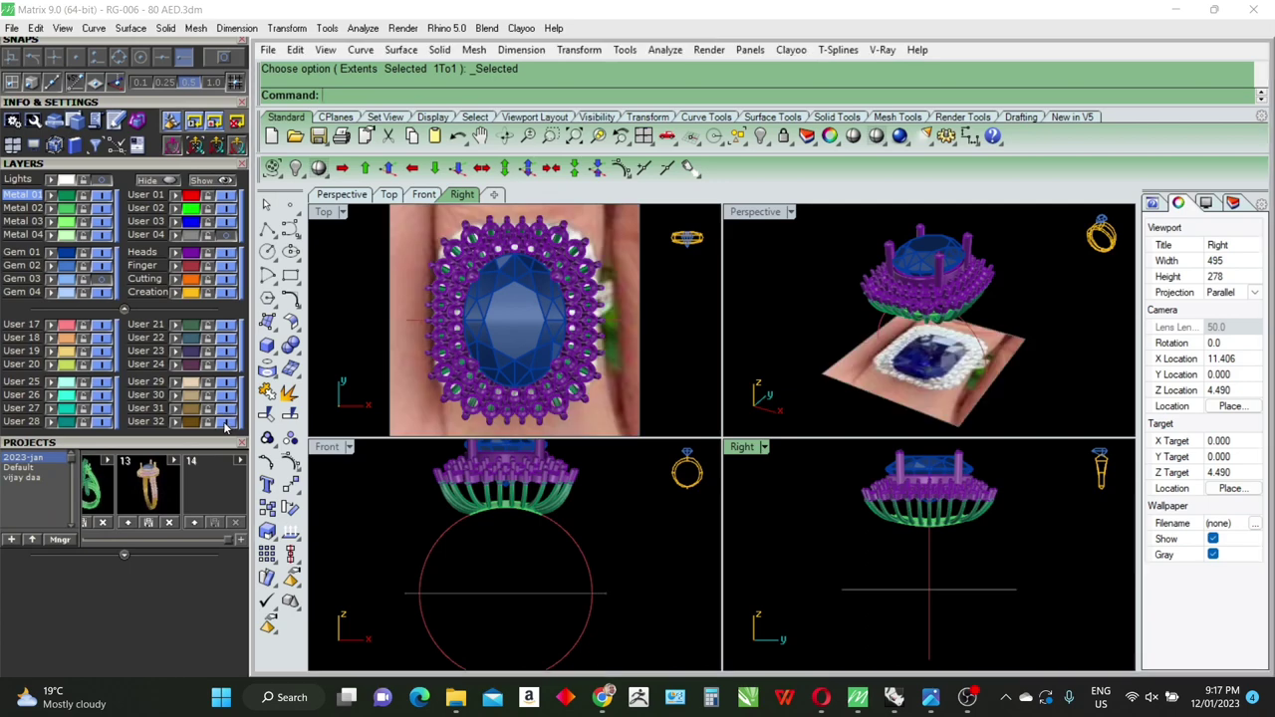
Step: Hide the gem reference photo and show the ring in a maximized Front view
mouse_move(1002, 400)
right_mouse_down()
mouse_move(763, 221)
mouse_move(873, 481)
mouse_move(876, 448)
right_mouse_up()
double_click(759, 212)
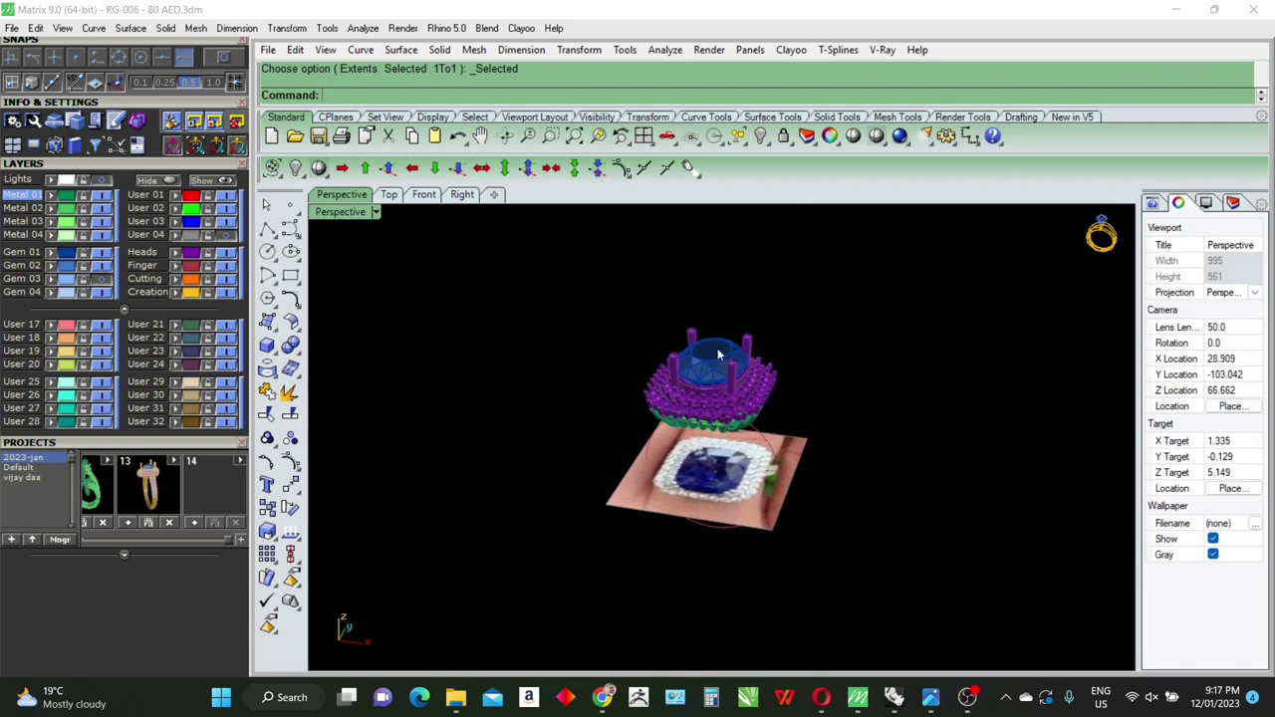
key("Delete")
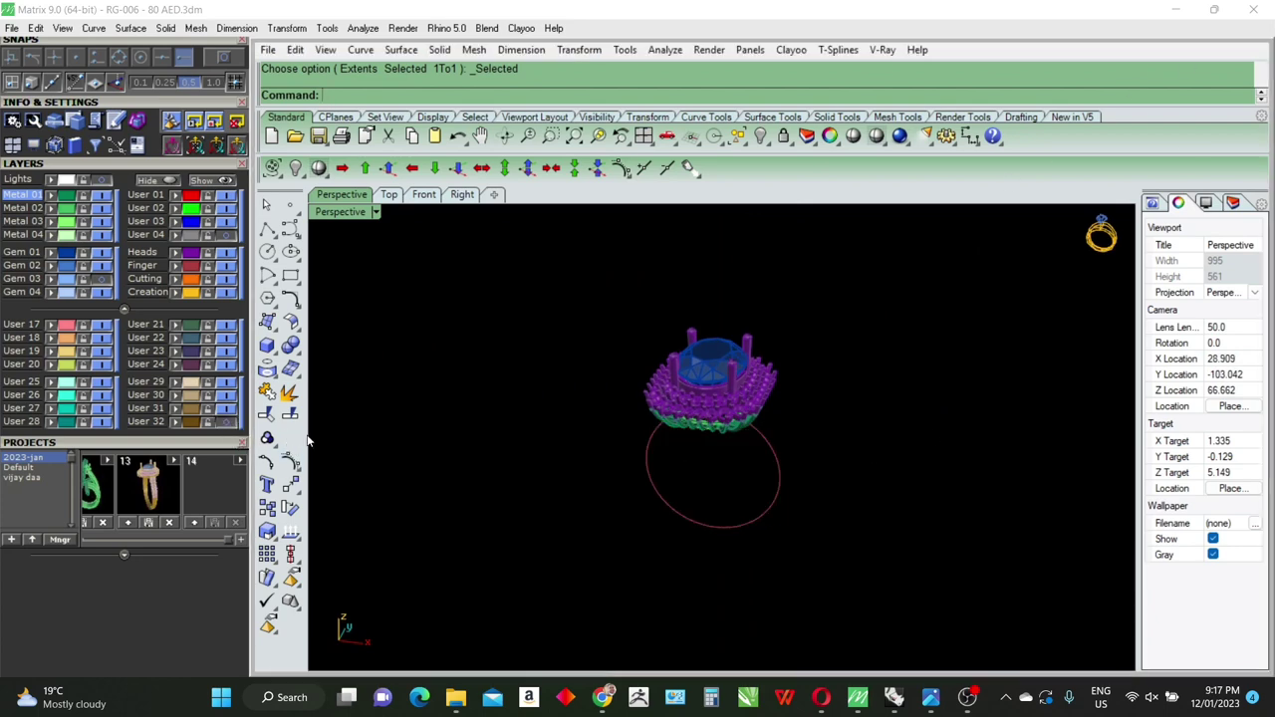
left_click(423, 194)
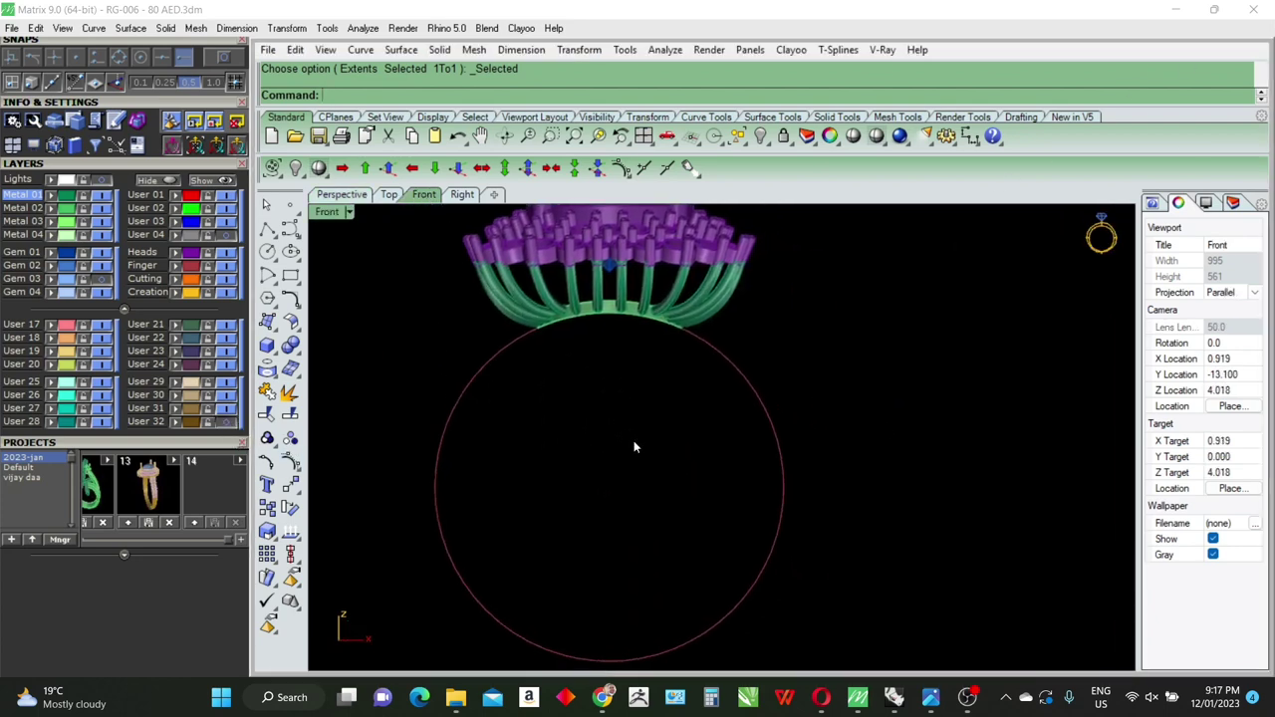
right_click_drag(662, 487, 655, 496)
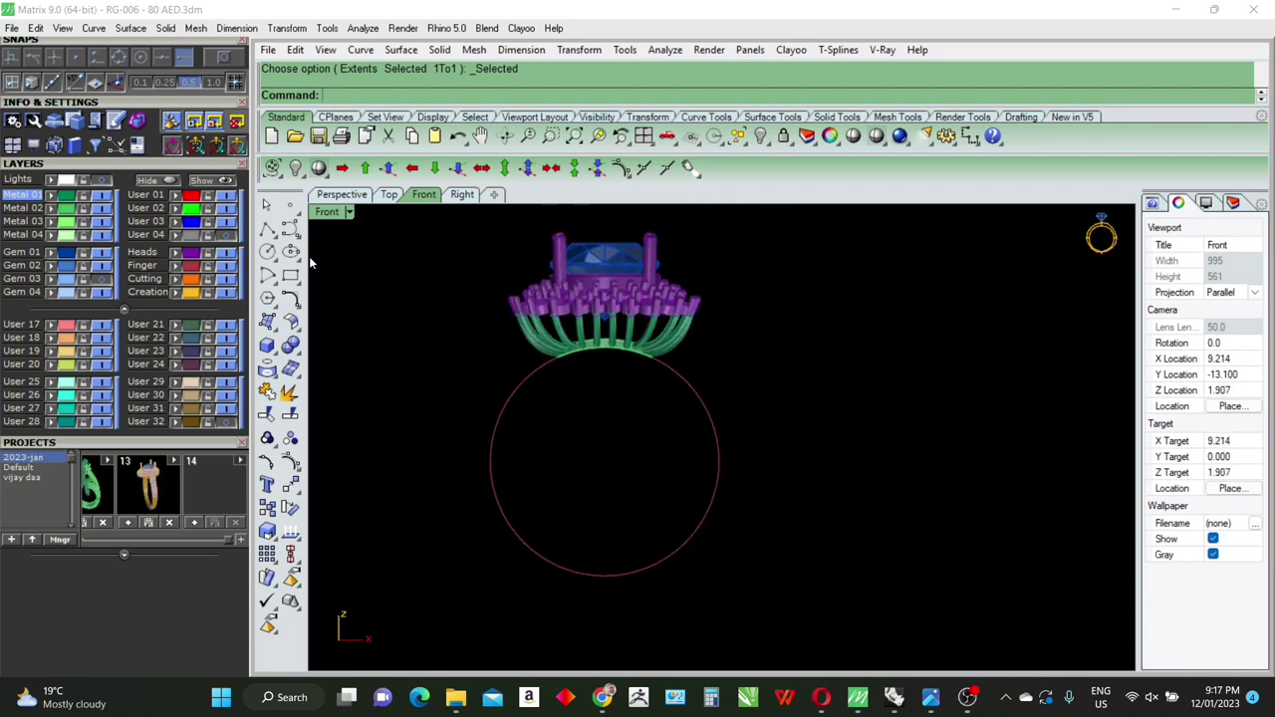
scroll(120, 177, "up", 5)
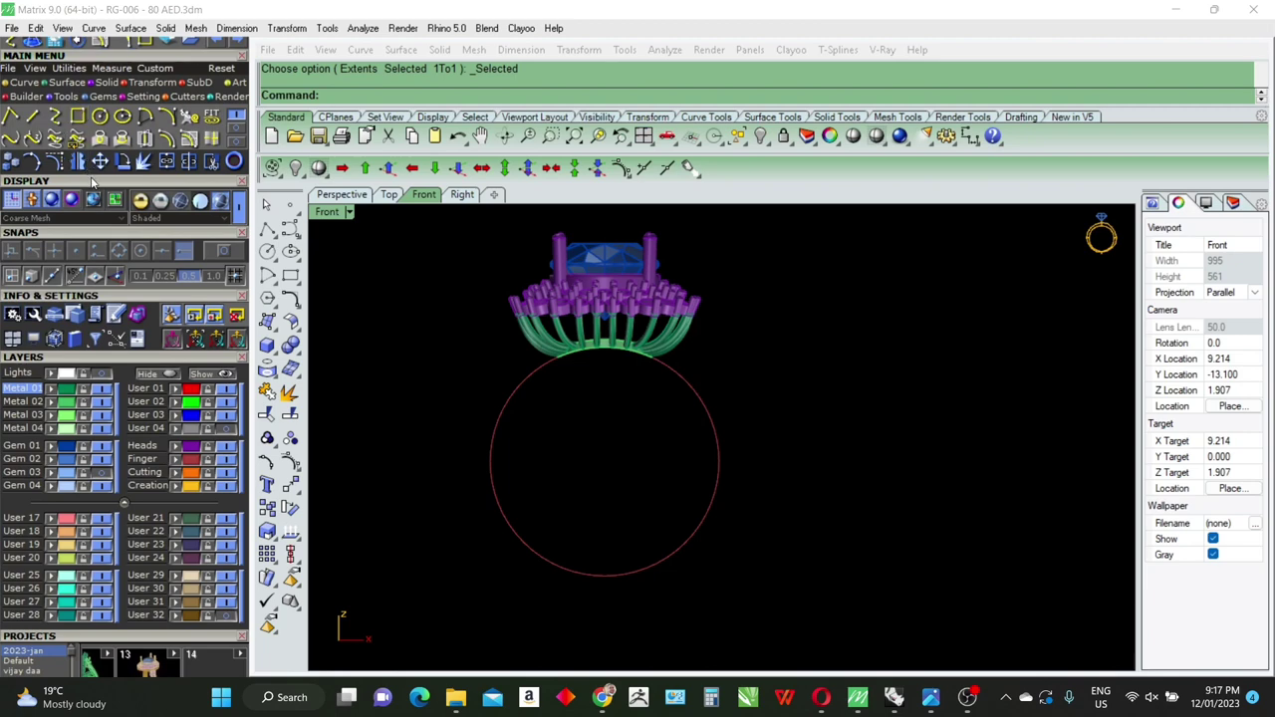
scroll(93, 189, "up", 3)
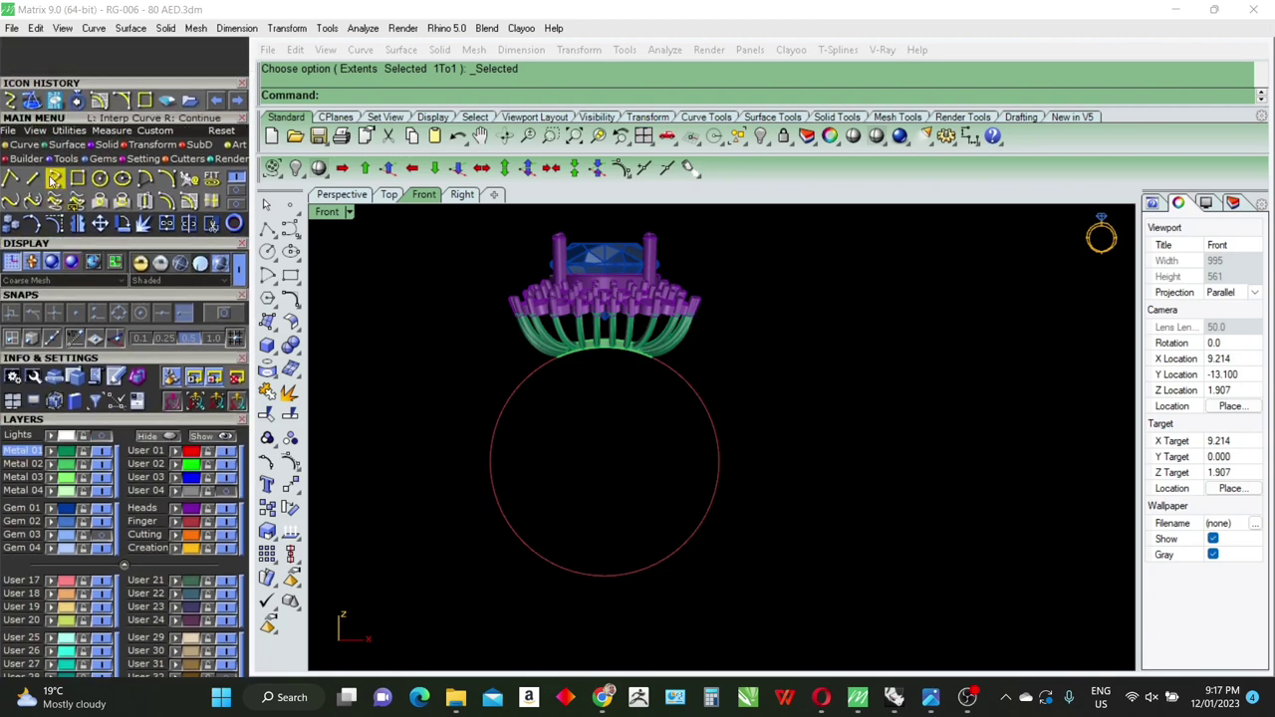
Step: Launch the Outside Ring Rail builder from the Gems tools
left_click(103, 146)
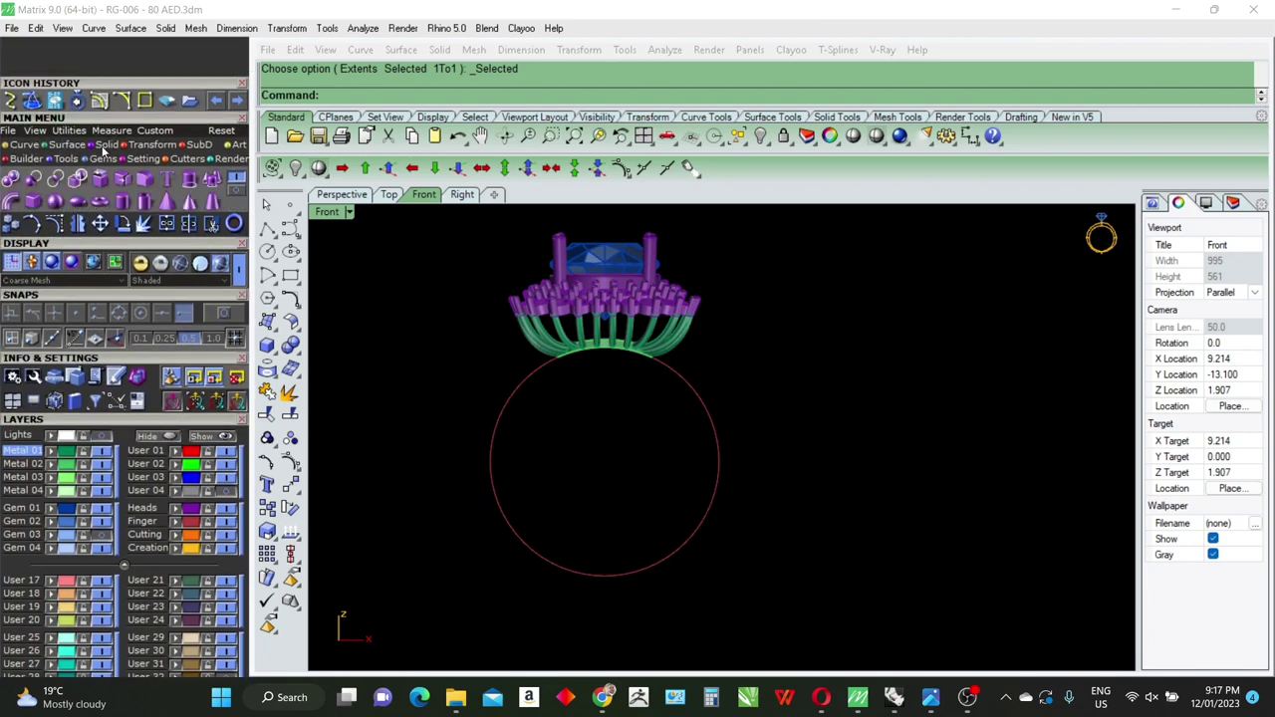
left_click(98, 159)
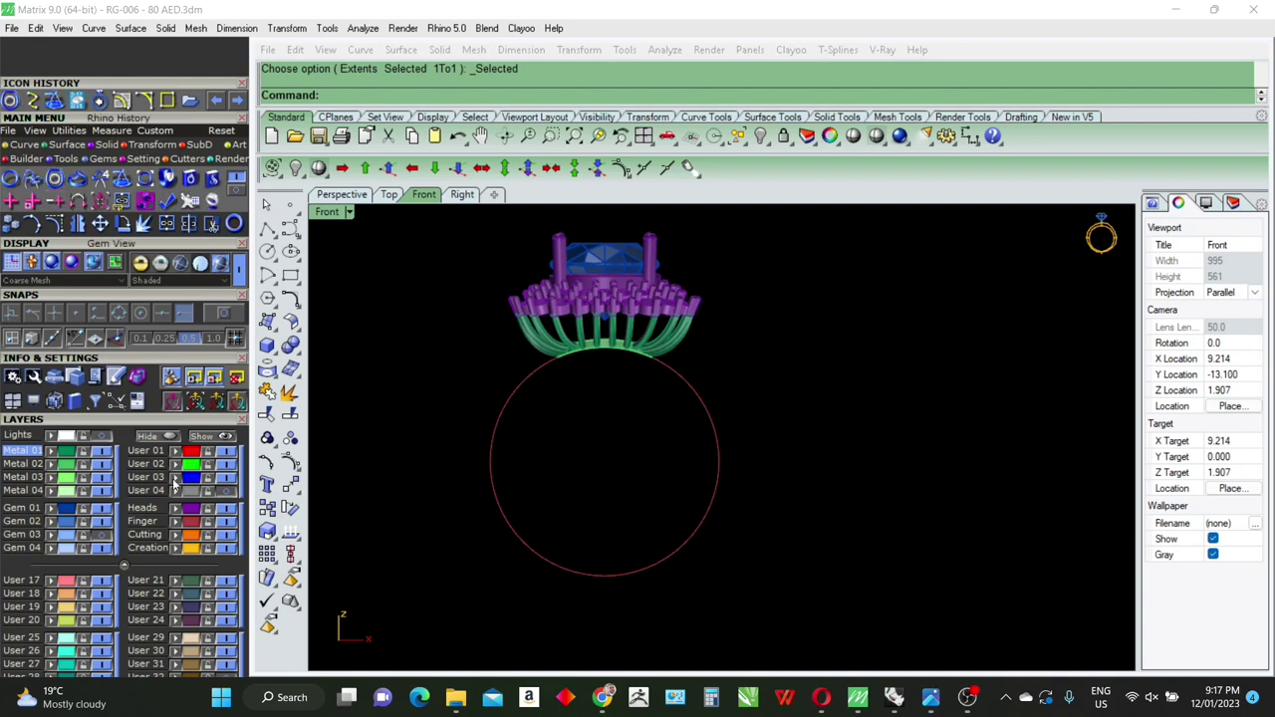
left_click(121, 564)
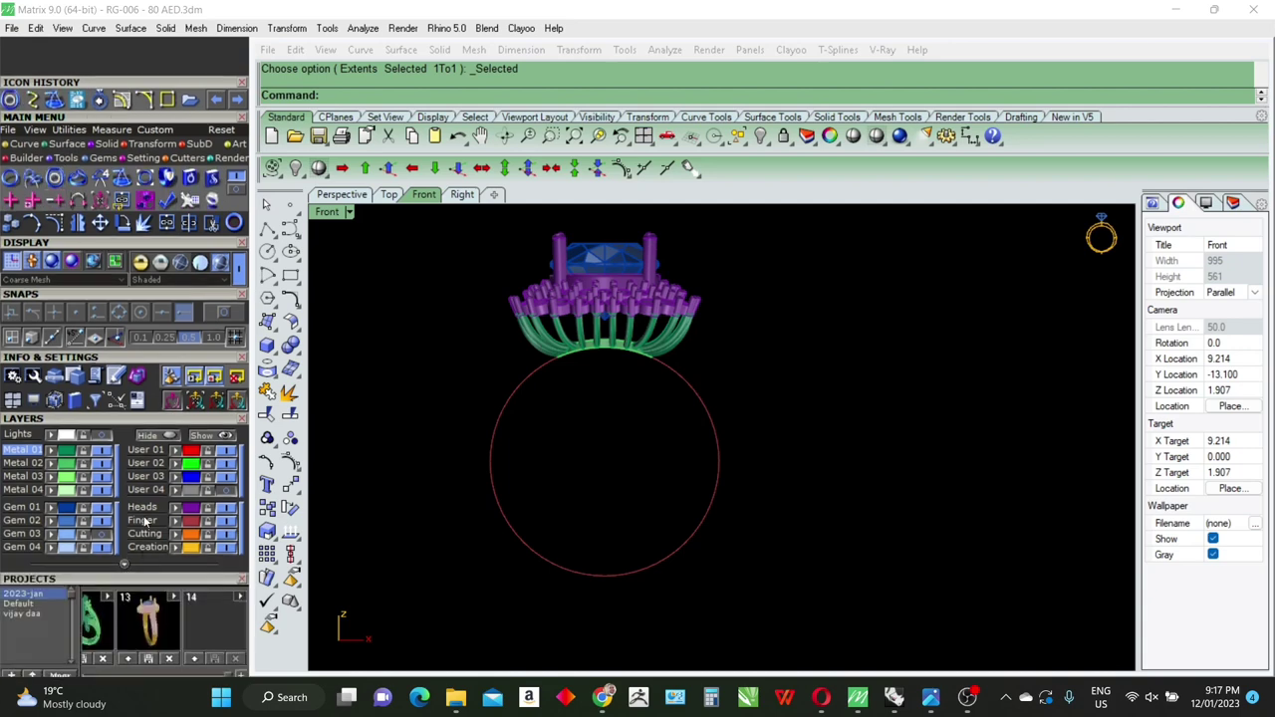
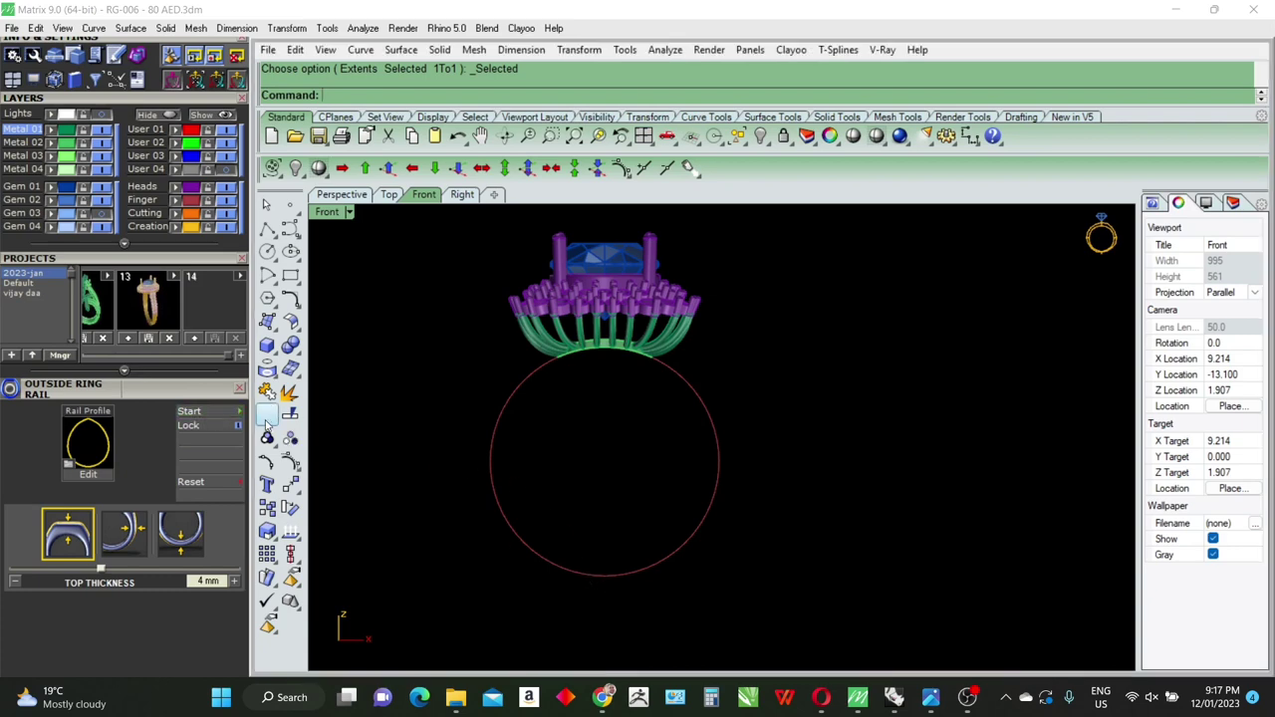
Step: Start the outside ring rail and set its bottom thickness to 1.5 mm
left_click(210, 413)
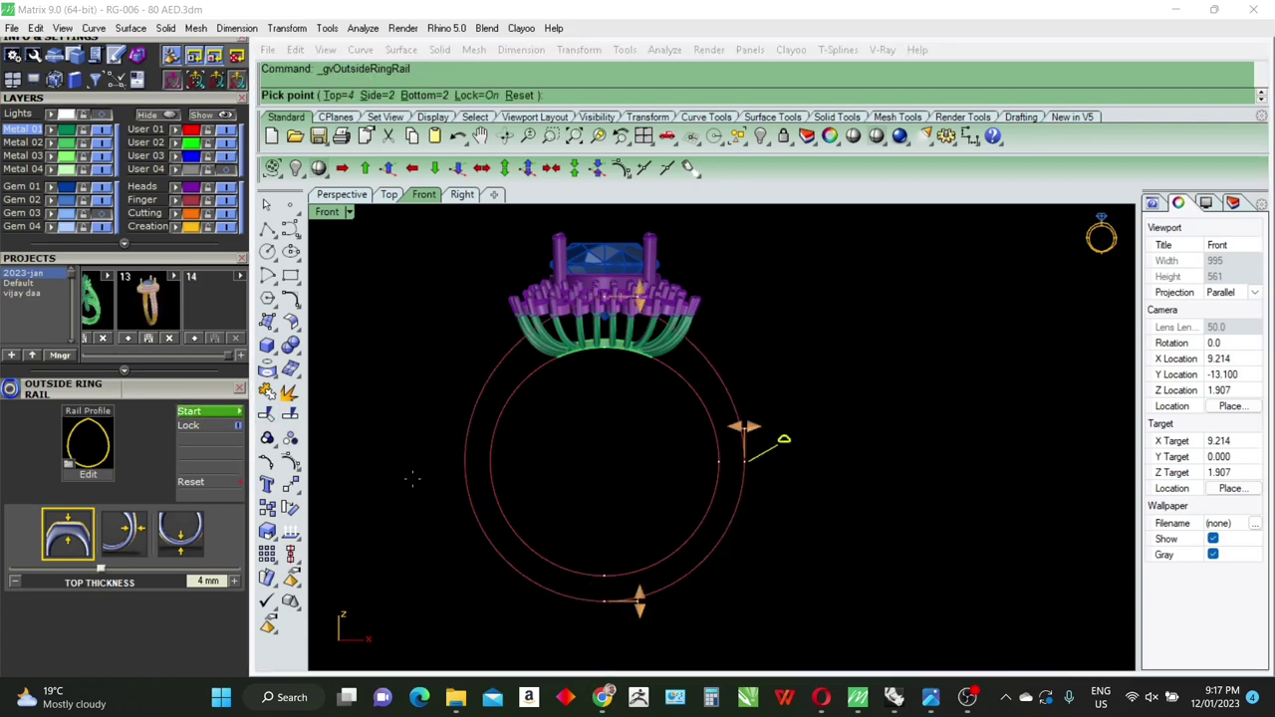
left_click(638, 601)
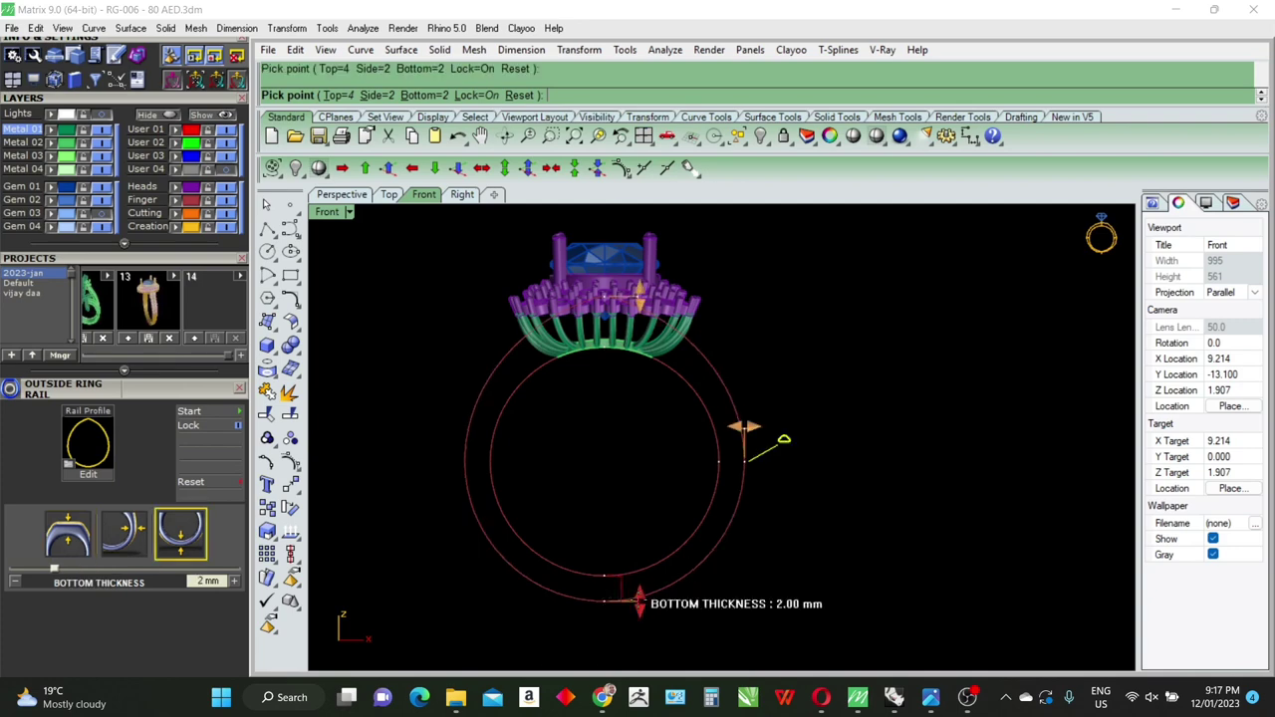
left_click(194, 582)
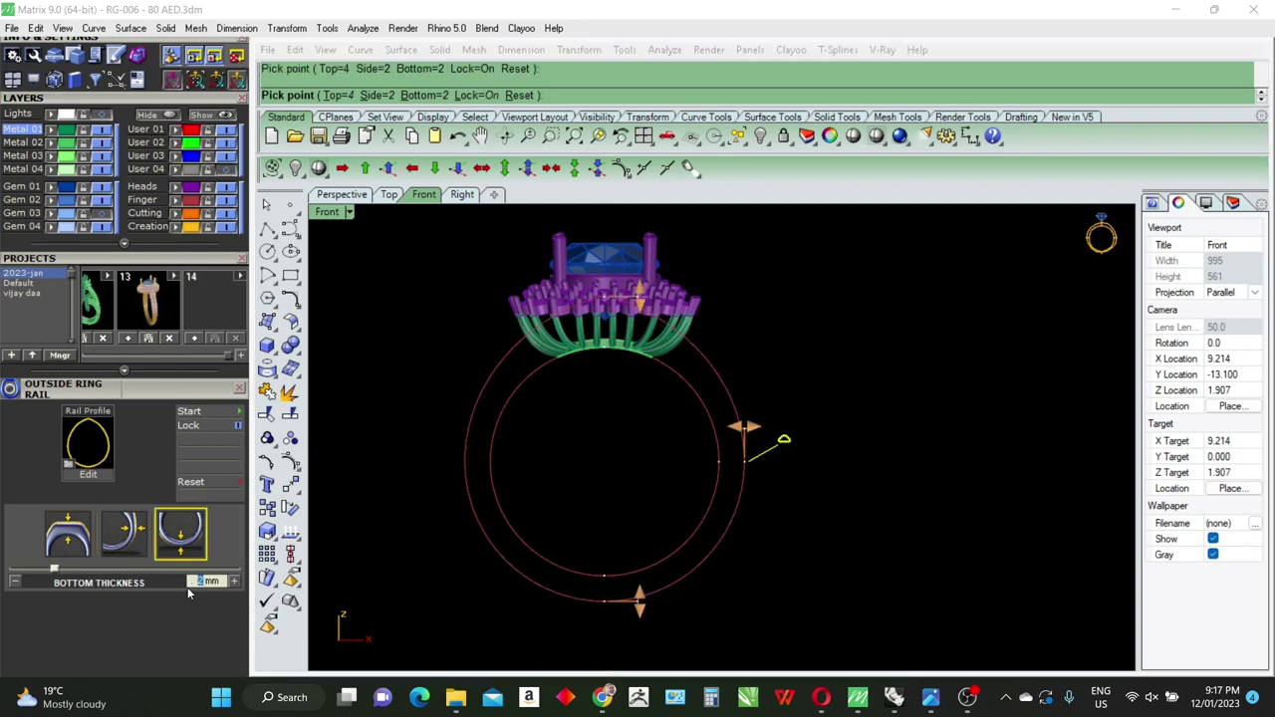
type("1.6")
key("Return")
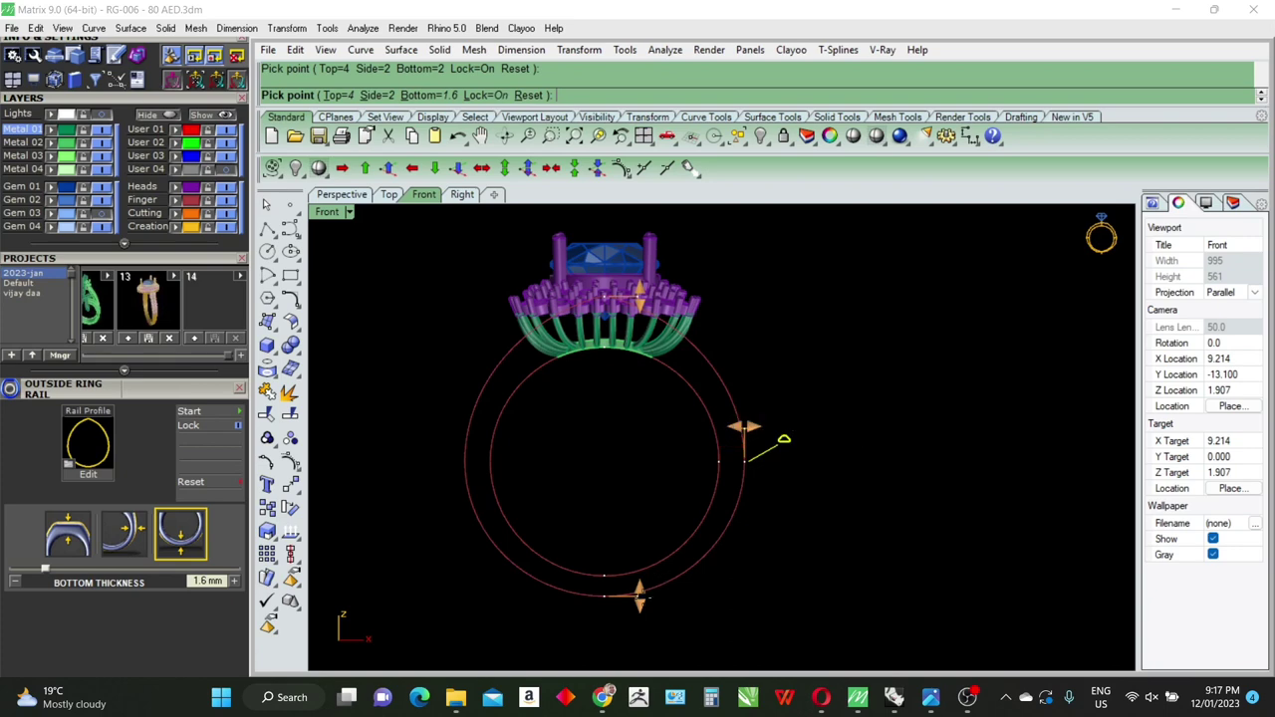
mouse_move(638, 598)
left_click(207, 580)
type("1.5")
left_click(639, 596)
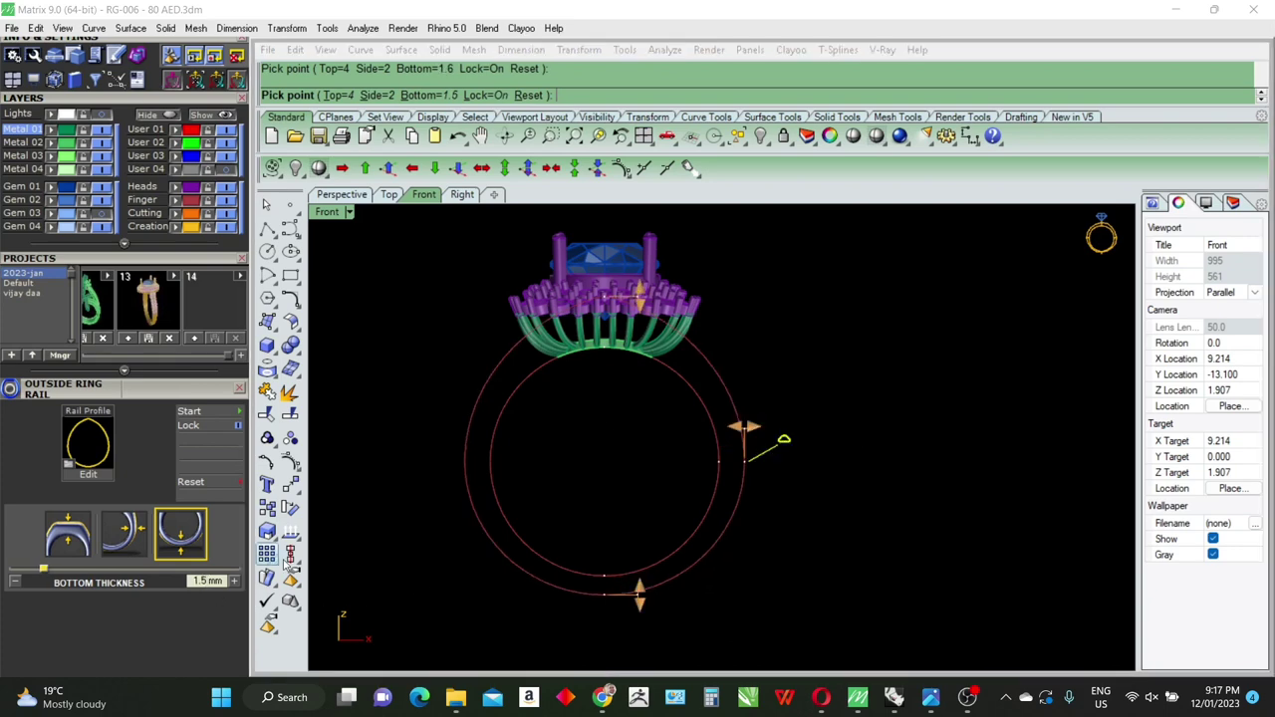
Step: Finish the outside rail and begin a cutting line at the ring centre
right_click(613, 482)
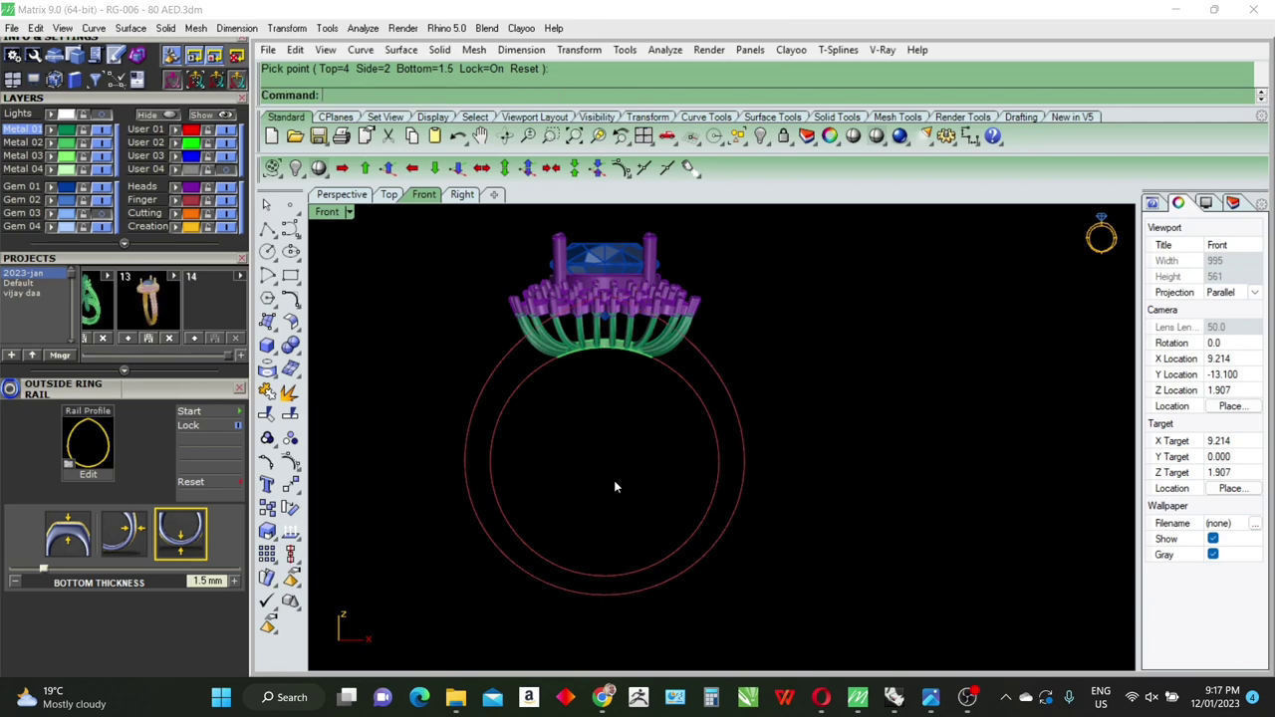
right_click(613, 486)
left_click(606, 469)
Step: Draw a vertical BothSides line through the ring centre, ending below the ring
scroll(609, 476, "down", 3)
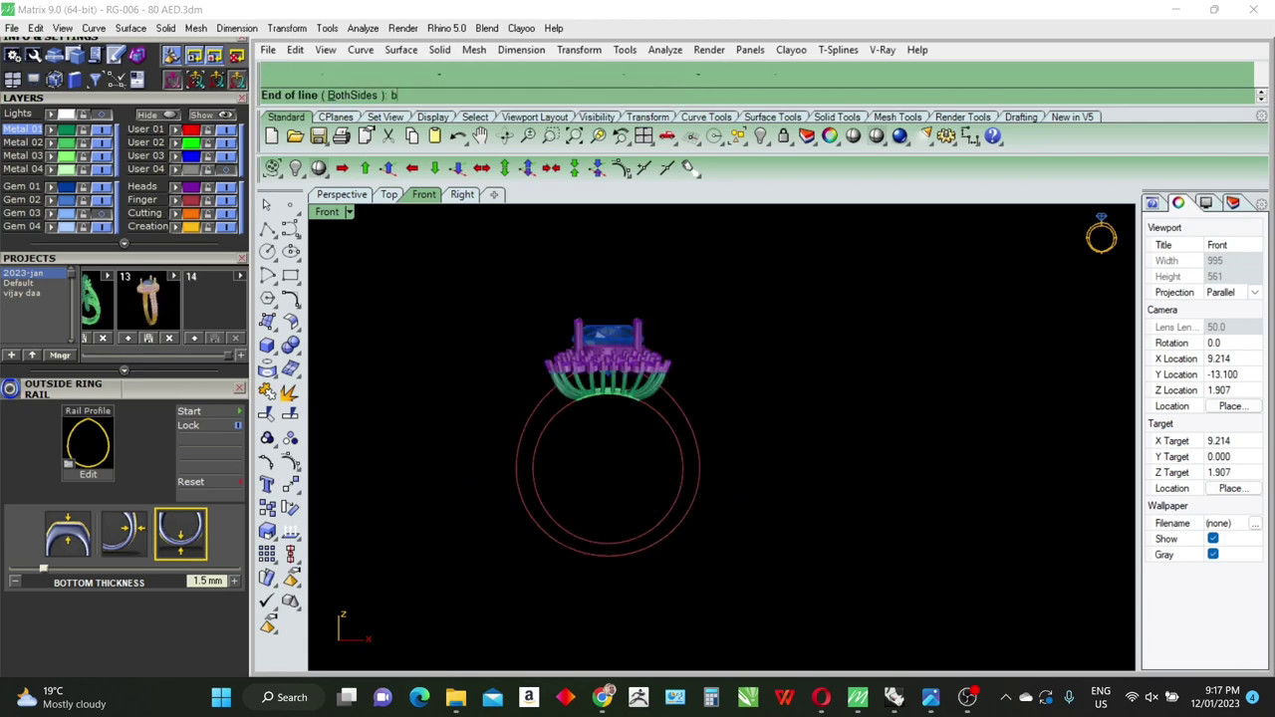
type("b")
key("Return")
left_click(608, 603)
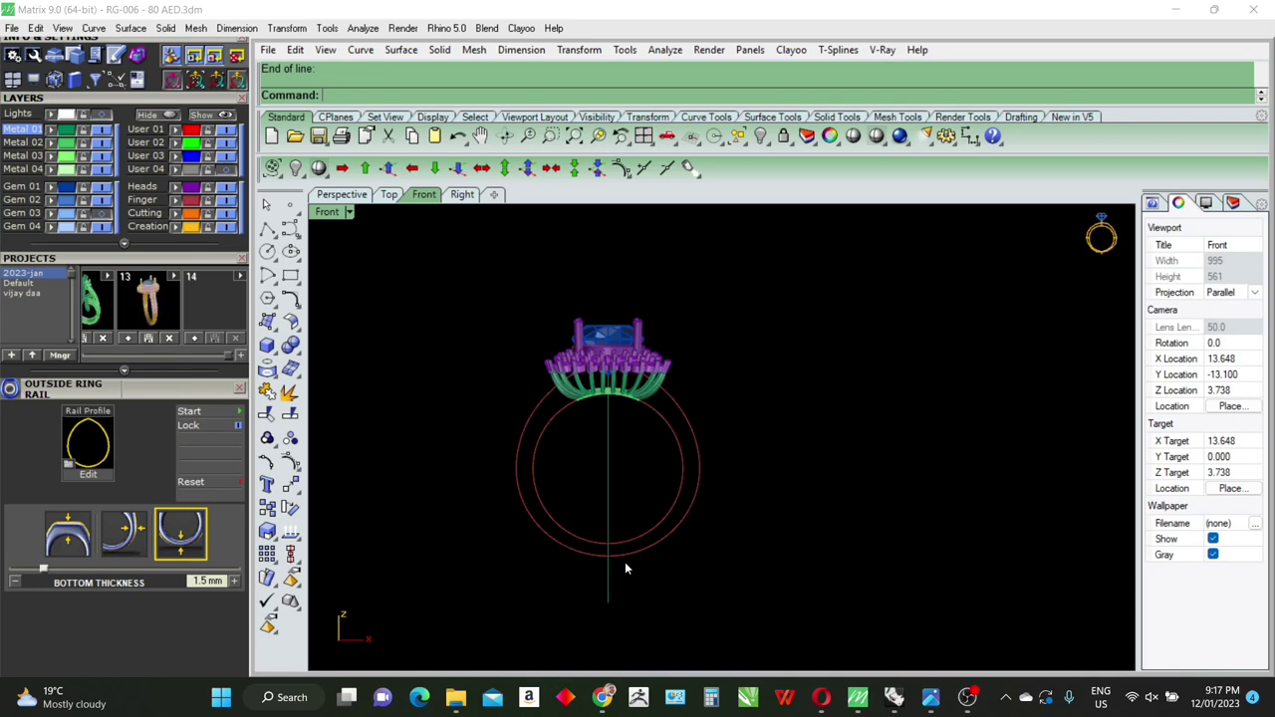
Step: Split the outer circle with the vertical line, then delete the left half and the line
left_click(627, 558)
type("split")
key("Return")
left_click(608, 489)
right_click(608, 489)
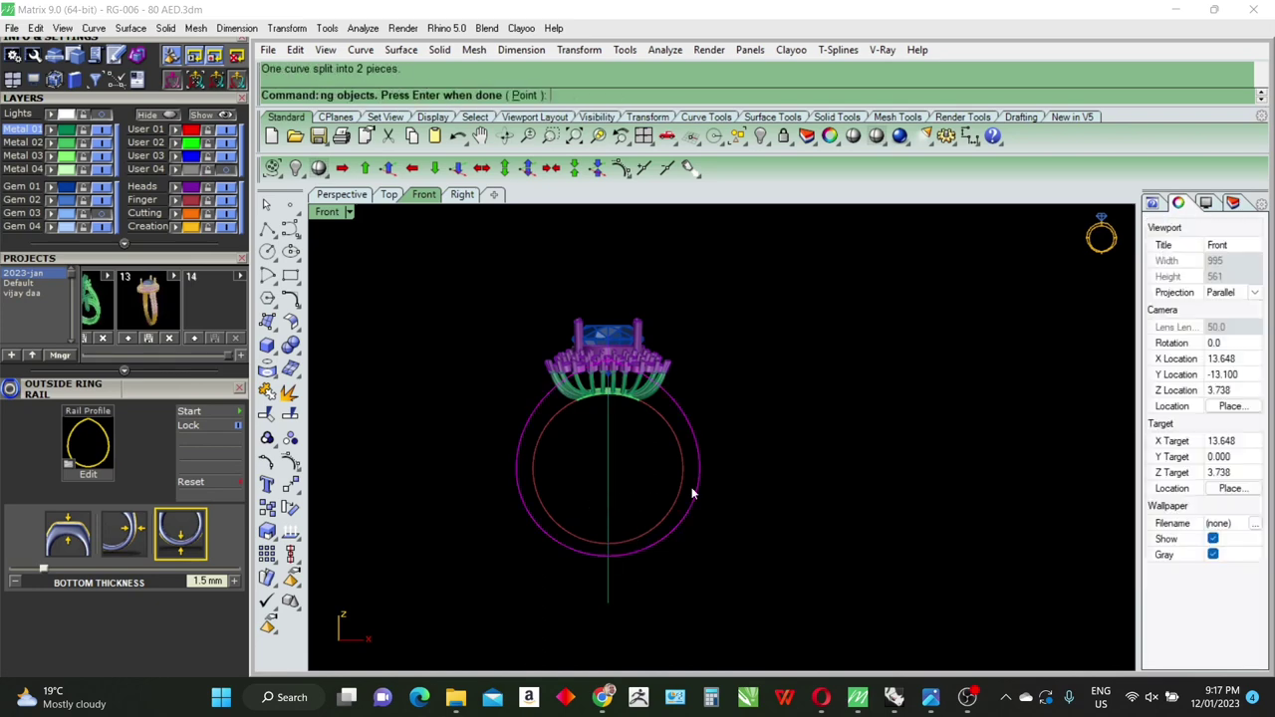
left_click_drag(783, 465, 674, 492)
key("Delete")
left_click(608, 478)
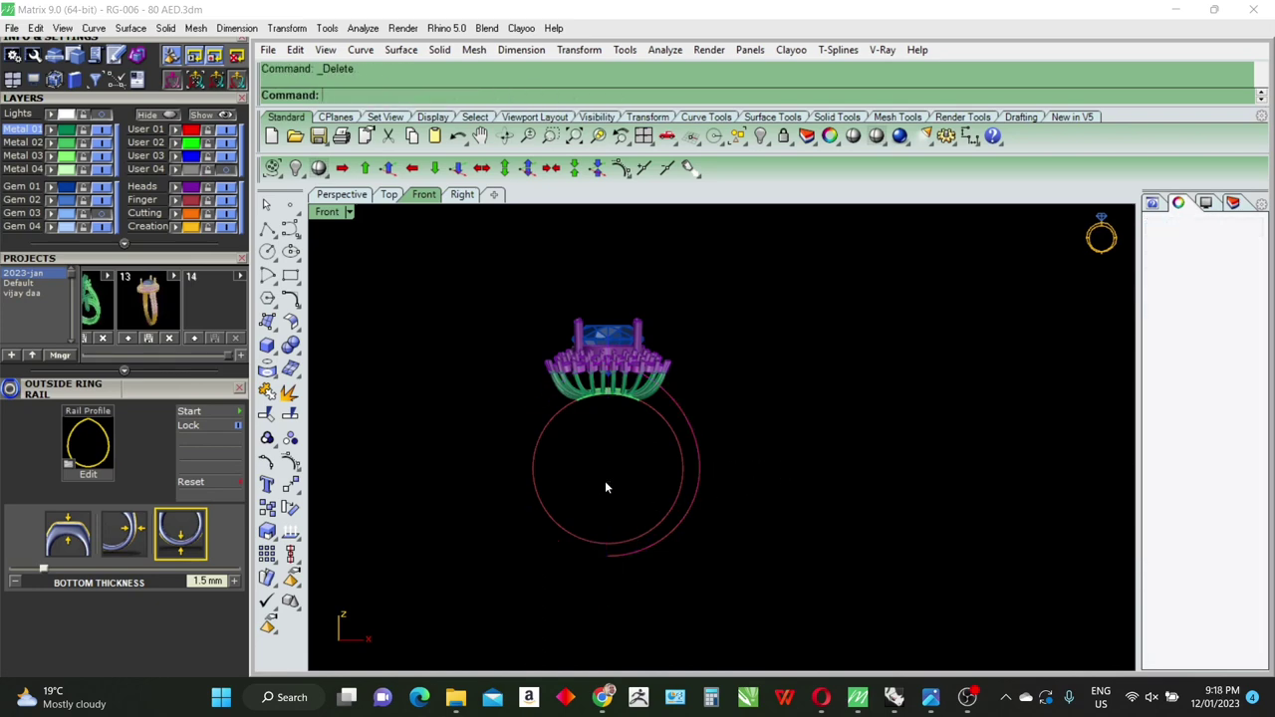
key("Delete")
Step: Split the remaining arc at the point where it meets the head and delete the top piece
scroll(682, 413, "up", 2)
left_click(682, 414)
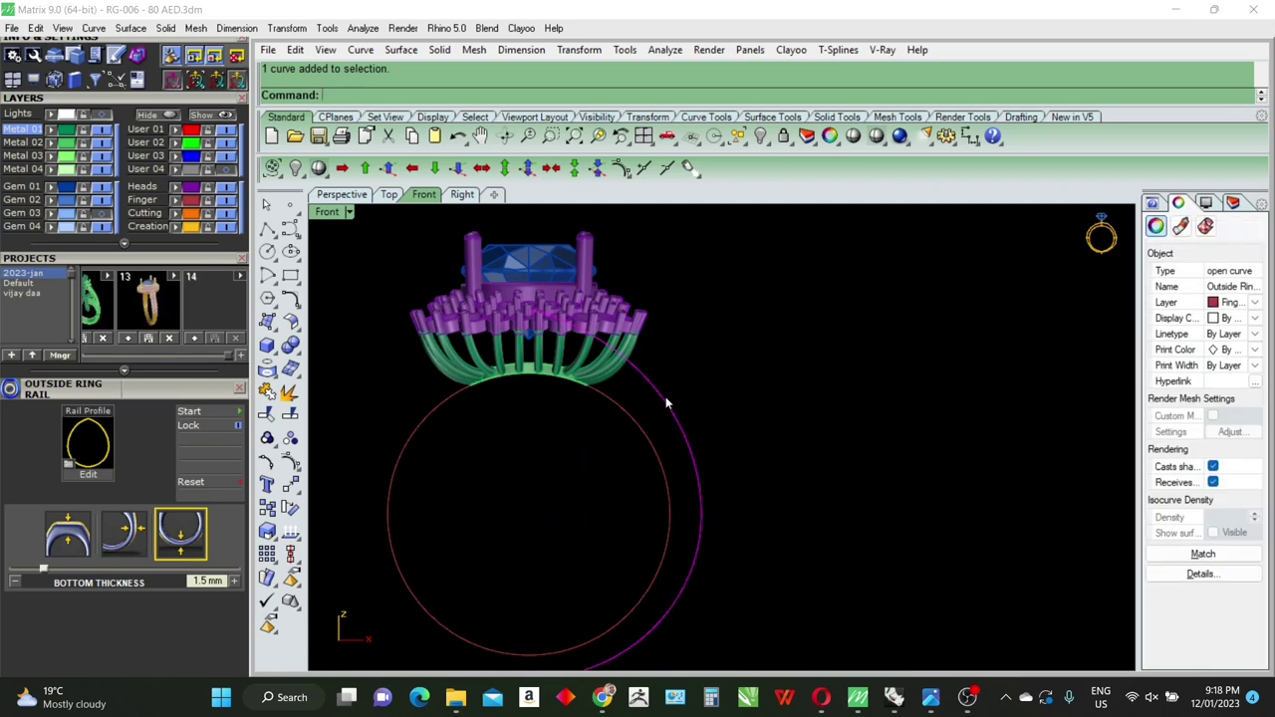
scroll(646, 368, "up", 1)
scroll(645, 368, "up", 1)
key("Return")
type("p")
key("Return")
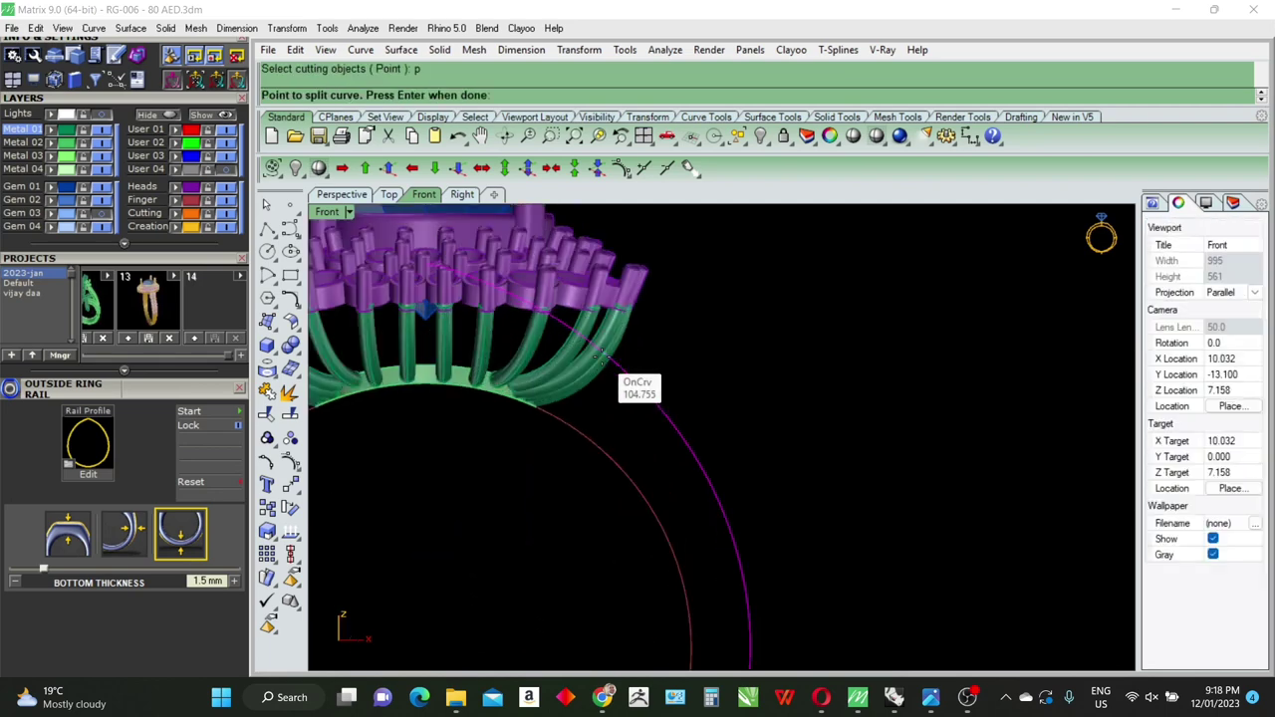
left_click(594, 351)
key("Return")
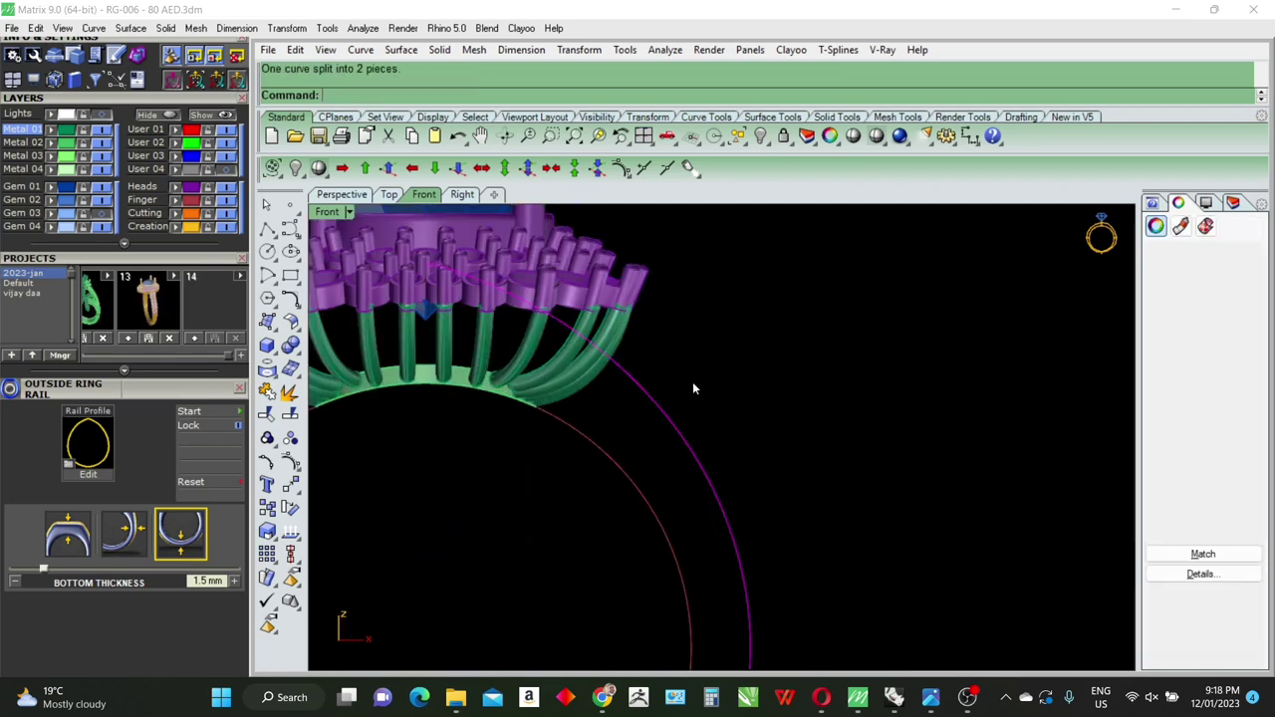
left_click(644, 430)
key("Delete")
Step: Rebuild the side arc with 5 control points
left_click(680, 412)
scroll(693, 333, "down", 2)
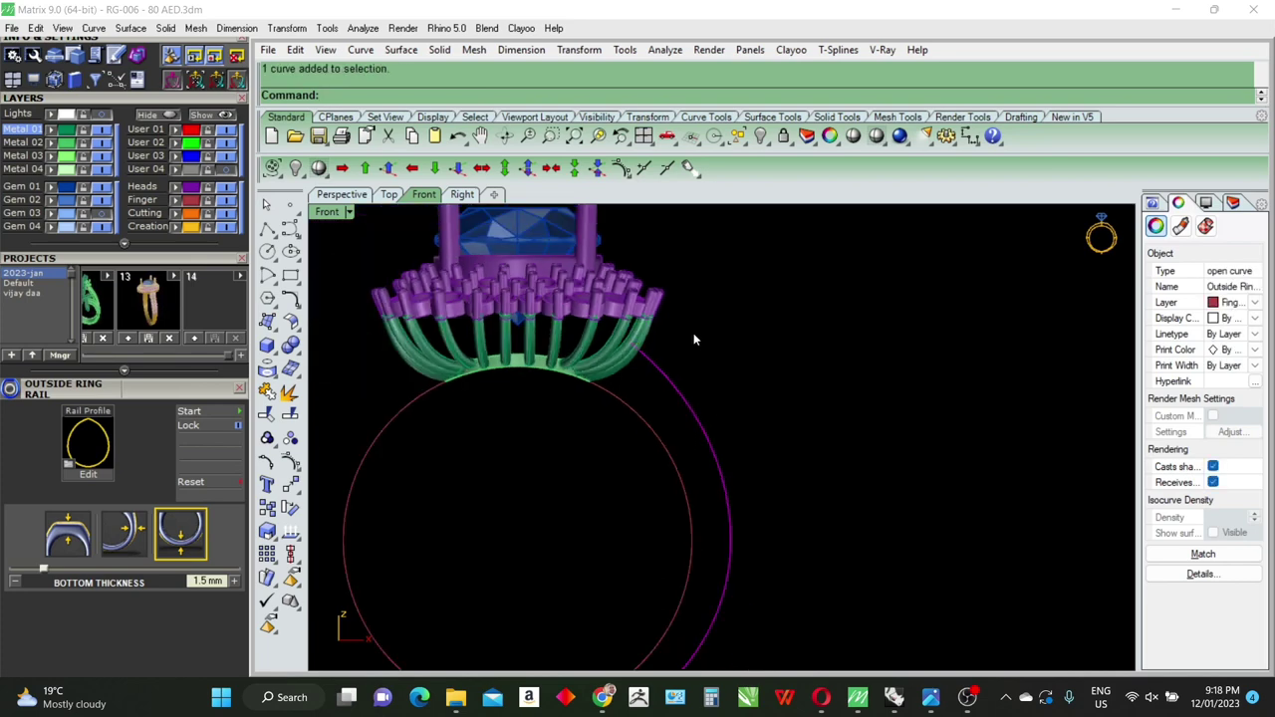
key("F10")
left_click_drag(754, 398, 692, 432)
scroll(727, 407, "down", 2)
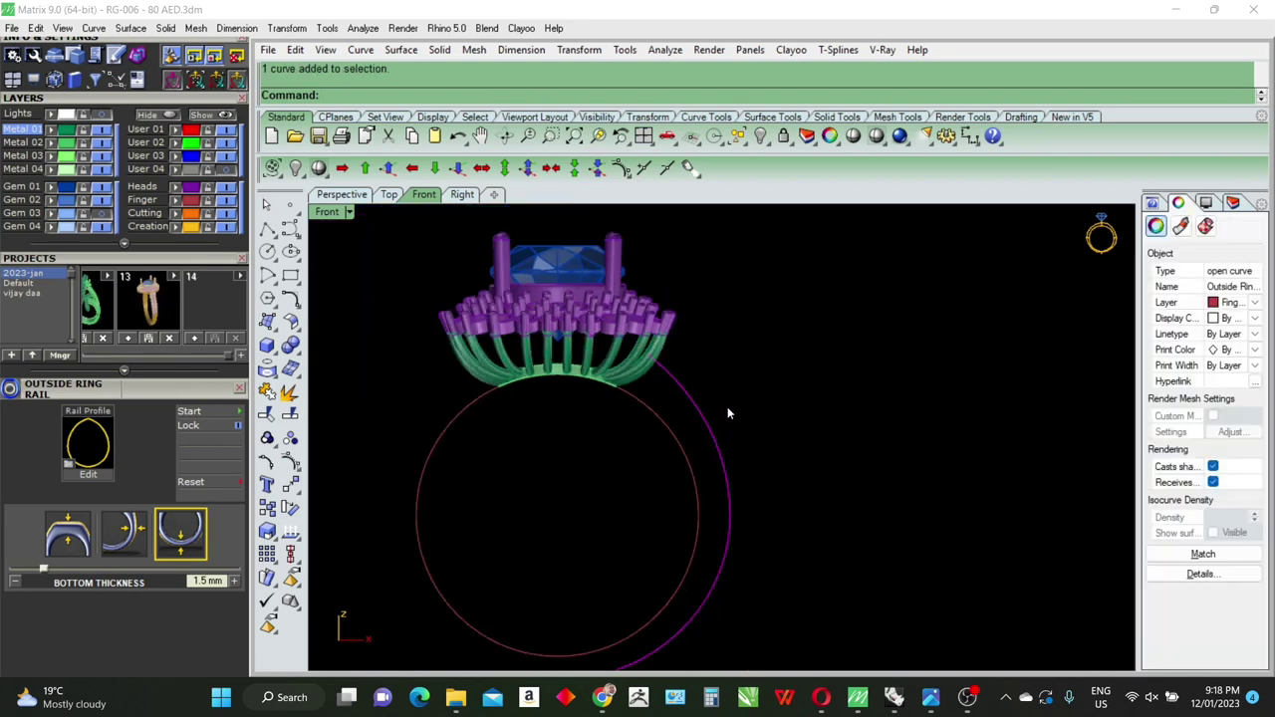
type("rebuild")
key("Return")
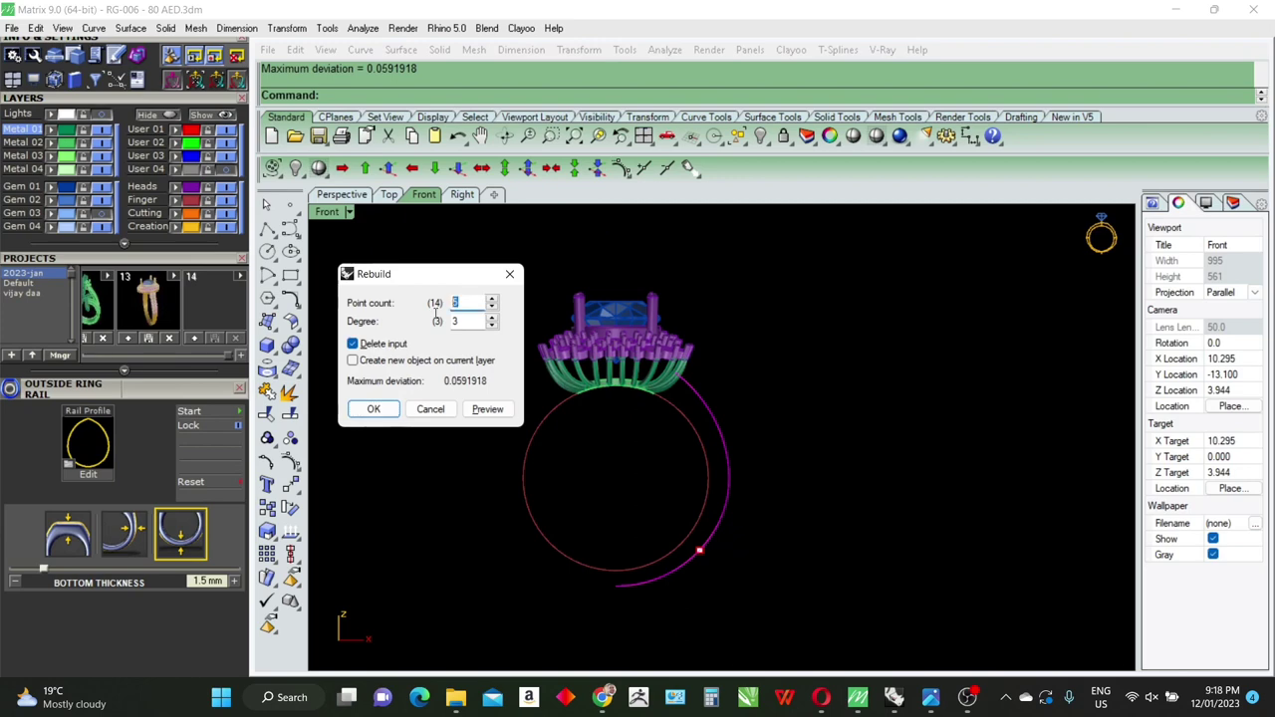
key("Return")
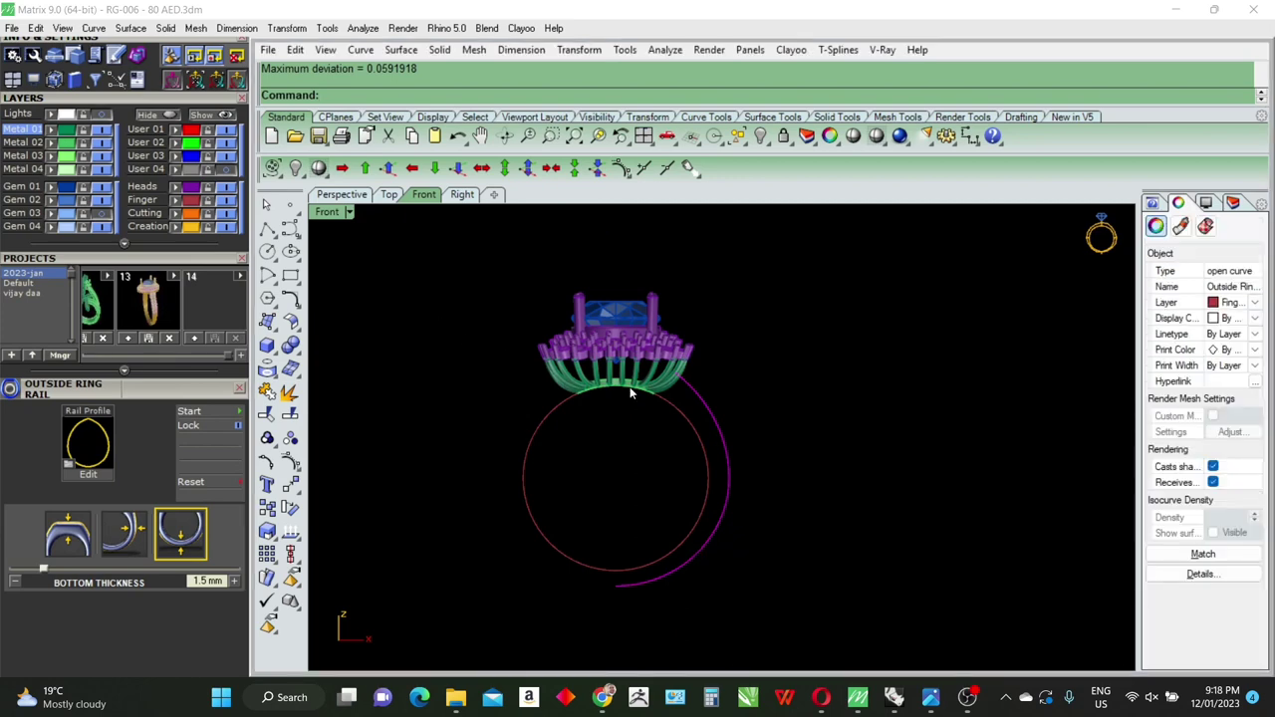
key("F10")
Step: Move the arc's top control point out to the prong gallery edge
scroll(614, 472, "up", 3)
left_click_drag(613, 516, 685, 339)
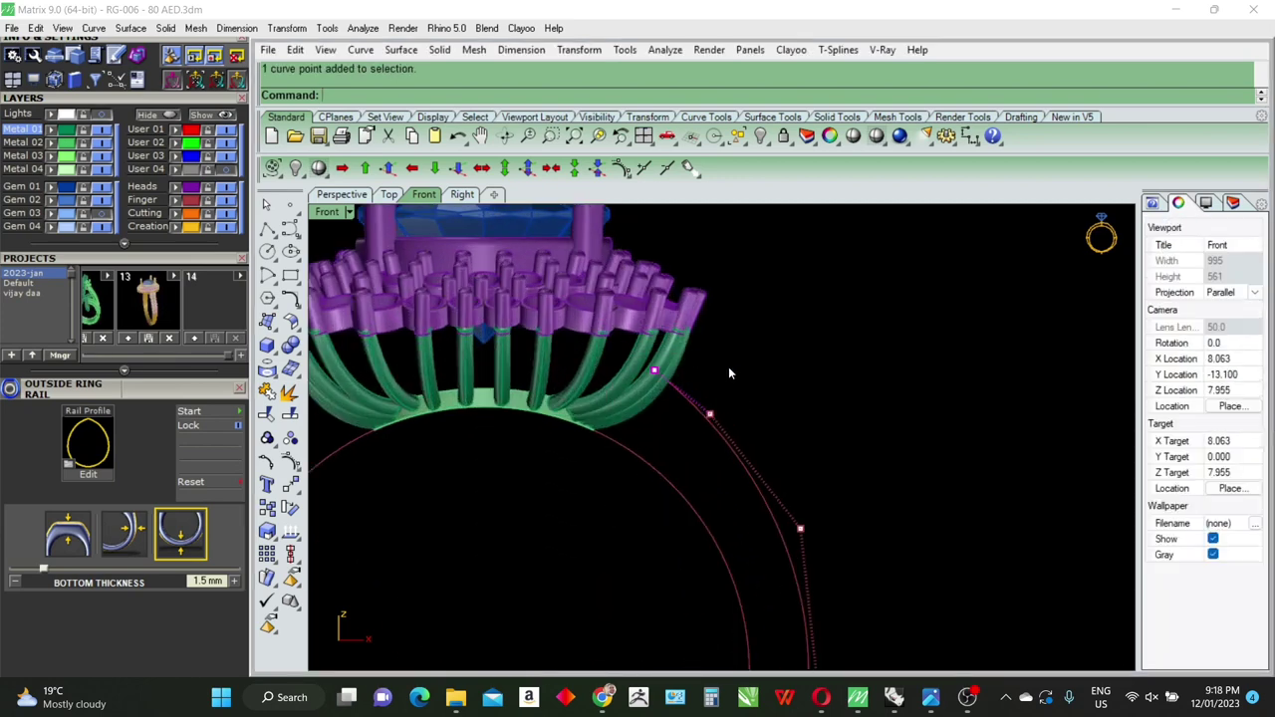
right_click_drag(753, 376, 749, 413)
type("m")
key("Return")
left_click(773, 414)
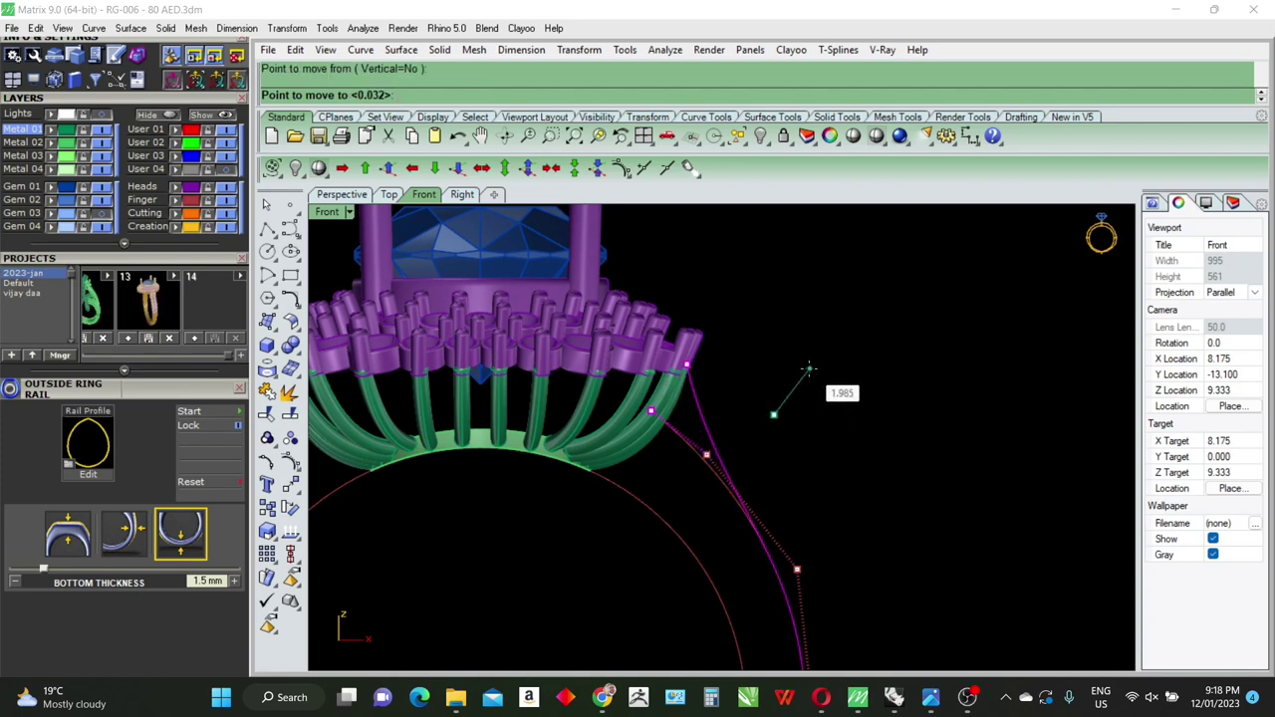
left_click(808, 369)
Step: Nudge two more control points outward to smooth the arc, then select the reshaped curve
key("Return")
left_click(789, 442)
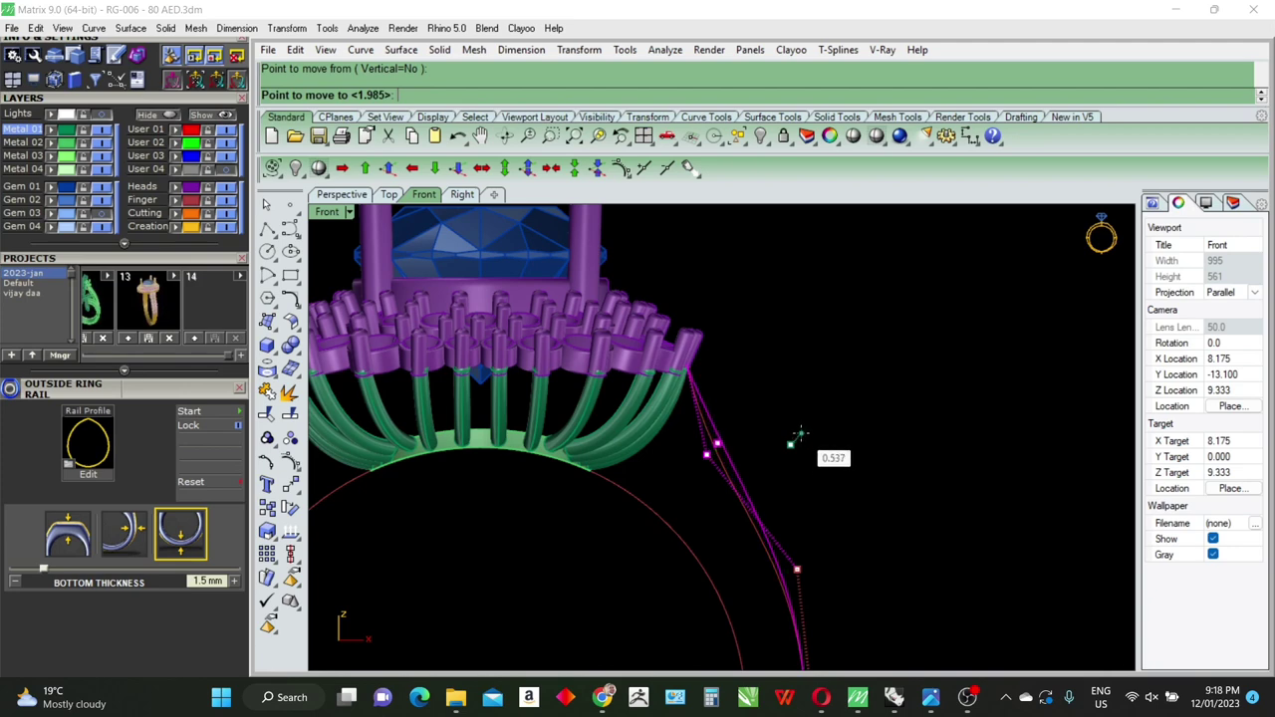
left_click(800, 437)
key("Return")
left_click(801, 429)
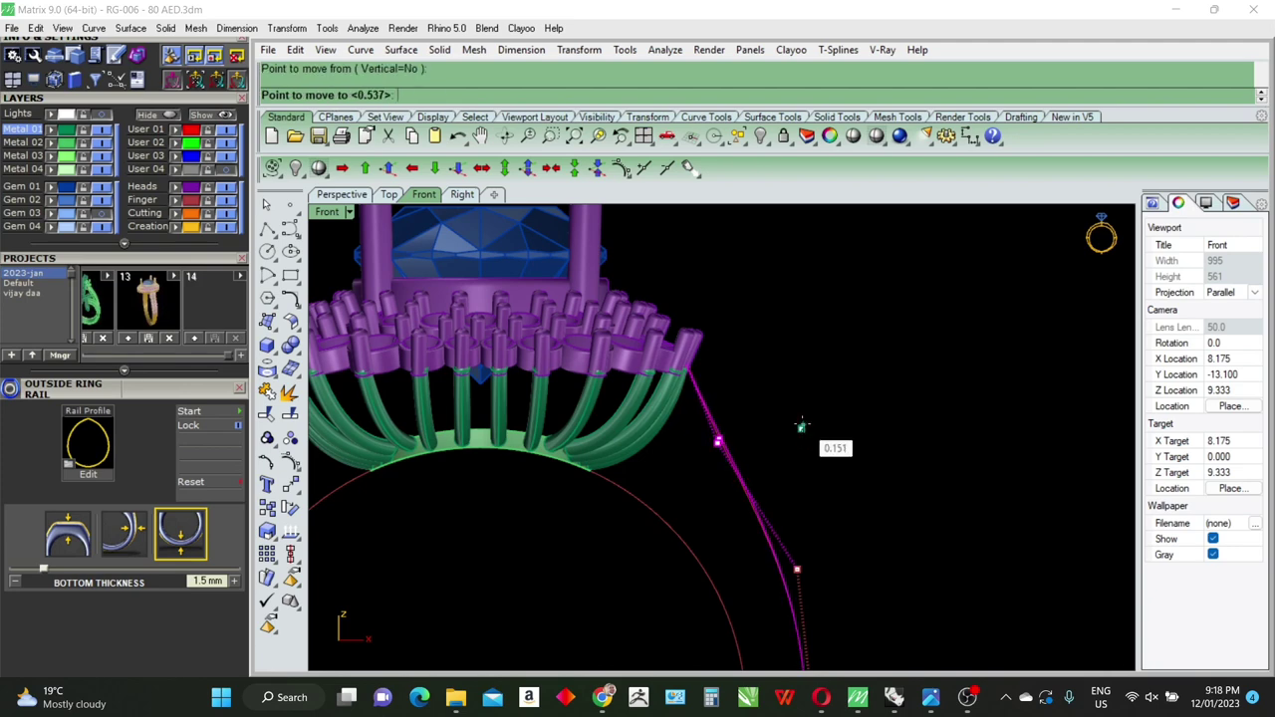
left_click(800, 429)
scroll(788, 408, "down", 3)
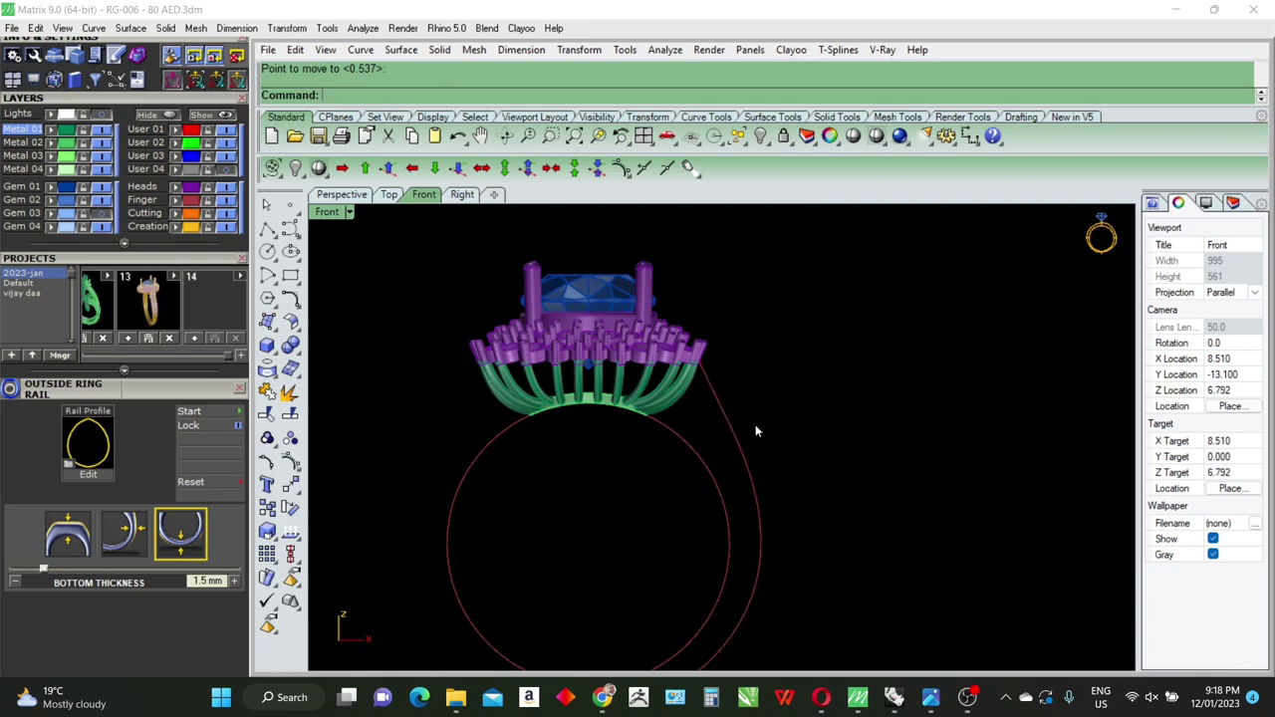
left_click(730, 439)
scroll(715, 414, "down", 2)
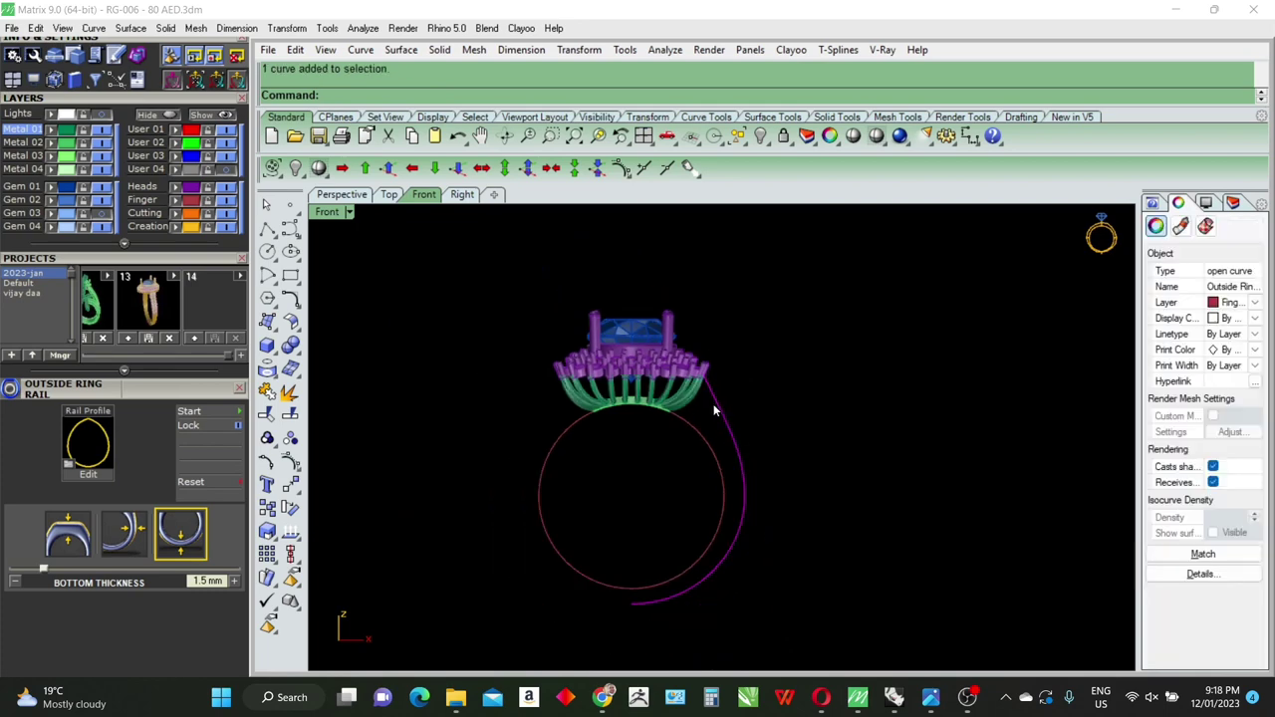
left_click(342, 196)
Step: Extrude the side rail curve 1.8 to both sides, then undo it
scroll(769, 459, "up", 5)
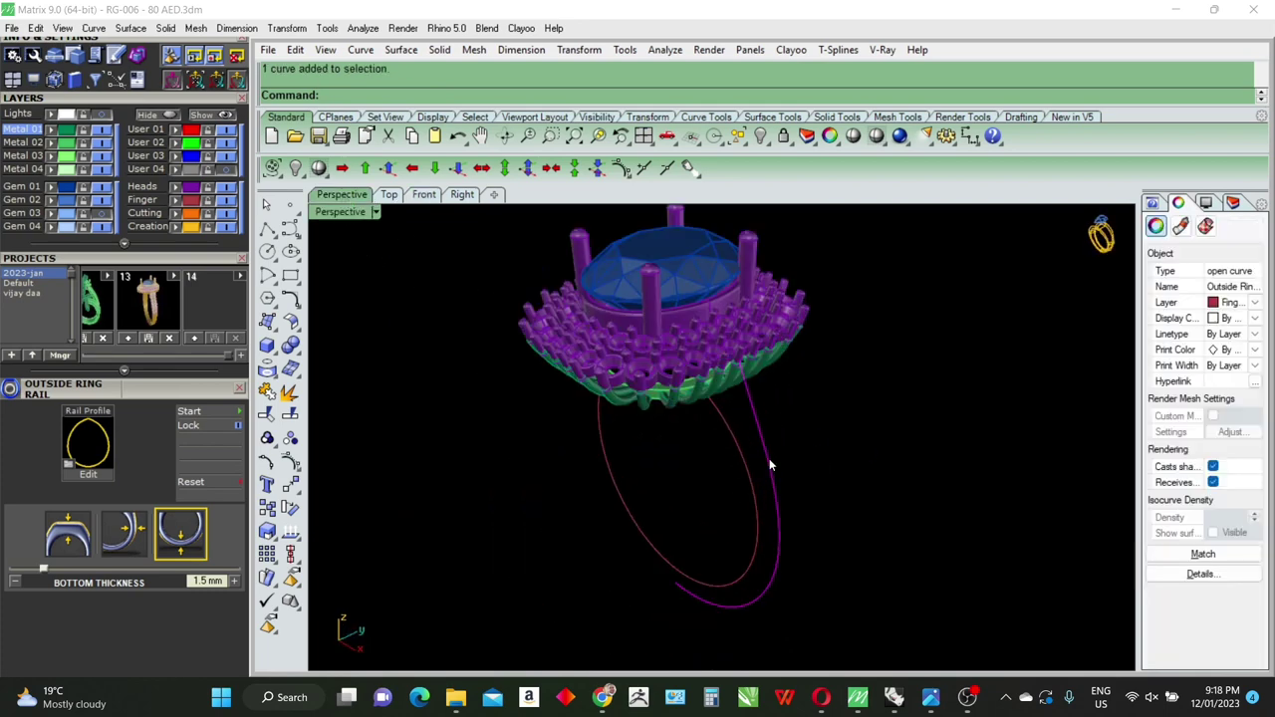
type("e")
key("Return")
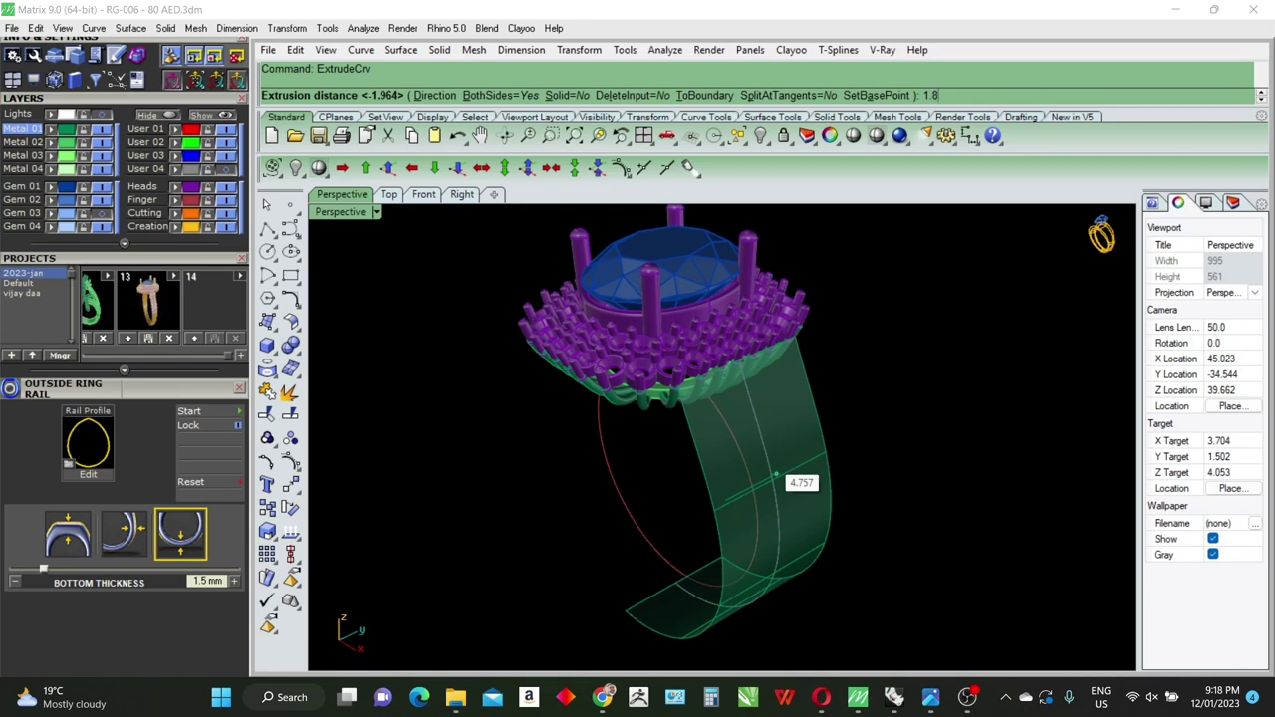
key("Return")
key("ctrl+z")
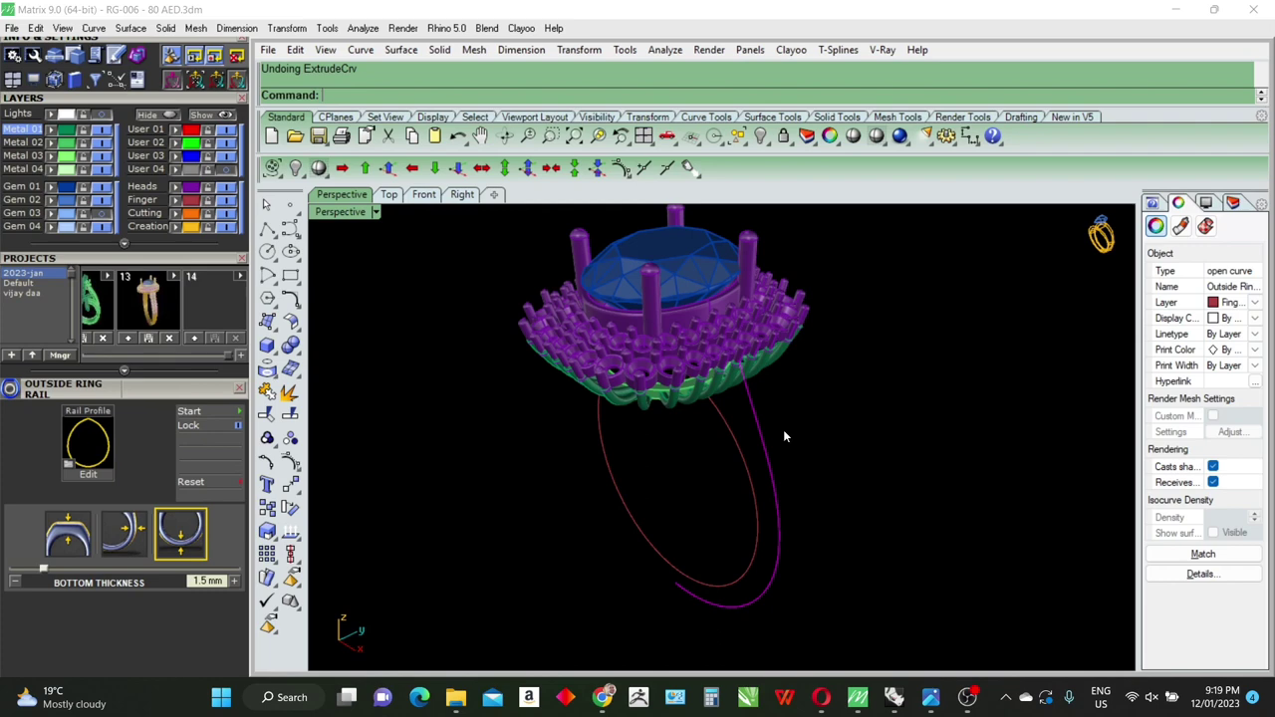
type("9")
Step: Re-extrude the rail curve both ways into the shank band surface
key("Return")
key("Return")
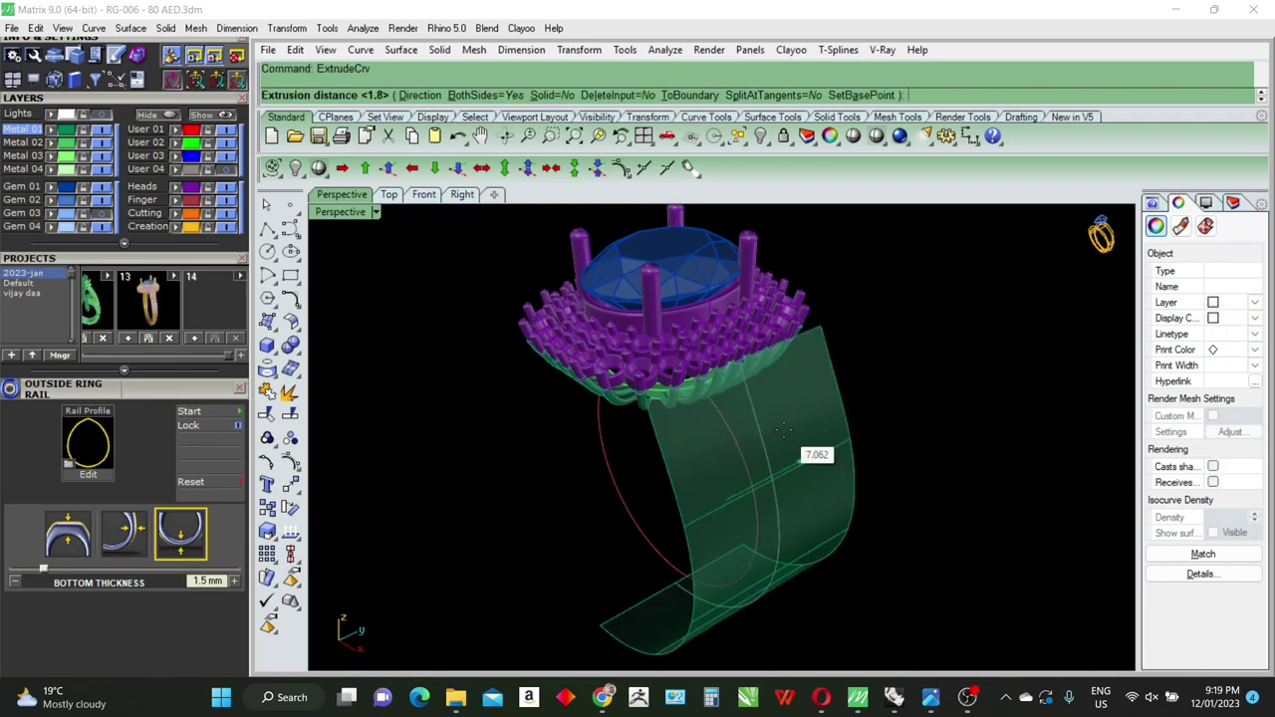
type(".9")
key("Return")
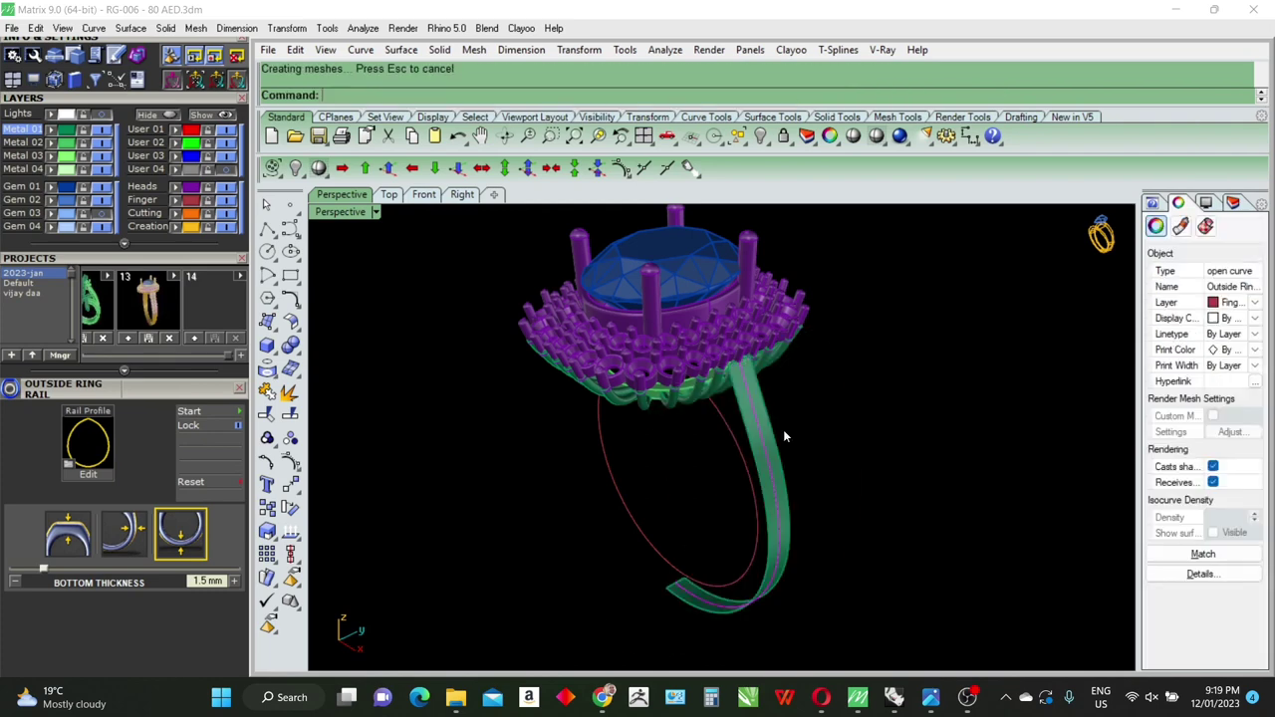
right_click_drag(782, 429, 745, 468)
scroll(713, 618, "up", 3)
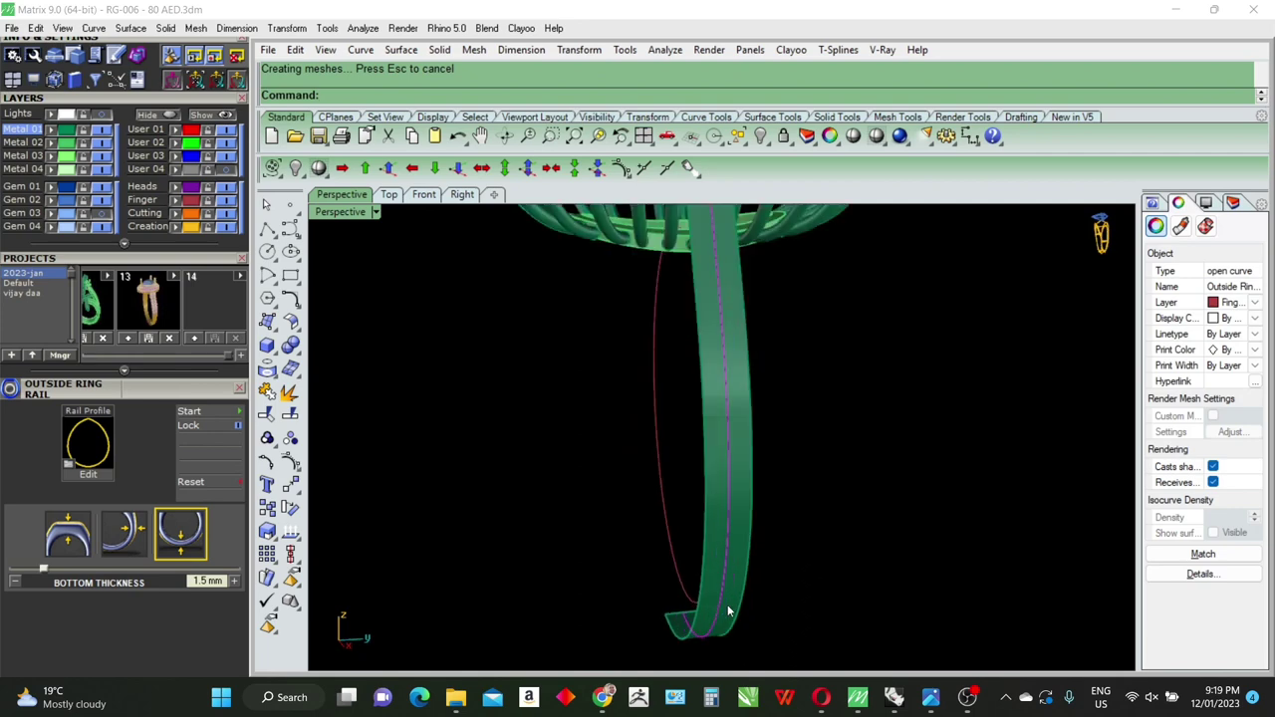
left_click(728, 608)
Step: Duplicate the shank band's edge as a curve
left_click(710, 560)
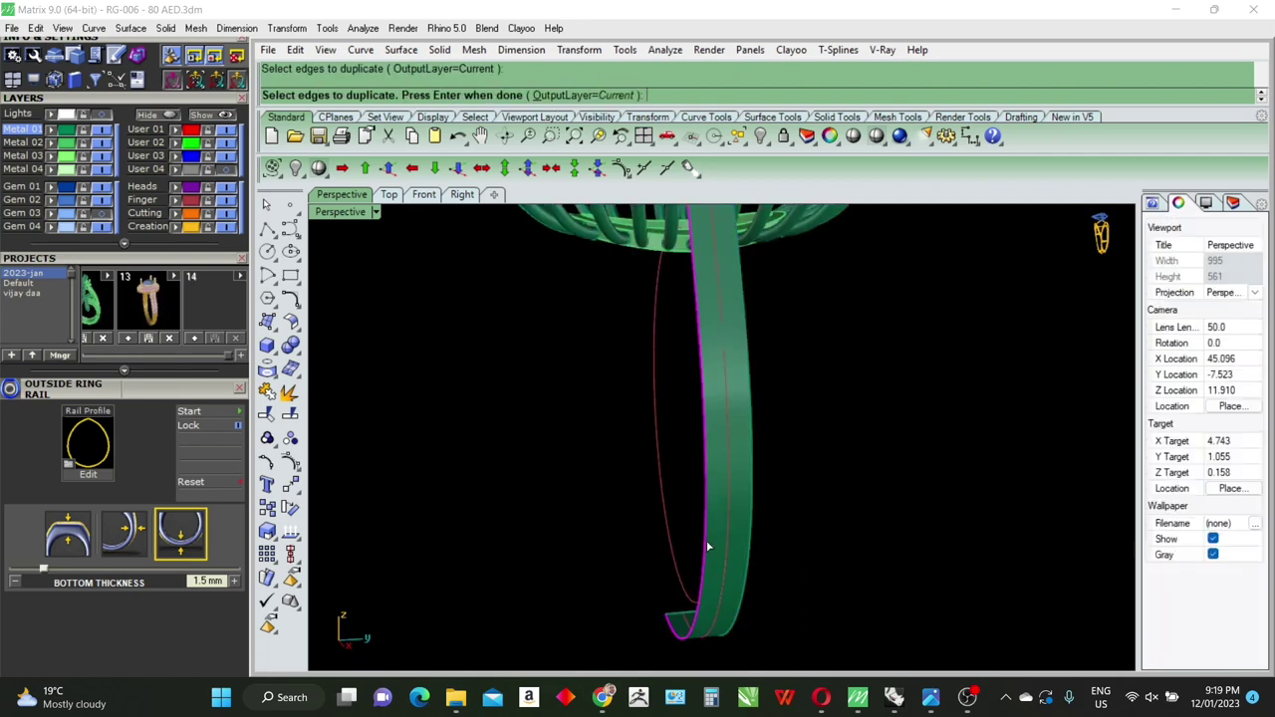
key("Return")
scroll(707, 538, "down", 2)
scroll(709, 558, "up", 2)
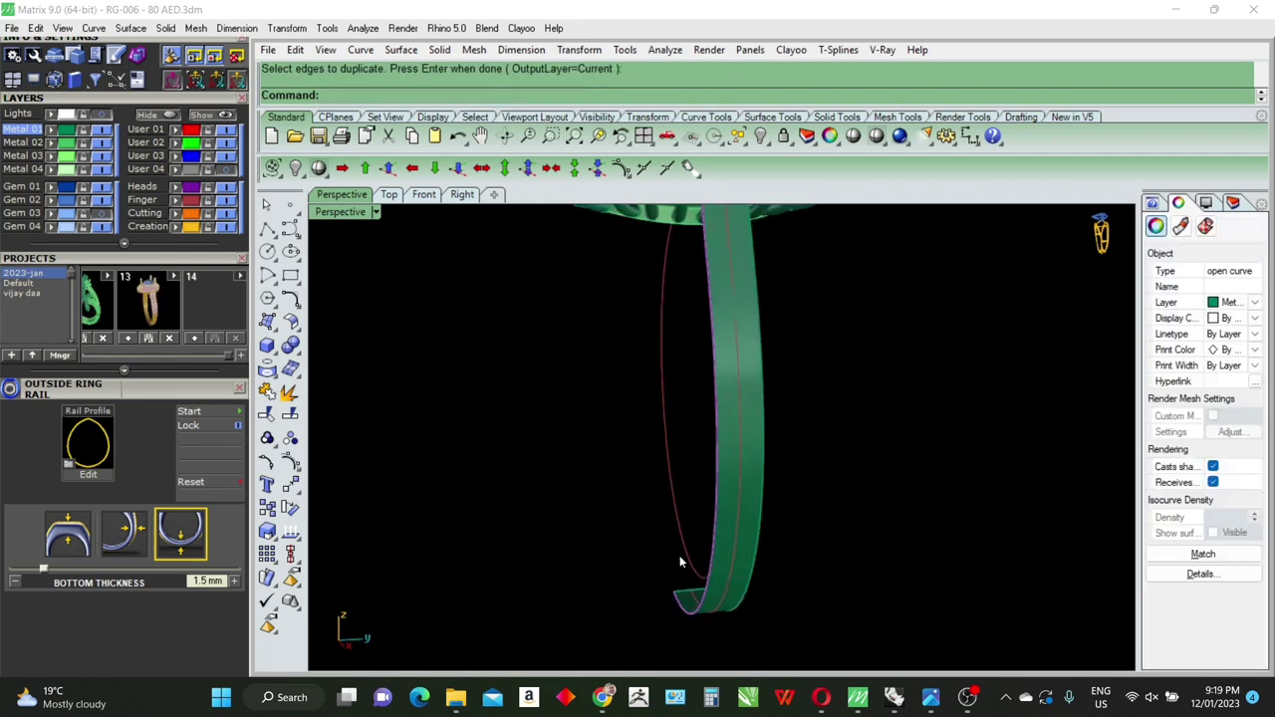
scroll(685, 614, "up", 2)
Step: Draw a 1.5-long BothSides line across the band's lower end
type("line")
key("Return")
scroll(677, 588, "up", 2)
left_click(676, 520)
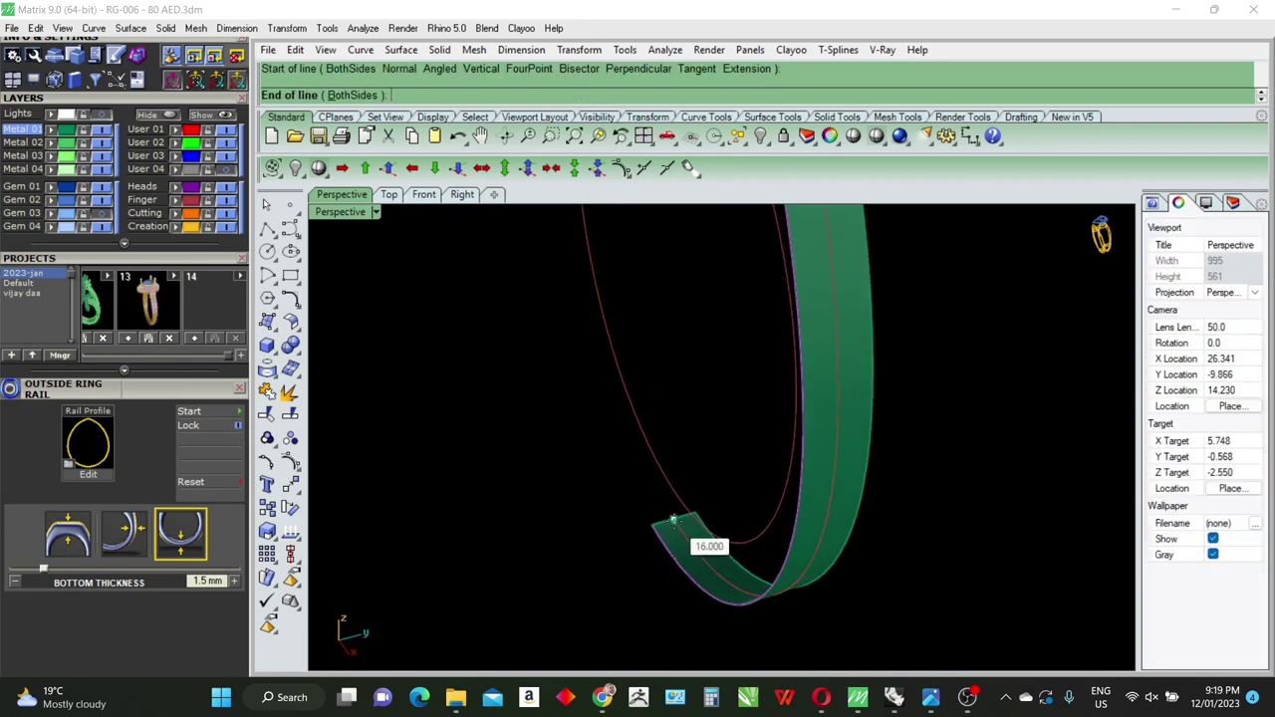
type("b")
key("Return")
type(".5")
key("Return")
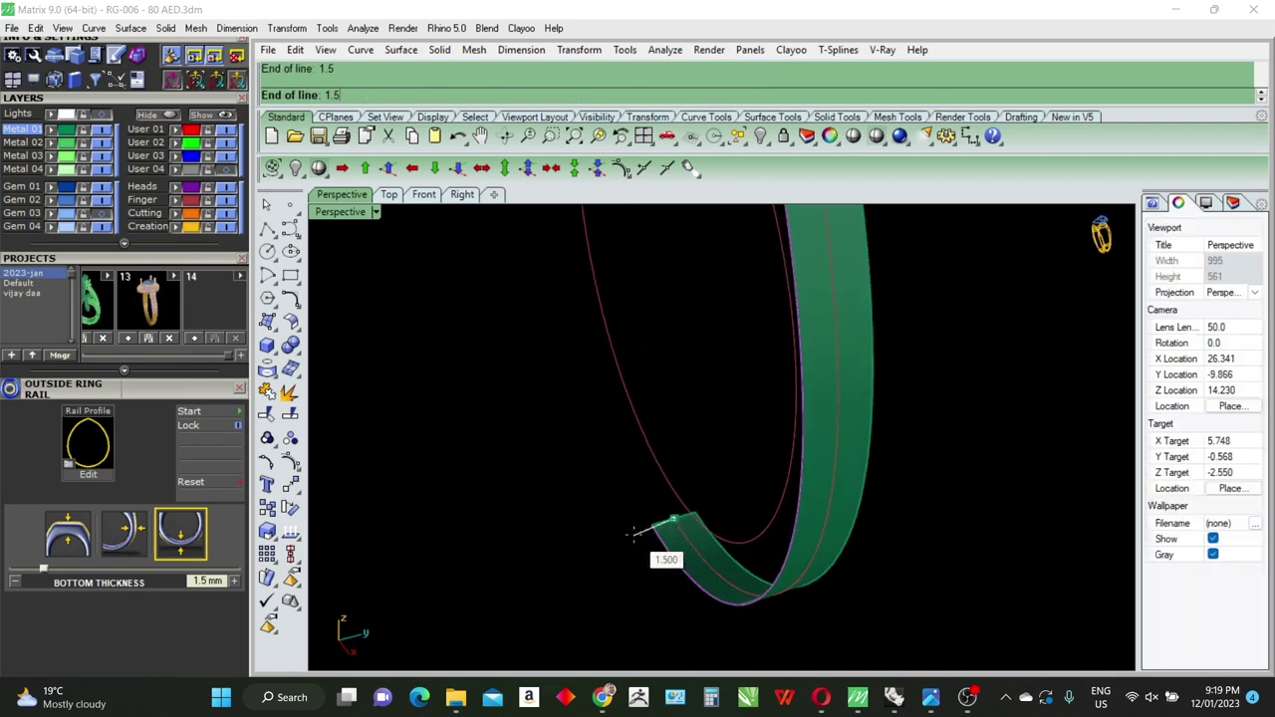
left_click(635, 533)
scroll(662, 578, "down", 3)
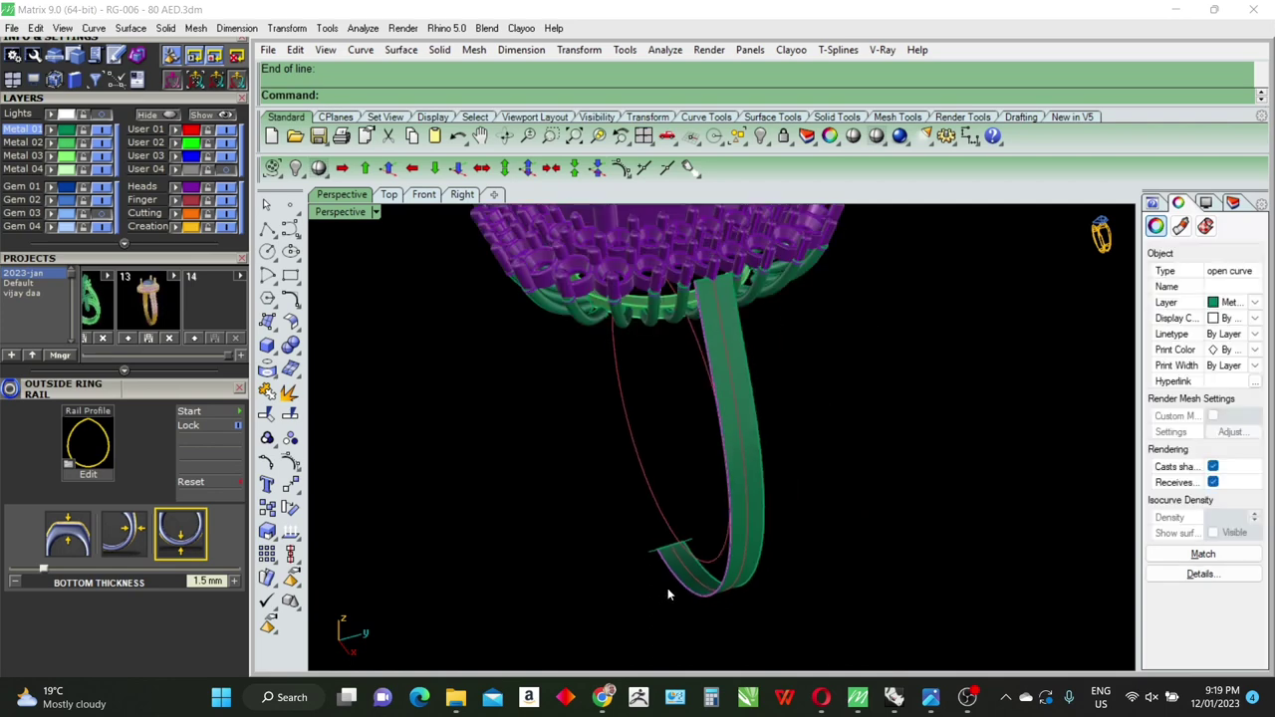
Step: Lock the shank band and hide the ring head and other curves
left_click(753, 558, "shift")
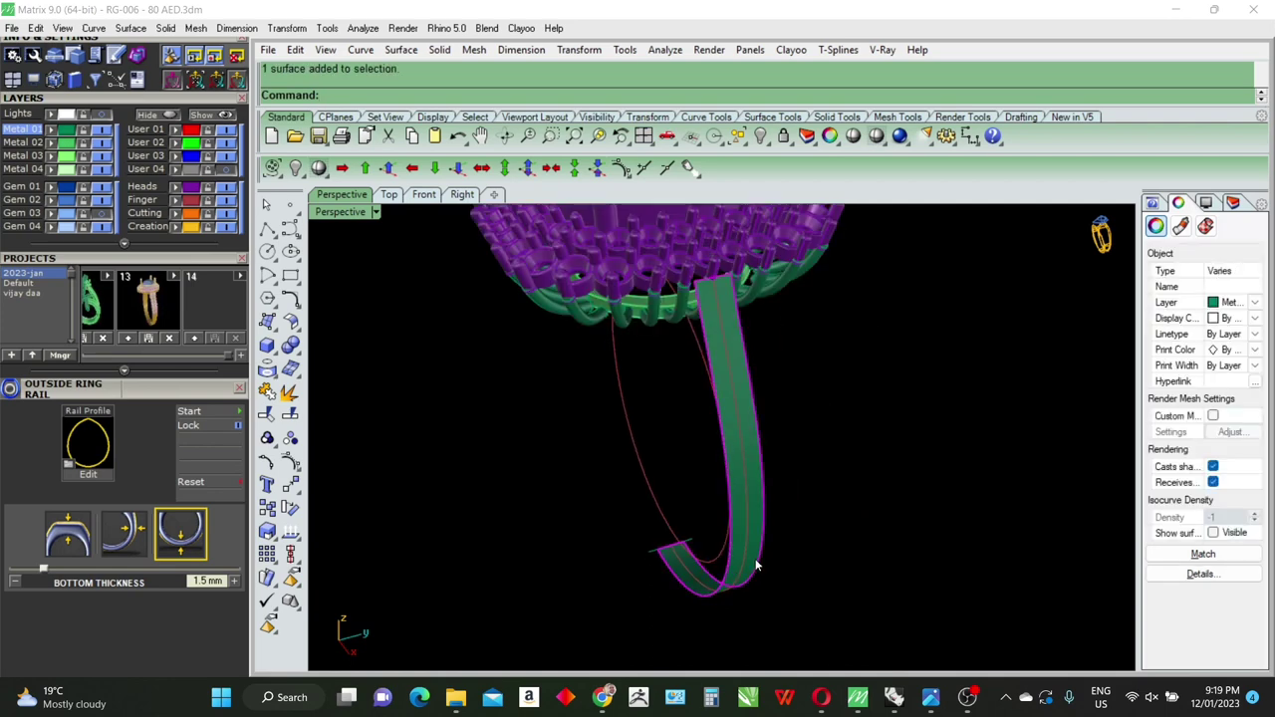
key("ctrl+l")
key("ctrl+a")
key("ctrl+h")
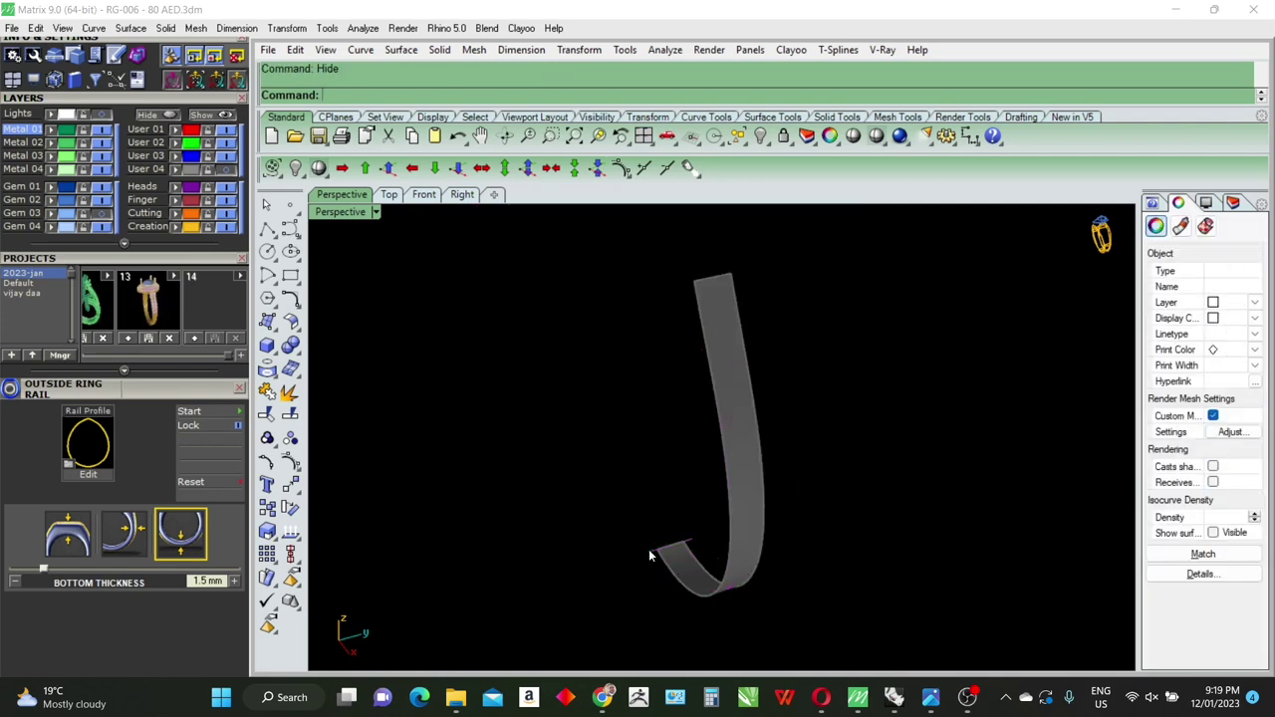
type("L")
key("Return")
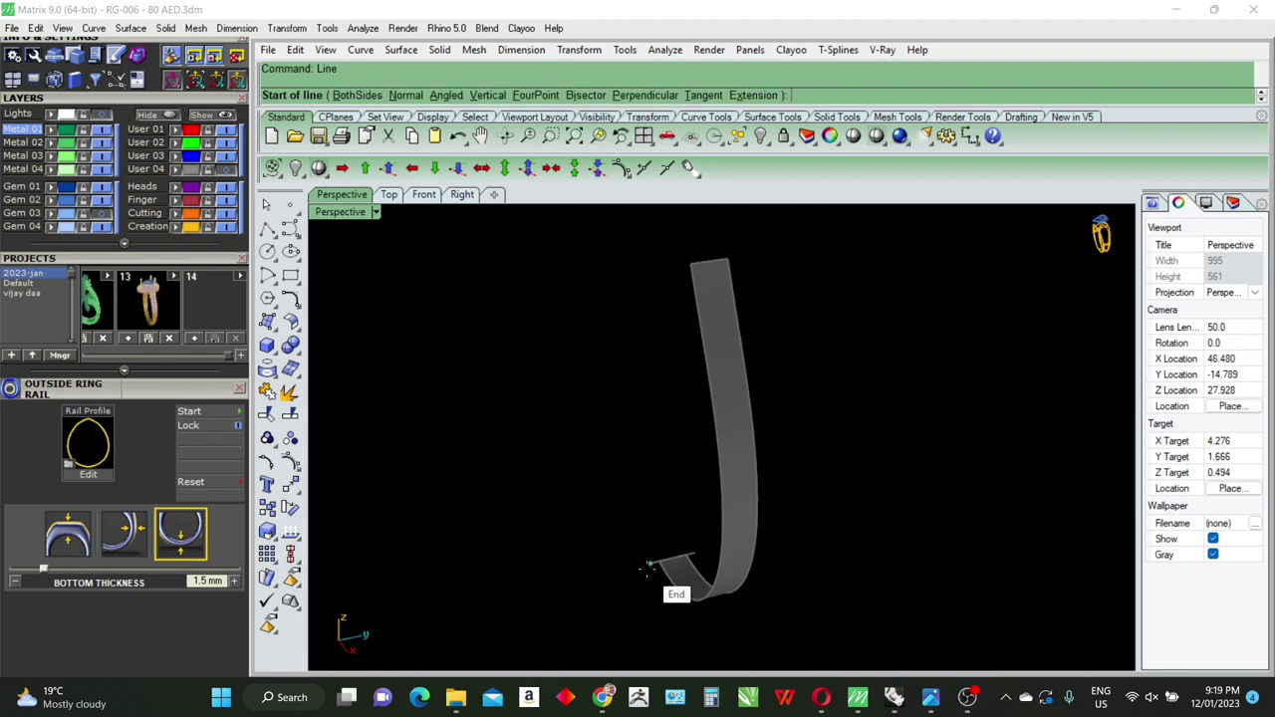
Step: Draw a vertical line in the side view from the band's lower end to its top end
left_click(652, 570)
double_click(337, 216)
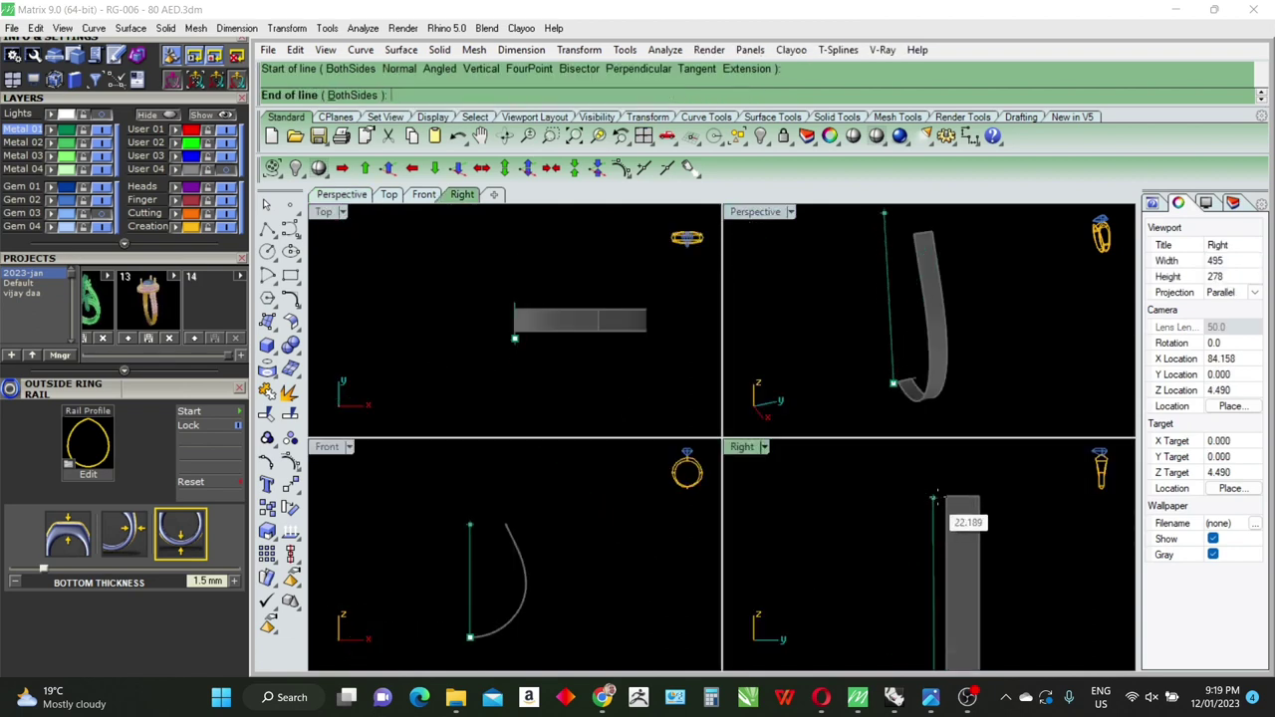
scroll(946, 518, "up", 1)
left_click(954, 518)
left_click(943, 558)
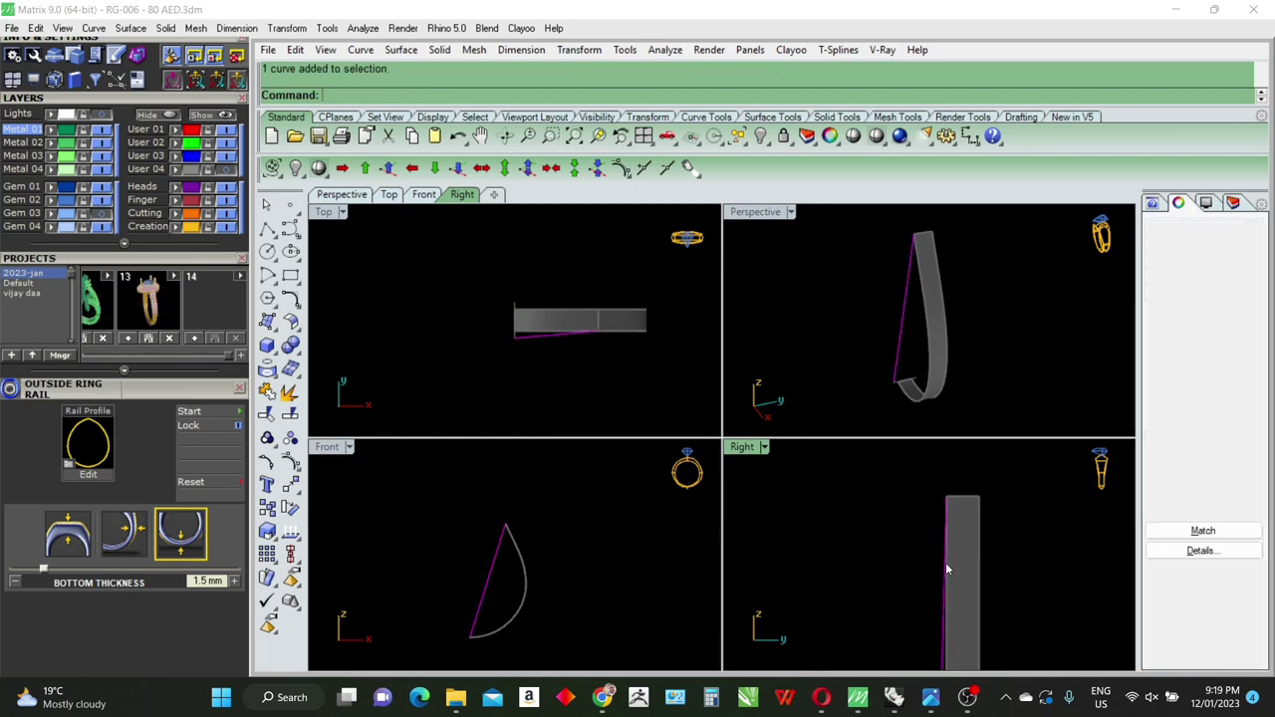
scroll(926, 518, "down", 1)
scroll(916, 498, "down", 1)
mouse_move(968, 595)
right_mouse_down()
mouse_move(966, 537)
mouse_move(963, 591)
right_mouse_up()
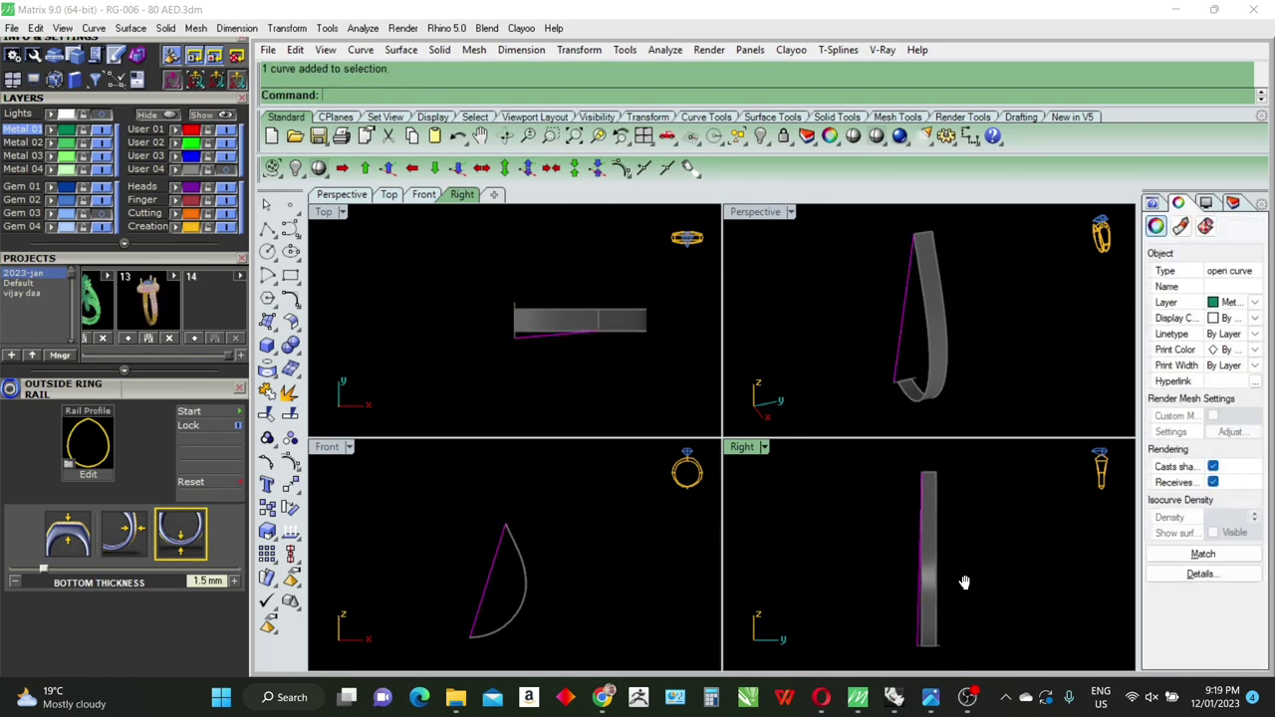
Step: Project the line onto the construction plane and delete the original line
type("Properties")
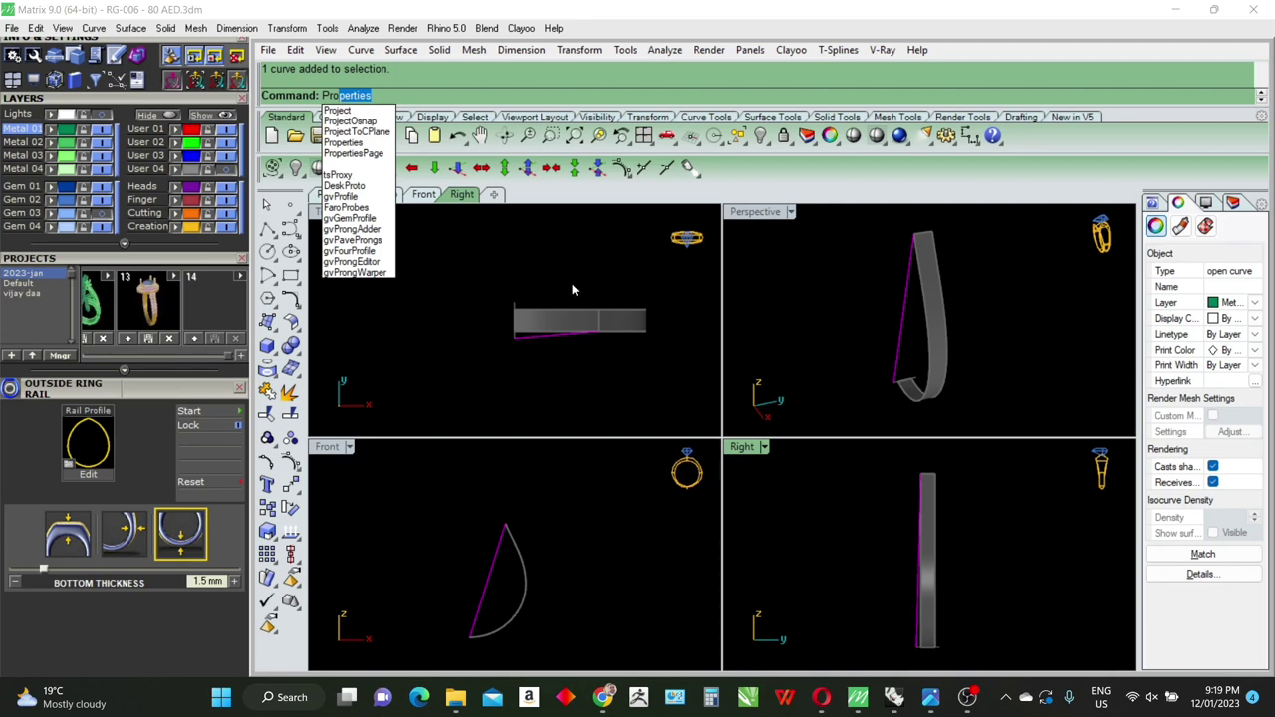
key("Down")
key("Down")
key("Down")
key("Return")
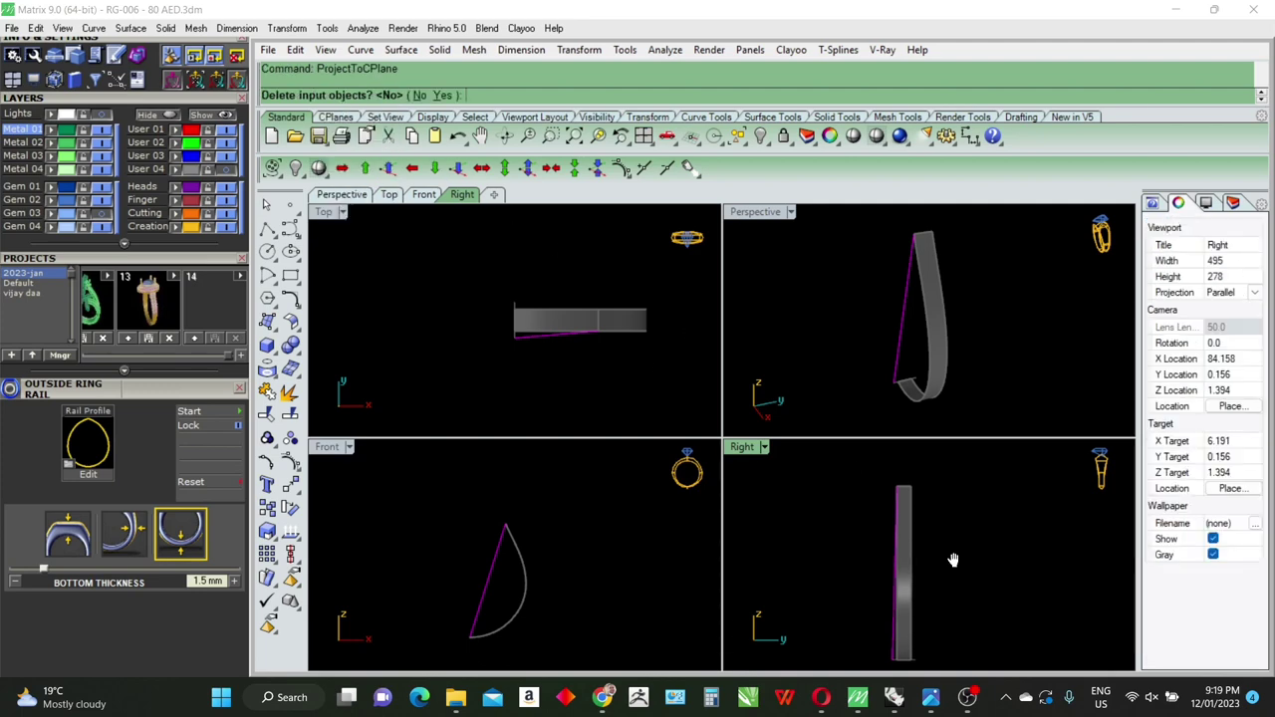
key("Return")
key("Delete")
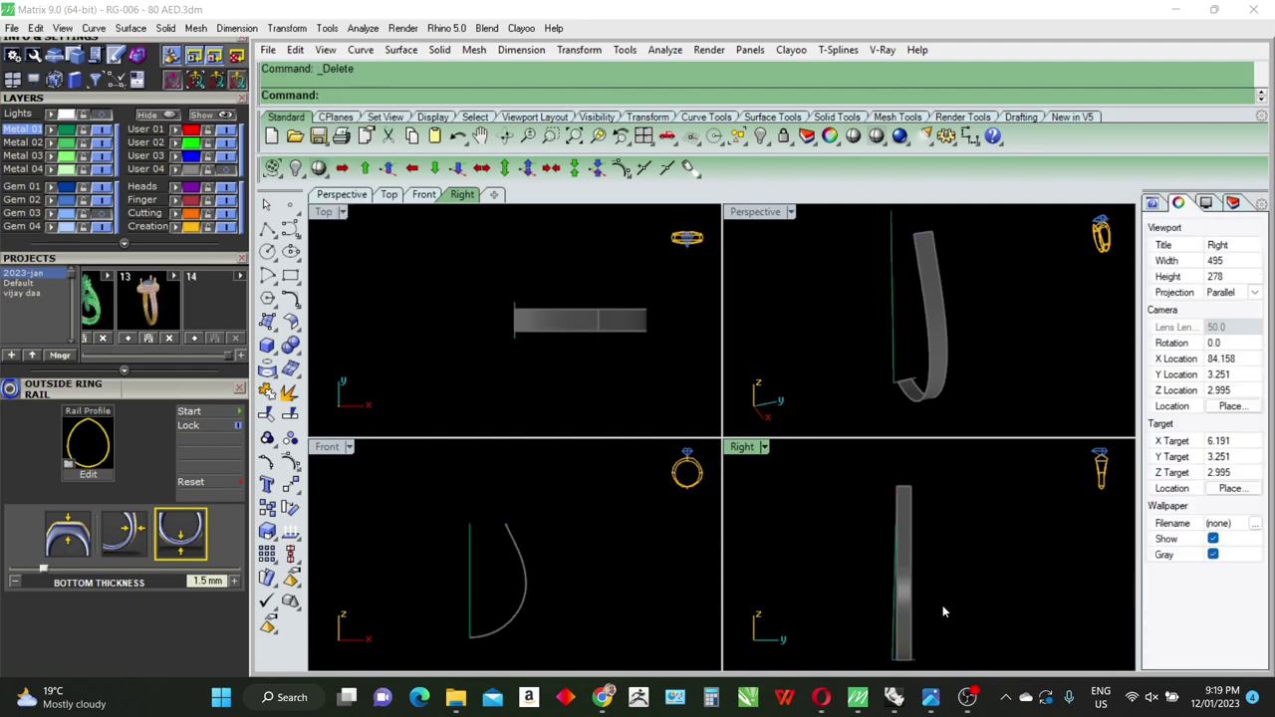
type("Un")
Step: Stretch the shank band wider with a one-direction scale from origin 0
left_click(914, 627)
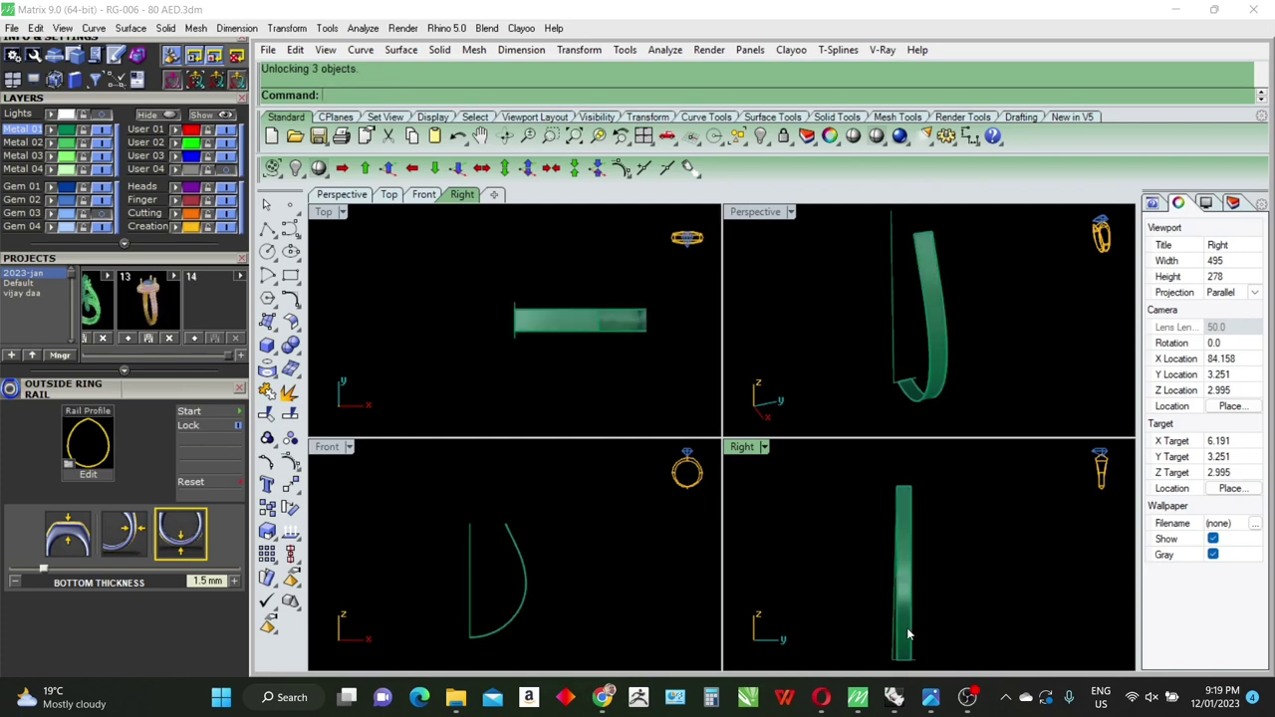
type("s")
key("Return")
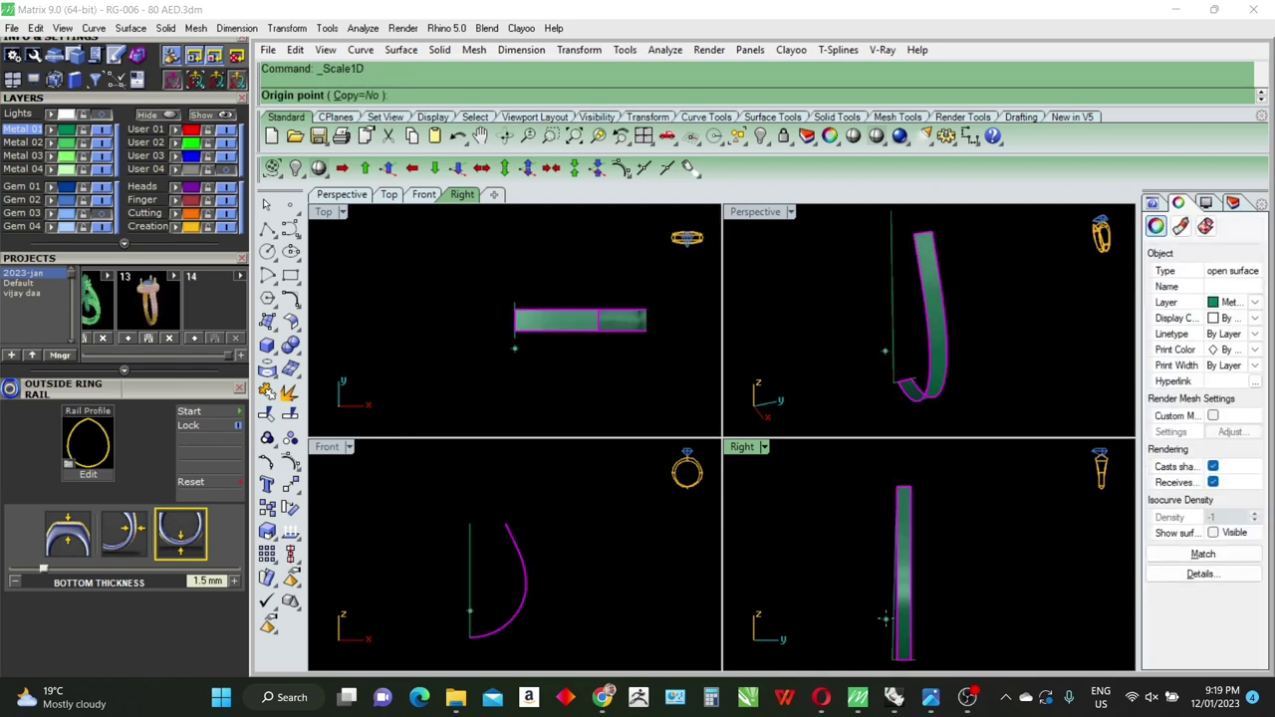
type("0")
key("Return")
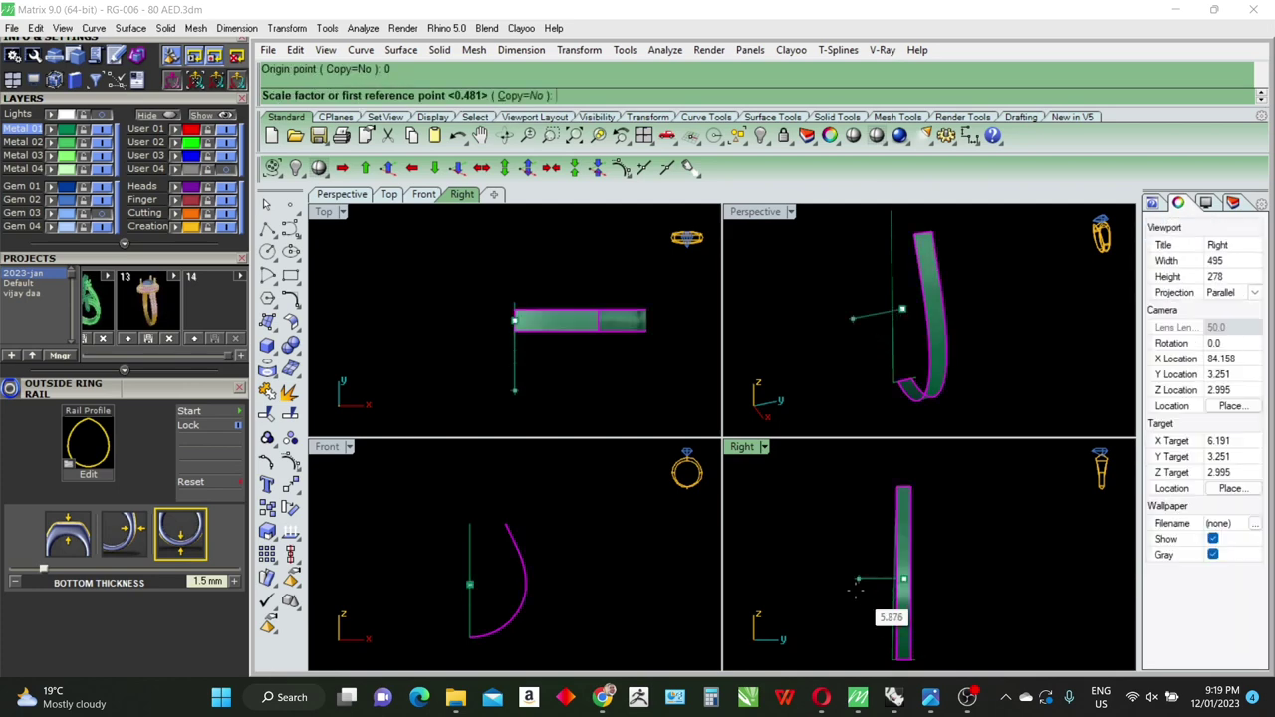
left_click(854, 579)
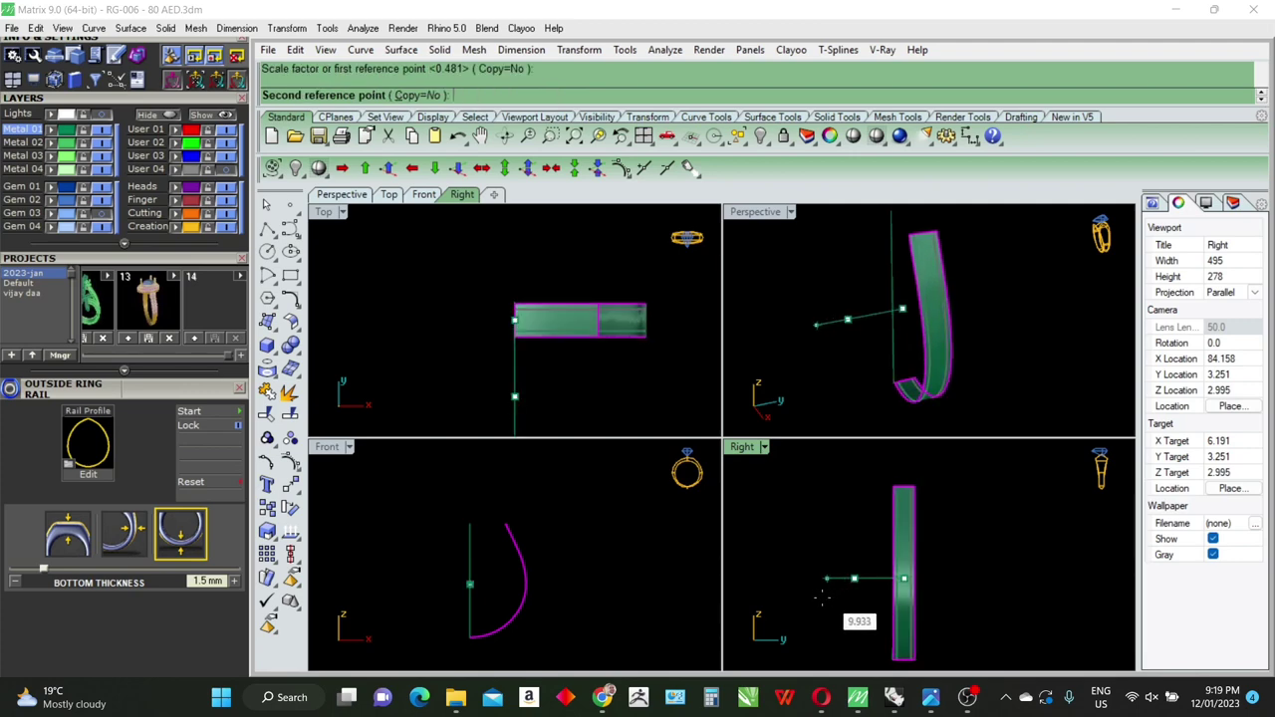
left_click(815, 601)
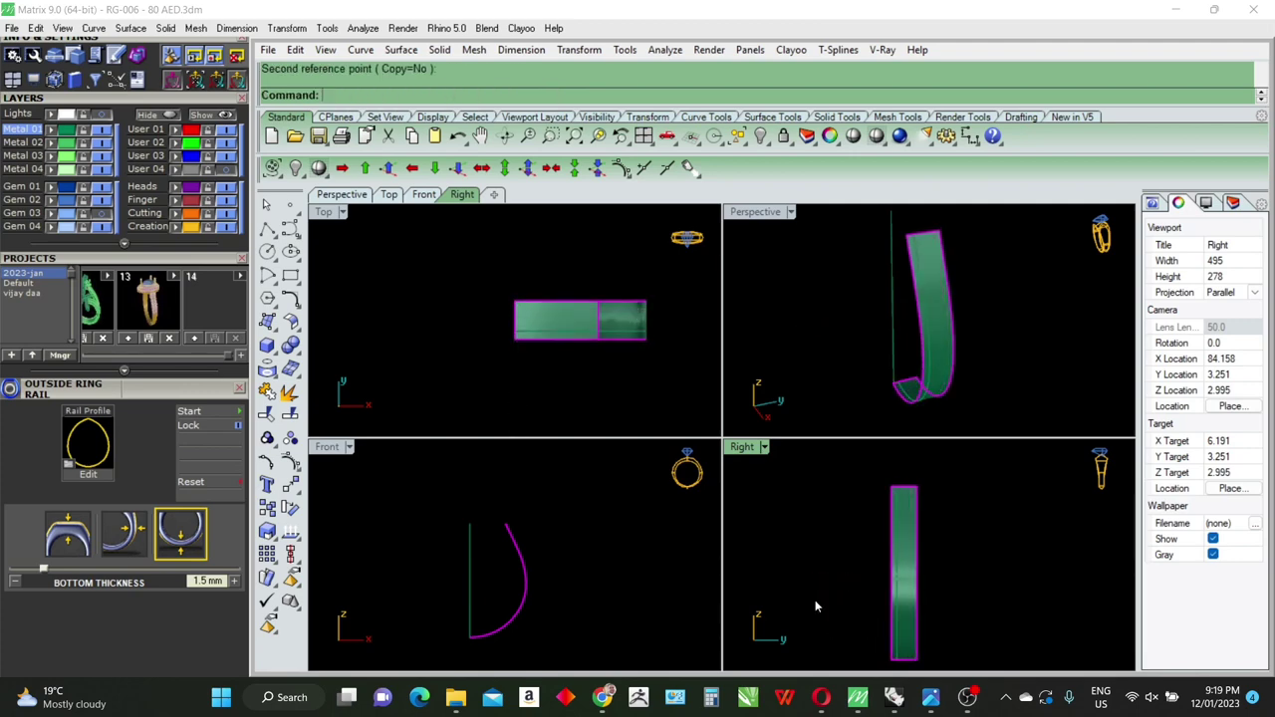
Step: Delete the extra overlapping vertical curve
key("Escape")
scroll(907, 655, "up", 3)
left_click(889, 619)
left_click(926, 625)
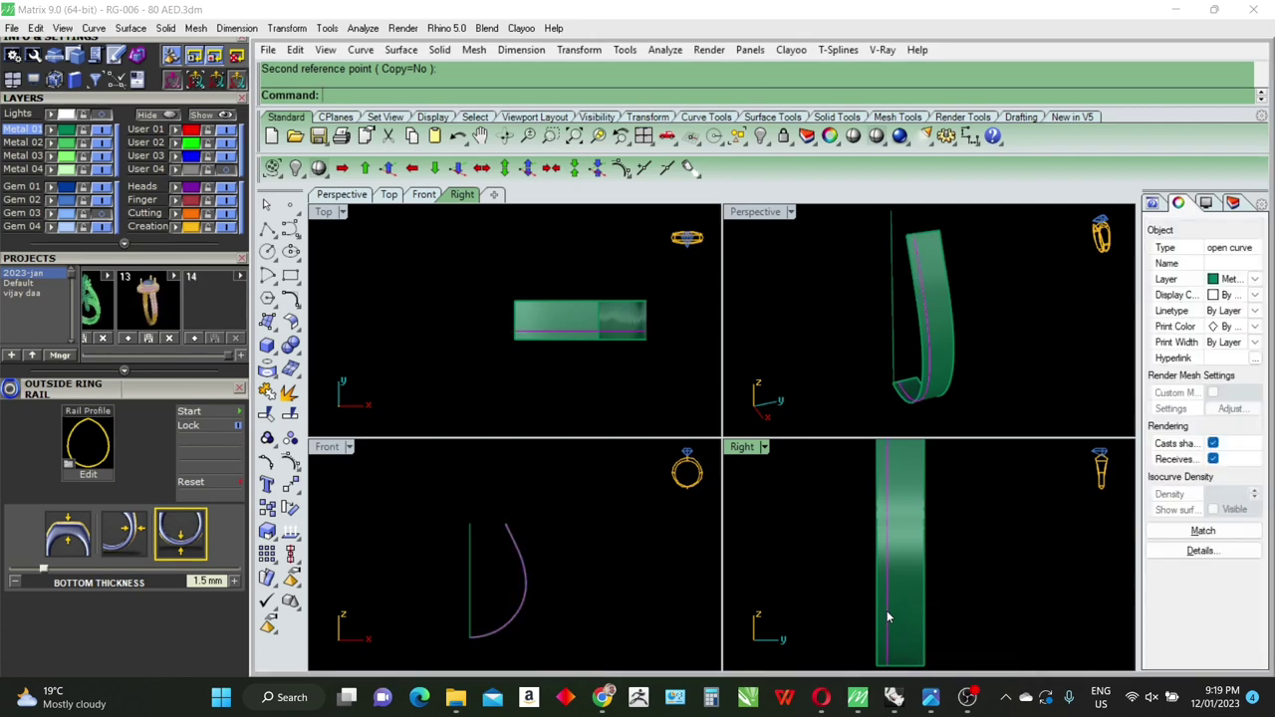
type("mirror")
key("Return")
key("Escape")
key("Delete")
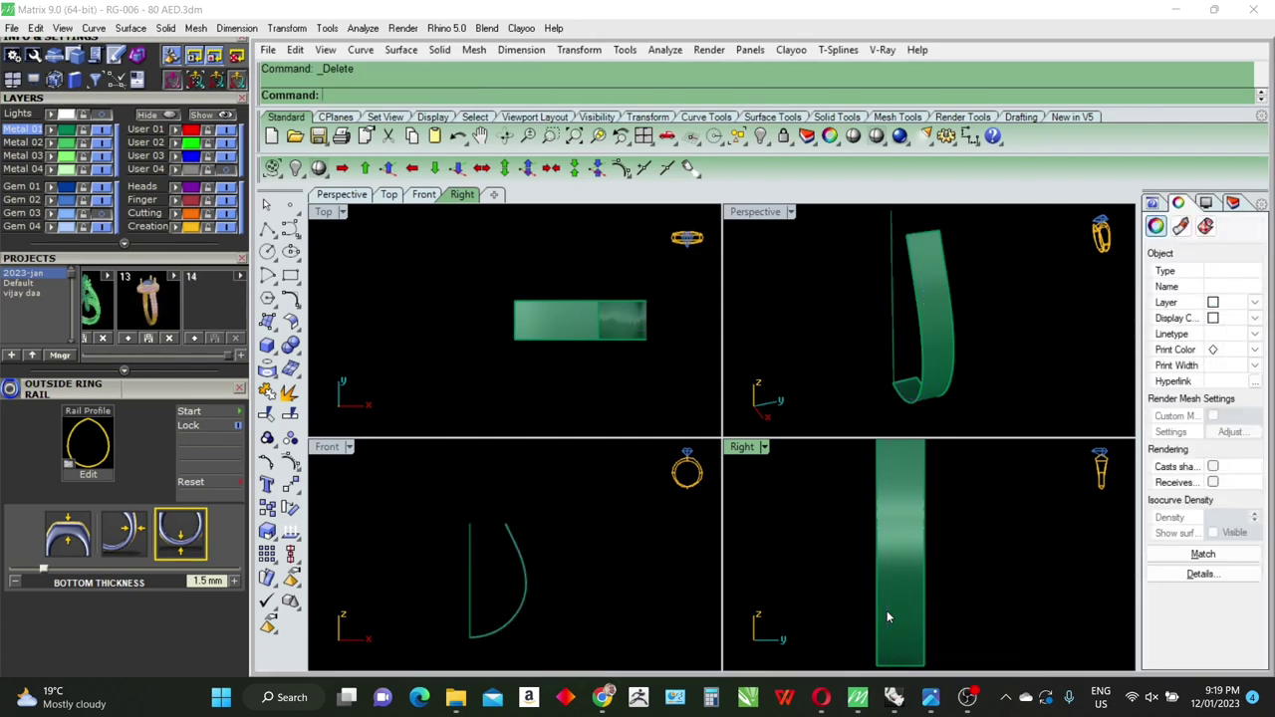
left_click(878, 618)
key("Escape")
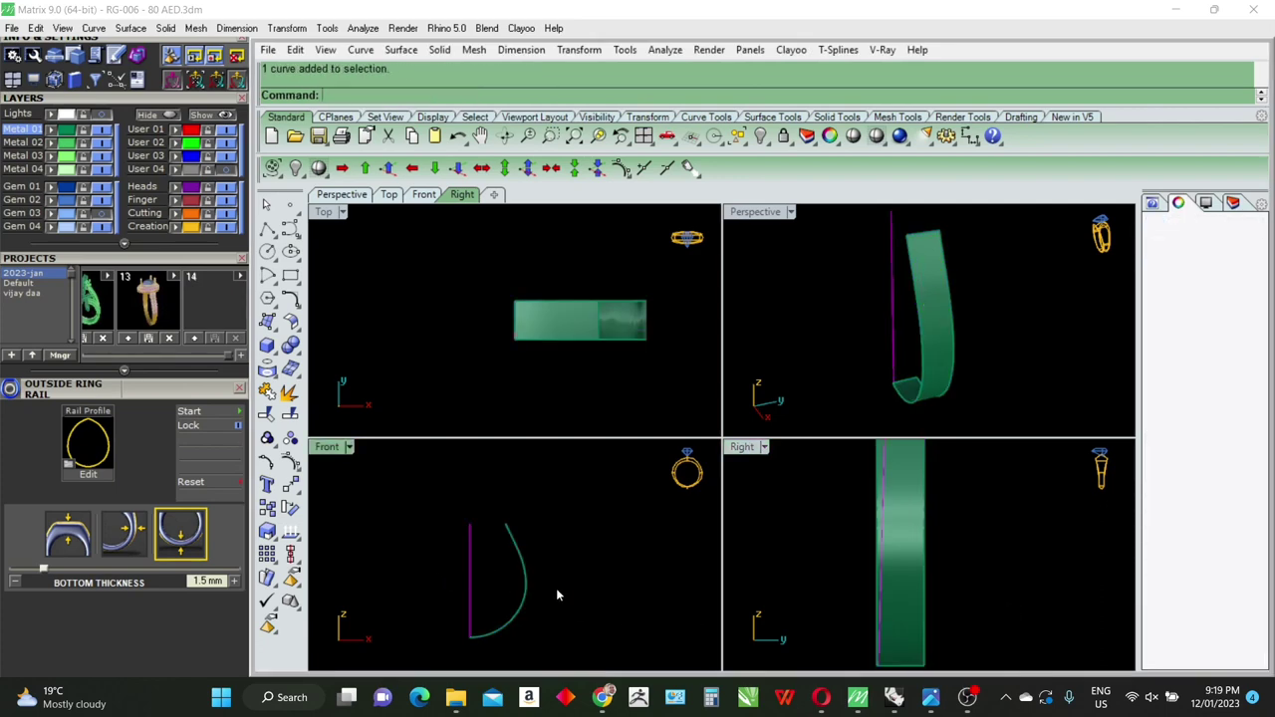
Step: Mirror the remaining vertical cut line to the other side of the band
scroll(883, 595, "down", 1)
left_click(884, 582)
type("mirror")
key("Return")
left_click(890, 588)
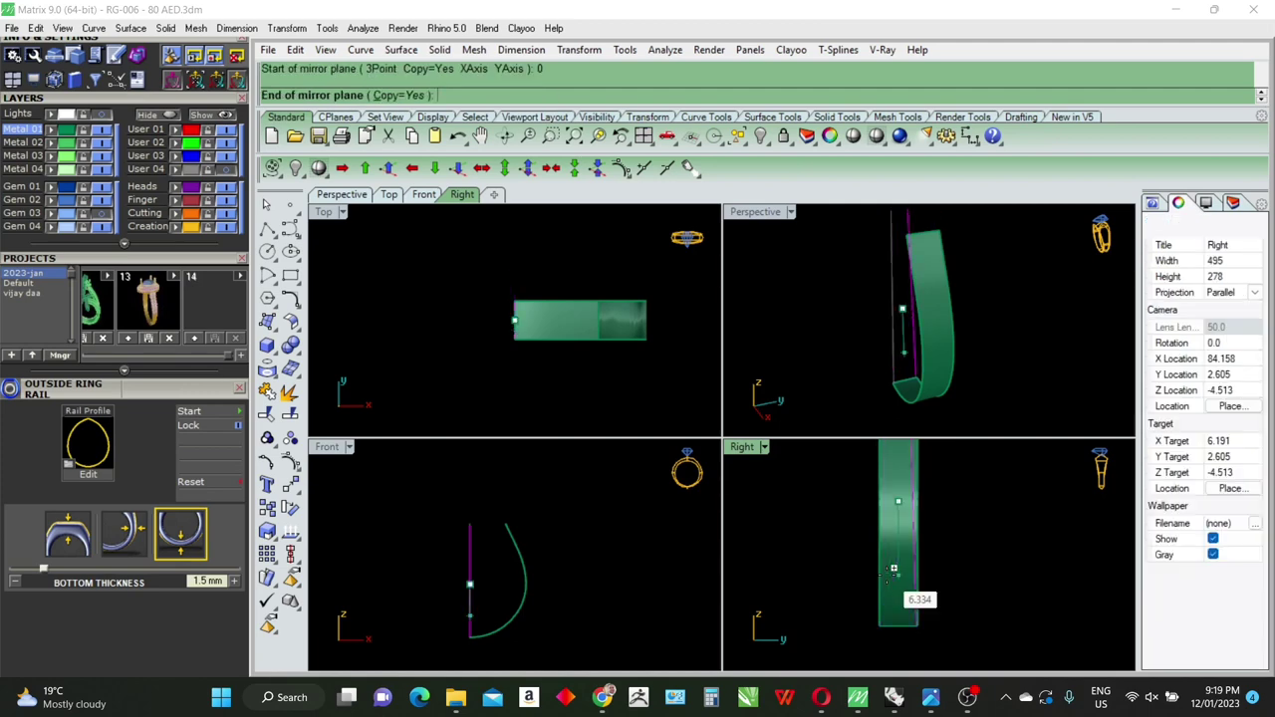
left_click(905, 598)
Step: Split the shank band along the cut lines and delete the unwanted piece
left_click(892, 587)
type("split")
key("Return")
left_click(896, 596)
key("Return")
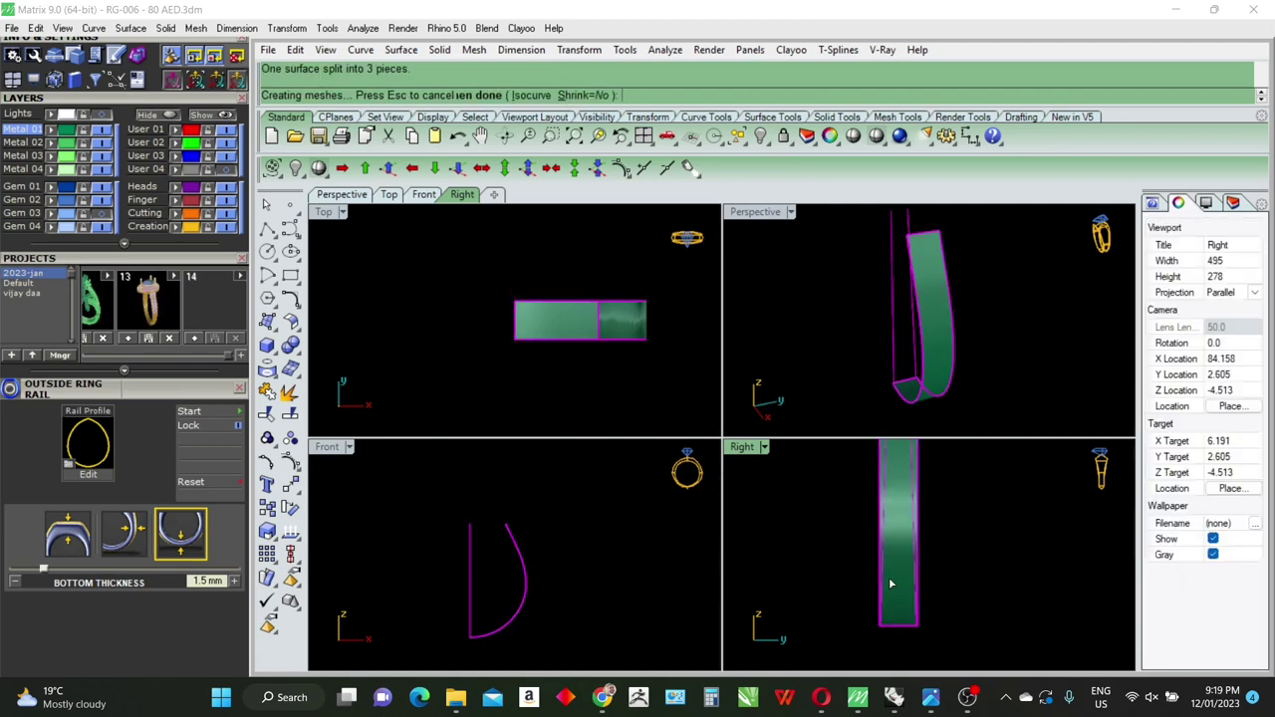
key("Delete")
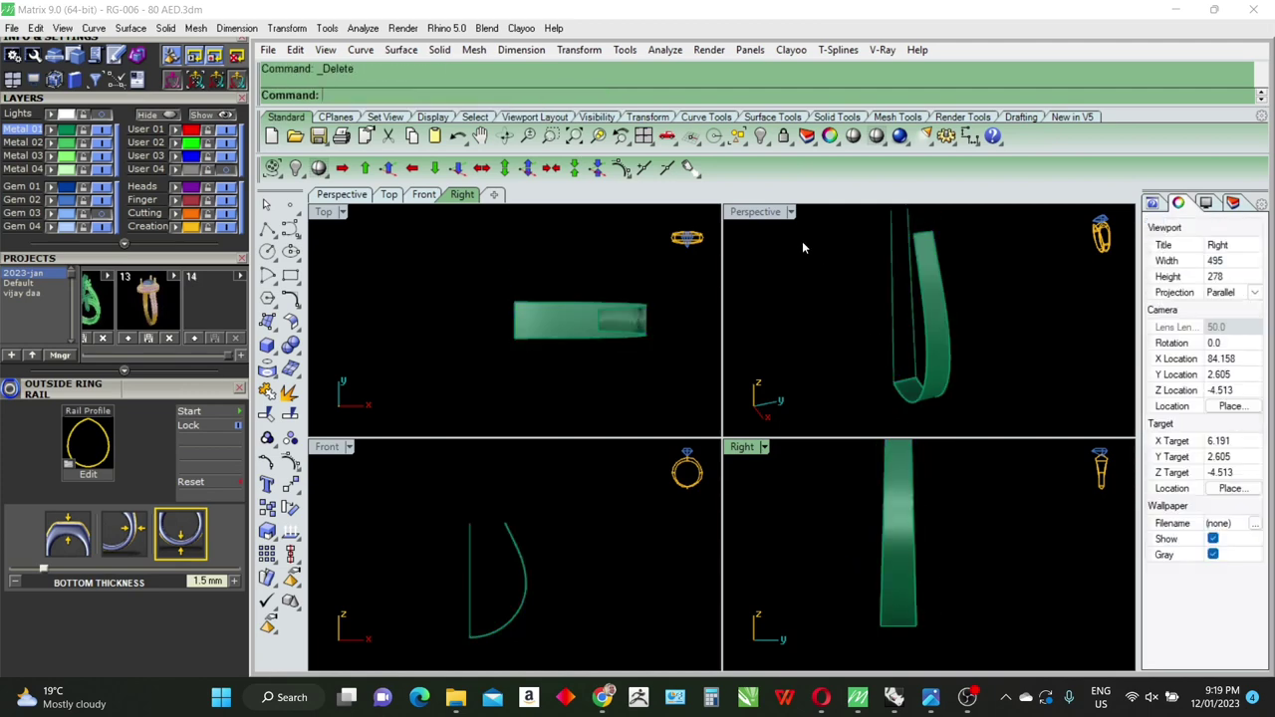
Step: Move both cut lines to the Cutting layer, hide them, and show the ring head again
double_click(755, 211)
right_click_drag(797, 479, 729, 495)
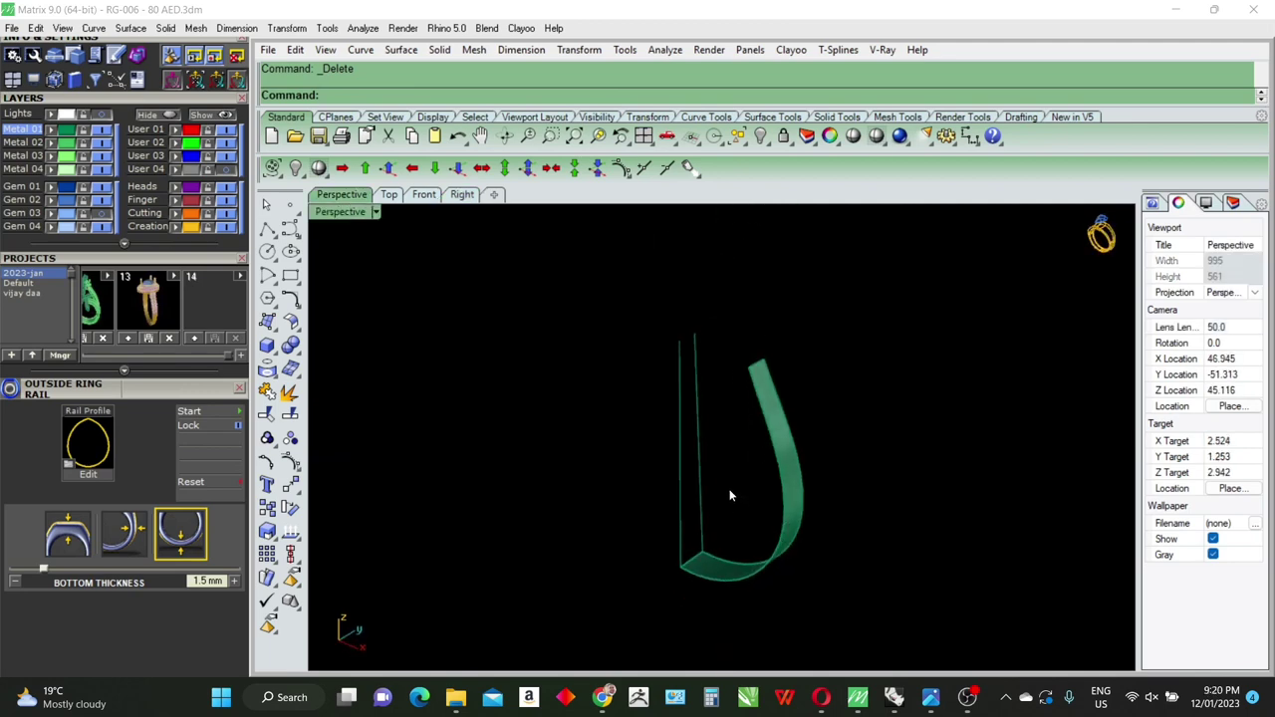
left_click_drag(729, 495, 672, 505)
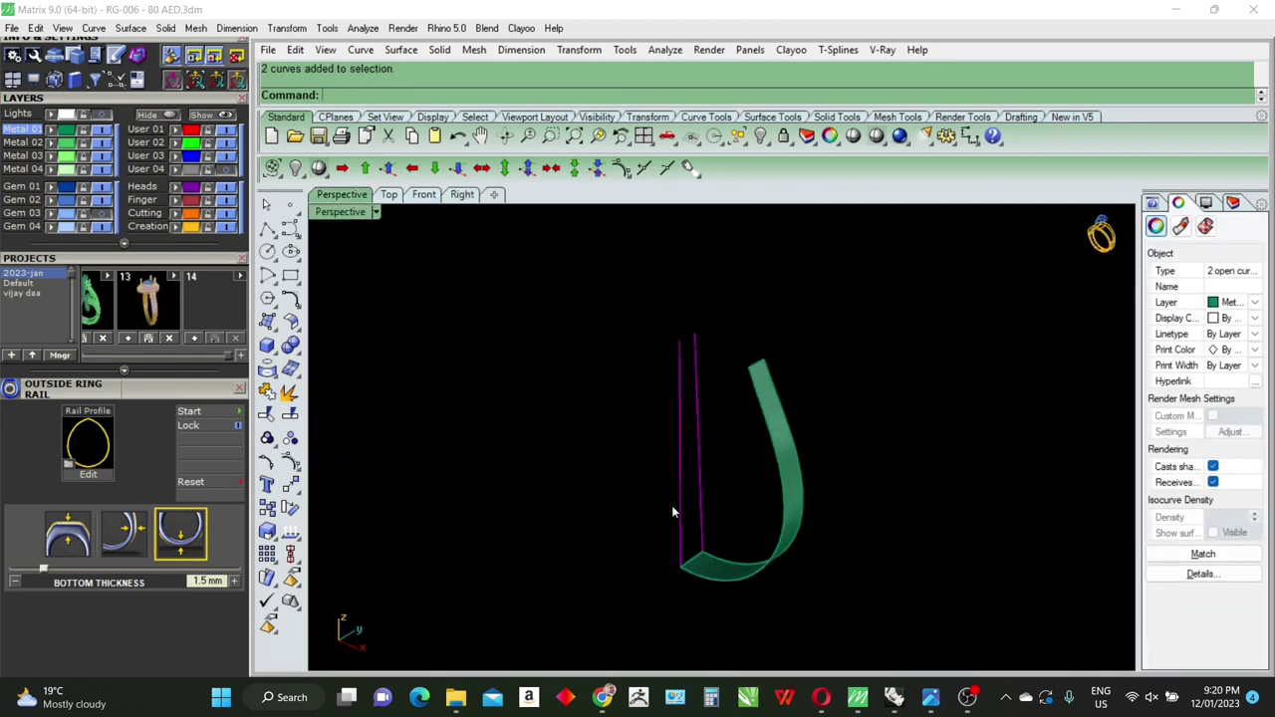
left_click(175, 214)
left_click(226, 214)
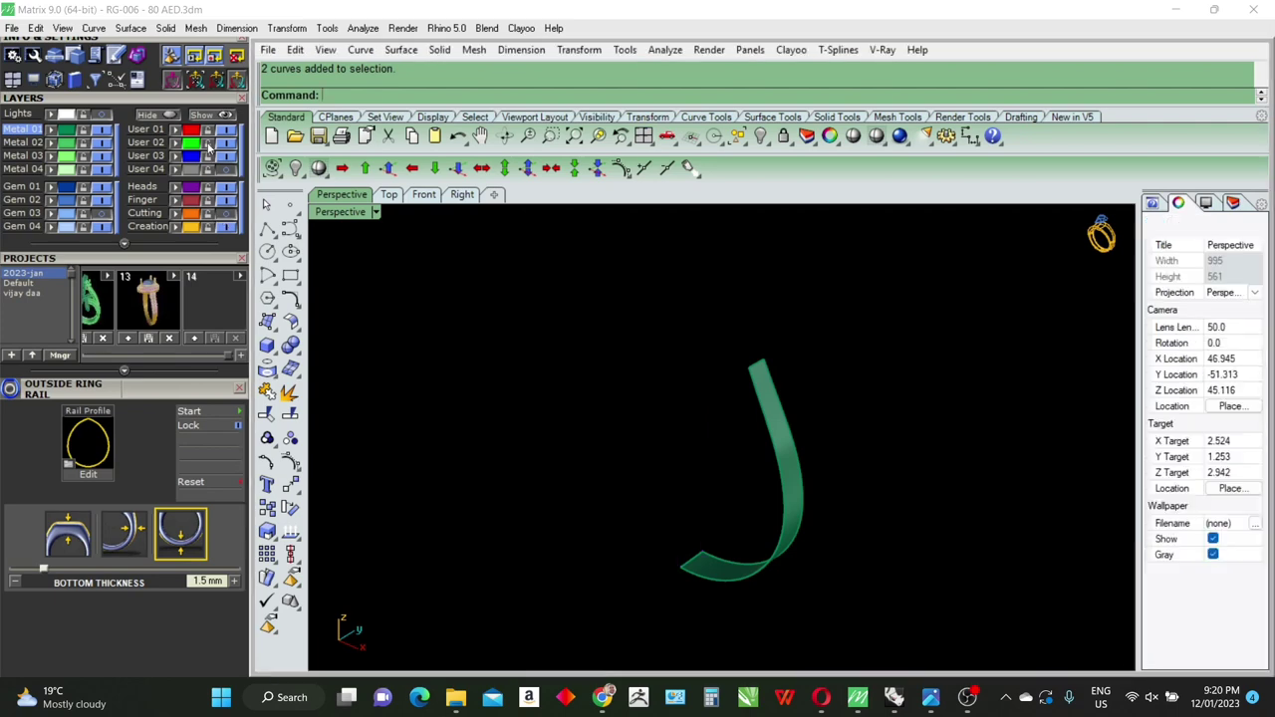
left_click(202, 116)
scroll(814, 484, "up", 1)
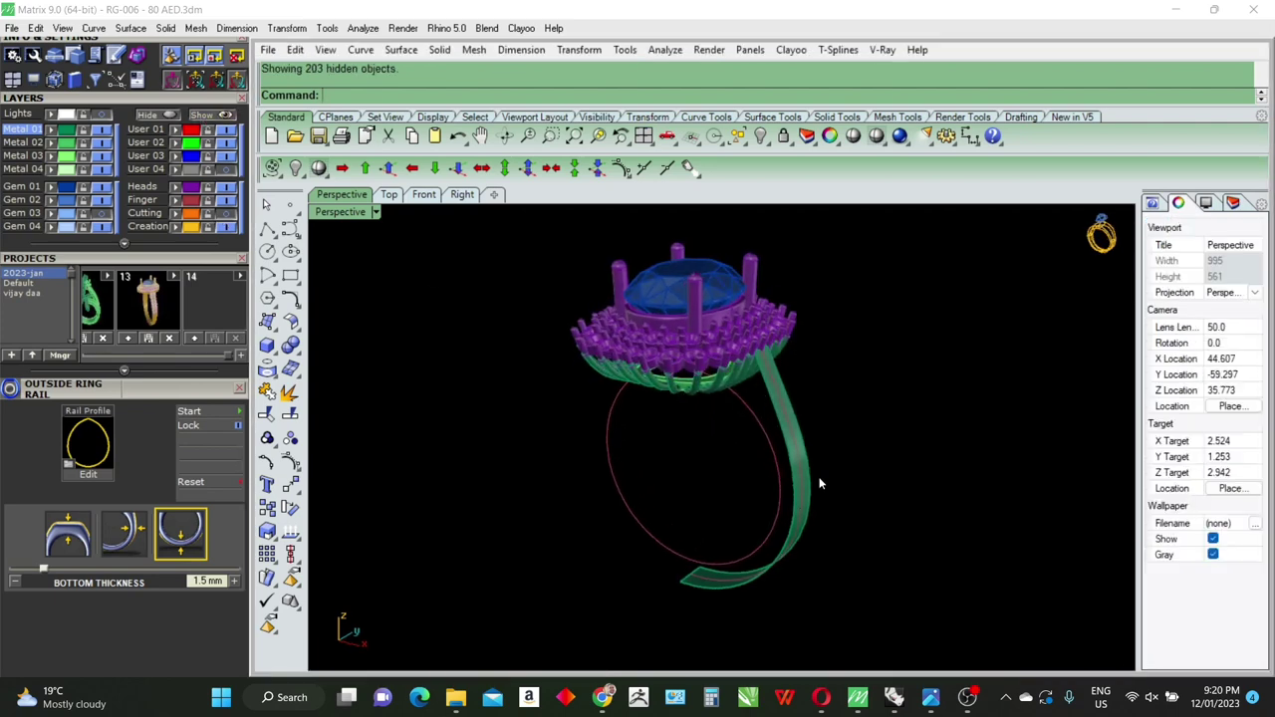
scroll(801, 503, "up", 3)
left_click(794, 515)
scroll(793, 515, "down", 2)
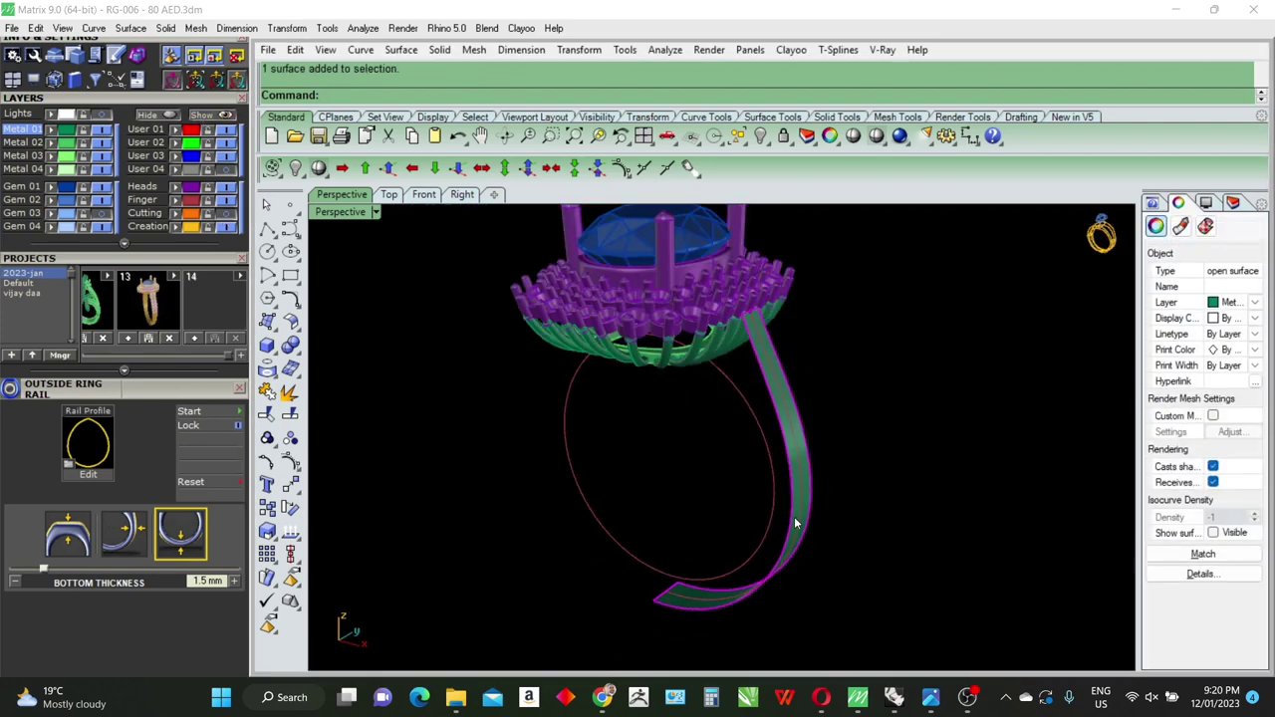
type("Offsetsrf")
key("Return")
type("f")
key("Return")
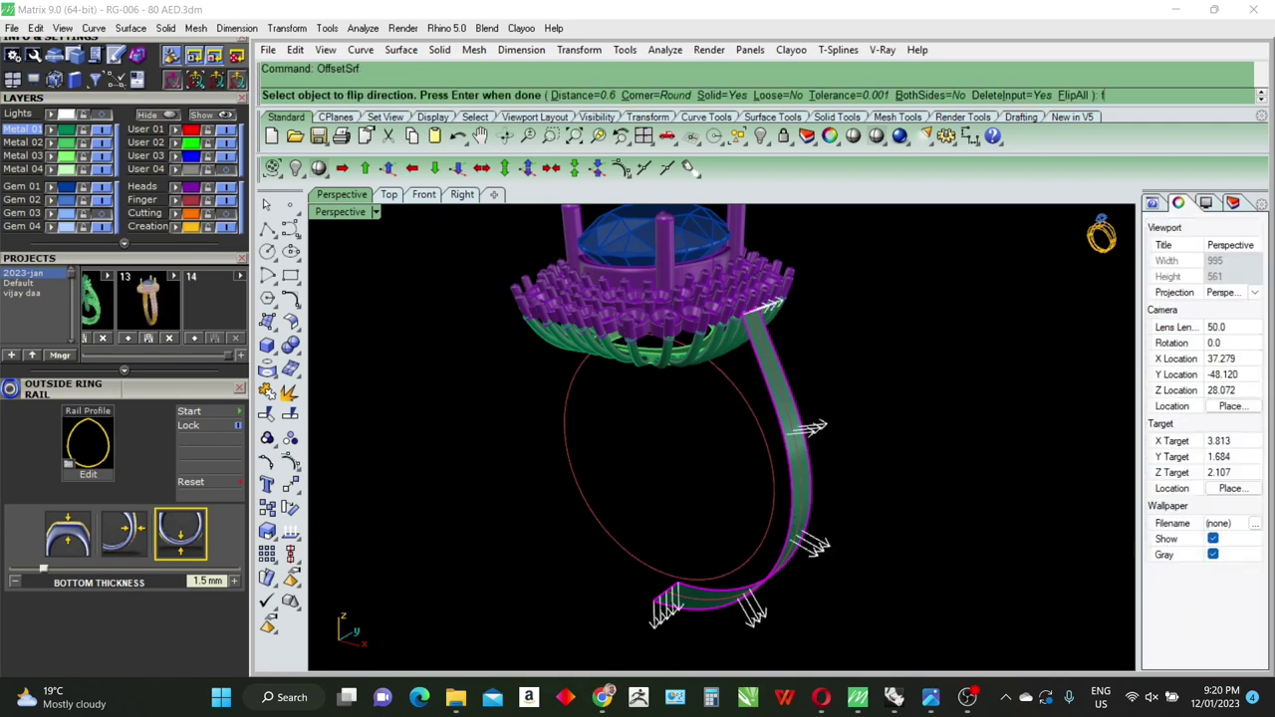
key("Return")
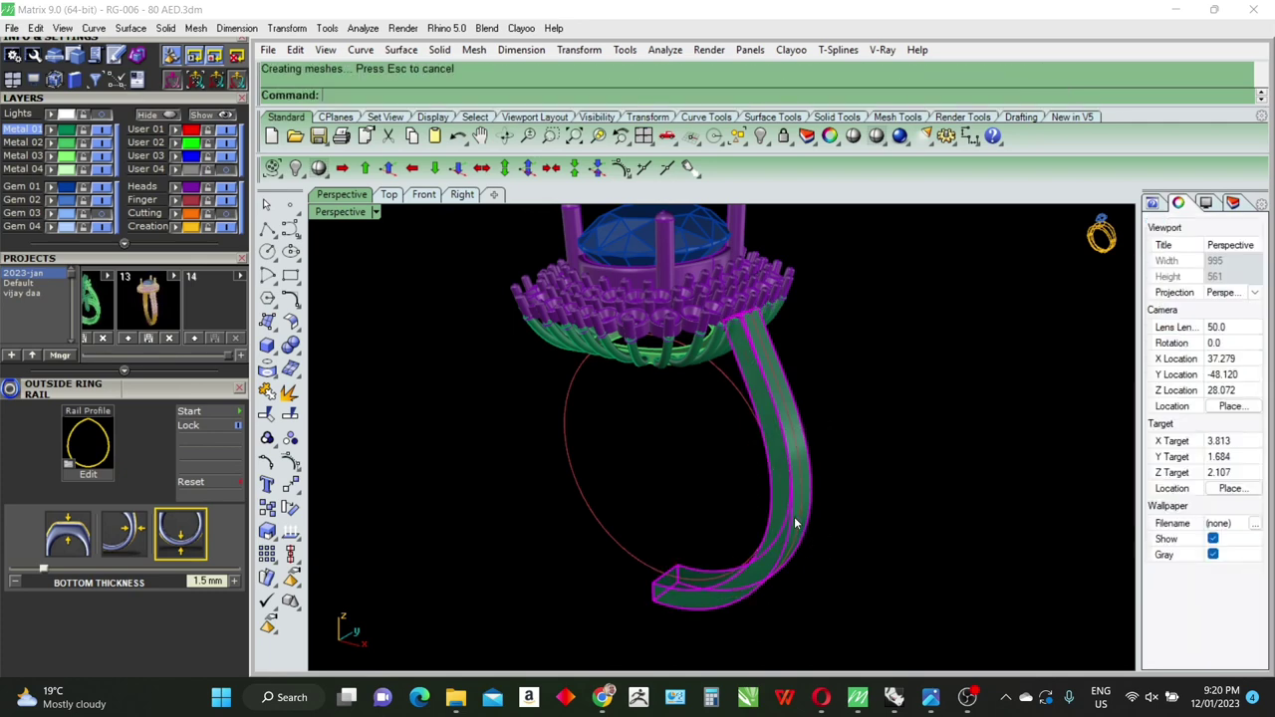
mouse_move(774, 540)
right_mouse_down()
mouse_move(827, 512)
mouse_move(752, 531)
right_mouse_up()
scroll(793, 491, "up", 2)
left_click(796, 483)
type("extrudecrv")
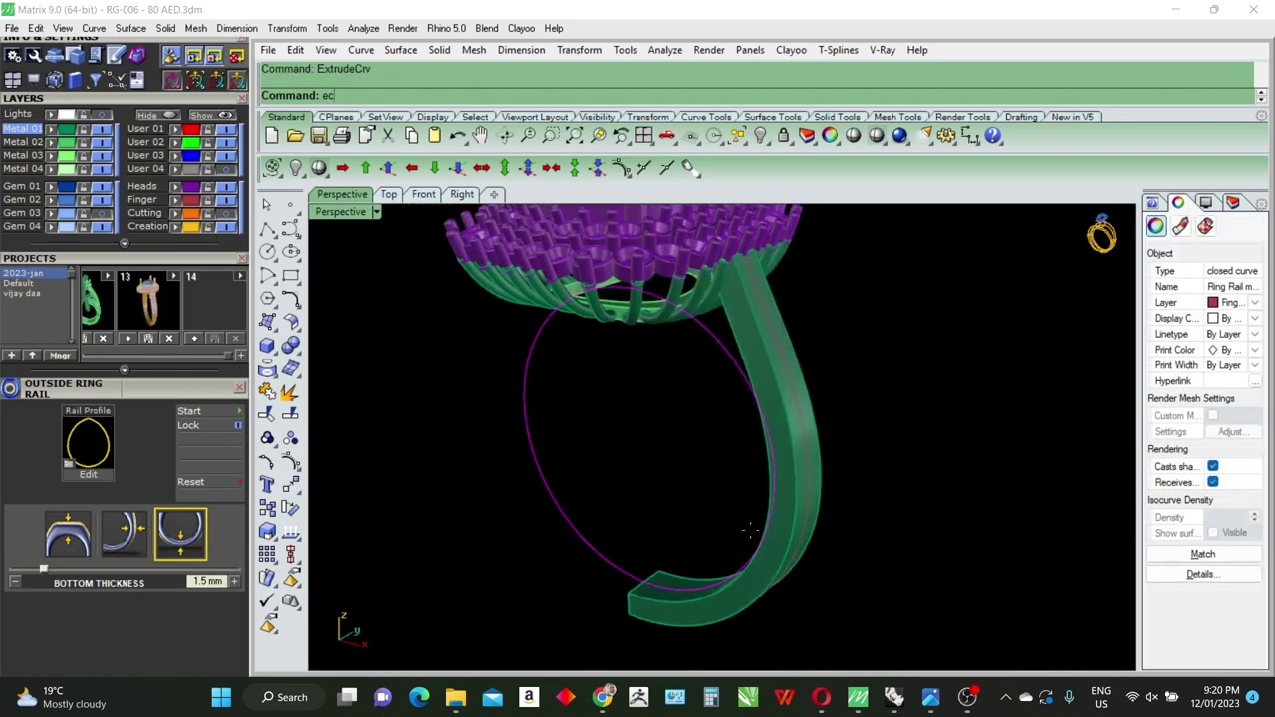
key("Return")
left_click(773, 523)
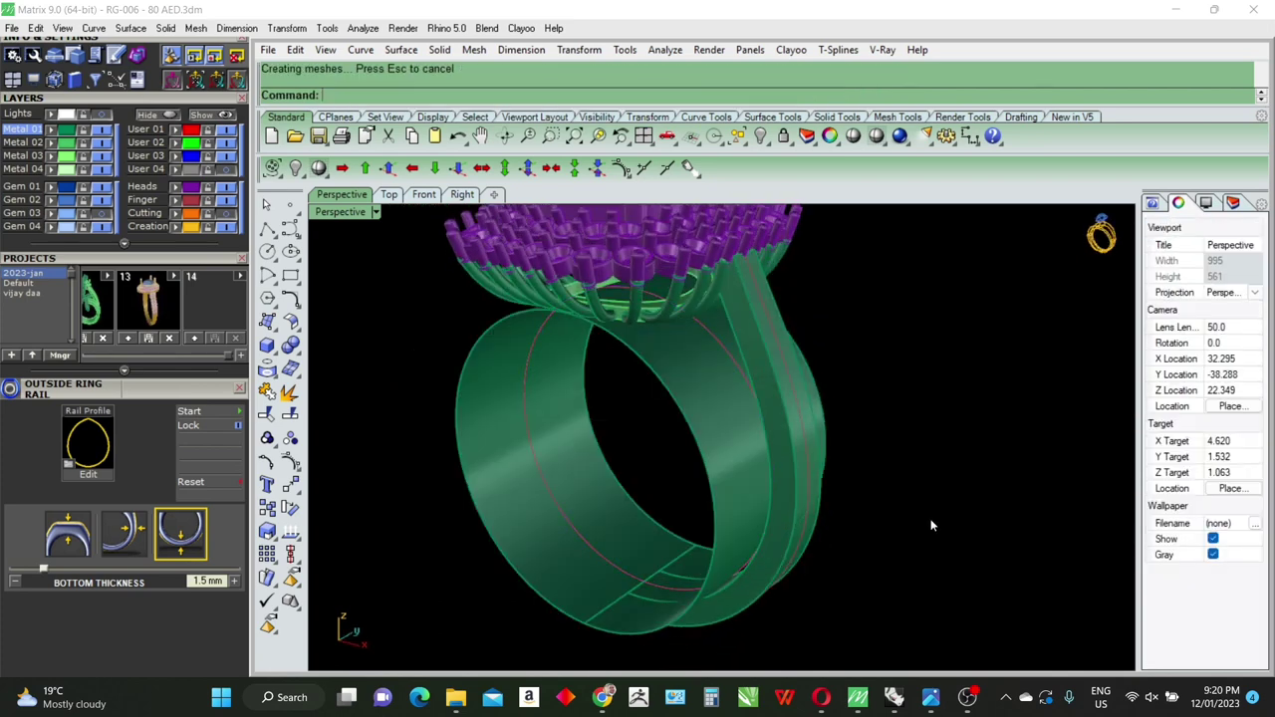
right_click_drag(774, 523, 892, 521)
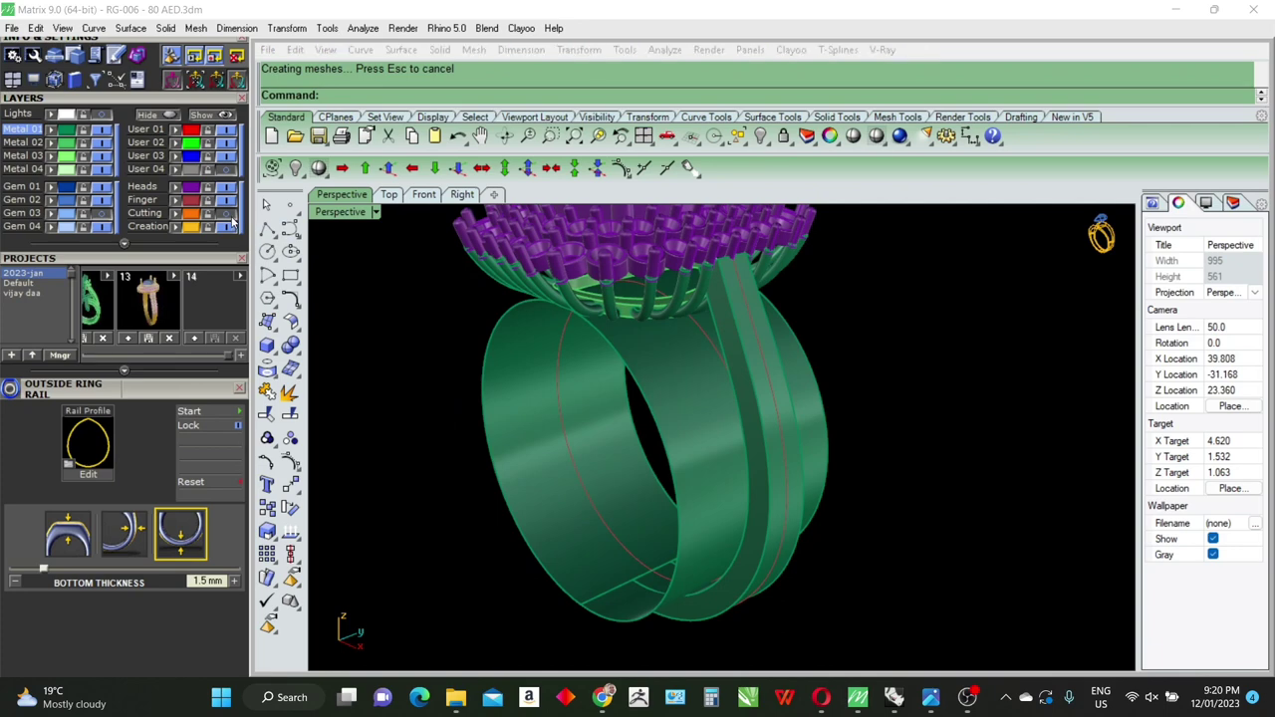
Step: Split the round band with the cutter in the side view and delete the unwanted half
double_click(340, 213)
left_click(865, 537)
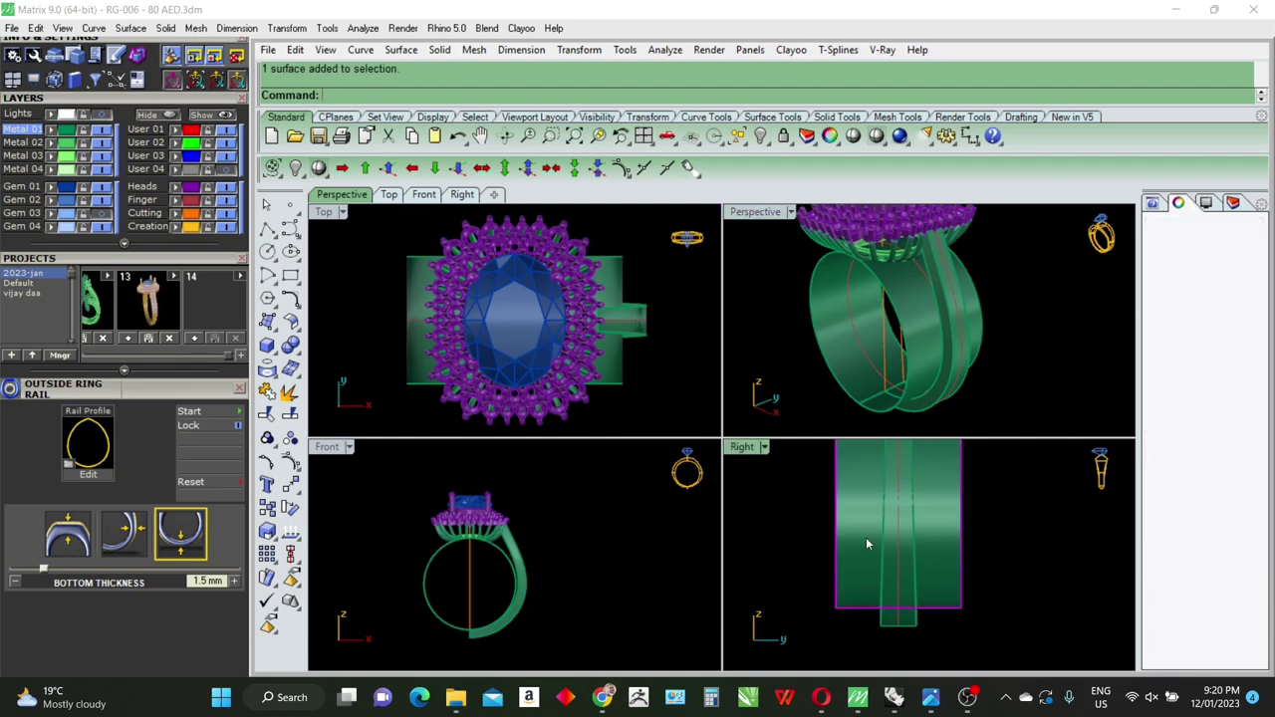
right_click(577, 590)
left_click(897, 614)
right_click(898, 615)
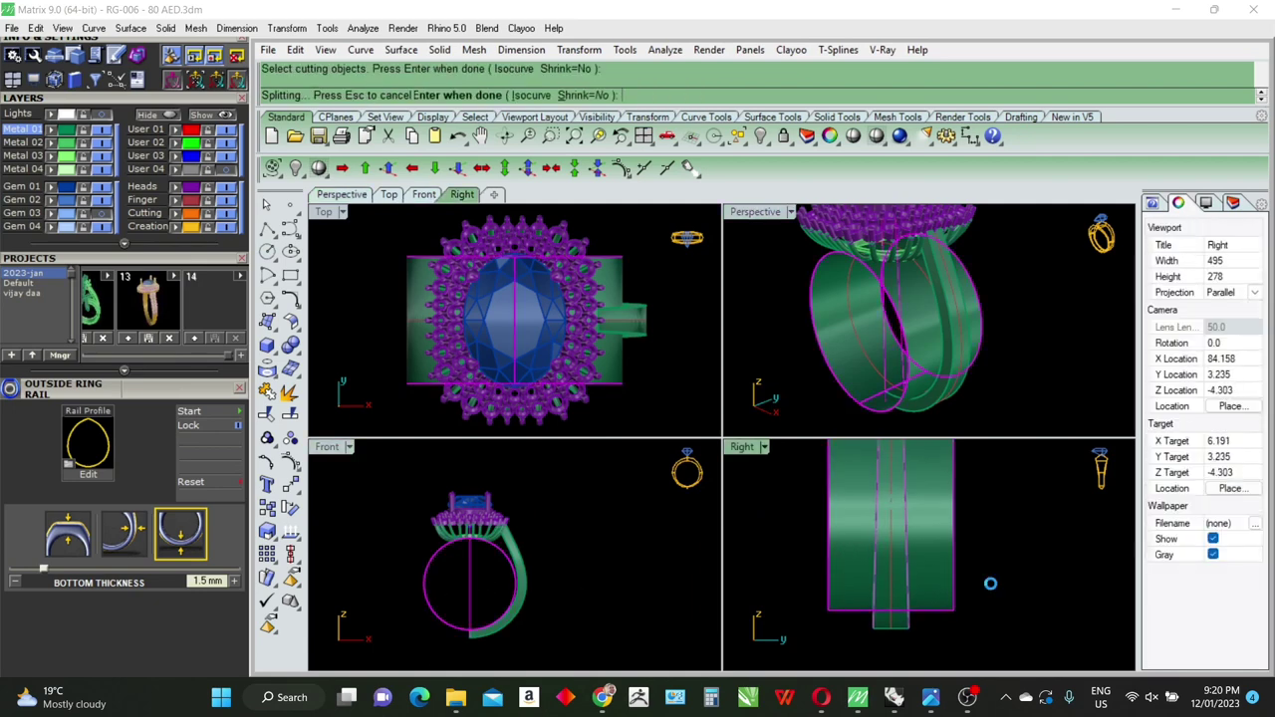
left_click(897, 614, "ctrl")
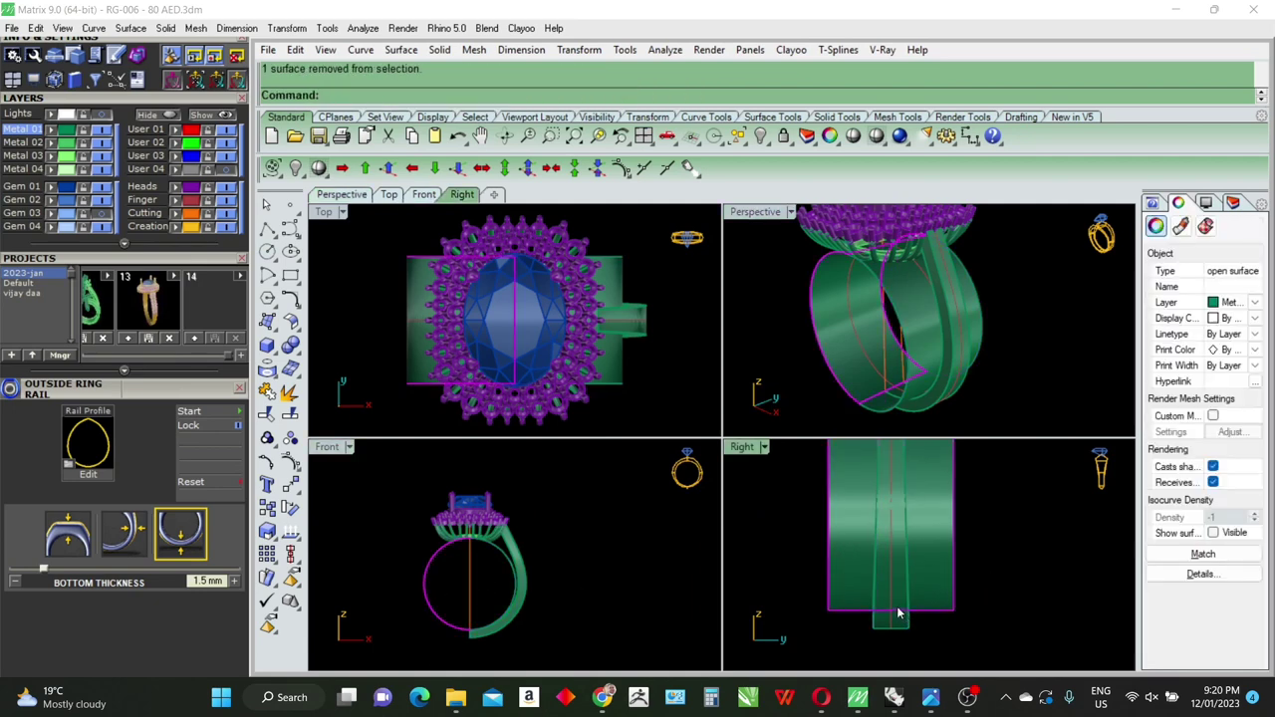
key("Delete")
Step: Split the wide outer band along the two curves and delete its outer pieces
left_click(910, 338)
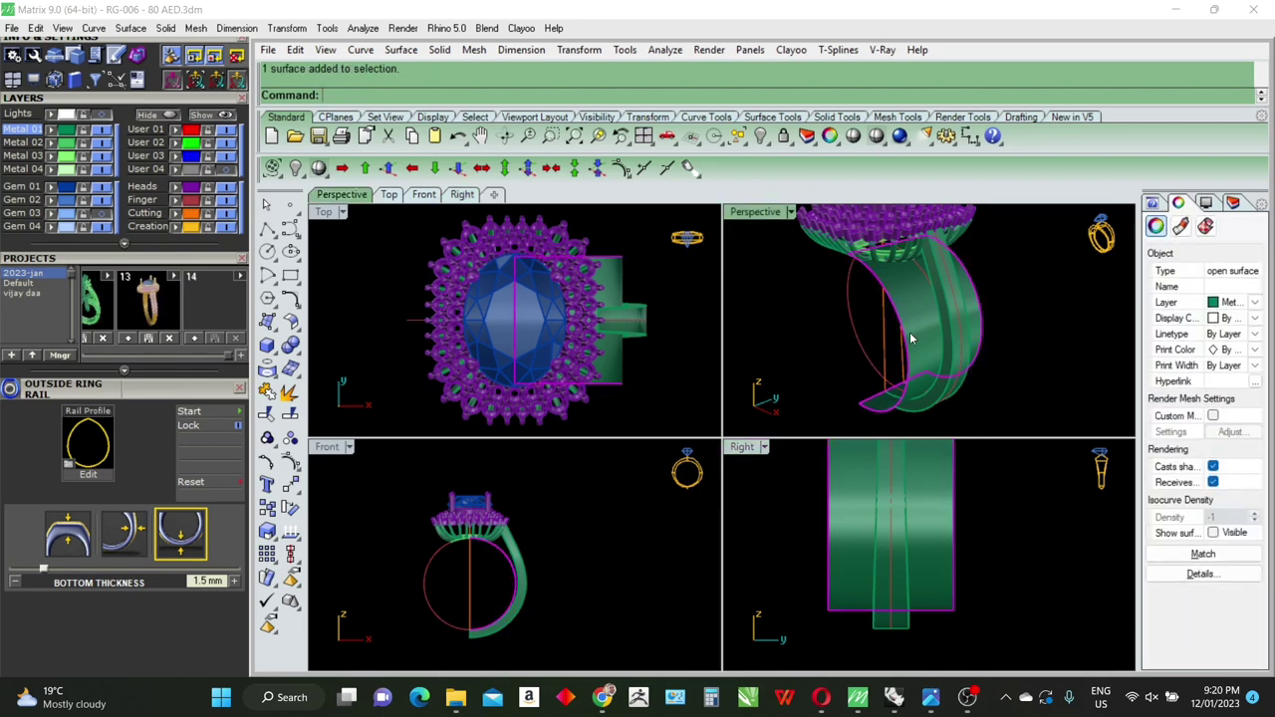
left_click(878, 593)
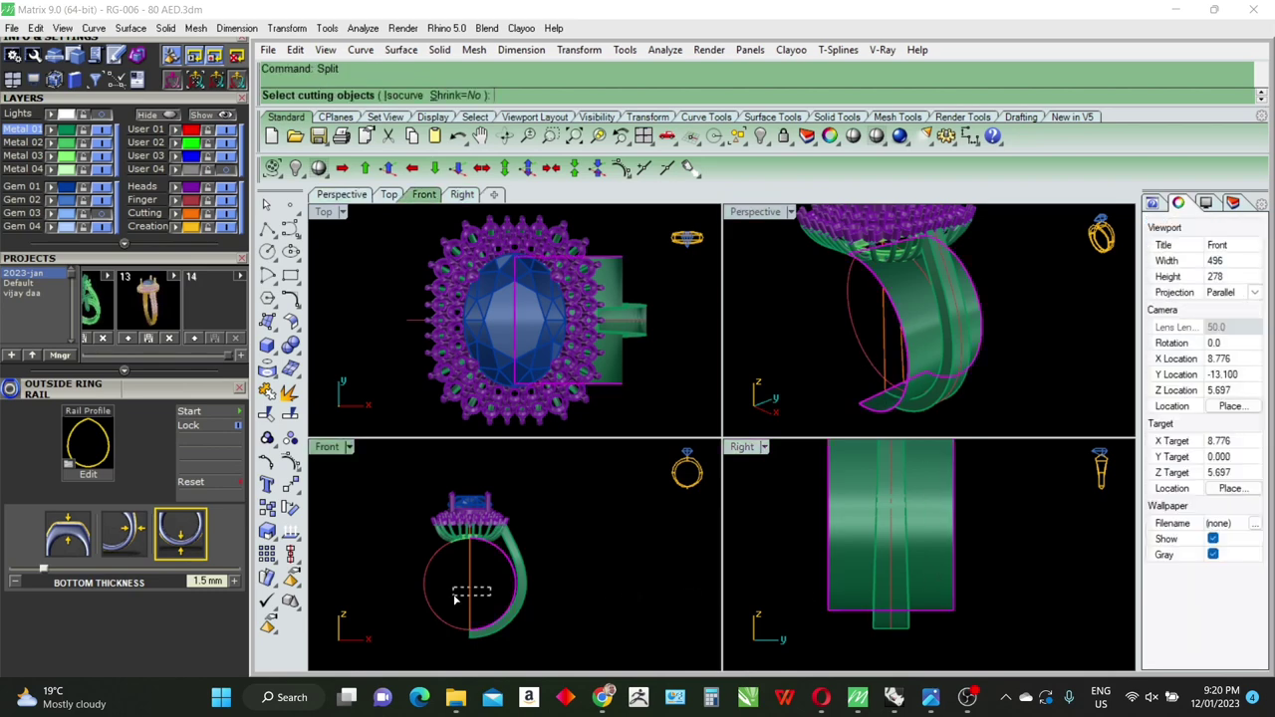
key("Return")
left_click(933, 598)
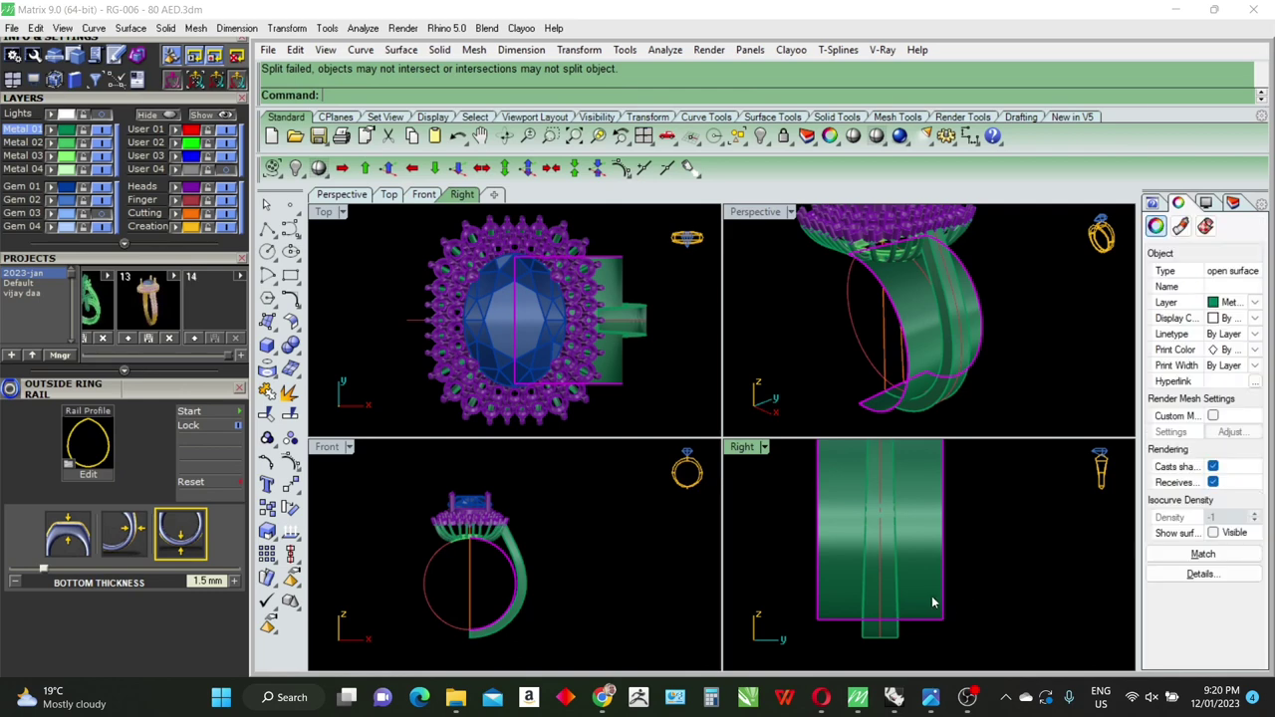
key("Return")
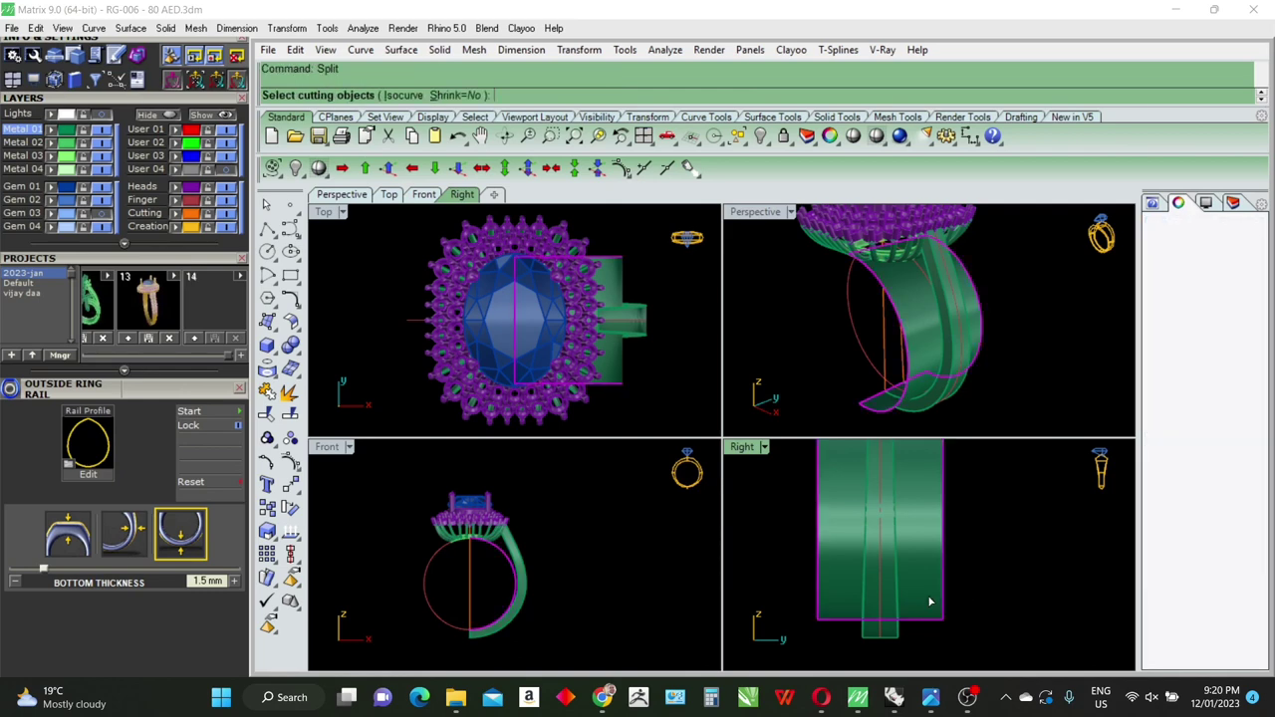
left_click(879, 498)
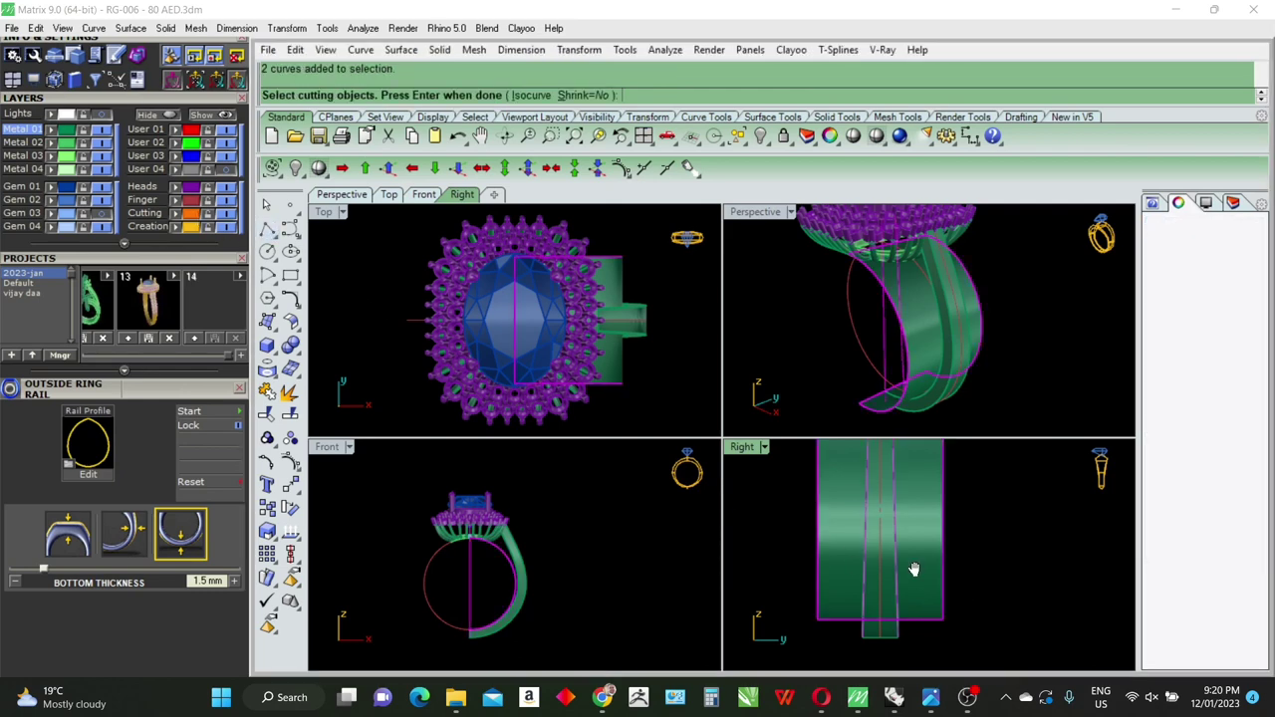
key("Return")
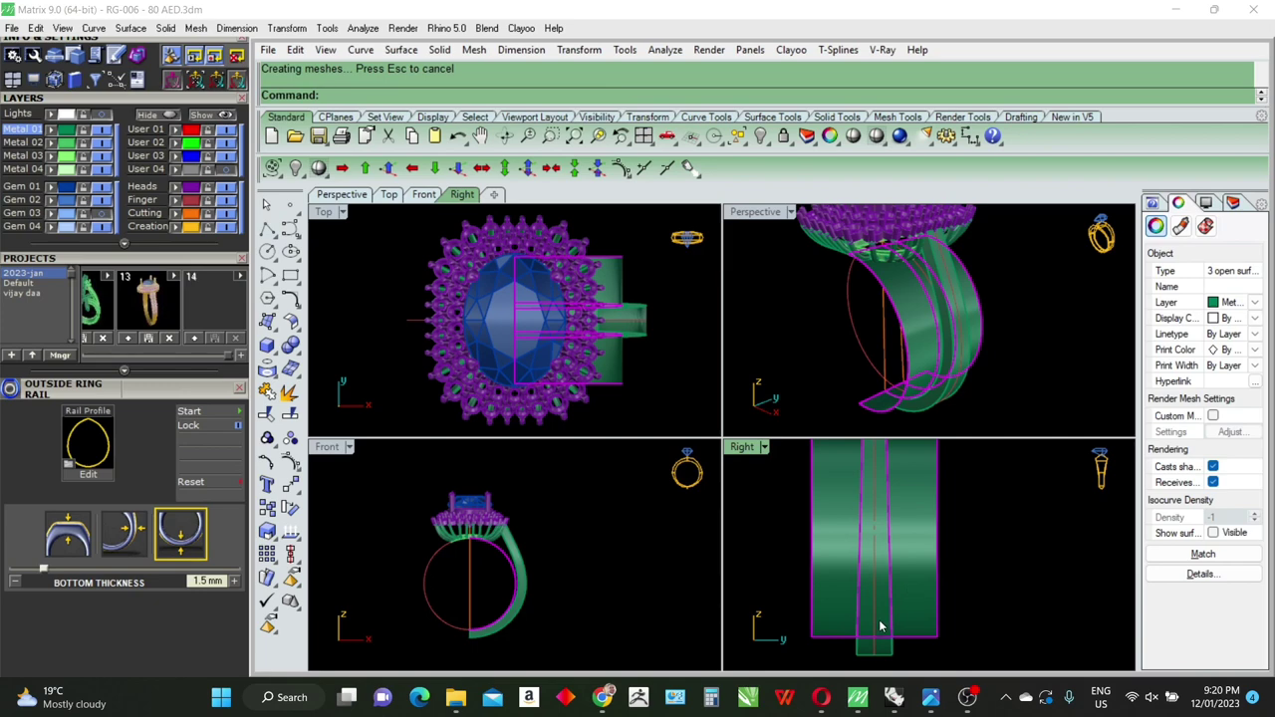
key("Delete")
scroll(925, 370, "up", 3)
scroll(936, 343, "up", 2)
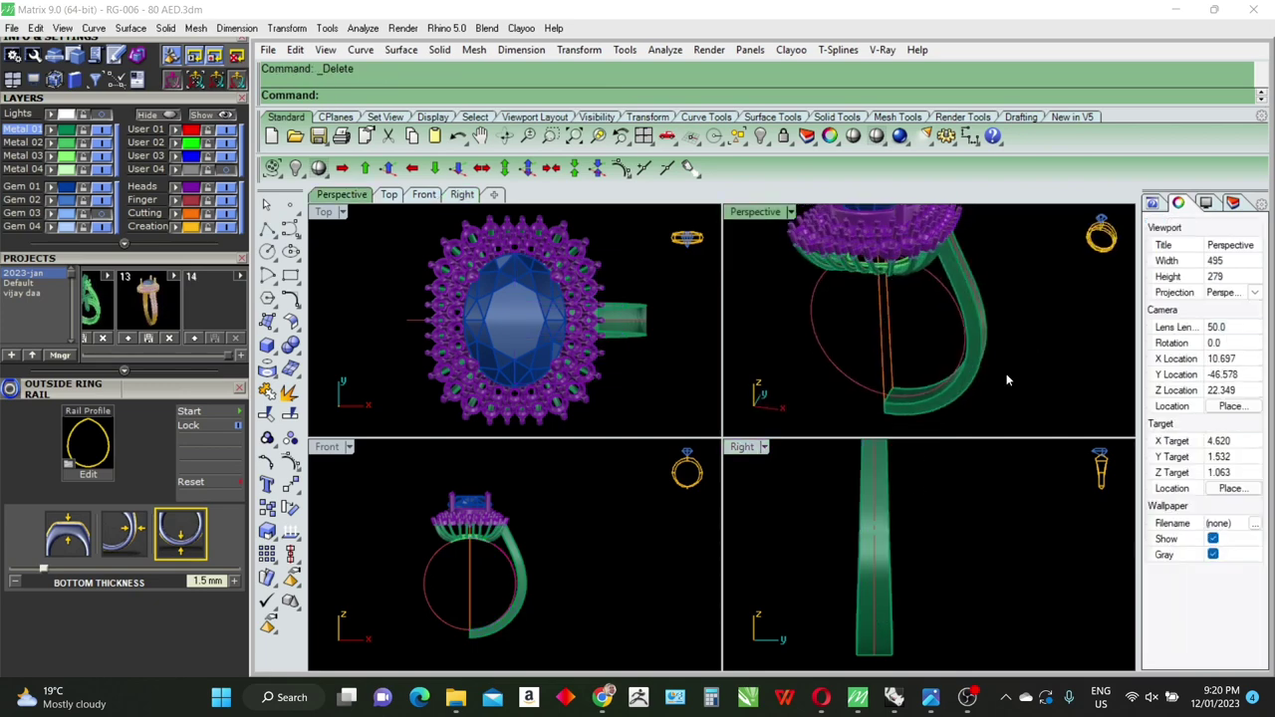
key("ctrl+z")
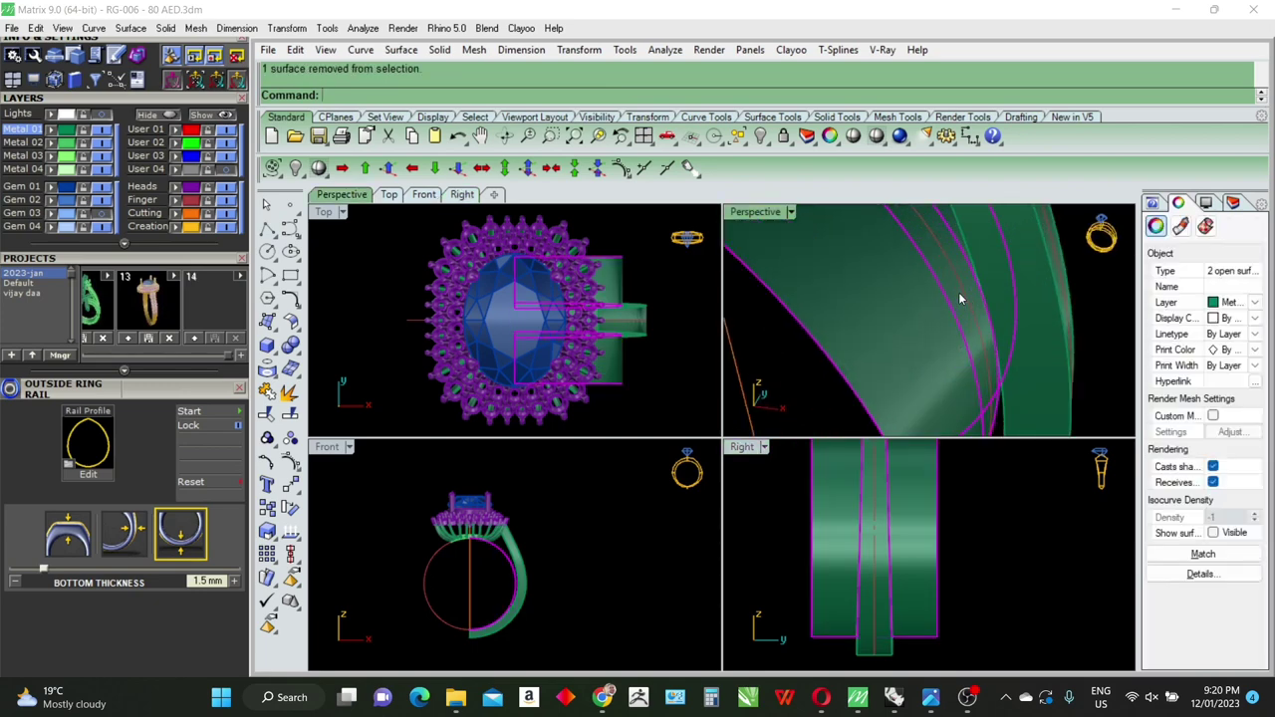
key("Delete")
Step: Offset the remaining shank strip by 1.5 as a solid and enlarge the perspective view
left_click(958, 306)
scroll(958, 316, "down", 3)
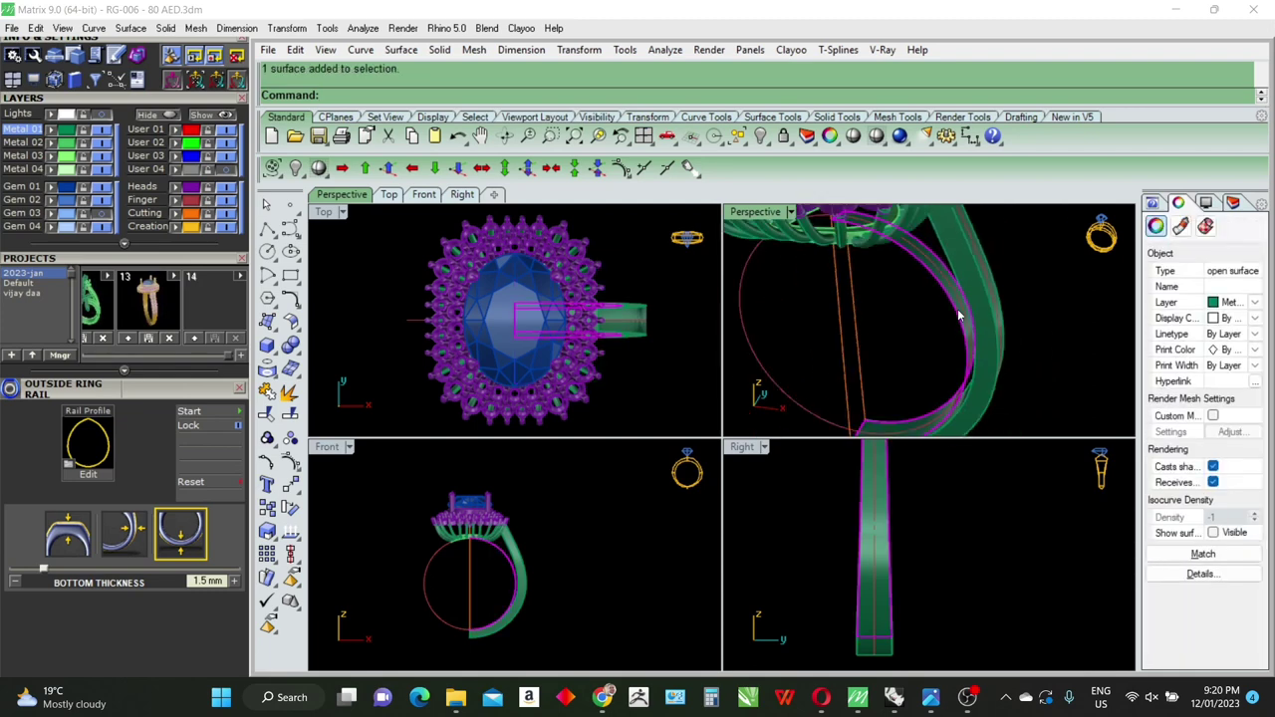
type("os")
key("Return")
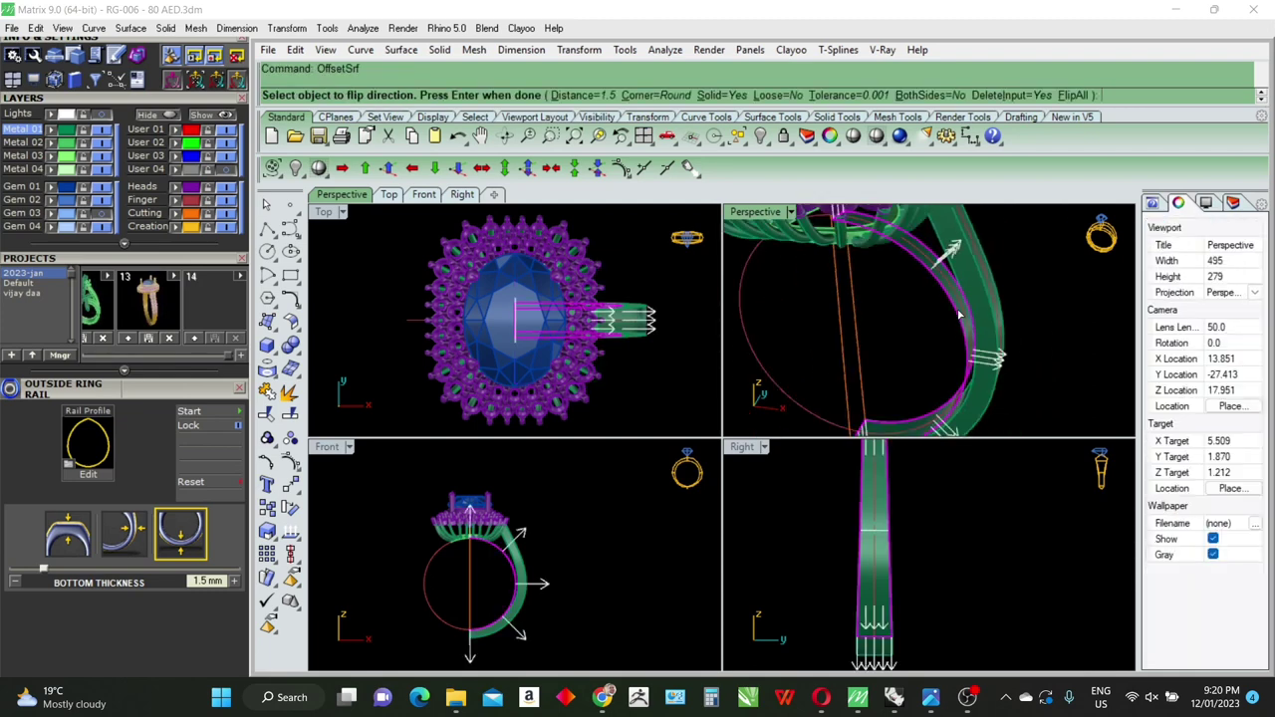
type("6")
key("Return")
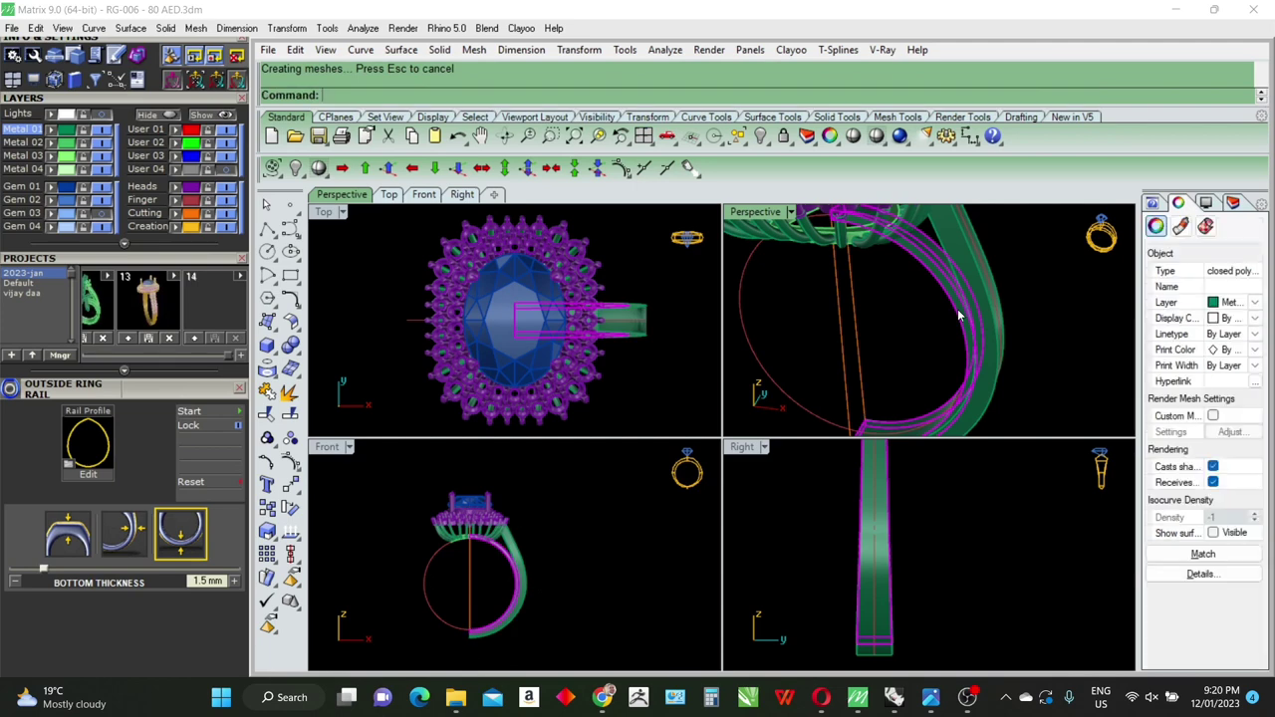
key("Escape")
right_click_drag(945, 316, 953, 283)
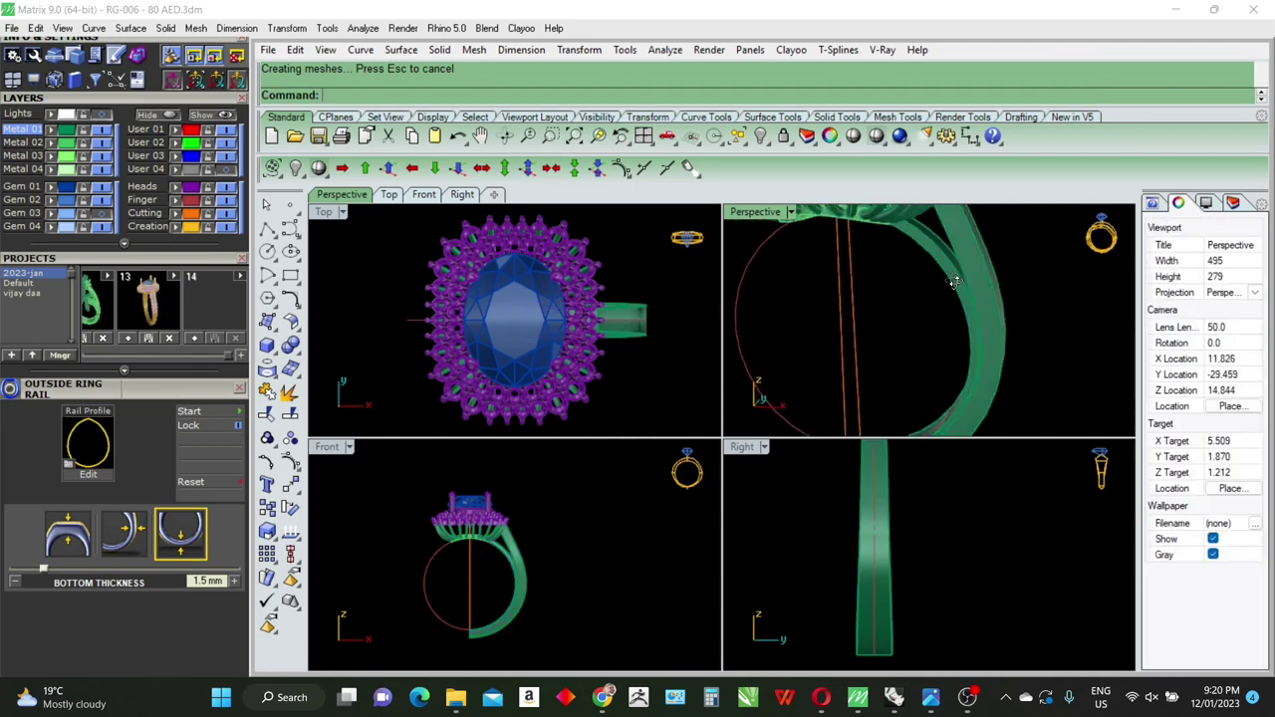
double_click(755, 211)
Step: Extract one face of the shank as a trial surface, then undo the extraction
mouse_move(695, 330)
right_mouse_down()
mouse_move(714, 290)
mouse_move(734, 285)
mouse_move(726, 338)
right_mouse_up()
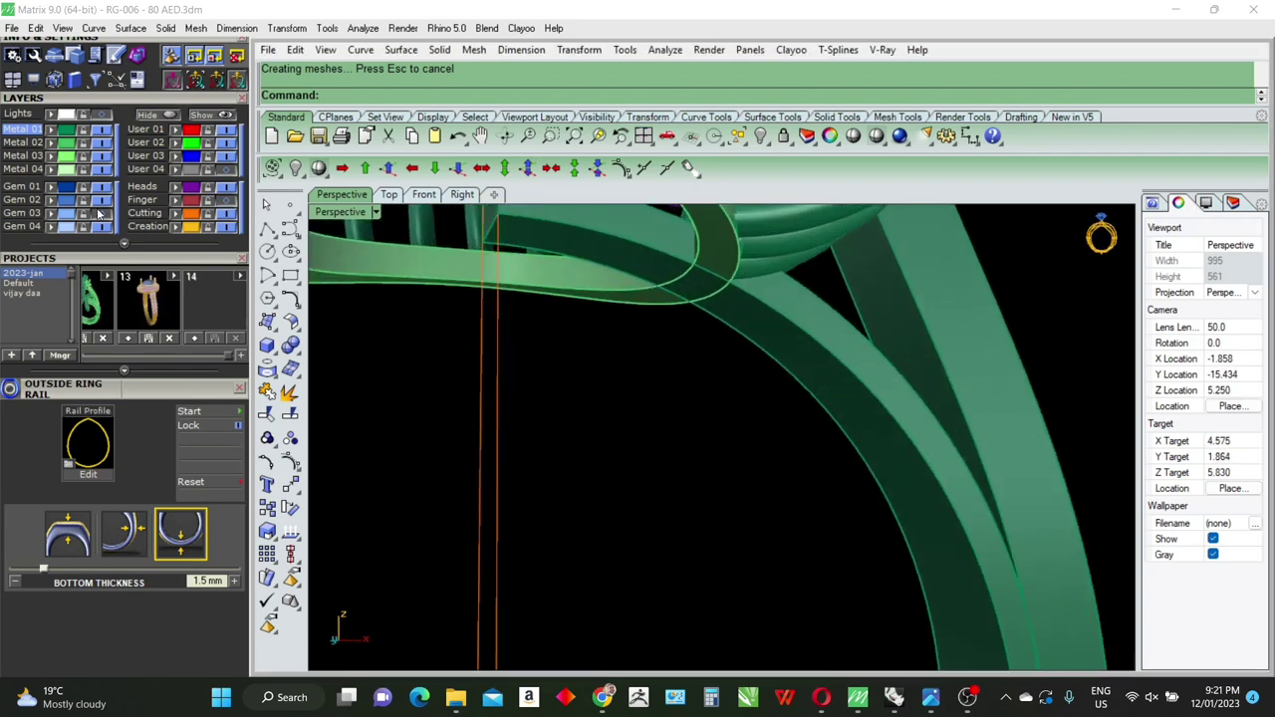
scroll(727, 265, "up", 5)
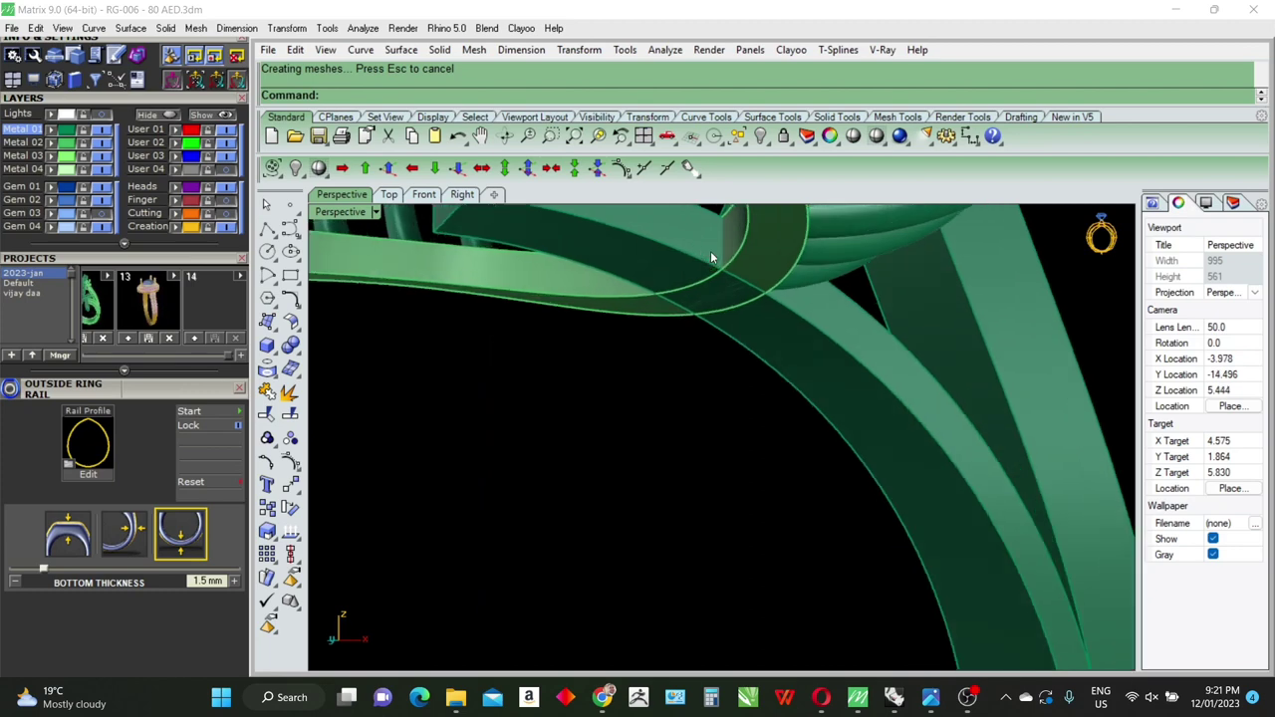
type("E")
key("Return")
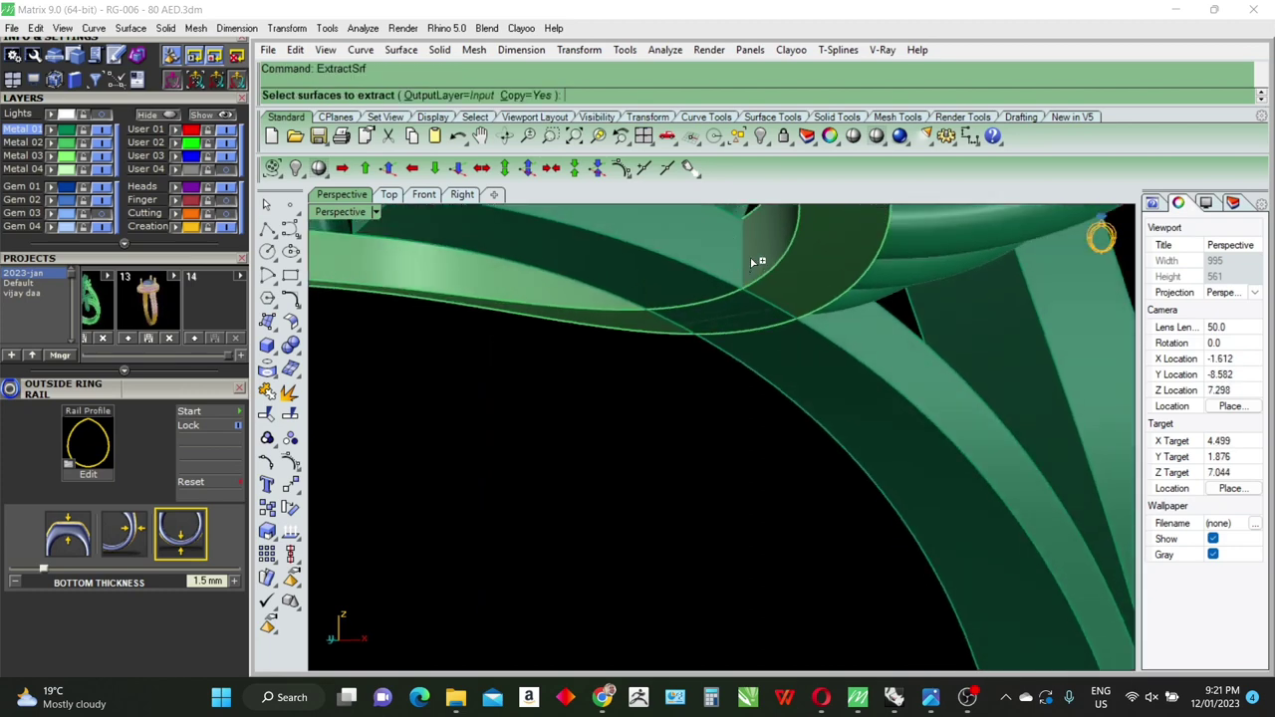
left_click(757, 261)
key("Return")
mouse_move(720, 304)
right_mouse_down()
mouse_move(713, 347)
mouse_move(756, 341)
mouse_move(672, 300)
mouse_move(641, 323)
mouse_move(707, 372)
mouse_move(794, 313)
right_mouse_up()
key("ctrl+z")
Step: Clear the shank selection, view the ring's underside, and start a Line with L
left_click(796, 313)
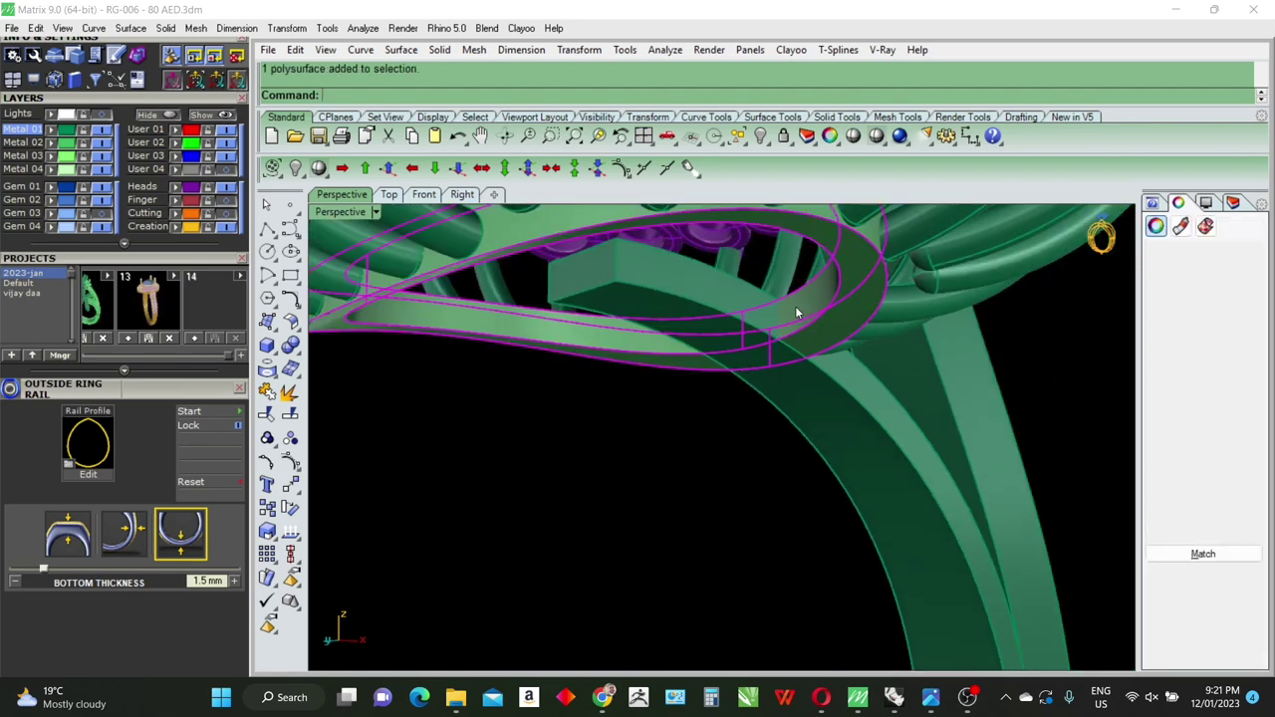
key("Escape")
scroll(811, 337, "up", 3)
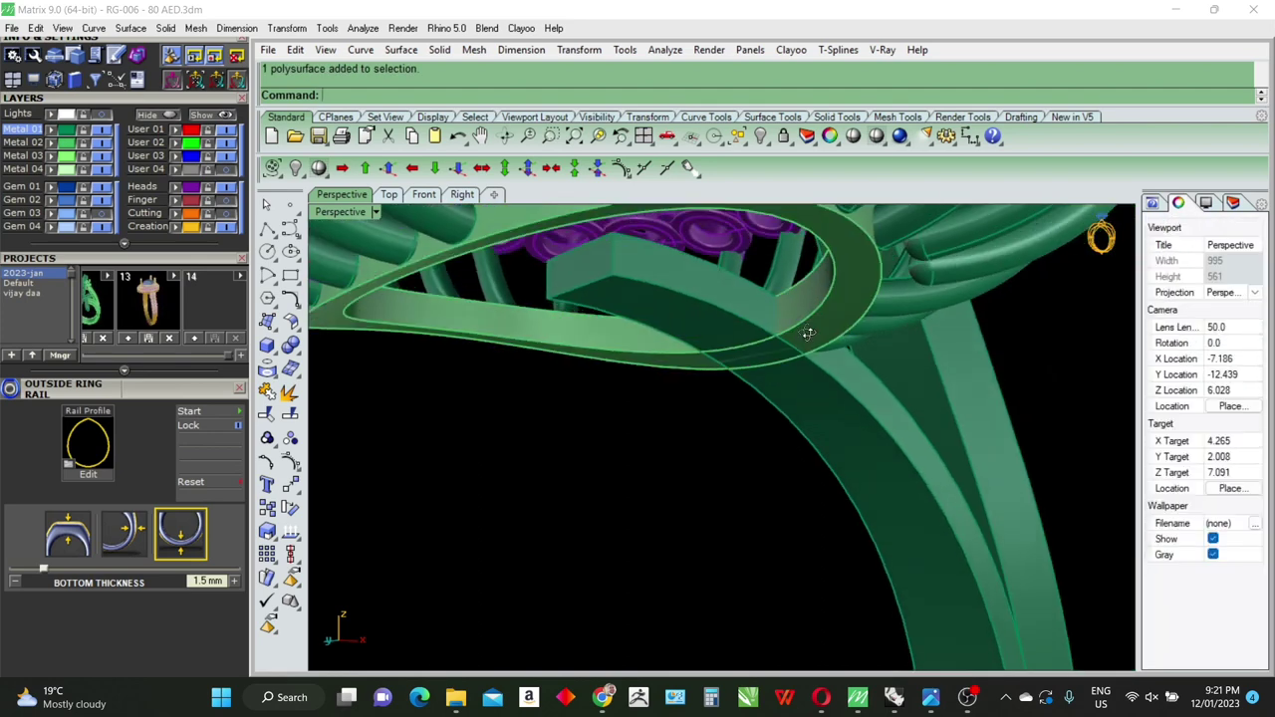
right_click_drag(811, 336, 746, 312)
key("l")
key("Return")
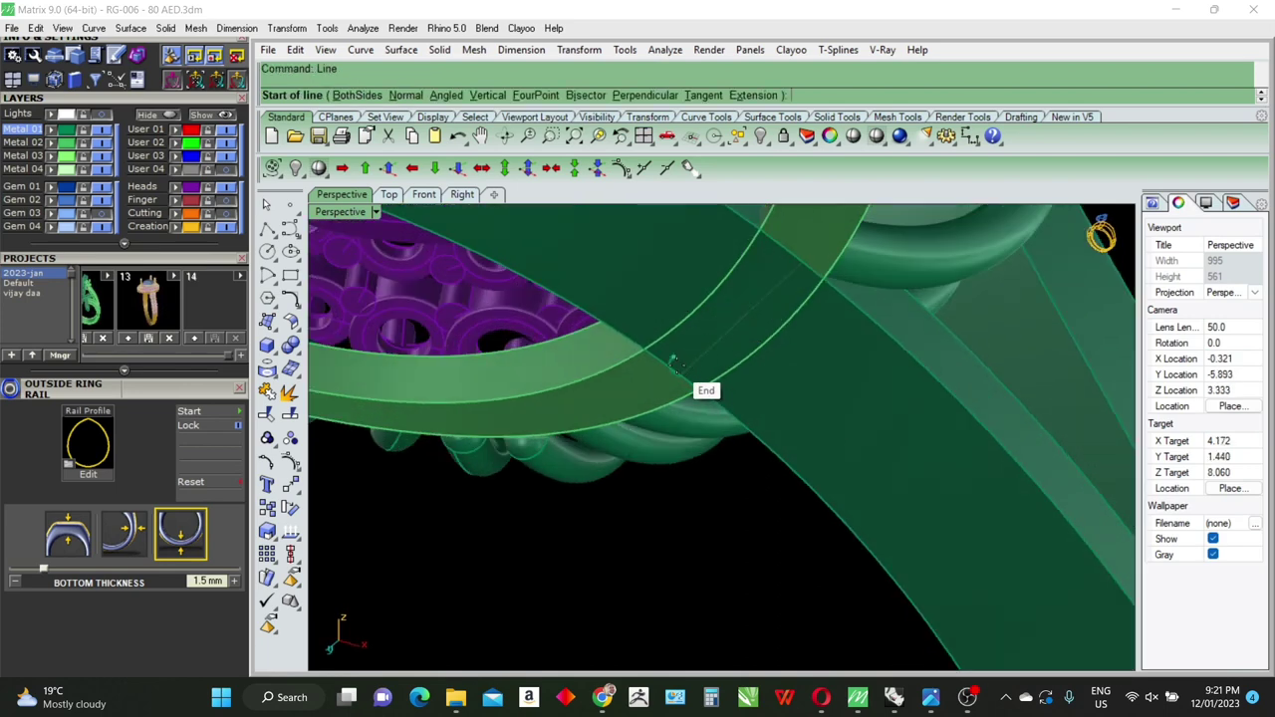
Step: Set the side viewport to look from below in Ghosted display
mouse_move(674, 361)
right_mouse_down()
mouse_move(615, 335)
mouse_move(638, 408)
mouse_move(662, 323)
mouse_move(745, 356)
mouse_move(695, 415)
mouse_move(433, 225)
right_mouse_up()
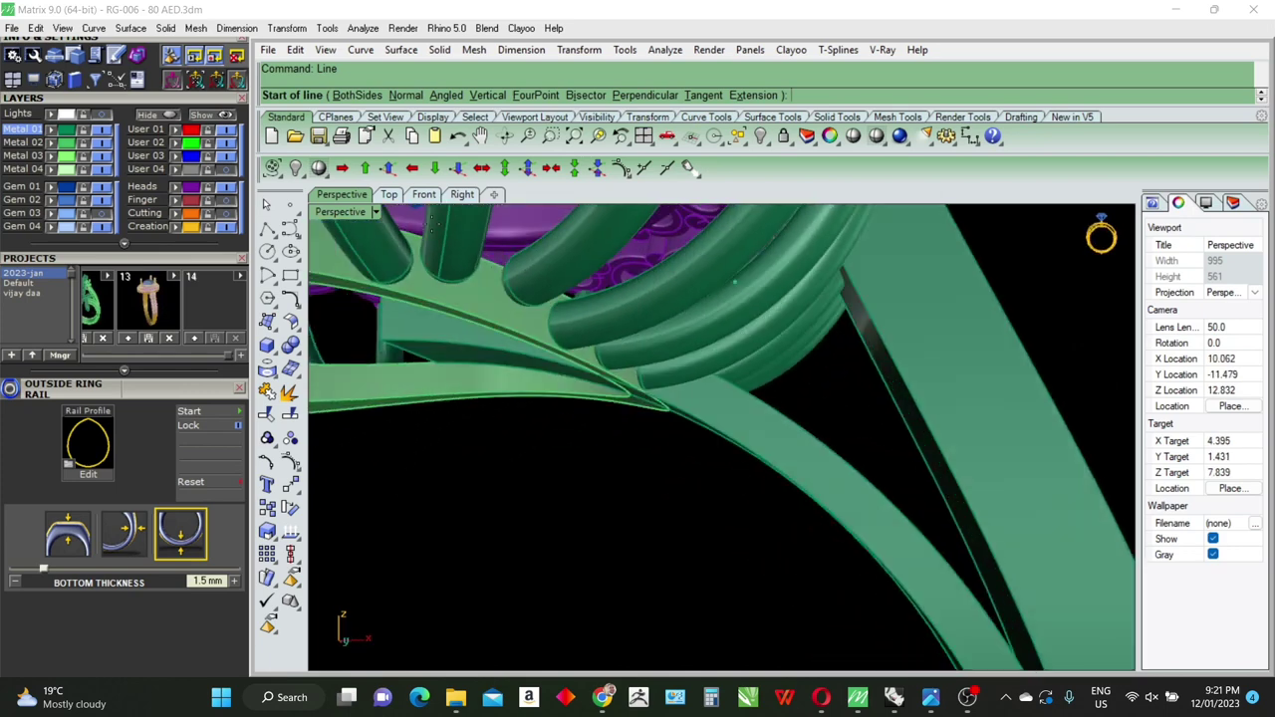
left_click(464, 196)
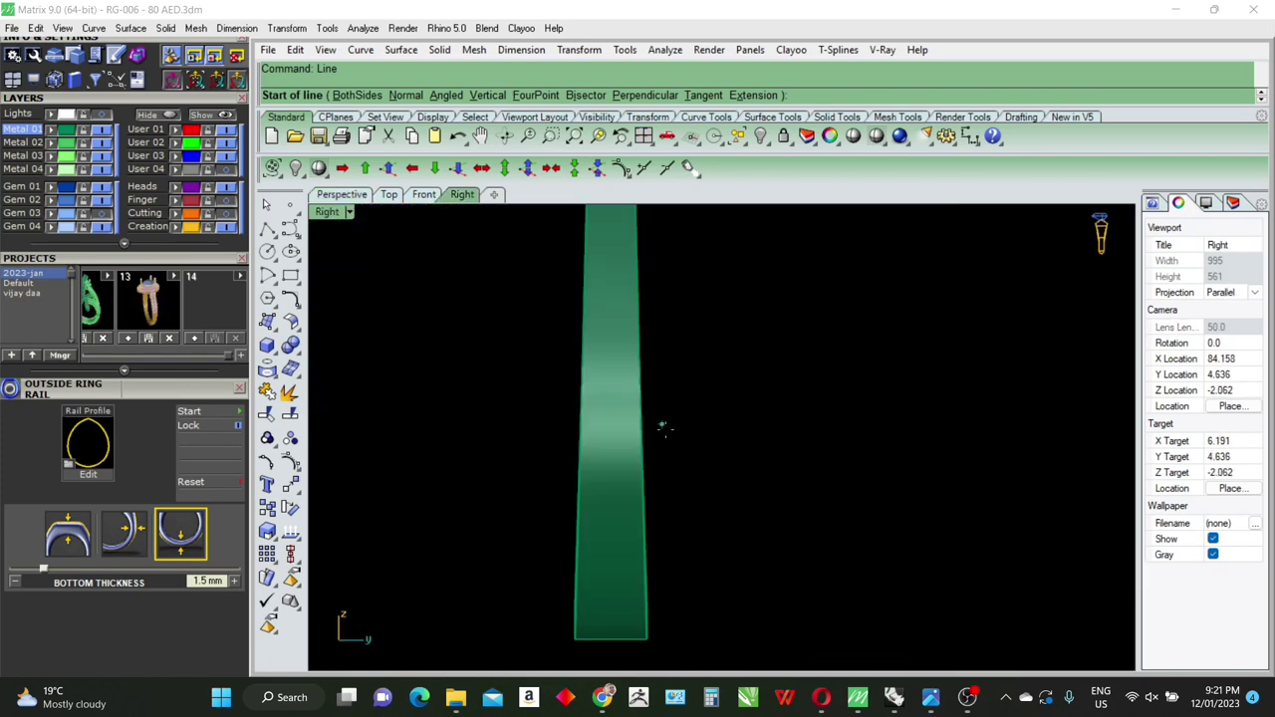
type("bott")
key("Return")
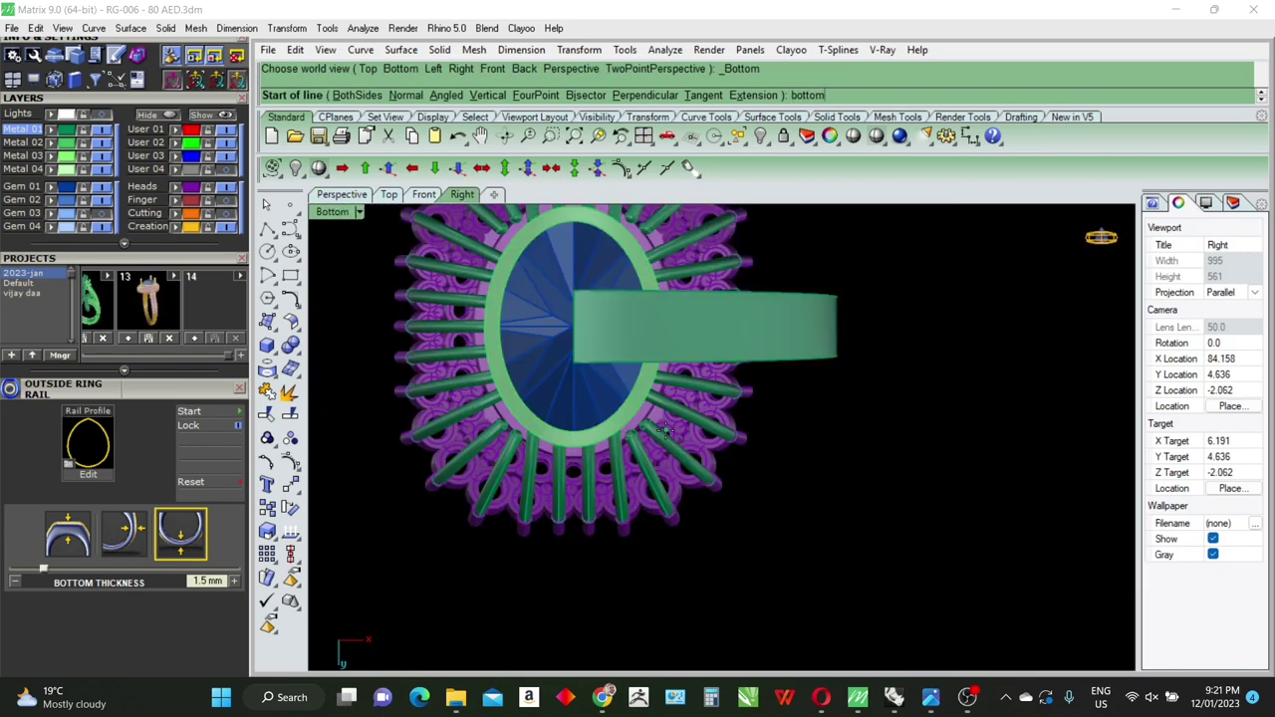
key("Escape")
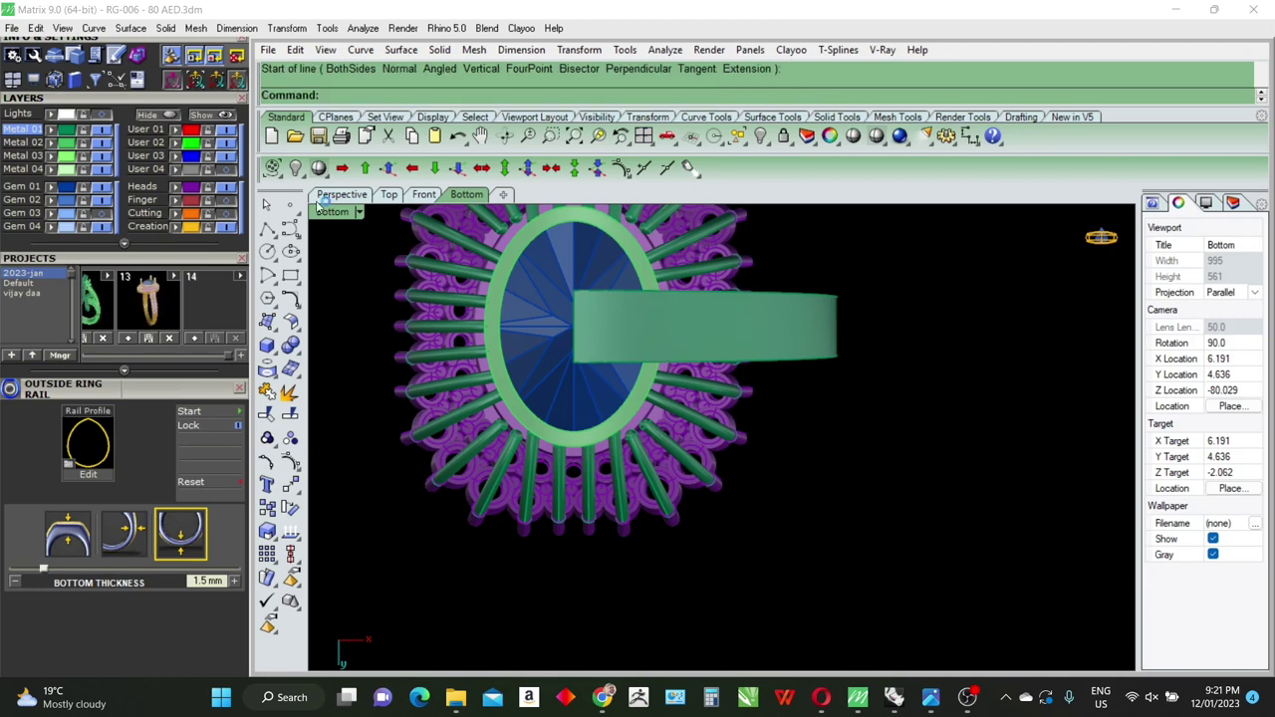
left_click(360, 212)
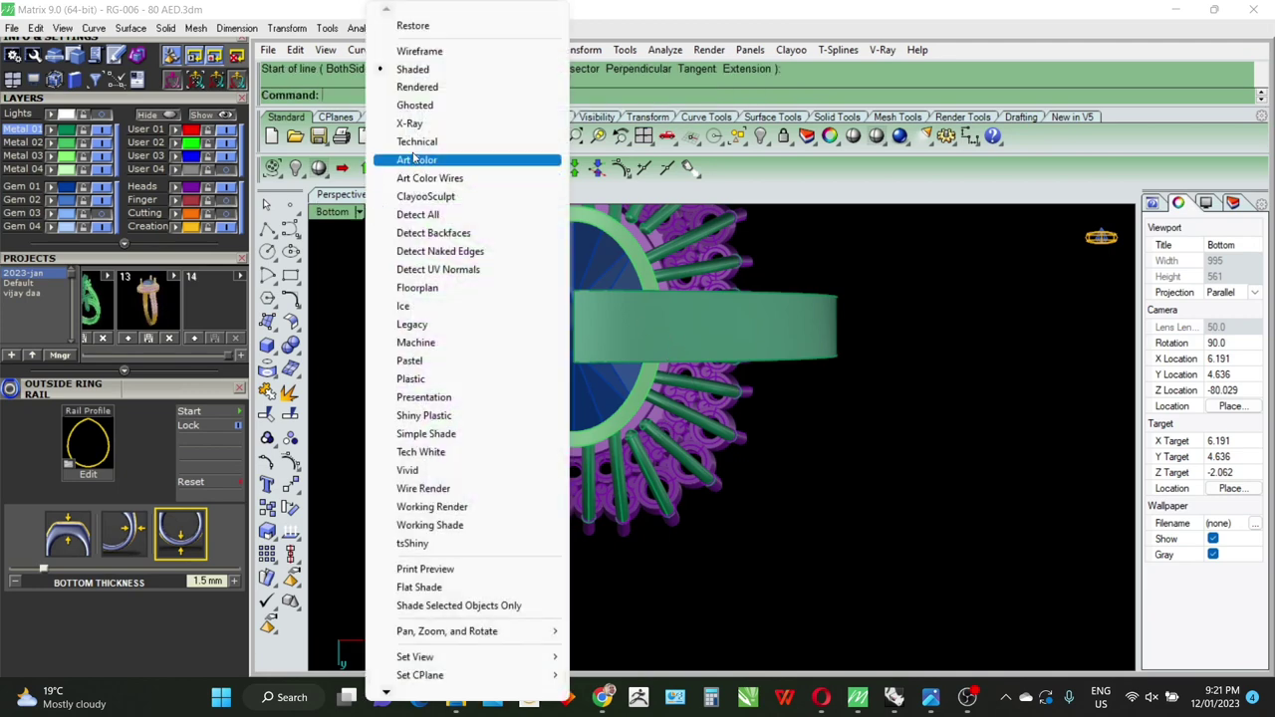
left_click(423, 106)
scroll(666, 334, "up", 5)
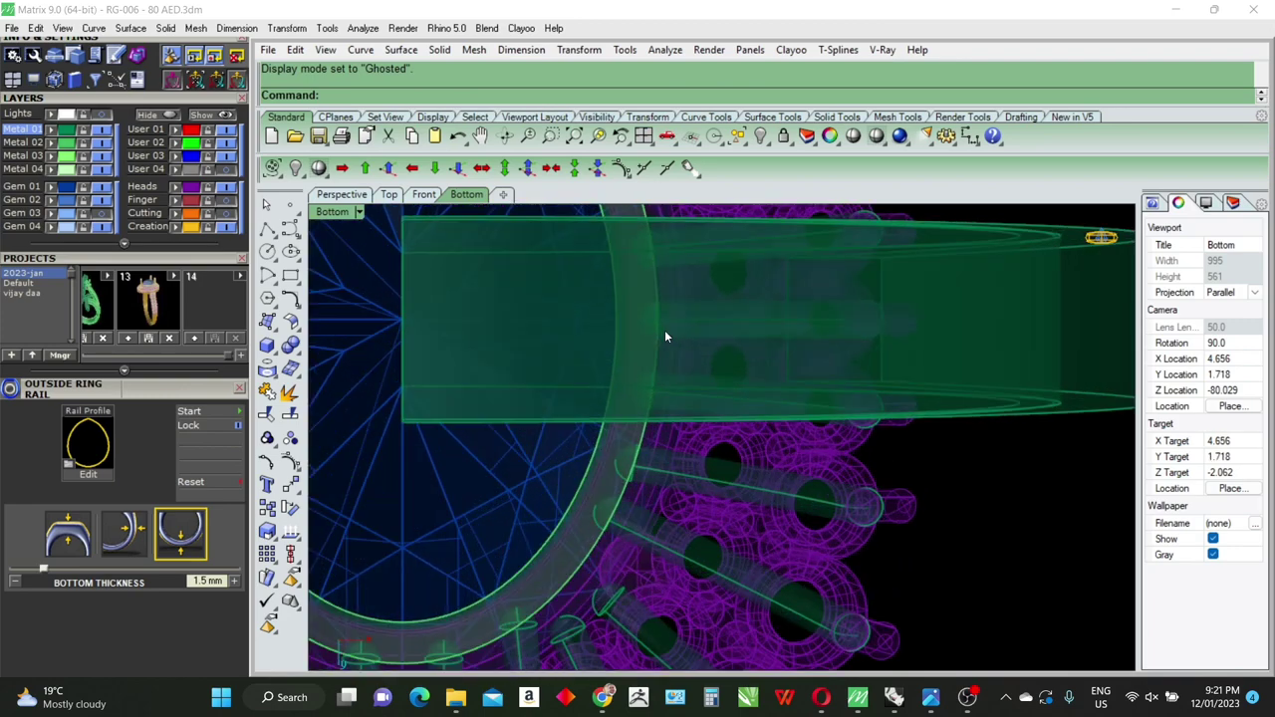
Step: Draw a line across the shank from the band edge and extrude it with ExtrudeCrv
right_click(666, 339)
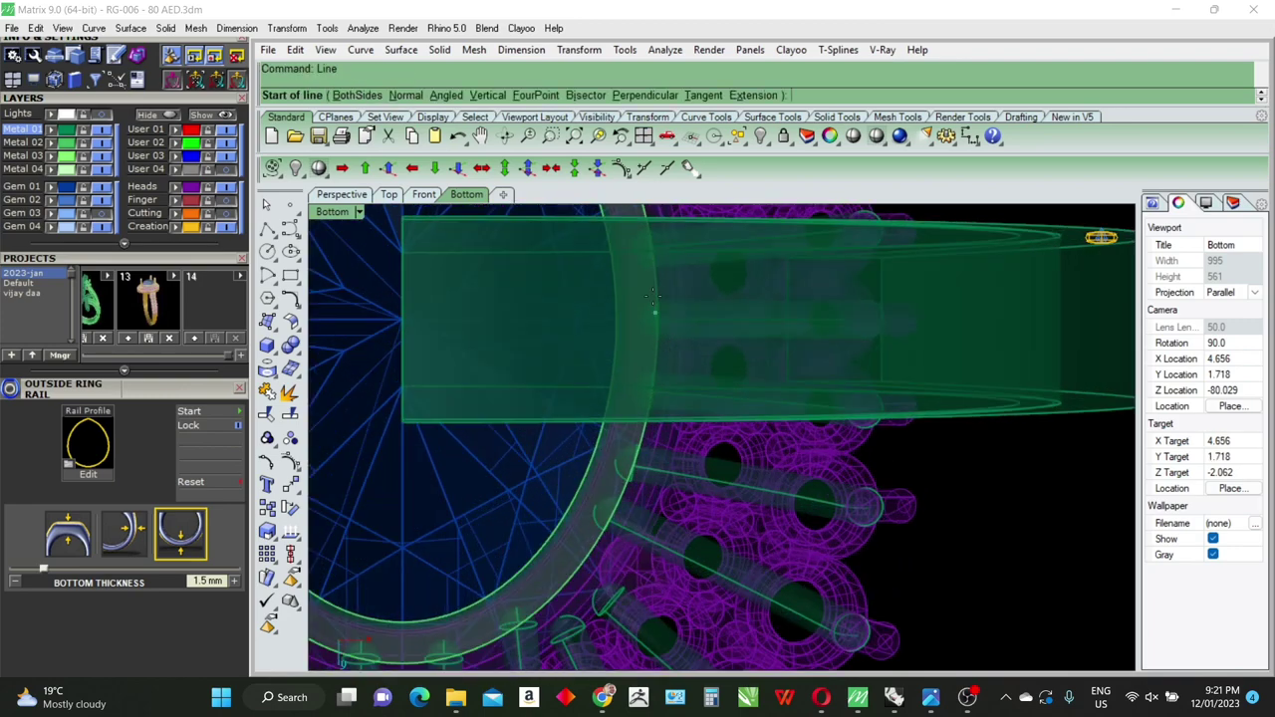
left_click(631, 239)
left_click(631, 402)
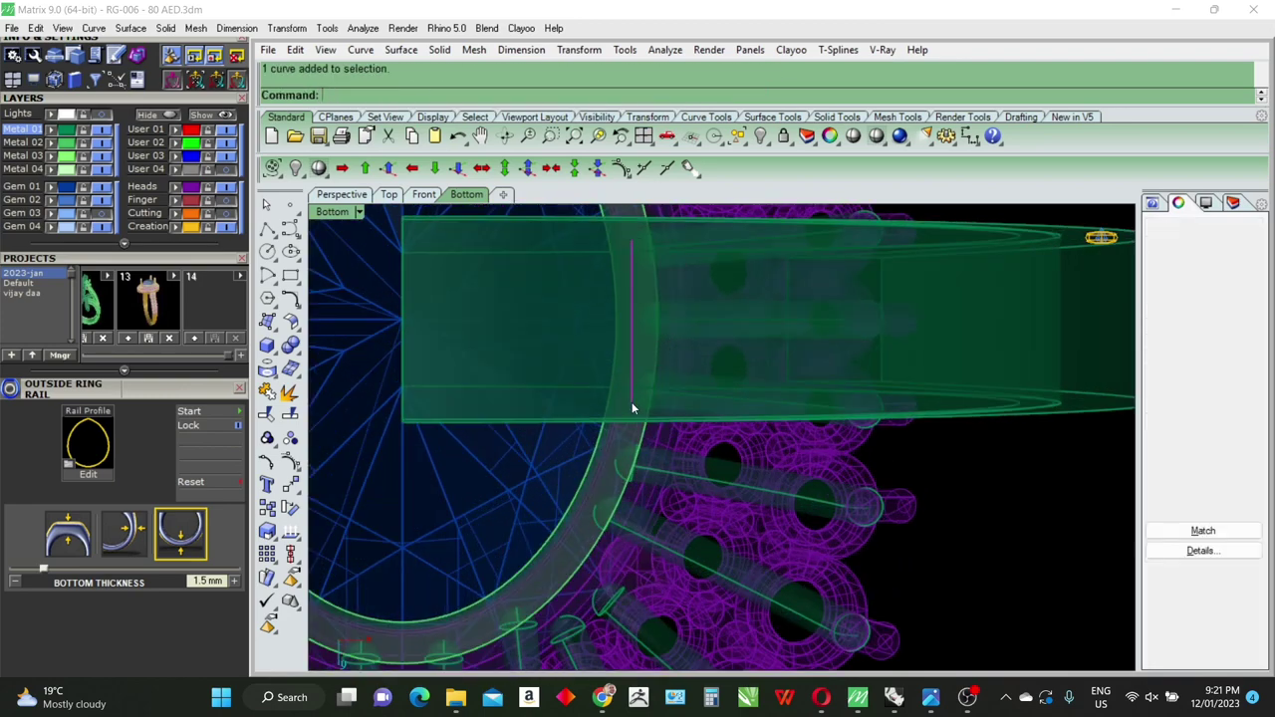
left_click(360, 196)
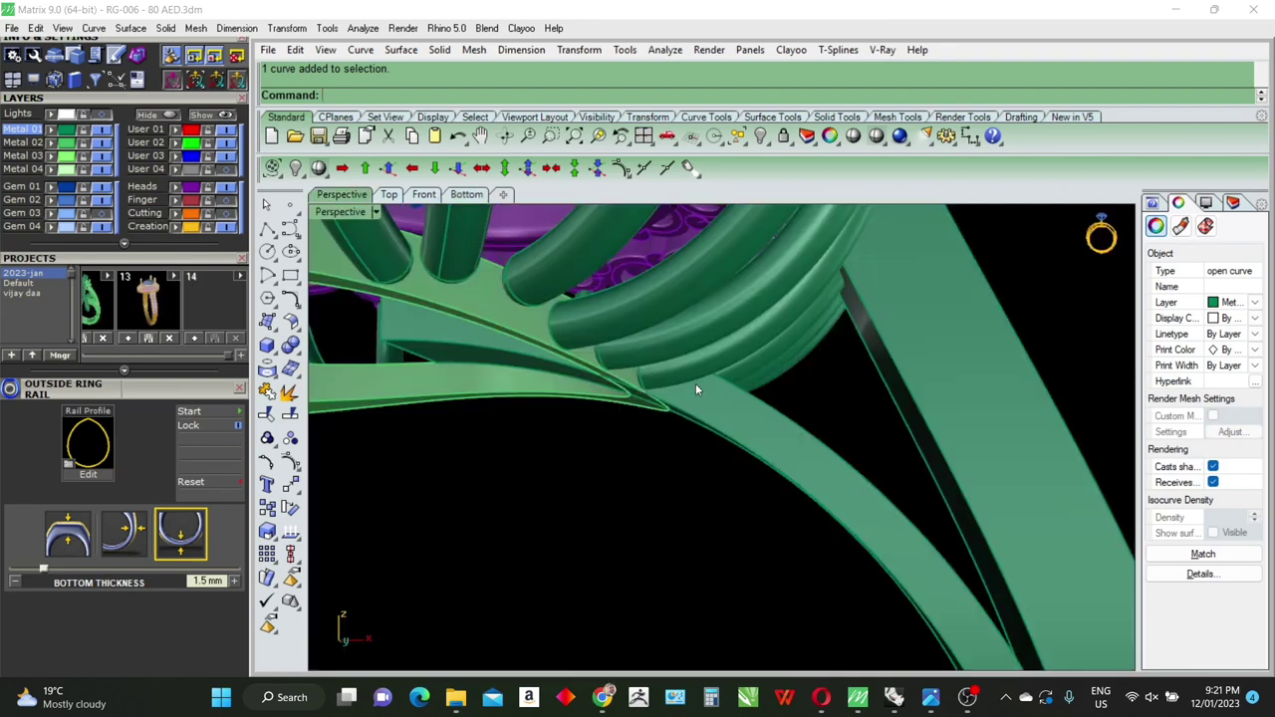
scroll(696, 383, "down", 2)
scroll(636, 333, "down", 2)
type("Extrudecrv")
key("Return")
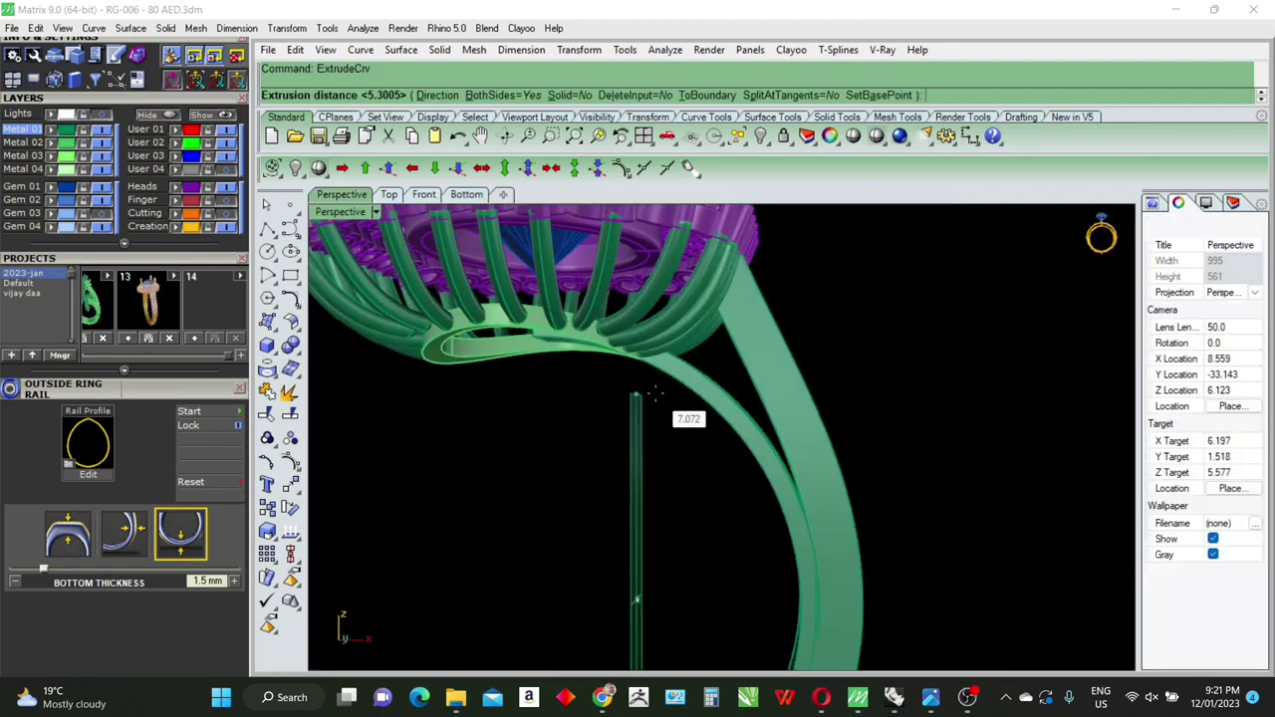
Step: BooleanSplit the shank with the extruded strip, then delete the leftover vertical strip
type("b")
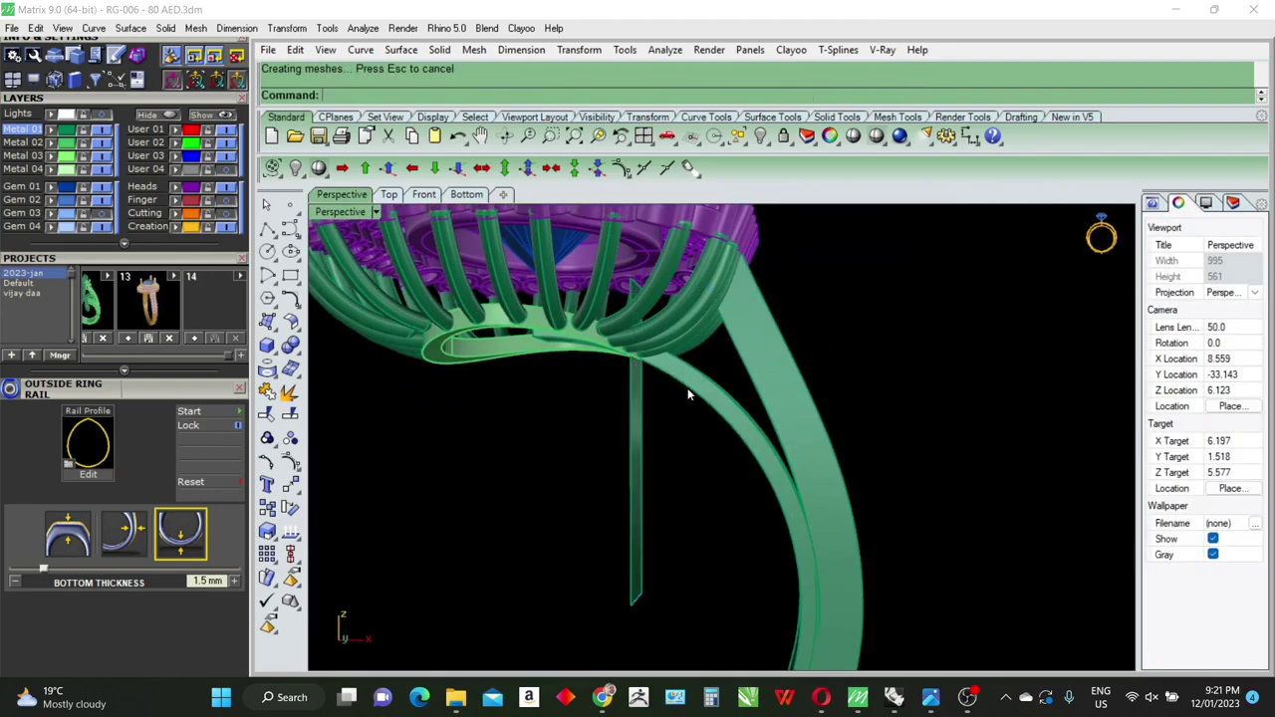
type("BooleanSplit")
key("Return")
key("Return")
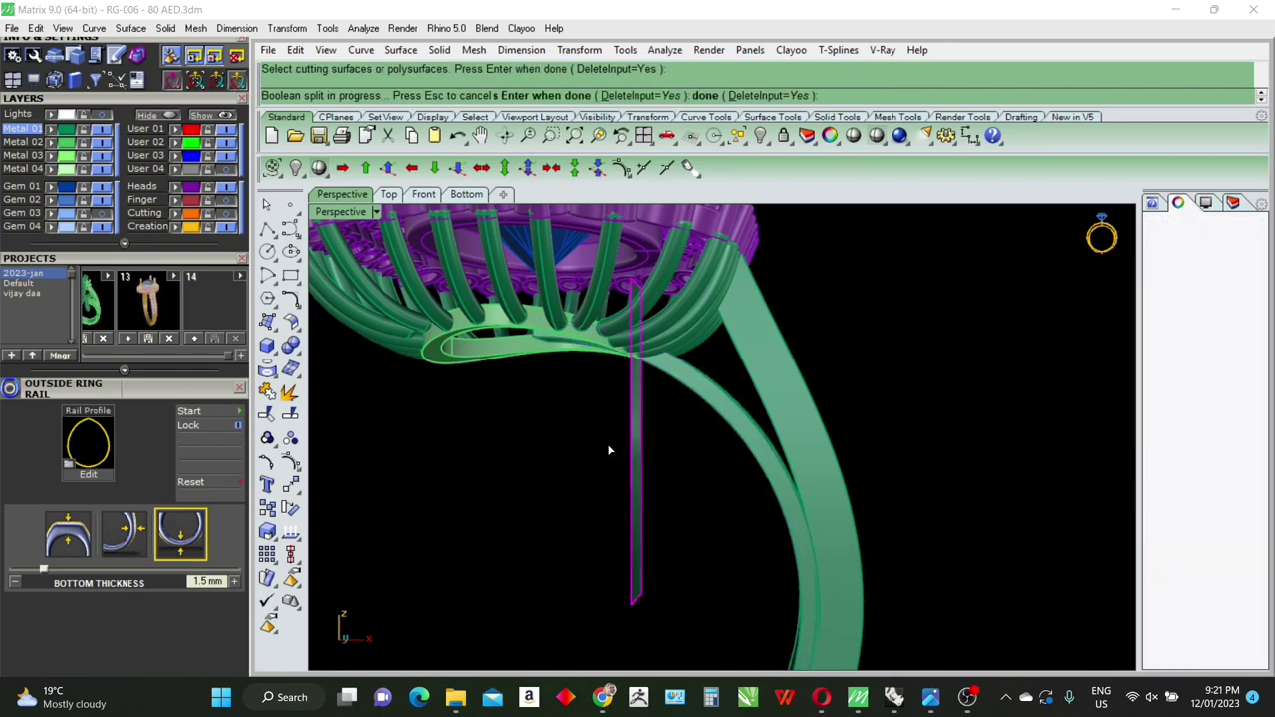
right_click_drag(598, 455, 649, 375)
left_click(625, 326)
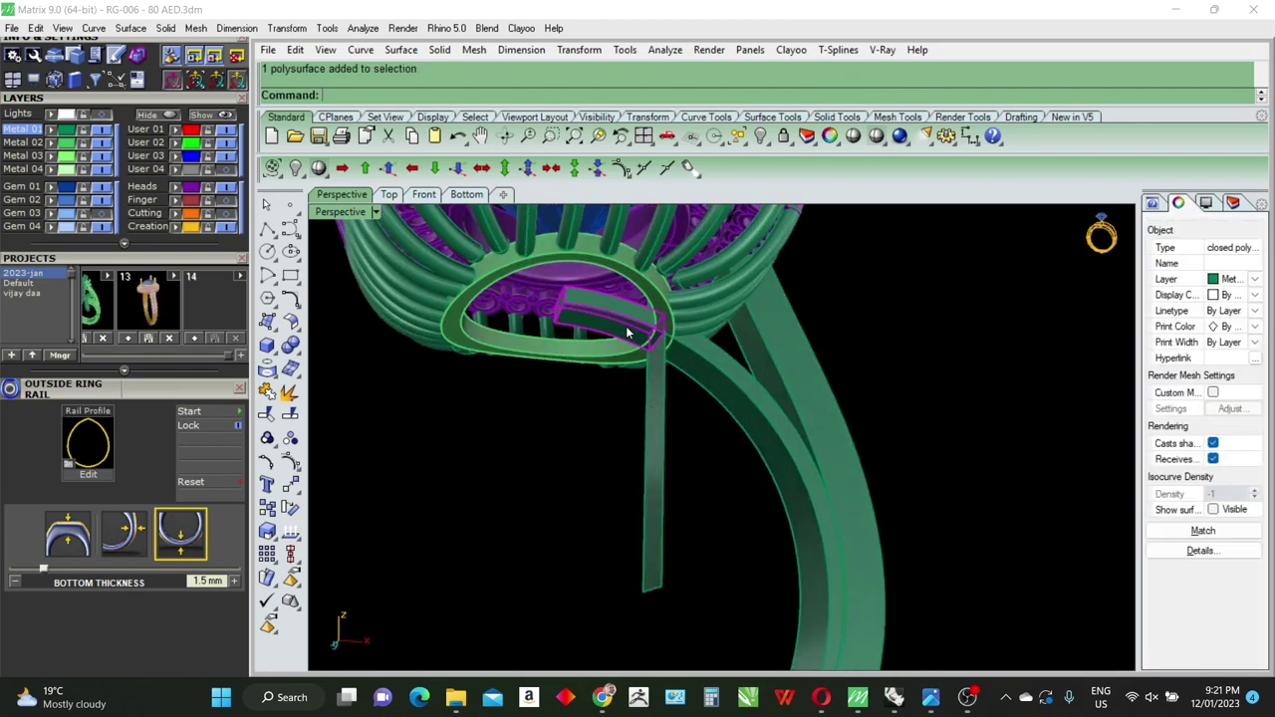
left_click(651, 438)
key("Delete")
scroll(713, 437, "down", 3)
right_click_drag(713, 443, 714, 497)
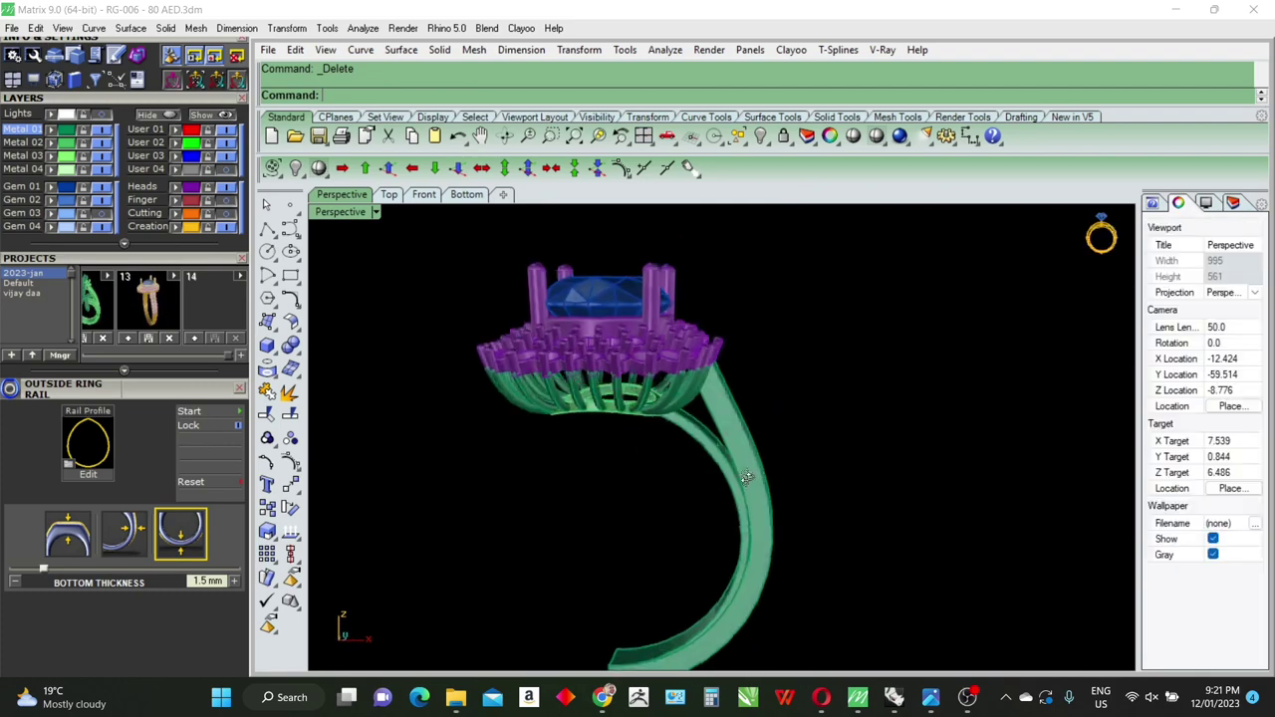
right_click_drag(758, 567, 797, 518)
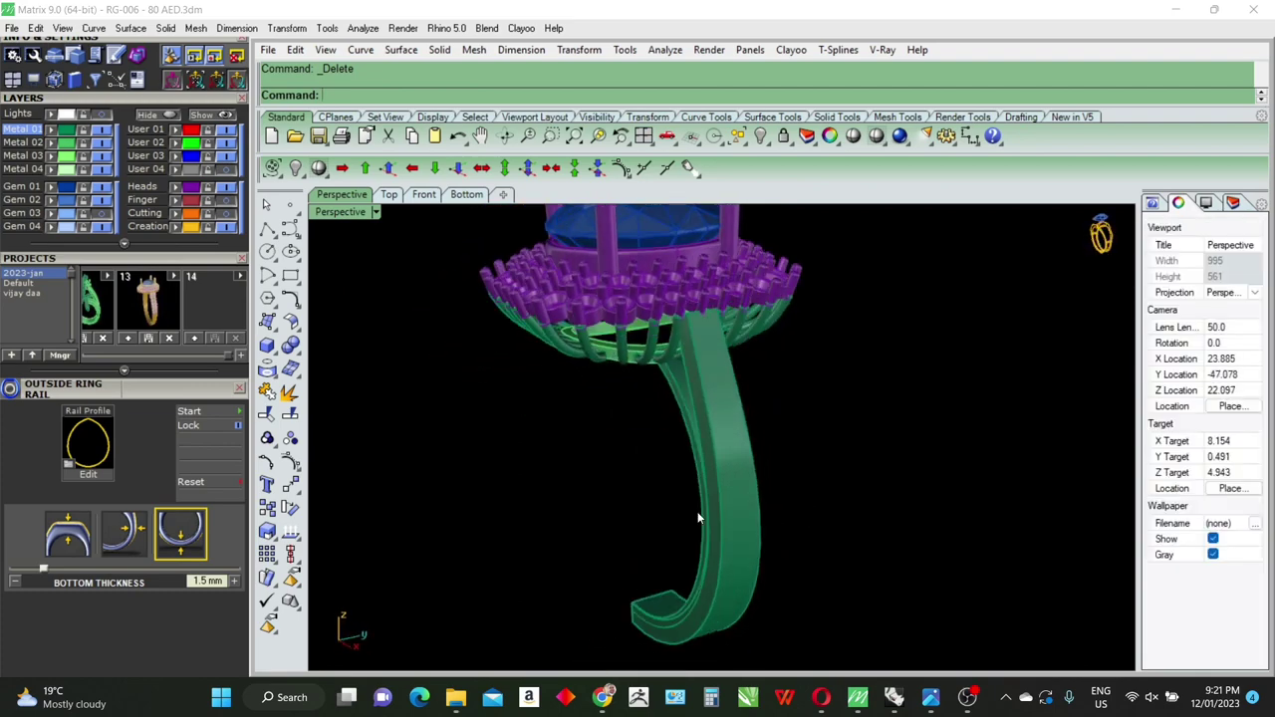
scroll(651, 293, "up", 5)
mouse_move(748, 416)
right_mouse_down()
mouse_move(648, 368)
mouse_move(621, 395)
right_mouse_up()
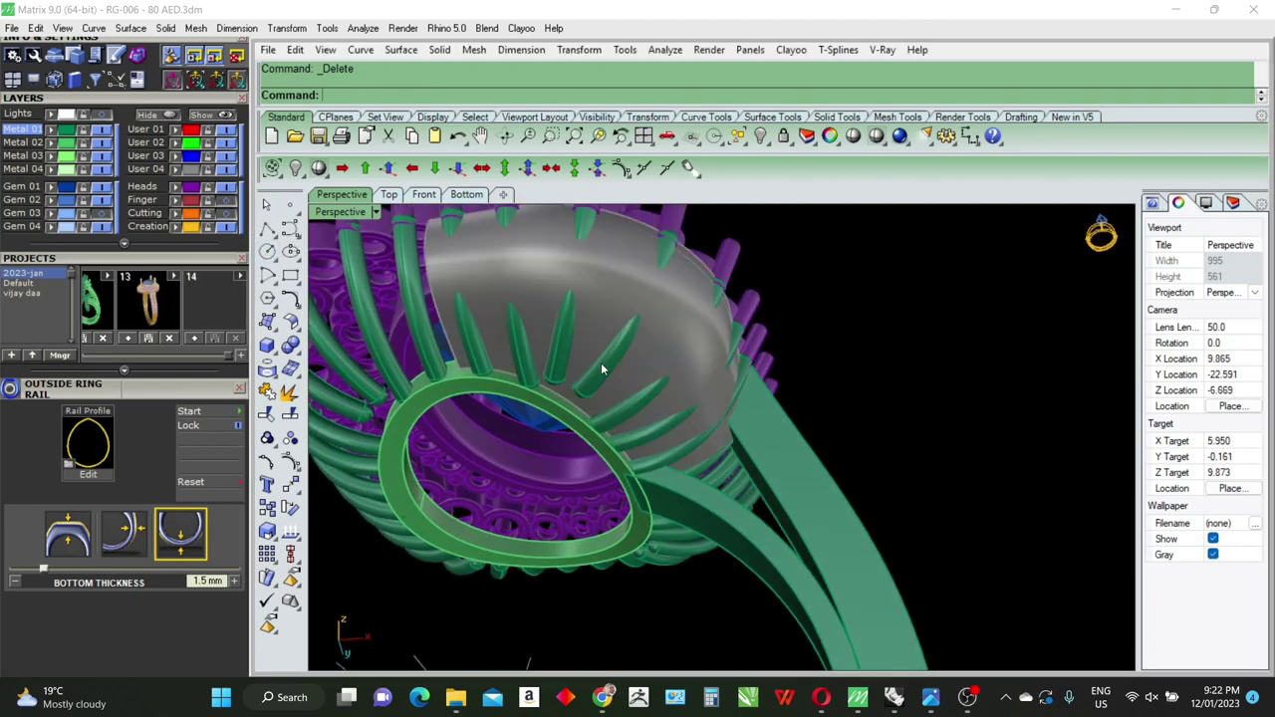
Step: Switch the Perspective viewport to Ghosted display
left_click(601, 363)
right_click_drag(618, 401, 592, 398)
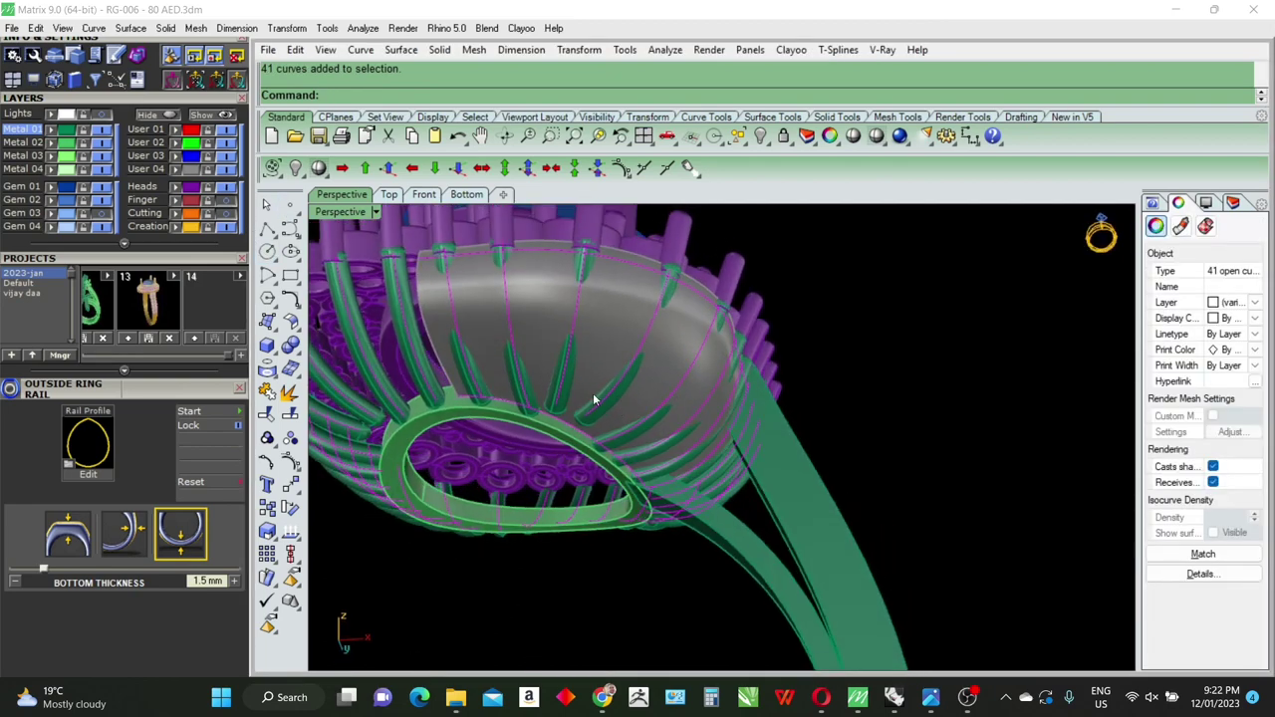
left_click(375, 212)
left_click(429, 108)
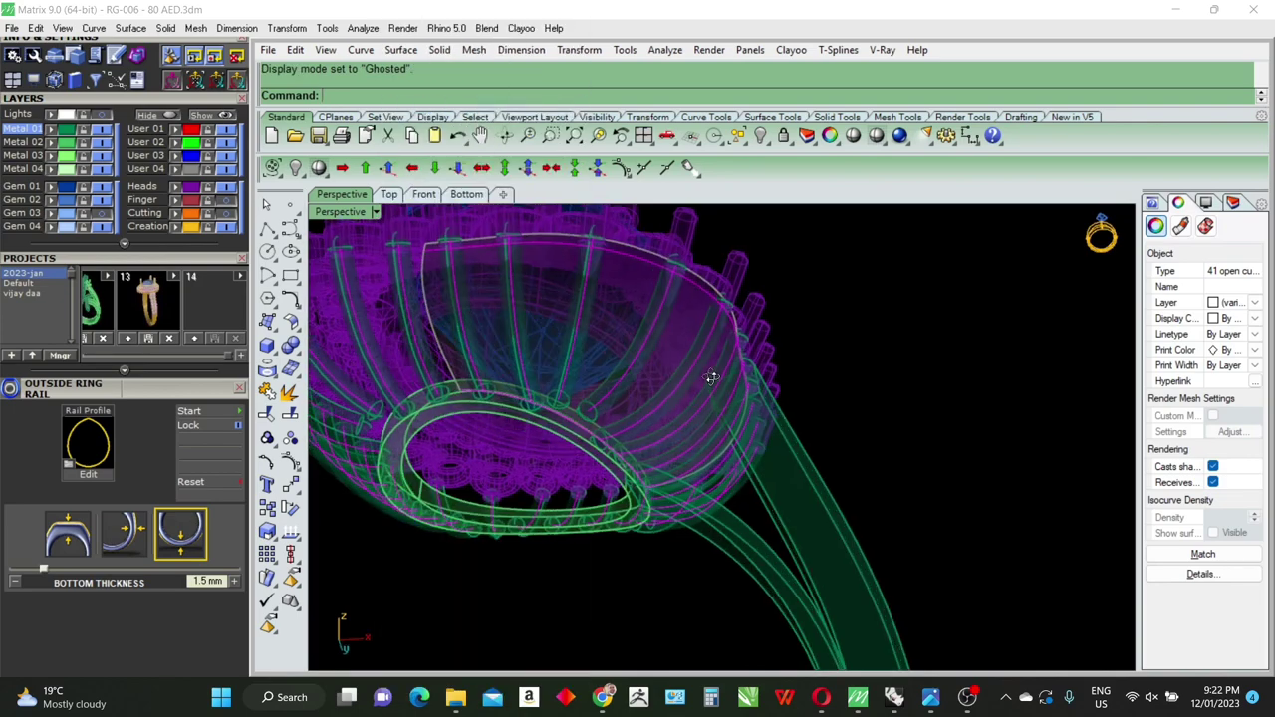
right_click_drag(711, 378, 667, 324)
key("Escape")
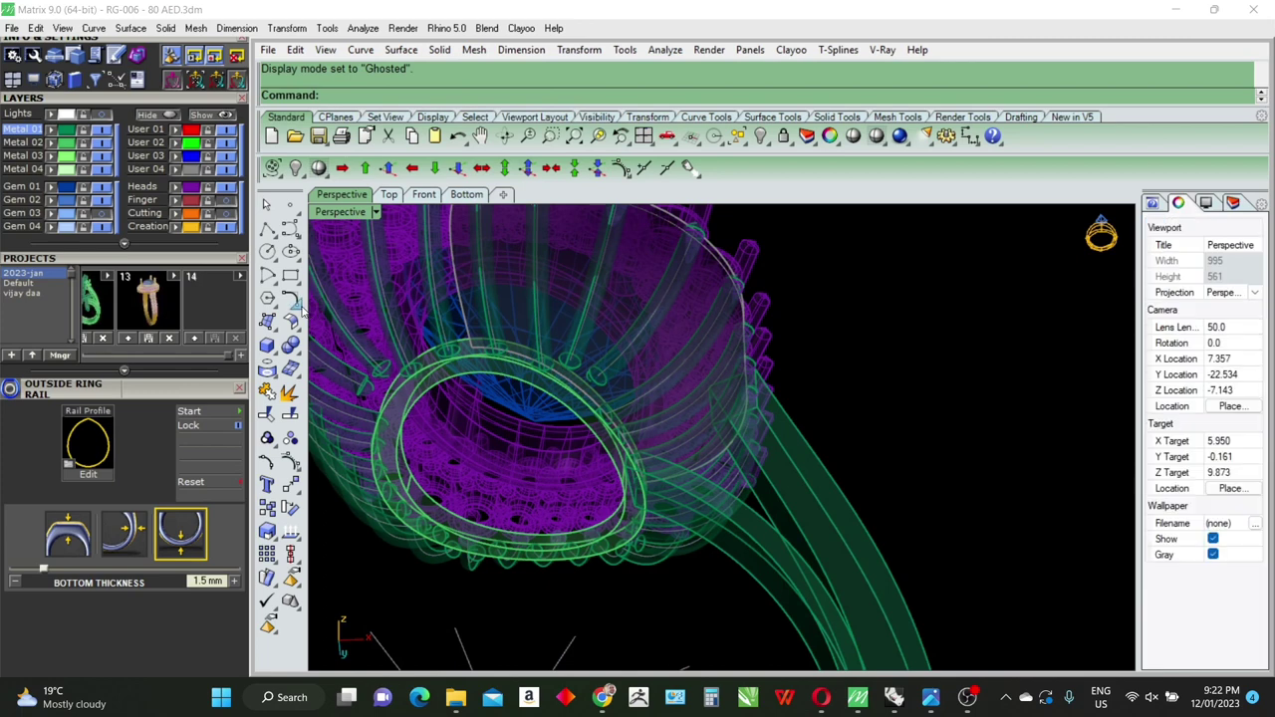
Step: Tear off the Extend toolbar and extend a curve at the head with an arc
left_click(291, 298)
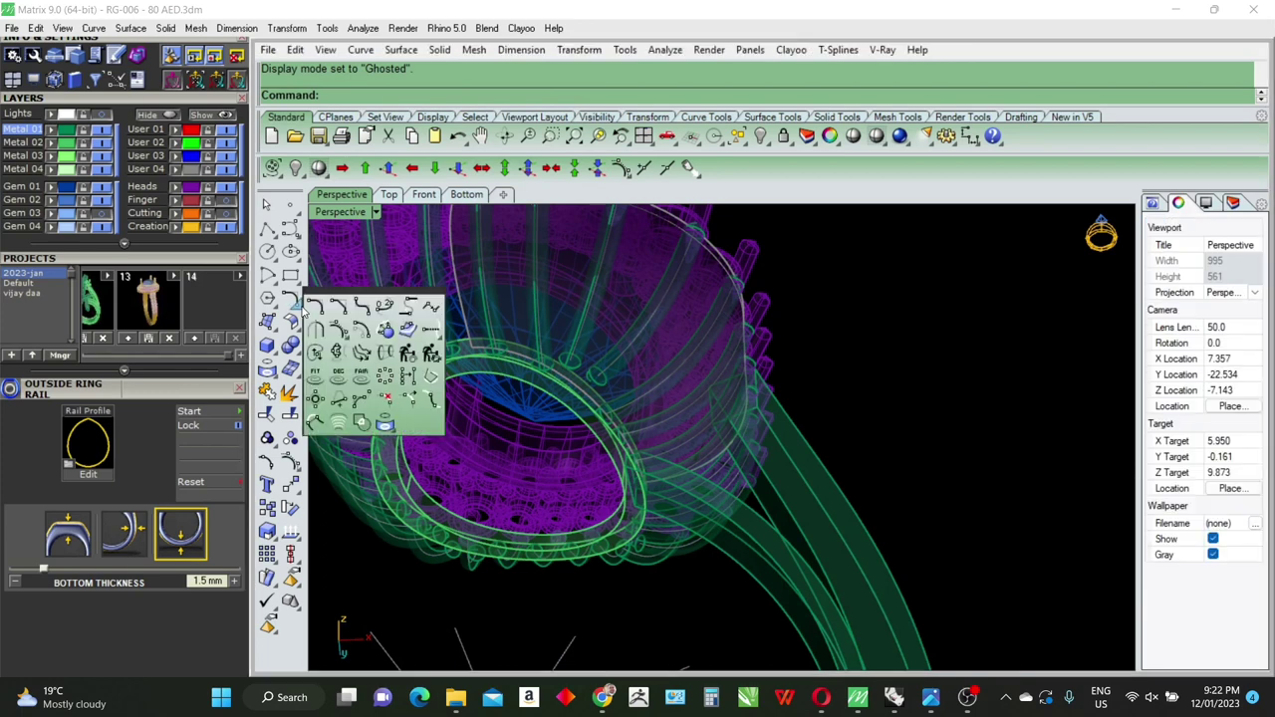
left_click(431, 334)
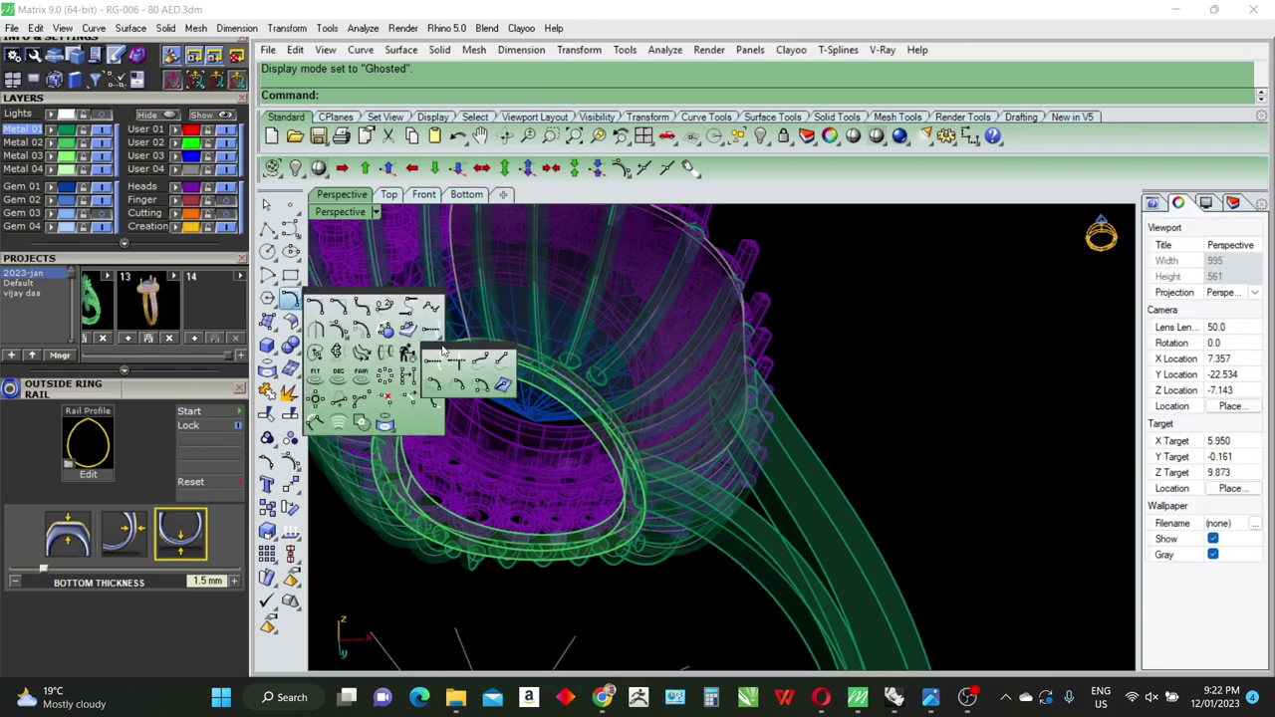
left_click_drag(444, 349, 884, 270)
left_click(899, 319)
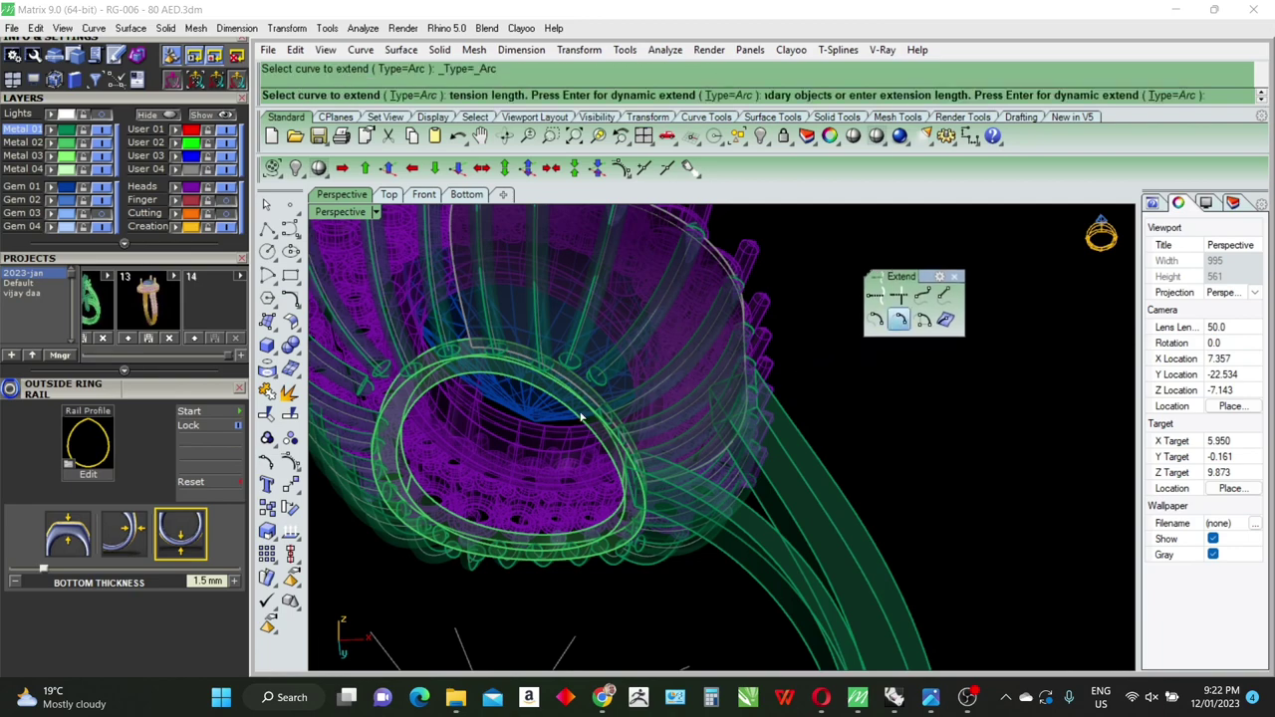
scroll(583, 386, "up", 3)
left_click(654, 360)
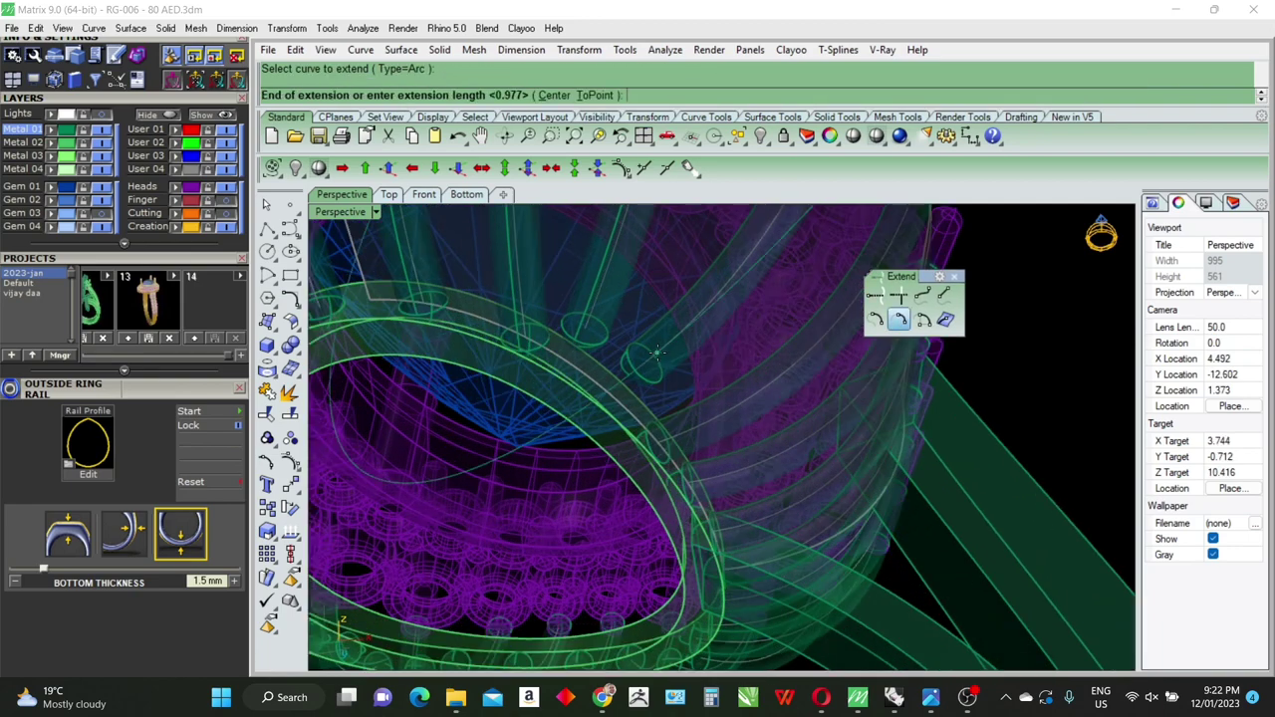
left_click(602, 392)
Step: Extend a second head curve with another arc extension
right_click(606, 354)
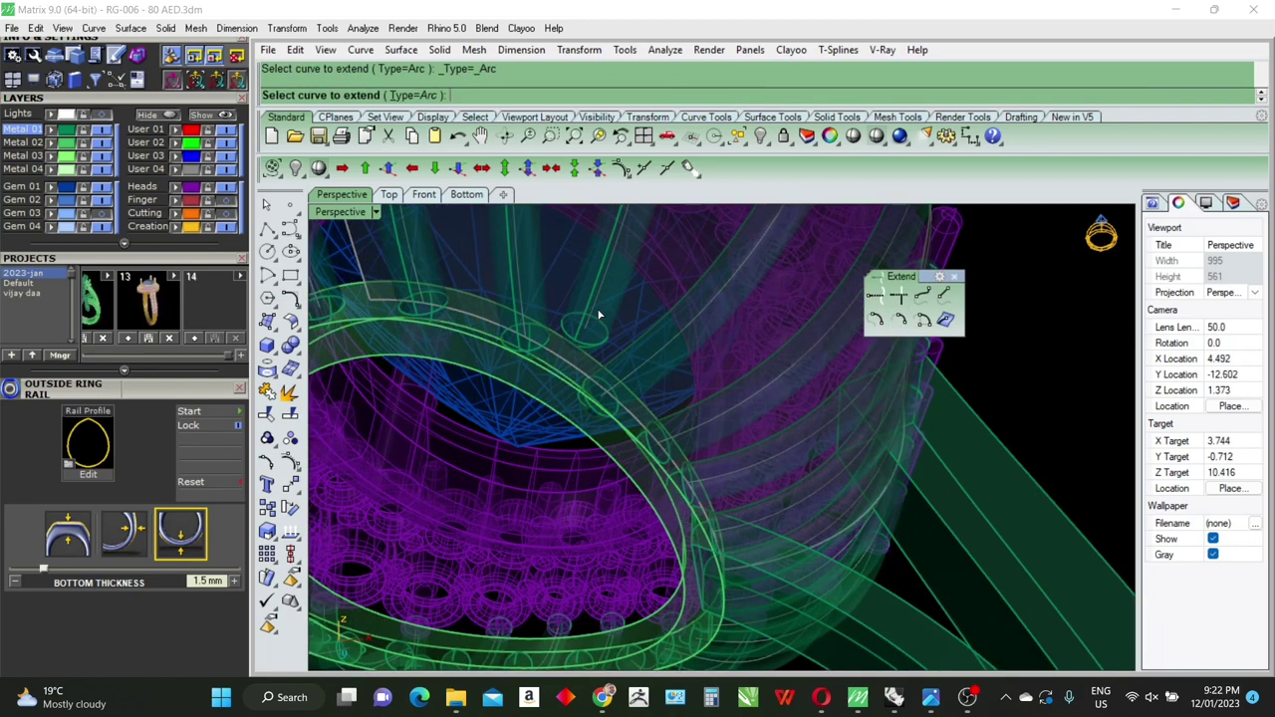
left_click(597, 309)
key("Return")
left_click(597, 301)
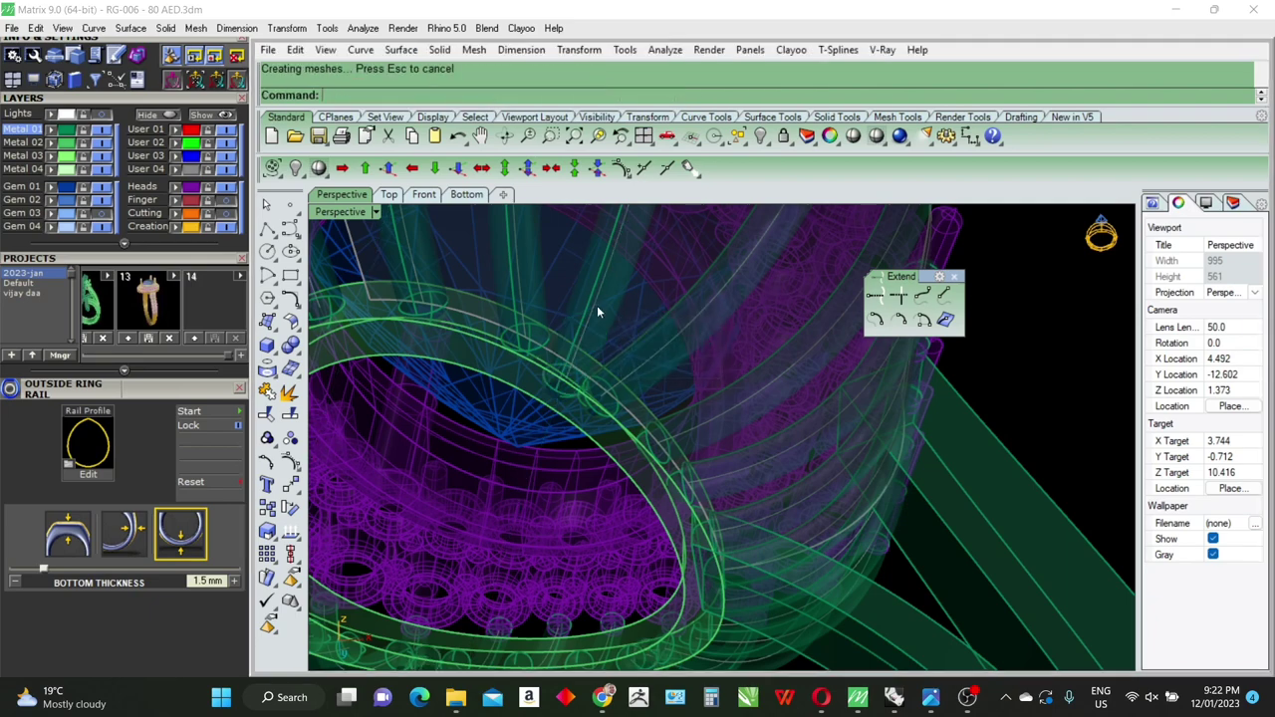
scroll(596, 305, "down", 3)
mouse_move(599, 315)
right_mouse_down()
mouse_move(733, 398)
mouse_move(735, 452)
right_mouse_up()
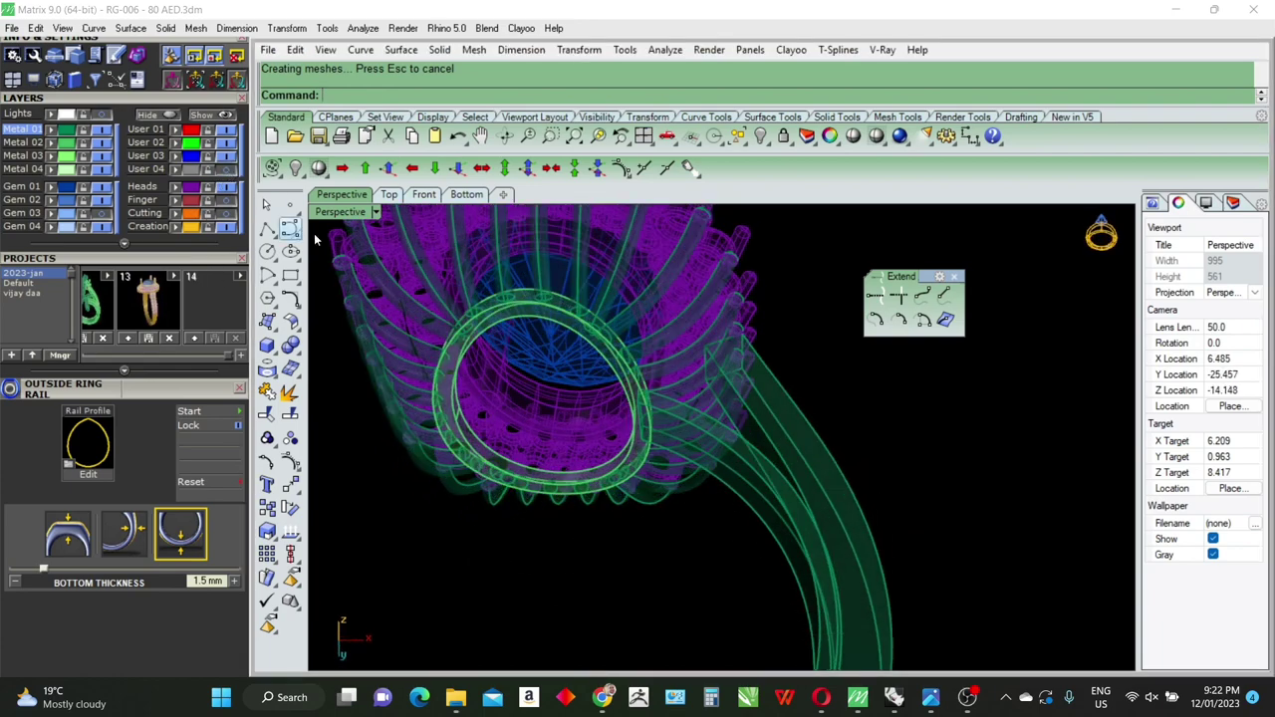
left_click(376, 212)
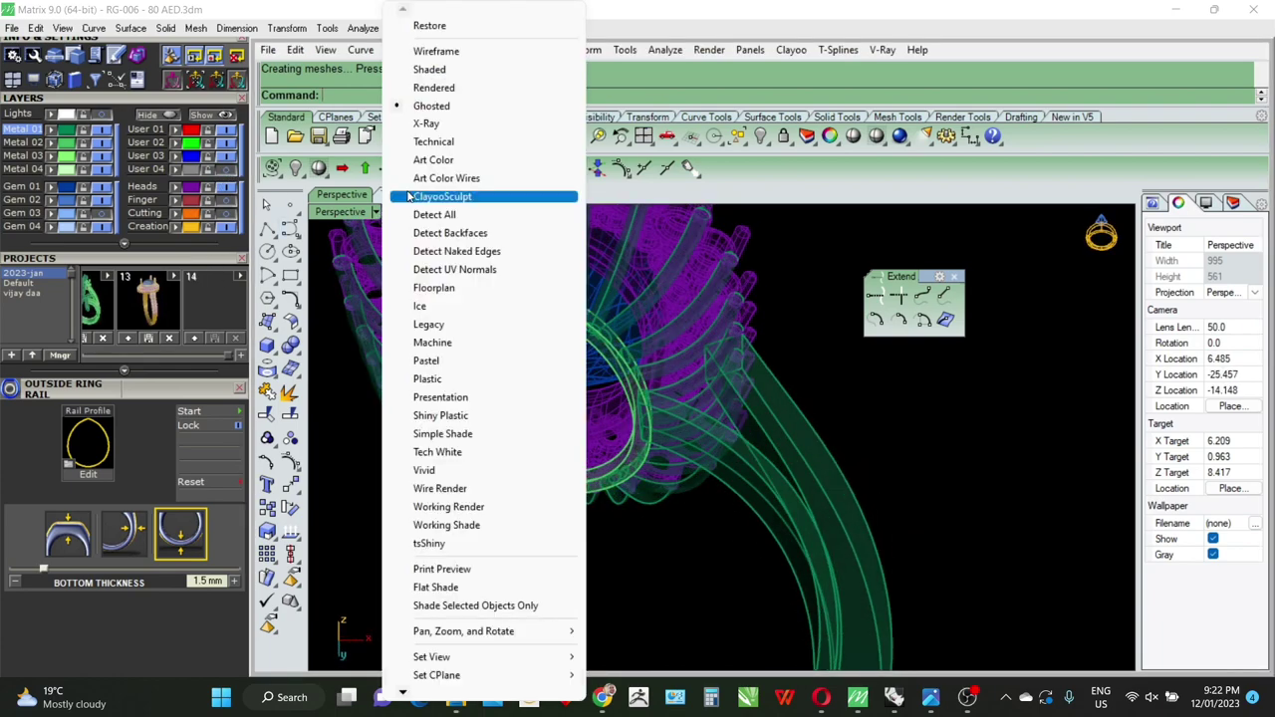
Step: Return the viewport to Shaded display and close the floating Extend toolbar
left_click(438, 70)
right_click_drag(739, 441, 730, 549)
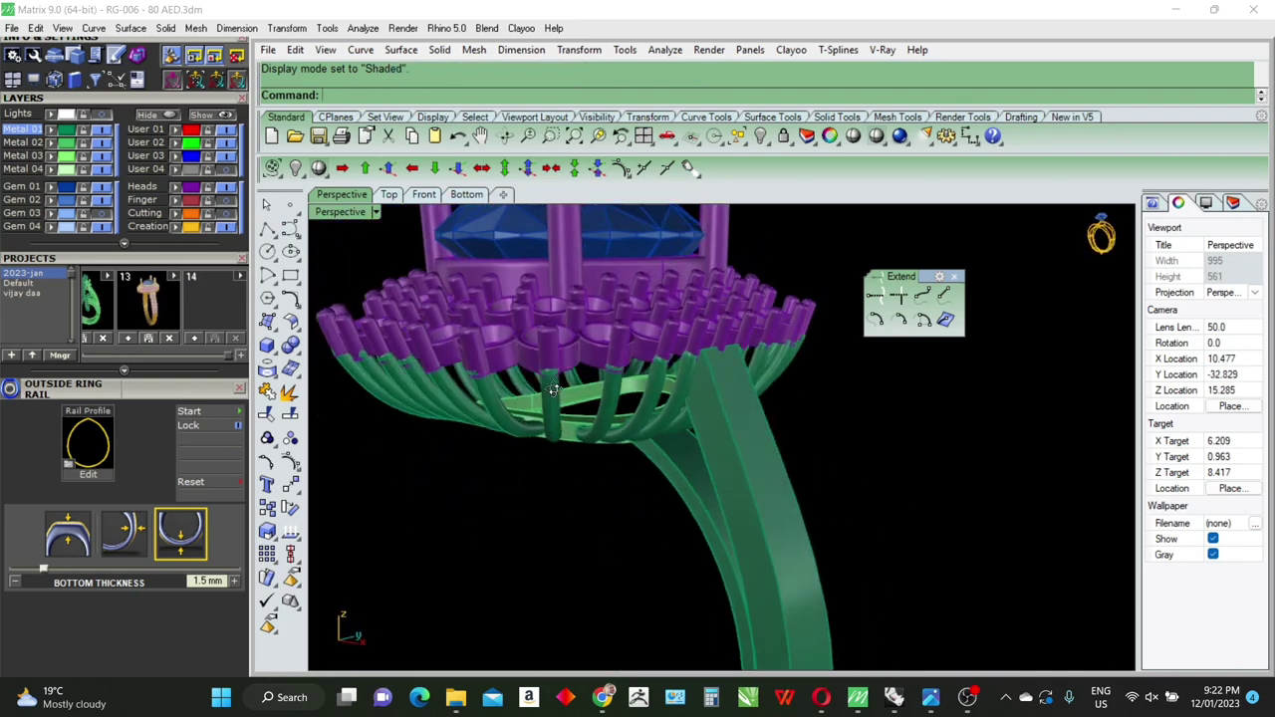
mouse_move(730, 549)
right_mouse_down()
mouse_move(471, 397)
mouse_move(731, 455)
right_mouse_up()
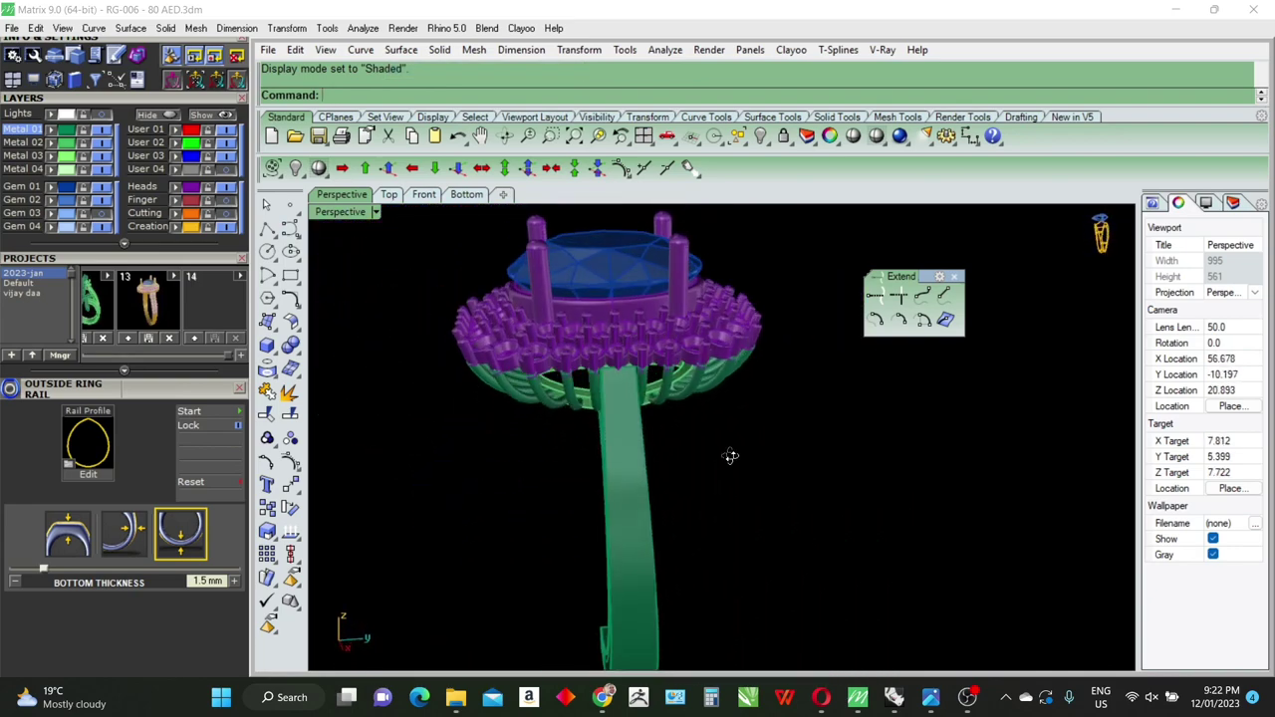
left_click(954, 277)
scroll(771, 375, "down", 3)
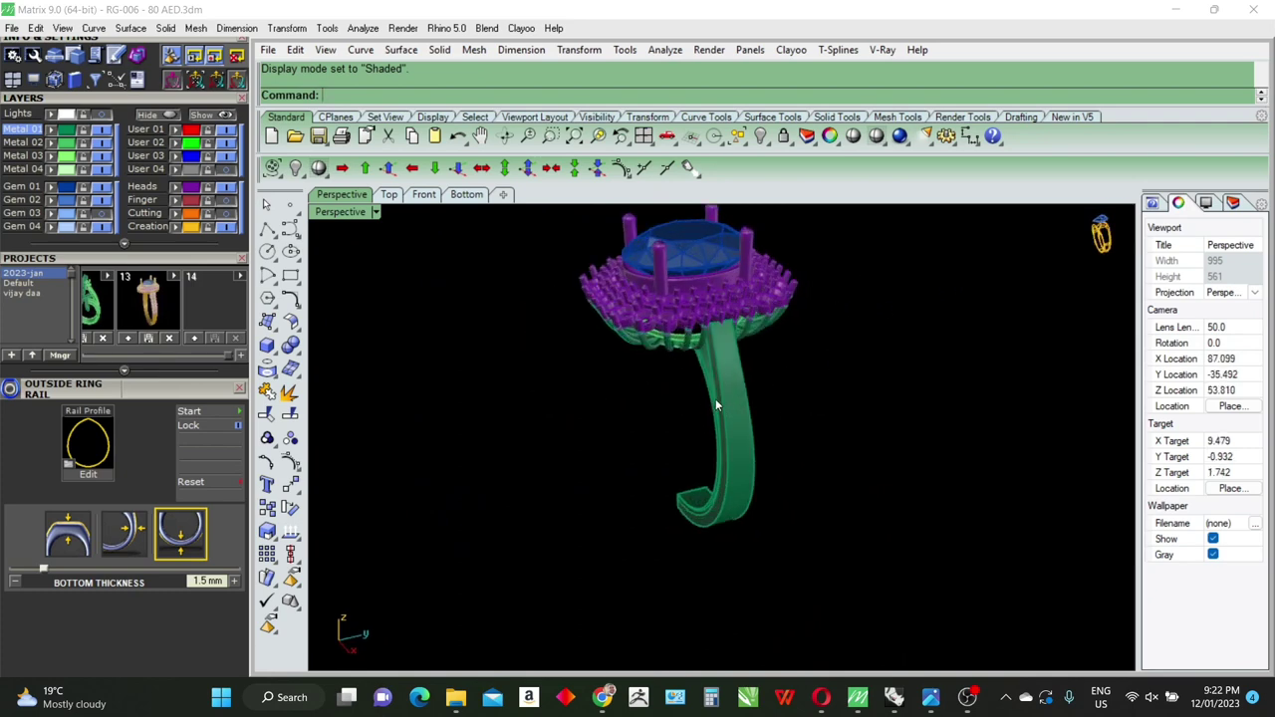
scroll(715, 399, "up", 5)
right_click_drag(752, 426, 765, 444)
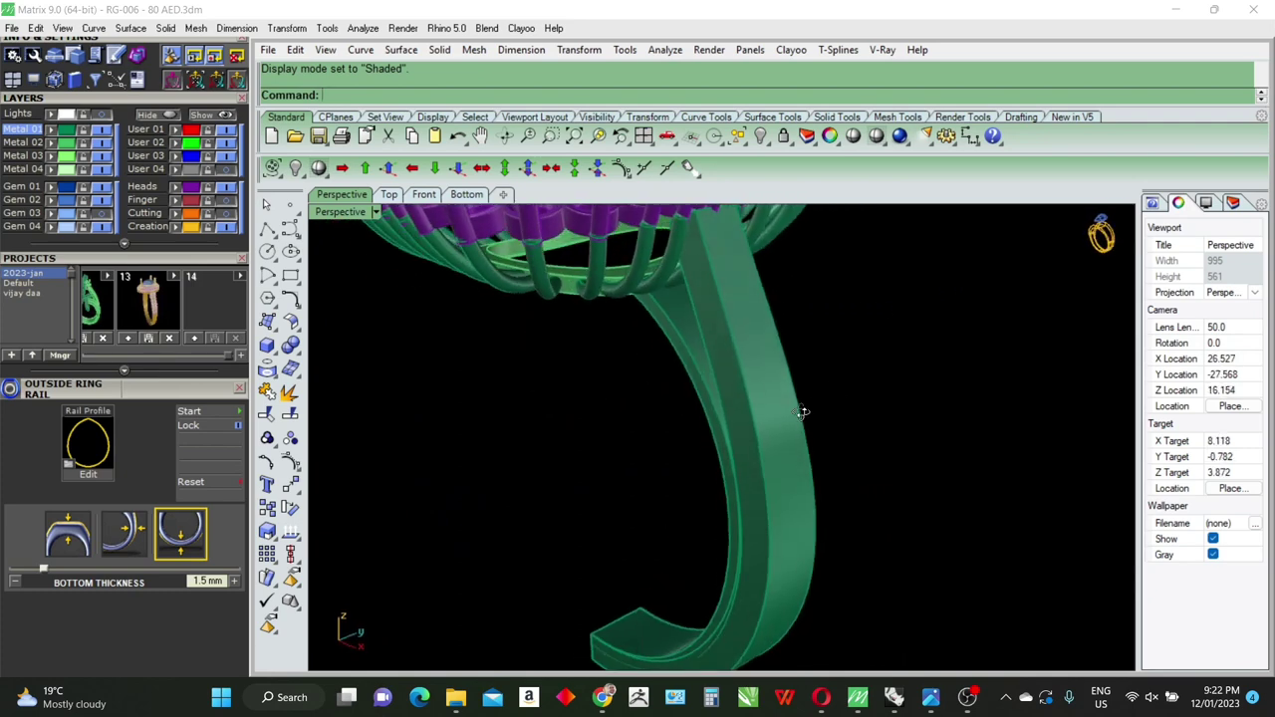
Step: Inspect the selected shank, clear the selection, and launch TweenCurves
scroll(737, 414, "up", 3)
left_click(702, 386)
scroll(697, 419, "down", 4)
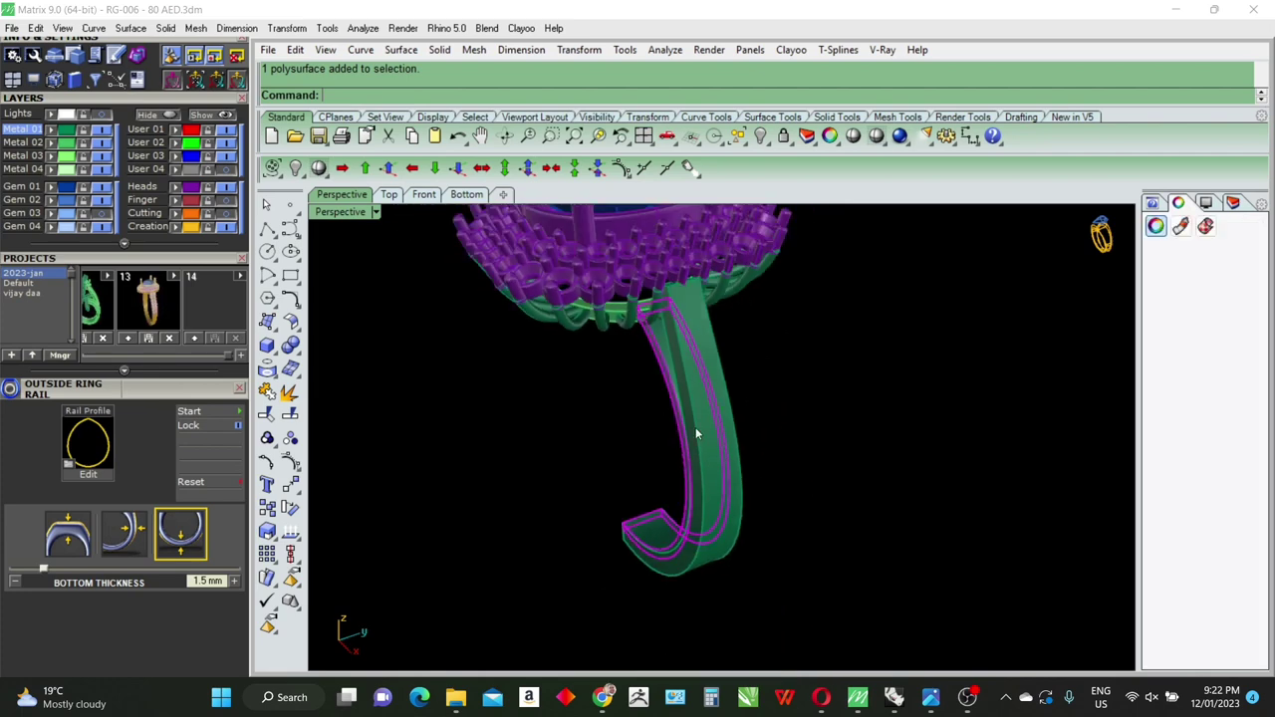
scroll(699, 459, "up", 2)
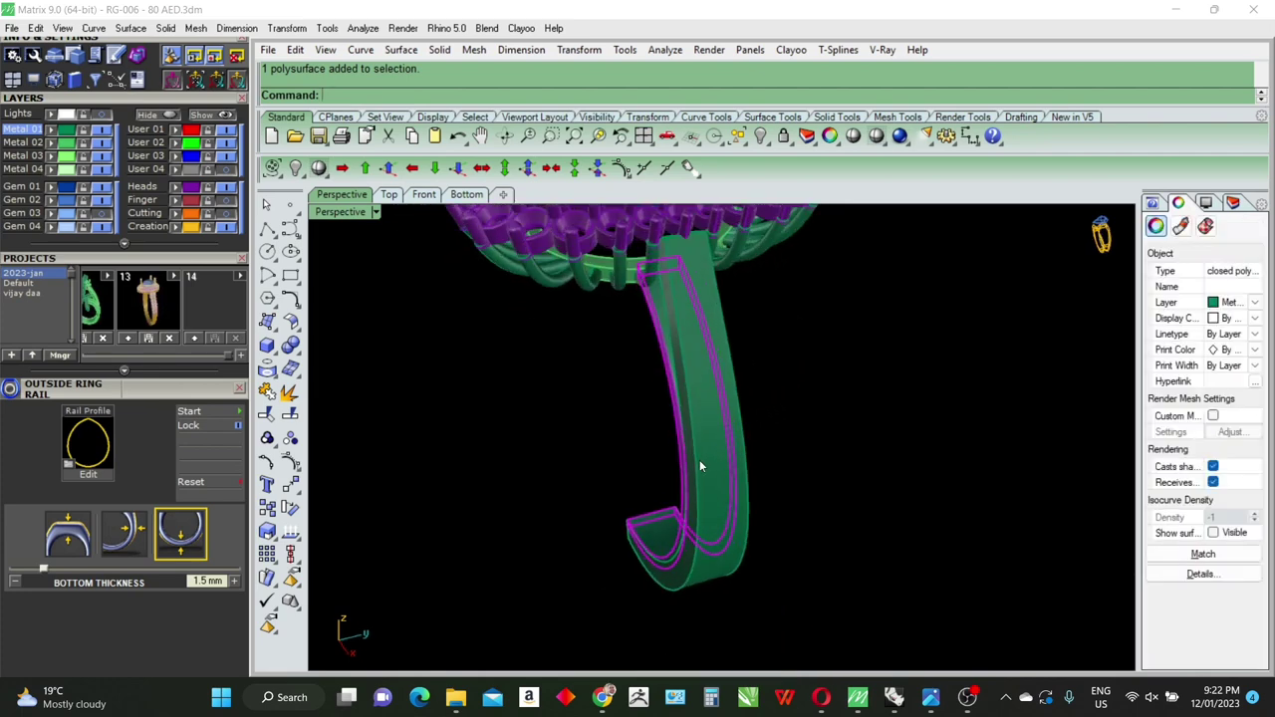
scroll(699, 459, "up", 3)
key("Escape")
key("Escape")
scroll(764, 481, "down", 3)
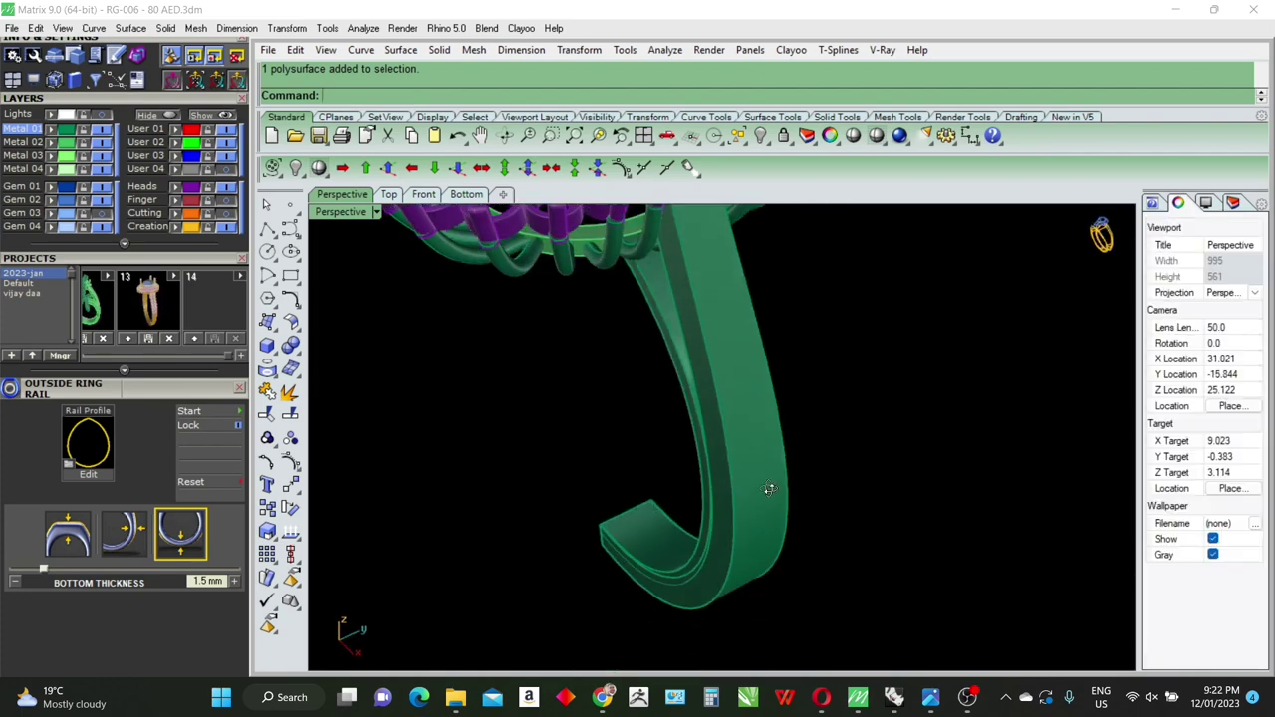
type("TweenCurves")
key("Return")
Step: Create a tween curve between the shank's two edge curves
left_click(738, 449)
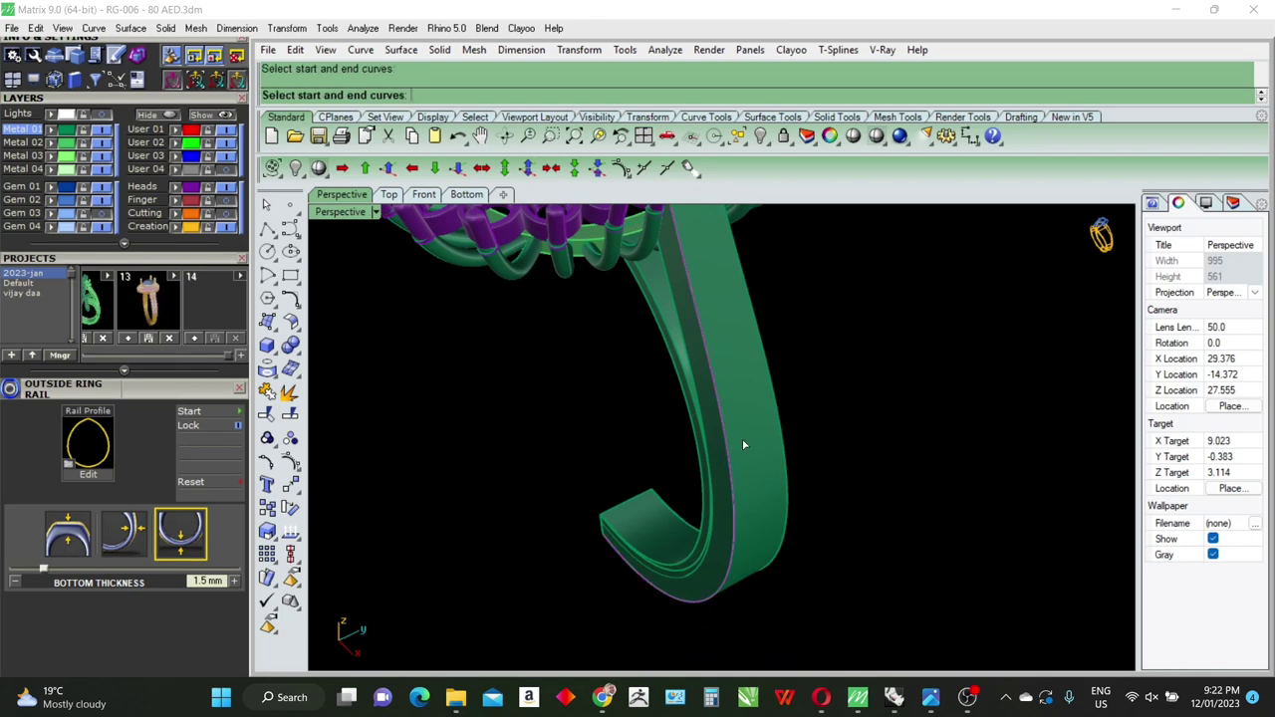
left_click(781, 430)
key("Return")
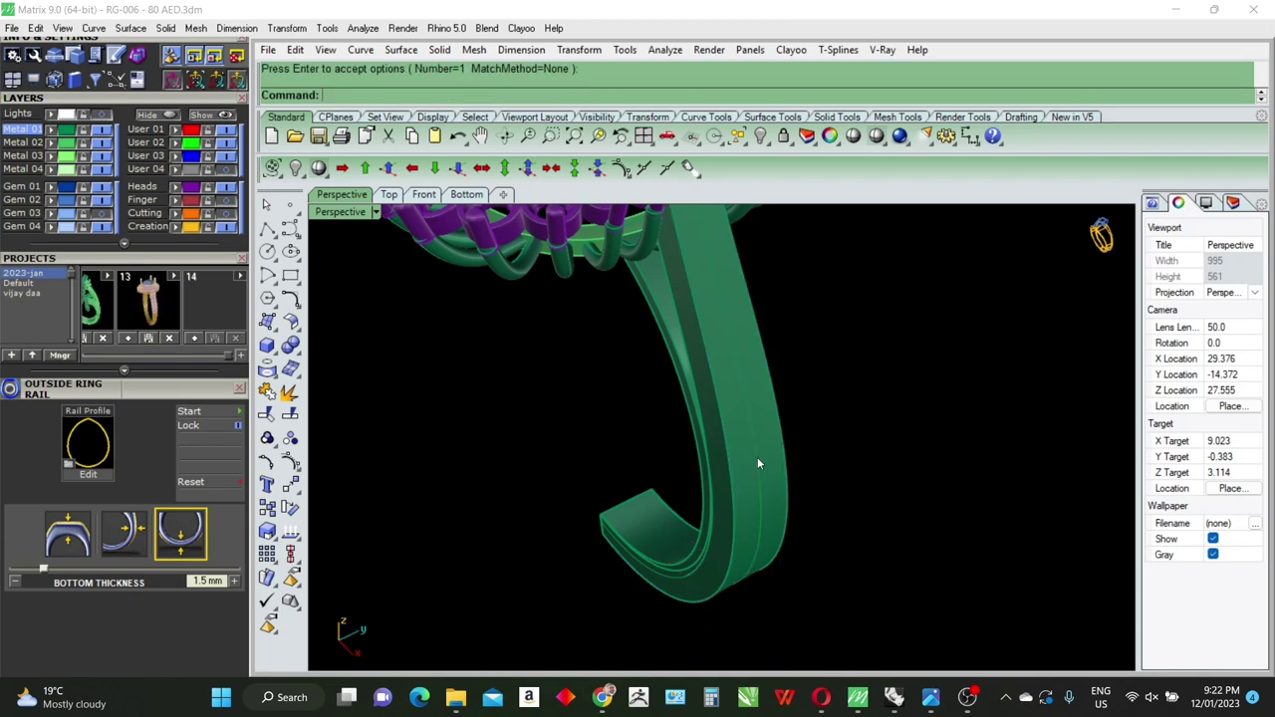
scroll(740, 536, "down", 2)
scroll(796, 484, "down", 1)
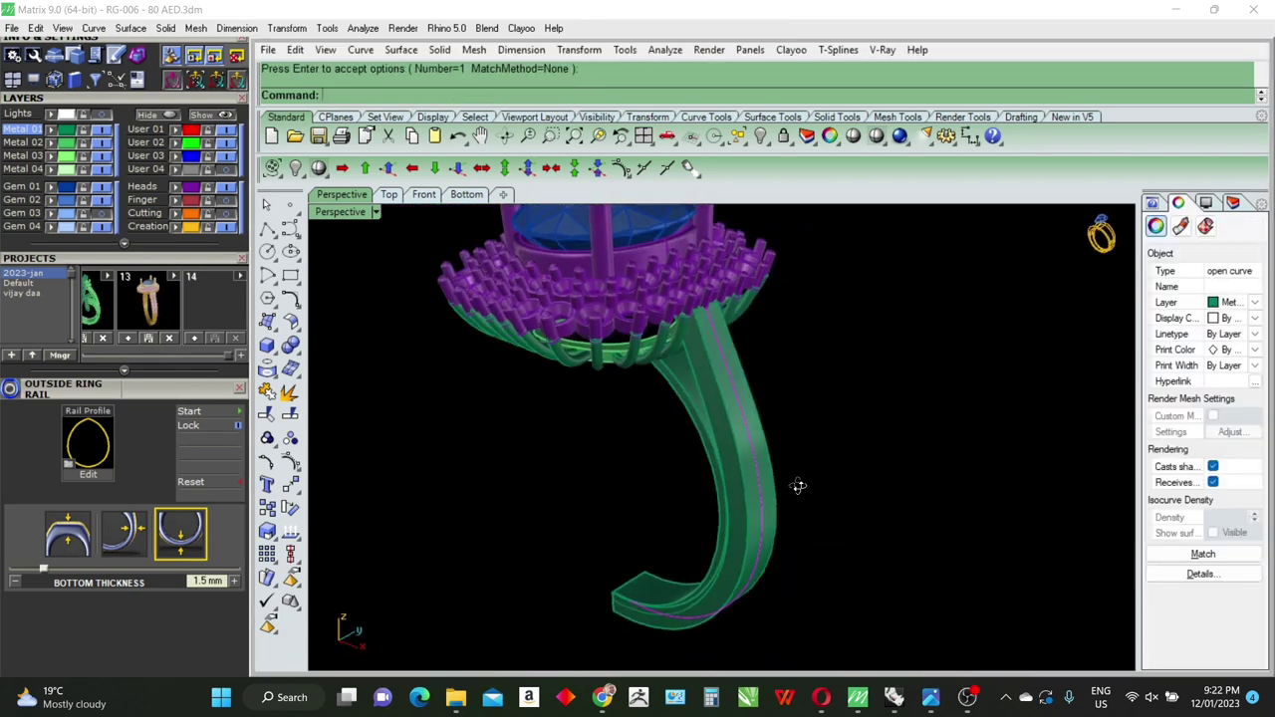
Step: Split the tween curve at a point and delete the unwanted piece
type("split")
key("Return")
type("p")
key("Return")
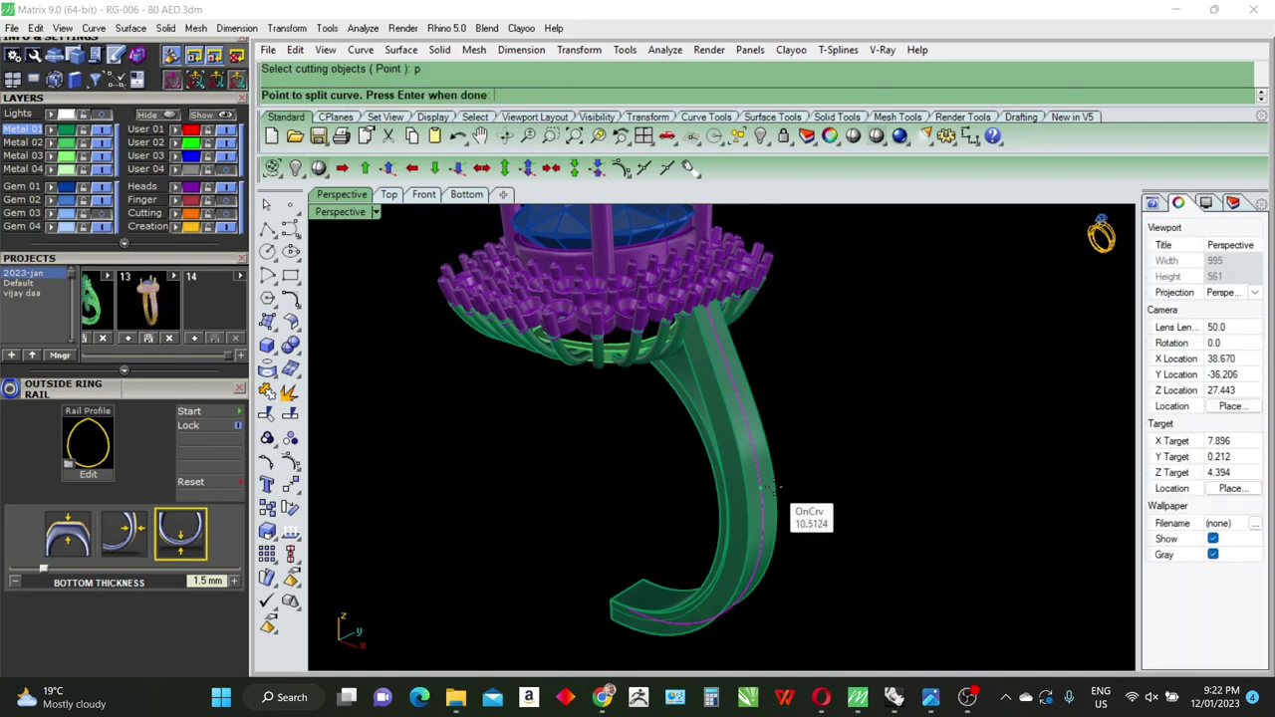
left_click(769, 488)
key("Return")
left_click(758, 456, "ctrl")
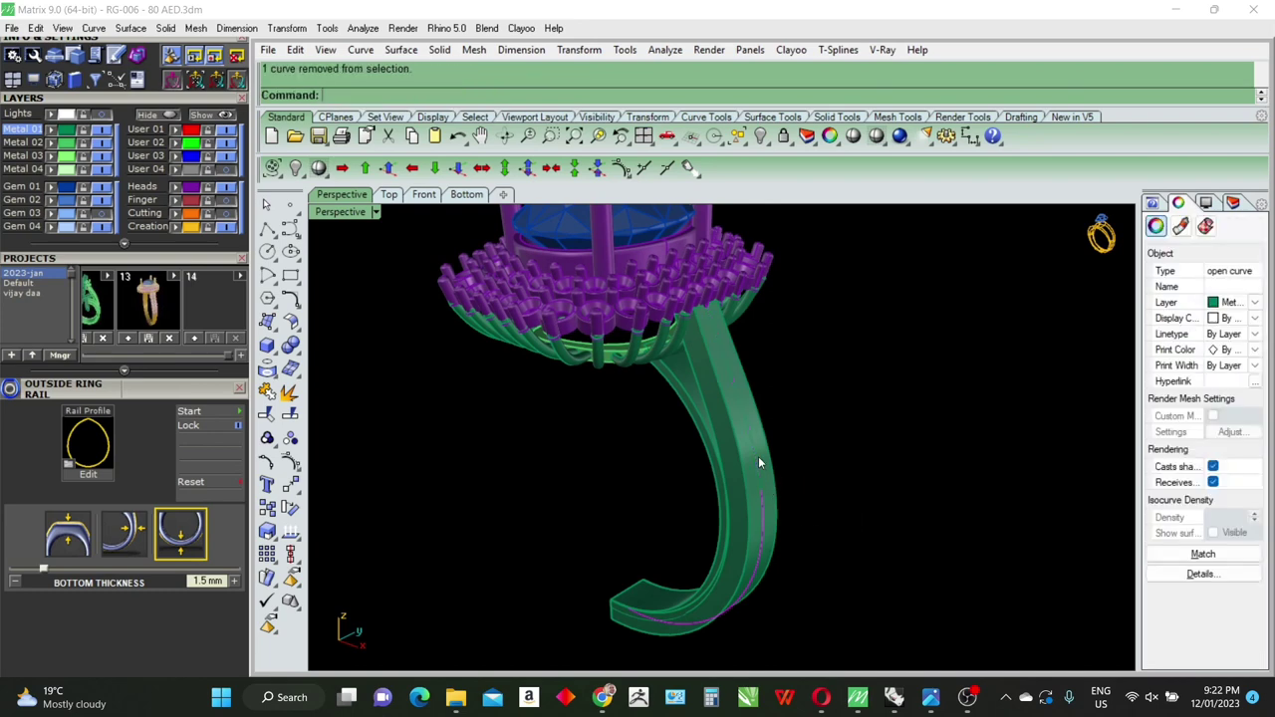
key("Delete")
Step: Rebuild the centre curve with 7 points, degree 3, and turn on its control points
left_click(757, 456)
type("rebuild")
key("Return")
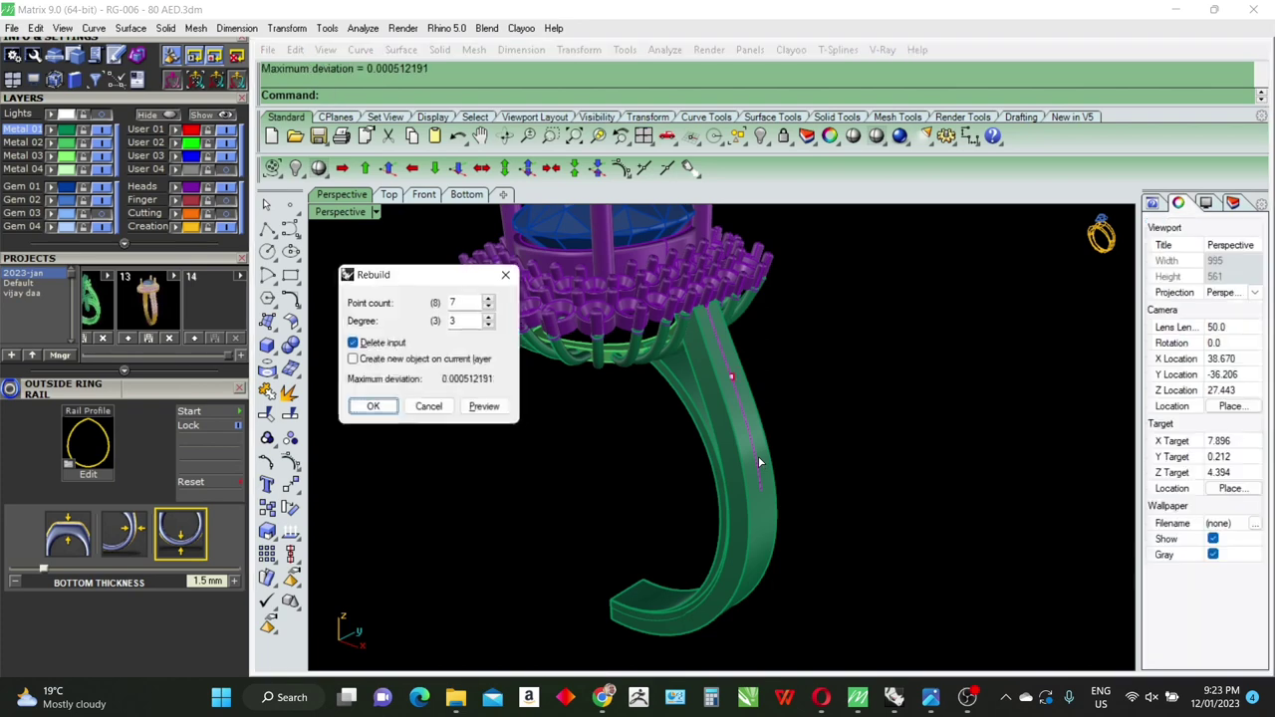
key("Return")
key("F6")
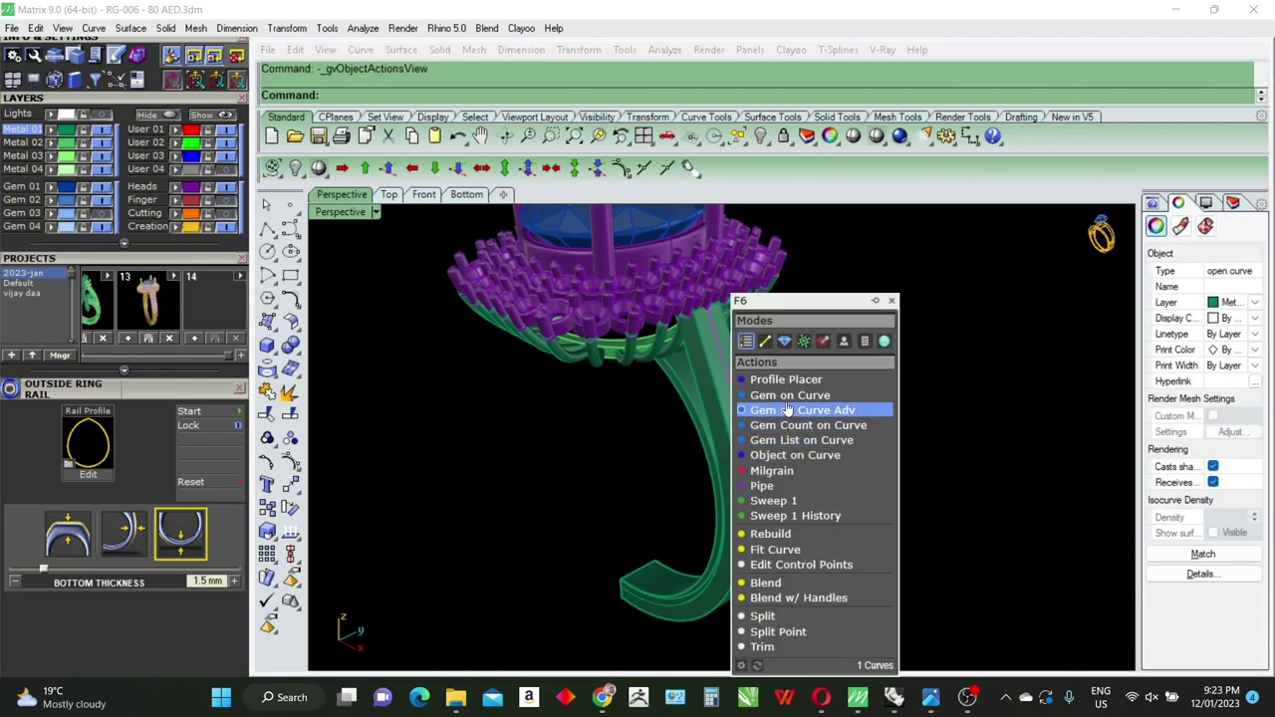
Step: Place round gems along the shank's centre curve, using the shank as direction reference, with Flip set to No
left_click(787, 395)
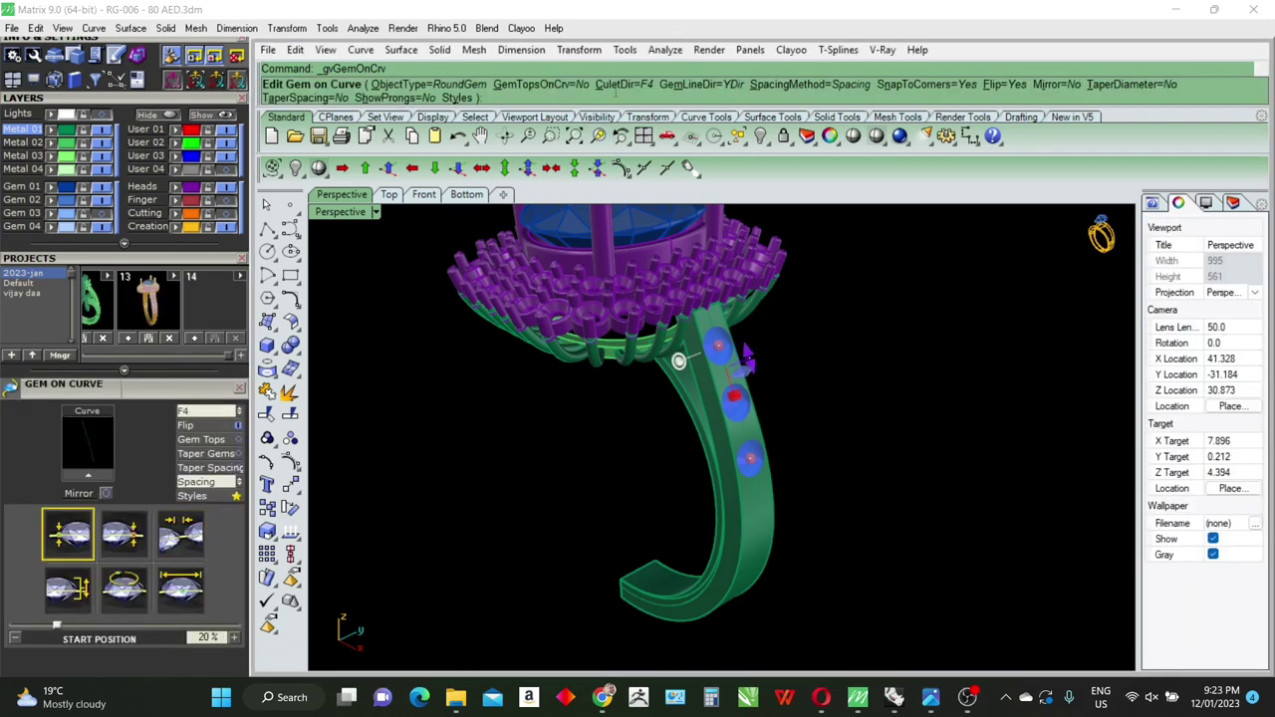
left_click(409, 94)
scroll(779, 532, "up", 2)
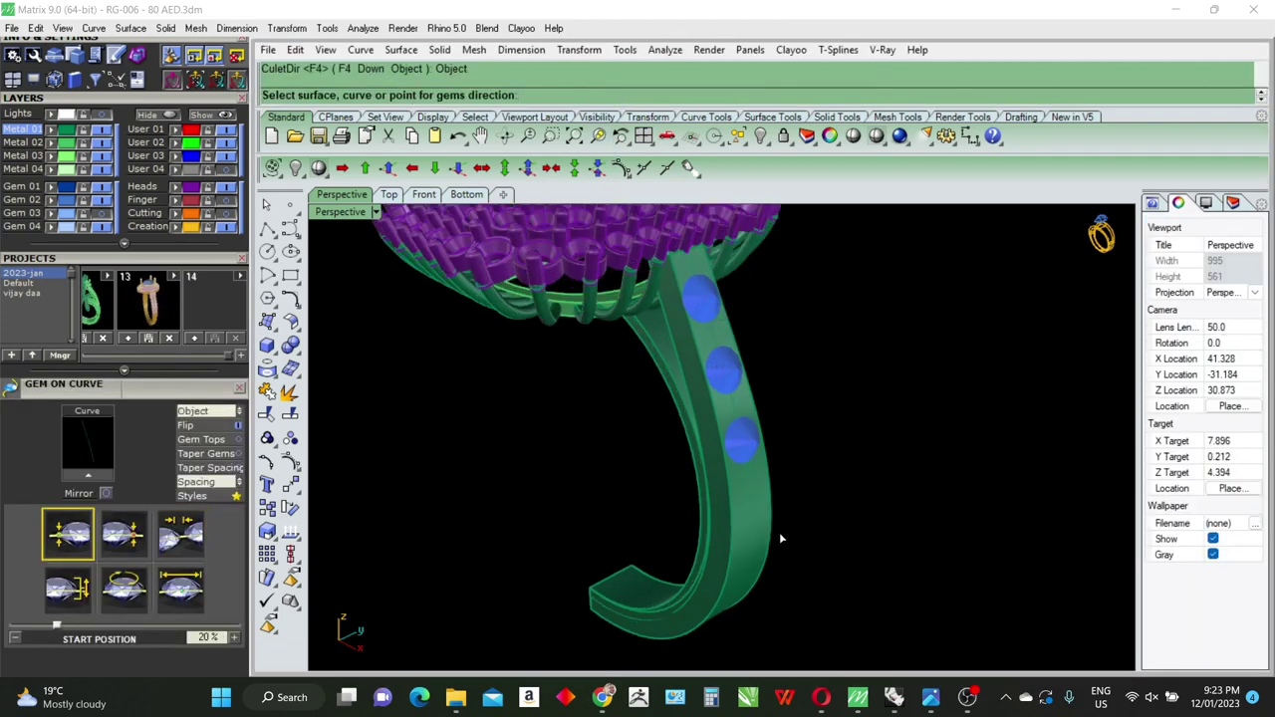
scroll(779, 532, "up", 2)
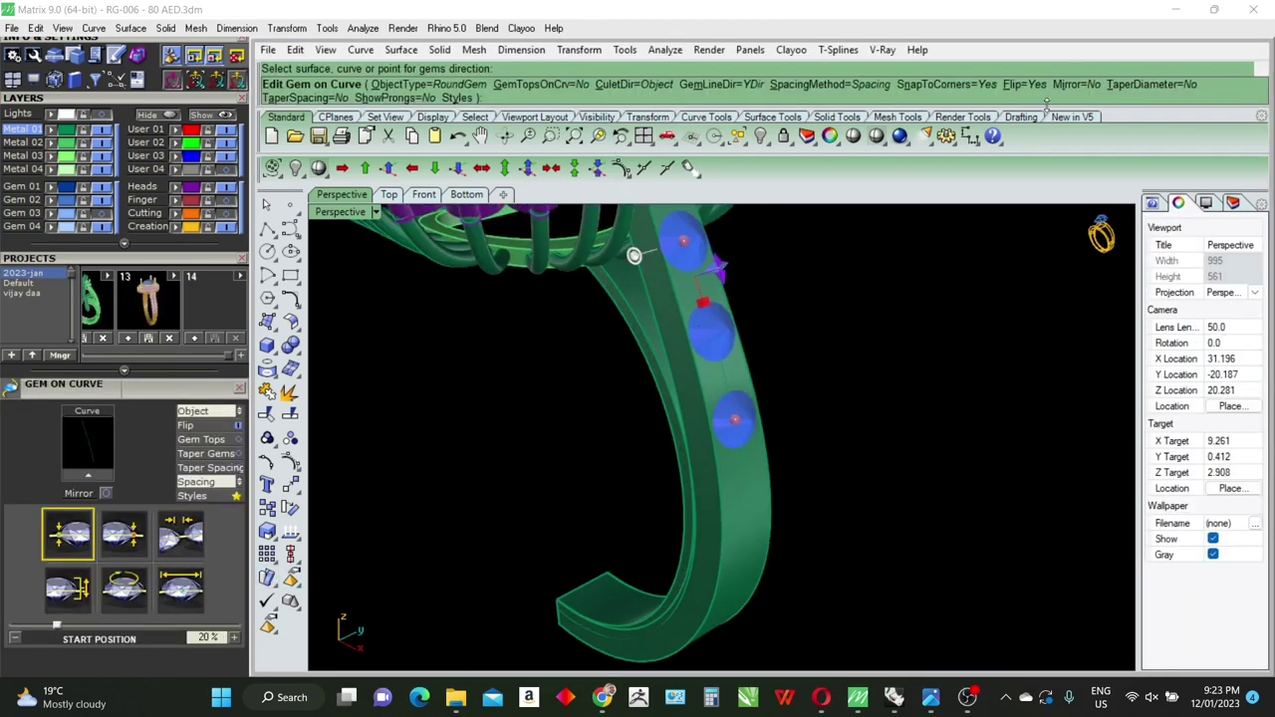
left_click(1025, 85)
left_click(184, 587)
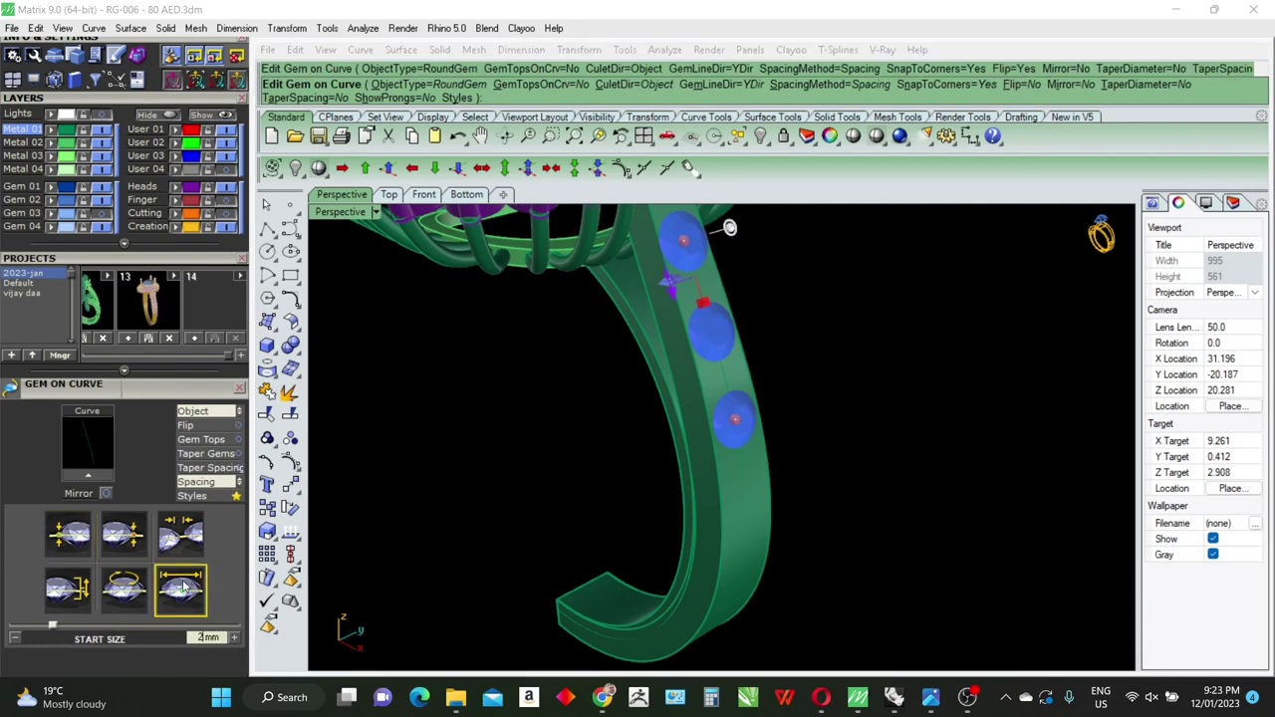
Step: Size the gems to 1.3 mm and run the row from 10.5% to 92.69% of the curve
scroll(826, 279, "up", 2)
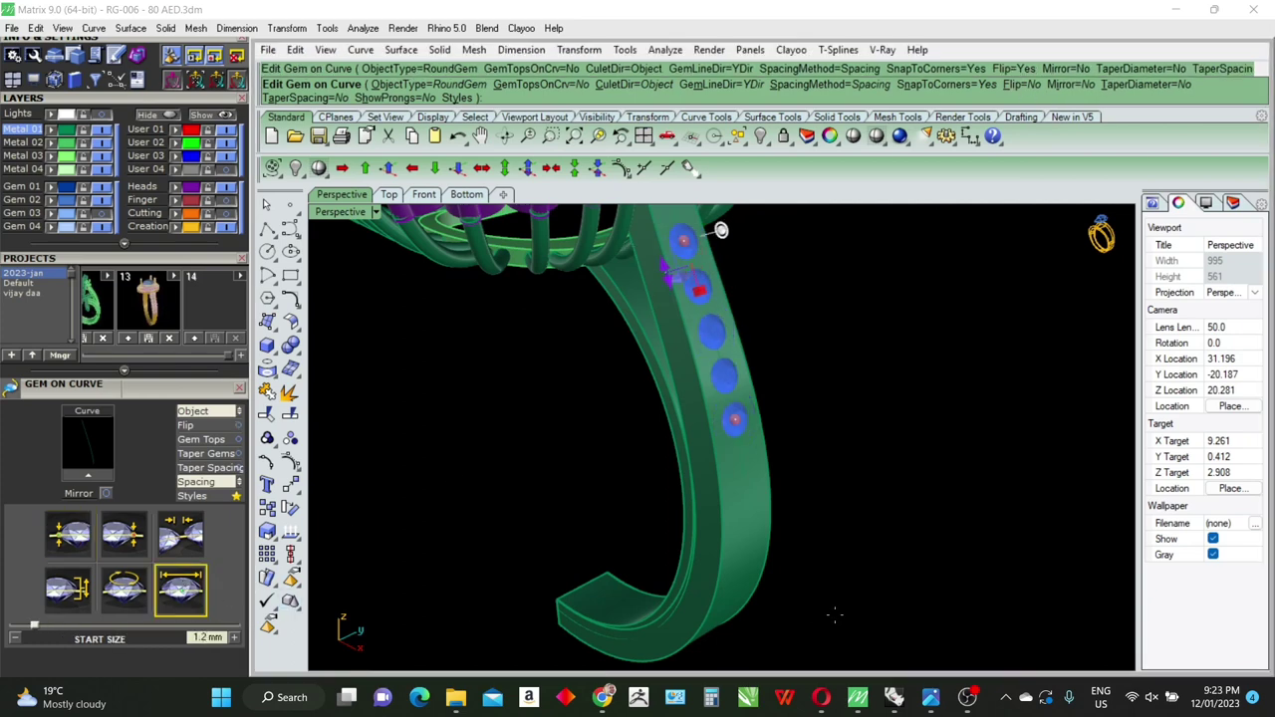
mouse_move(833, 611)
right_mouse_down()
mouse_move(769, 609)
mouse_move(749, 362)
right_mouse_up()
scroll(749, 363, "up", 2)
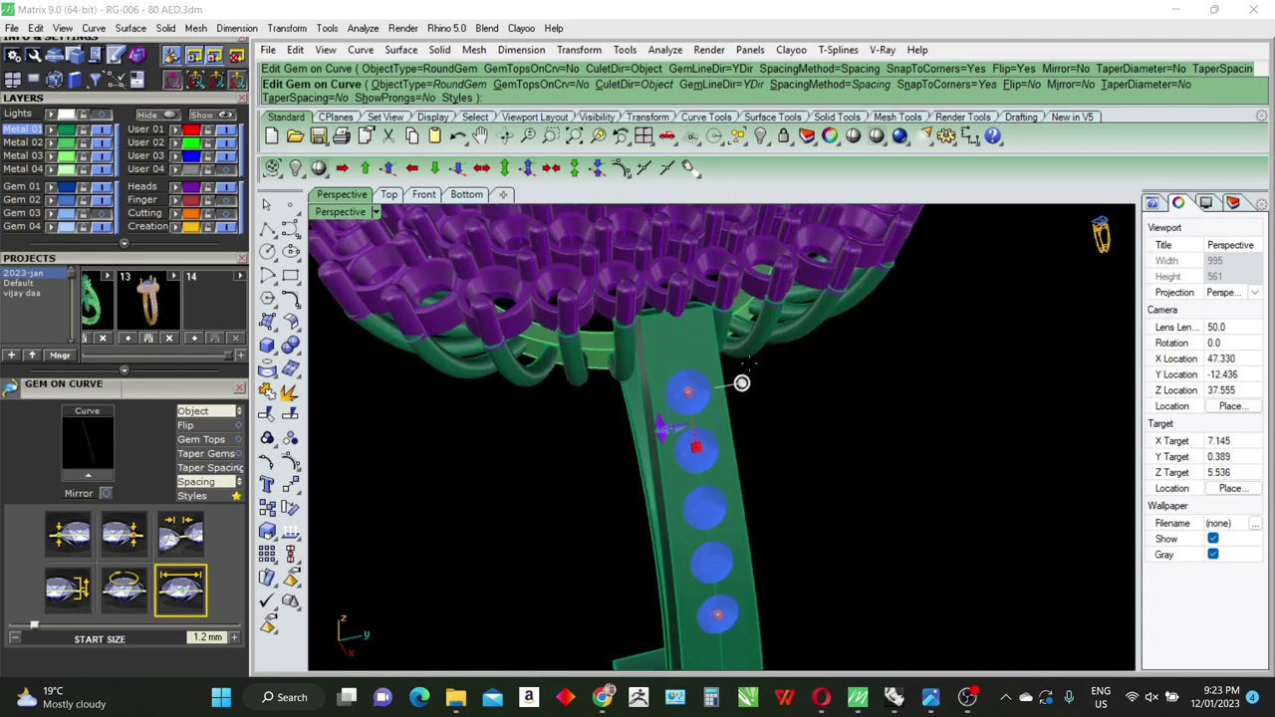
left_click_drag(742, 382, 735, 346)
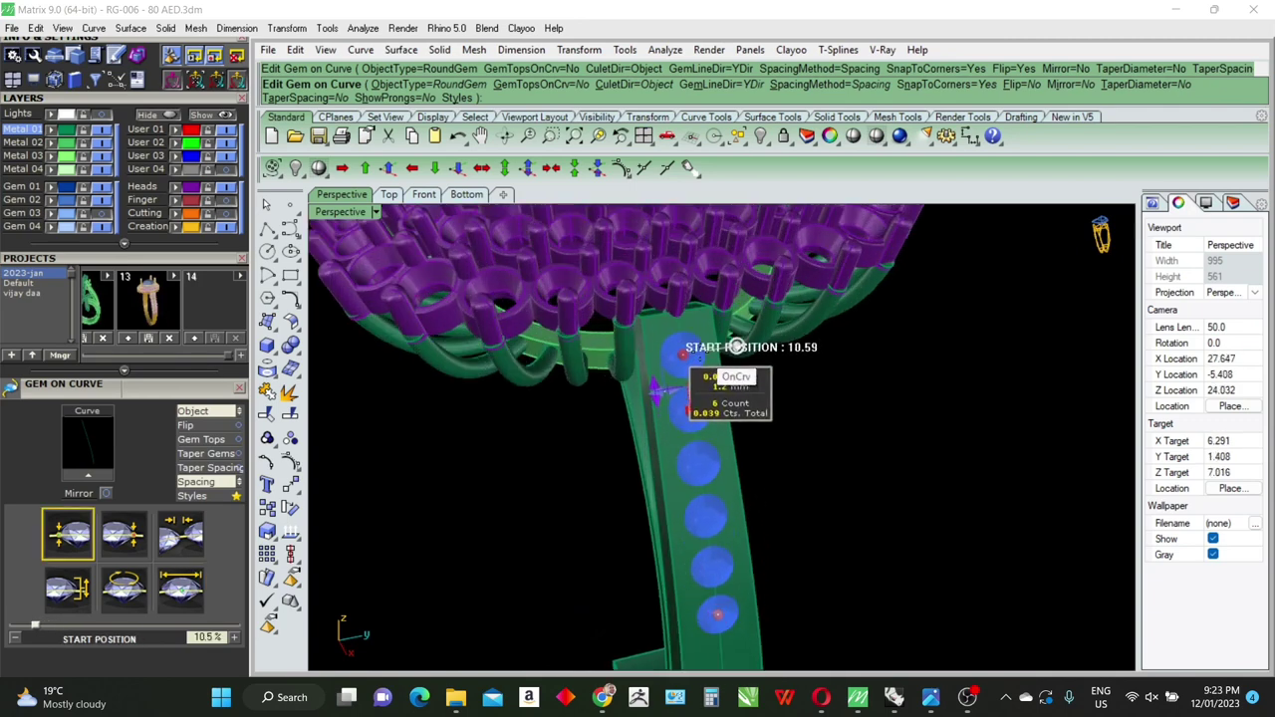
scroll(737, 364, "down", 3)
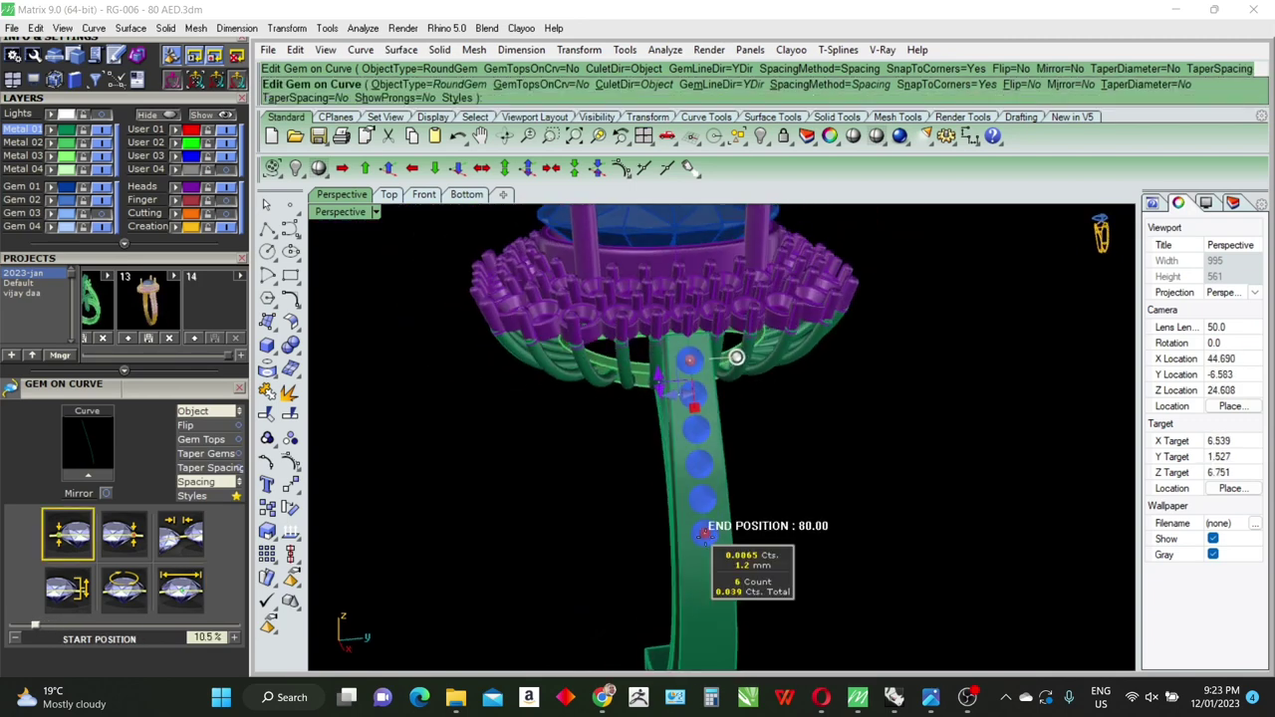
scroll(734, 355, "up", 4)
left_click(174, 589)
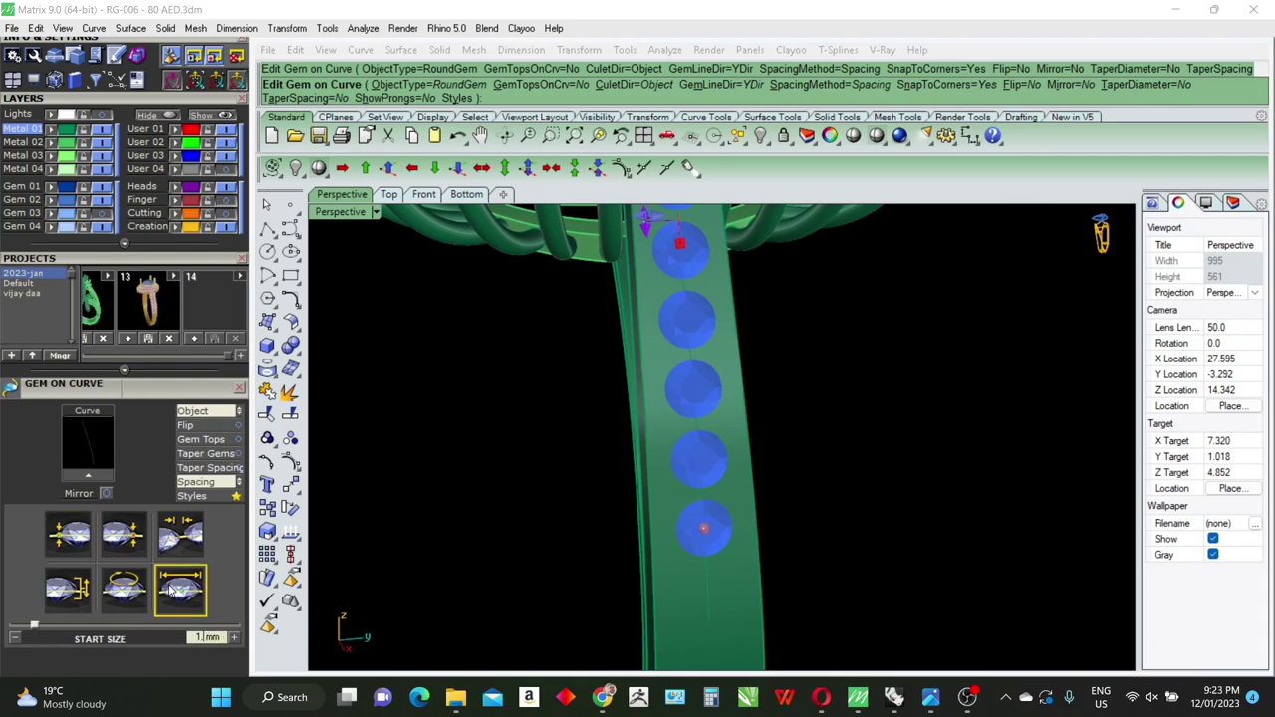
left_click_drag(697, 398, 647, 217)
mouse_move(704, 527)
left_mouse_down()
mouse_move(710, 622)
mouse_move(708, 589)
left_mouse_up()
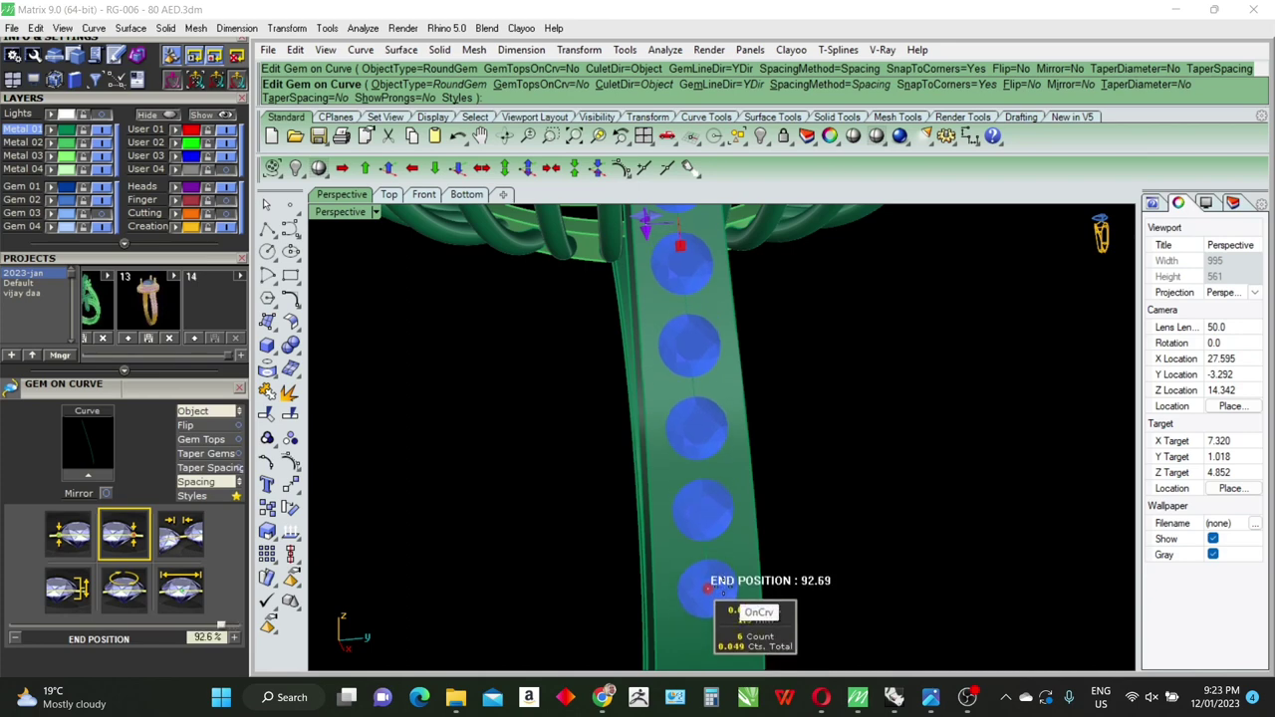
Step: Tighten gem spacing to 0.09 mm, accept the seven-gem row, and select the gems
mouse_move(709, 588)
right_mouse_down()
mouse_move(740, 265)
mouse_move(740, 279)
mouse_move(761, 277)
right_mouse_up()
left_click_drag(657, 336, 657, 328)
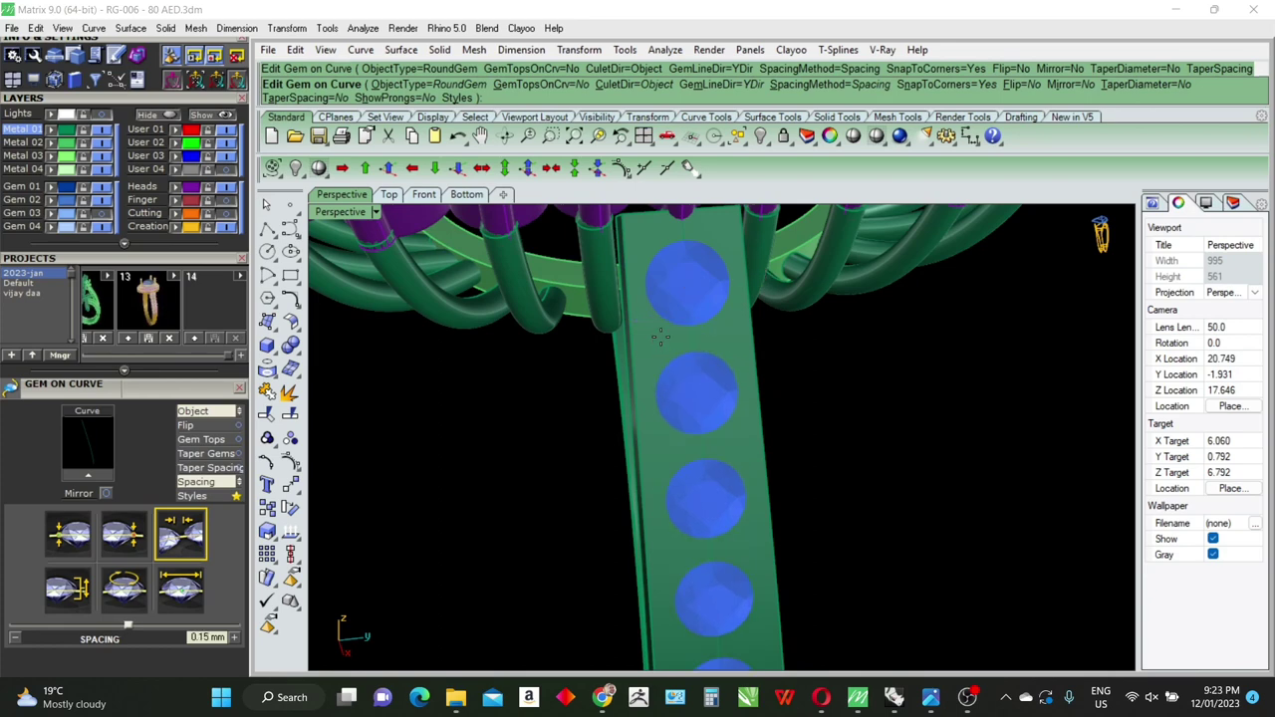
scroll(660, 337, "down", 5)
scroll(658, 356, "up", 3)
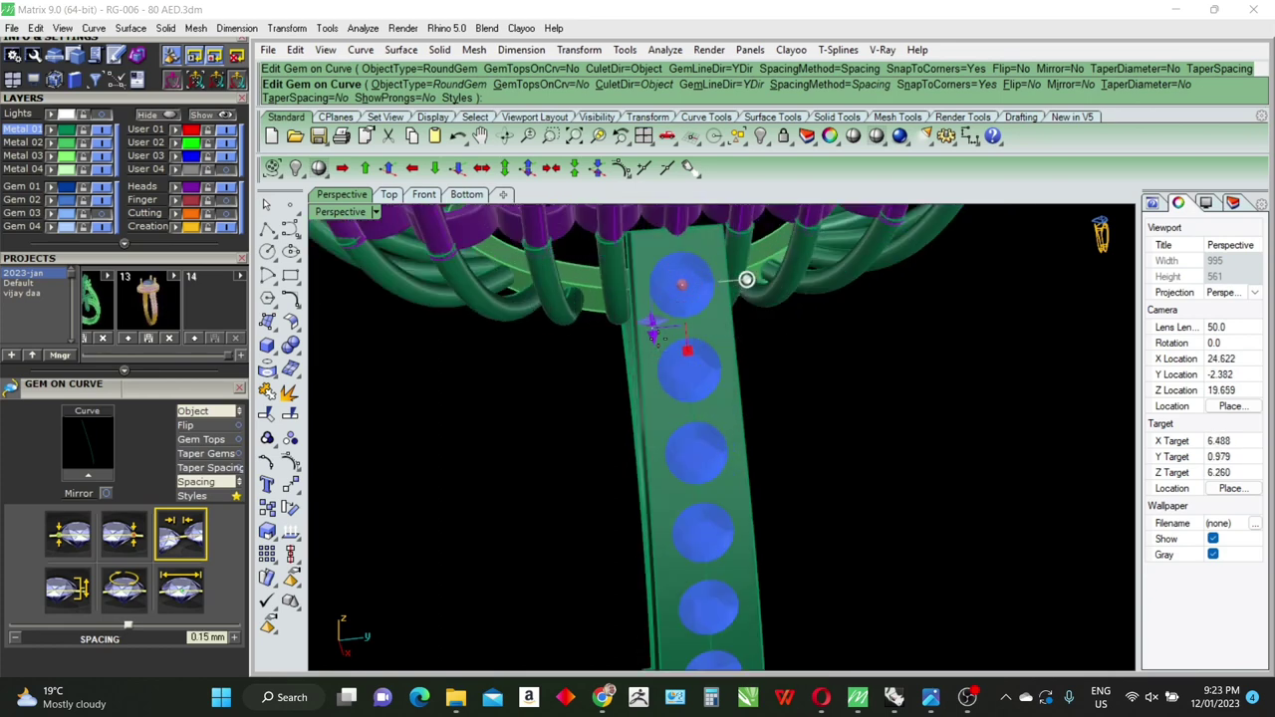
left_click_drag(653, 321, 652, 318)
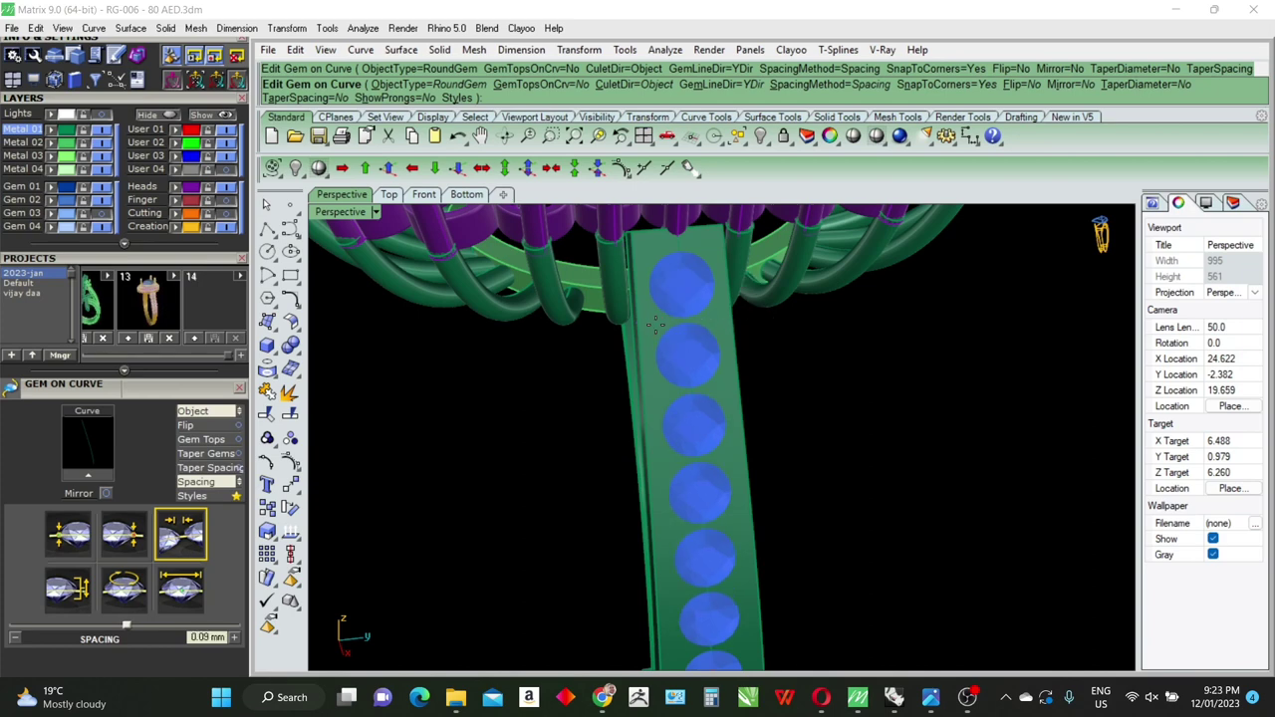
right_click_drag(655, 324, 788, 466)
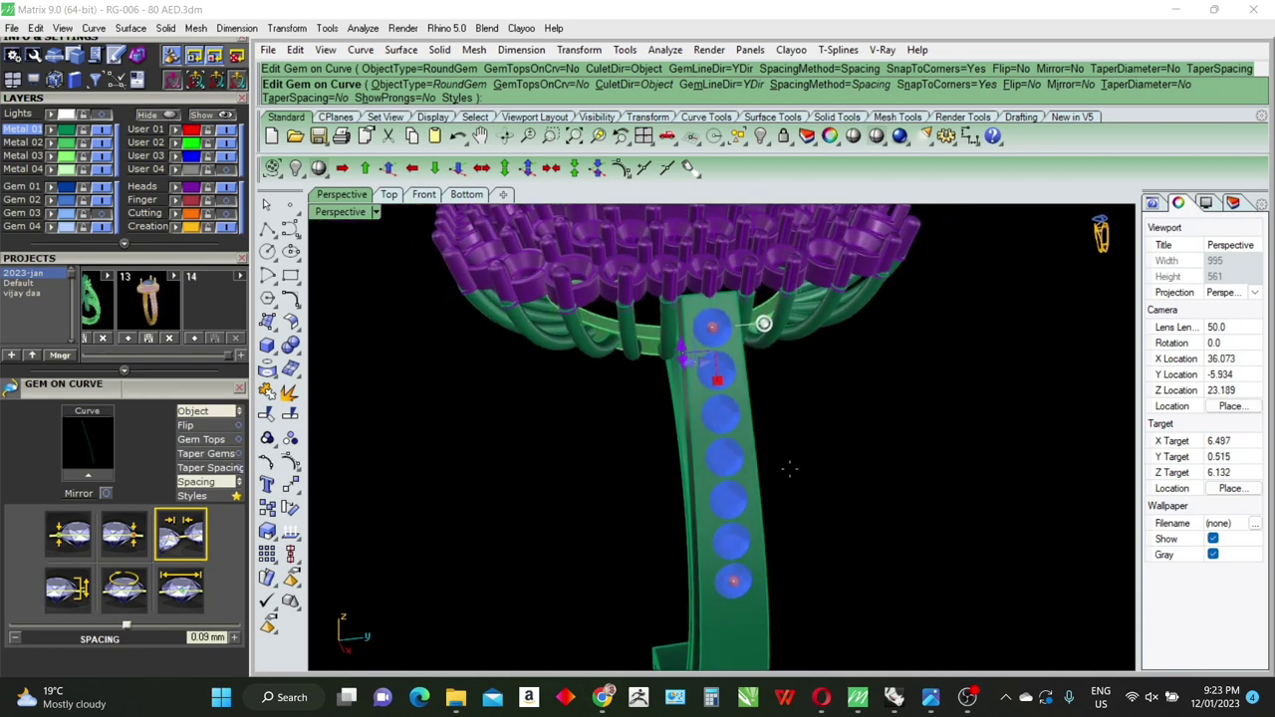
mouse_move(734, 581)
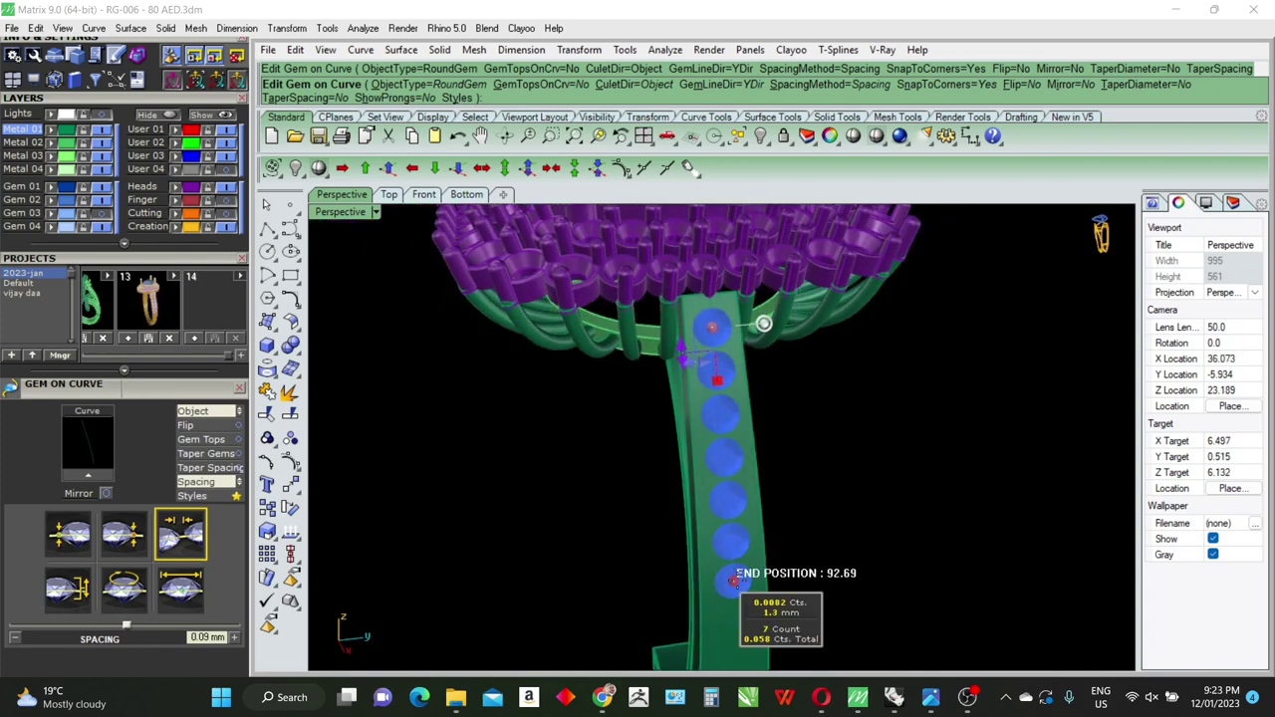
key("Escape")
mouse_move(736, 581)
right_mouse_down()
mouse_move(378, 346)
mouse_move(754, 526)
right_mouse_up()
left_click(767, 548)
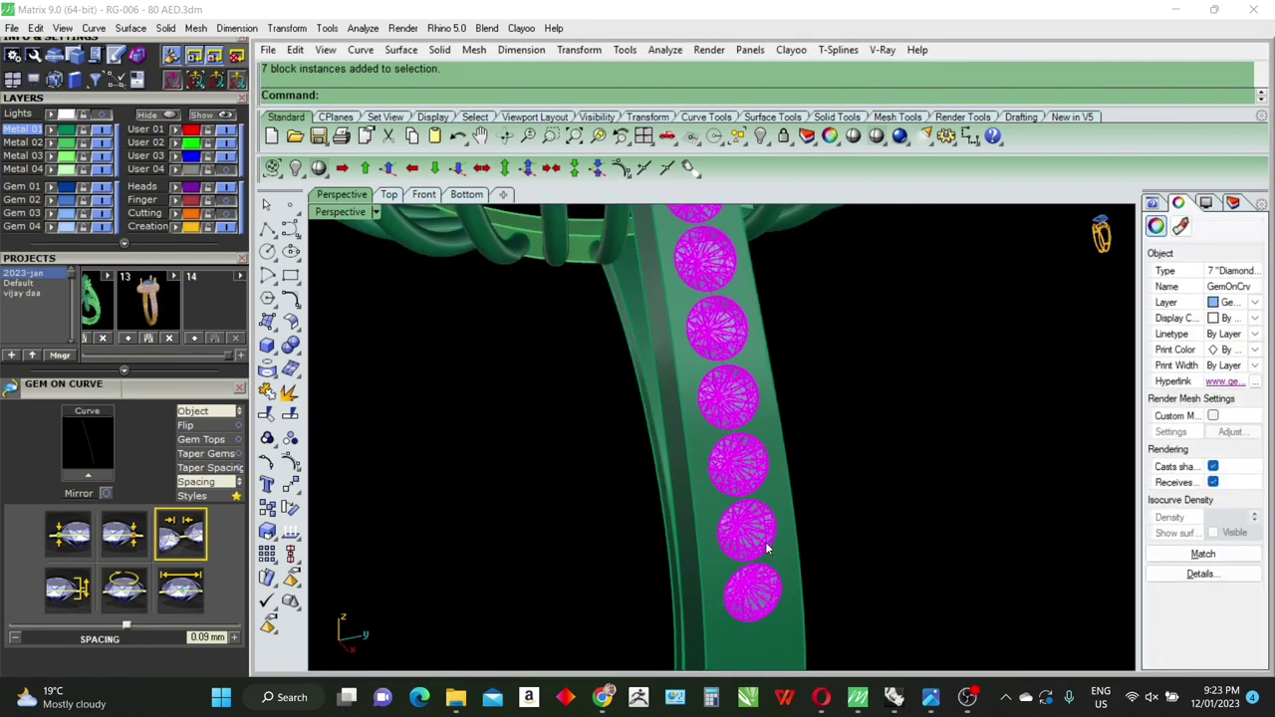
key("F6")
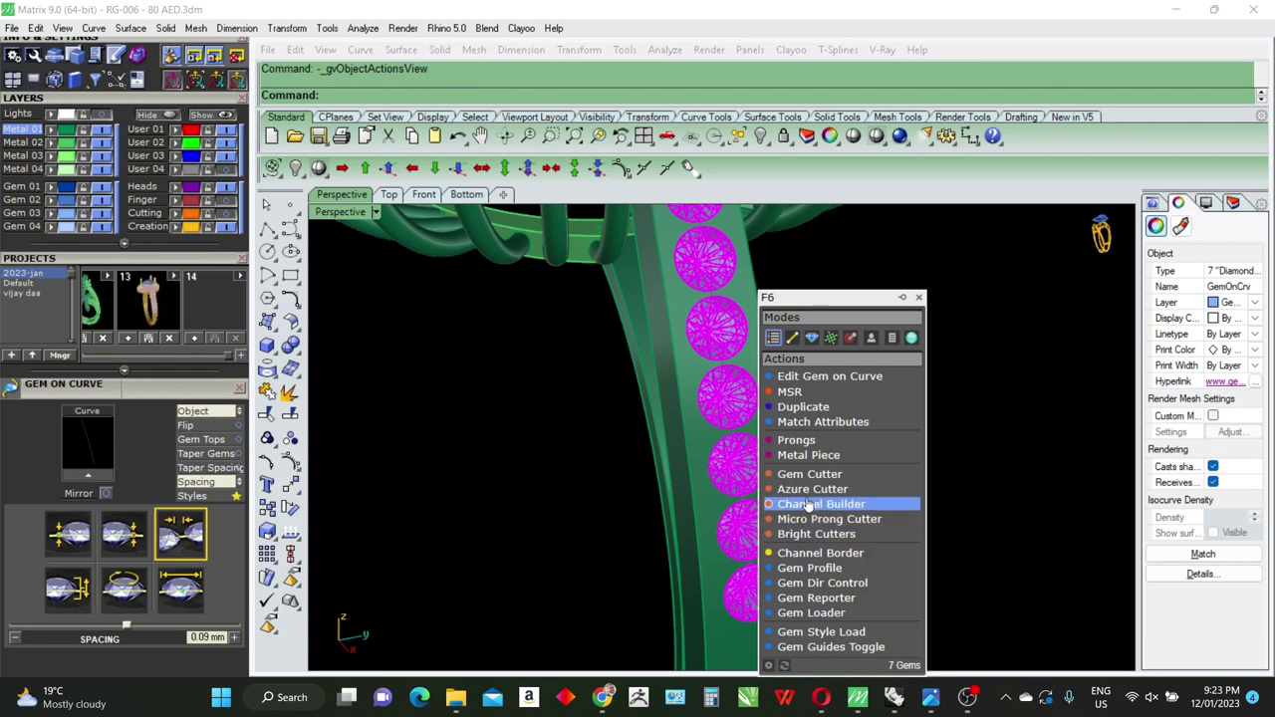
left_click(808, 505)
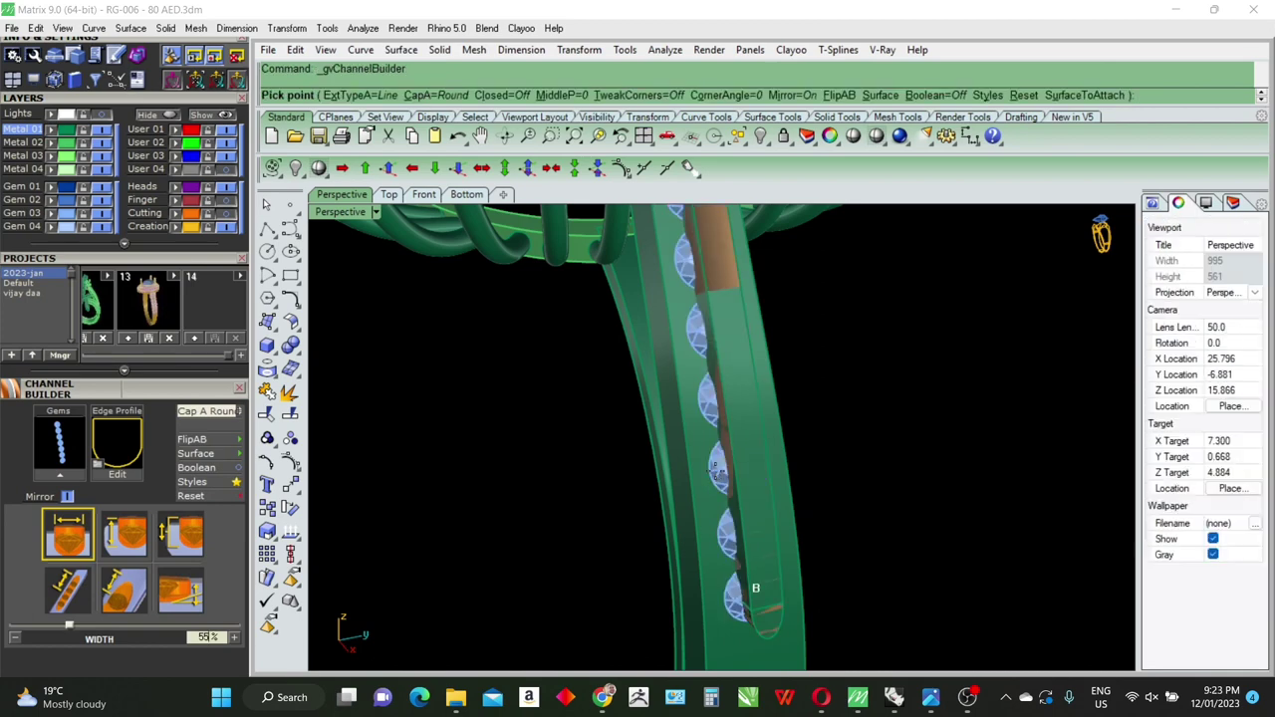
key("Escape")
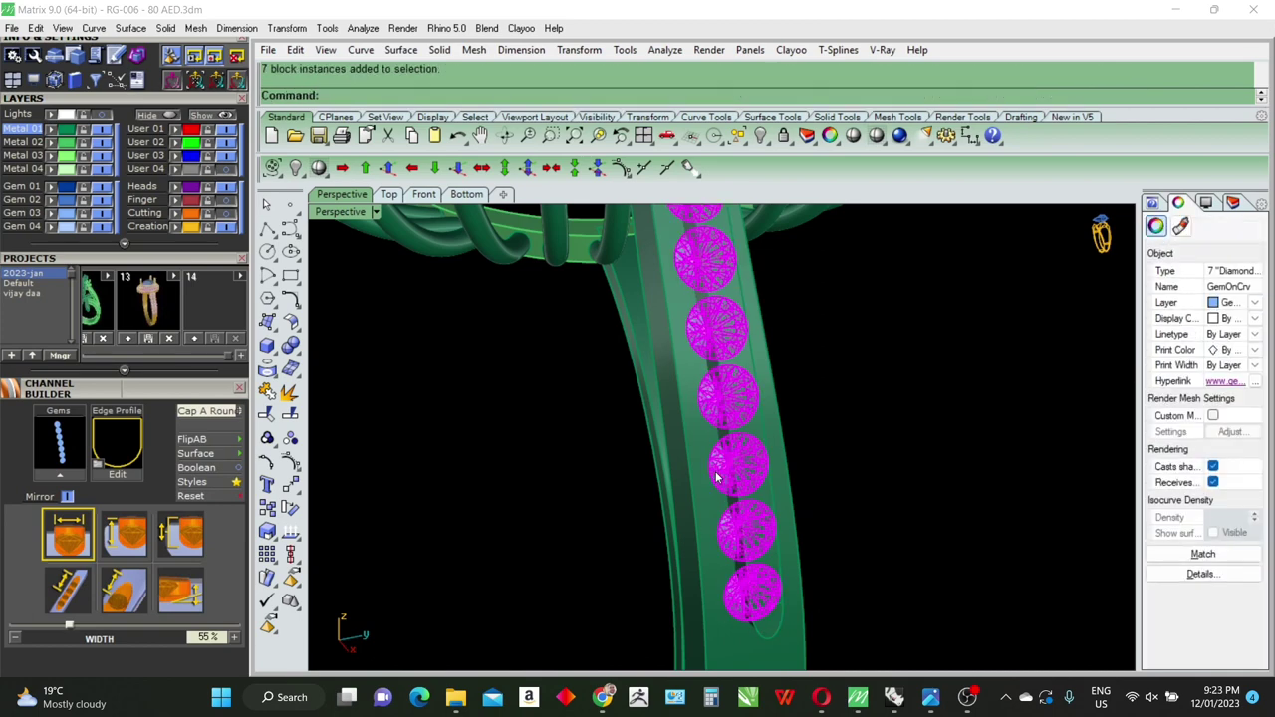
Step: Start the Gem Cutter action from the F6 menu, then cancel it
key("F6")
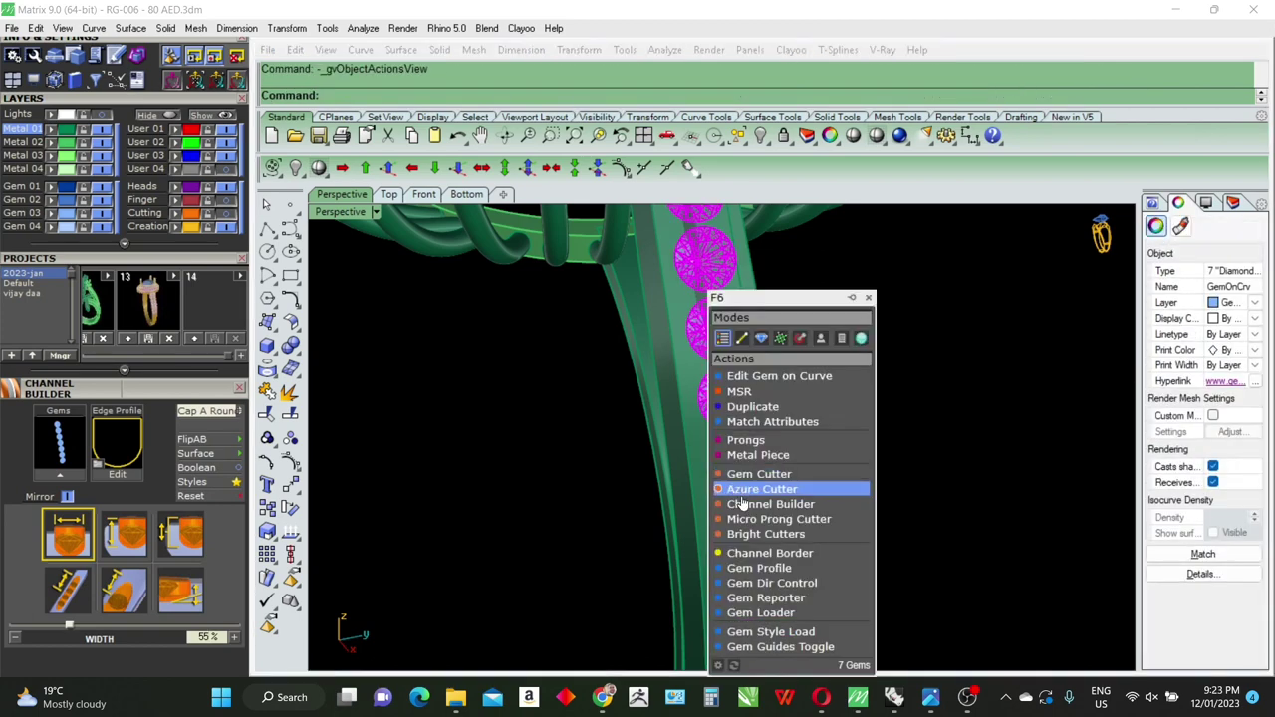
left_click(754, 475)
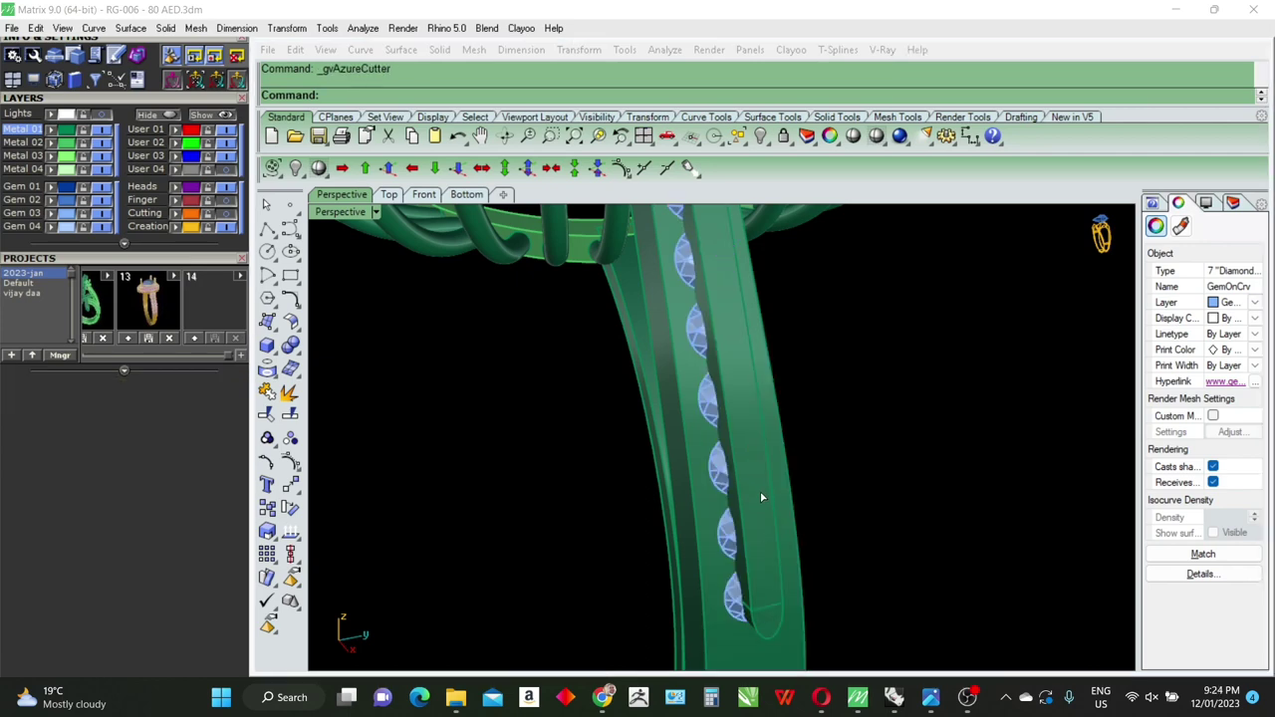
right_click(759, 490)
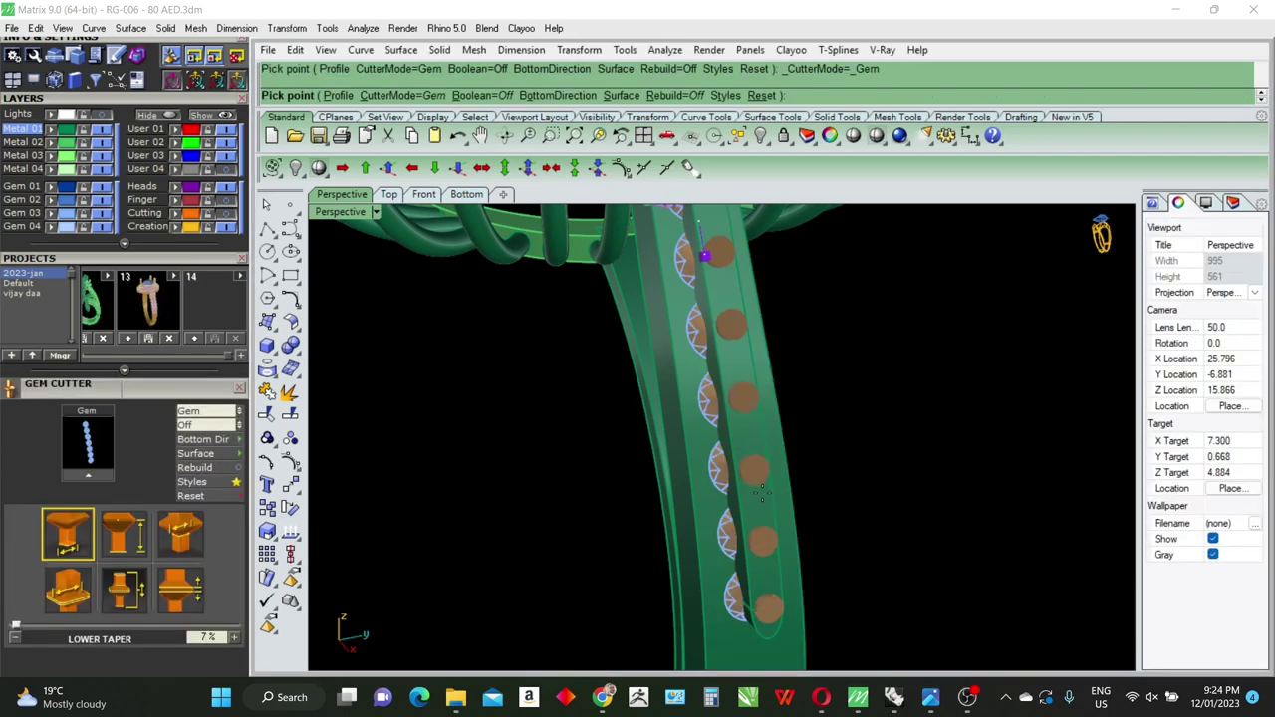
right_click_drag(759, 490, 765, 505)
Step: Add micro prongs along both sides of the seven shank gems
left_click(724, 482)
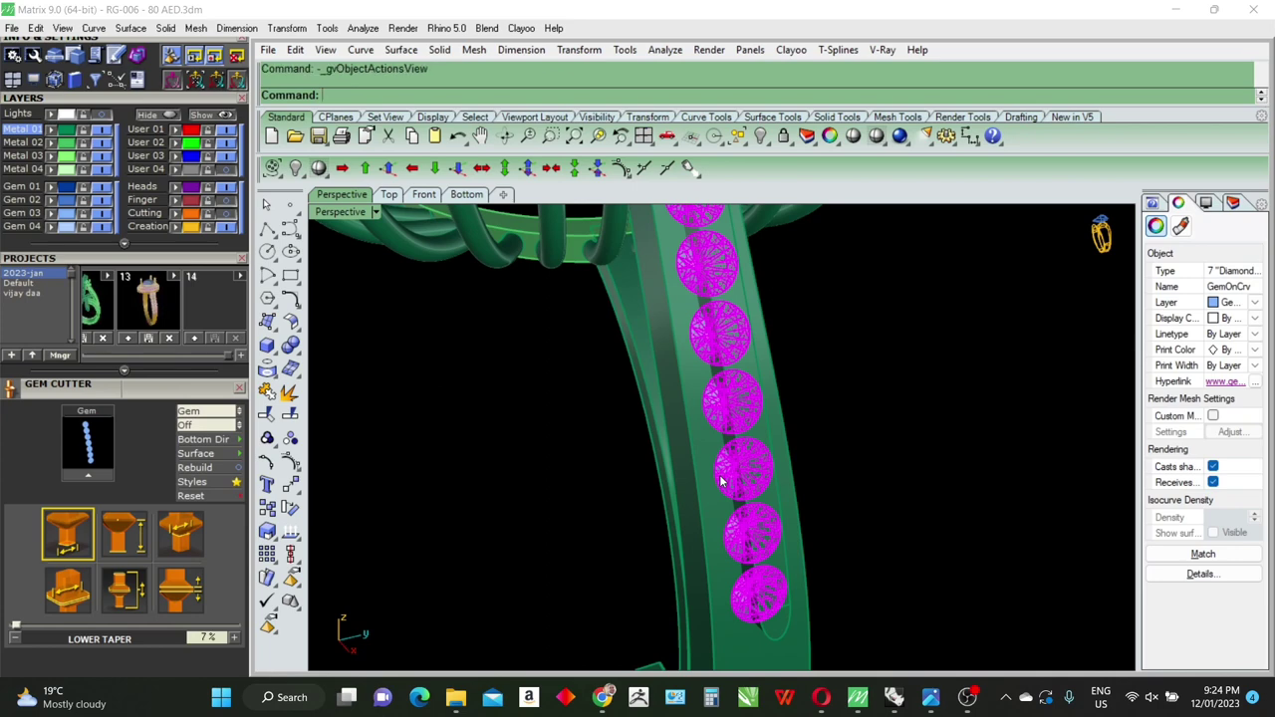
middle_click(722, 482)
left_click(742, 518)
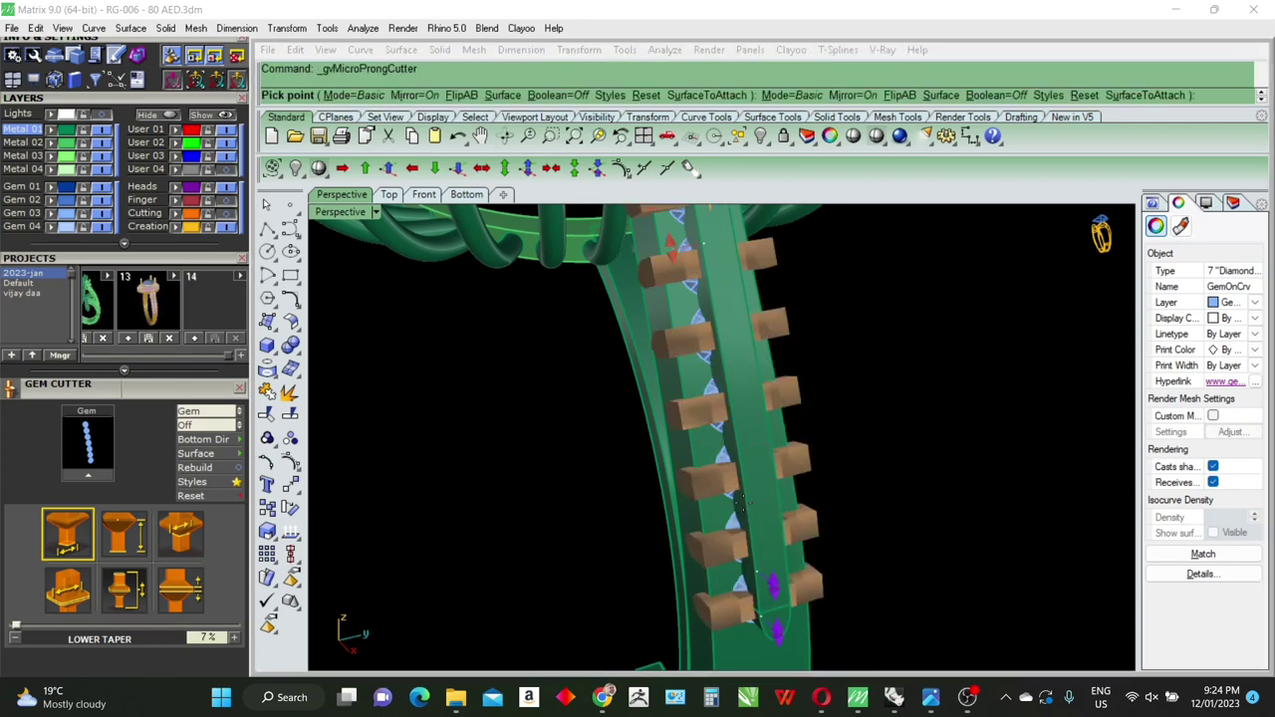
right_click(742, 501)
scroll(739, 441, "up", 3)
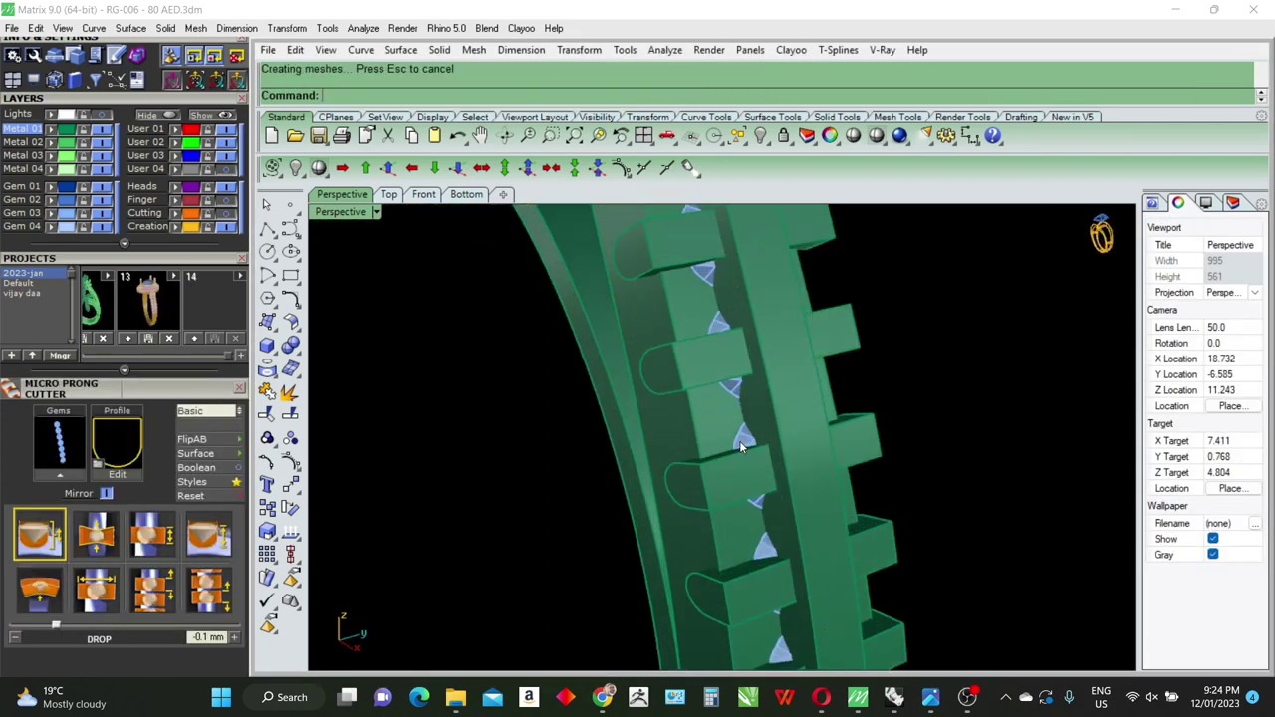
Step: Rerun Micro Prong Cutter on the shank gems in Middle mode and open the profile browser
left_click(739, 440)
middle_click(747, 445)
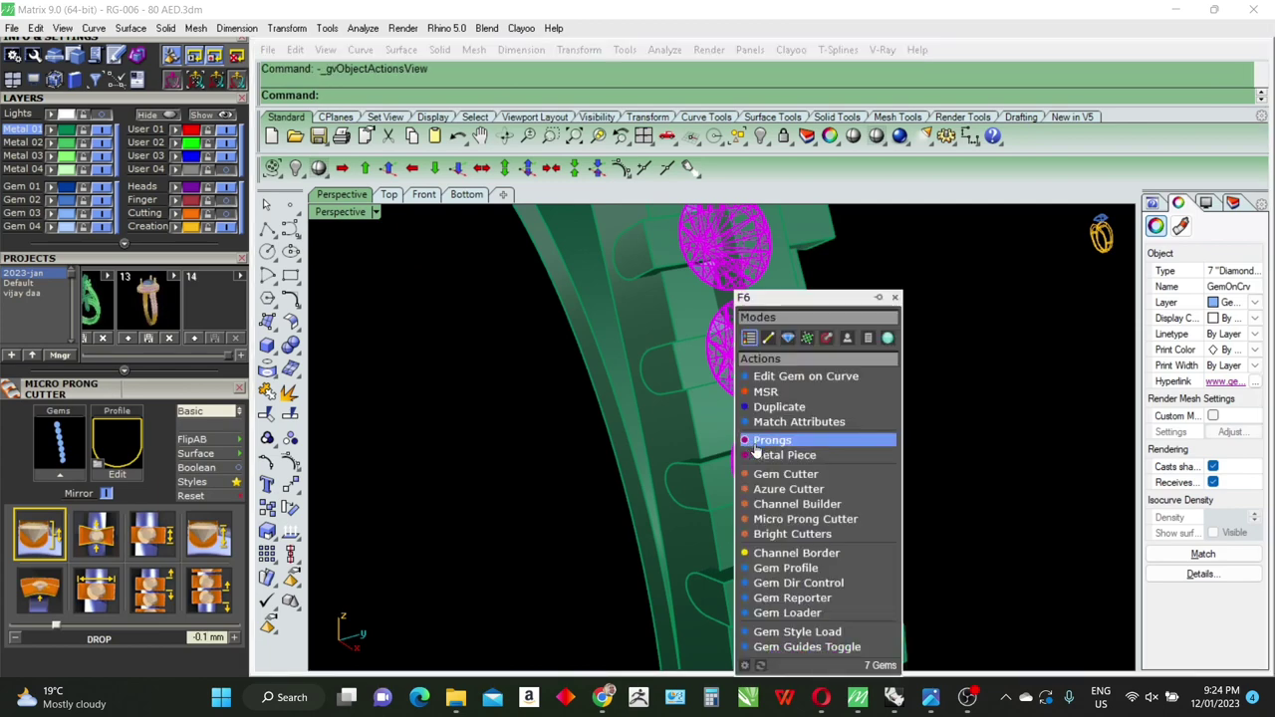
left_click(772, 519)
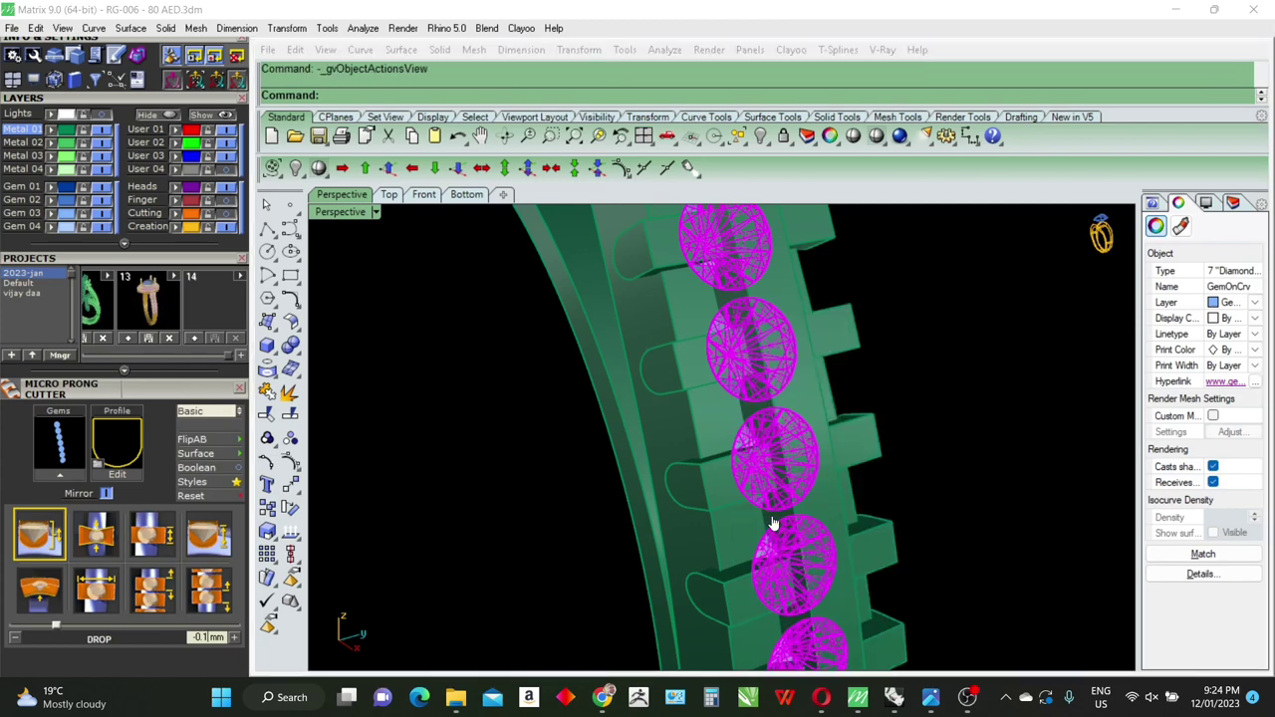
left_click(239, 416)
left_click(239, 417)
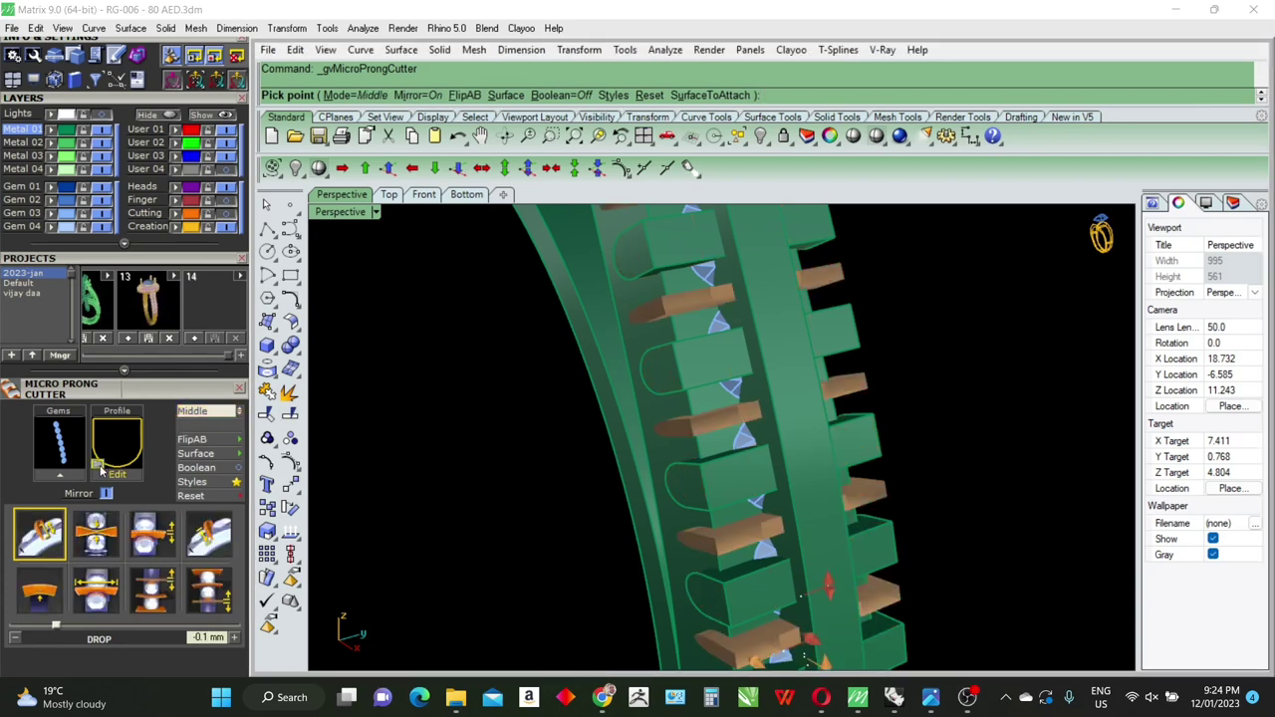
left_click(100, 471)
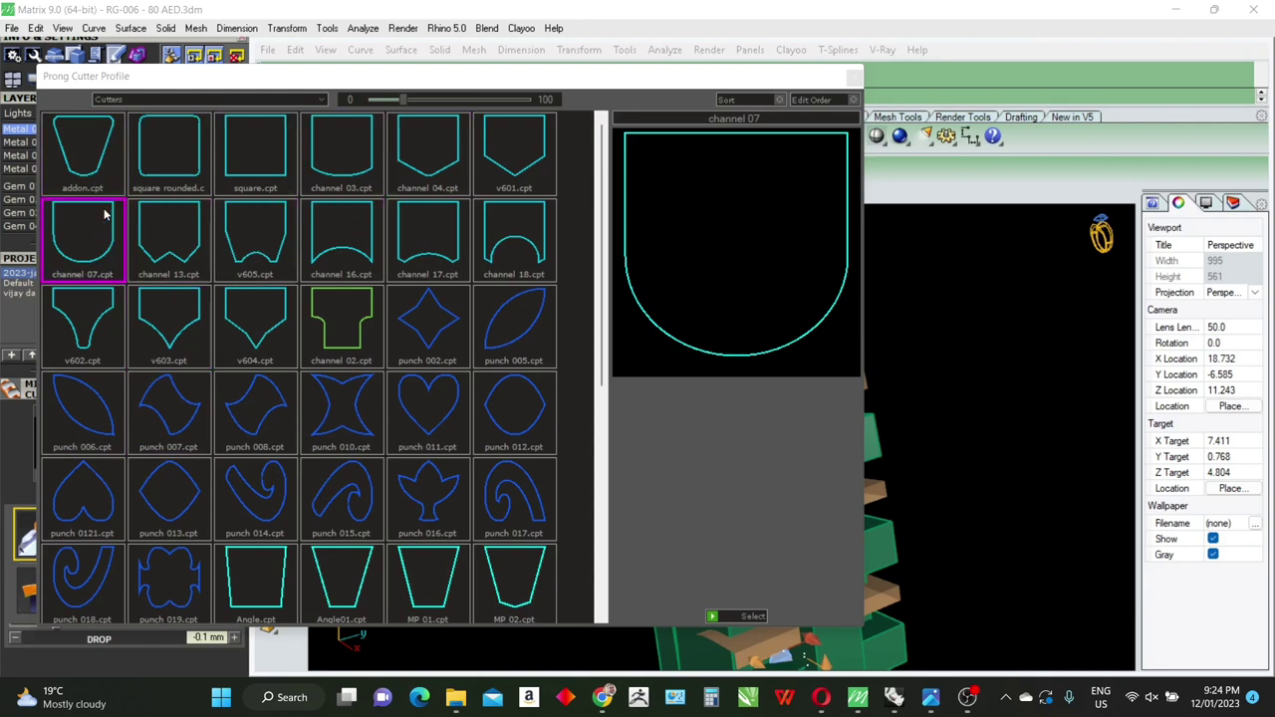
Step: Choose the MP 02 cutter profile and create the prong cutters along the gems
left_click(92, 173)
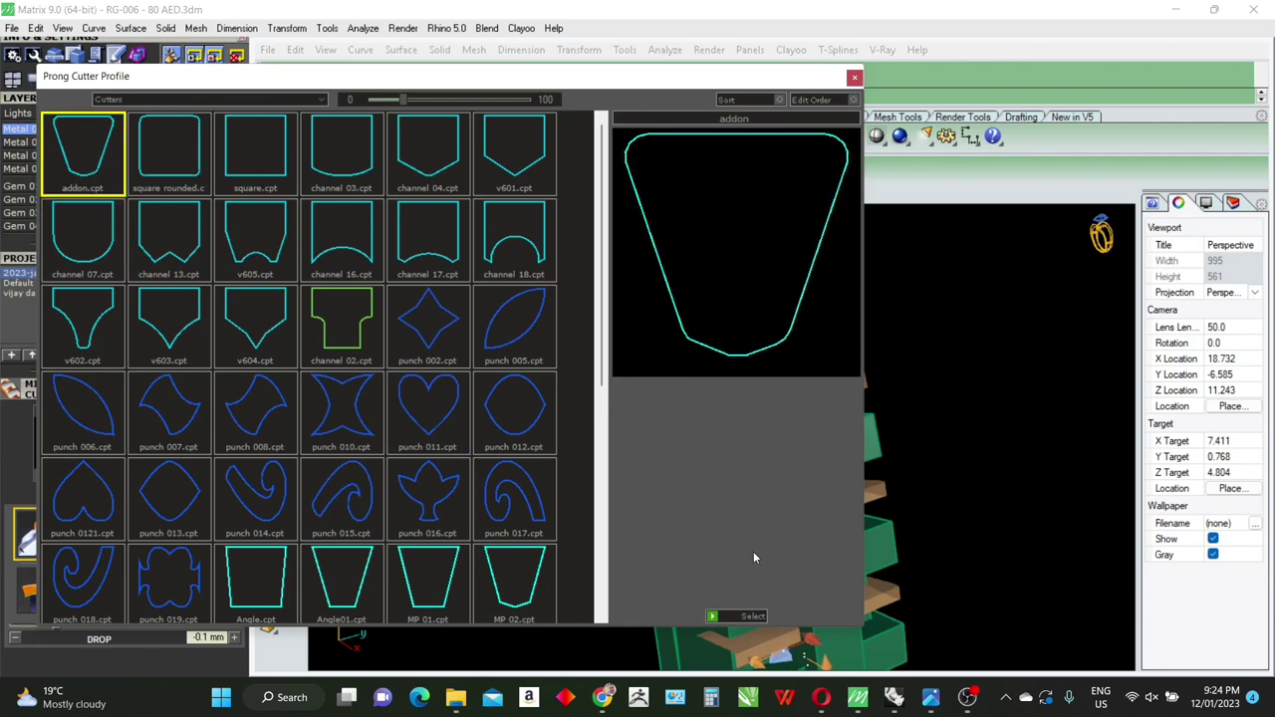
left_click(507, 596)
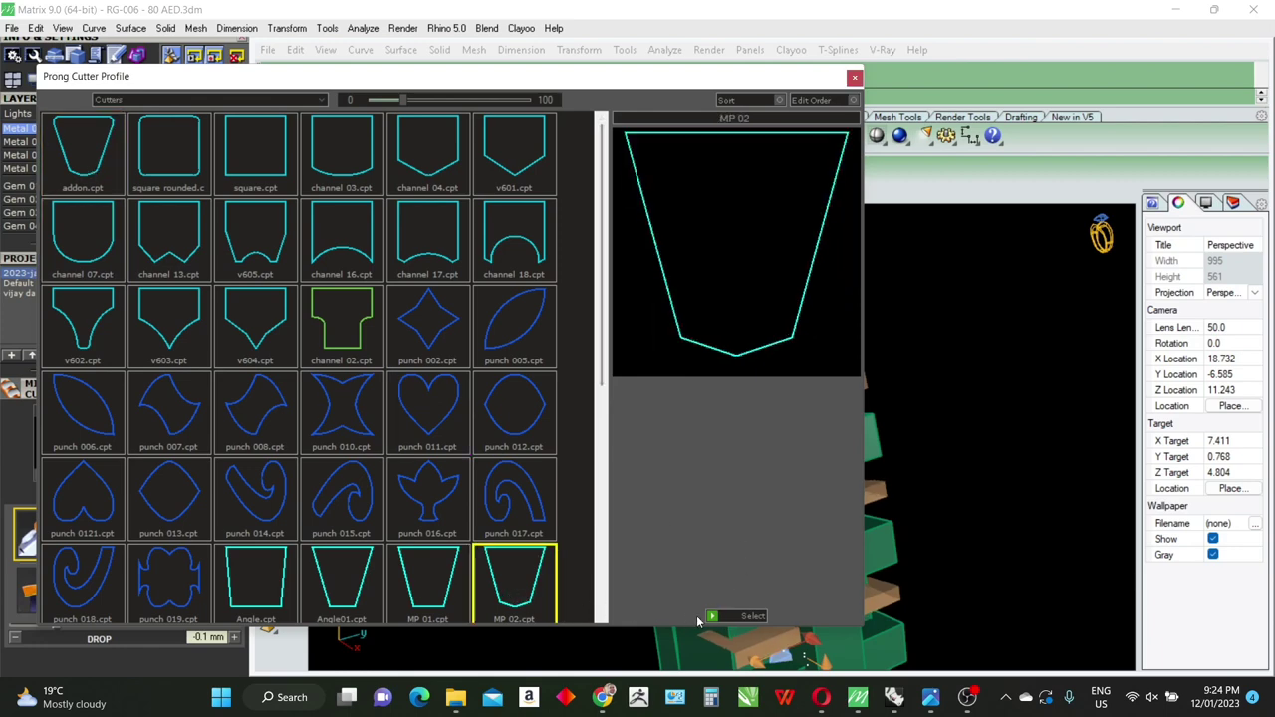
left_click(711, 617)
left_click(754, 538)
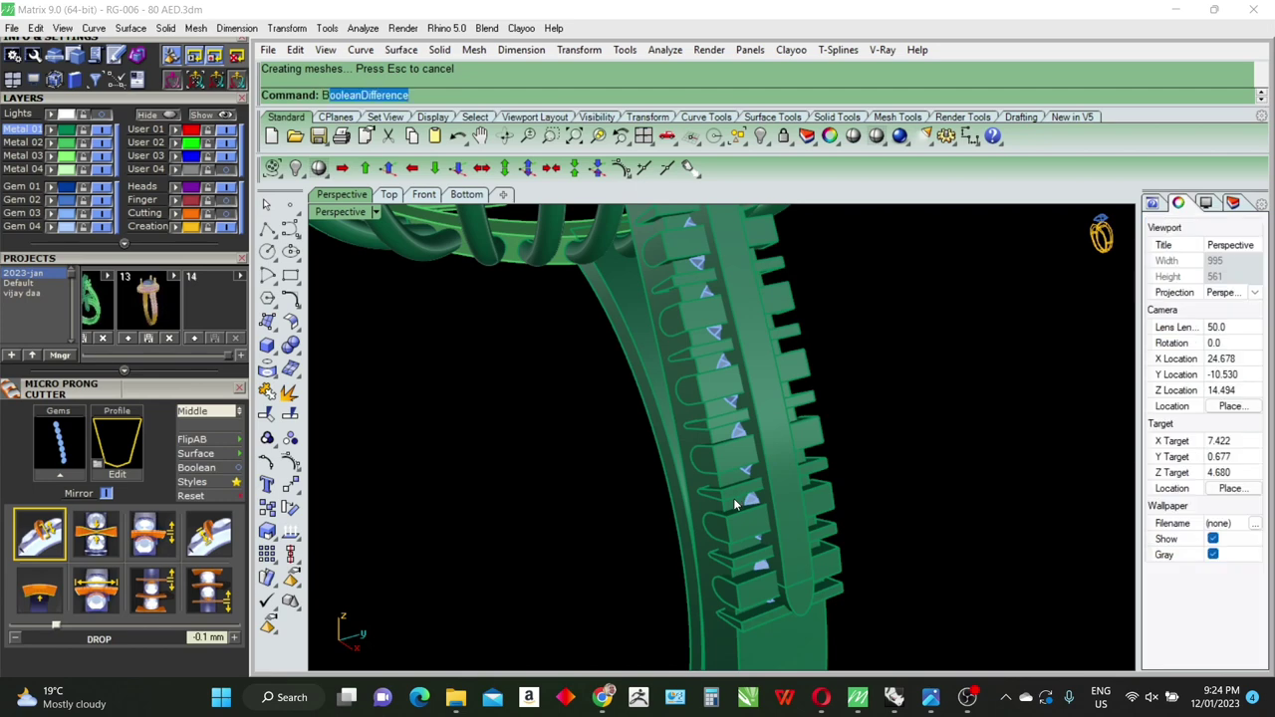
Step: Boolean-subtract the micro prong cutters from the ring shank
left_click(806, 606)
key("Return")
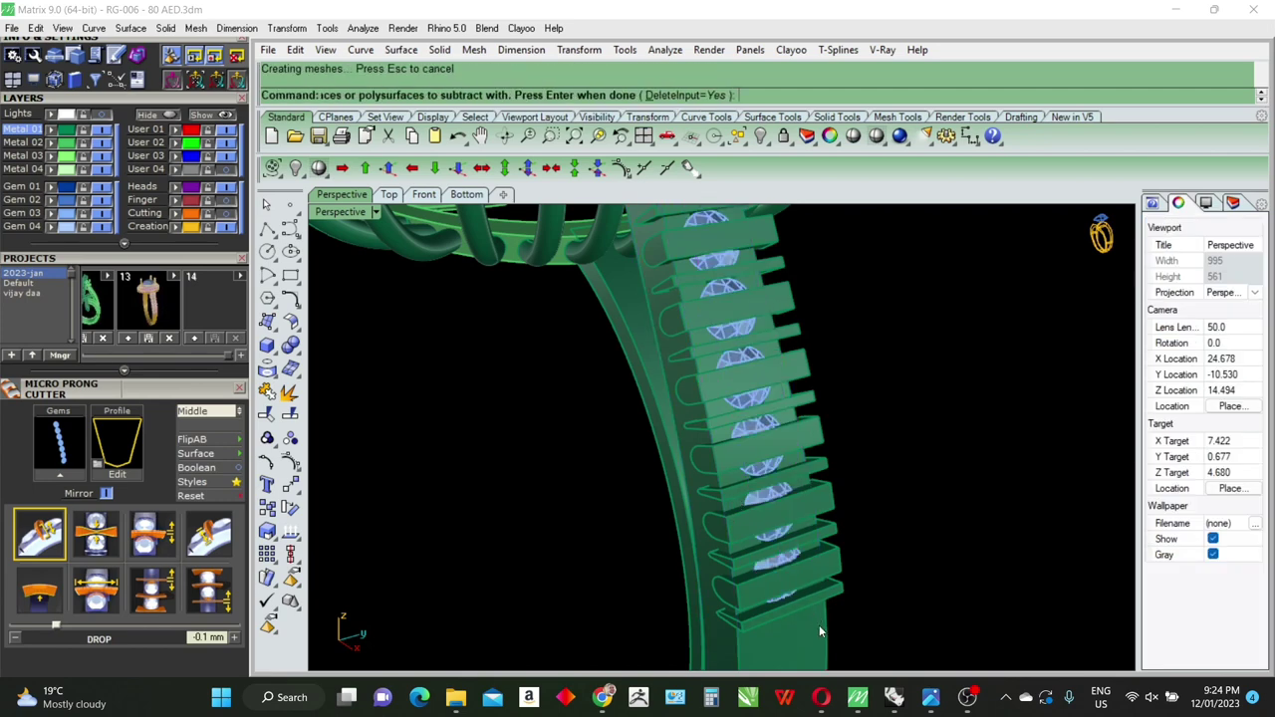
left_click(821, 625)
key("Return")
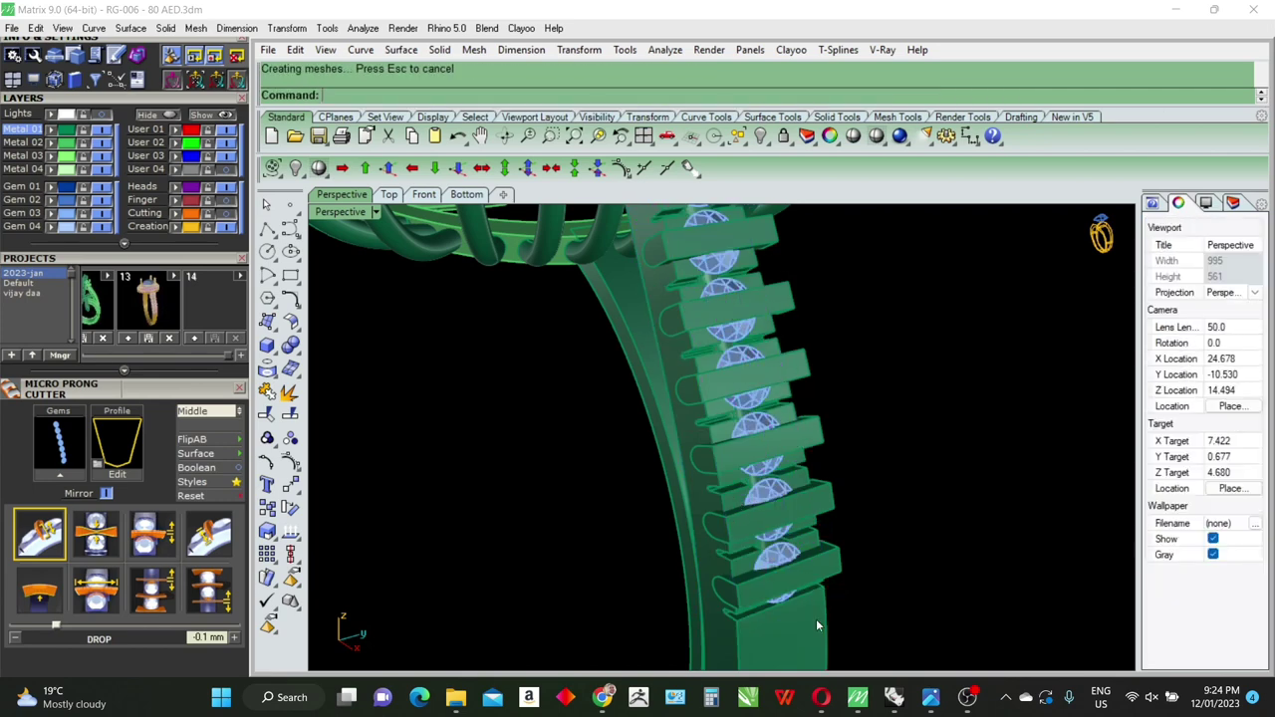
key("Return")
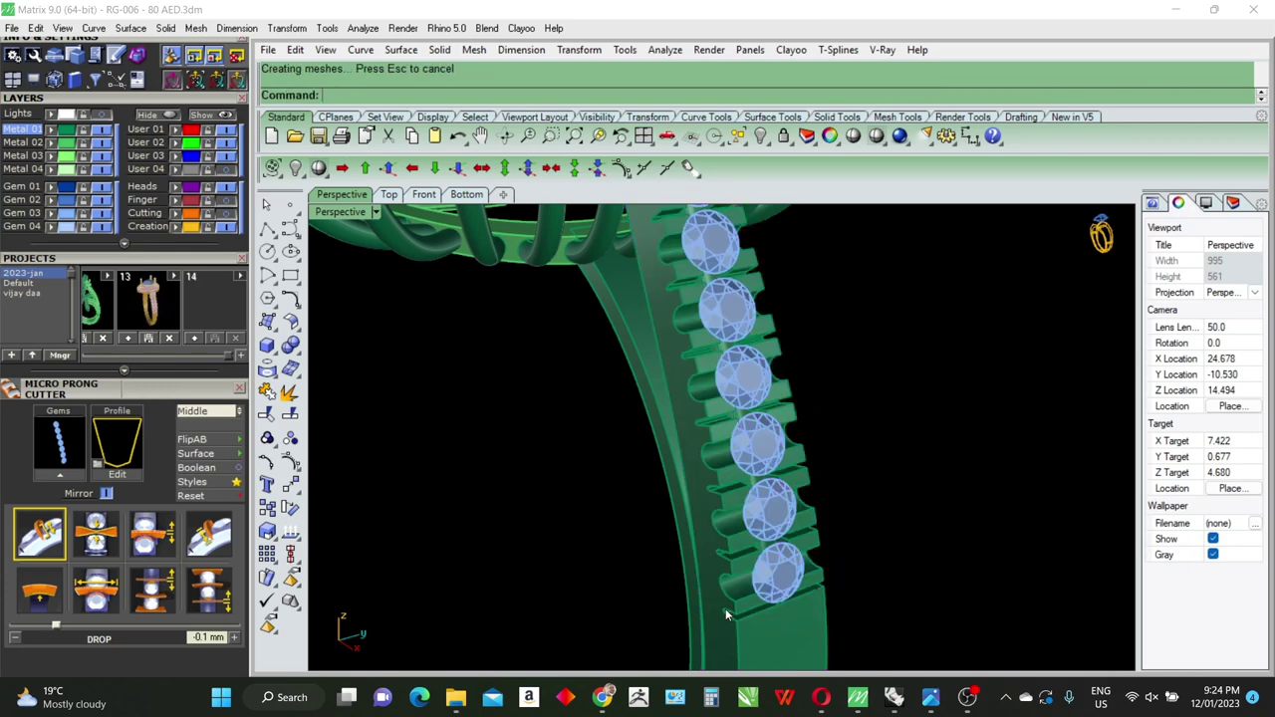
scroll(743, 560, "down", 3)
scroll(743, 559, "up", 2)
scroll(757, 548, "up", 2)
Step: Rotate the seven shank gems into their prong seats with the MSR Gem Positioner
left_click(793, 533)
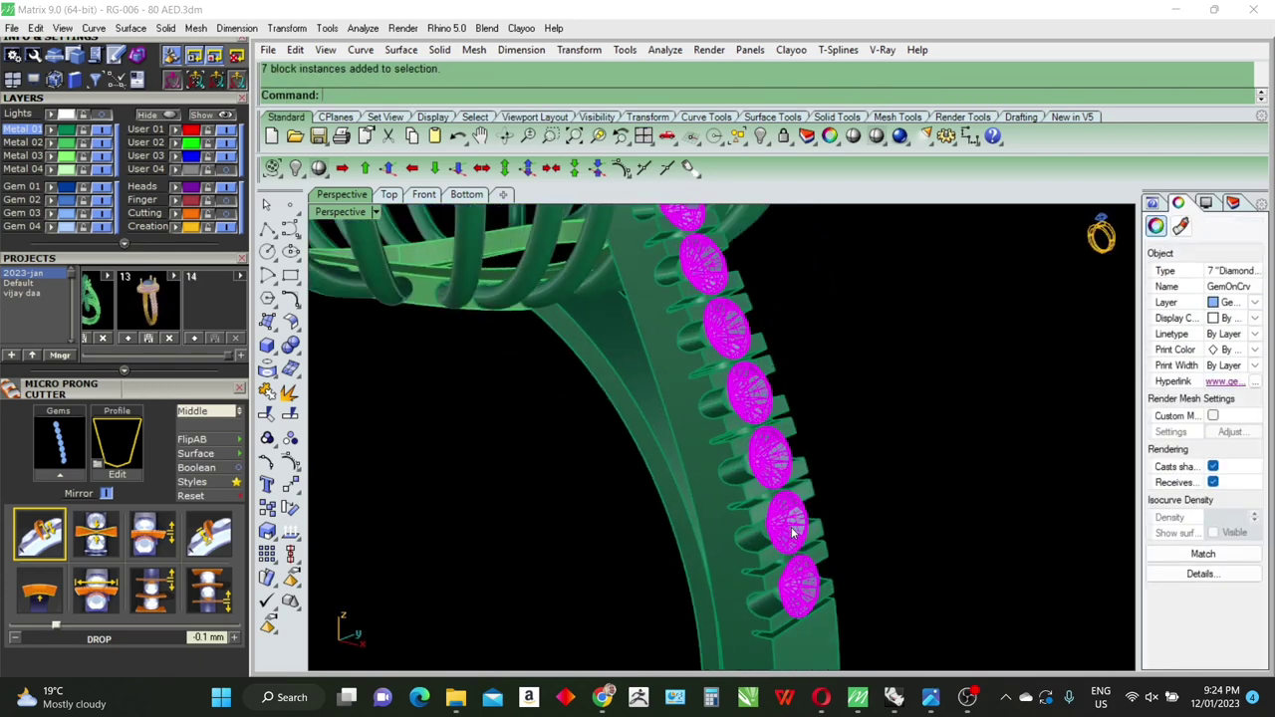
key("F6")
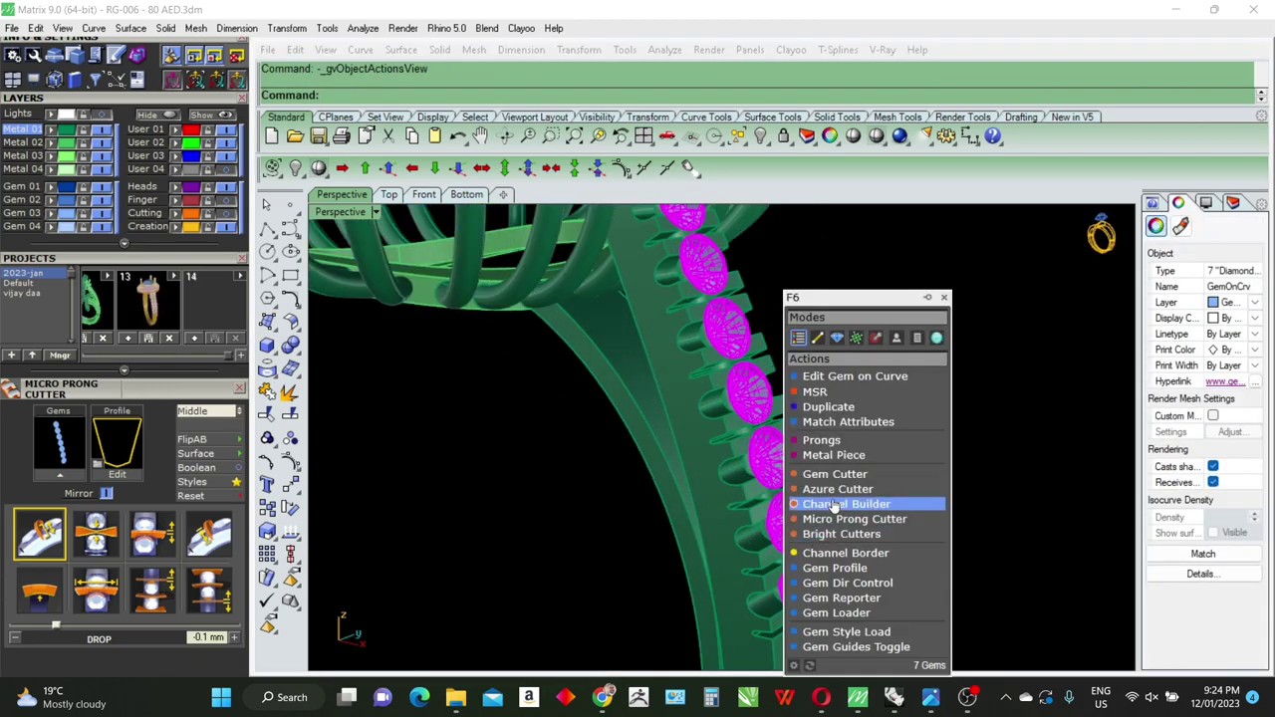
left_click(832, 391)
scroll(728, 498, "down", 2)
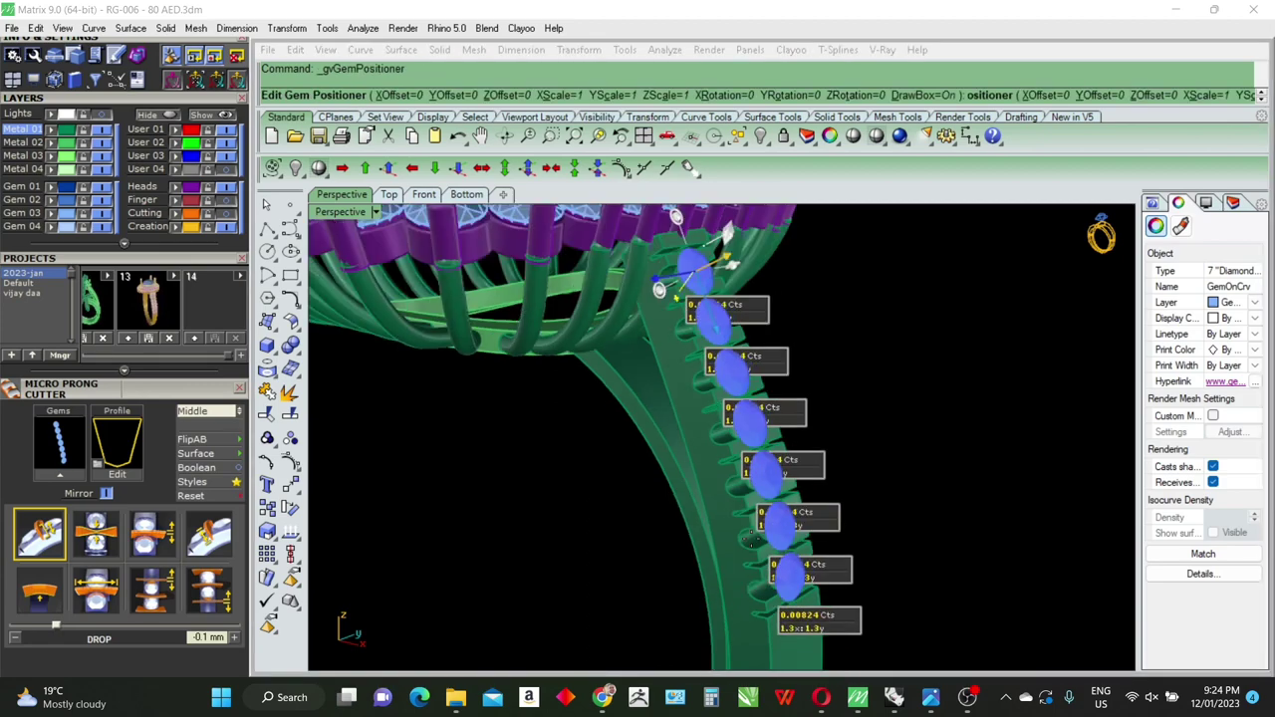
scroll(728, 498, "down", 1)
scroll(727, 498, "up", 1)
scroll(747, 418, "up", 2)
scroll(764, 341, "up", 2)
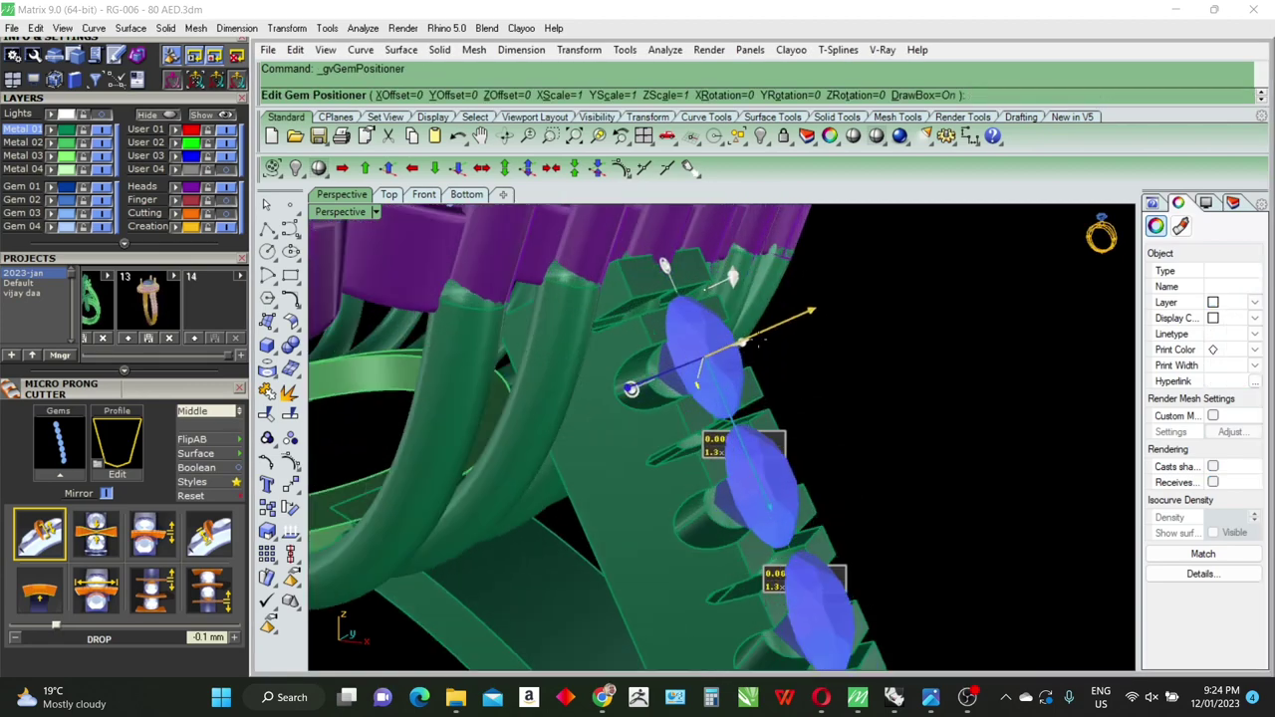
left_click_drag(811, 312, 794, 330)
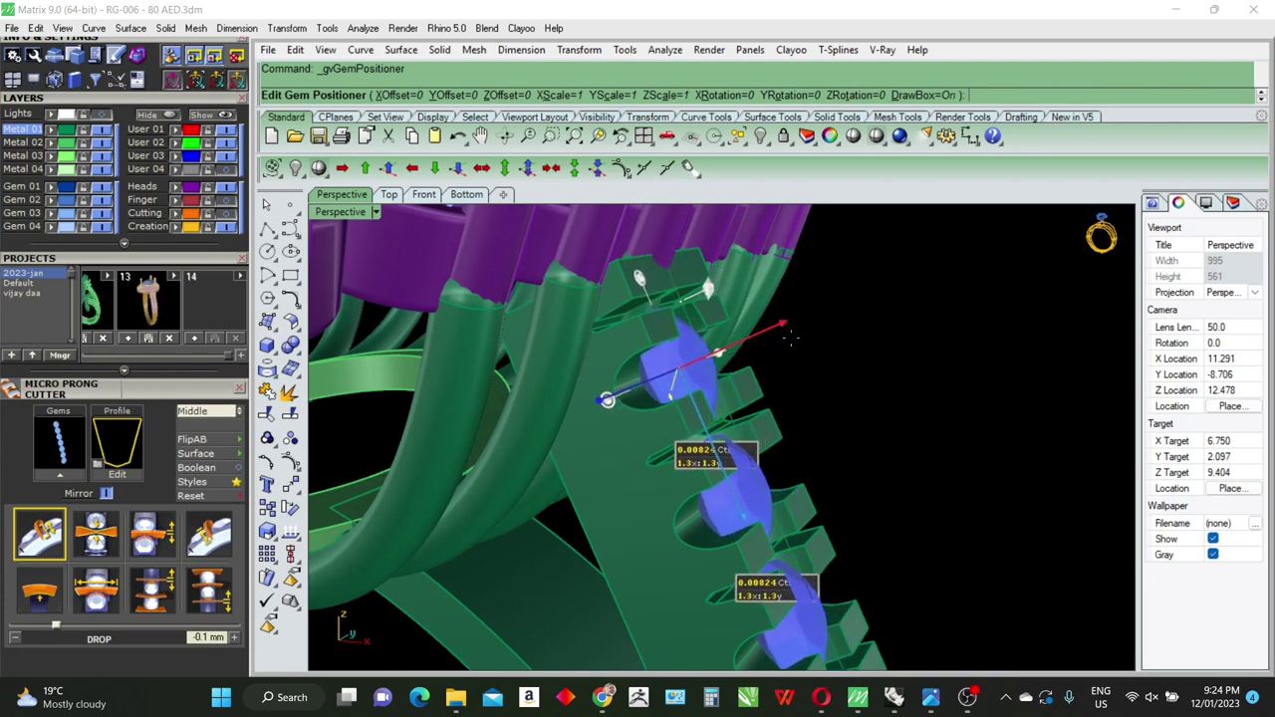
right_click_drag(805, 385, 764, 403)
key("Return")
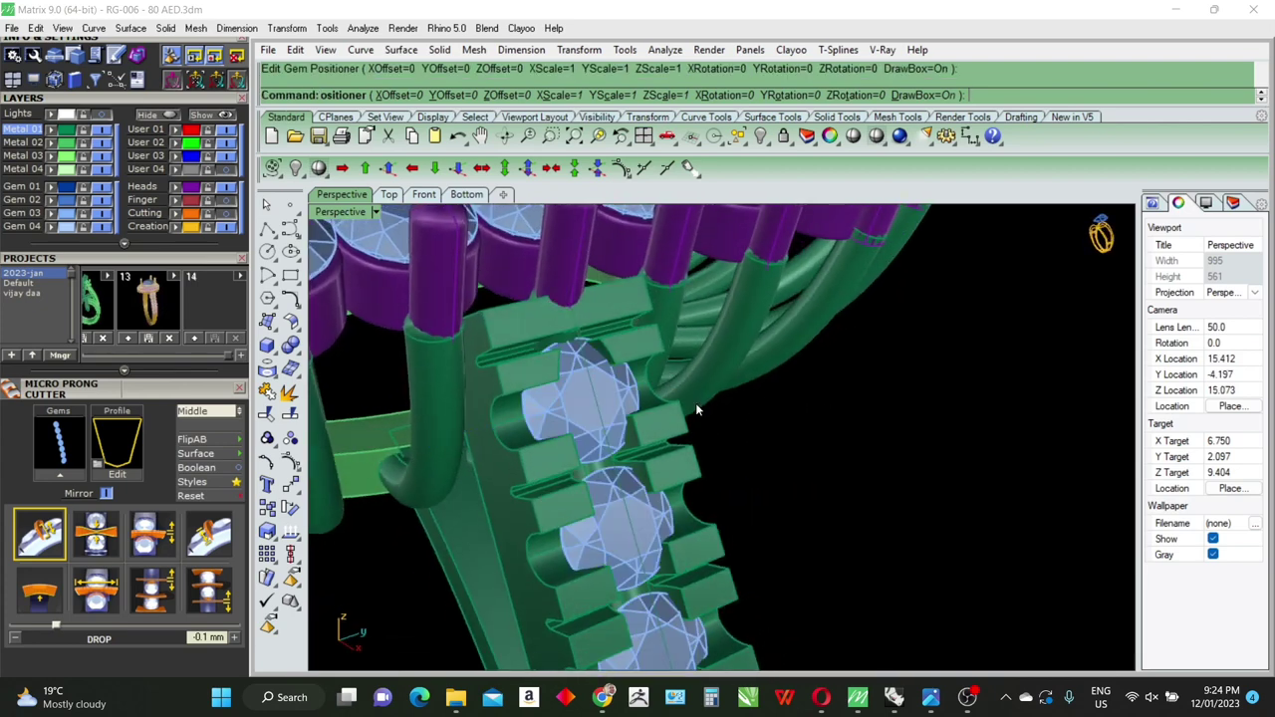
Step: Reselect the seven shank gems and confirm the selection
left_click(607, 403)
key("Return")
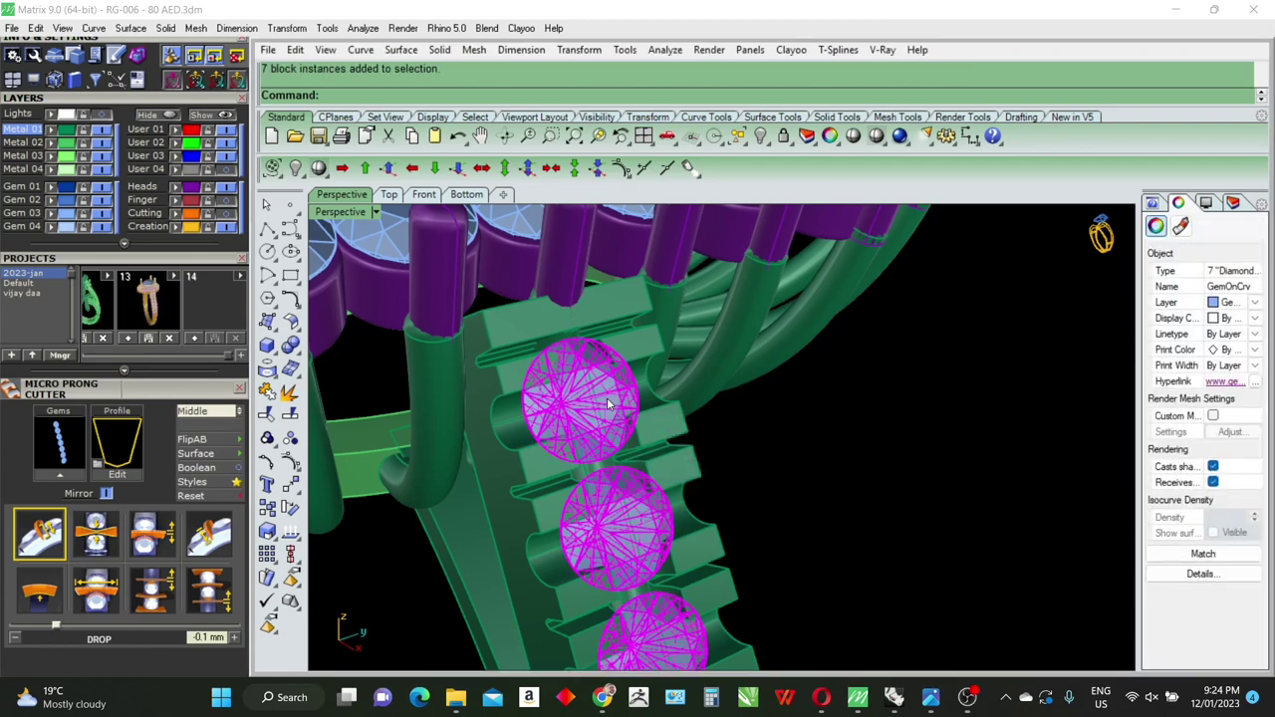
key("F6")
Step: Create gem cutters for the seven shank gems, check them in Ghosted mode, then return to Shaded
left_click(642, 489)
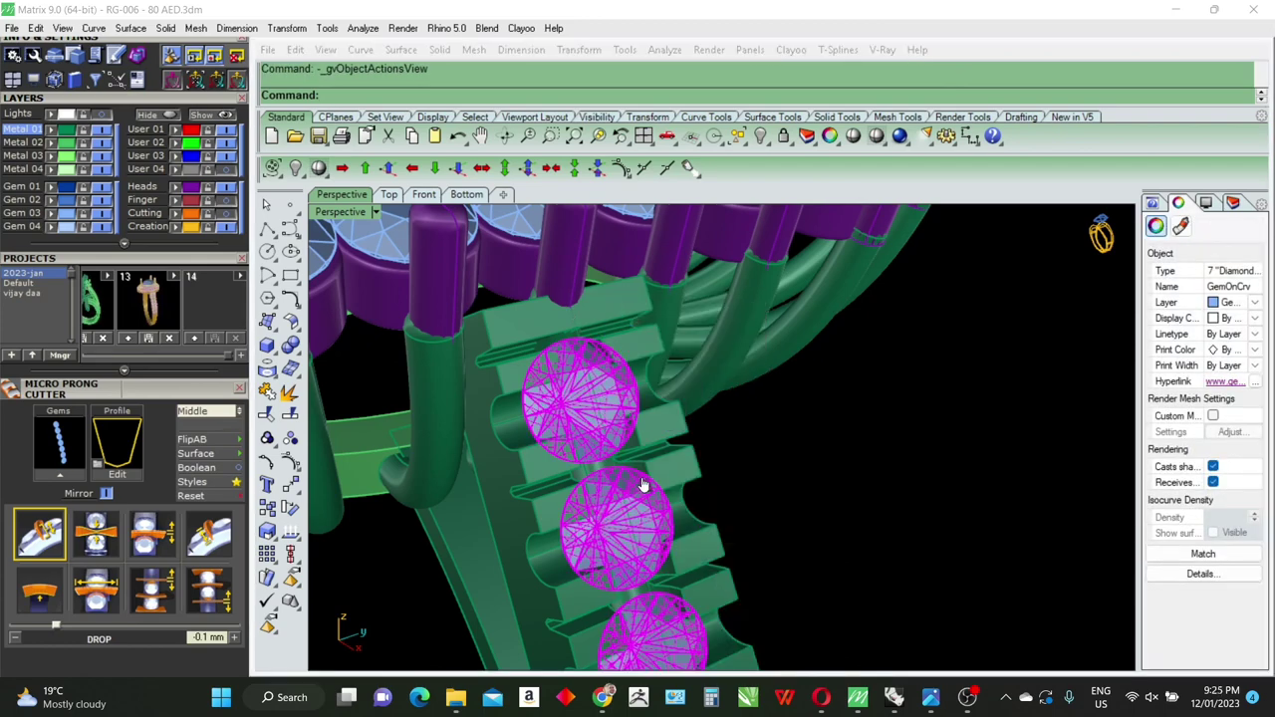
scroll(737, 428, "down", 4)
right_click_drag(742, 430, 837, 377)
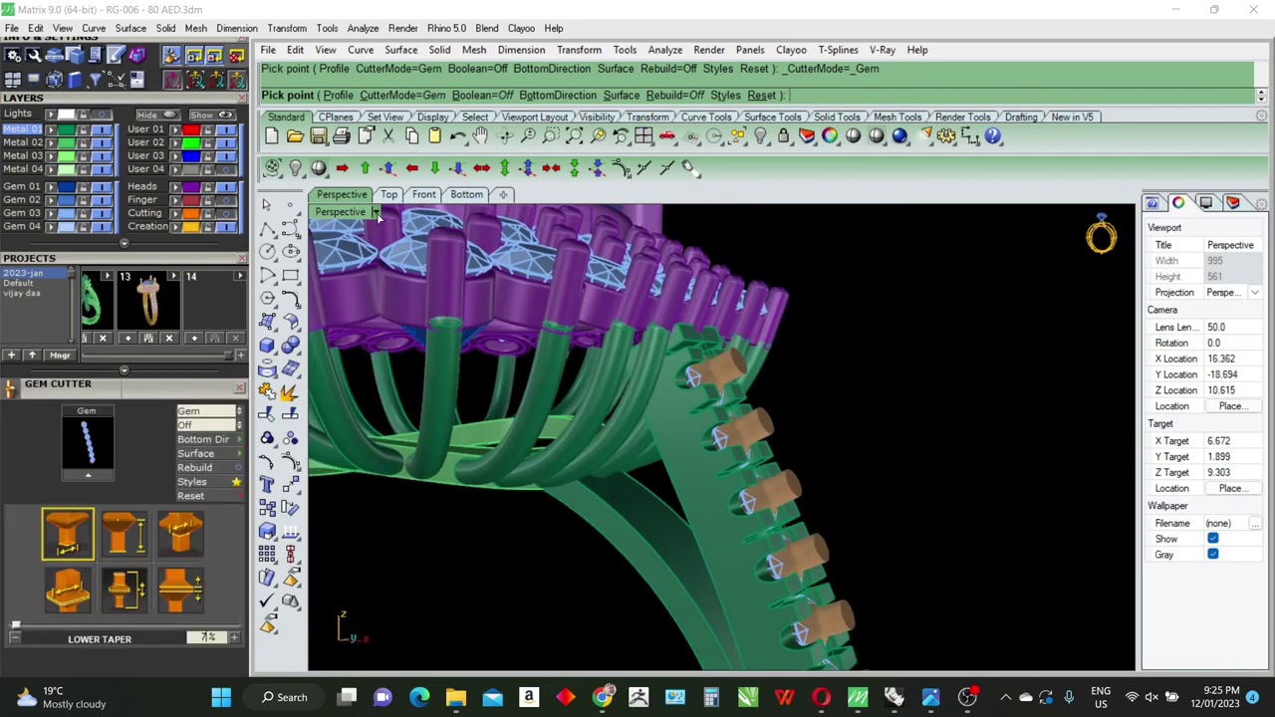
left_click(377, 213)
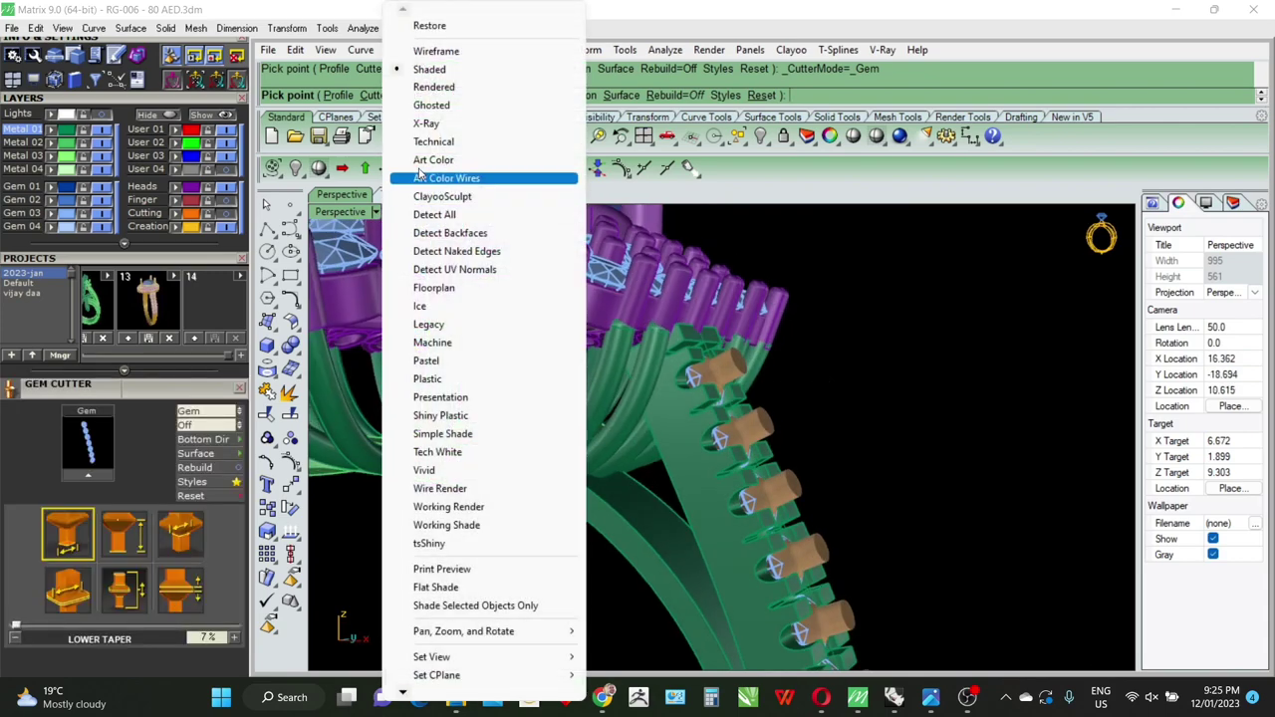
left_click(438, 105)
right_click_drag(827, 432, 850, 425)
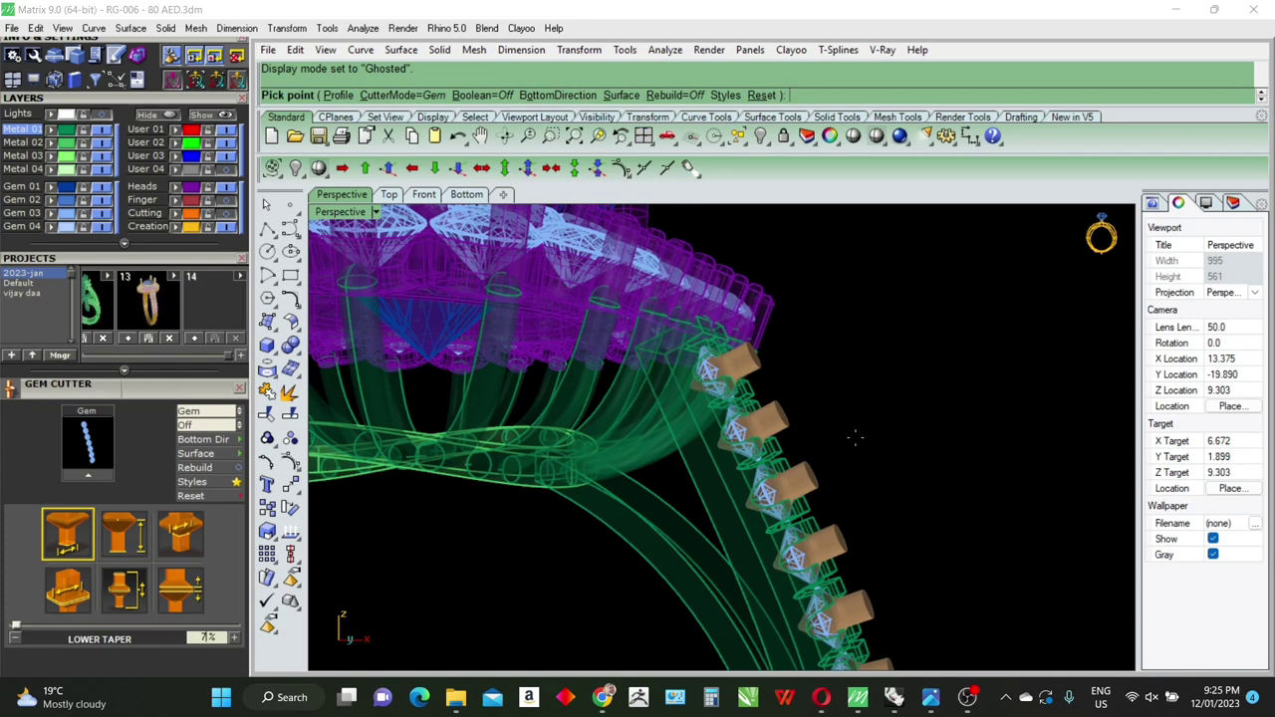
right_click_drag(862, 426, 847, 441)
right_click(847, 442)
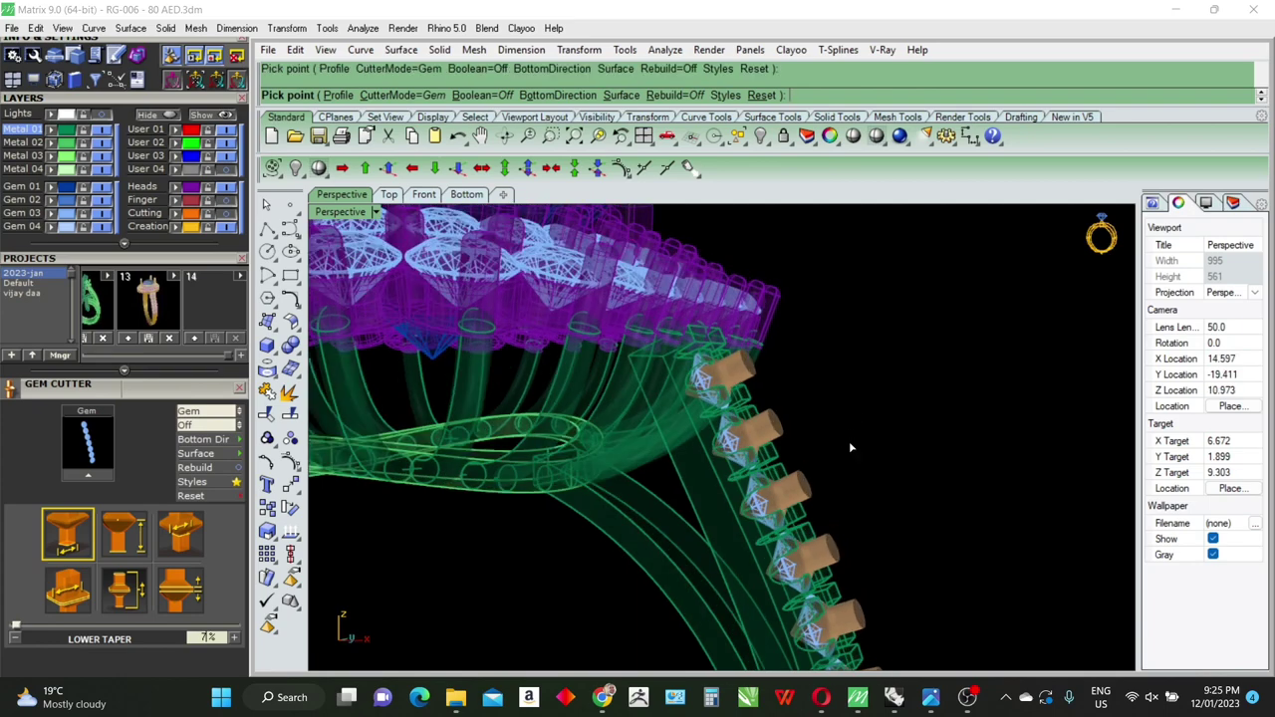
left_click(375, 212)
left_click(438, 69)
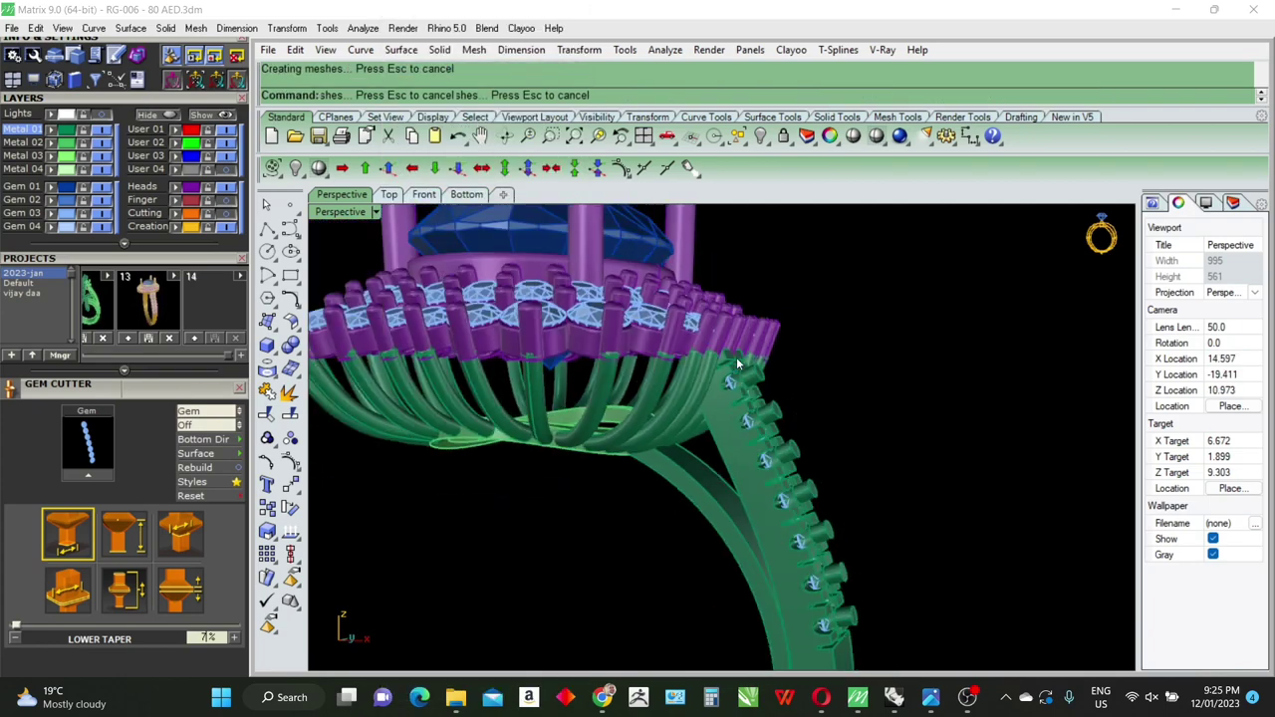
Step: Boolean-subtract the gem cutters from the shank to cut holes beneath the gems
right_click_drag(737, 365, 817, 592)
scroll(817, 593, "up", 3)
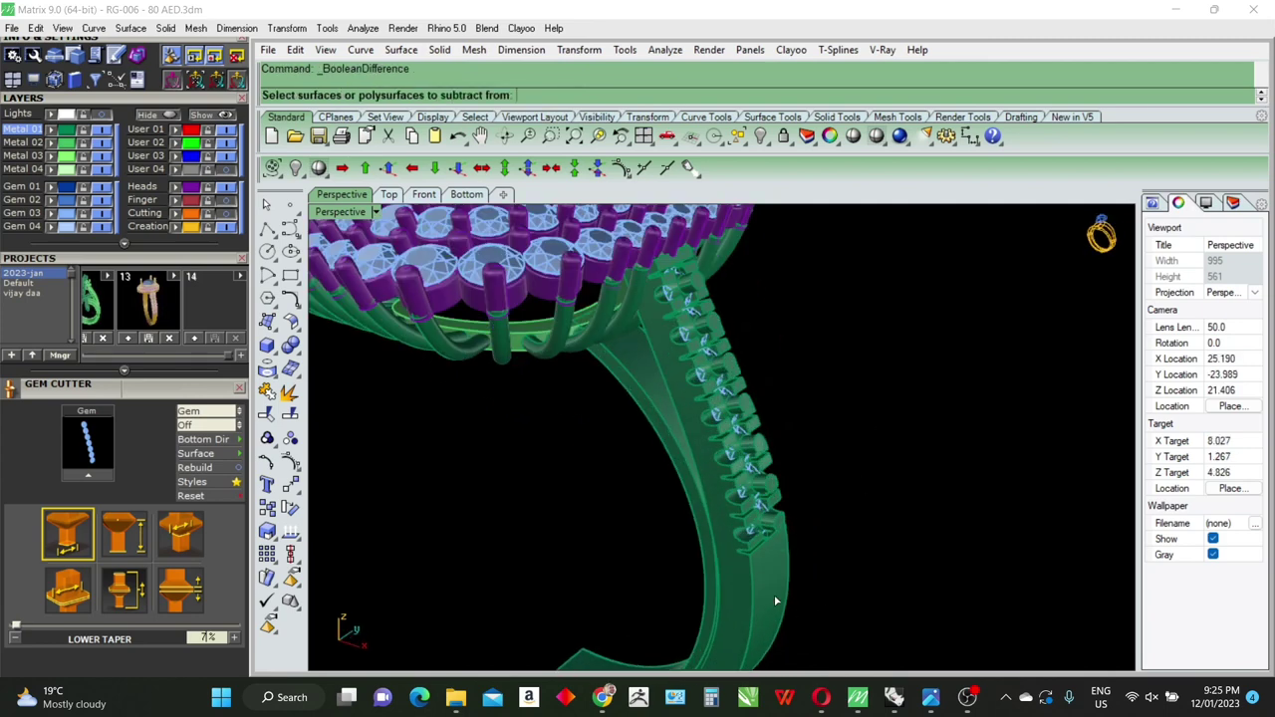
left_click(776, 600)
right_click(777, 551)
left_click(776, 525)
right_click(774, 521)
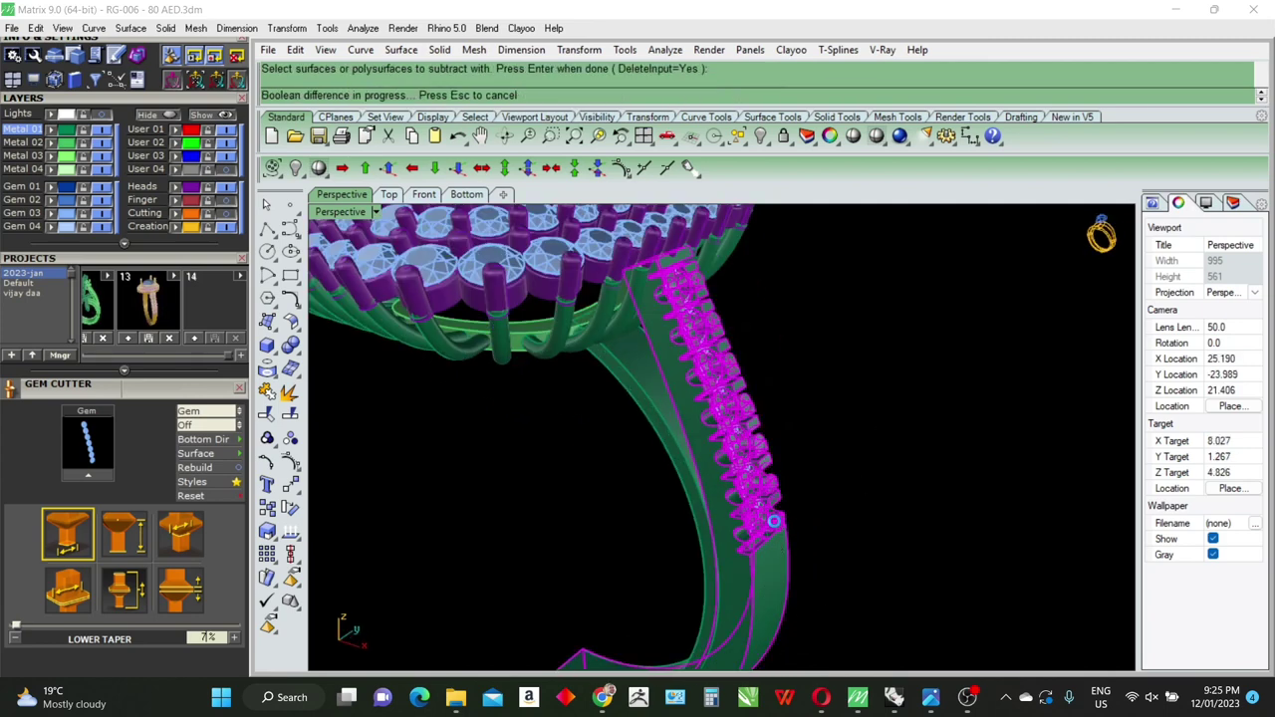
mouse_move(785, 525)
right_mouse_down()
mouse_move(796, 555)
mouse_move(817, 555)
right_mouse_up()
key("ctrl+shift+e")
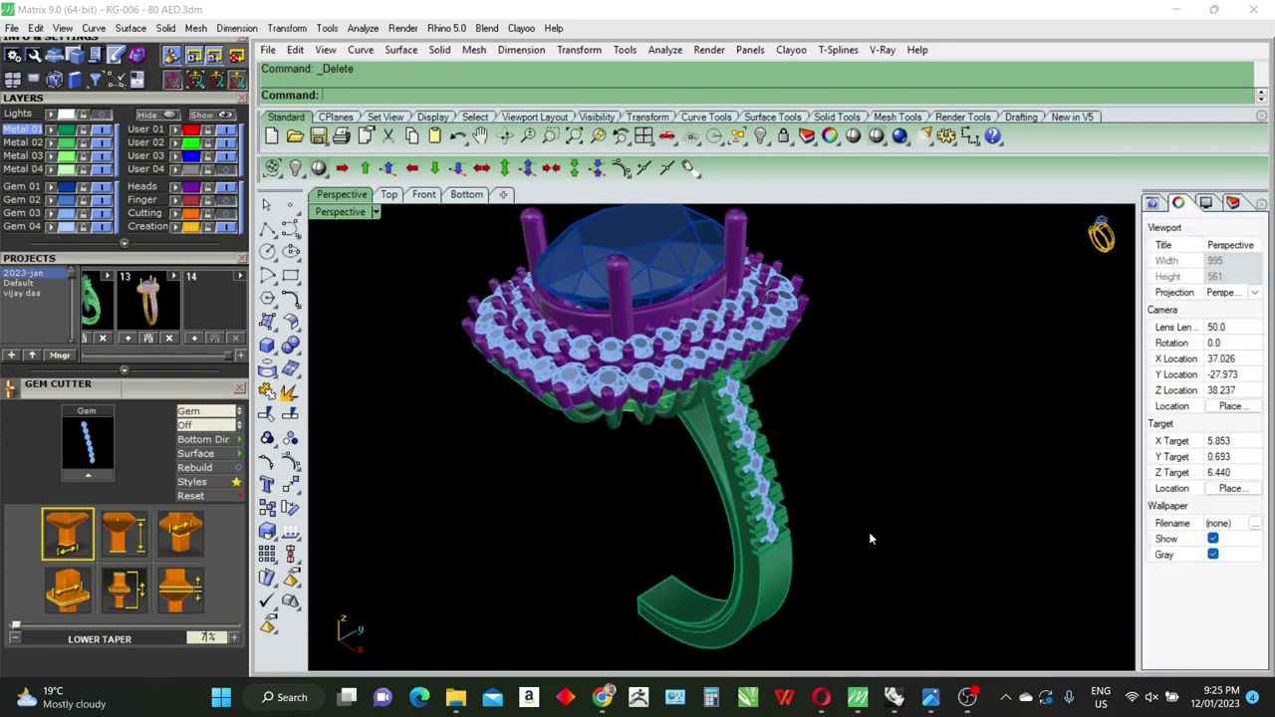
Step: Mirror the shank and its gems across the ring from start point 0
left_click_drag(811, 530, 713, 542)
right_click_drag(748, 528, 806, 528)
type("m")
key("Return")
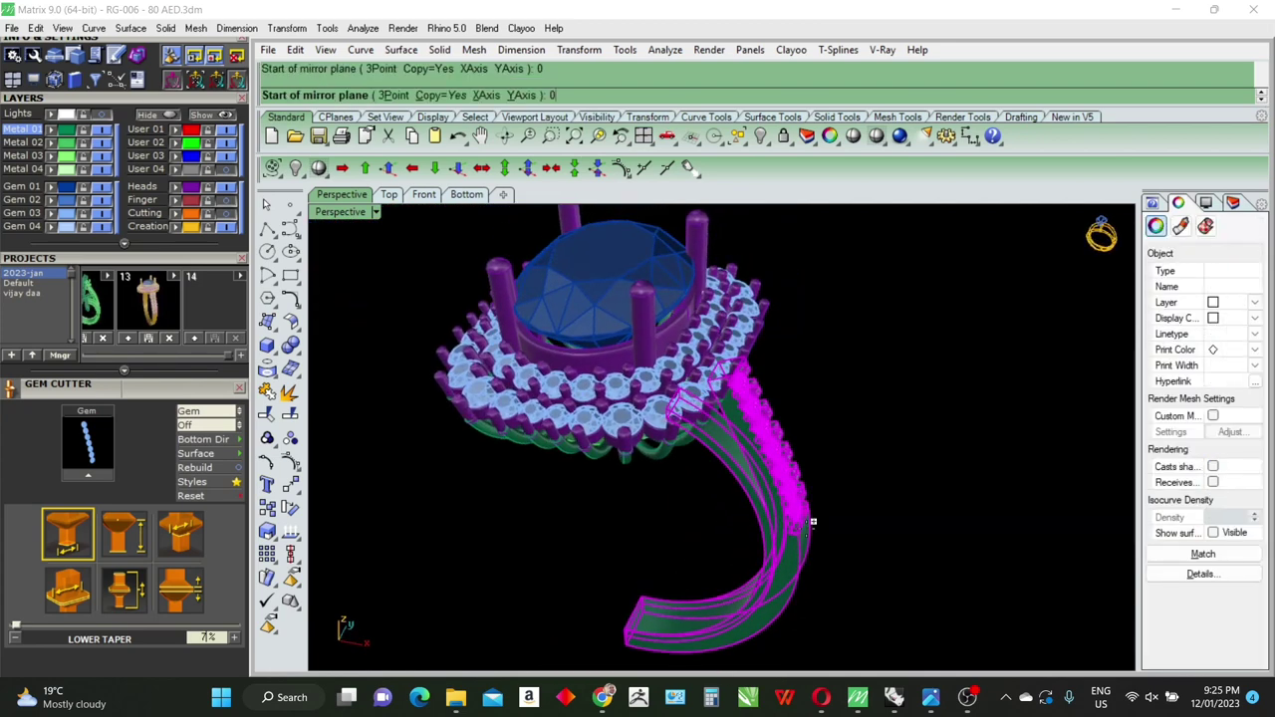
type("0")
key("Return")
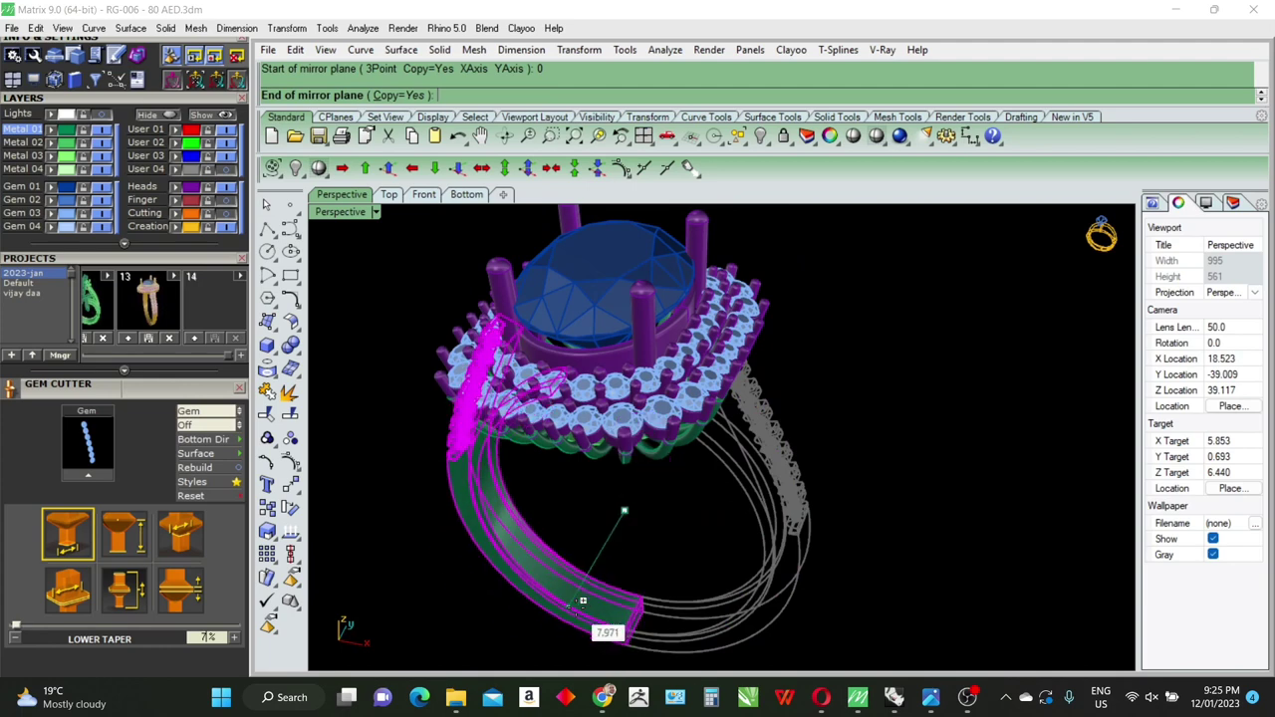
left_click(583, 601)
Step: Set the metal ring parts to gold and switch to a four-view layout
left_click(669, 543)
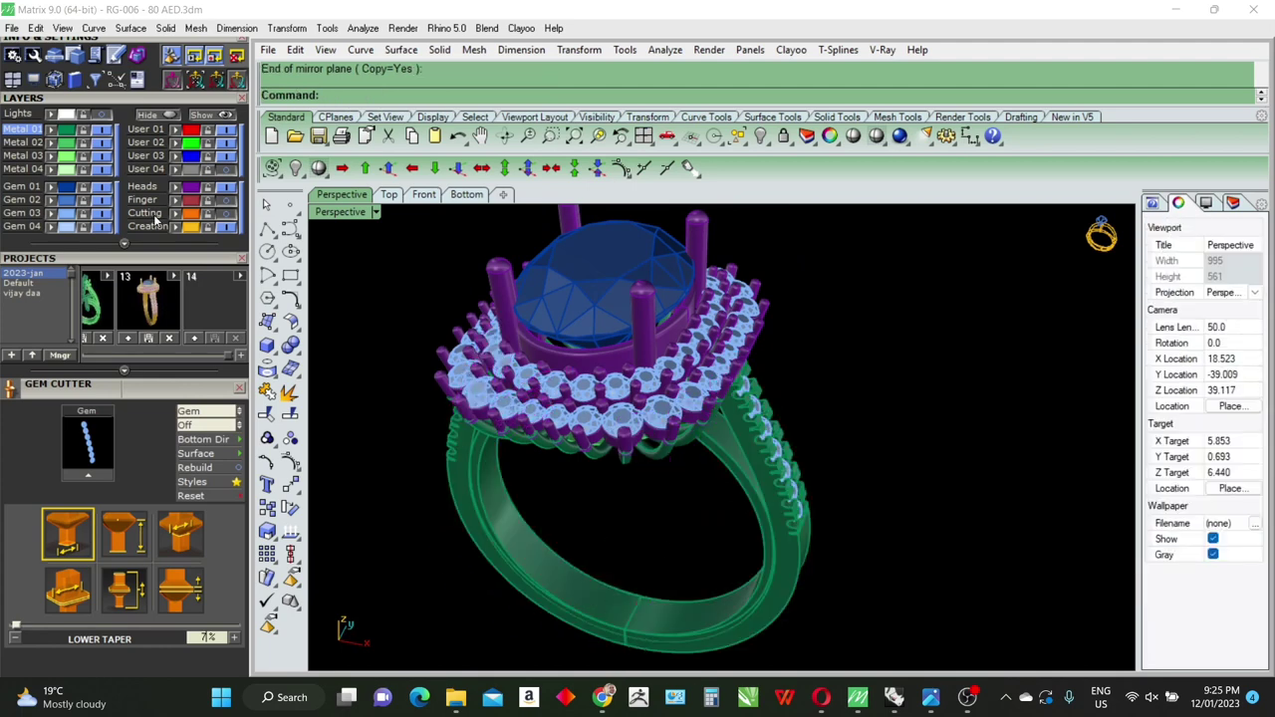
left_click(72, 145)
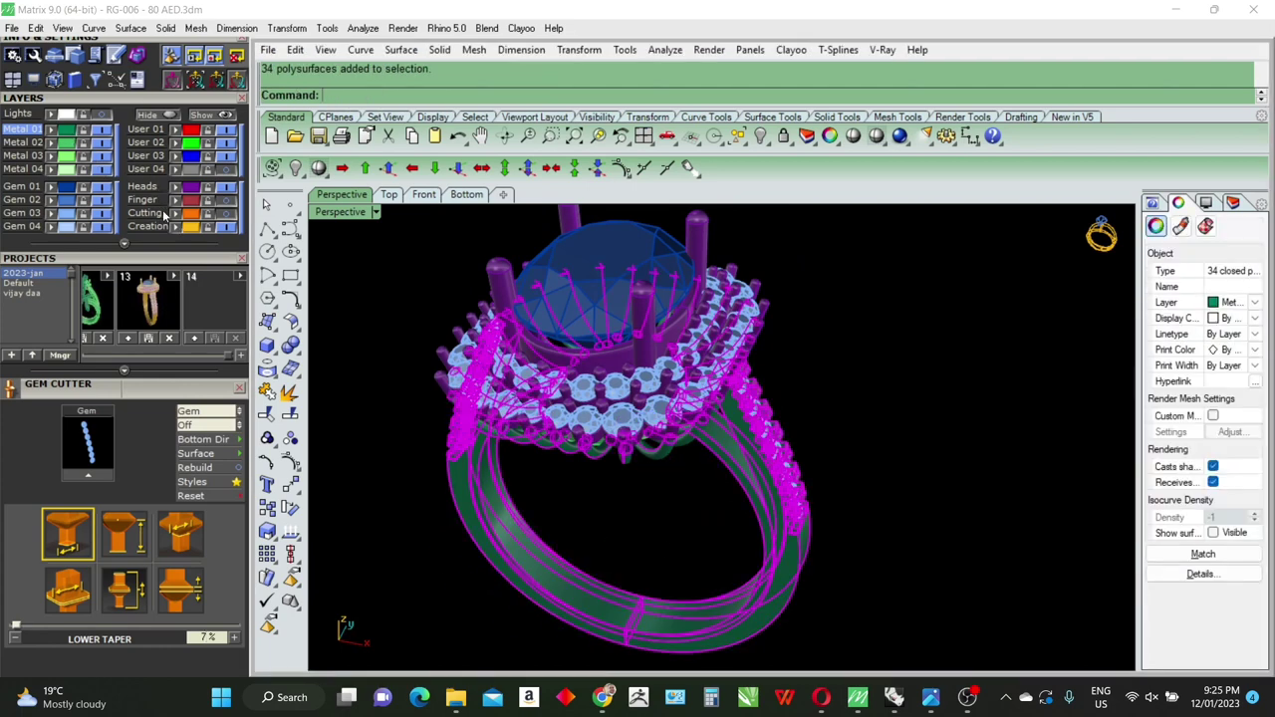
left_click(612, 538)
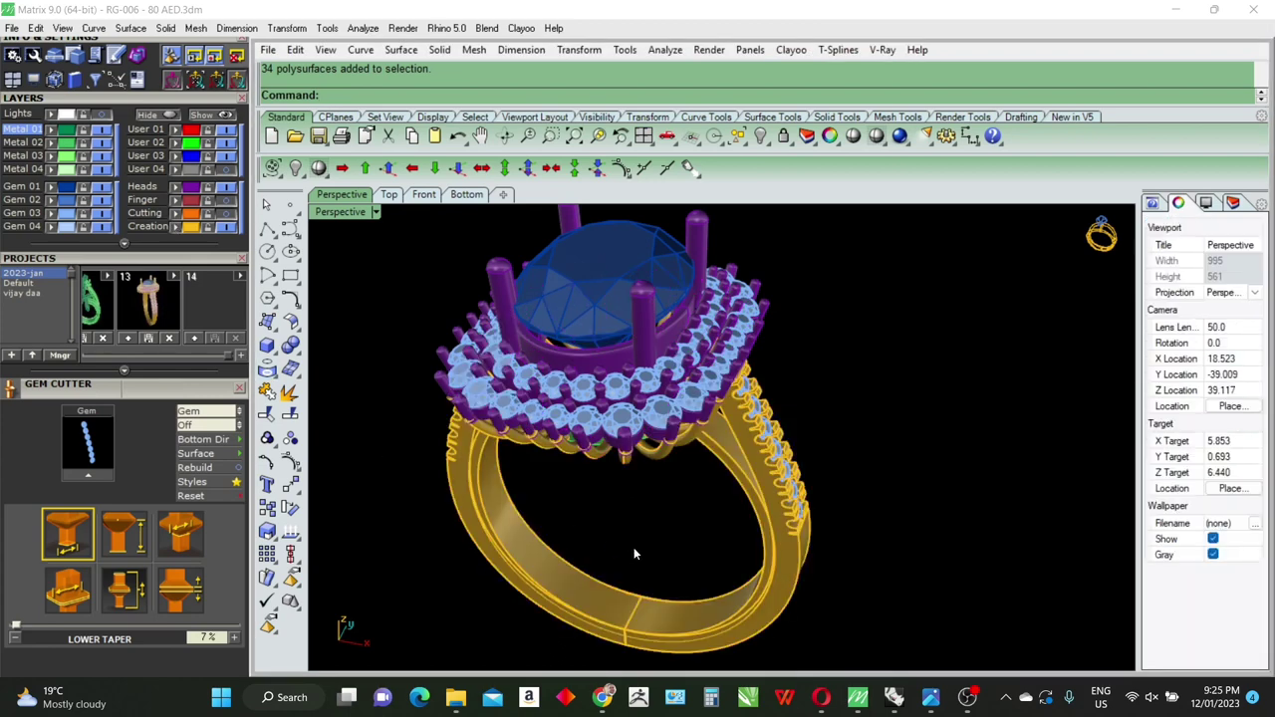
type("4")
key("Return")
key("ctrl+a")
Step: Group all 169 Heads-layer pieces, then maximize the Perspective viewport on the gold ring
key("ctrl+shift+e")
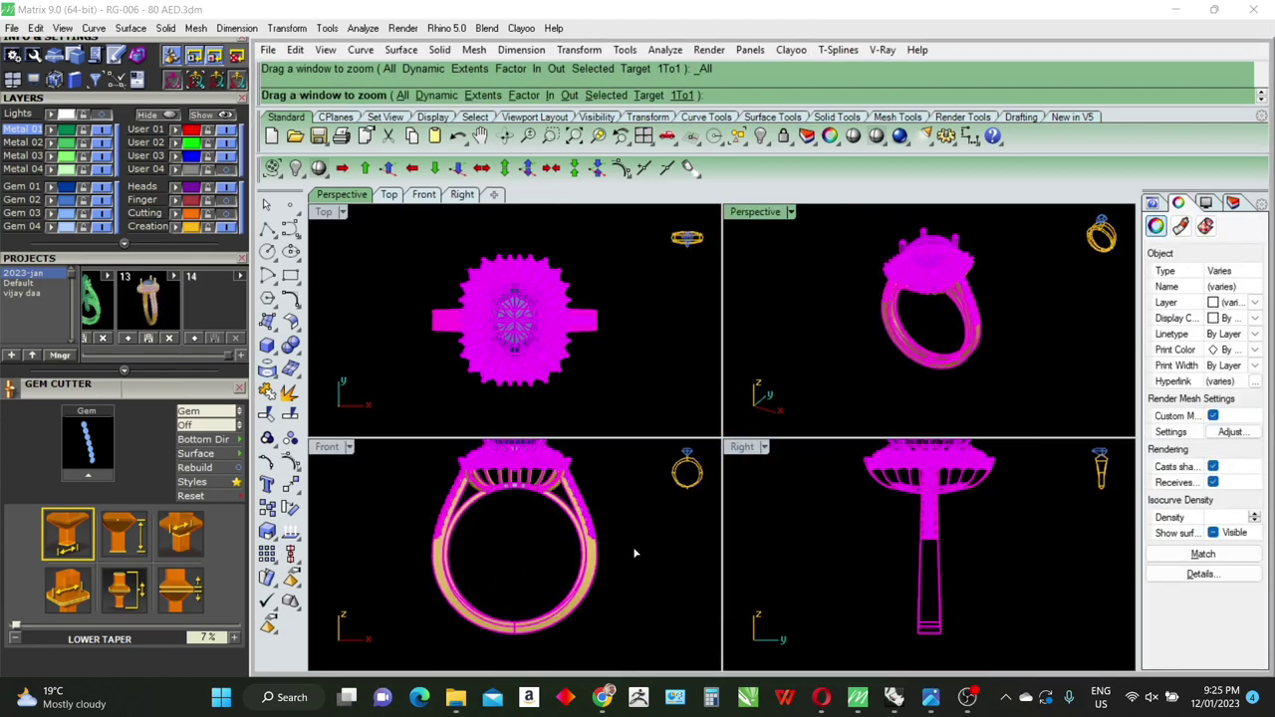
key("Escape")
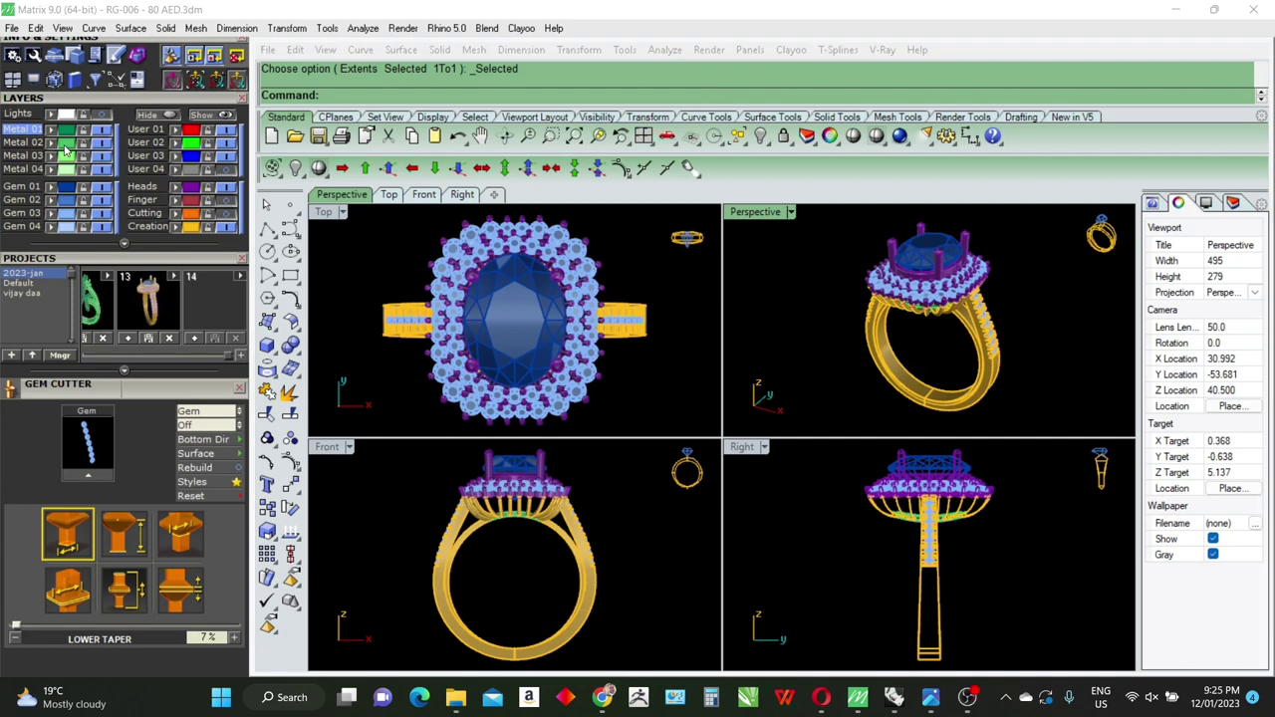
left_click(66, 147)
left_click(376, 388)
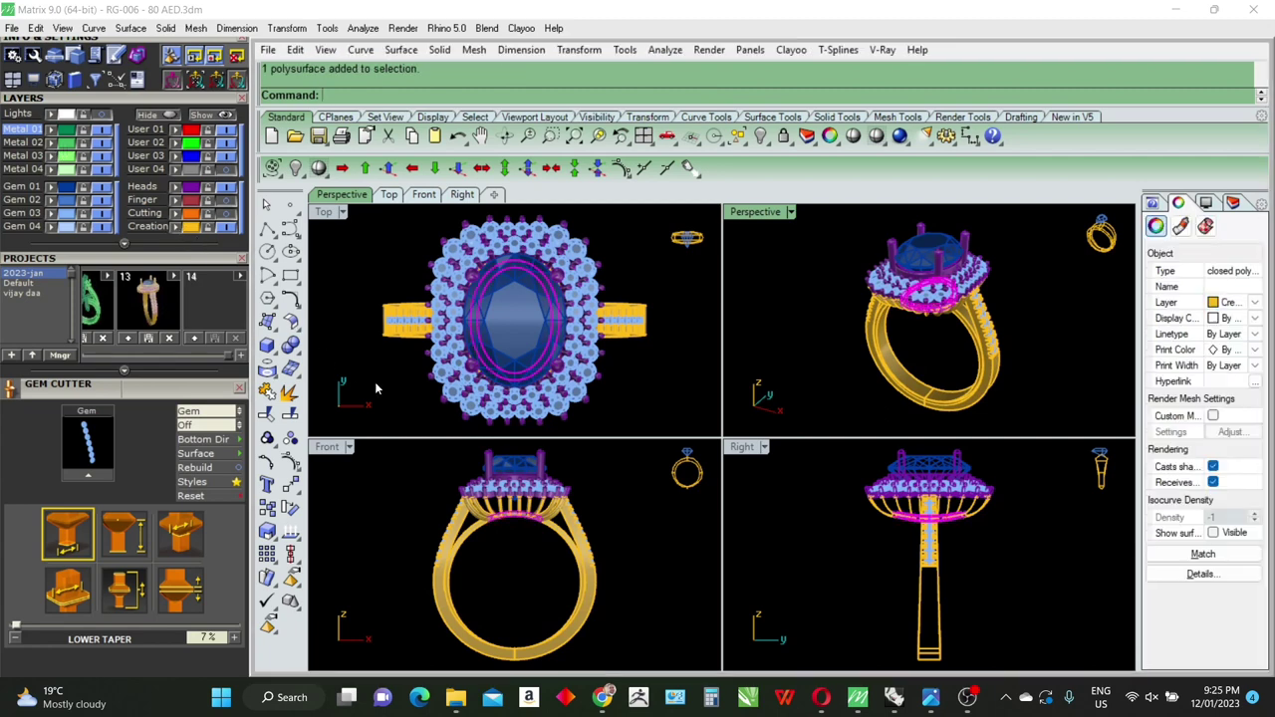
left_click(197, 192)
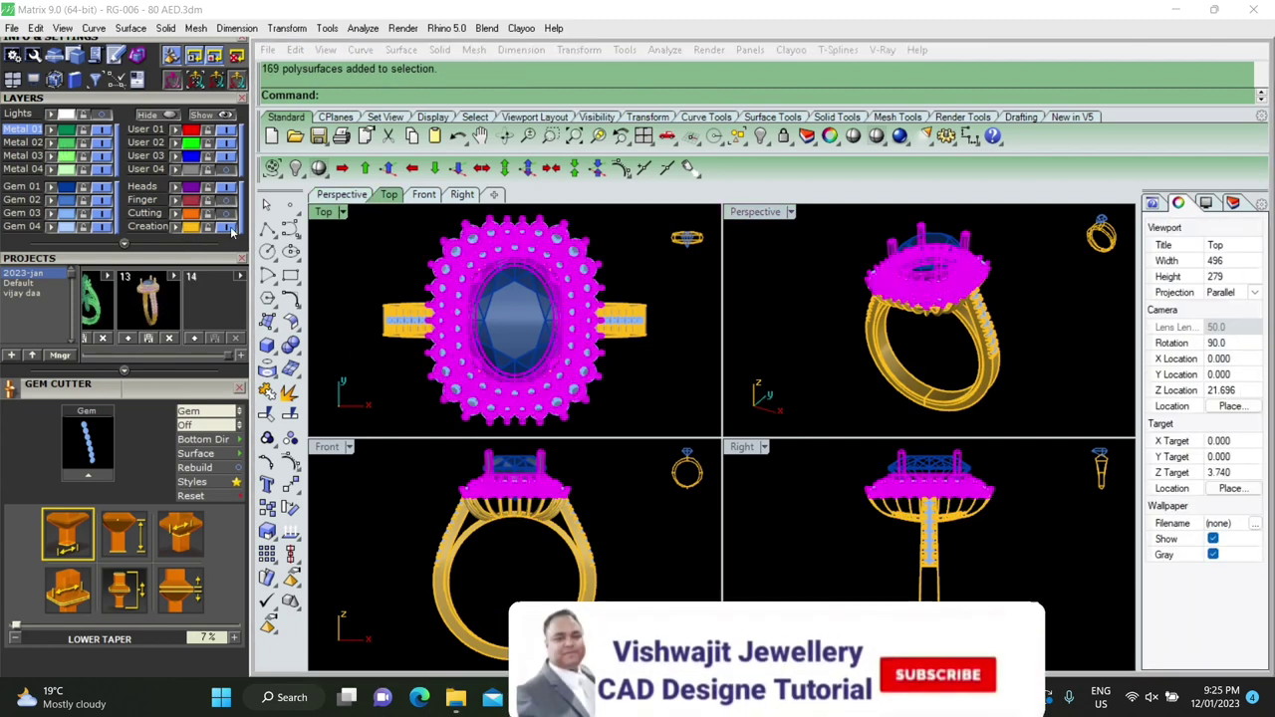
key("ctrl+g")
left_click(186, 186)
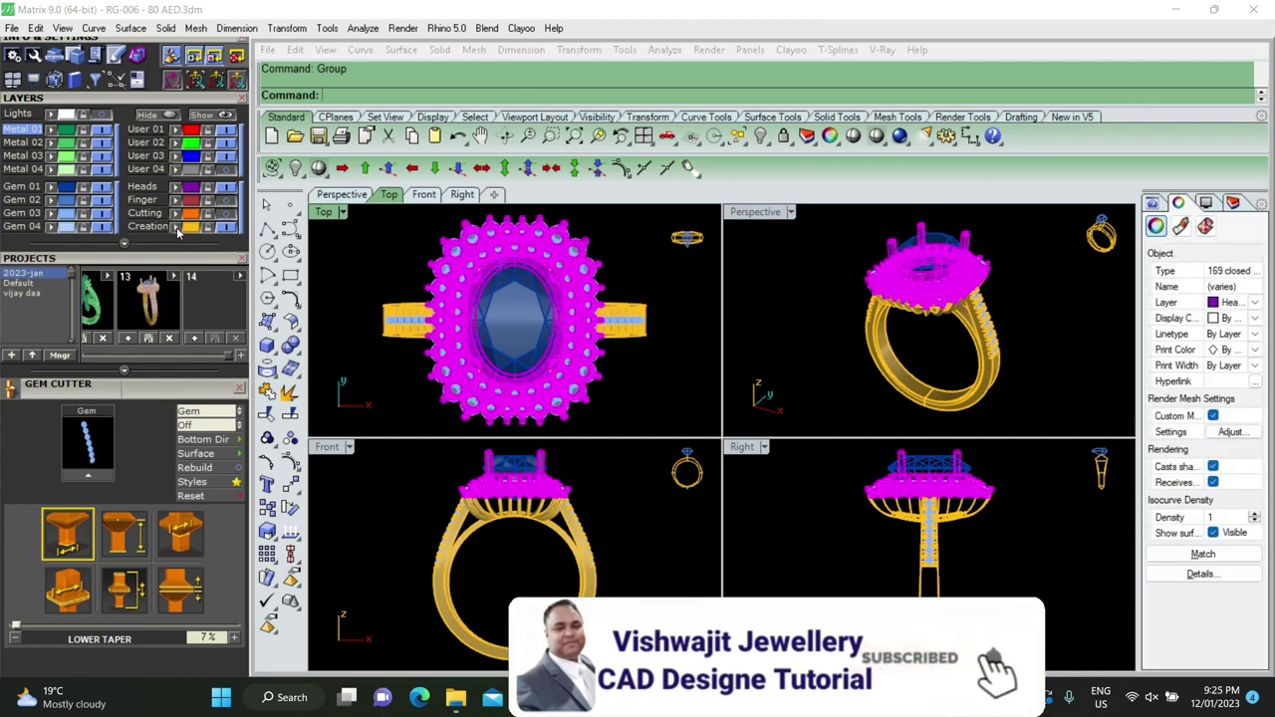
left_click(383, 278)
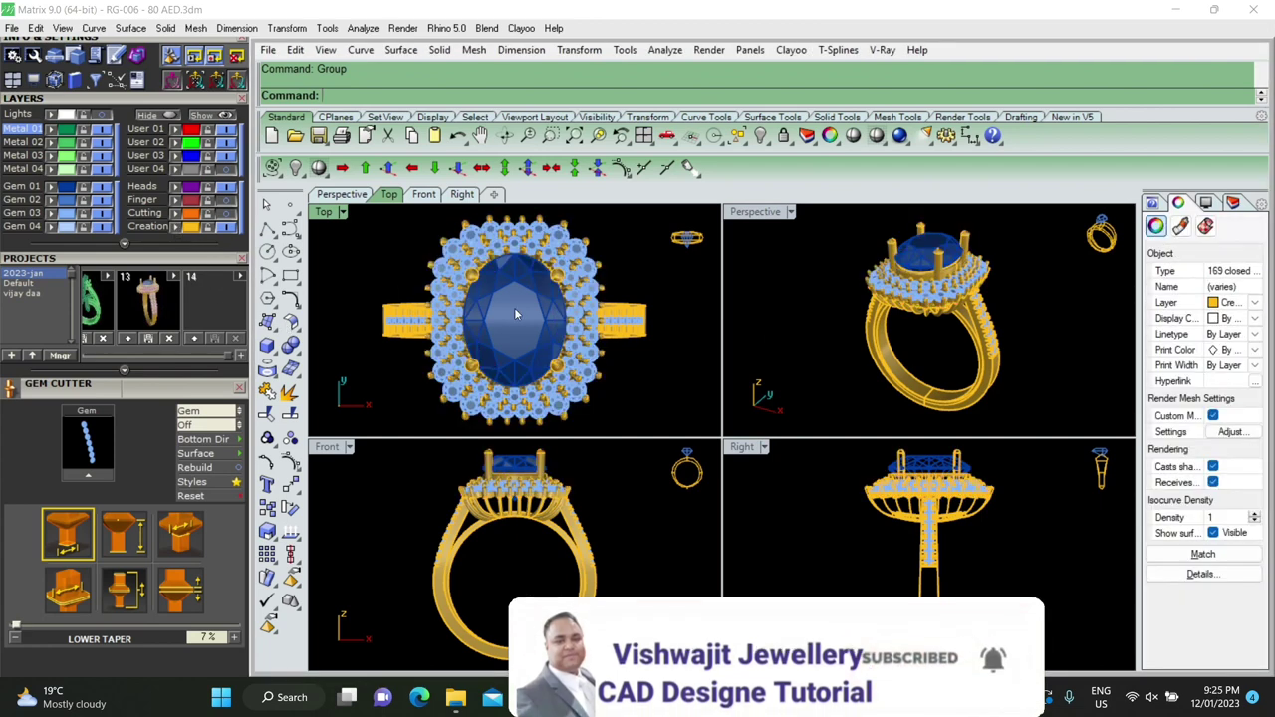
double_click(749, 228)
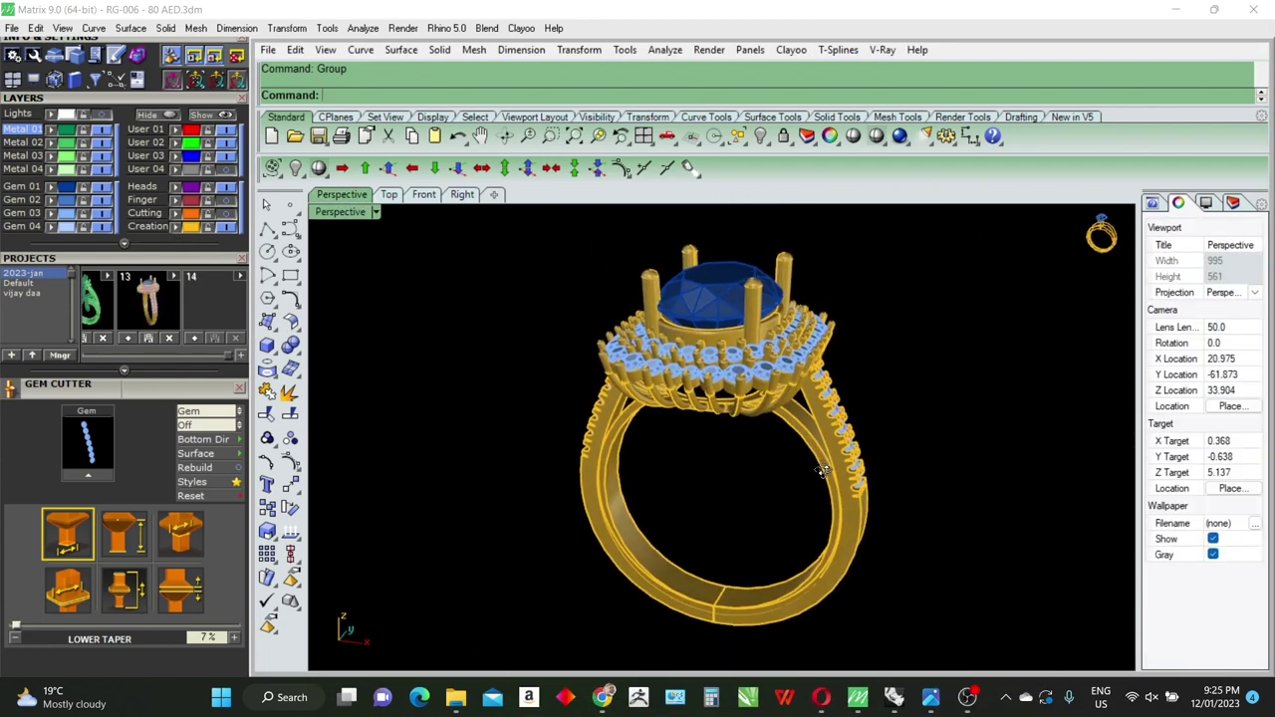